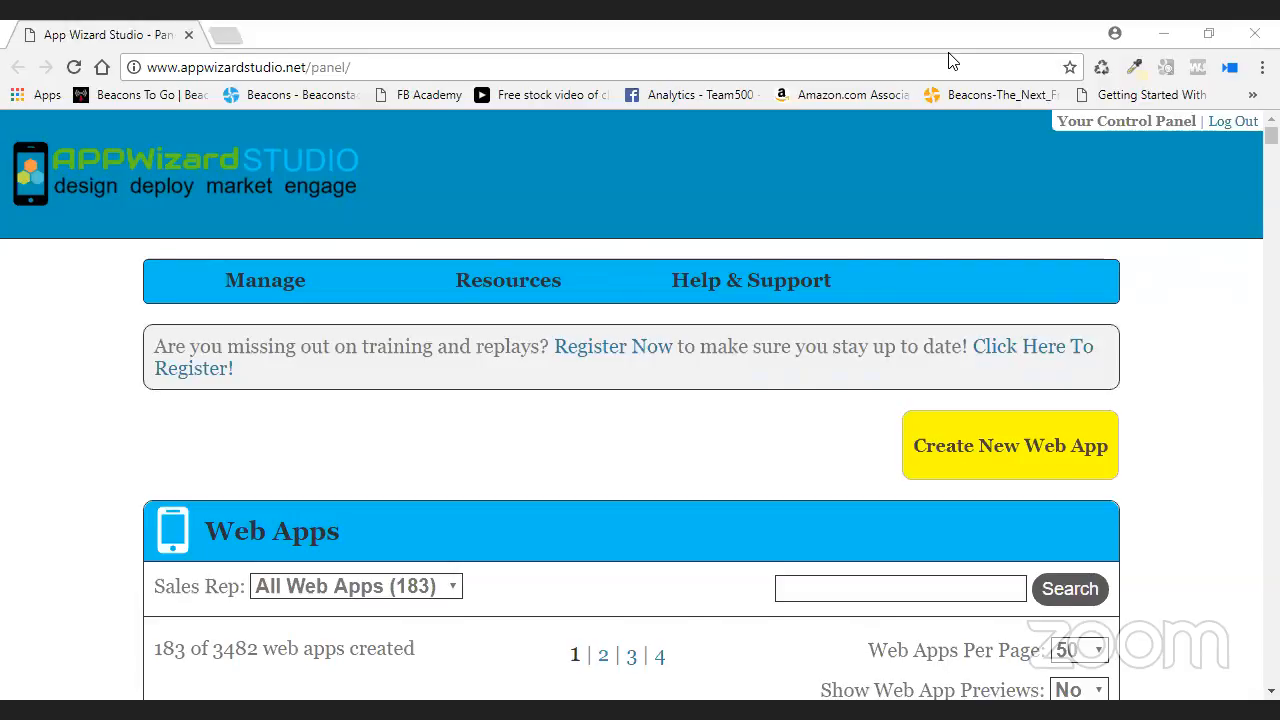
# - Copy the Golf Dir app's link address, then open Training Dir with Edit Web App
pyautogui.scroll(-6, 1100, 262)
pyautogui.scroll(-2, 686, 346)
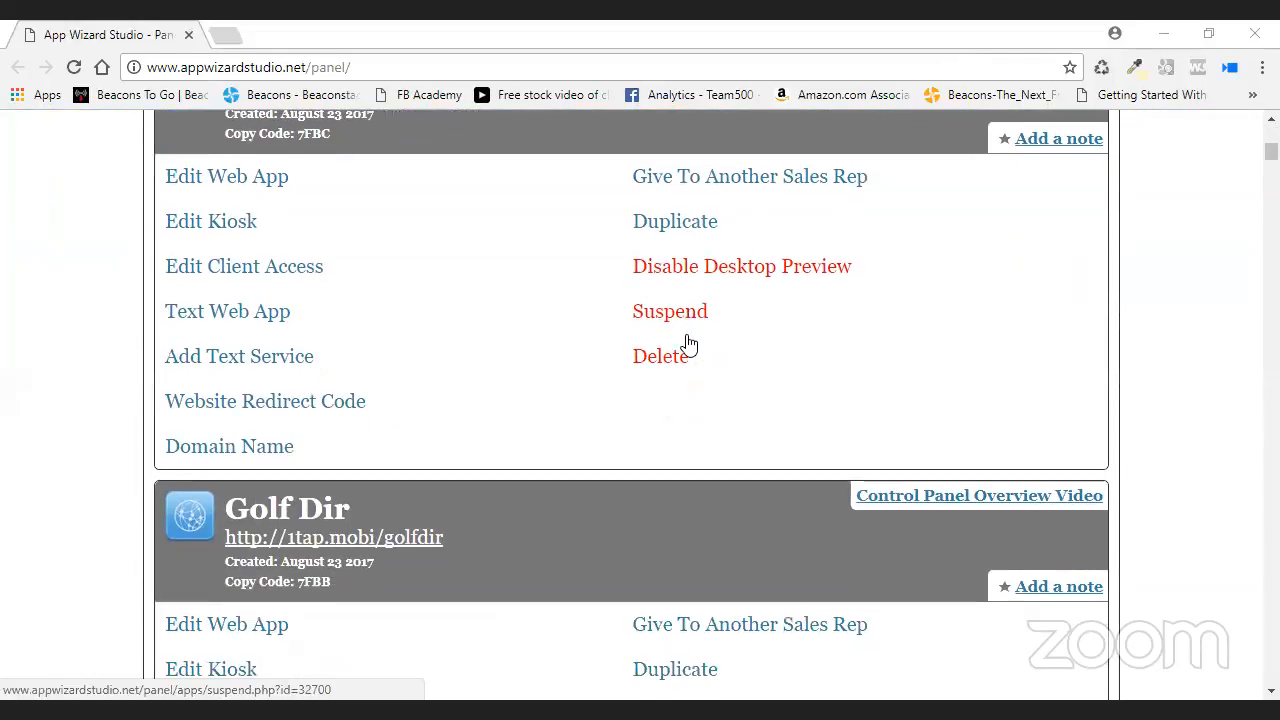
pyautogui.scroll(-1, 320, 420)
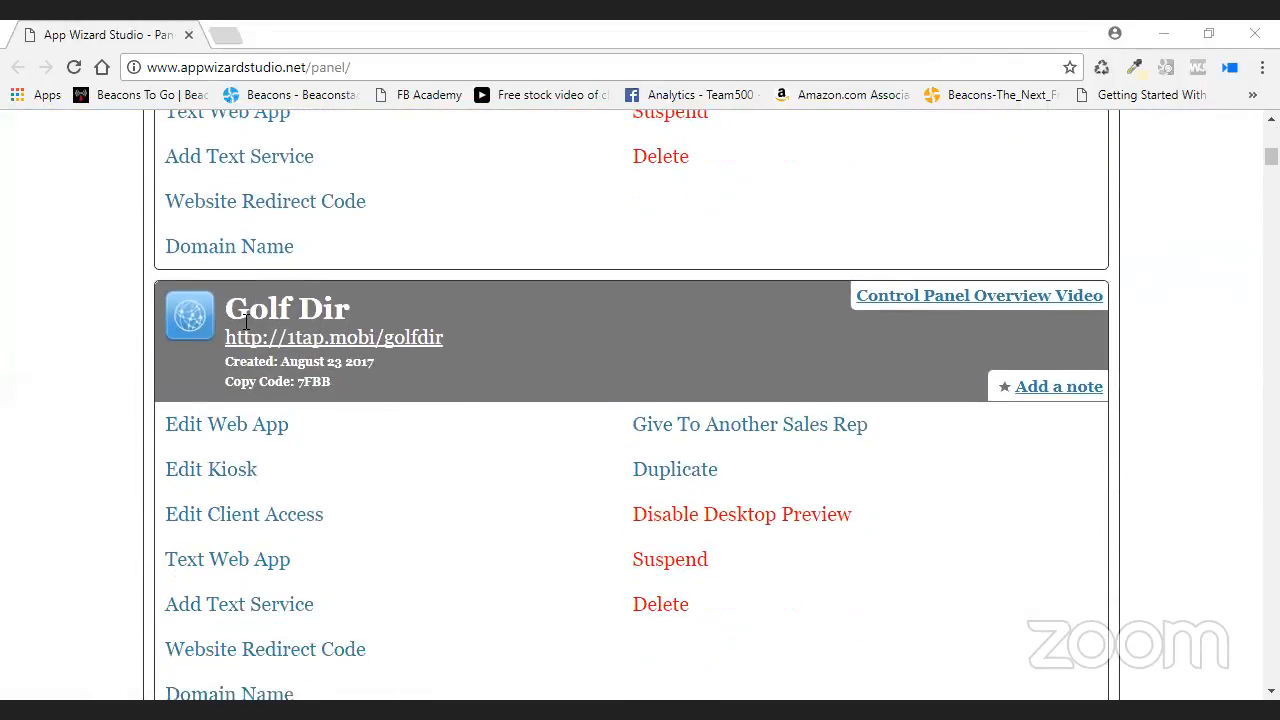
pyautogui.scroll(-2, 336, 306)
pyautogui.scroll(-1, 440, 329)
pyautogui.scroll(-4, 534, 464)
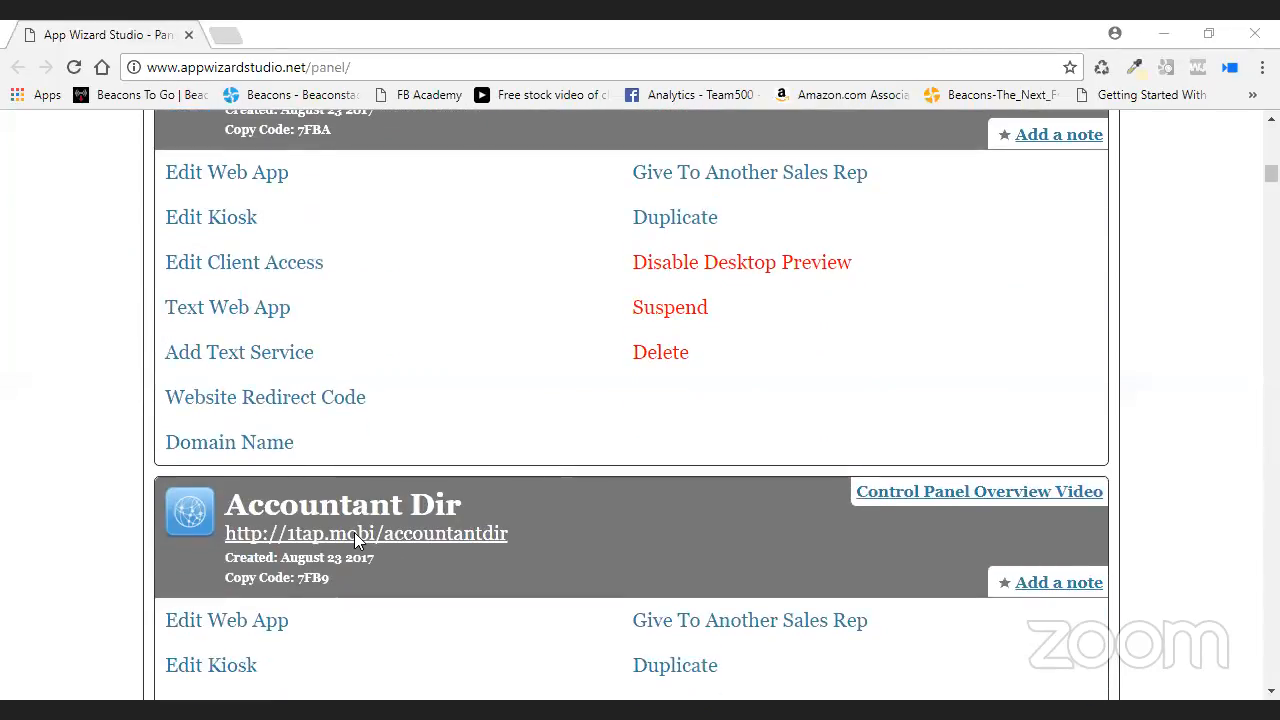
pyautogui.scroll(10, 560, 500)
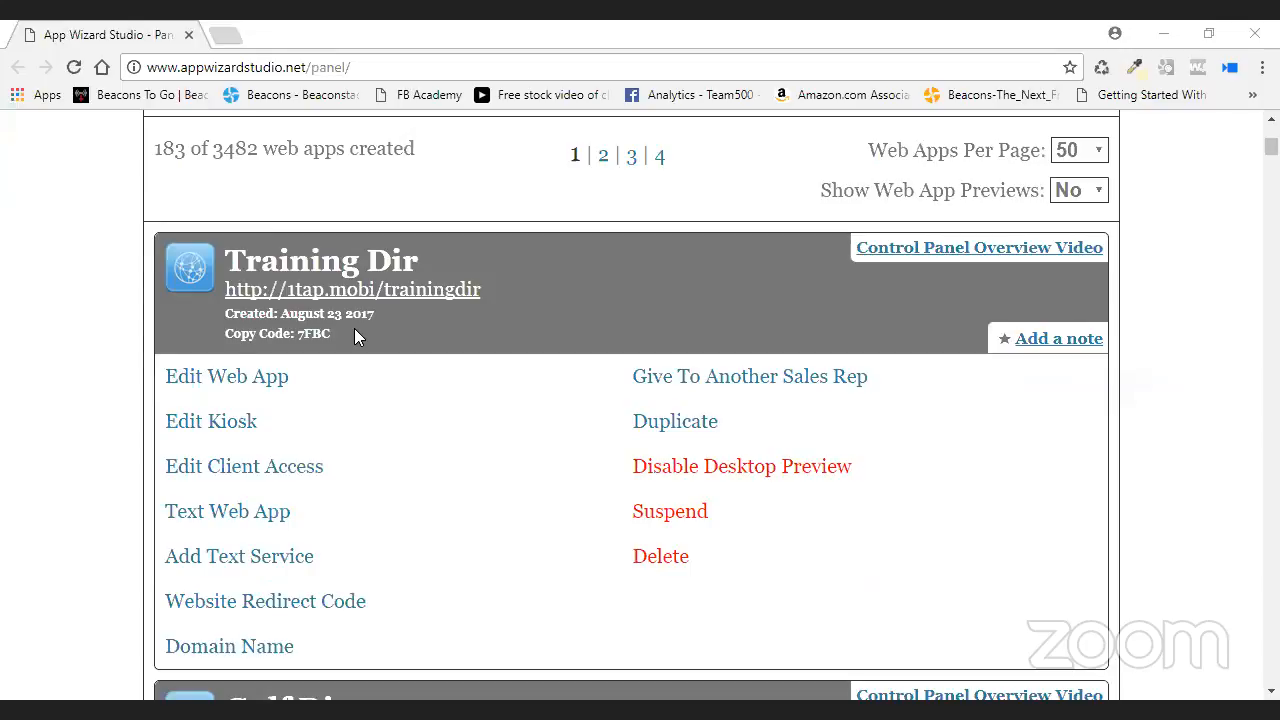
pyautogui.scroll(-1, 676, 320)
pyautogui.scroll(1, 676, 320)
pyautogui.scroll(-1, 505, 145)
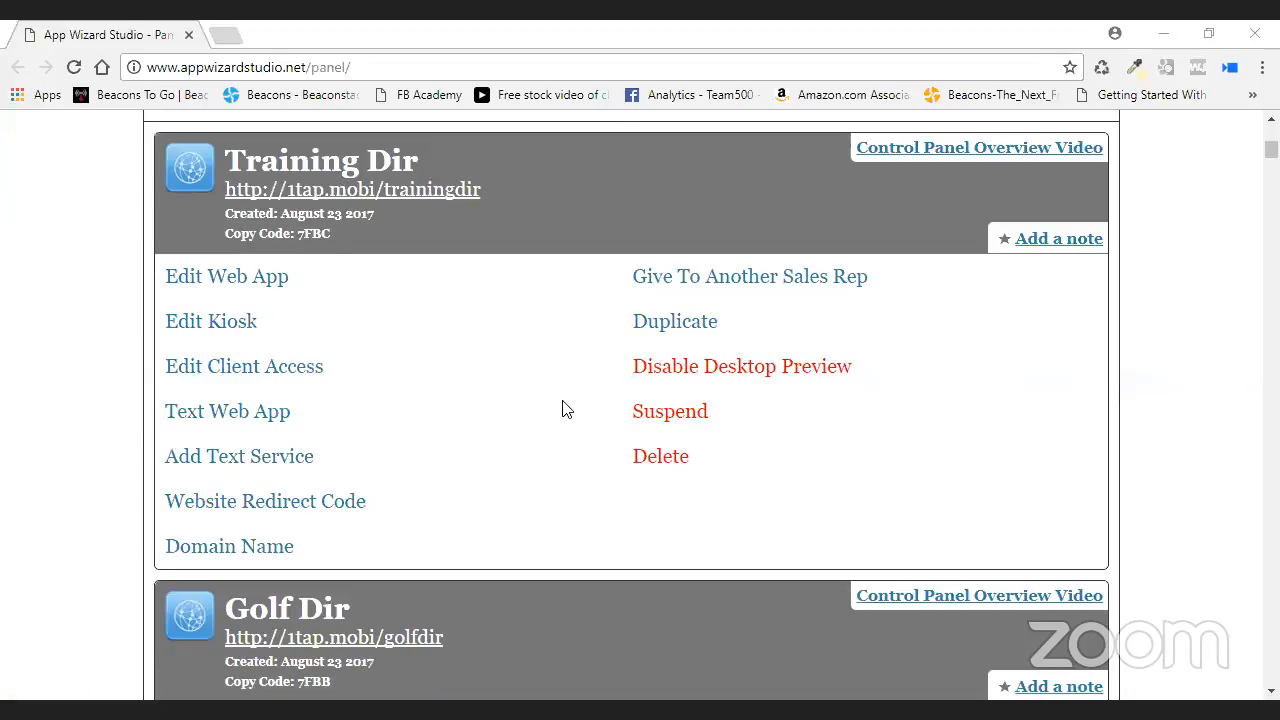
pyautogui.scroll(-1, 480, 491)
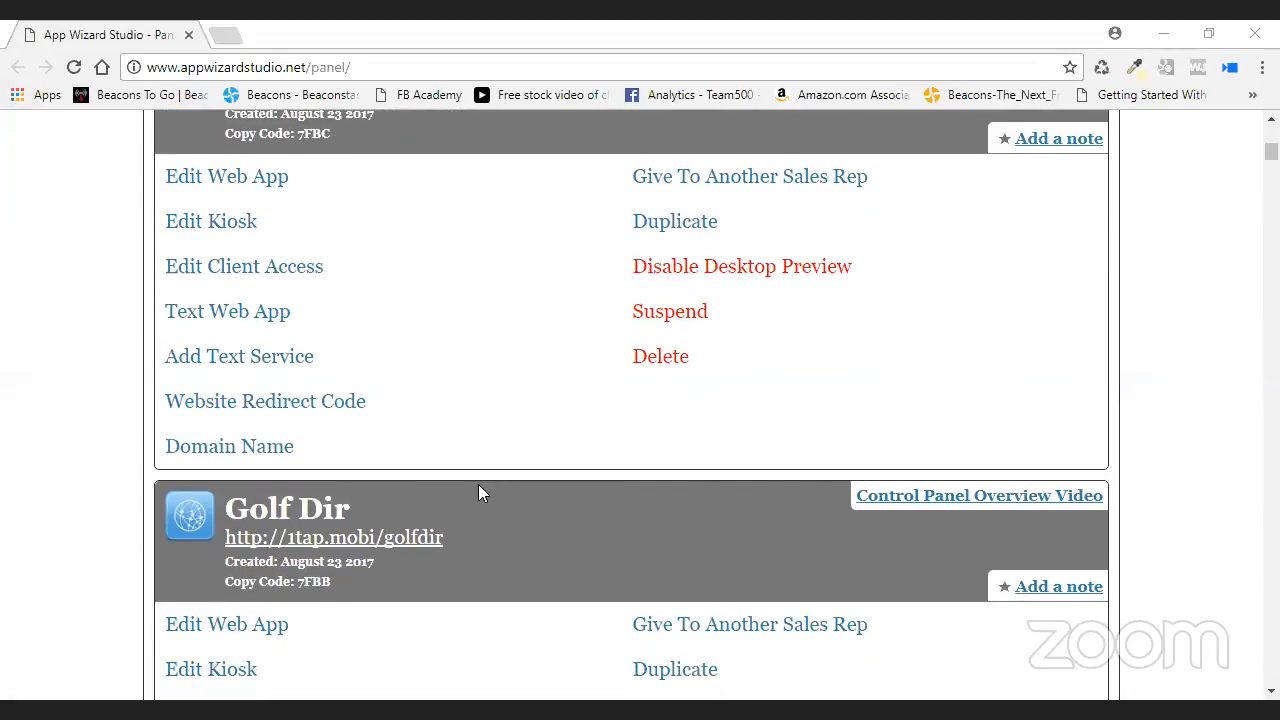
pyautogui.moveTo(444, 538); pyautogui.dragTo(228, 550)
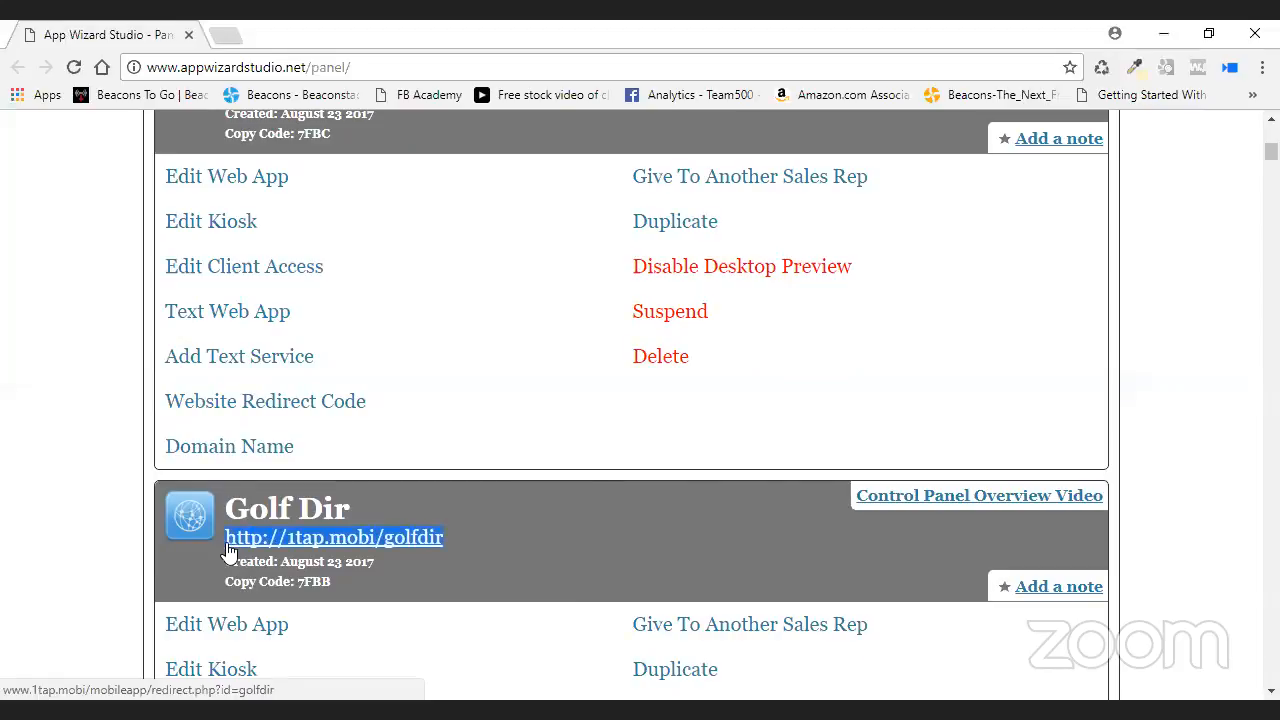
pyautogui.rightClick(314, 540)
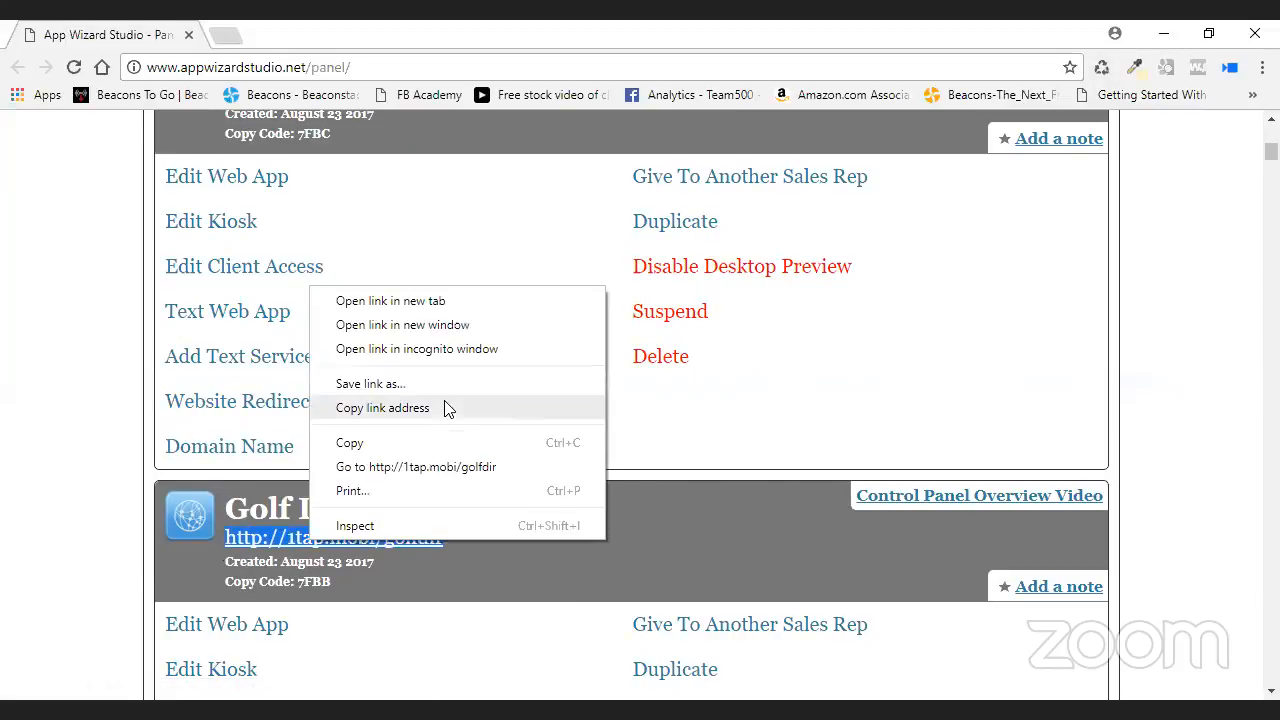
pyautogui.click(418, 409)
pyautogui.scroll(2, 523, 400)
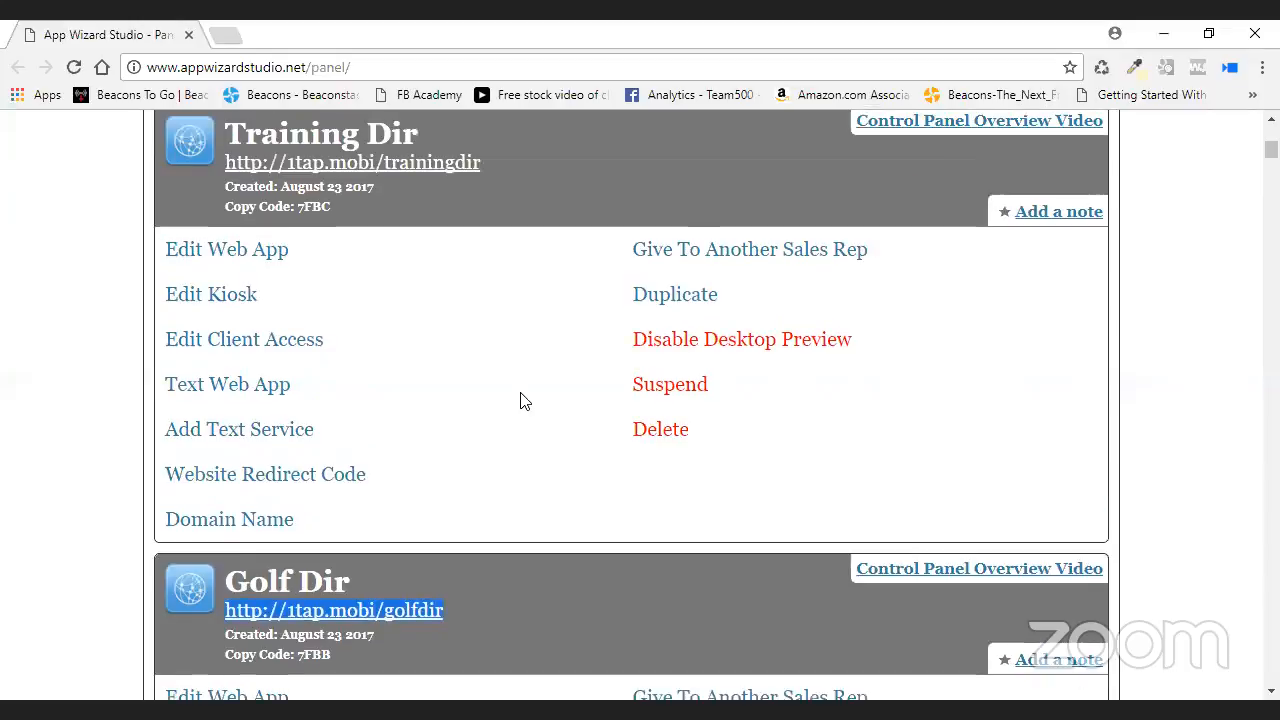
pyautogui.click(245, 382)
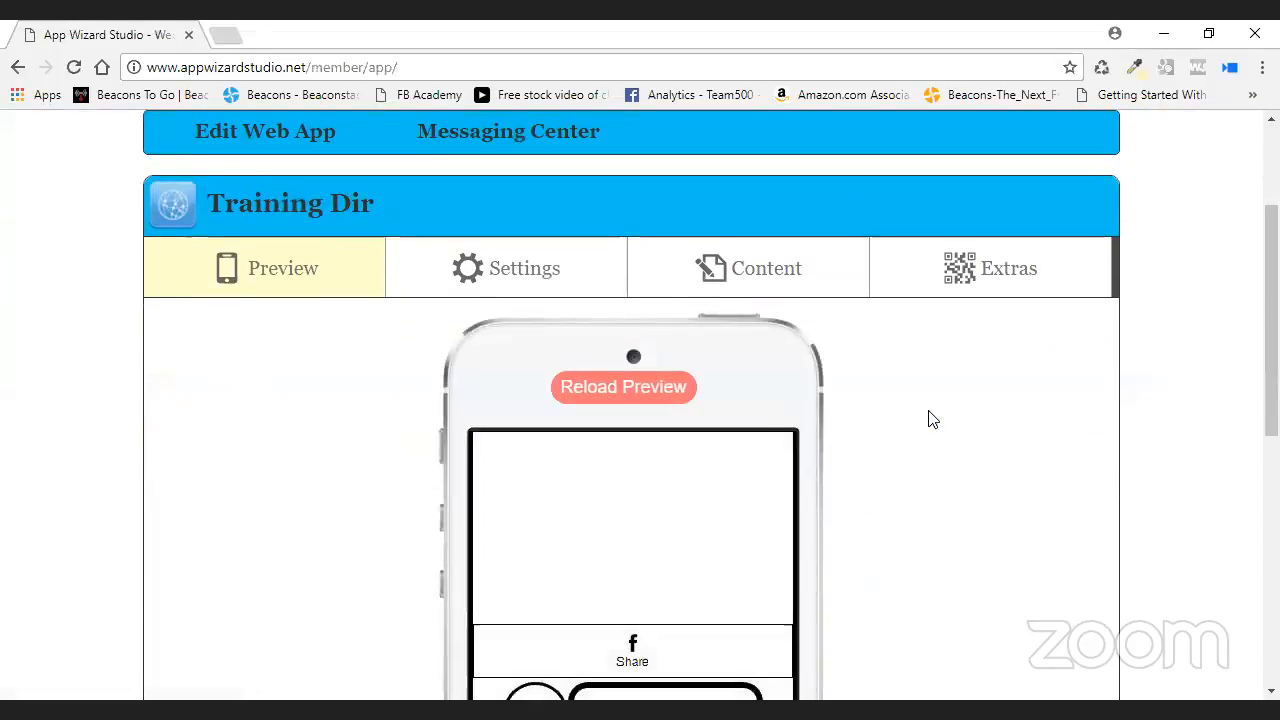
# - Expand the Slide Menu Links list under the app's Slide Menu settings
pyautogui.scroll(-1, 910, 410)
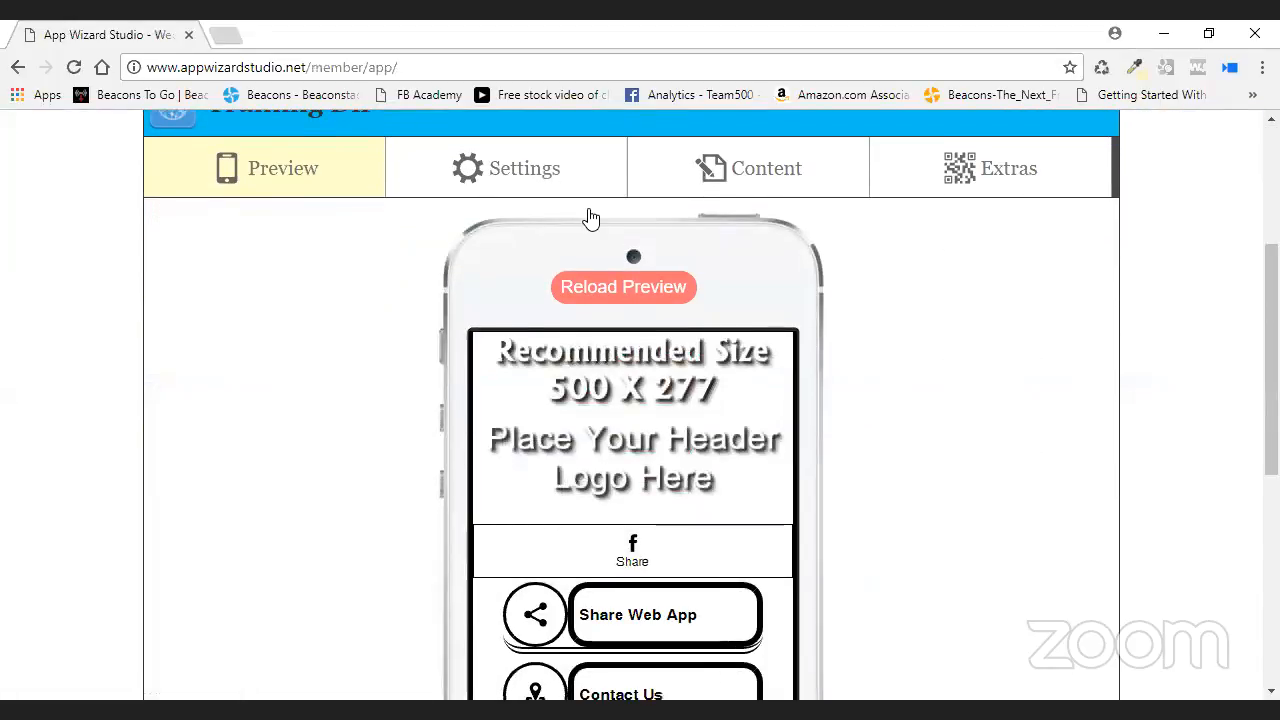
pyautogui.click(518, 170)
pyautogui.scroll(-1, 466, 423)
pyautogui.click(458, 413)
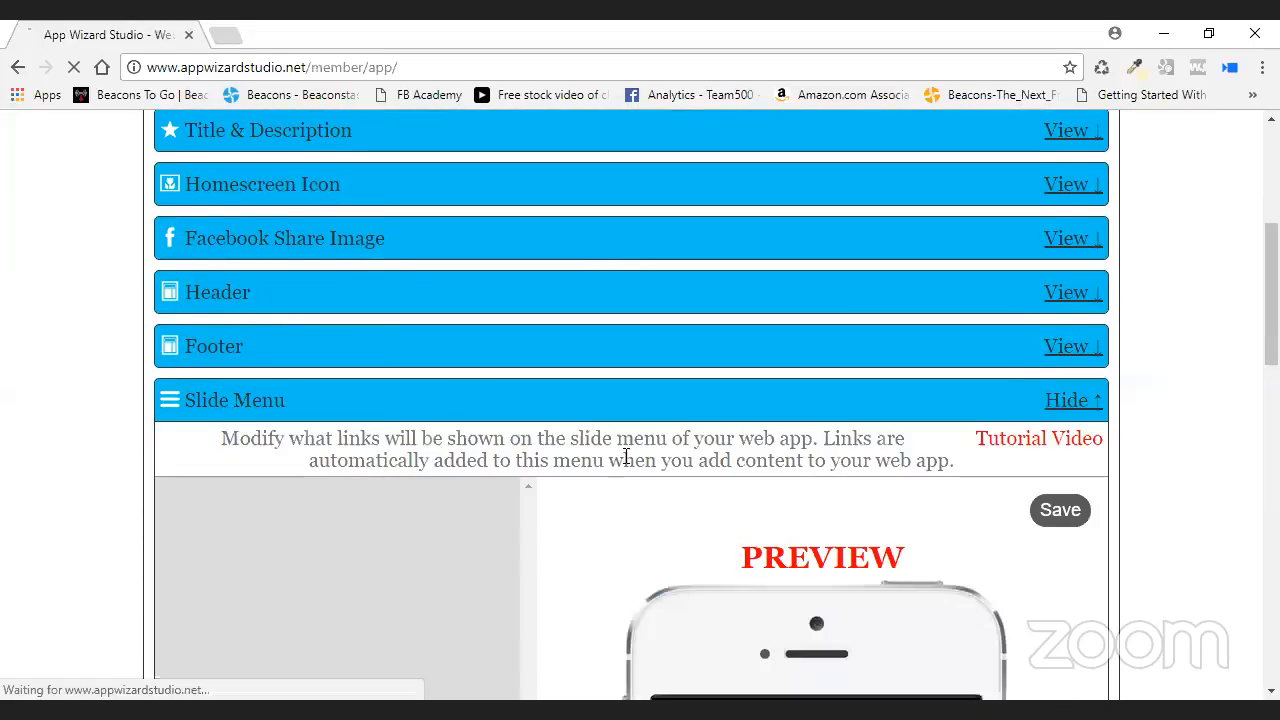
pyautogui.scroll(-2, 626, 457)
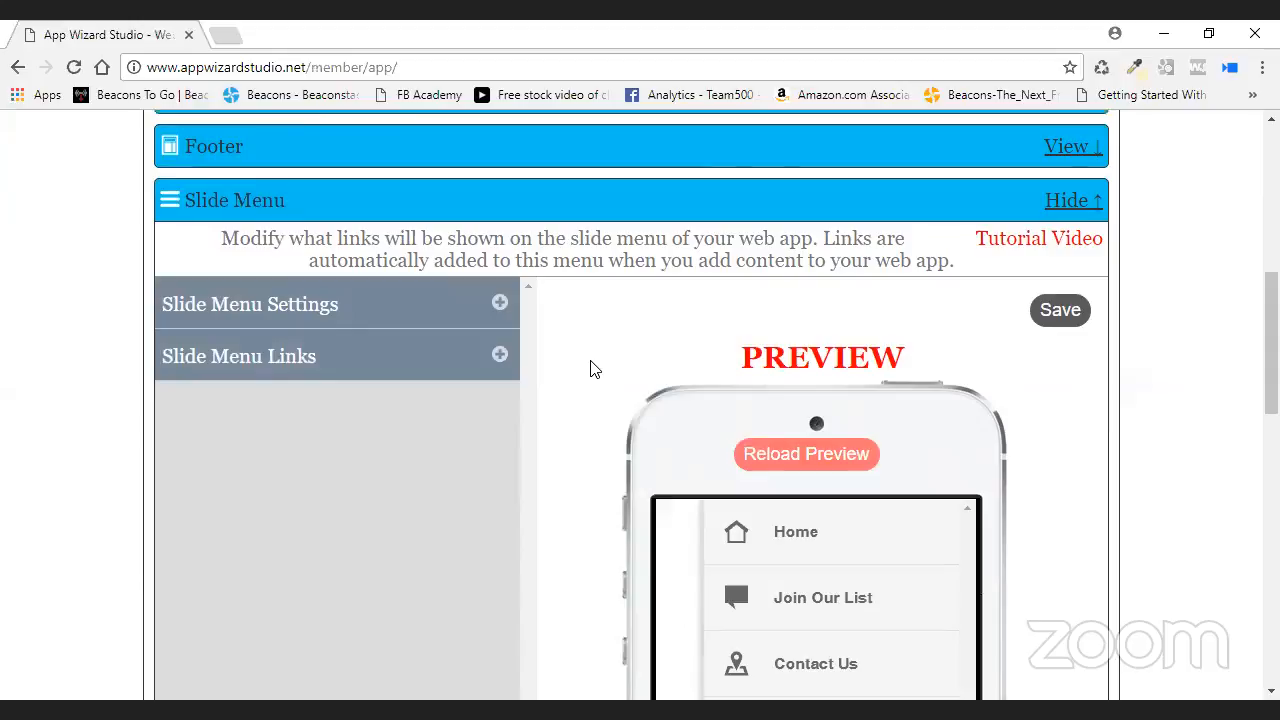
pyautogui.click(500, 355)
# - Set Show to No for Join Our List, Contact Us and Share Web App
pyautogui.scroll(-1, 557, 366)
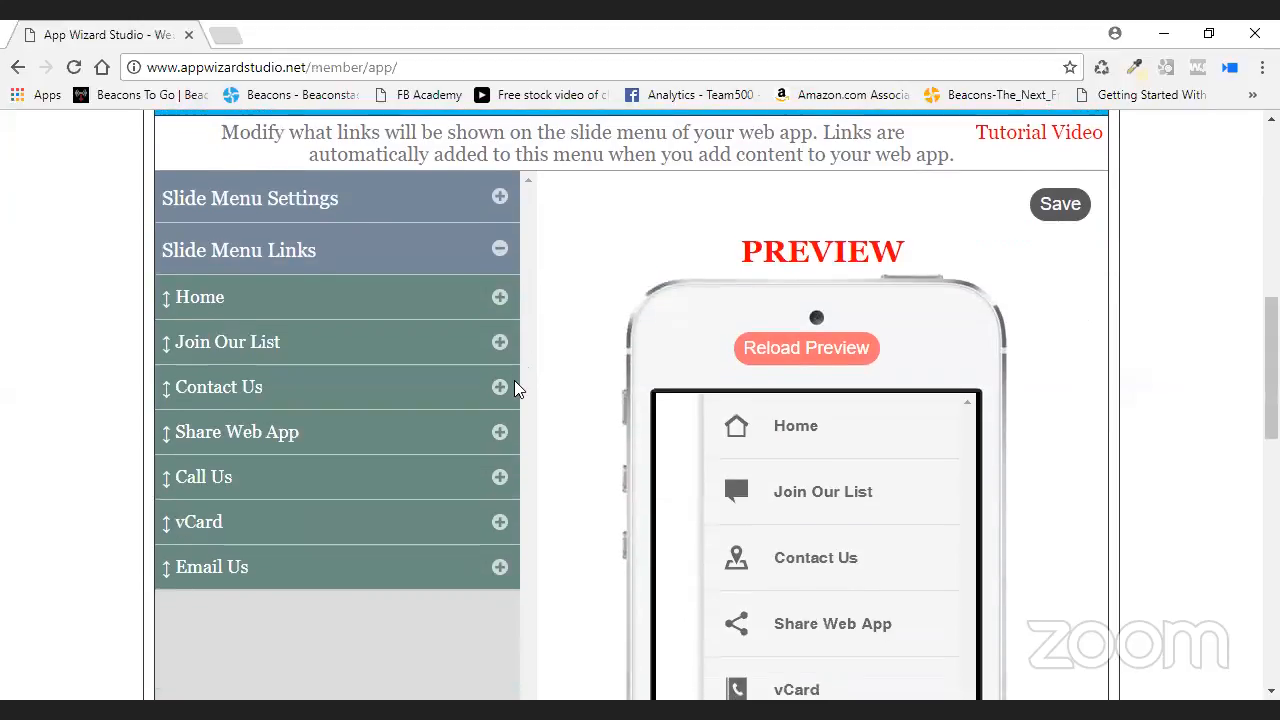
pyautogui.scroll(-1, 352, 322)
pyautogui.click(500, 248)
pyautogui.click(340, 291)
pyautogui.click(348, 342)
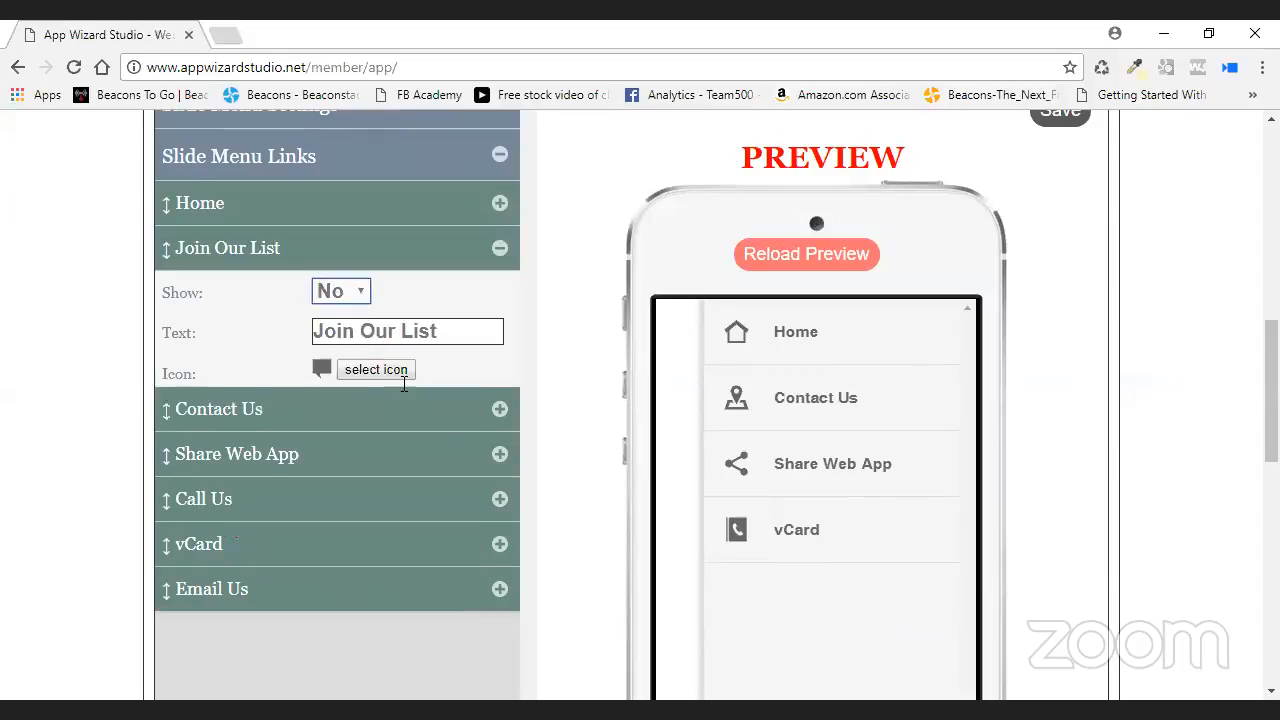
pyautogui.click(358, 410)
pyautogui.click(348, 340)
pyautogui.click(342, 384)
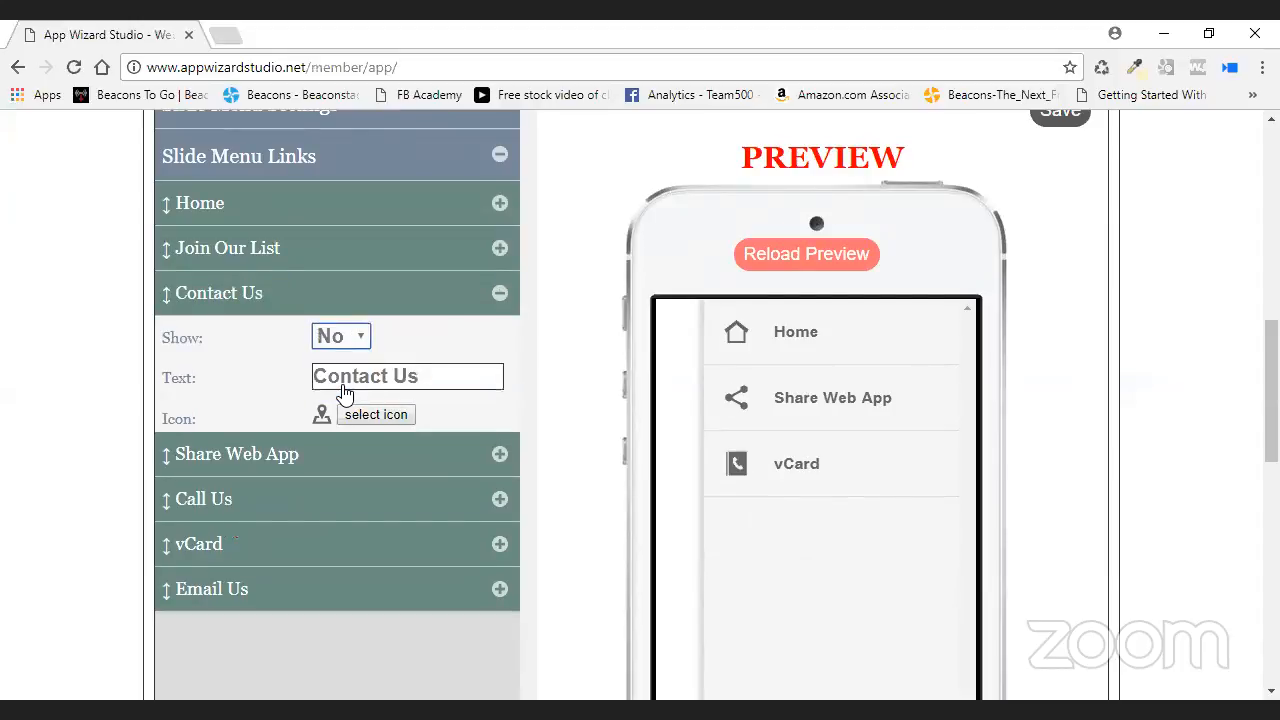
pyautogui.click(356, 446)
pyautogui.click(362, 390)
pyautogui.click(344, 422)
# - Set Show to No for Call Us, vCard and Email Us, leaving only Home
pyautogui.click(342, 499)
pyautogui.click(356, 428)
pyautogui.click(343, 476)
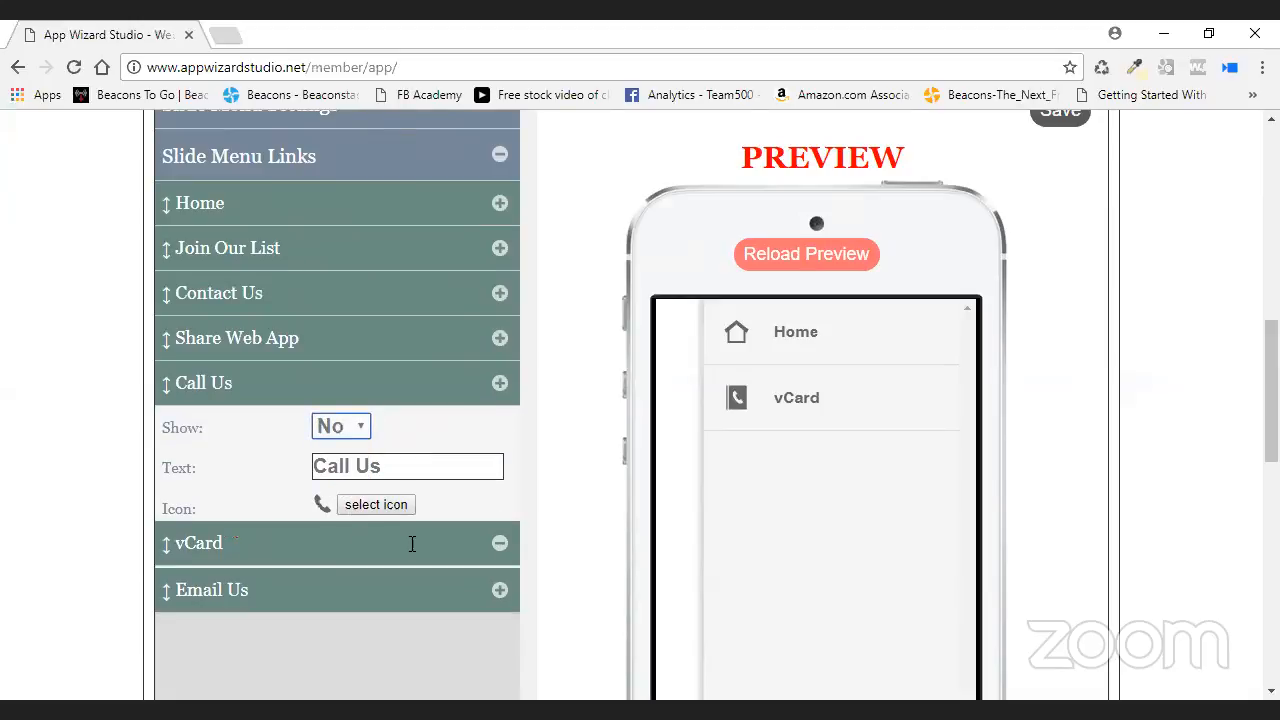
pyautogui.click(414, 543)
pyautogui.click(357, 472)
pyautogui.click(359, 530)
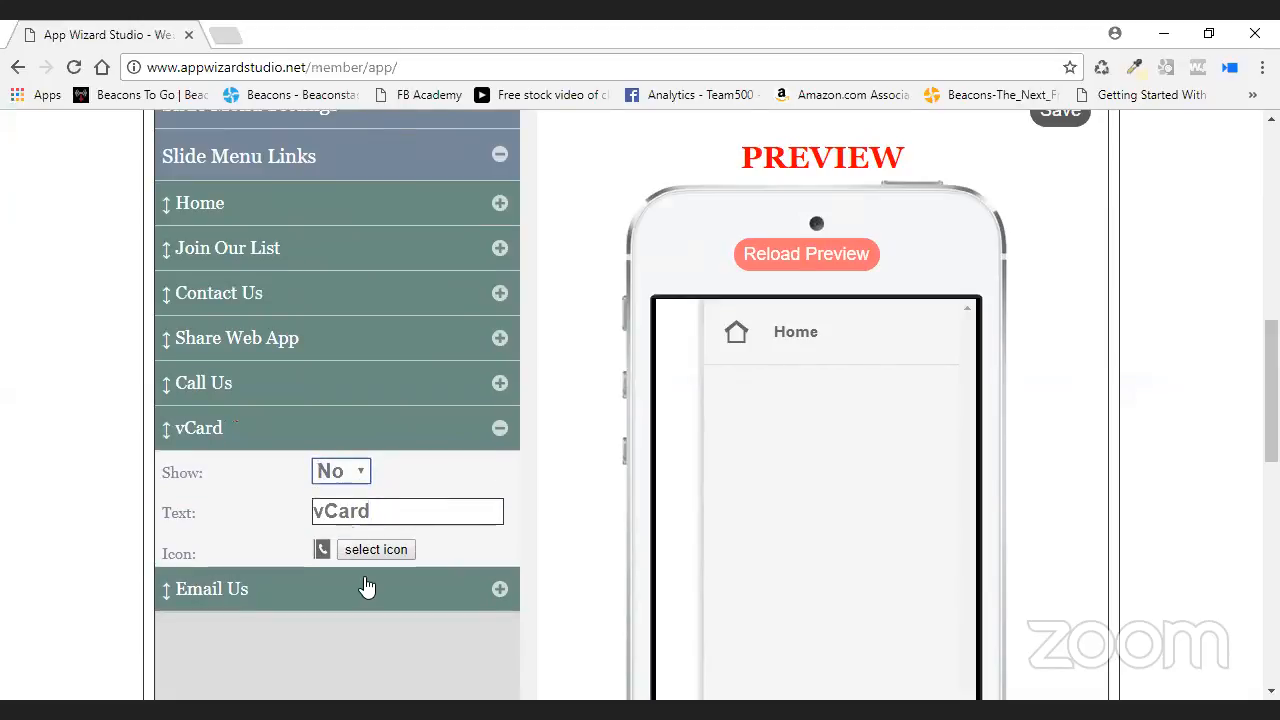
pyautogui.click(364, 588)
pyautogui.click(343, 516)
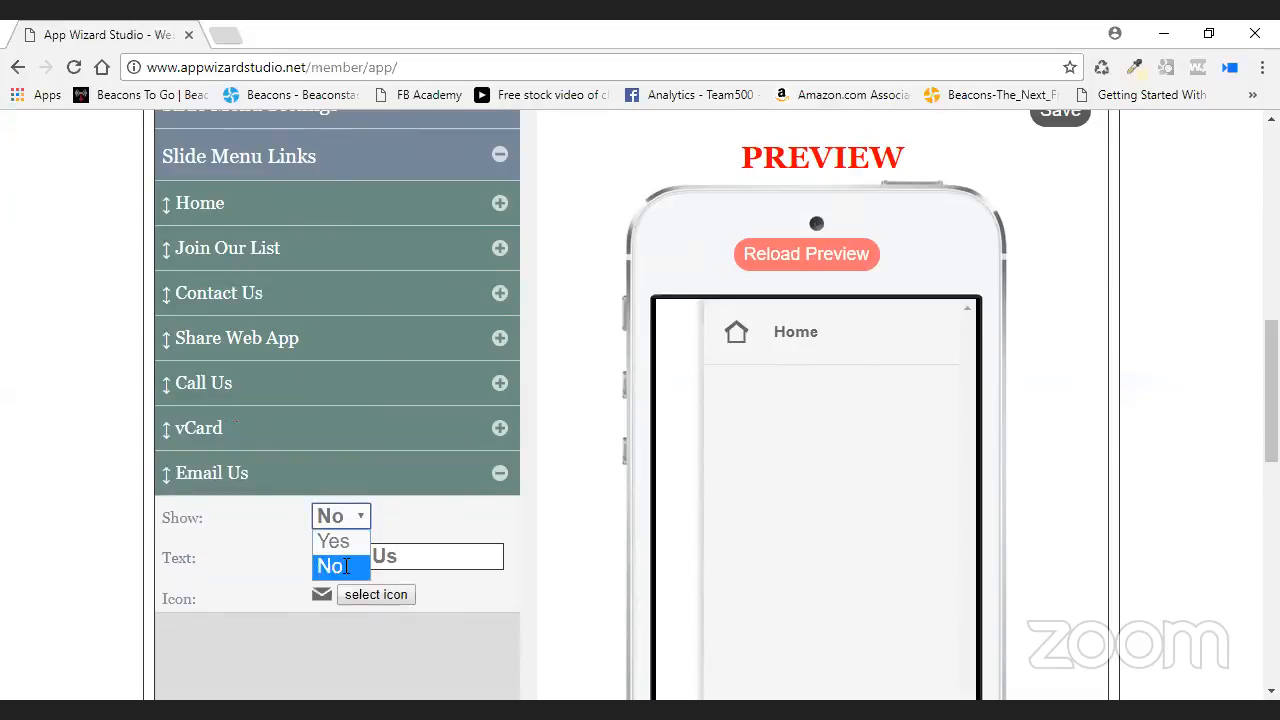
pyautogui.click(347, 566)
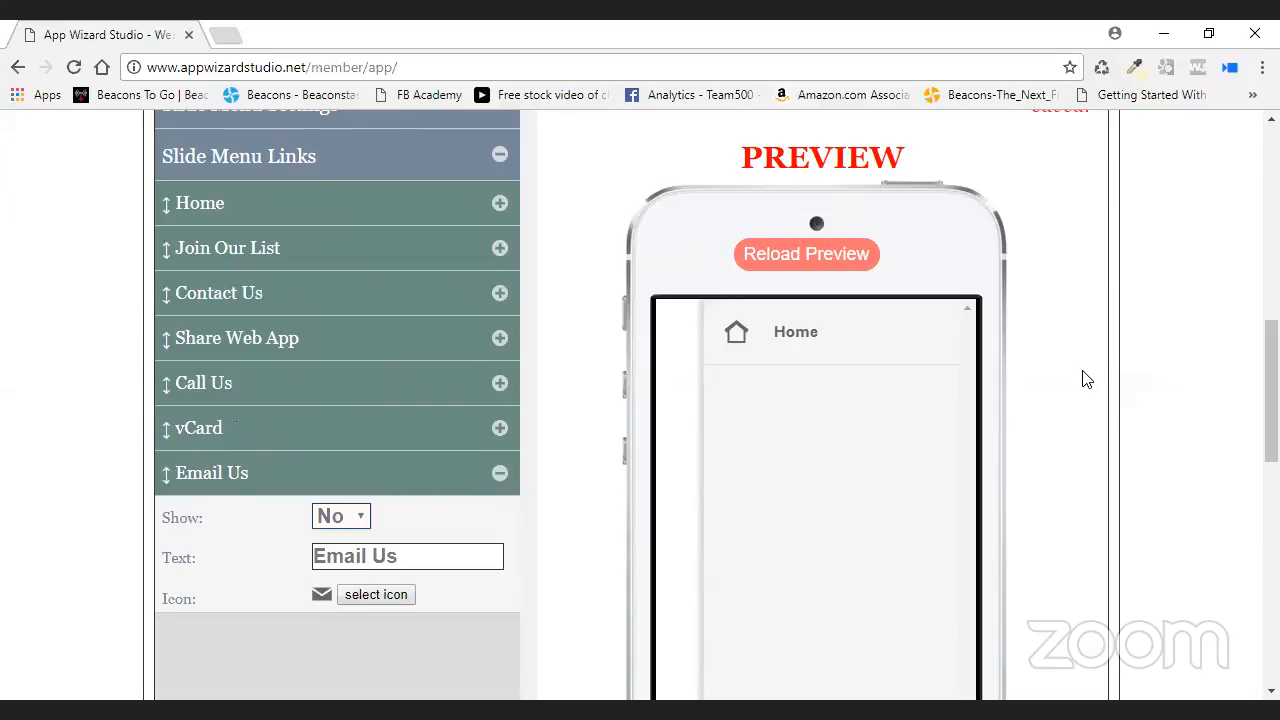
# - Check the slide menu in the phone preview and save the changes
pyautogui.click(671, 443)
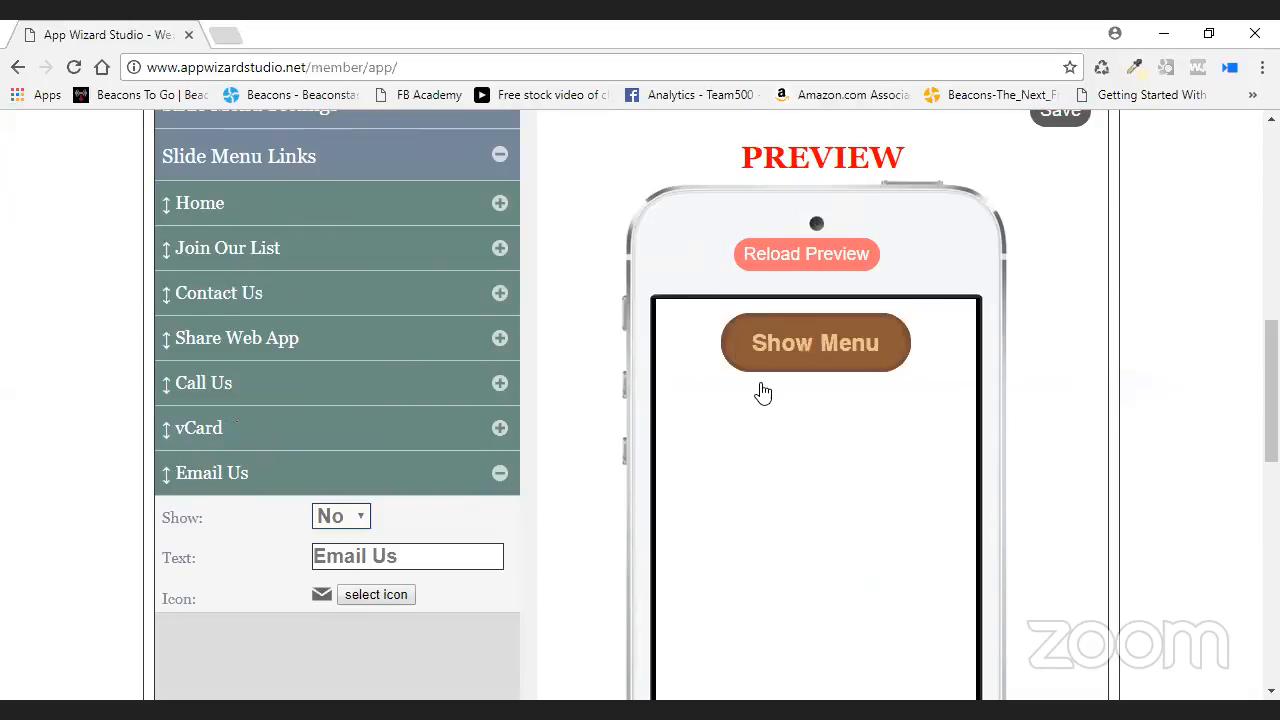
pyautogui.click(906, 356)
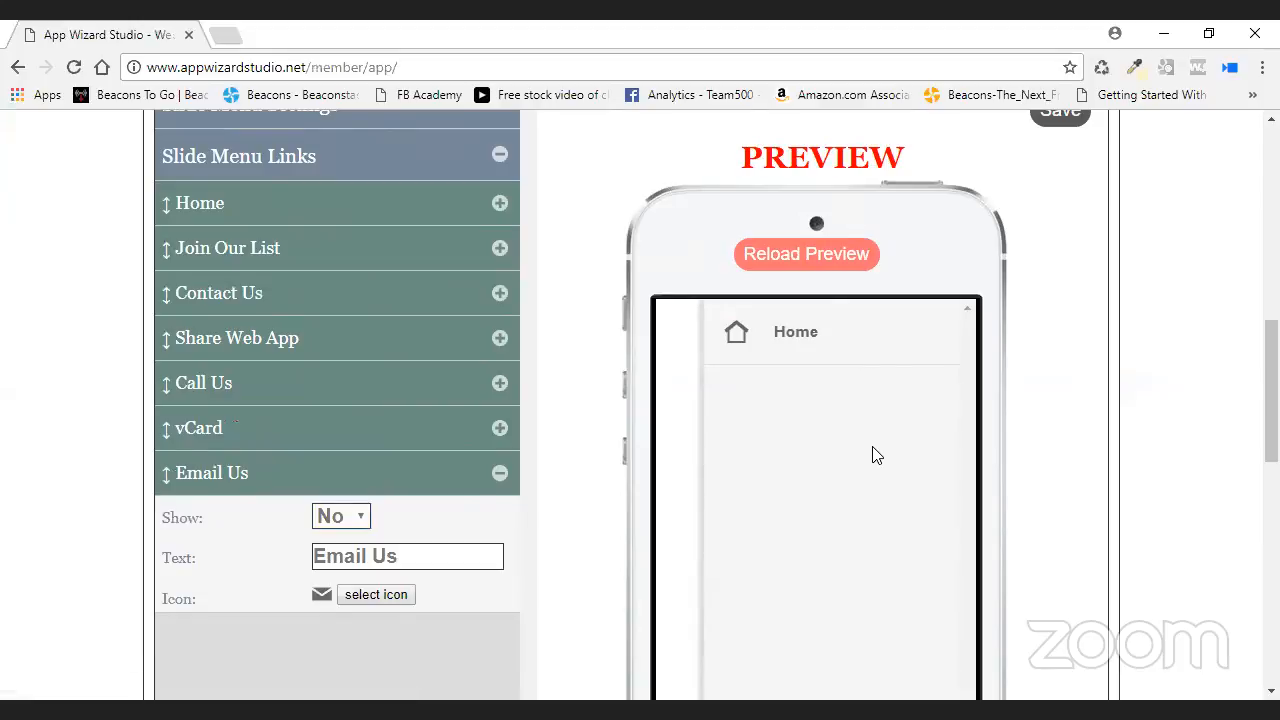
pyautogui.click(1062, 113)
pyautogui.scroll(2, 623, 255)
pyautogui.scroll(5, 623, 255)
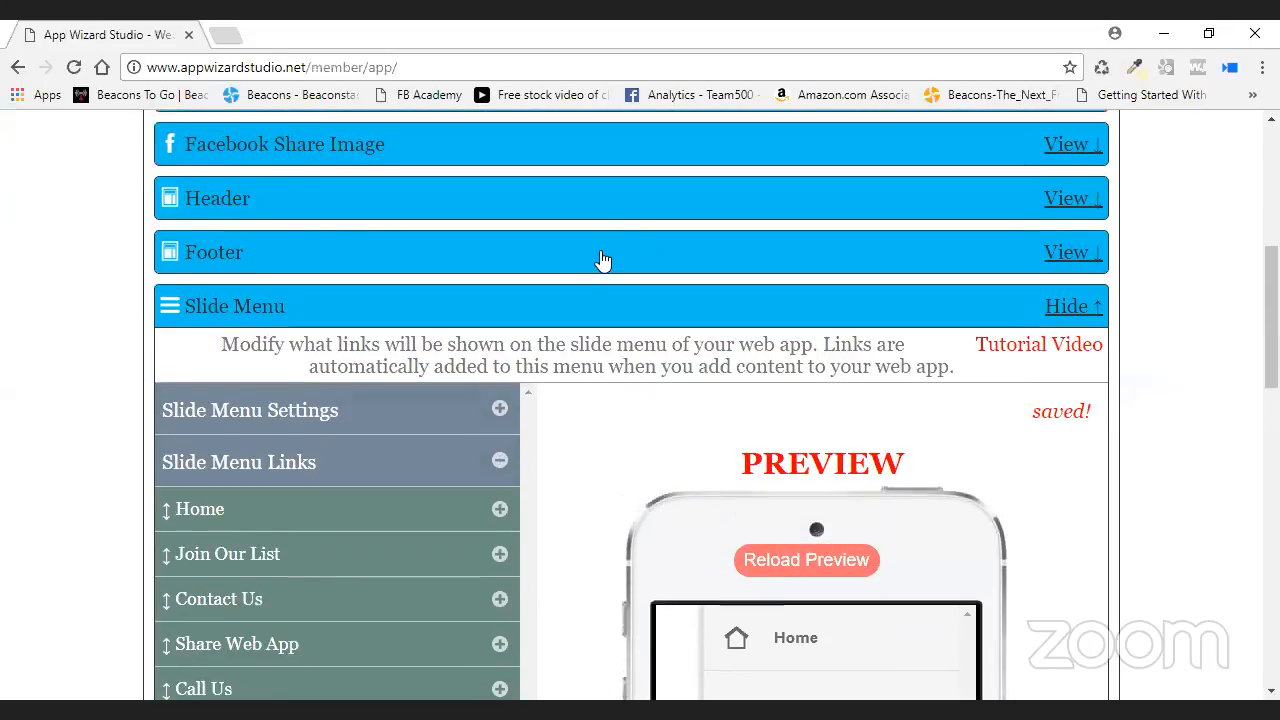
# - Reload the Training Dir phone preview
pyautogui.click(277, 266)
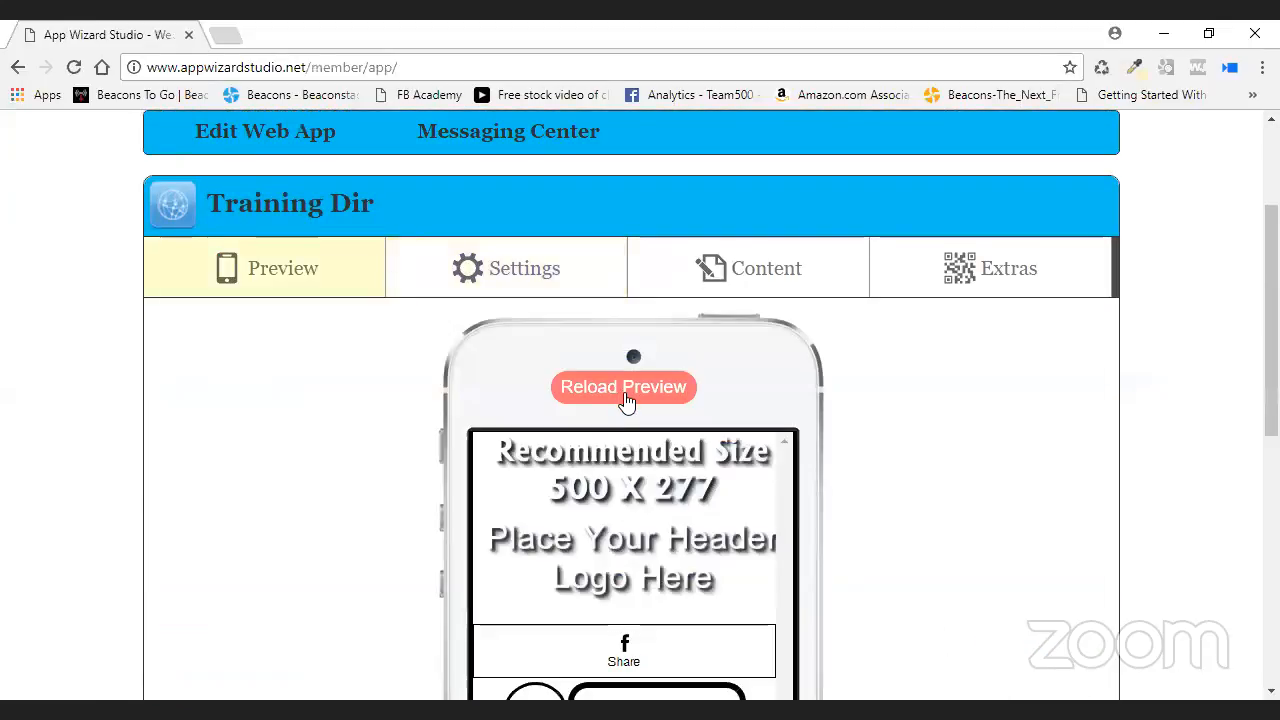
pyautogui.click(624, 390)
pyautogui.scroll(-2, 889, 389)
pyautogui.scroll(-1, 889, 389)
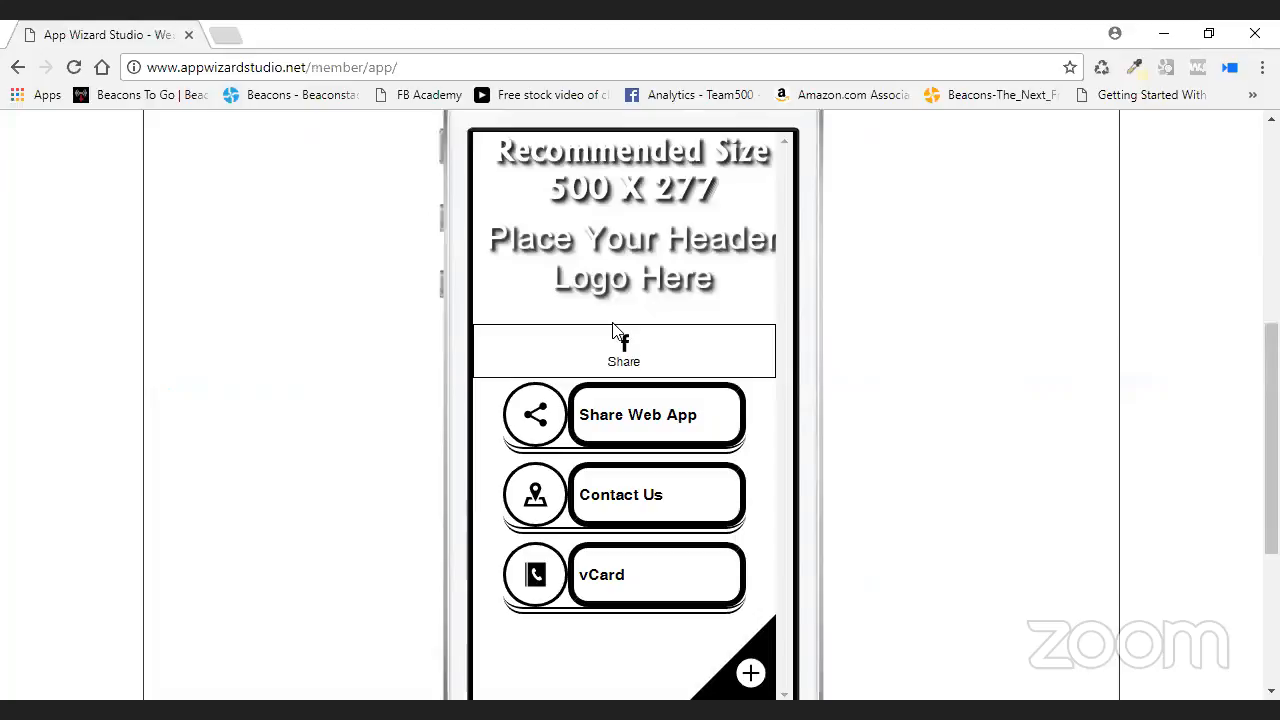
pyautogui.scroll(3, 900, 365)
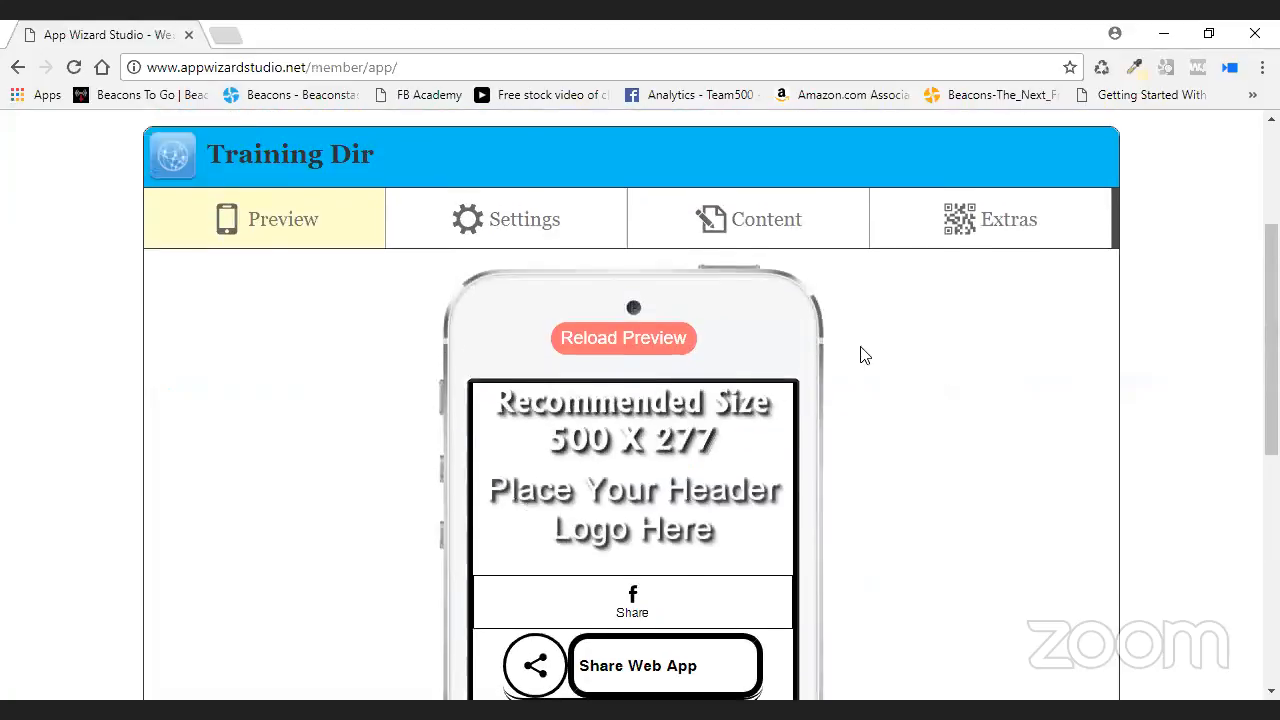
# - Expand the Directory section in the Content tab
pyautogui.click(767, 274)
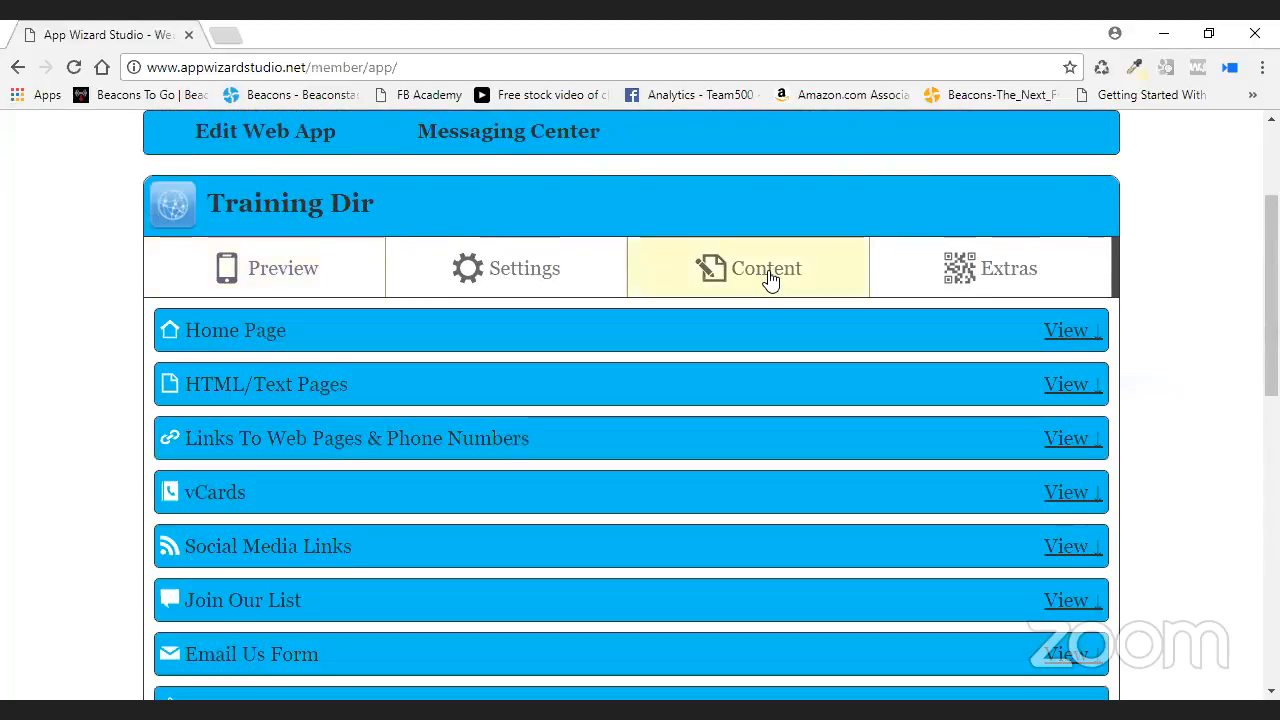
pyautogui.scroll(-5, 769, 278)
pyautogui.scroll(-3, 768, 280)
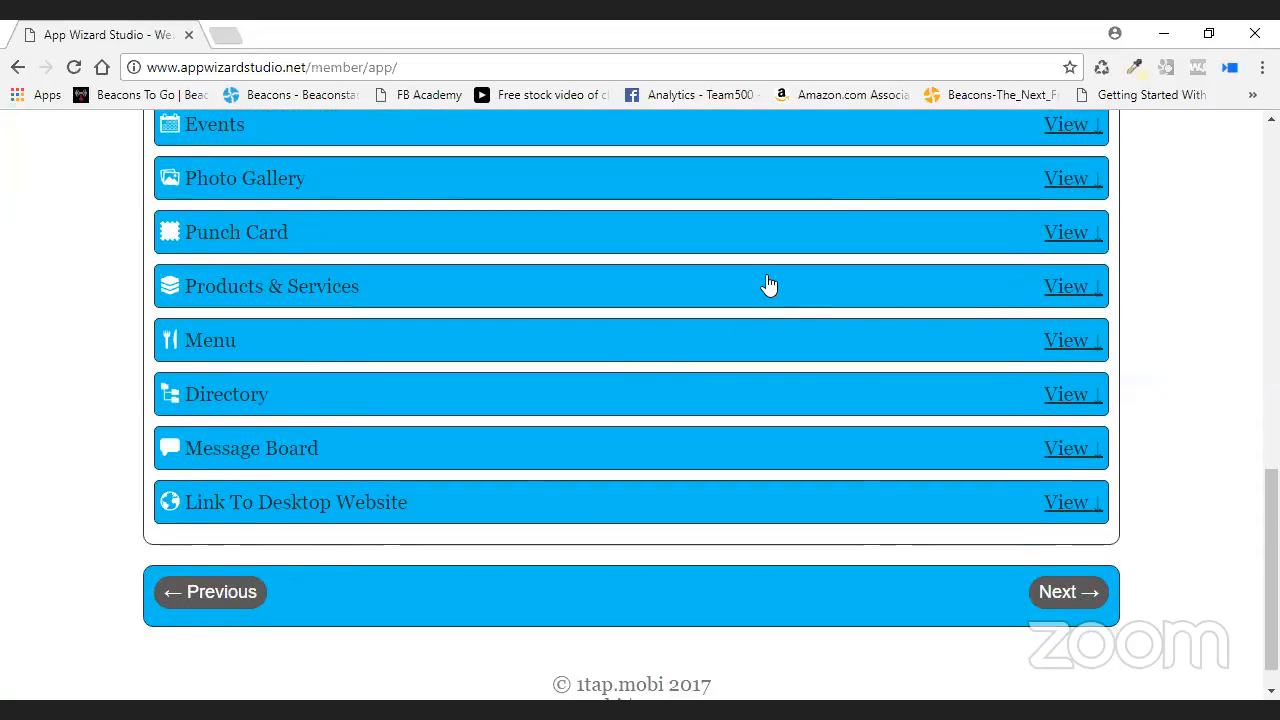
pyautogui.click(1066, 394)
pyautogui.scroll(-2, 1162, 356)
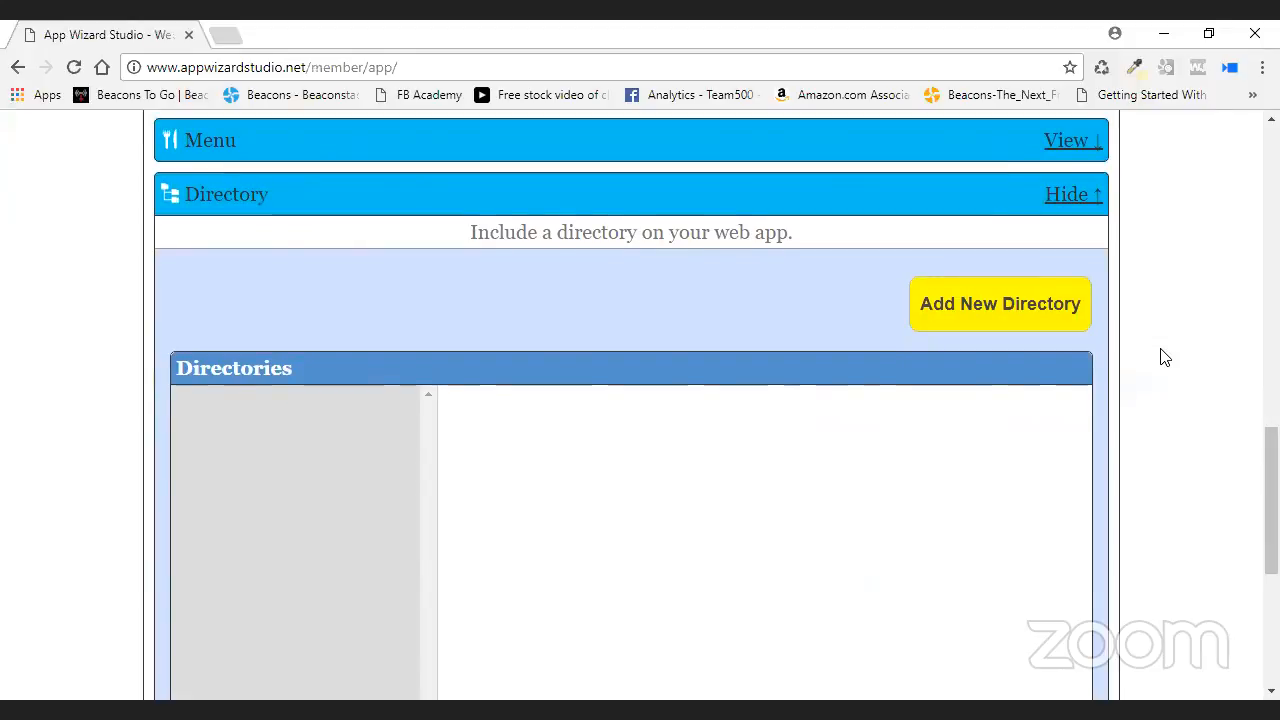
# - Add a directory named Golf with Sub Directory left as None
pyautogui.click(971, 312)
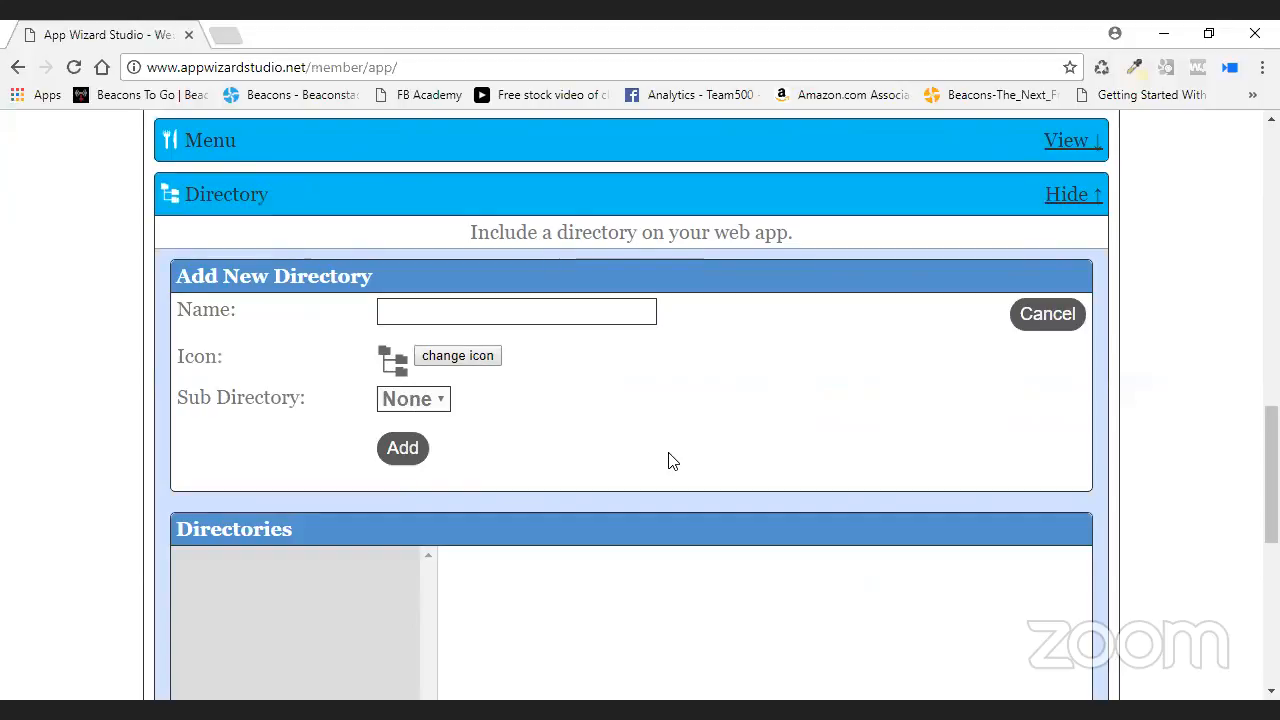
pyautogui.click(443, 401)
pyautogui.click(443, 401)
pyautogui.click(489, 316)
pyautogui.write('Golf')
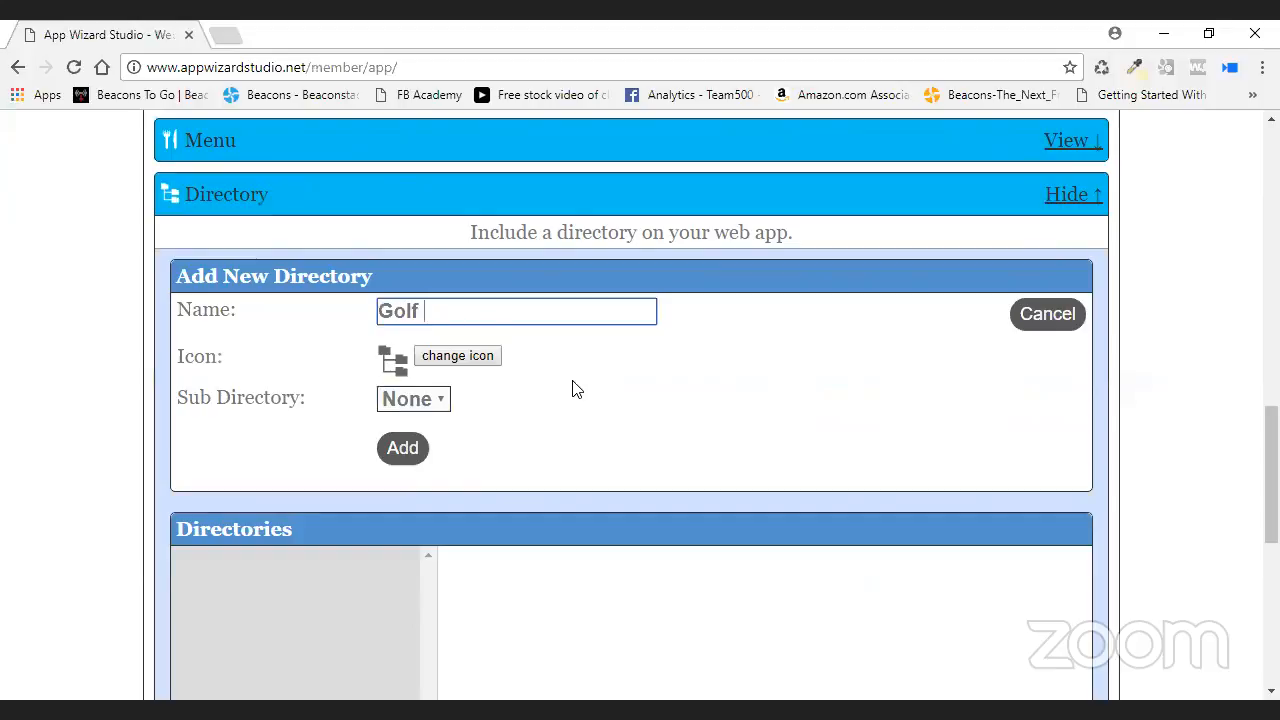
pyautogui.press('Return')
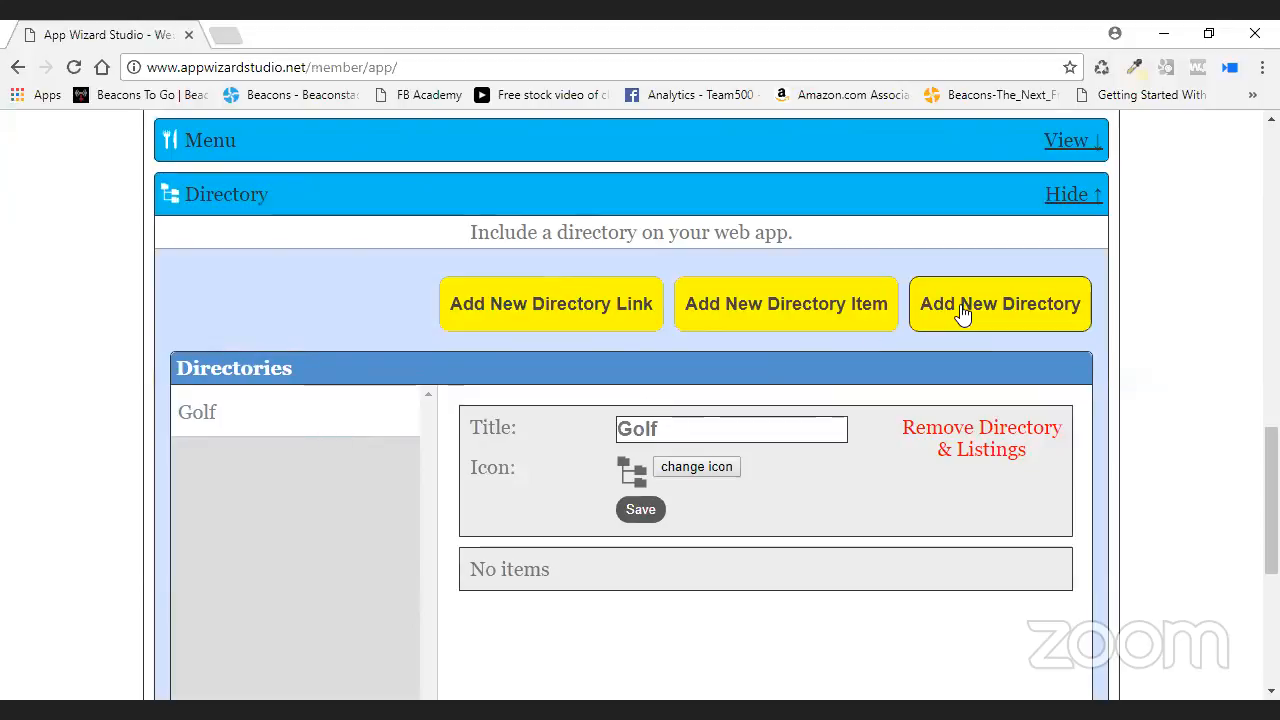
# - Start a new directory item in Golf with business name Golf
pyautogui.click(790, 310)
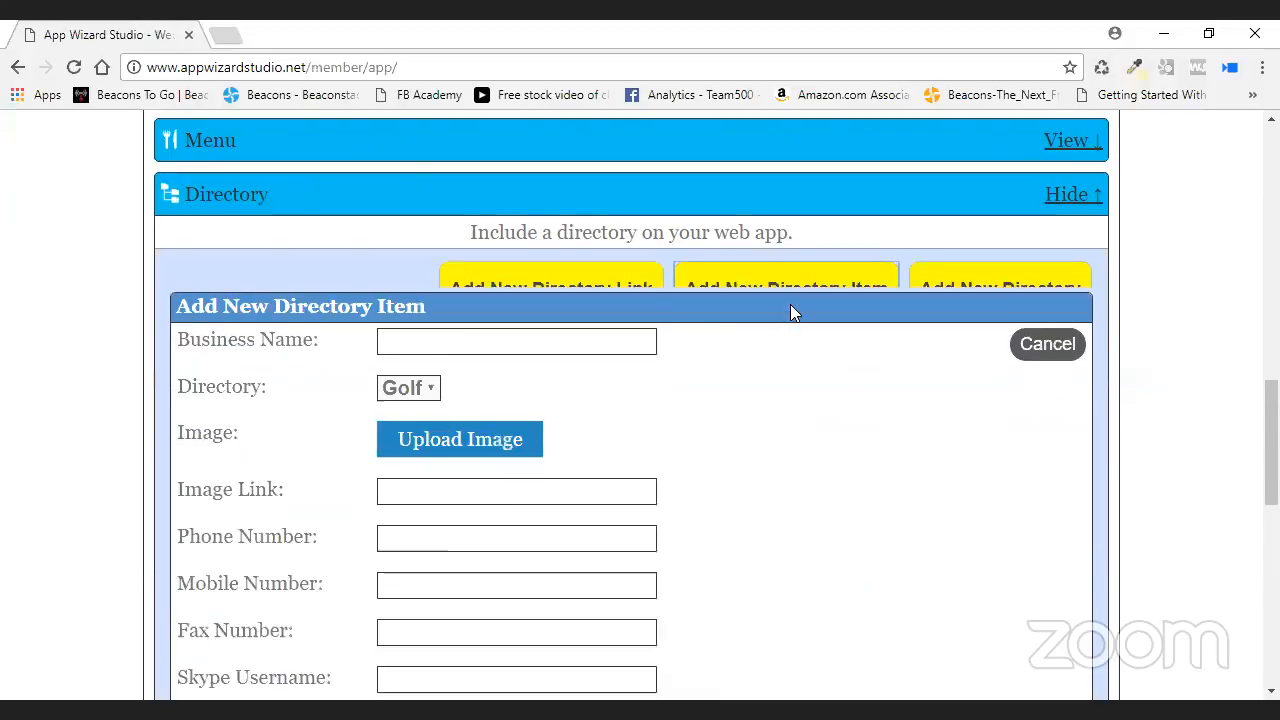
pyautogui.scroll(-1, 560, 222)
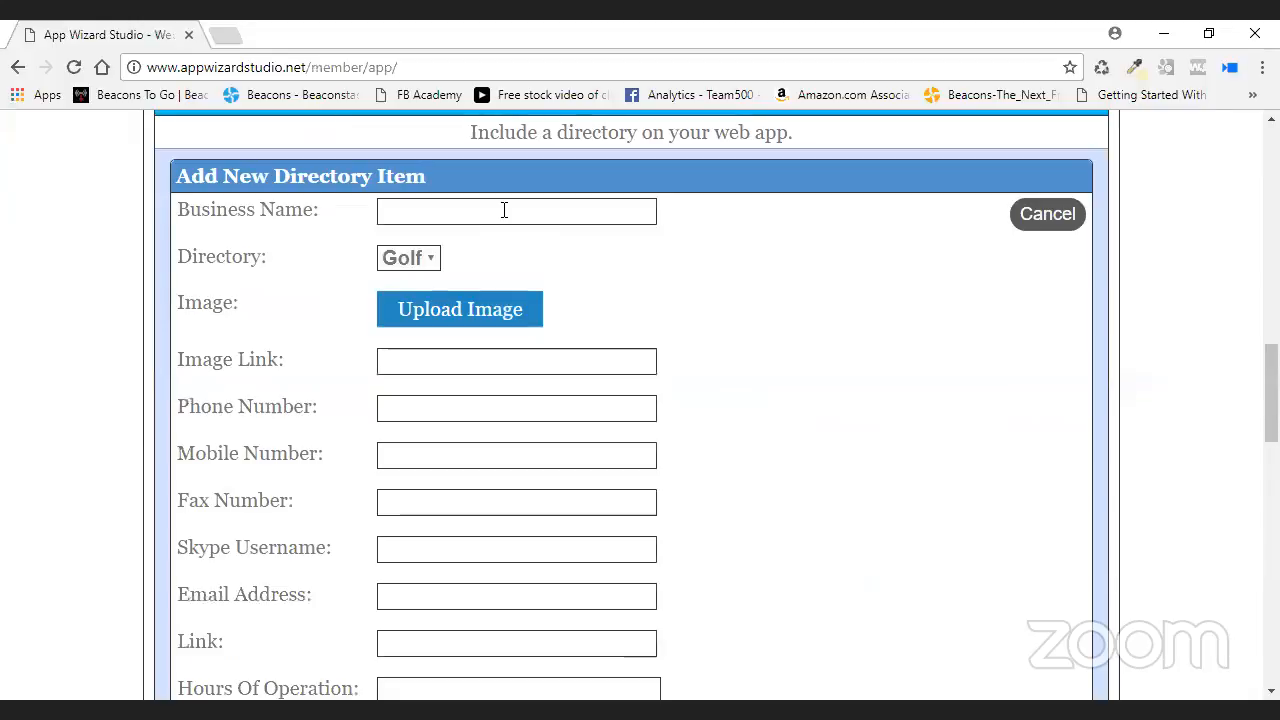
pyautogui.click(410, 258)
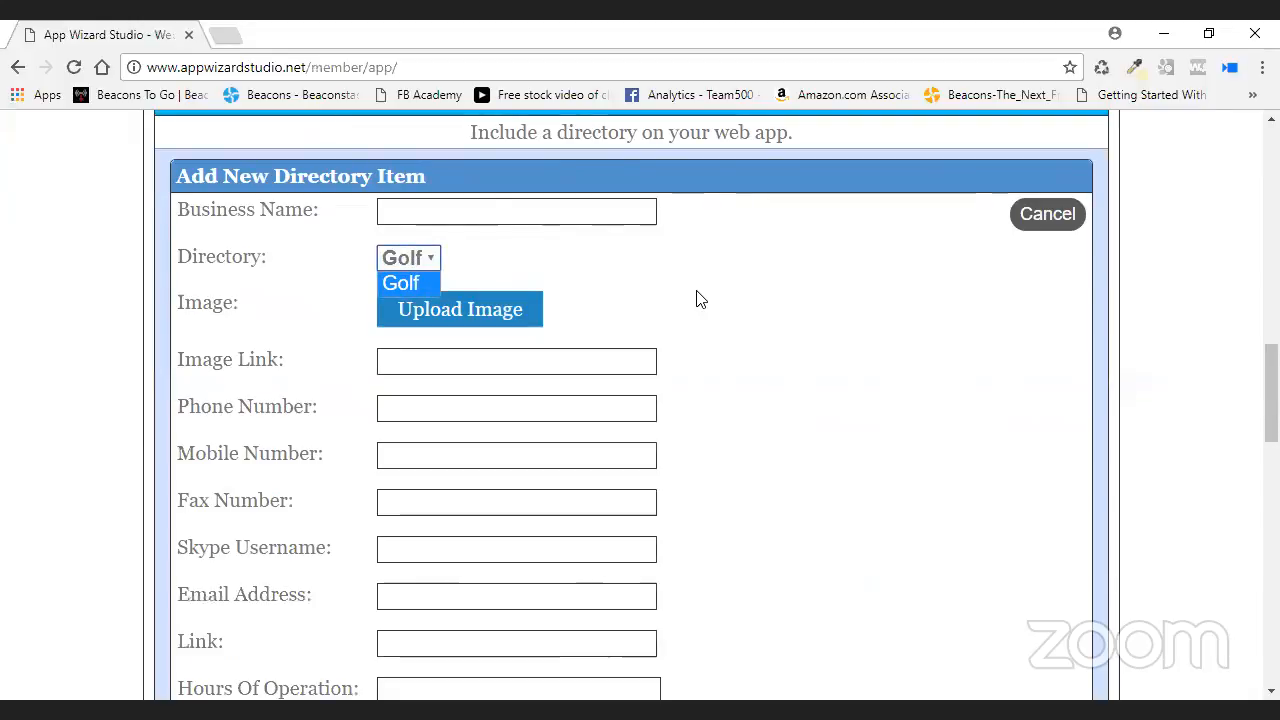
pyautogui.click(412, 280)
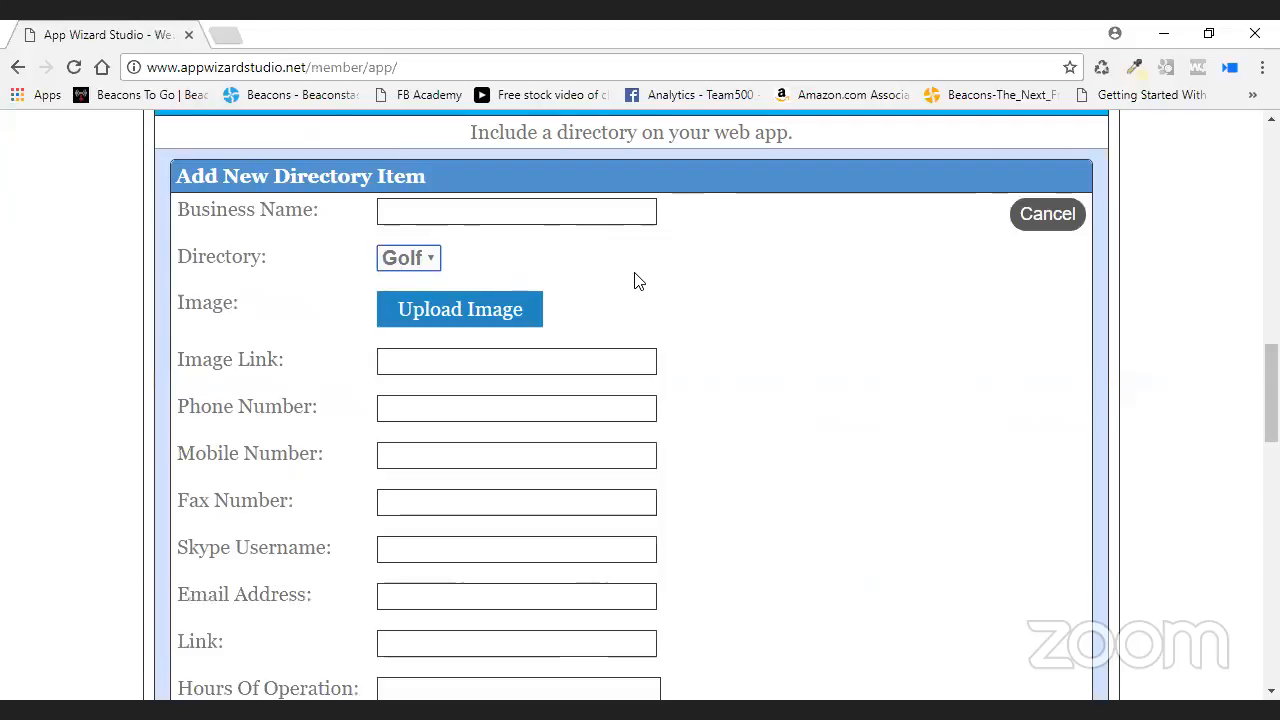
pyautogui.hotkey('shift', 'Tab')
pyautogui.write('Gof')
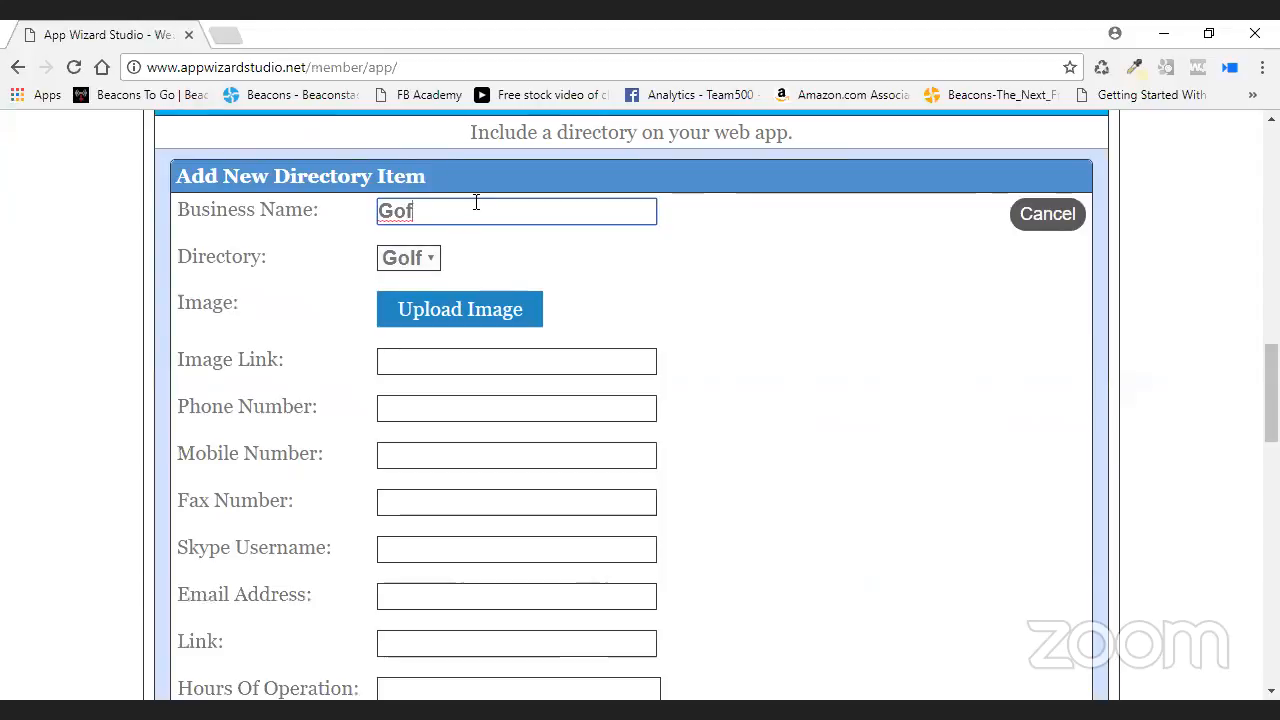
pyautogui.press('BackSpace')
pyautogui.write('lf')
pyautogui.click(466, 363)
pyautogui.rightClick(467, 363)
pyautogui.click(546, 486)
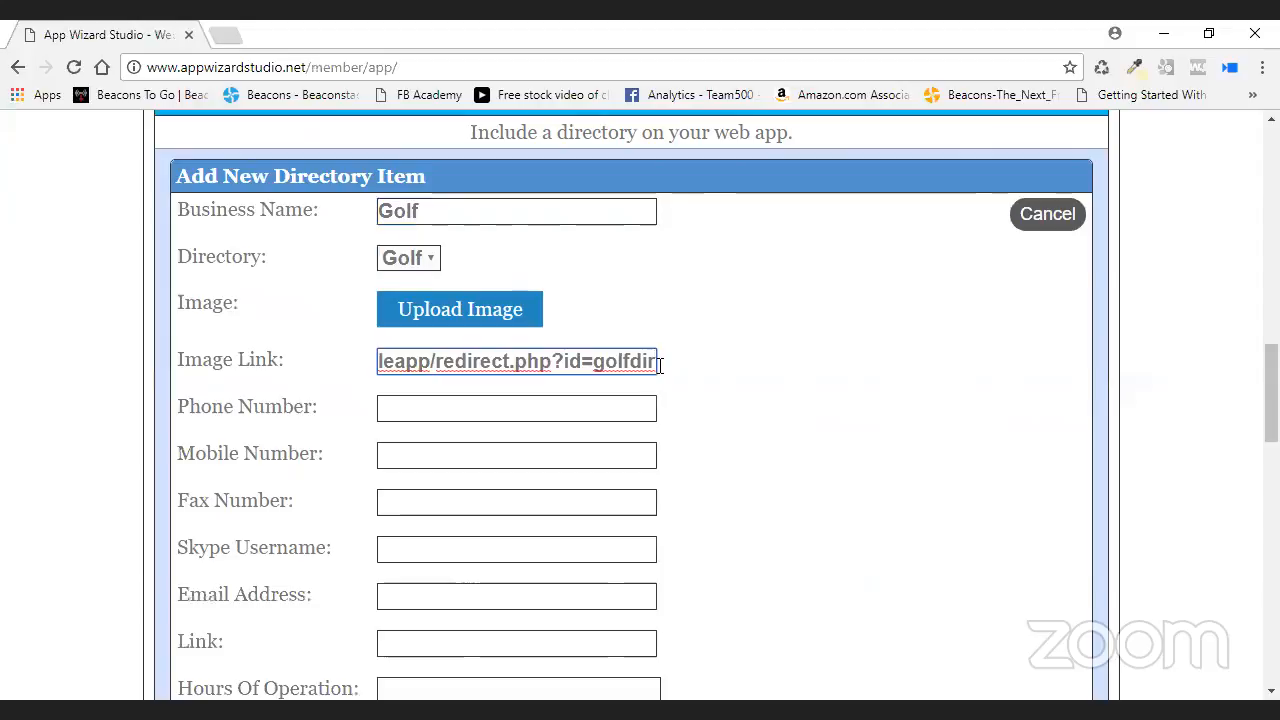
pyautogui.moveTo(660, 365); pyautogui.dragTo(435, 365)
pyautogui.press('BackSpace')
pyautogui.press('BackSpace')
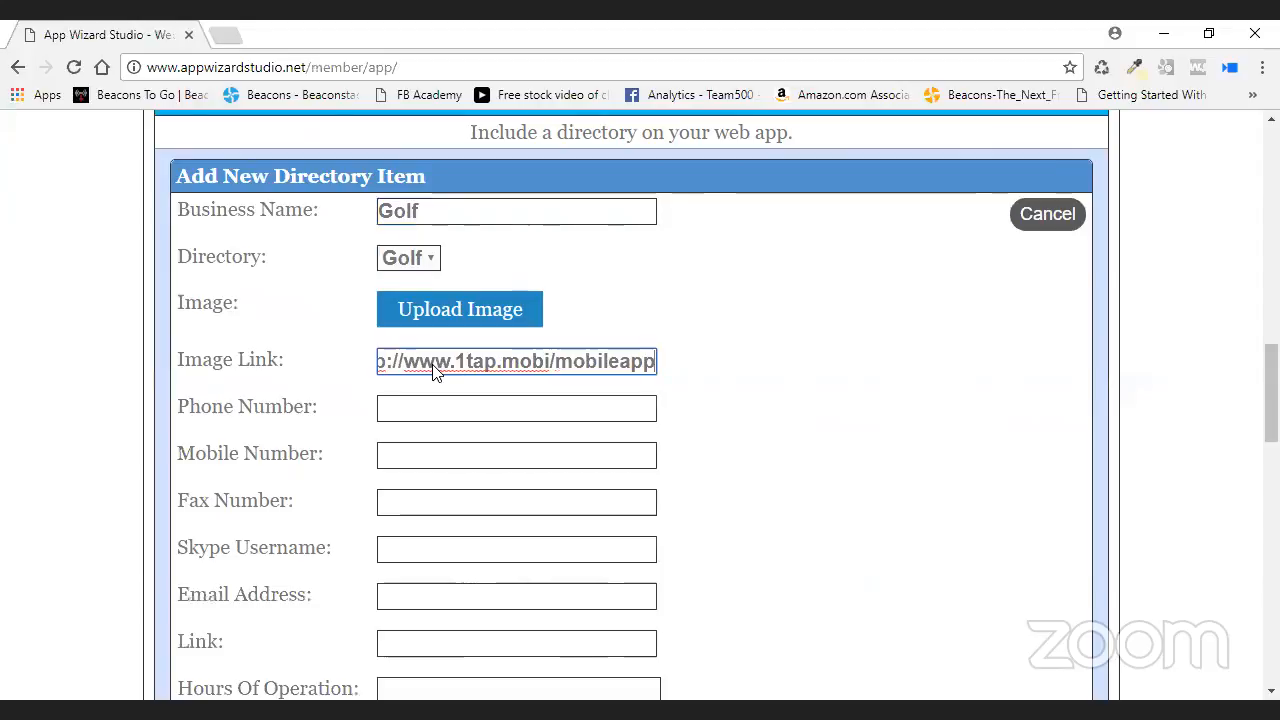
pyautogui.press('BackSpace')
pyautogui.press('BackSpace')
pyautogui.press('BackSpace')
pyautogui.press('BackSpace')
pyautogui.press('BackSpace')
pyautogui.press('BackSpace')
pyautogui.press('BackSpace')
pyautogui.press('BackSpace')
pyautogui.press('BackSpace')
pyautogui.press('BackSpace')
pyautogui.press('BackSpace')
pyautogui.press('BackSpace')
pyautogui.press('BackSpace')
pyautogui.press('BackSpace')
pyautogui.press('BackSpace')
pyautogui.press('BackSpace')
pyautogui.press('BackSpace')
pyautogui.press('BackSpace')
pyautogui.press('BackSpace')
pyautogui.press('BackSpace')
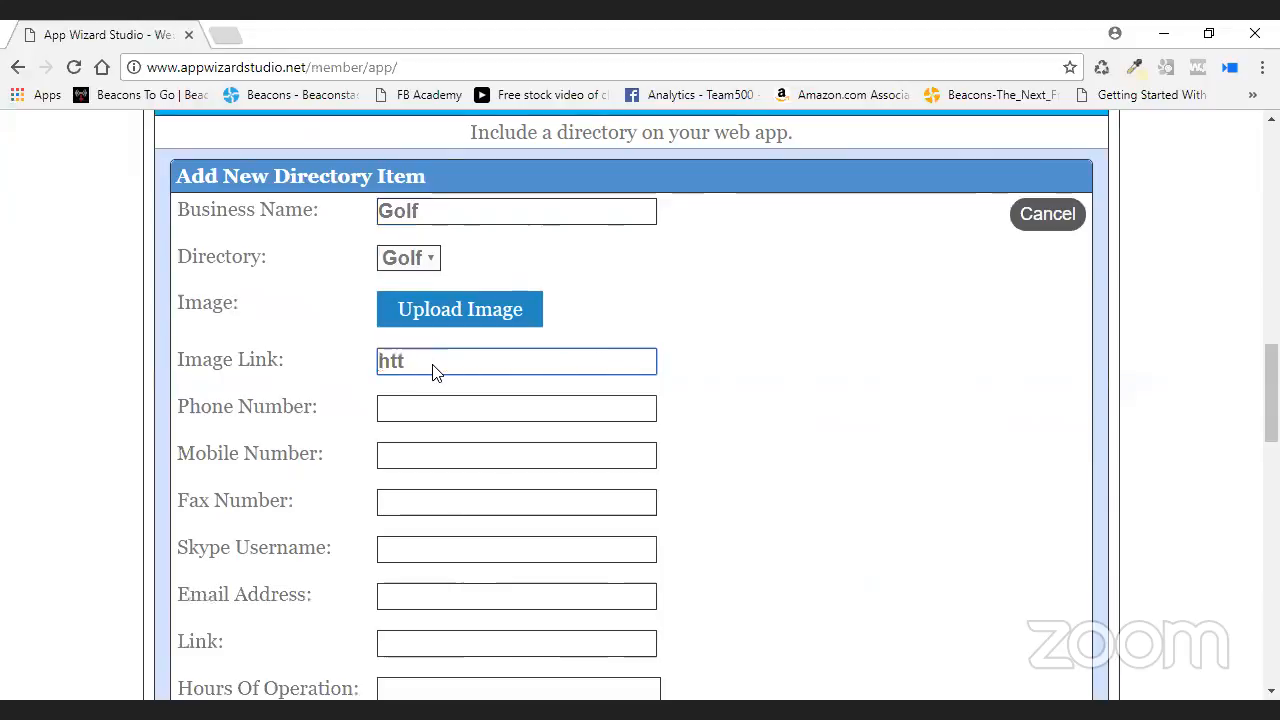
pyautogui.write('http://1tap.mobi')
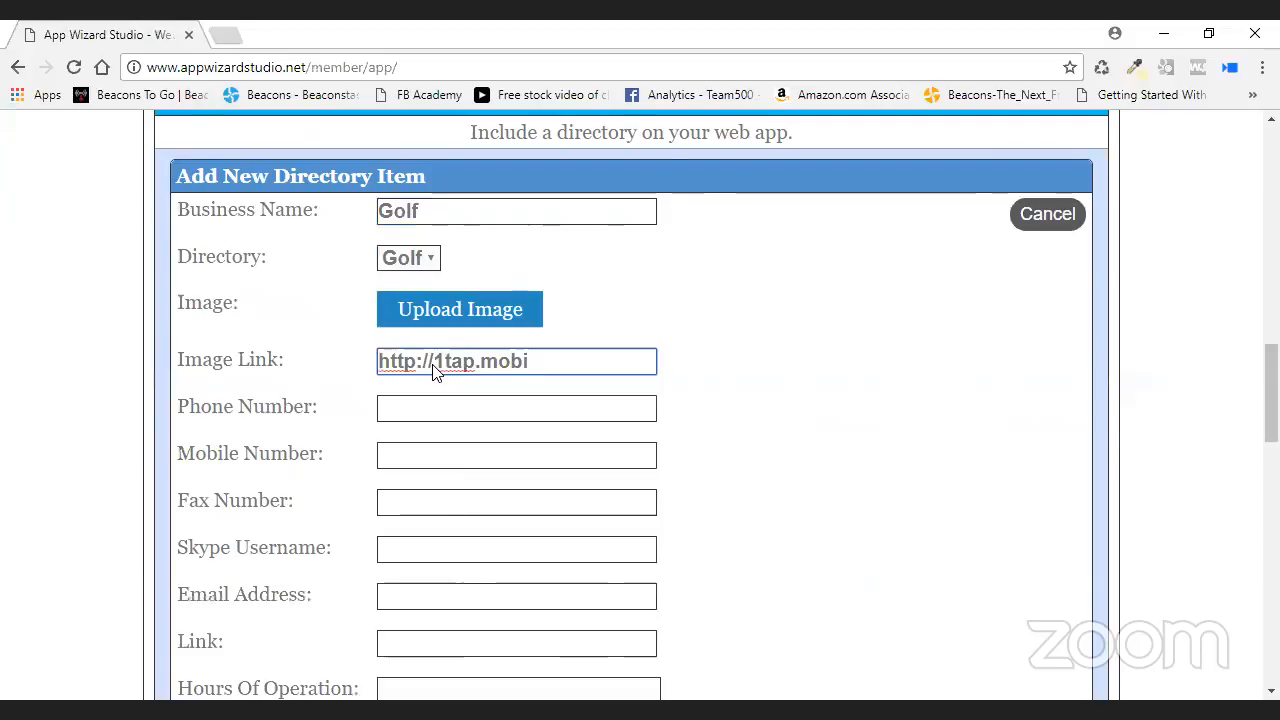
pyautogui.write('/go')
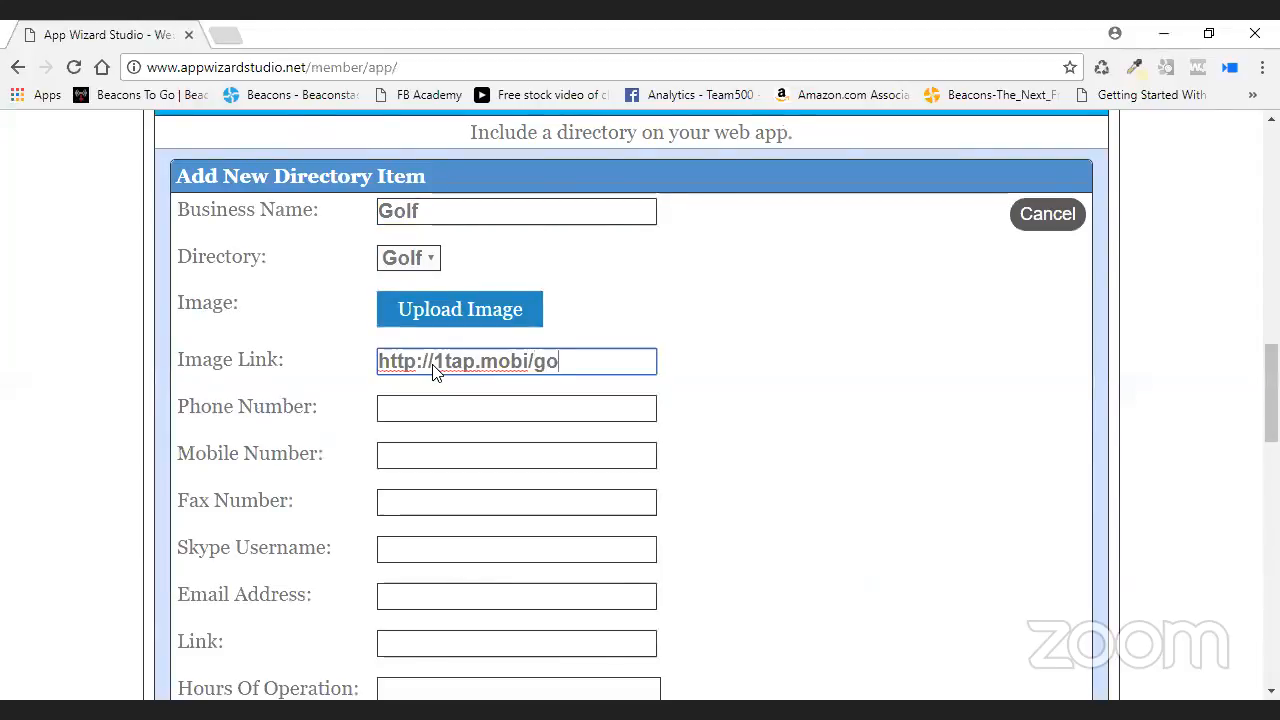
pyautogui.write('lfdir')
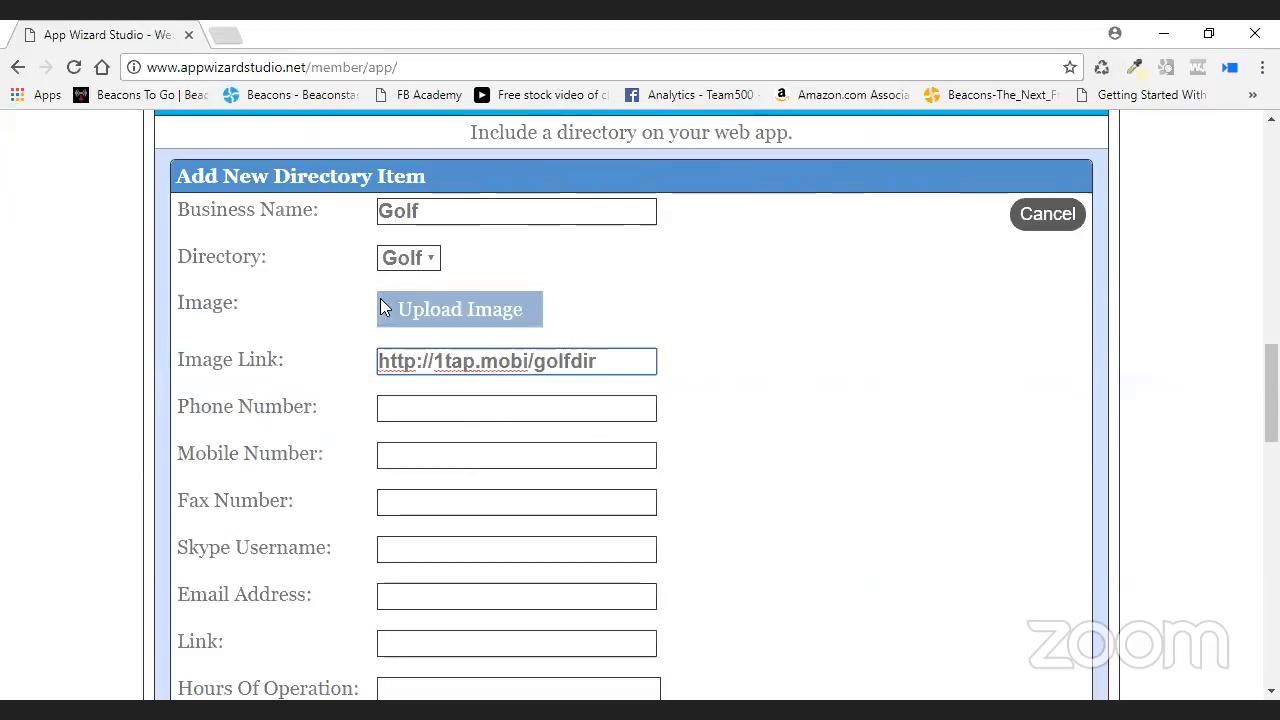
# - Upload youzign.jpg as the Golf item's image
pyautogui.click(455, 308)
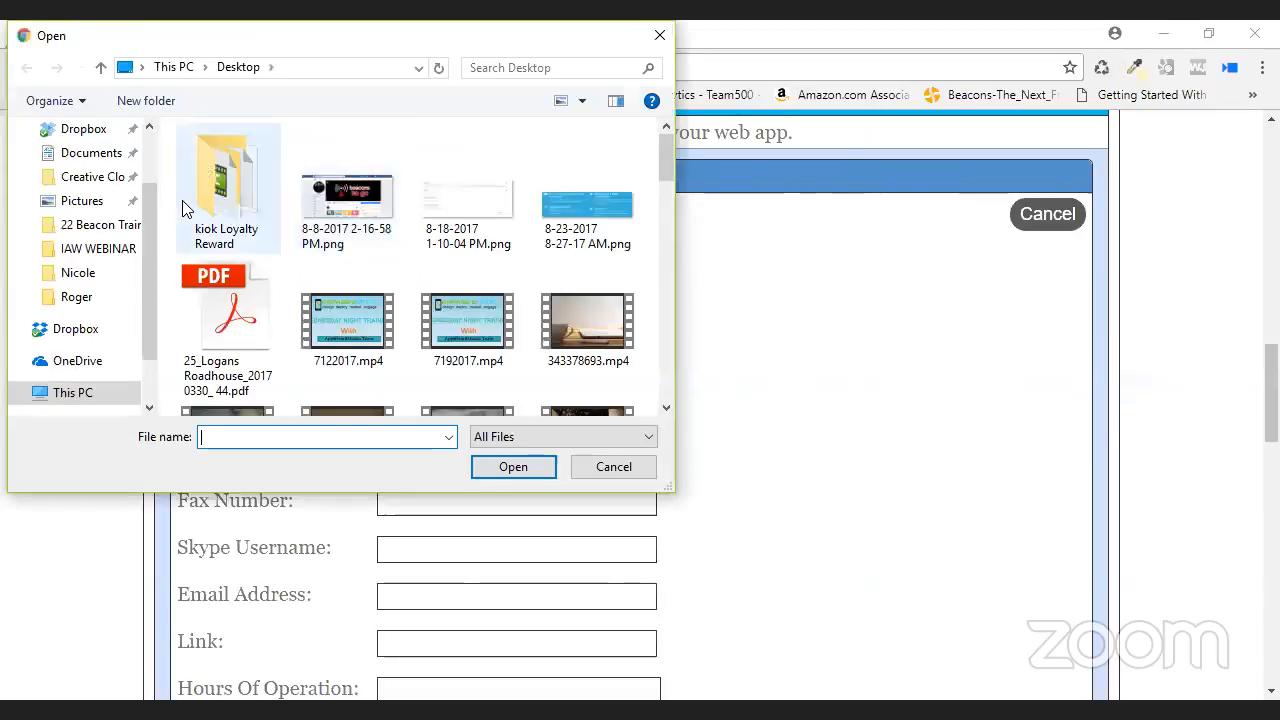
pyautogui.moveTo(670, 160); pyautogui.dragTo(668, 385)
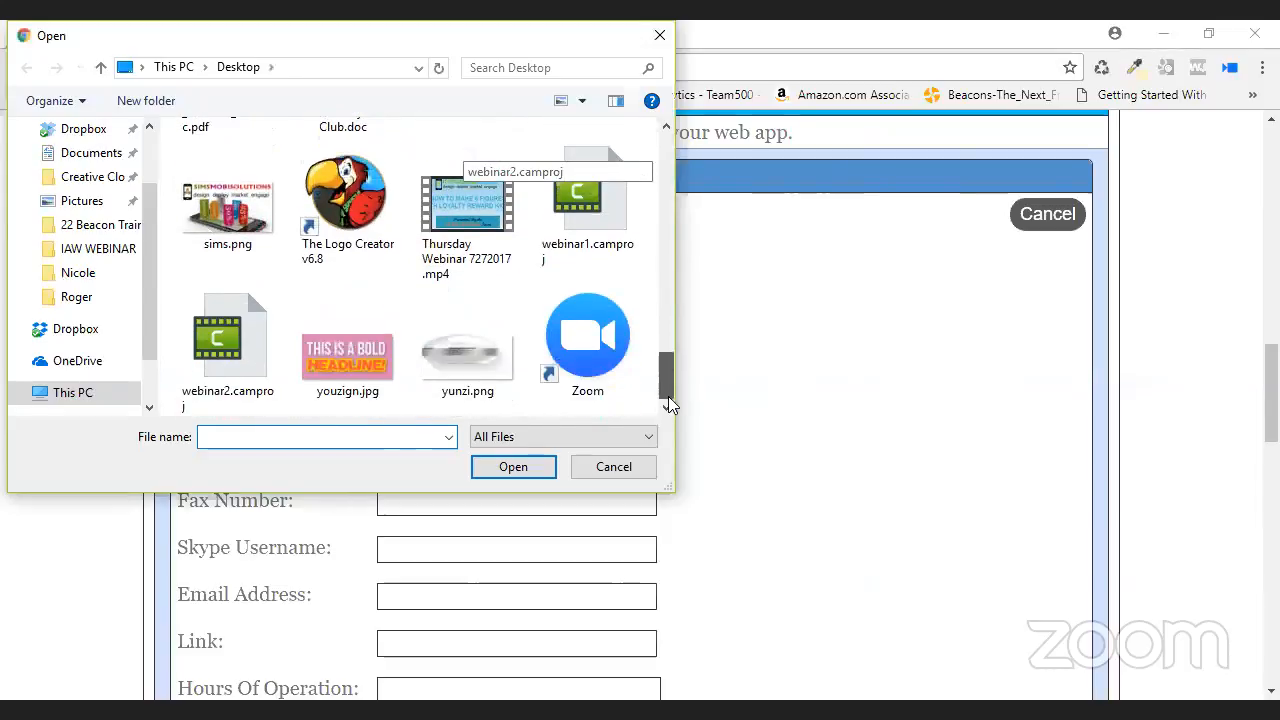
pyautogui.click(350, 362)
pyautogui.click(496, 470)
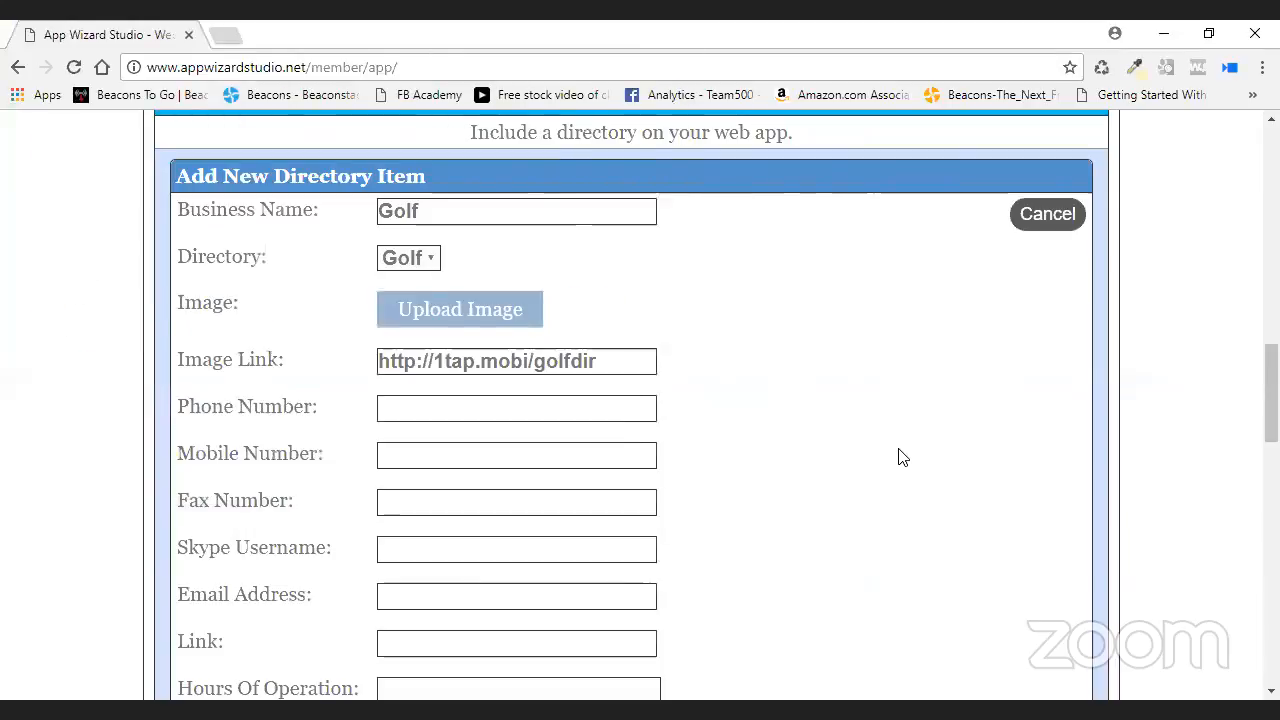
pyautogui.scroll(-1, 936, 421)
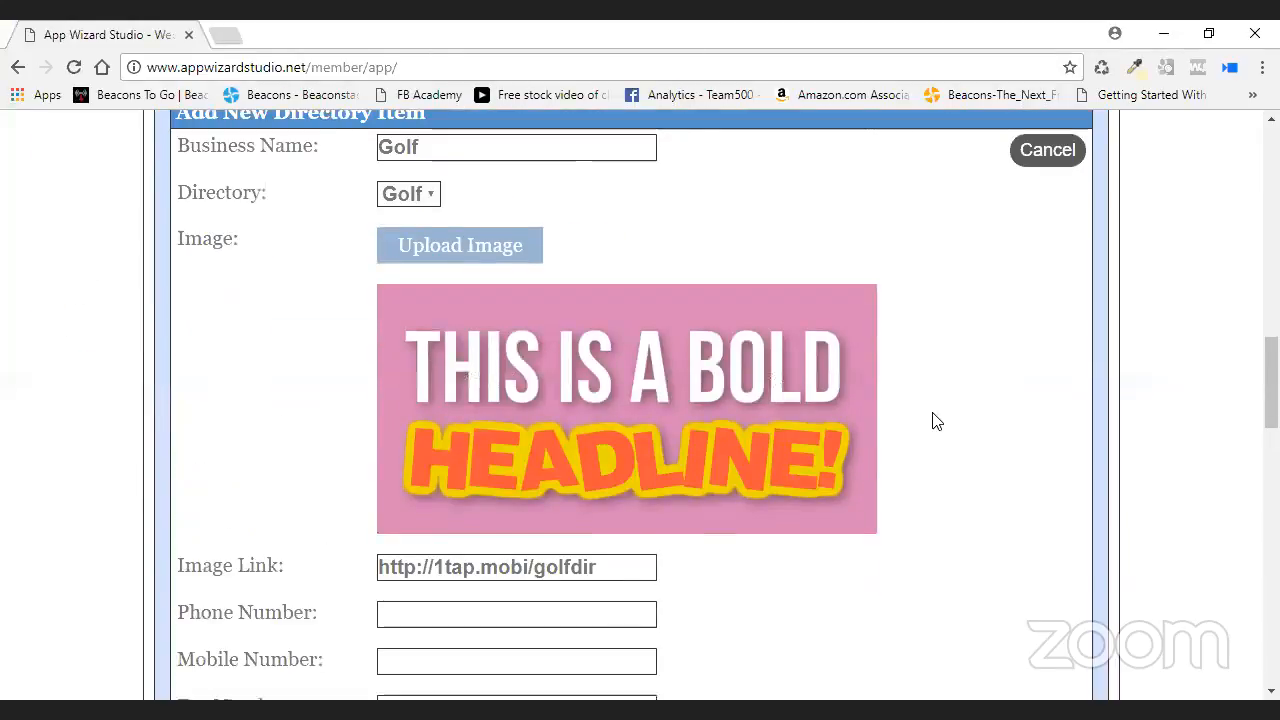
pyautogui.scroll(-1, 936, 421)
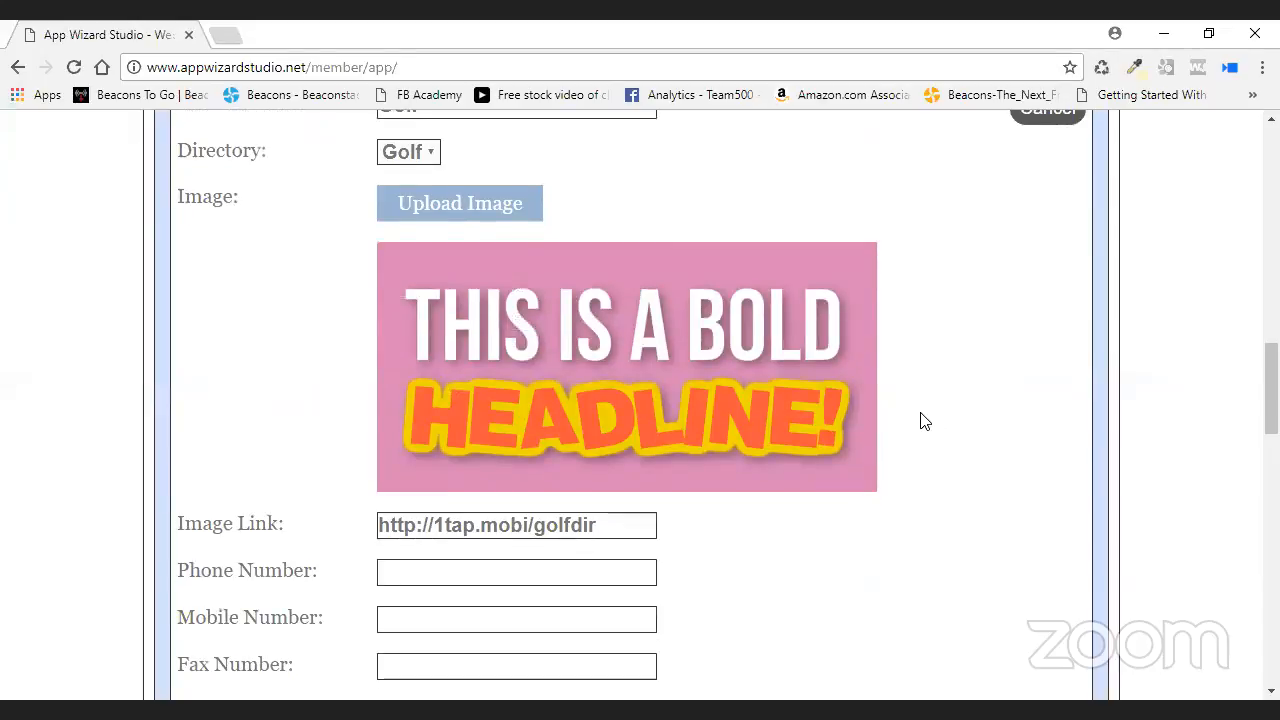
pyautogui.scroll(-1, 920, 420)
pyautogui.press('Tab')
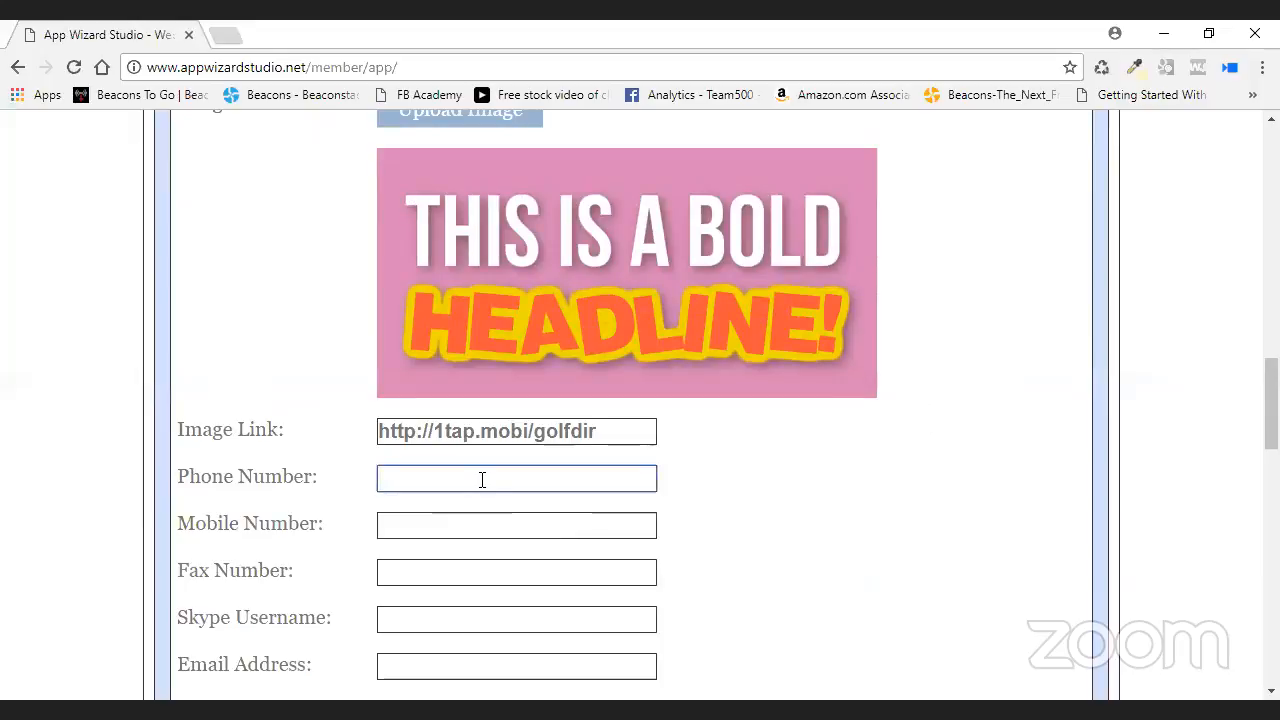
pyautogui.write('555-555-1212')
pyautogui.click(463, 528)
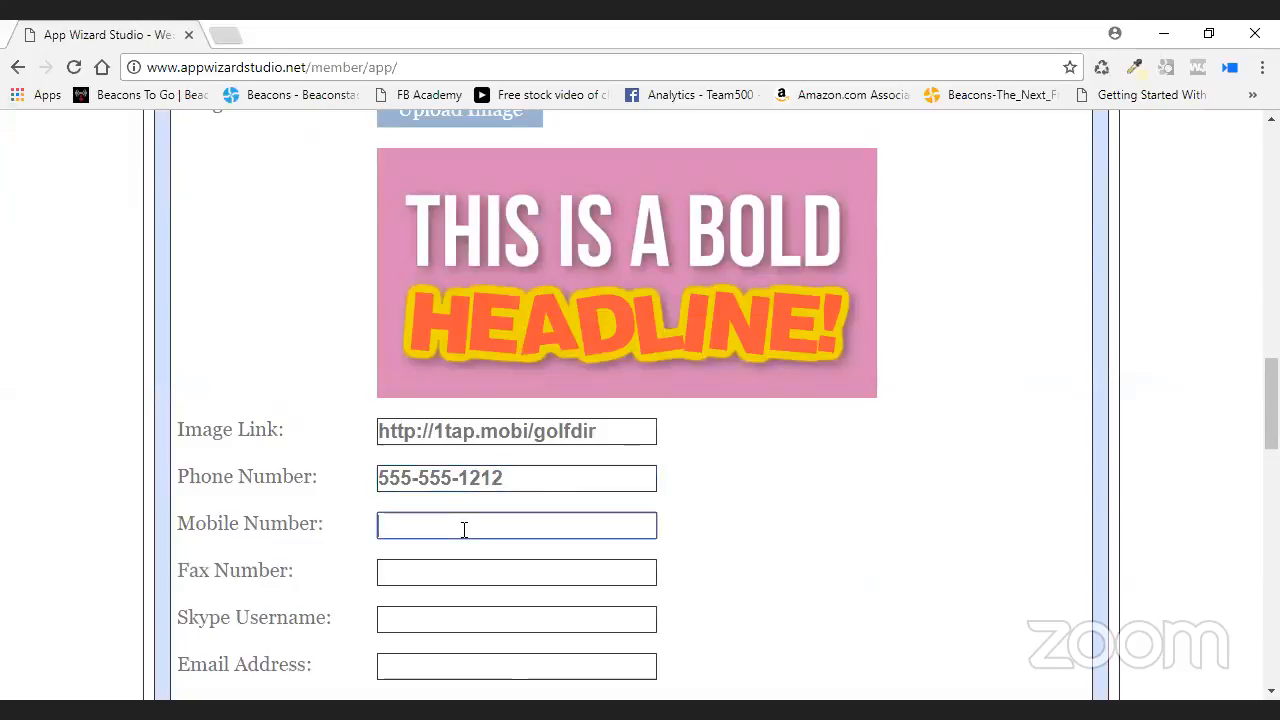
pyautogui.write('555-555-1212')
pyautogui.click(445, 577)
pyautogui.write('555-')
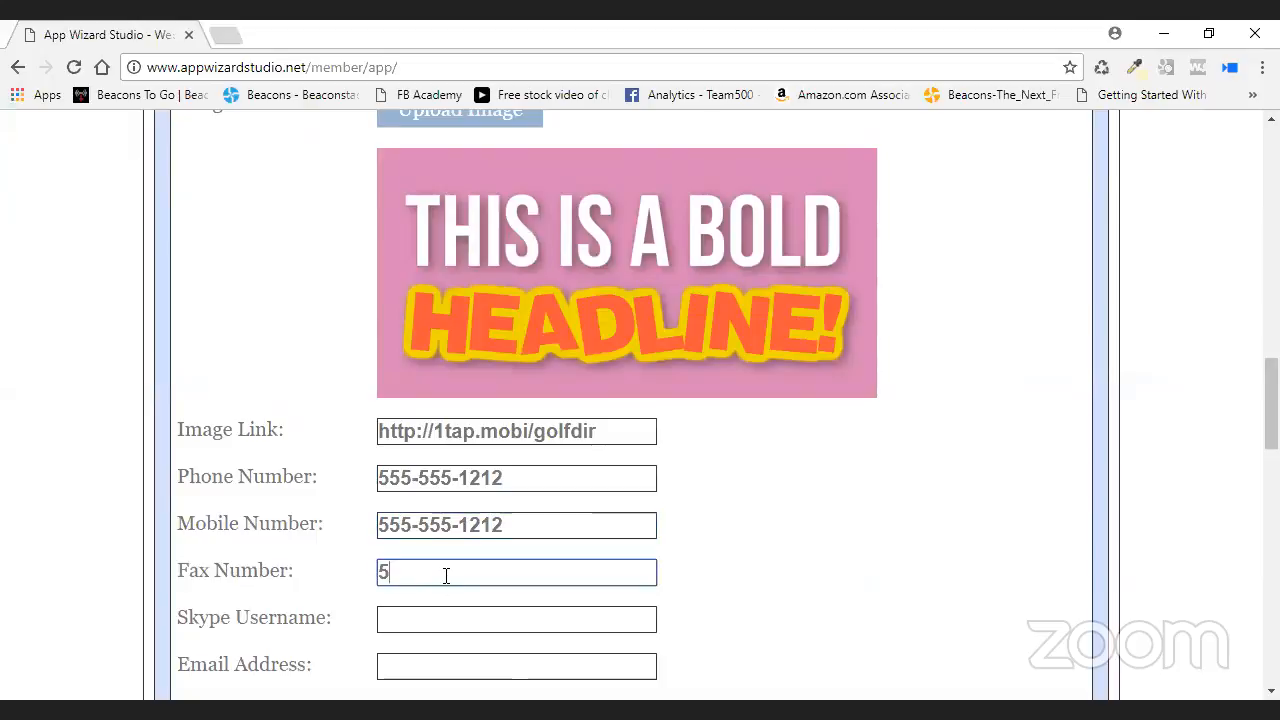
pyautogui.write('555-1212')
pyautogui.scroll(-1, 285, 595)
# - Fill in the item's contact e-mail address
pyautogui.press('Tab')
pyautogui.press('Tab')
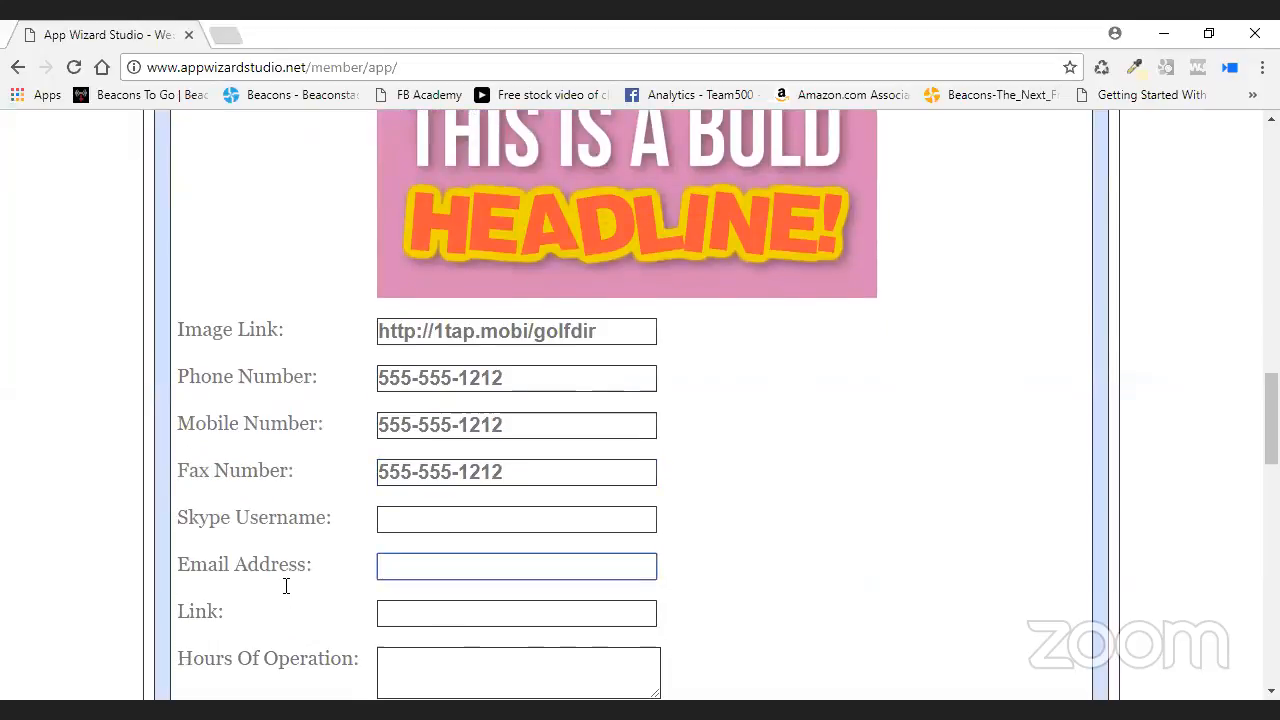
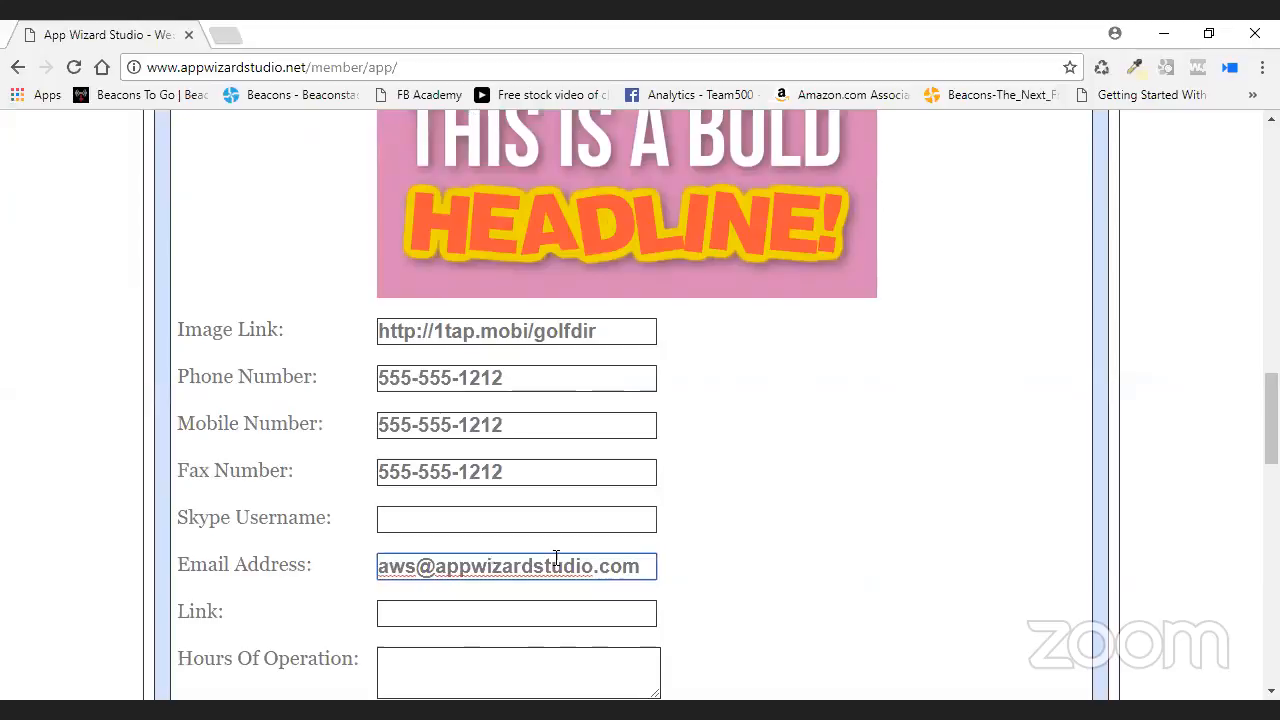
pyautogui.click(474, 615)
pyautogui.moveTo(597, 331); pyautogui.dragTo(360, 337)
pyautogui.rightClick(434, 335)
pyautogui.click(495, 369)
pyautogui.click(423, 614)
pyautogui.rightClick(430, 614)
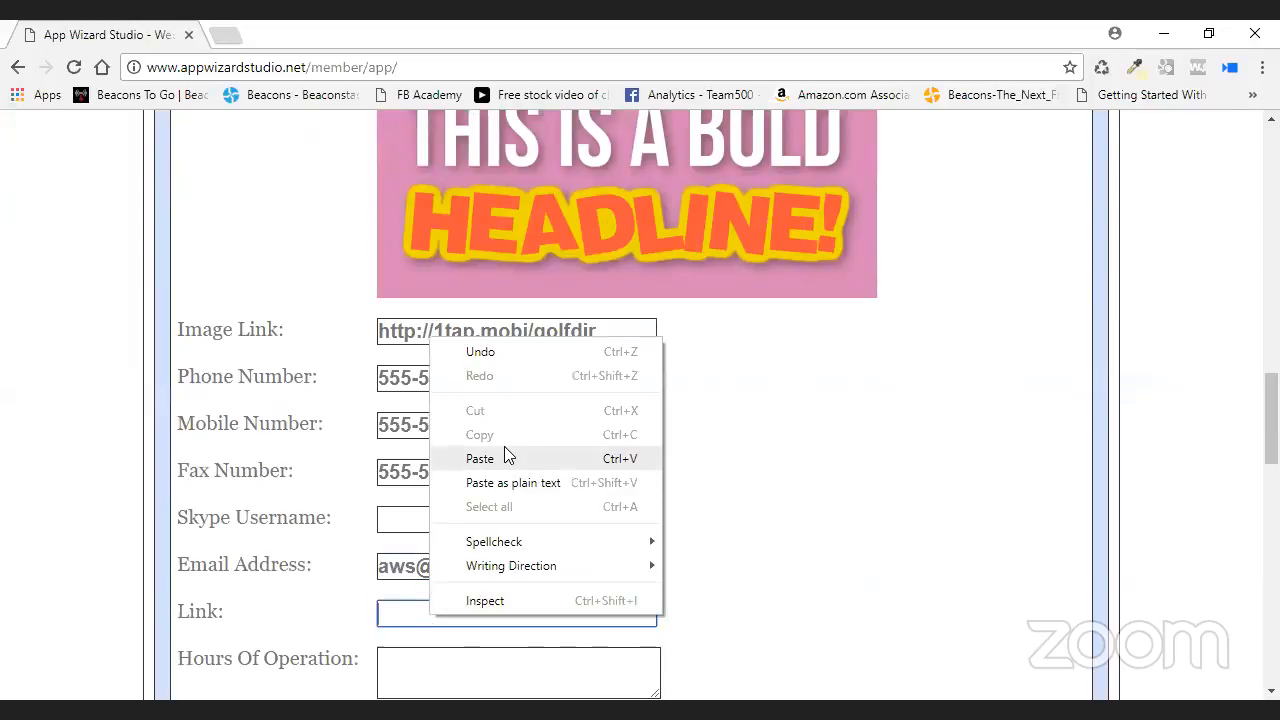
pyautogui.click(500, 458)
pyautogui.scroll(-2, 680, 489)
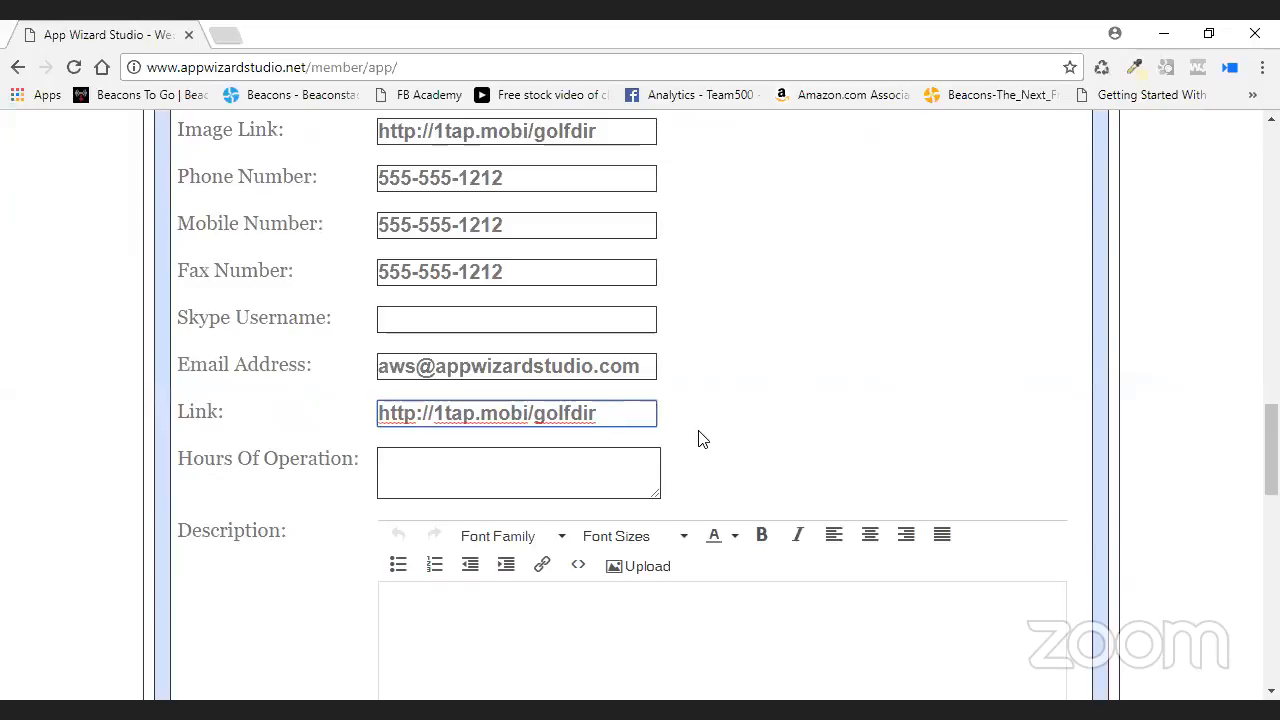
pyautogui.scroll(1, 698, 435)
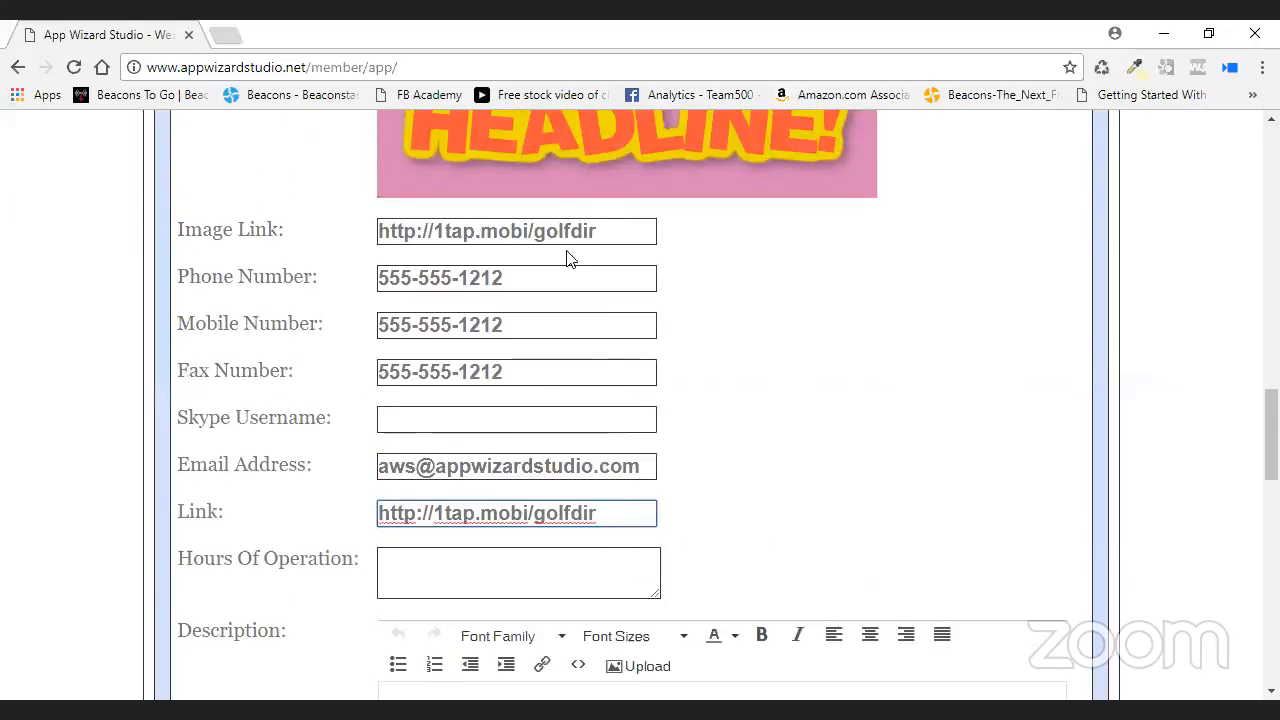
pyautogui.scroll(1, 760, 400)
pyautogui.scroll(-2, 600, 400)
pyautogui.scroll(-1, 280, 370)
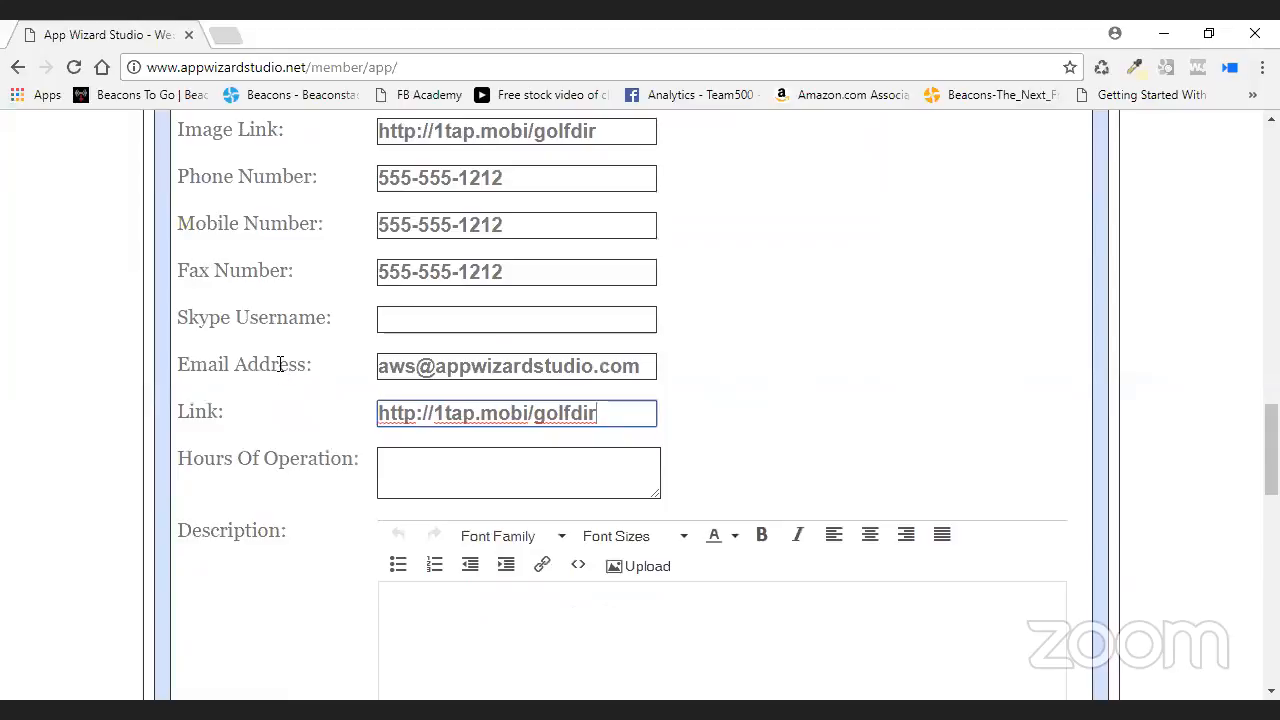
pyautogui.click(446, 466)
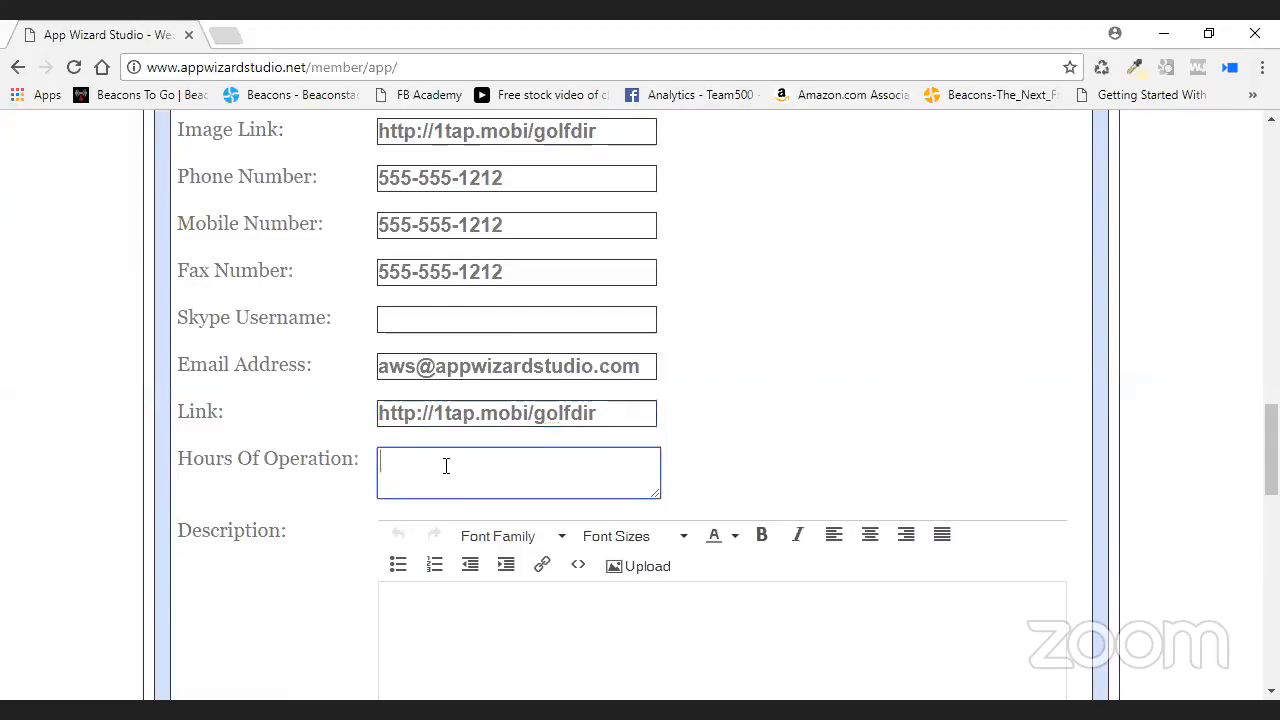
pyautogui.write('Mon- Fri 8 - 5')
pyautogui.scroll(-3, 609, 517)
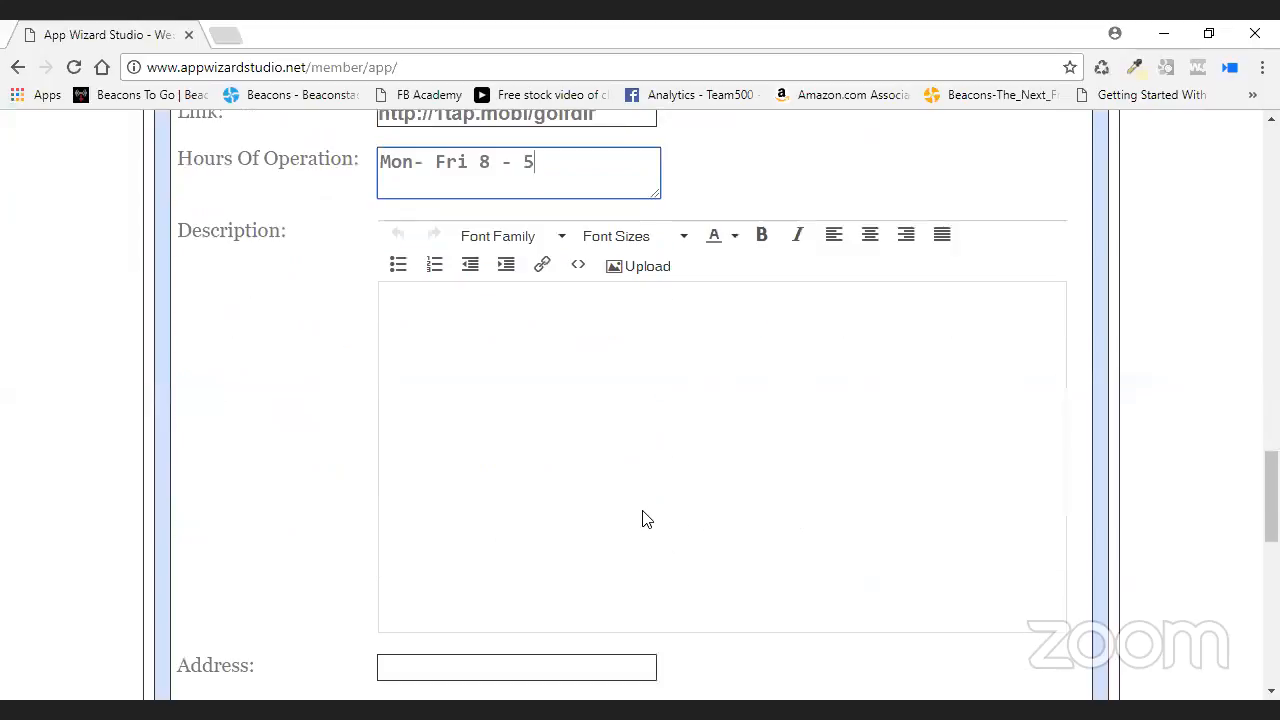
pyautogui.scroll(-1, 650, 383)
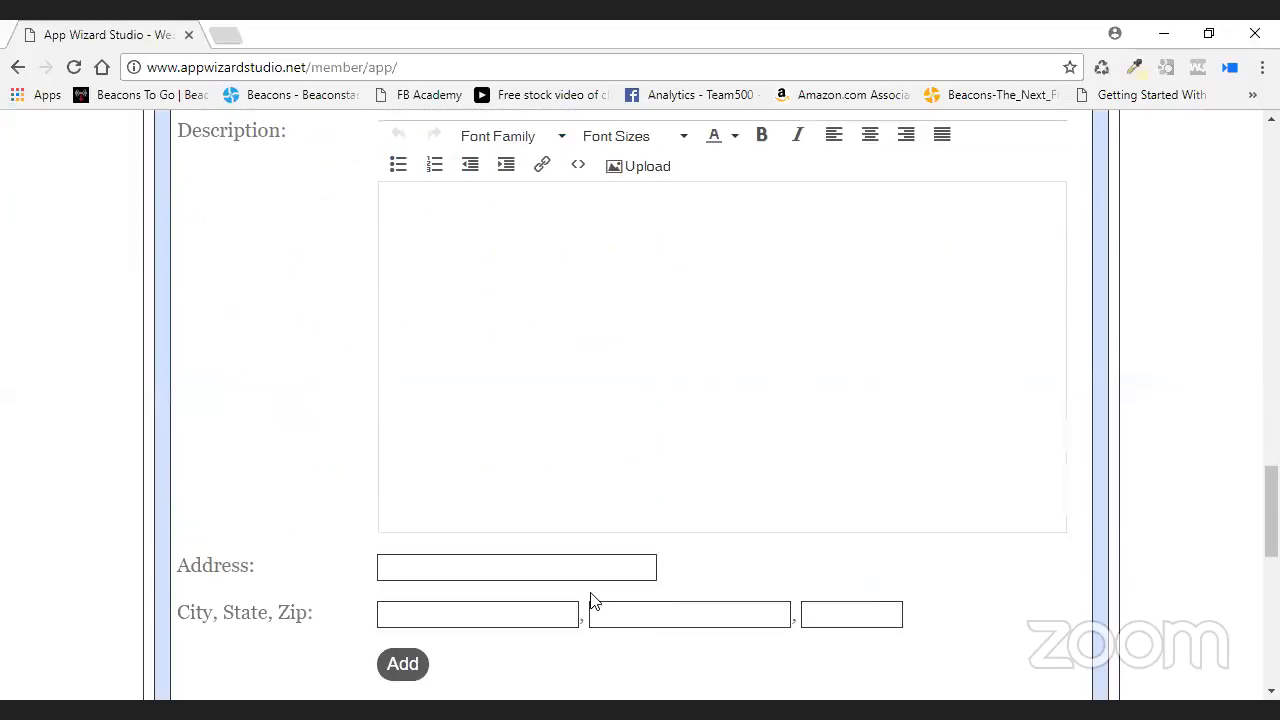
pyautogui.click(450, 568)
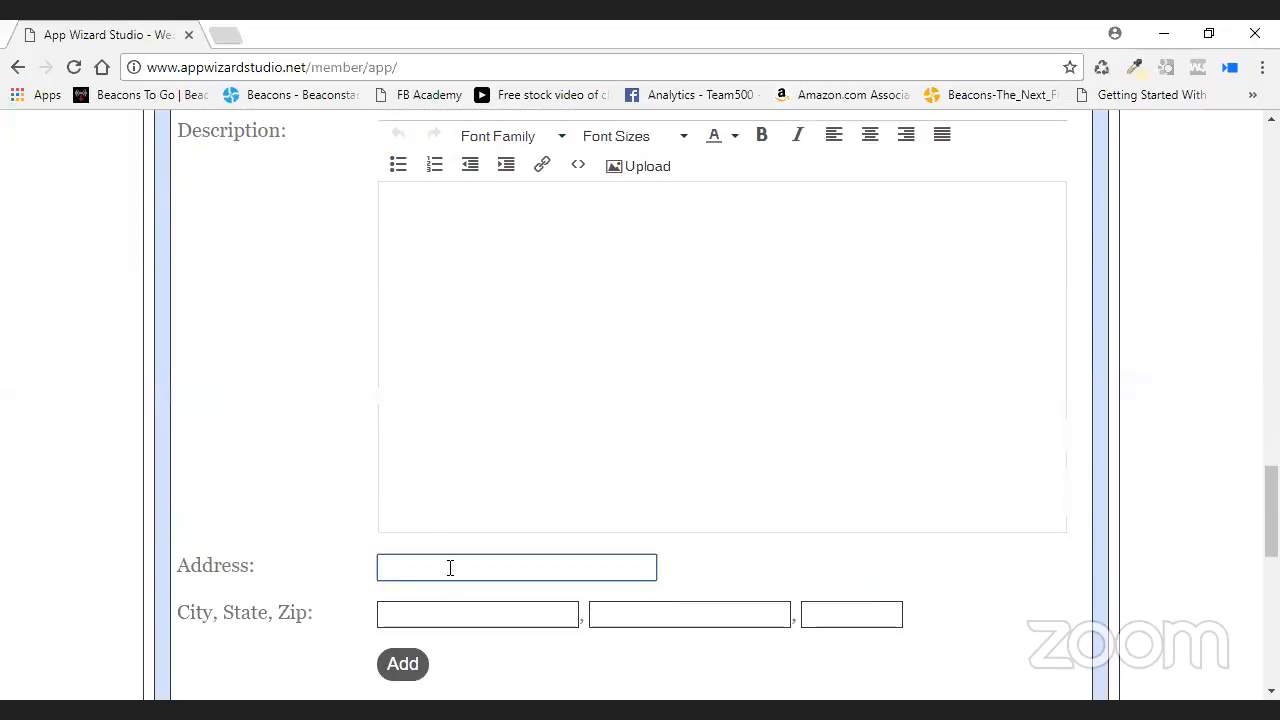
pyautogui.click(420, 597)
pyautogui.write('Commerce')
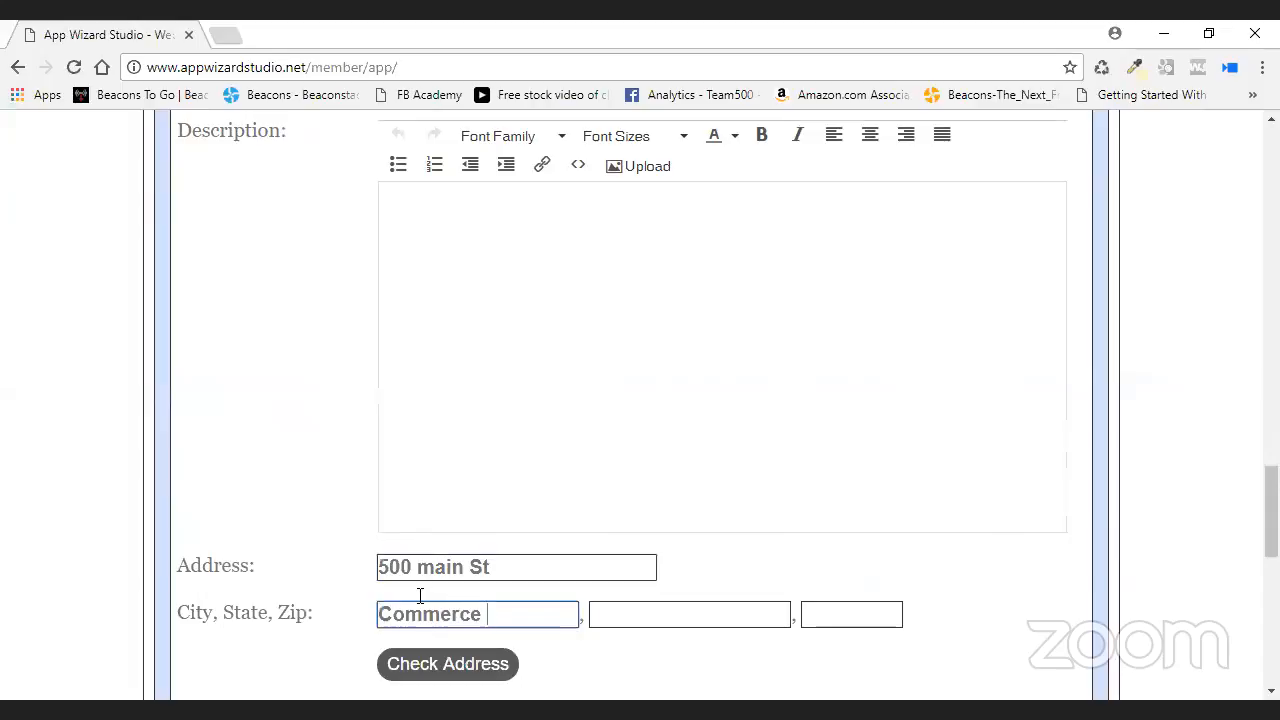
pyautogui.press('Tab')
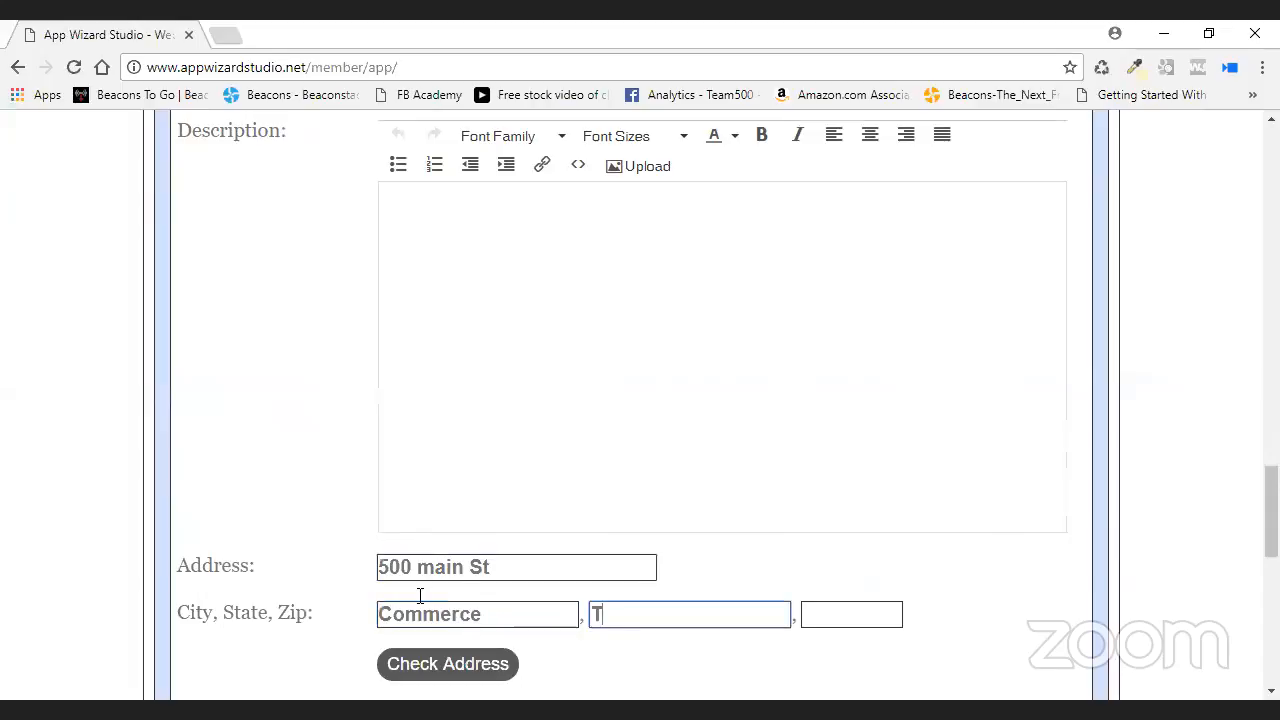
pyautogui.click(505, 618)
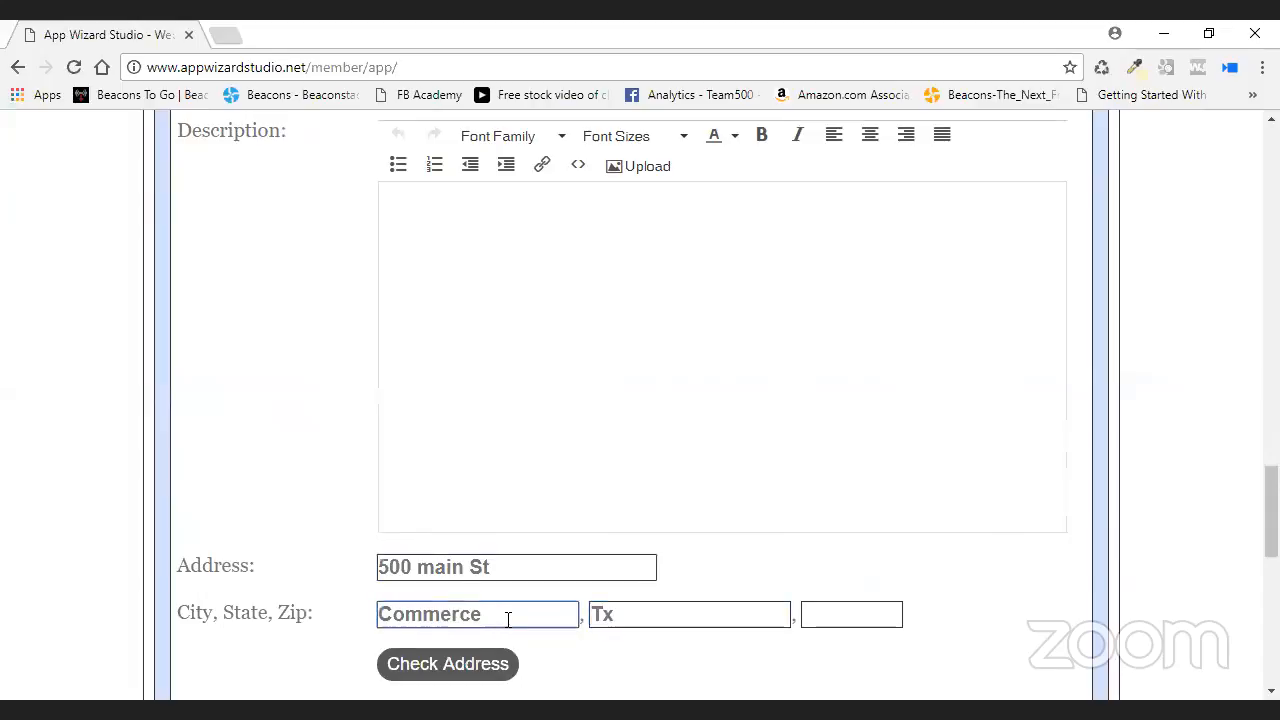
pyautogui.press('Tab')
pyautogui.press('Tab')
pyautogui.write('7542')
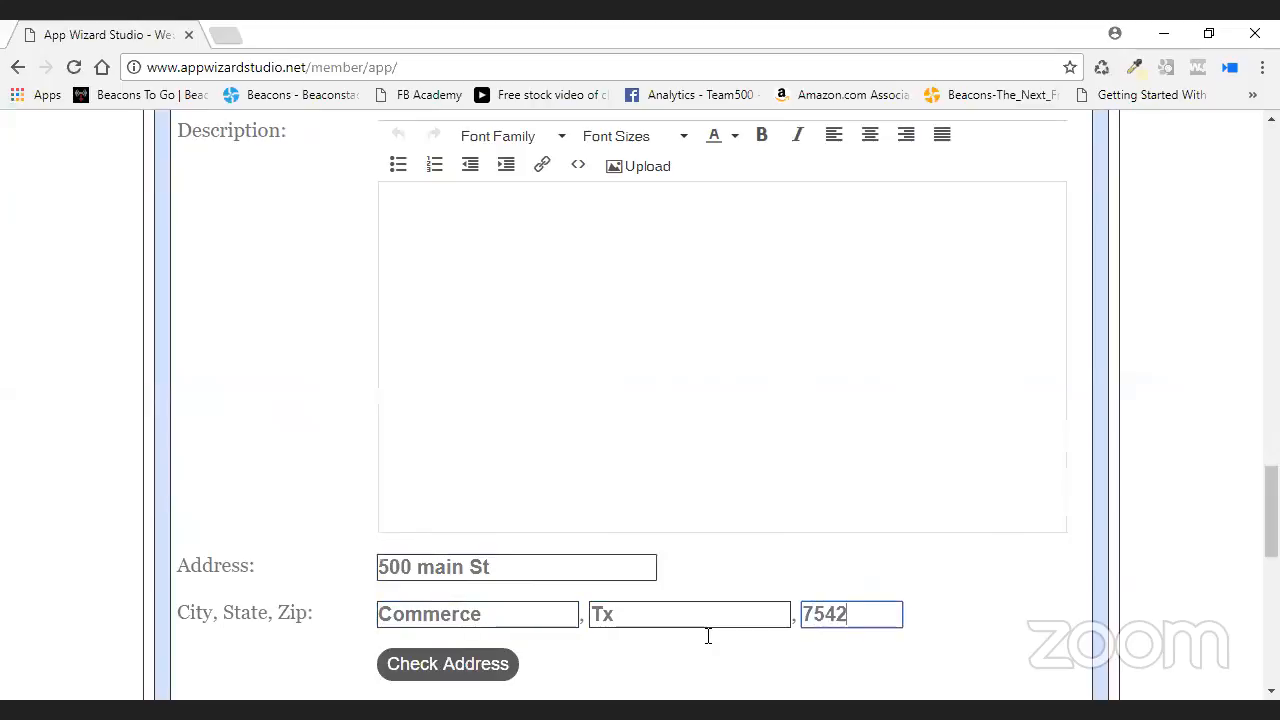
pyautogui.write('8')
# - Check the address to load its Google map, then add the Golf listing
pyautogui.scroll(-1, 503, 600)
pyautogui.click(457, 574)
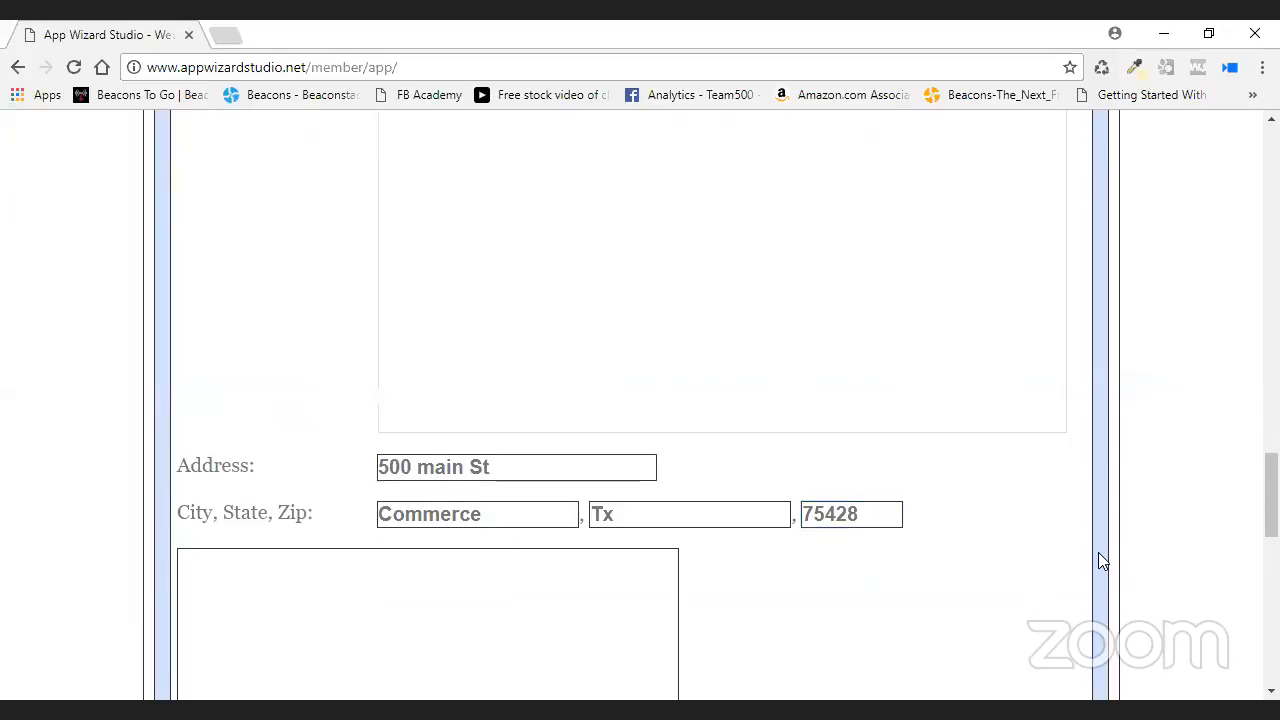
pyautogui.scroll(-2, 1197, 485)
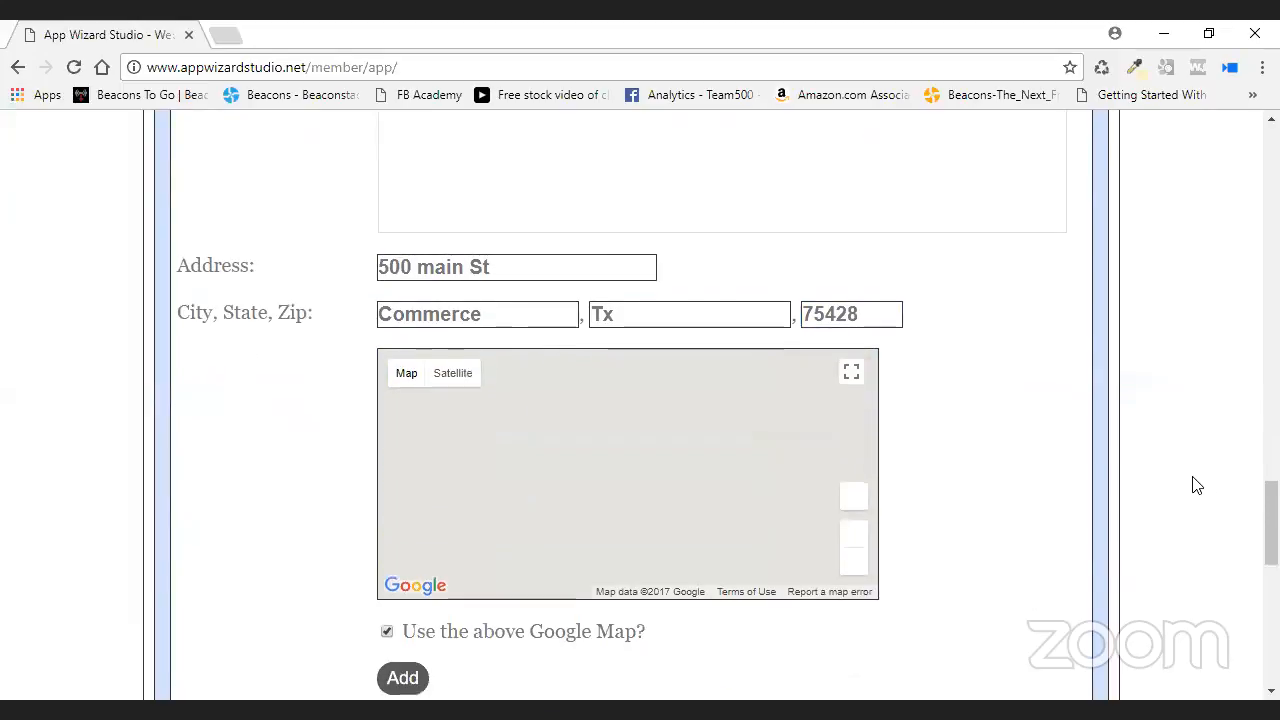
pyautogui.scroll(-1, 766, 543)
pyautogui.click(402, 577)
# - Reopen the Golf listing and review its saved fields, hours and Commerce map
pyautogui.scroll(-2, 960, 589)
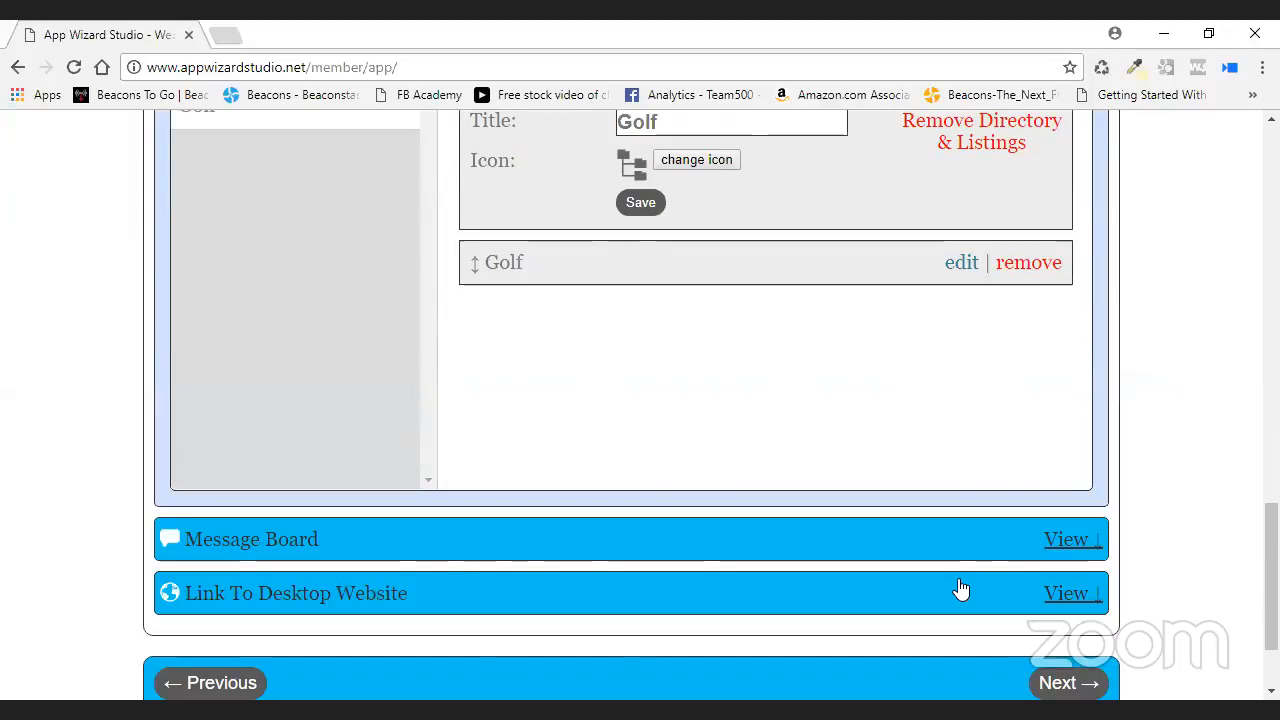
pyautogui.scroll(1, 1174, 449)
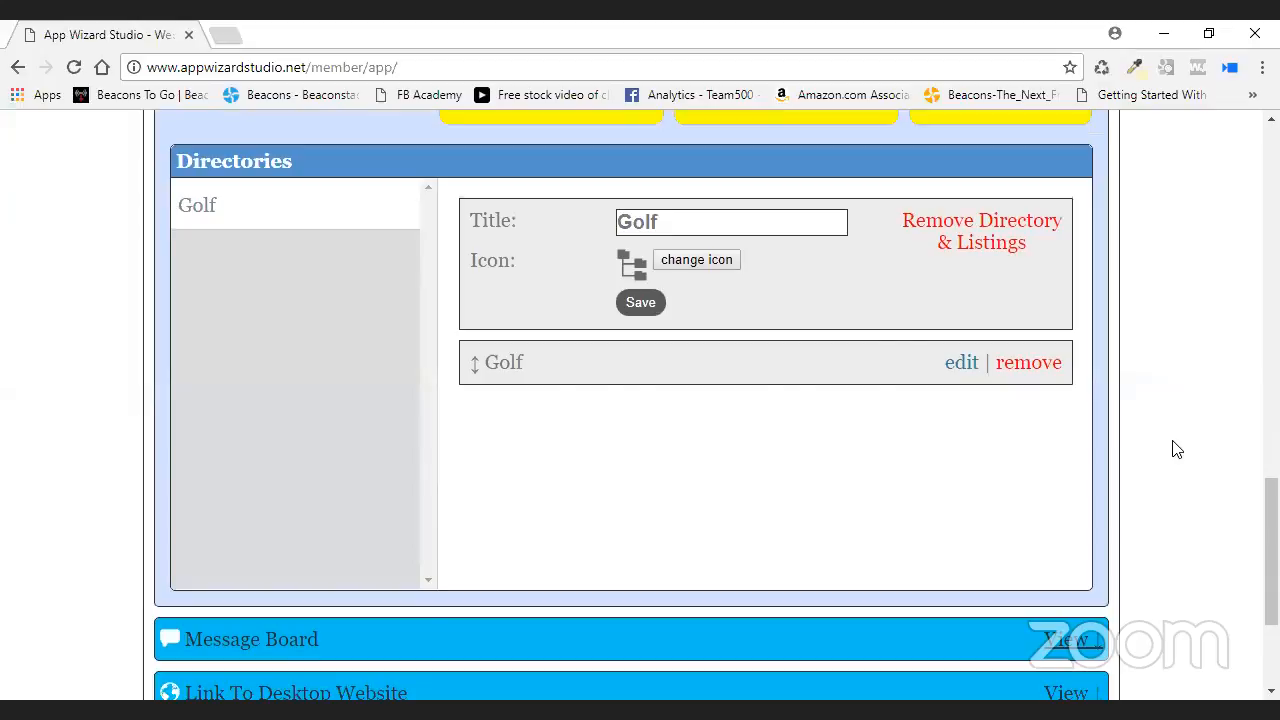
pyautogui.click(972, 364)
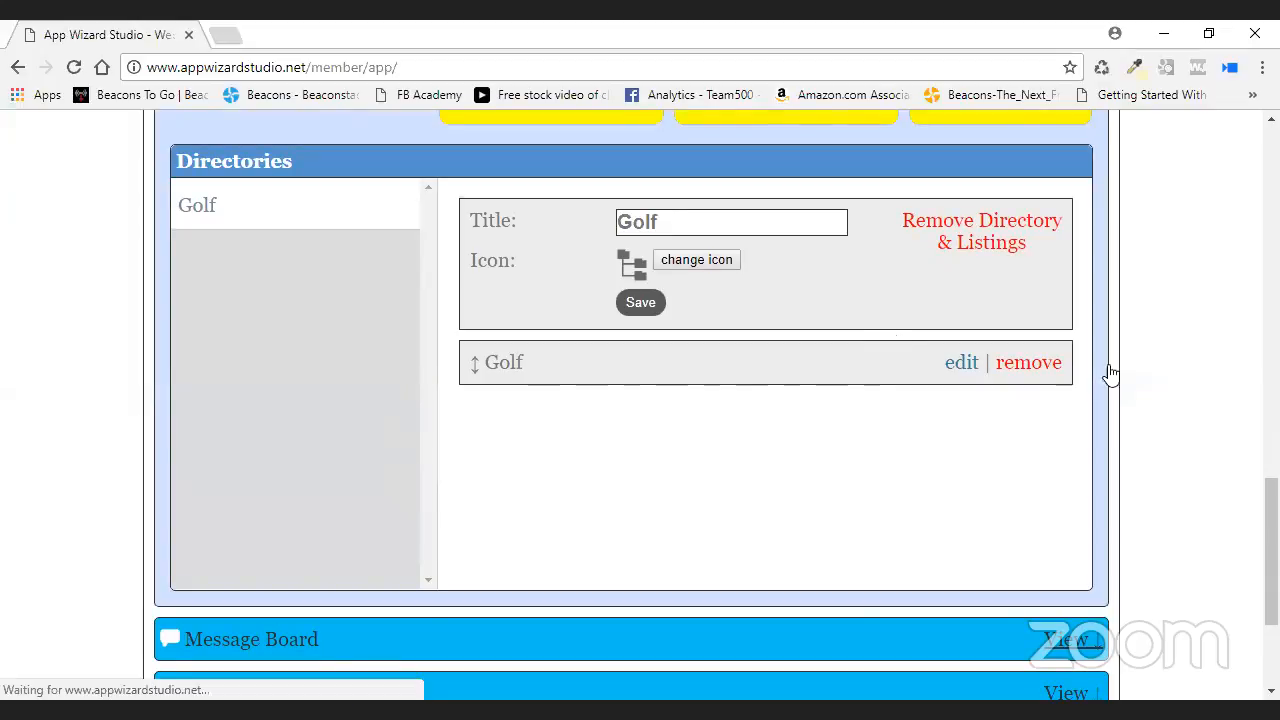
pyautogui.scroll(-4, 1043, 402)
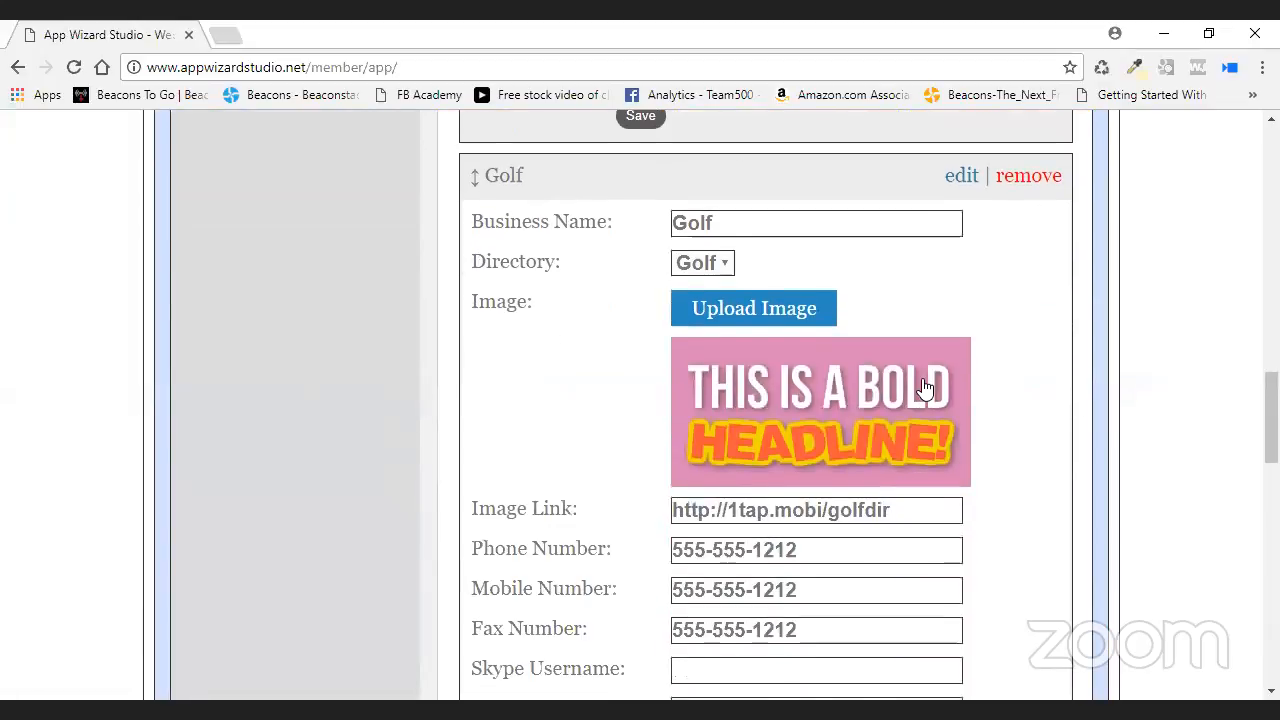
pyautogui.scroll(-6, 1117, 394)
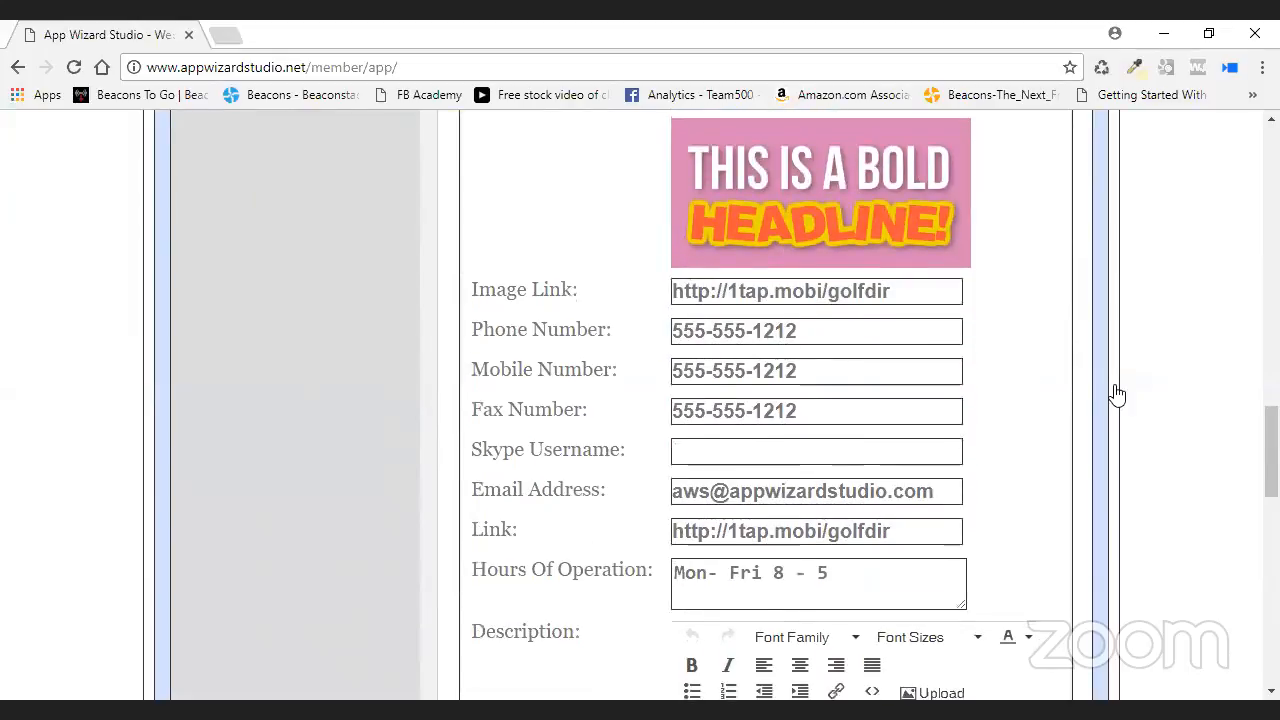
pyautogui.scroll(-4, 1143, 399)
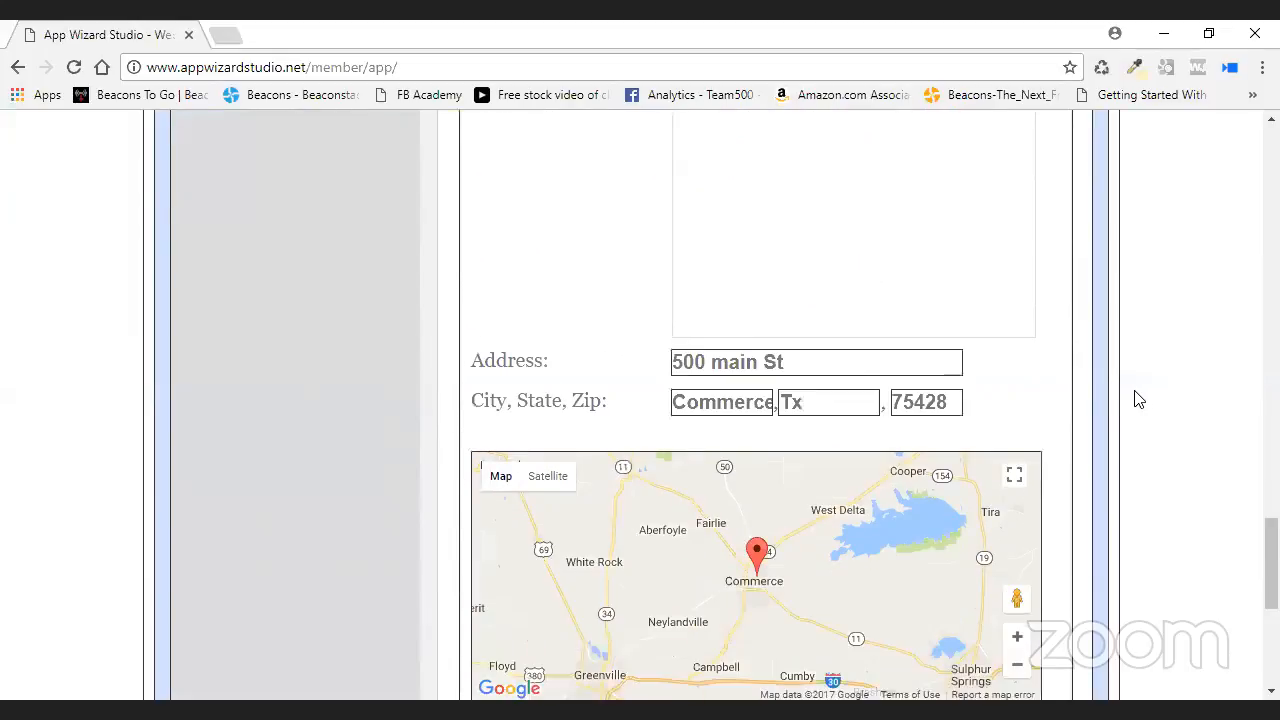
pyautogui.scroll(8, 1140, 399)
pyautogui.scroll(15, 1137, 399)
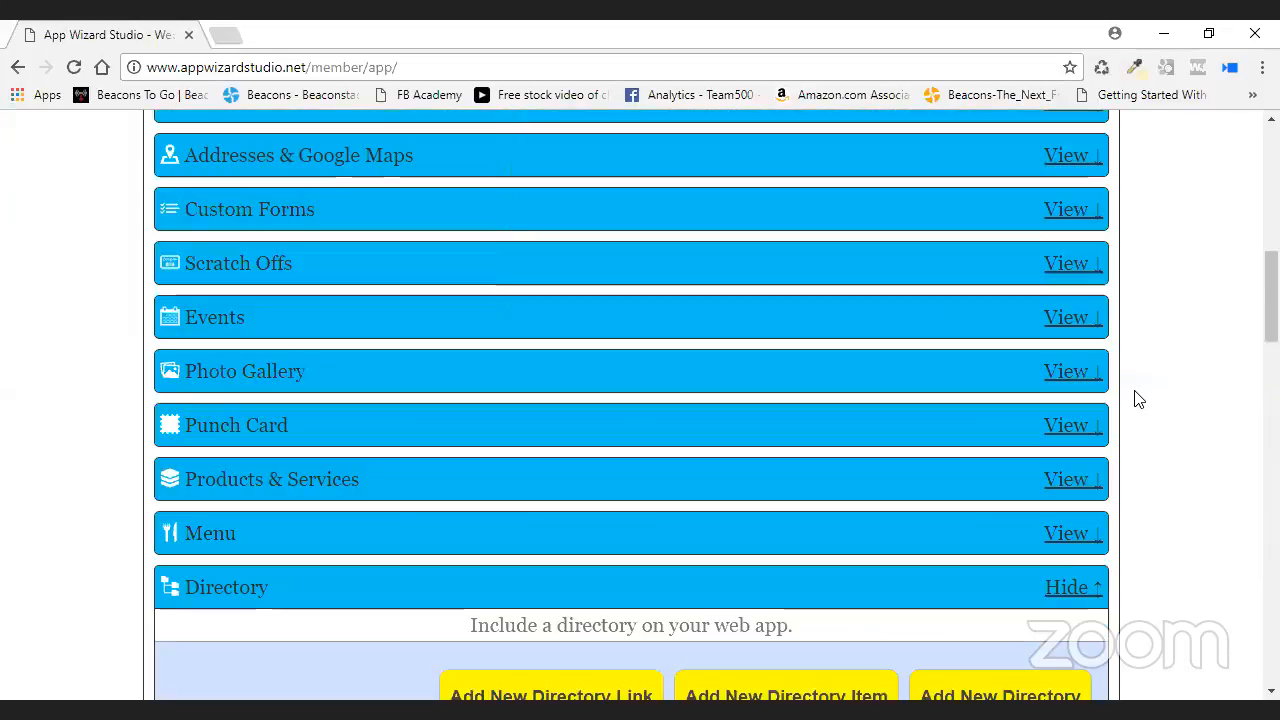
pyautogui.scroll(3, 1016, 434)
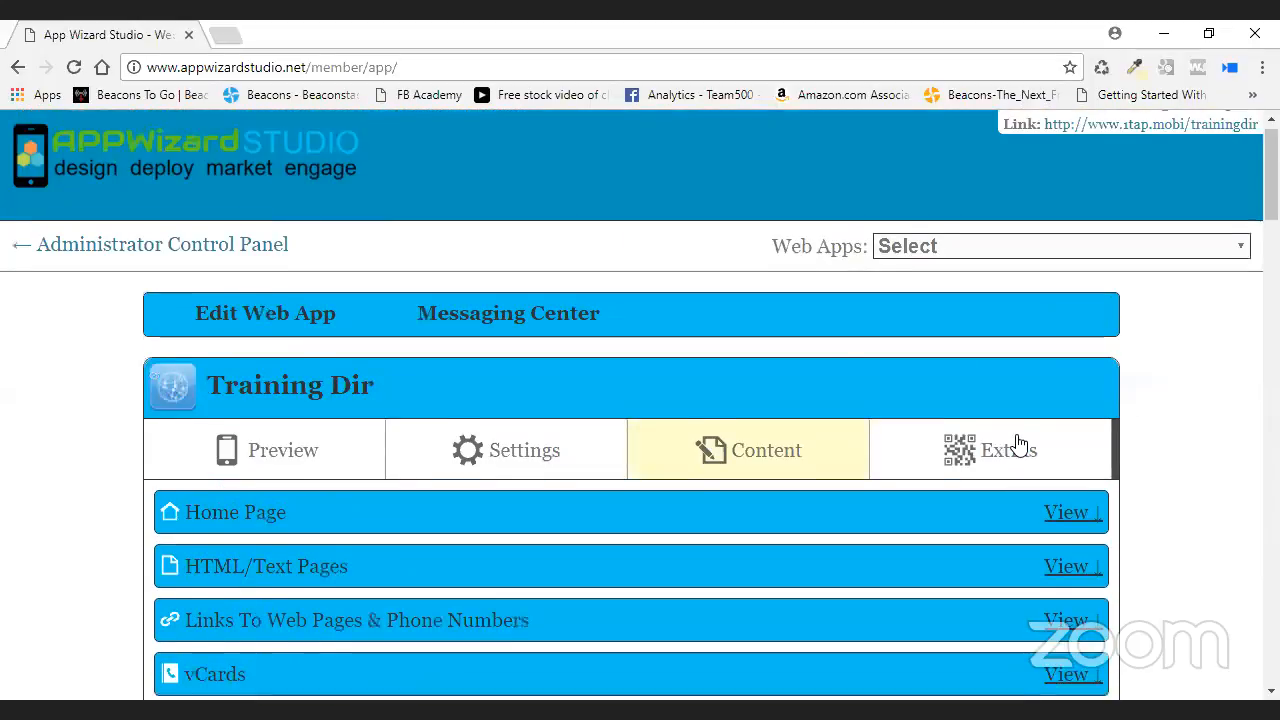
pyautogui.click(300, 463)
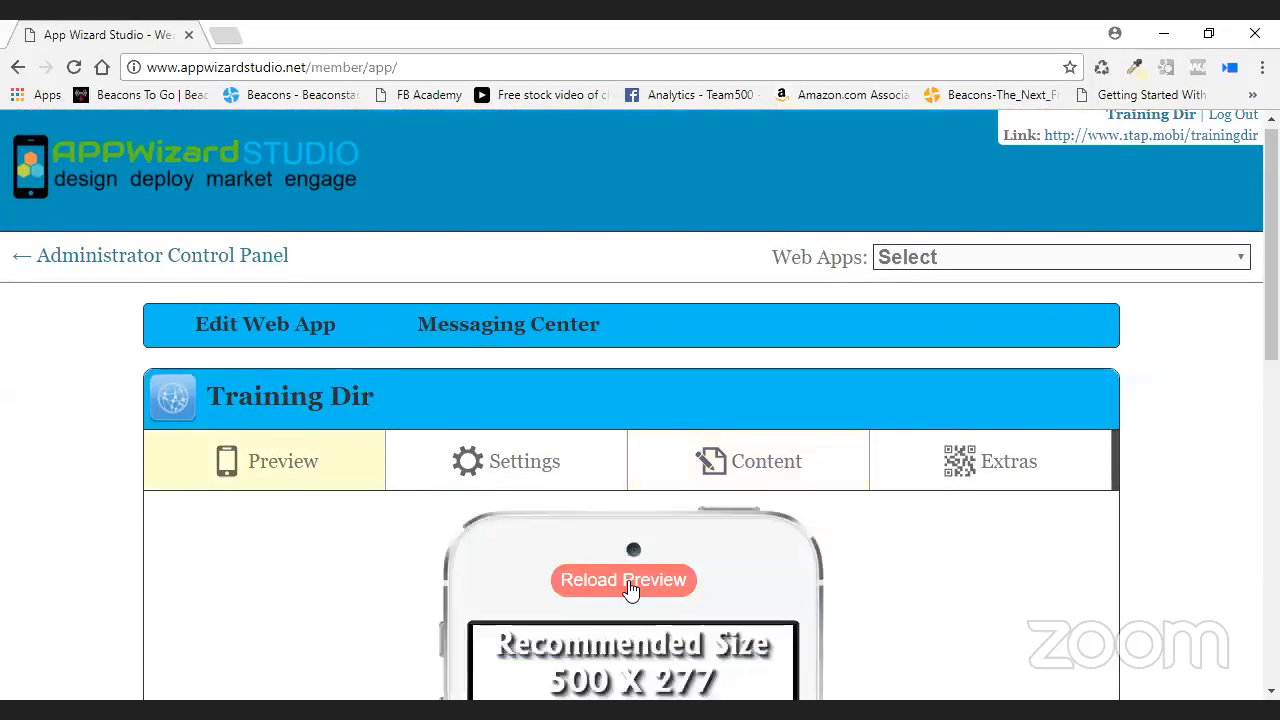
pyautogui.scroll(-3, 934, 557)
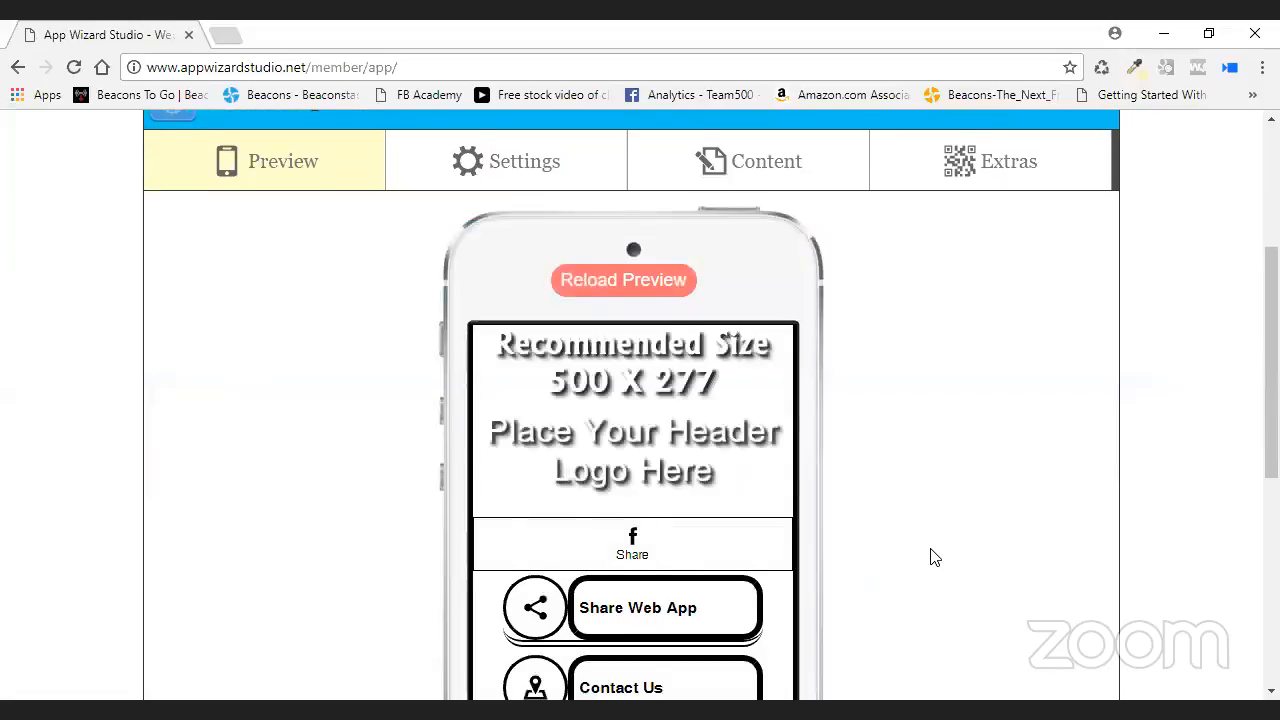
pyautogui.scroll(-2, 931, 557)
pyautogui.scroll(-1, 779, 553)
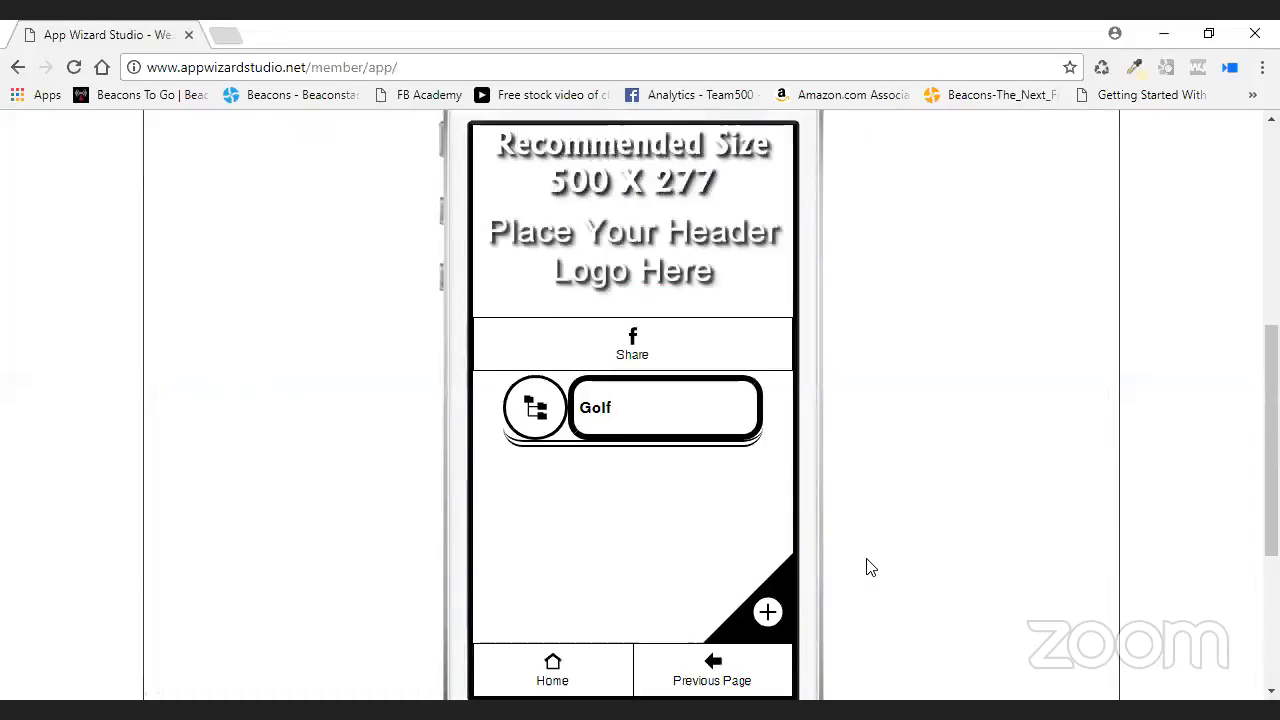
pyautogui.scroll(2, 800, 235)
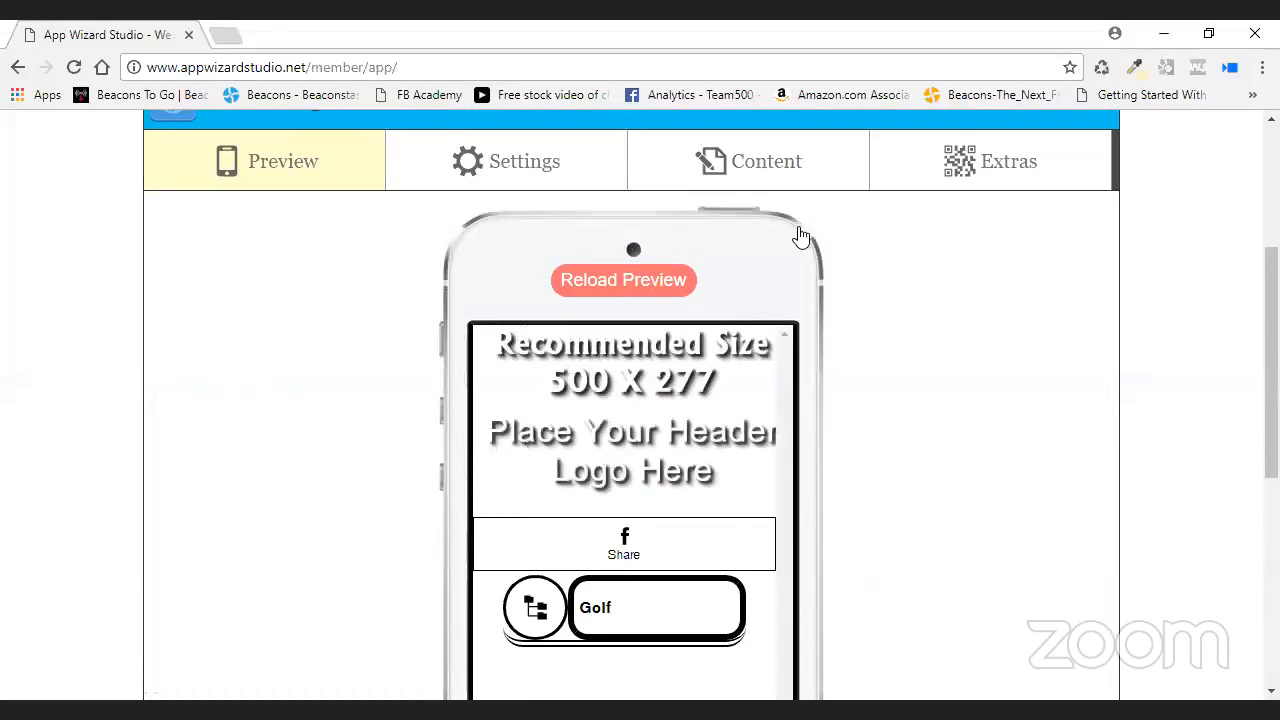
pyautogui.click(750, 165)
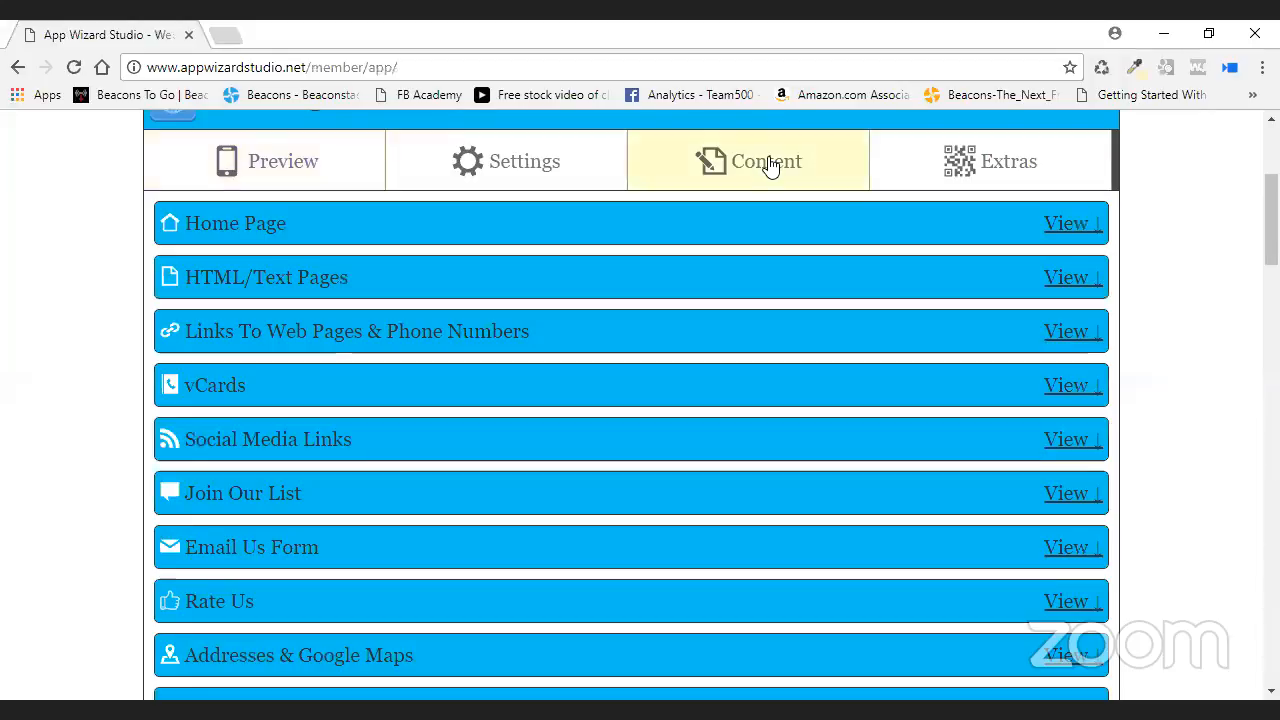
pyautogui.click(1066, 224)
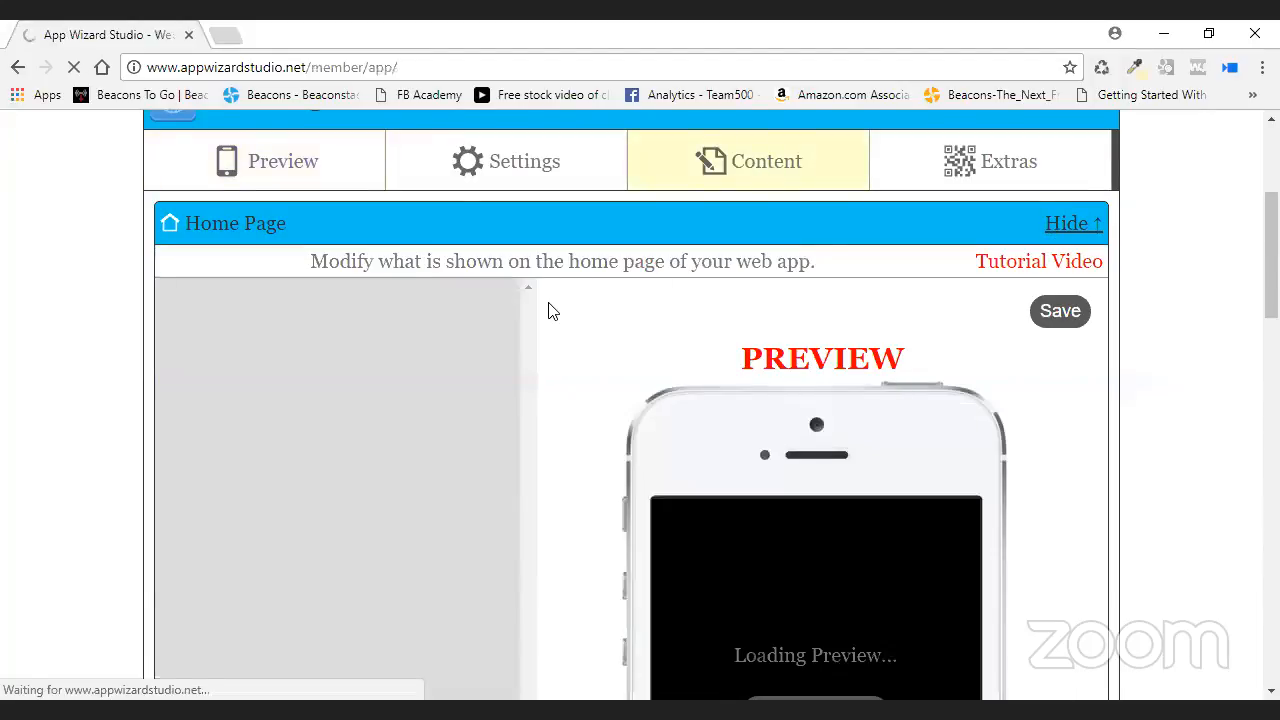
# - Set Show to No for the Golf link in the home page's Links list
pyautogui.scroll(-2, 551, 310)
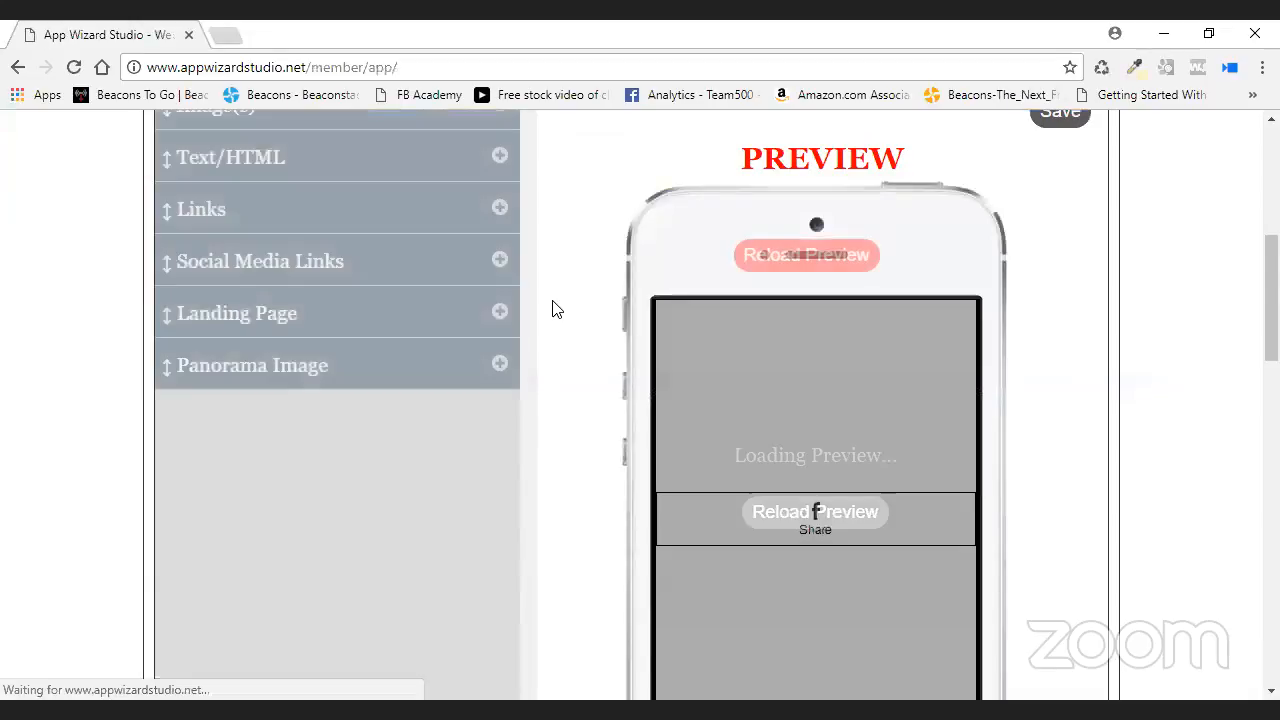
pyautogui.click(499, 208)
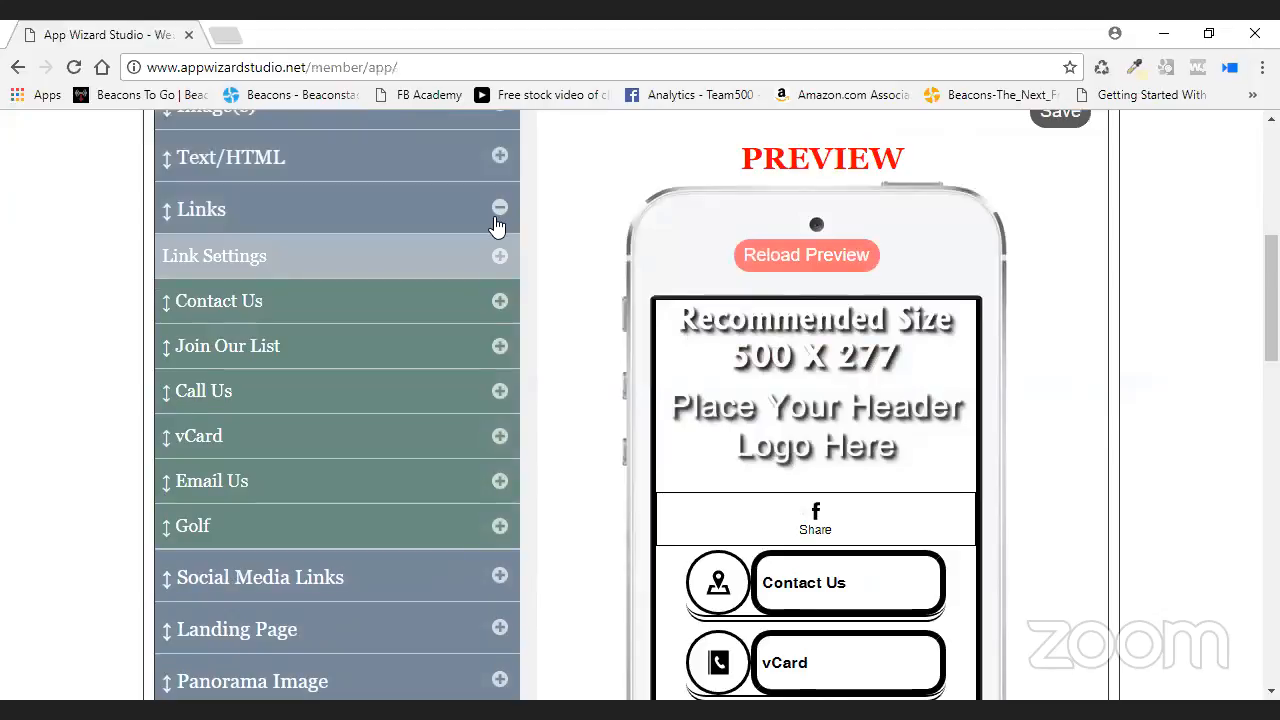
pyautogui.click(499, 527)
pyautogui.click(341, 569)
pyautogui.click(350, 619)
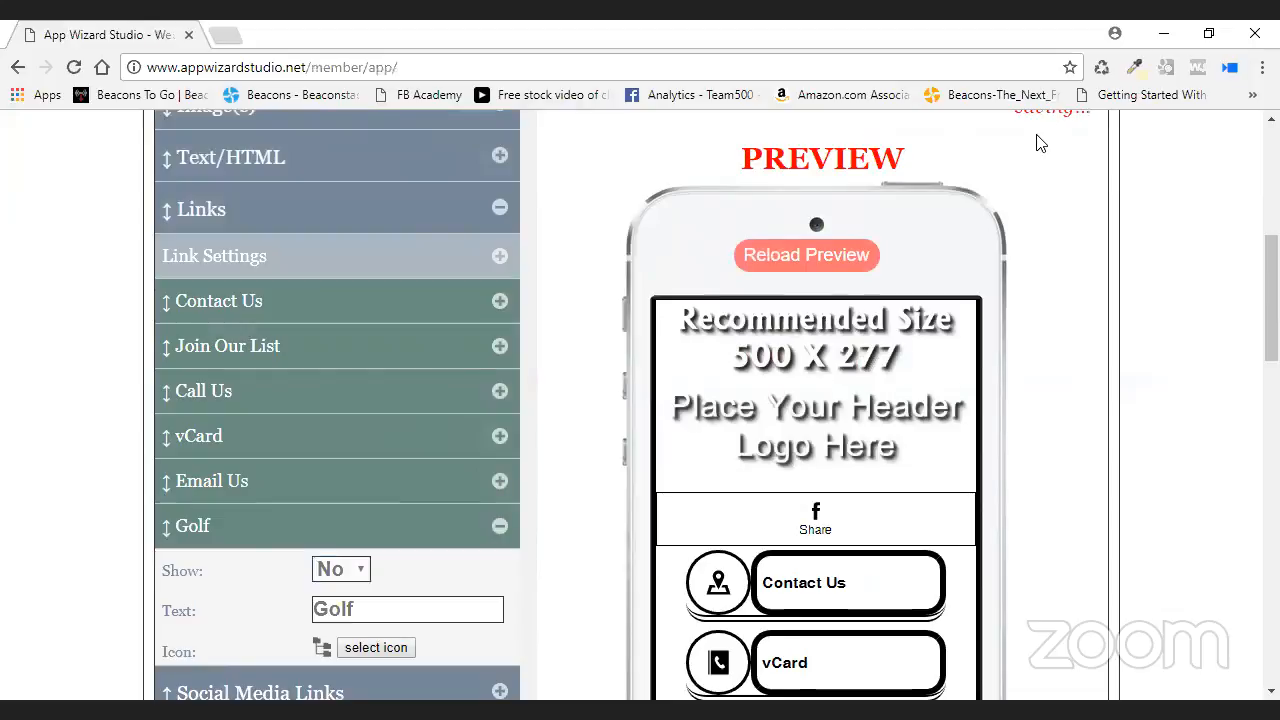
pyautogui.scroll(3, 571, 186)
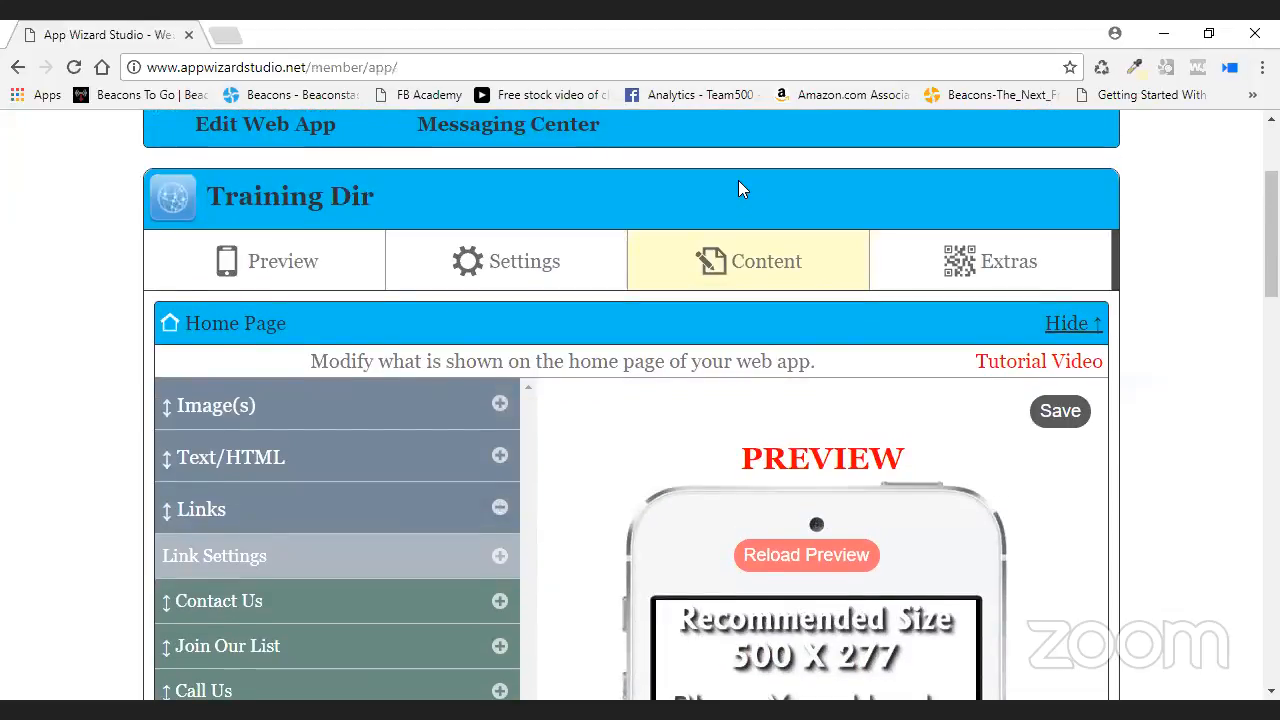
pyautogui.click(517, 265)
# - Start a new header tab bar link that points to the Slide Menu
pyautogui.scroll(-2, 517, 268)
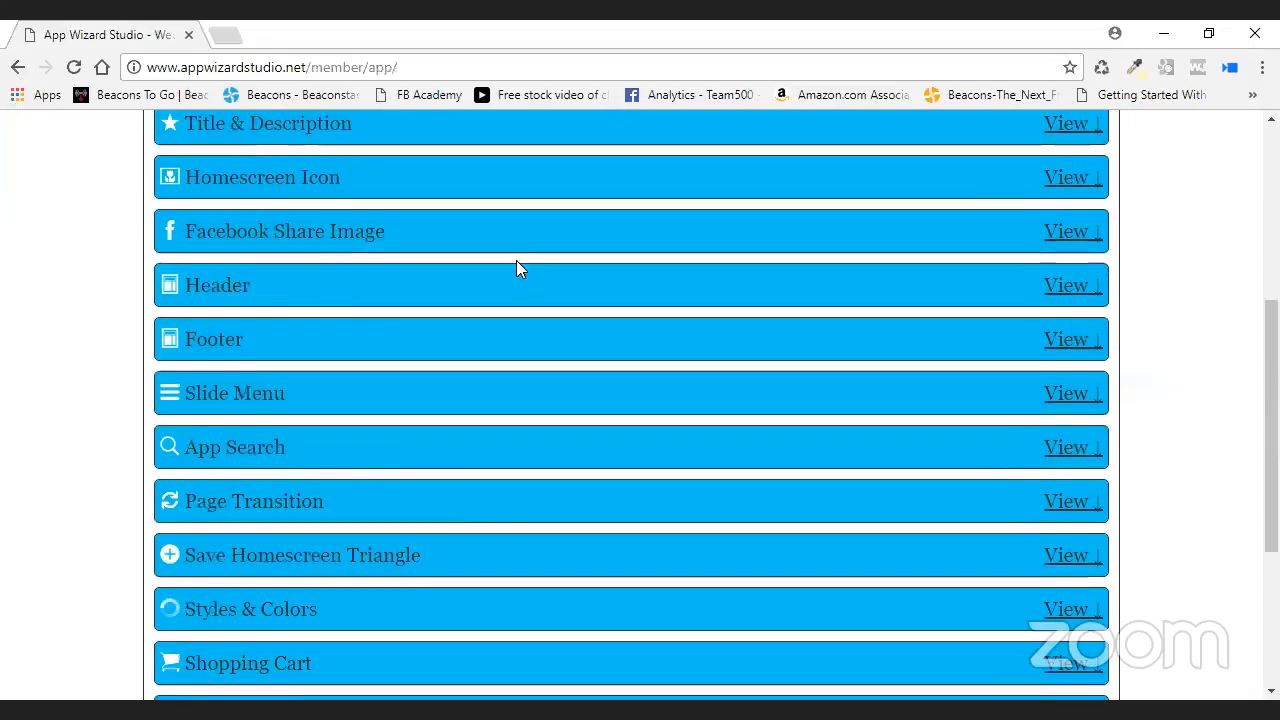
pyautogui.click(480, 289)
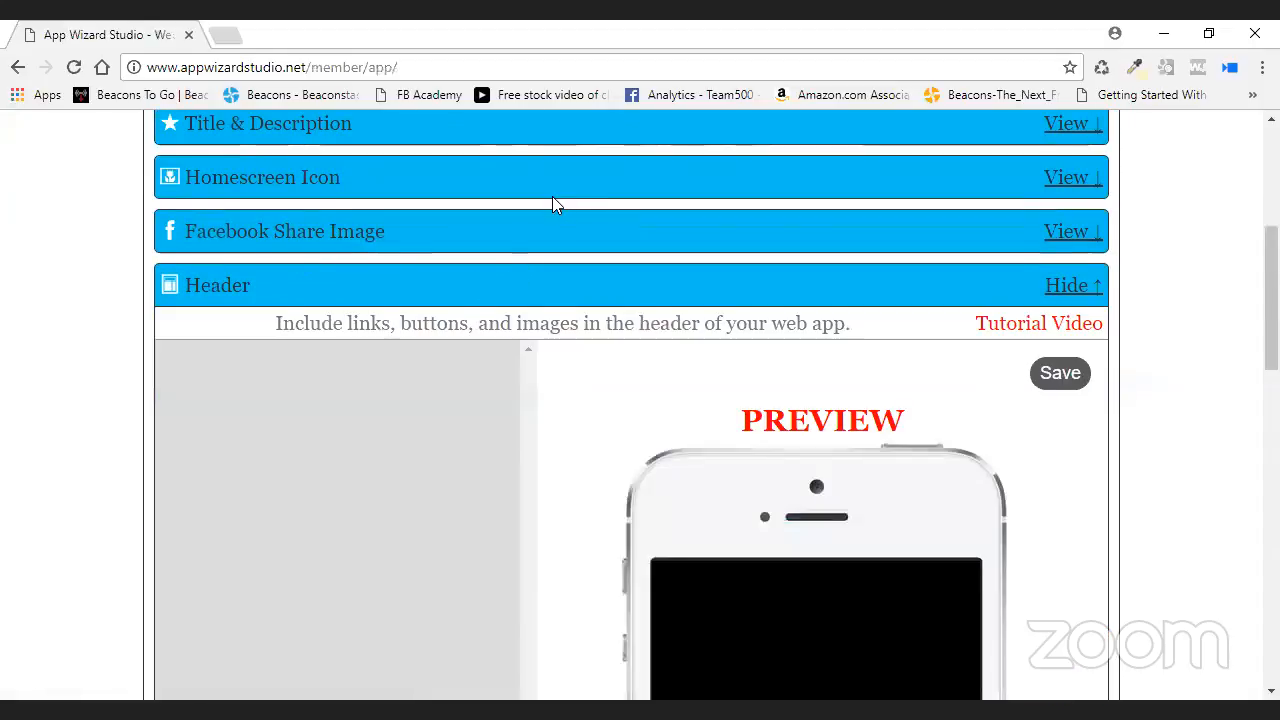
pyautogui.scroll(-2, 555, 198)
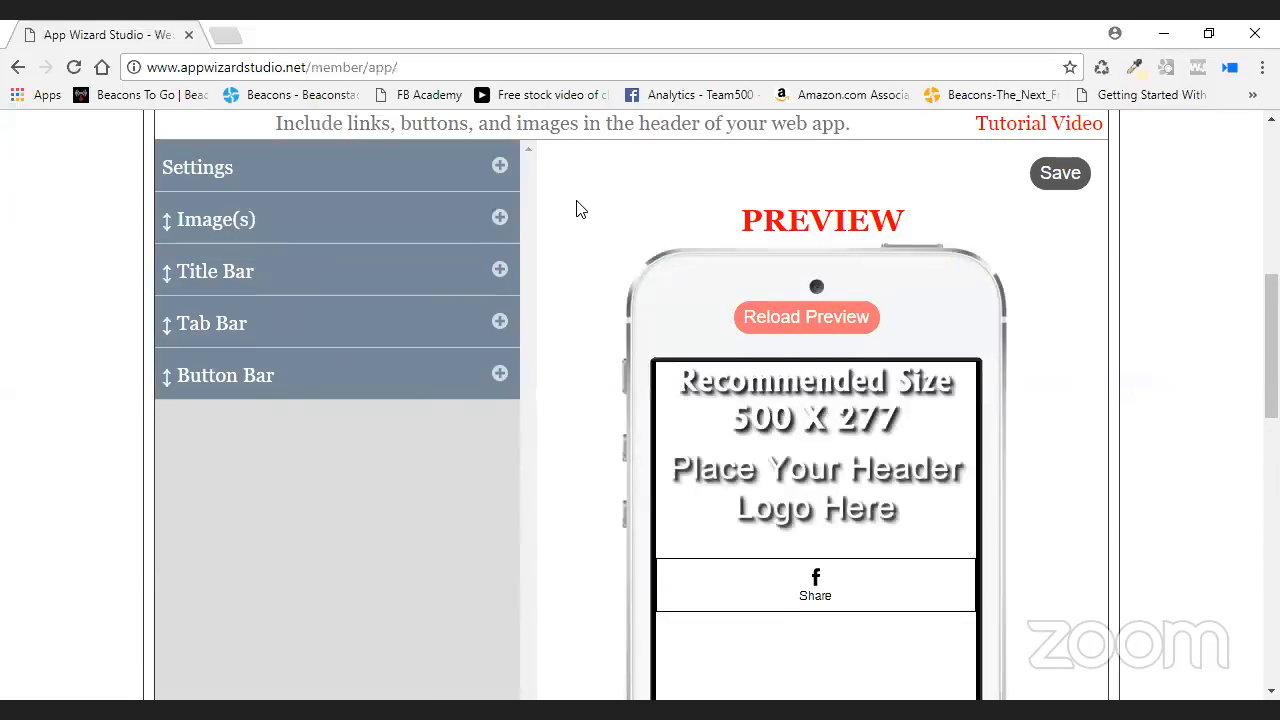
pyautogui.click(512, 321)
pyautogui.scroll(-1, 532, 321)
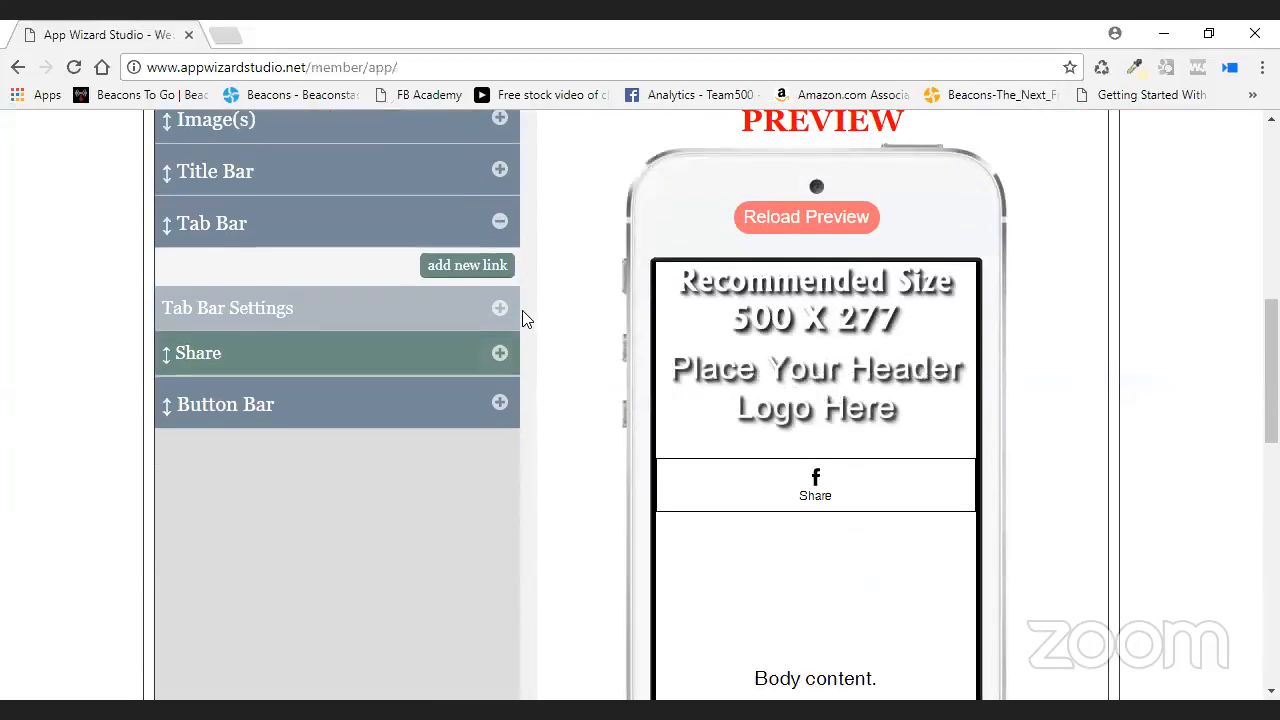
pyautogui.click(485, 268)
pyautogui.click(471, 311)
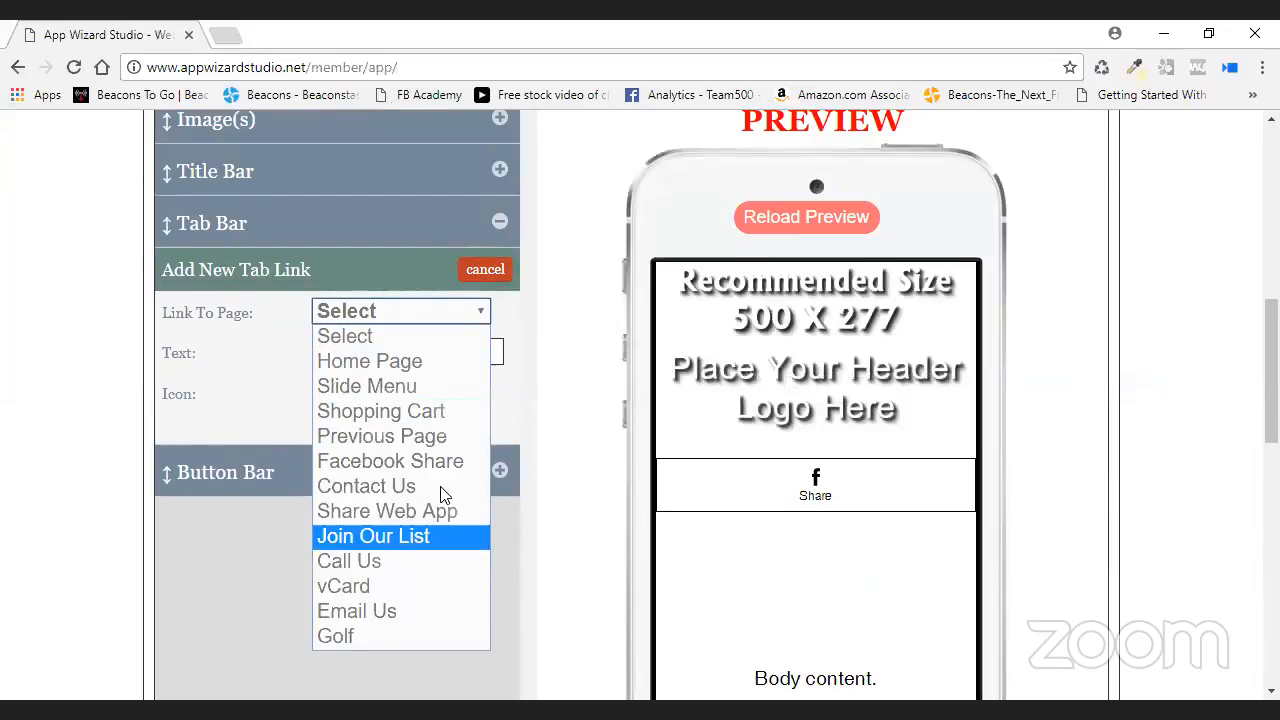
pyautogui.click(438, 388)
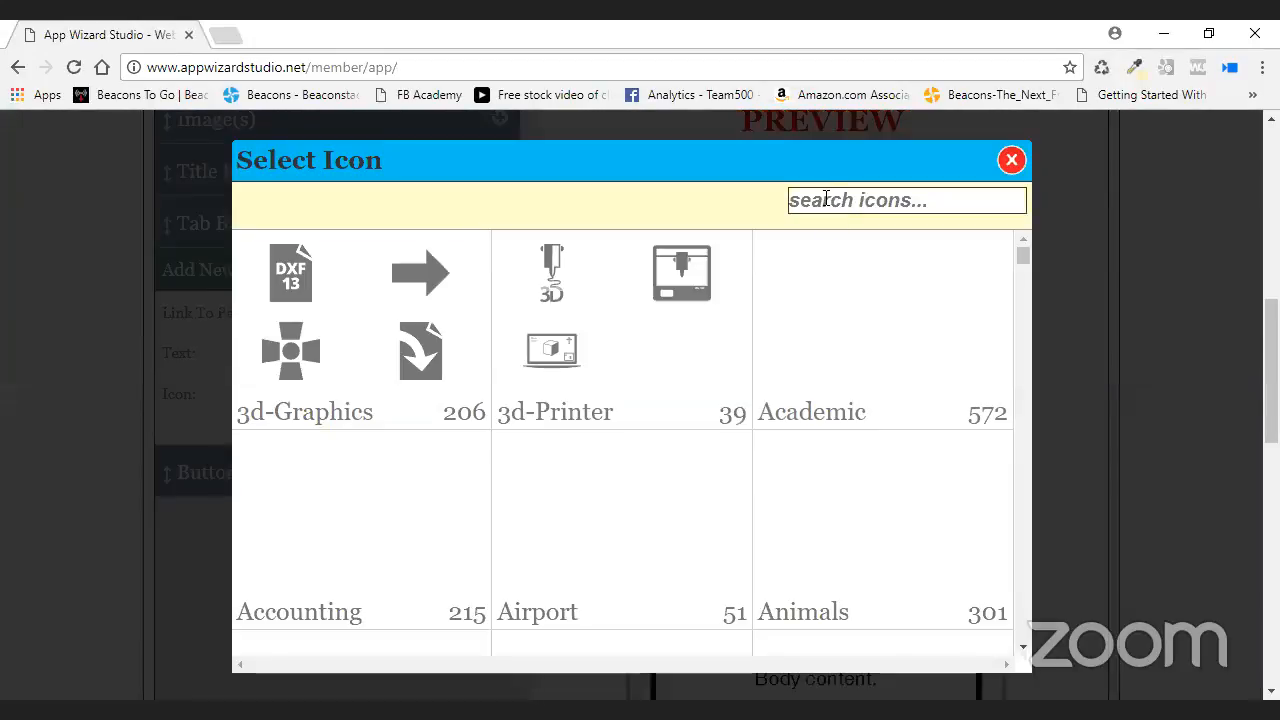
# - Give the tab the Directory1 icon and the label 'Directory', add it, and save the header
pyautogui.click(857, 201)
pyautogui.write('directory')
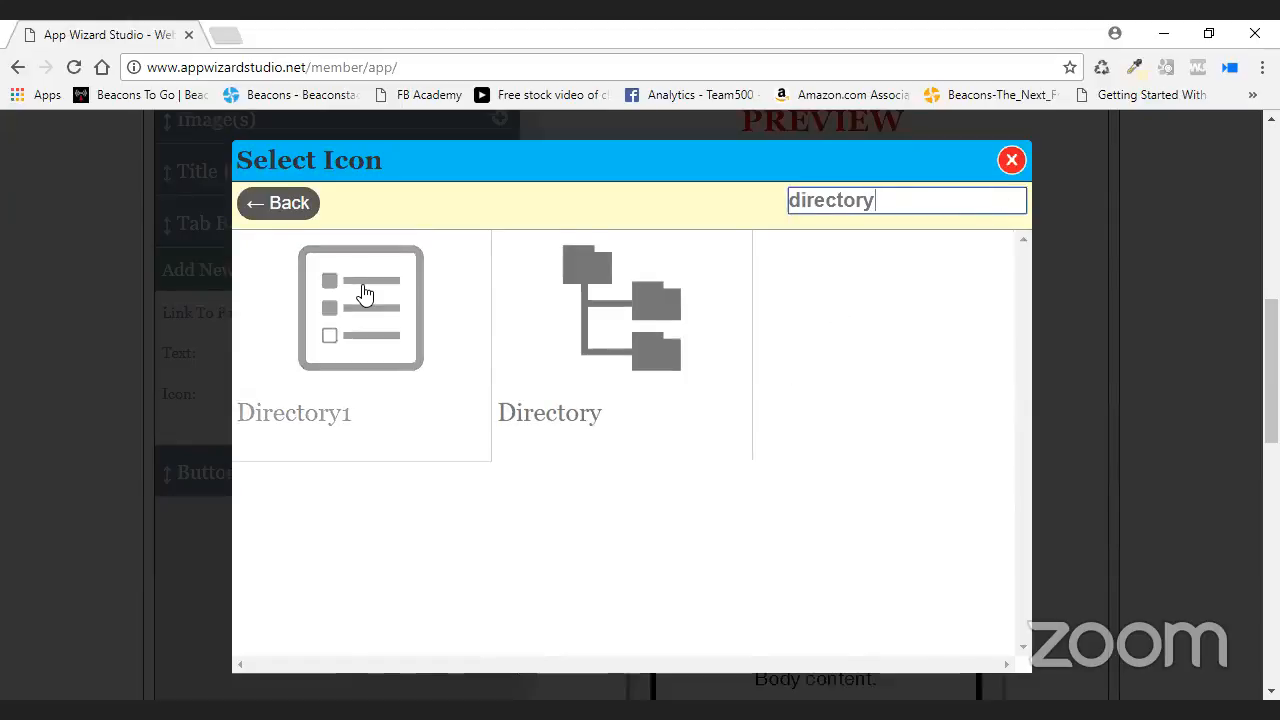
pyautogui.click(382, 316)
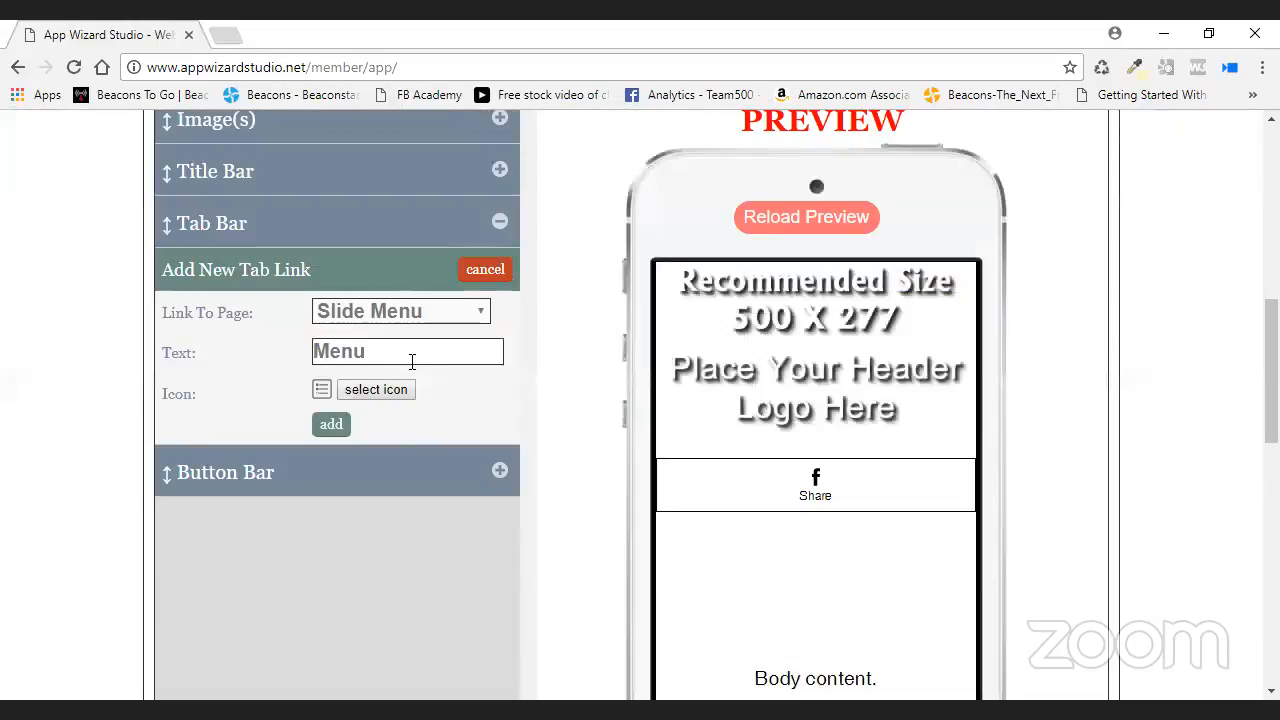
pyautogui.doubleClick(412, 364)
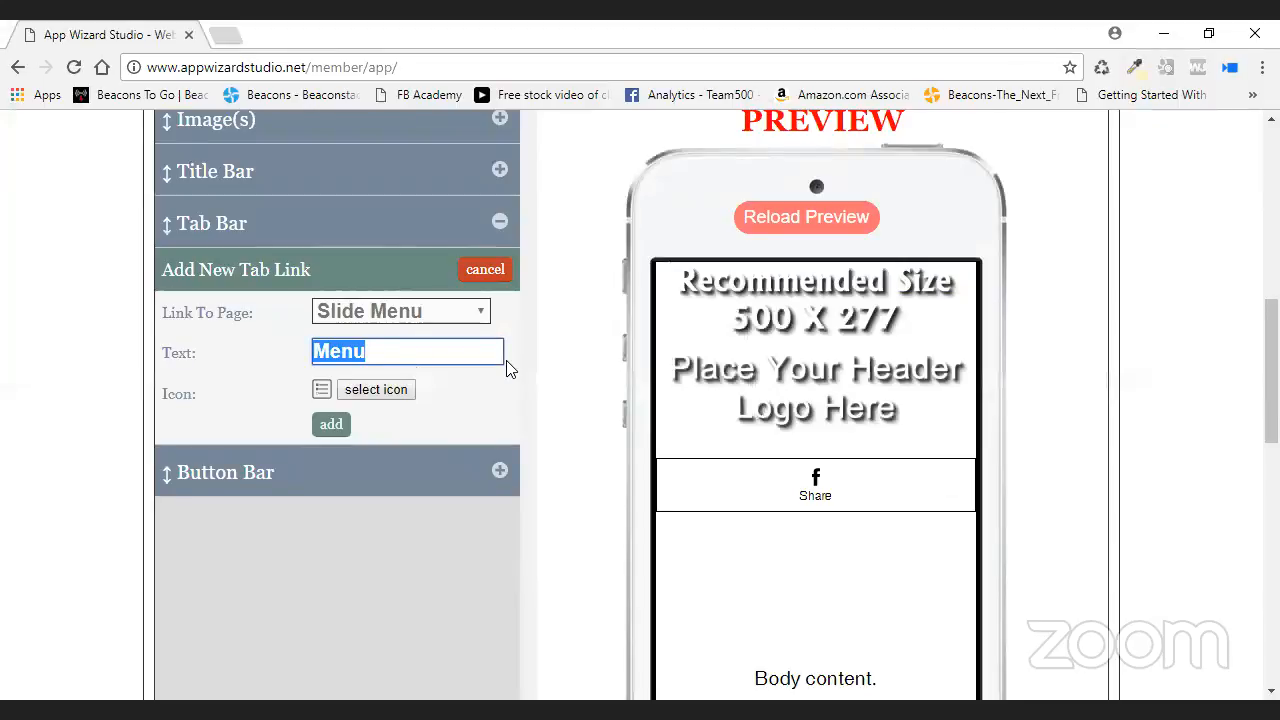
pyautogui.write('Directory')
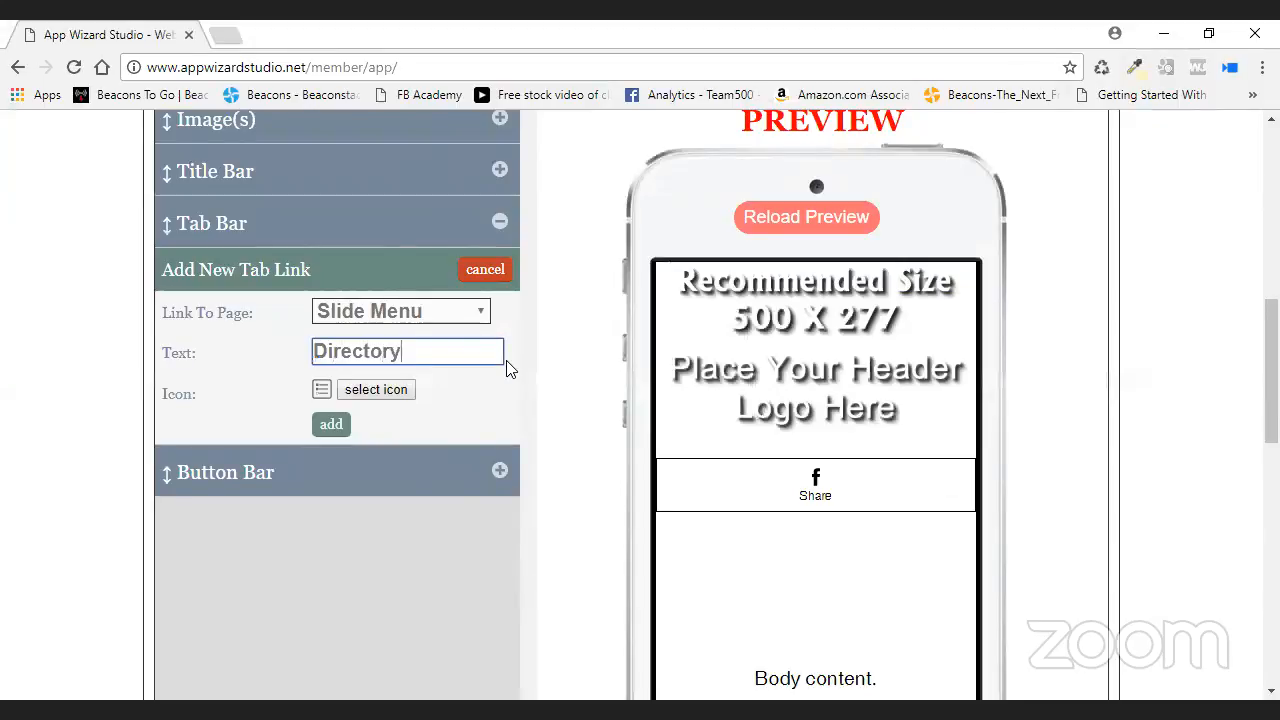
pyautogui.click(370, 423)
pyautogui.click(331, 424)
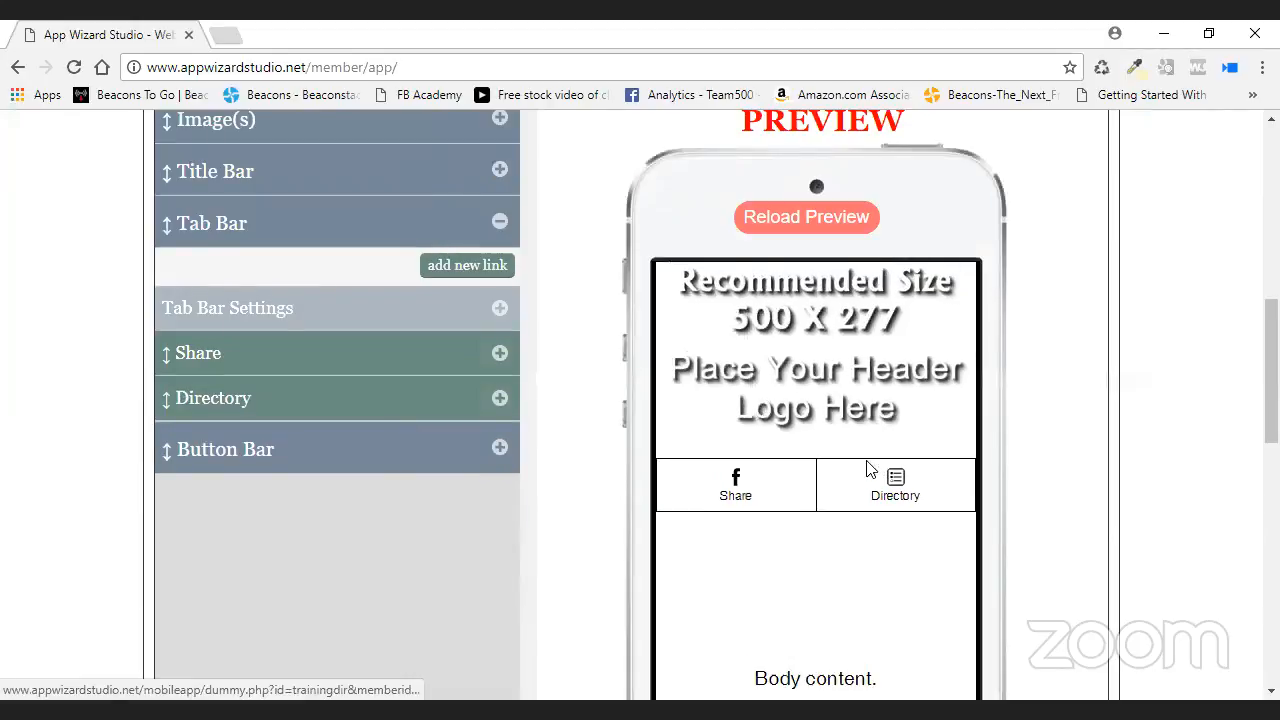
pyautogui.scroll(2, 1092, 316)
pyautogui.click(1066, 275)
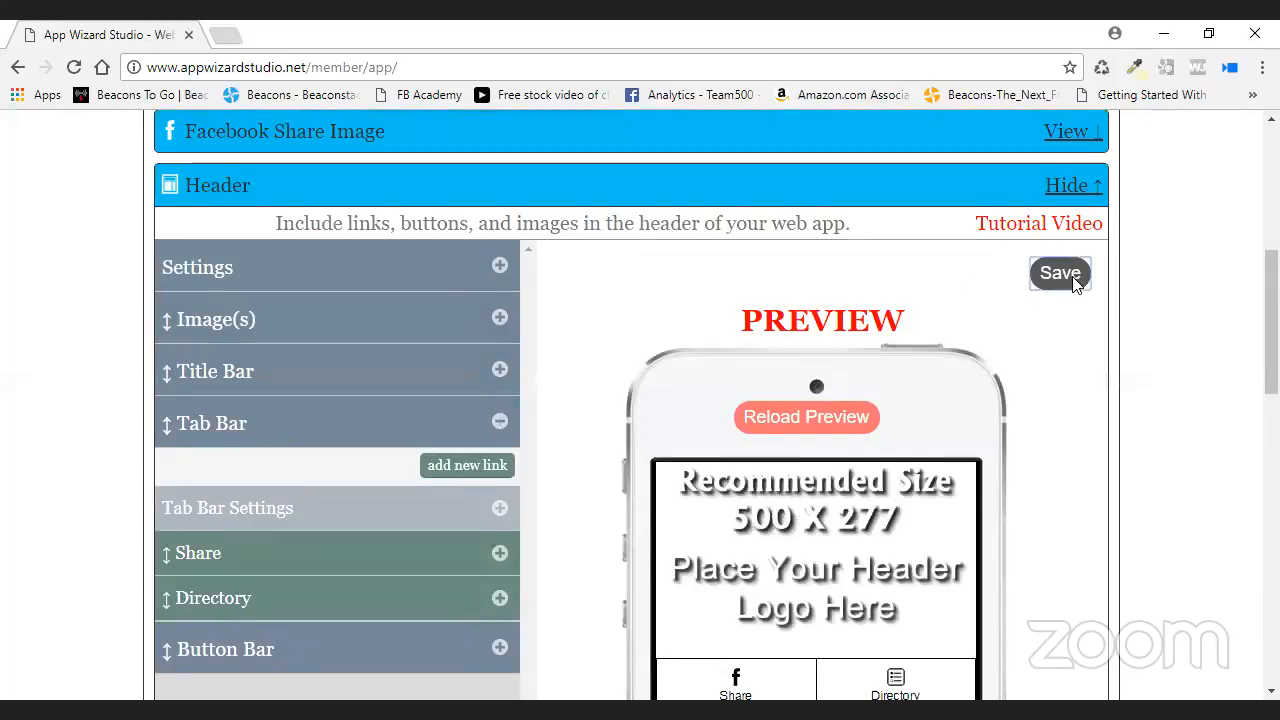
pyautogui.scroll(4, 757, 354)
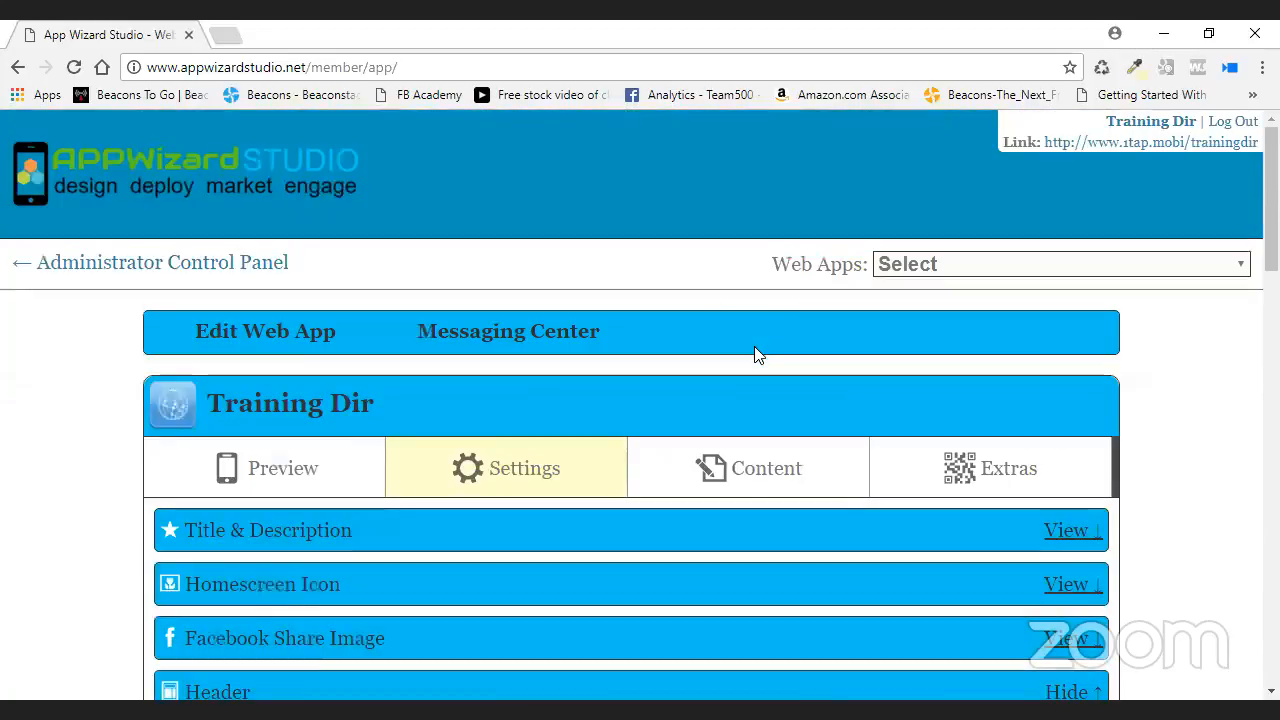
# - Reload the phone preview, open the Directory tab's slide menu (Home, Golf), then close it
pyautogui.click(280, 466)
pyautogui.scroll(-2, 671, 414)
pyautogui.click(676, 390)
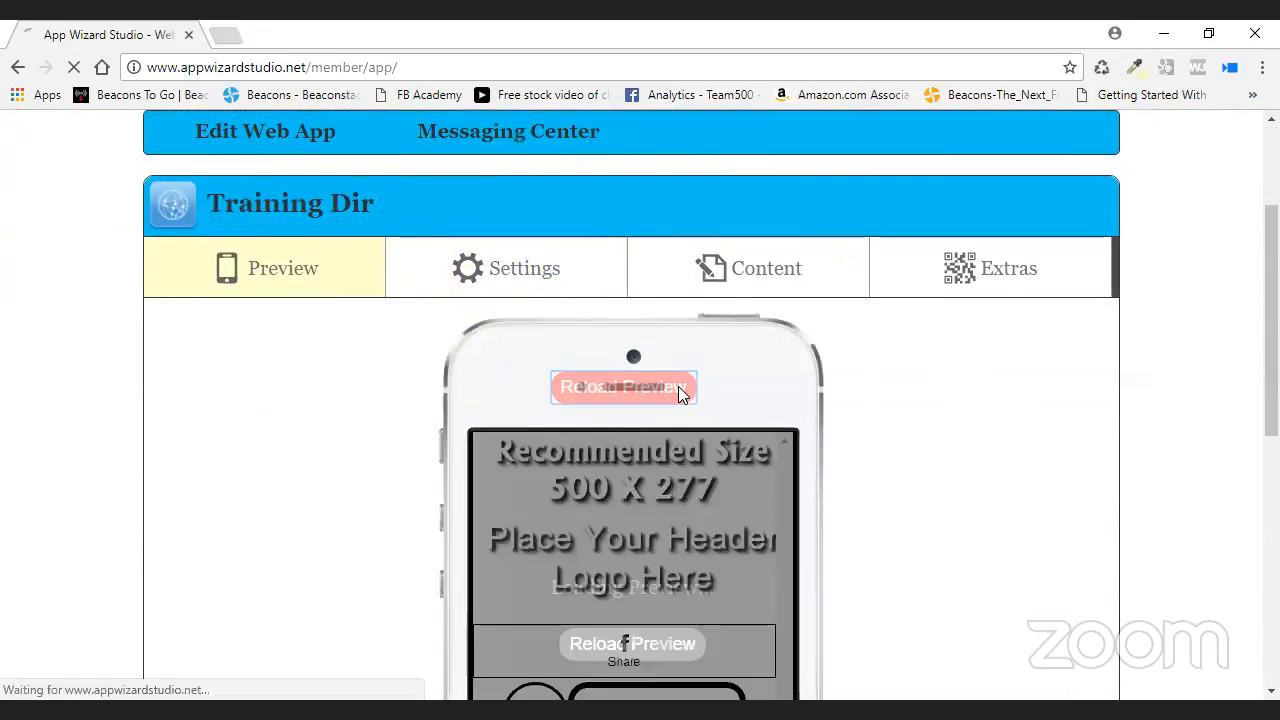
pyautogui.scroll(-2, 857, 394)
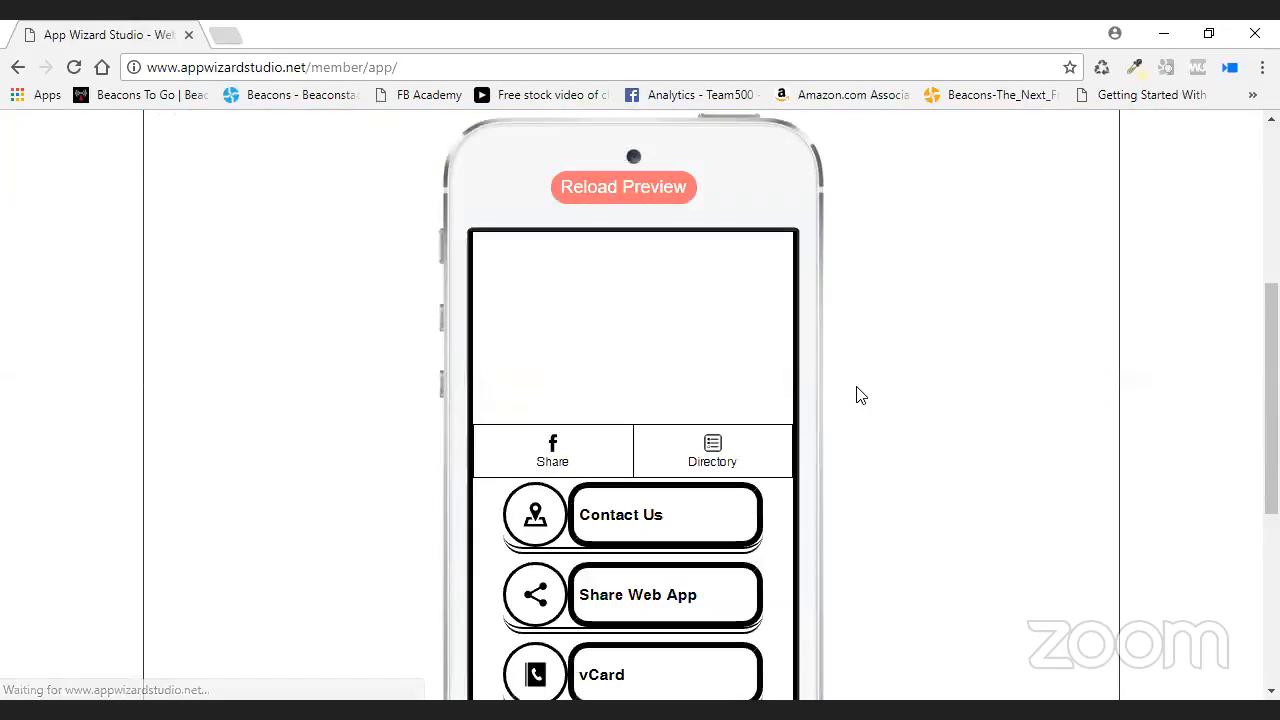
pyautogui.click(722, 457)
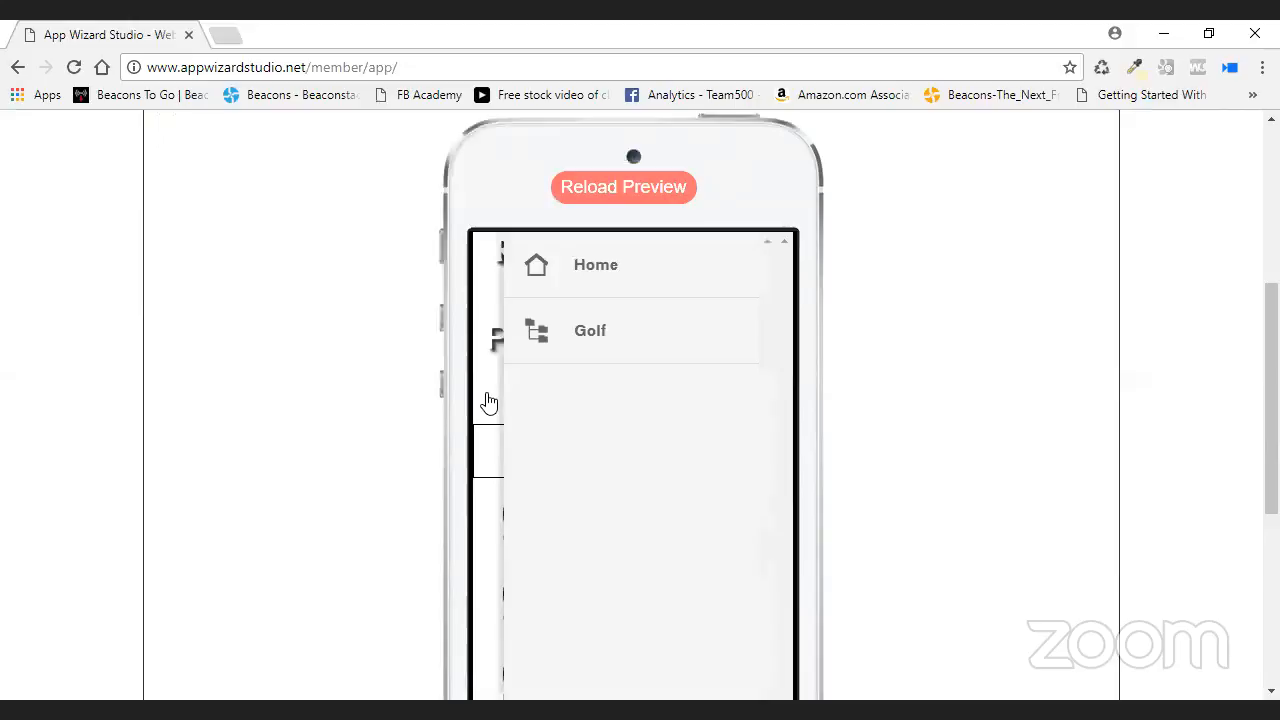
pyautogui.click(556, 363)
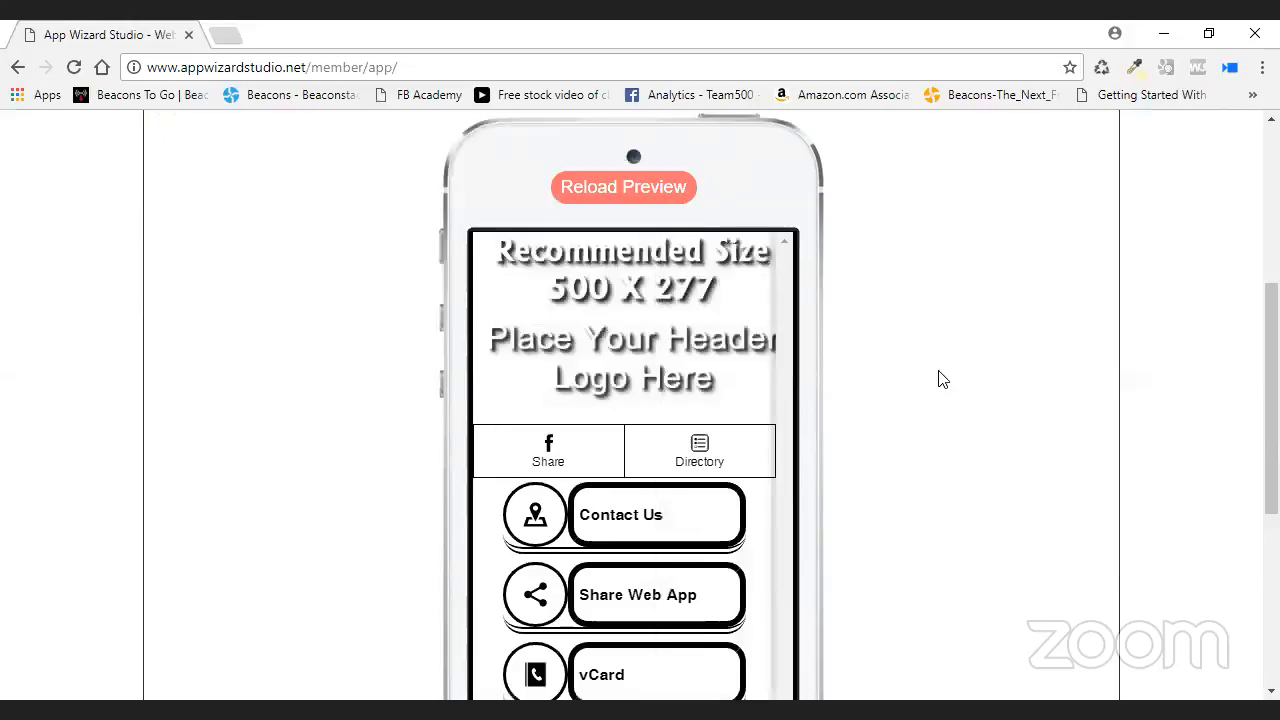
pyautogui.scroll(3, 925, 380)
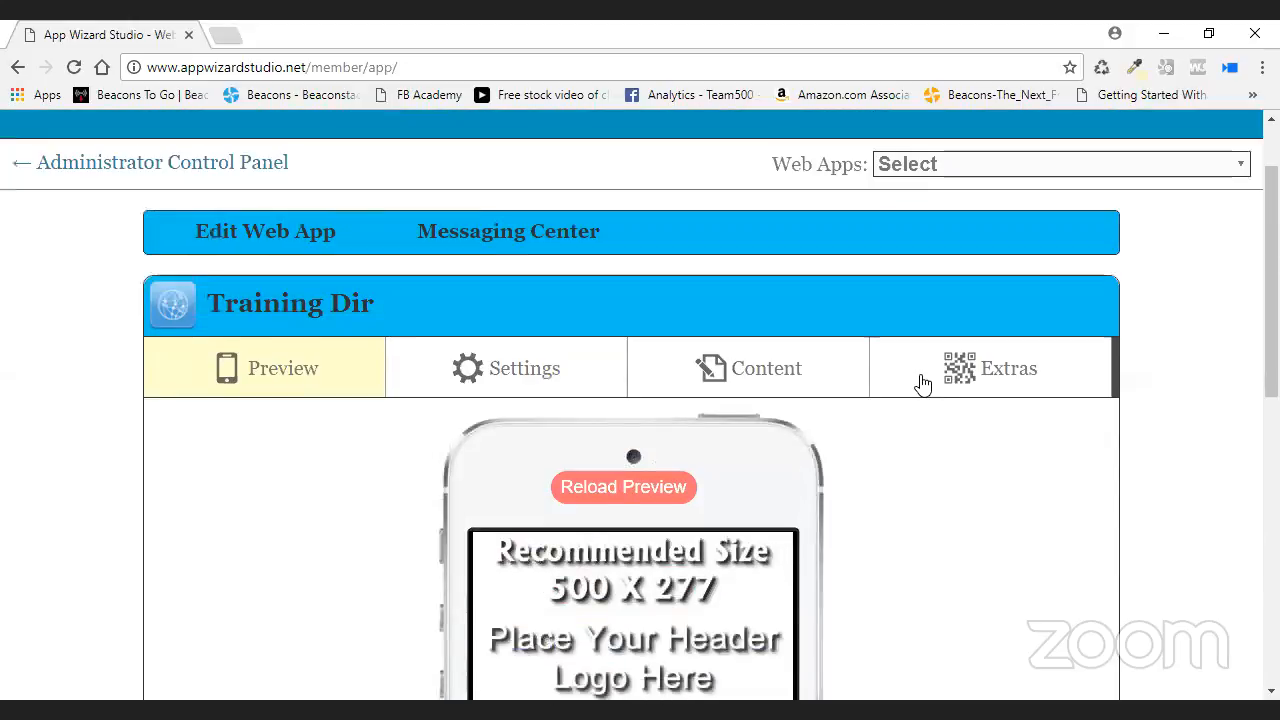
# - Copy the Autobody Dir web address from the Administrator Control Panel
pyautogui.click(204, 166)
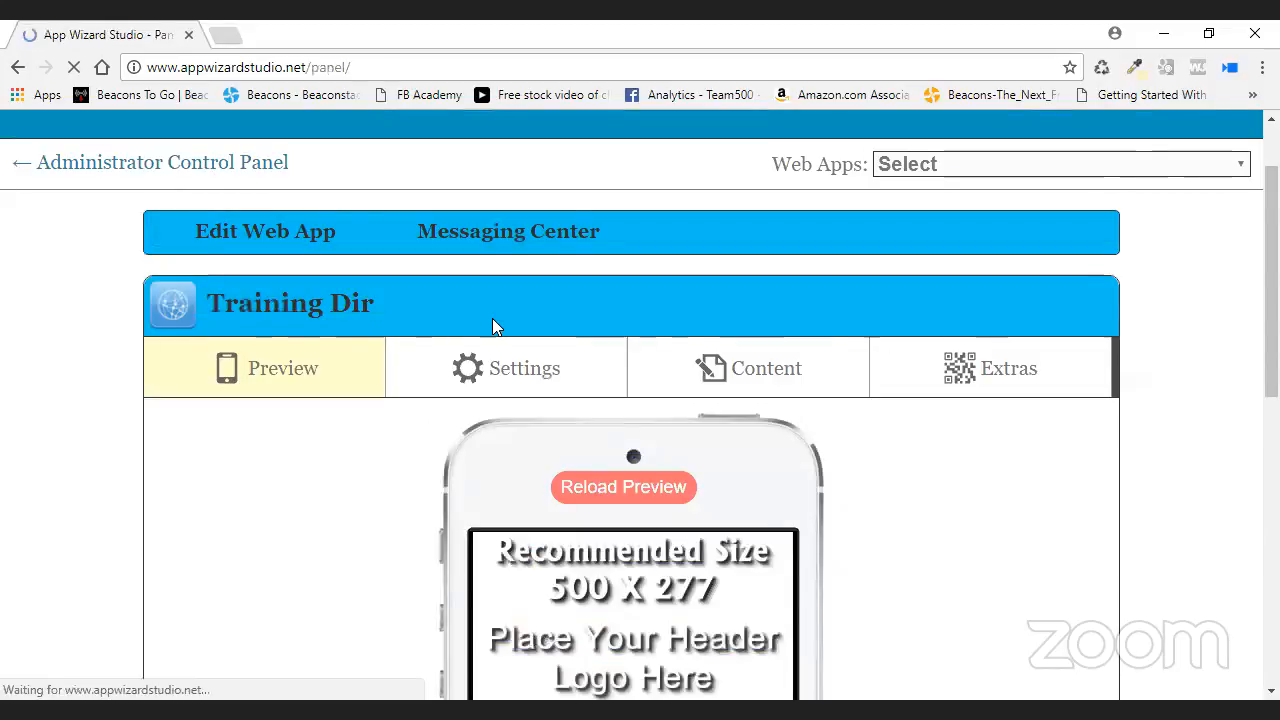
pyautogui.scroll(-9, 494, 336)
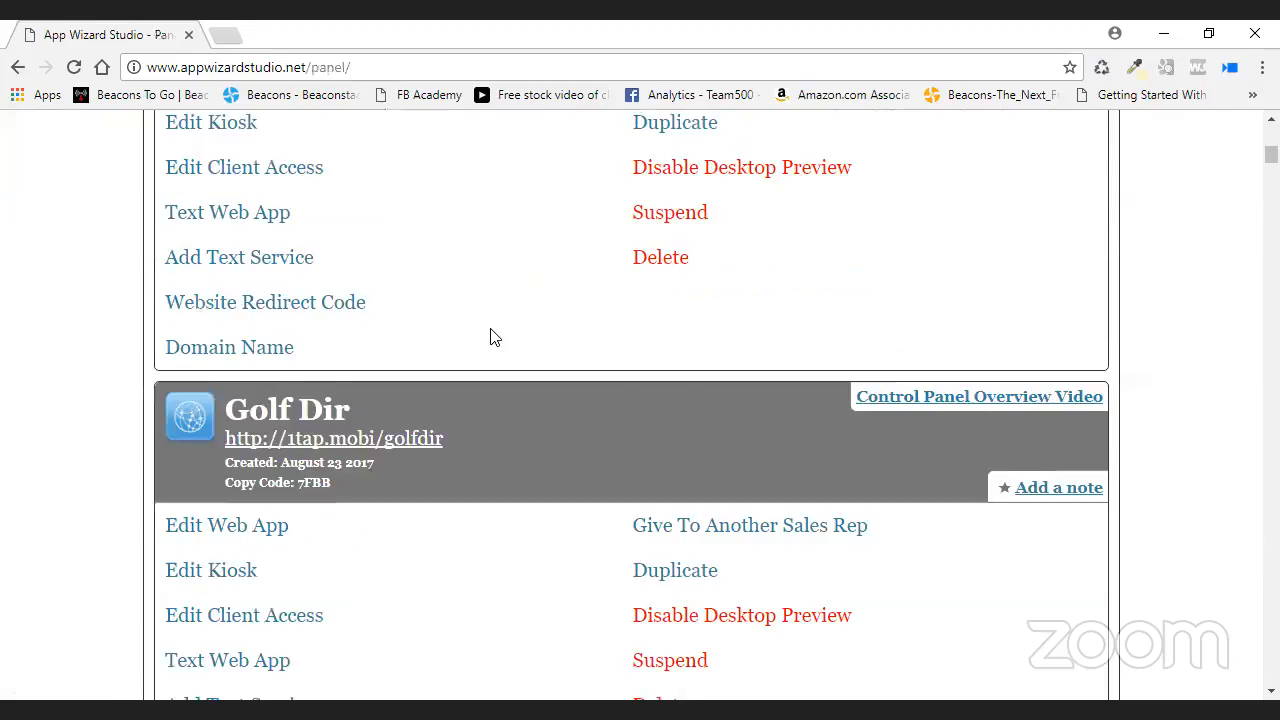
pyautogui.scroll(4, 490, 336)
pyautogui.scroll(-8, 490, 336)
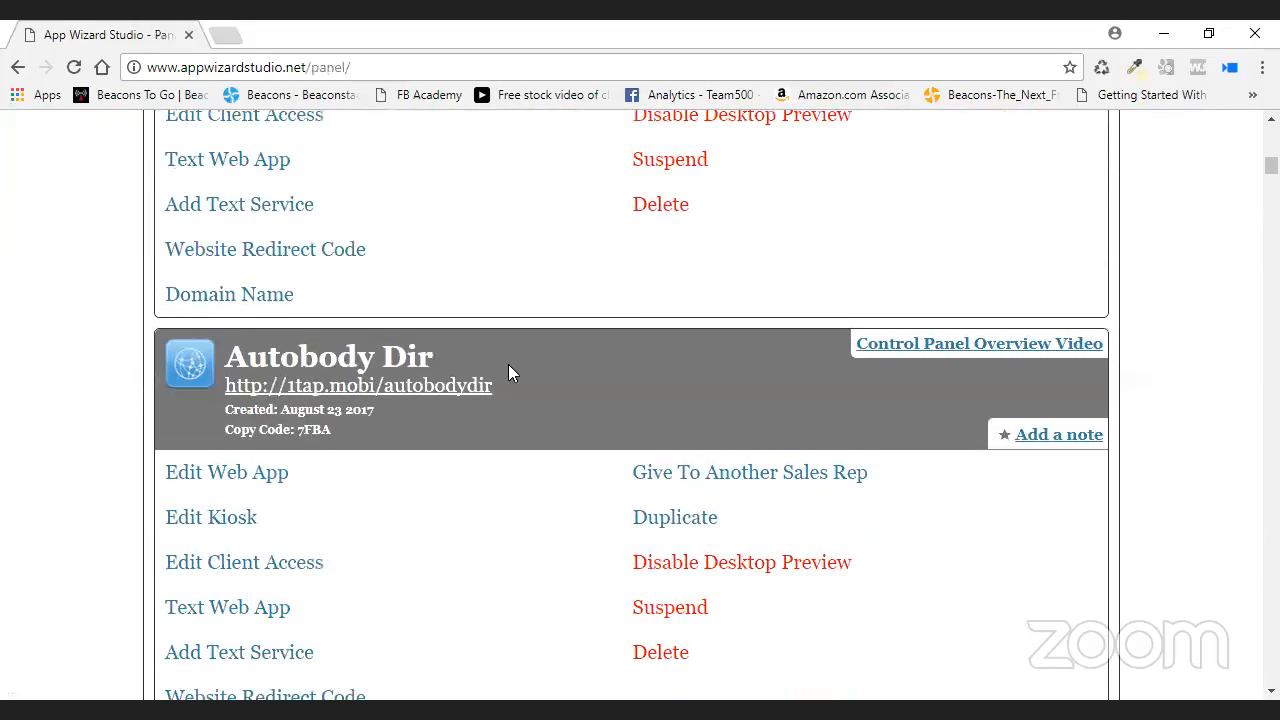
pyautogui.moveTo(494, 386); pyautogui.dragTo(262, 387)
pyautogui.moveTo(233, 390); pyautogui.dragTo(228, 395)
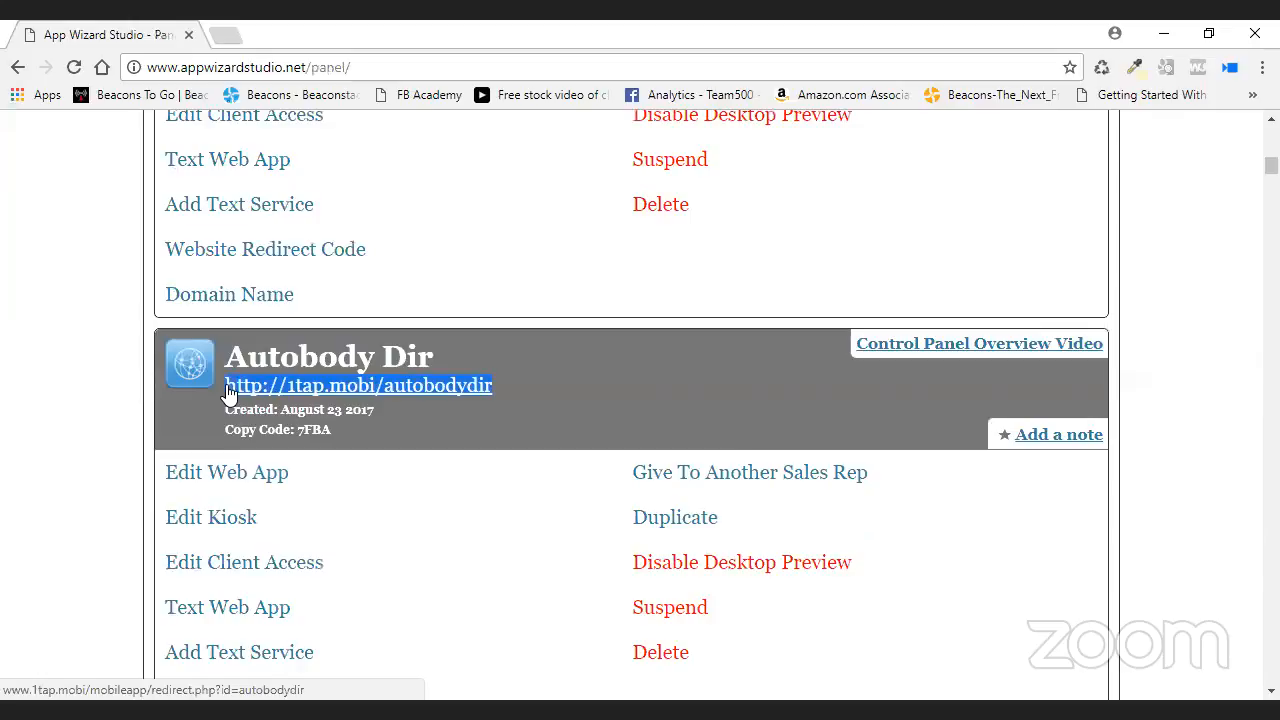
pyautogui.rightClick(226, 384)
pyautogui.click(348, 548)
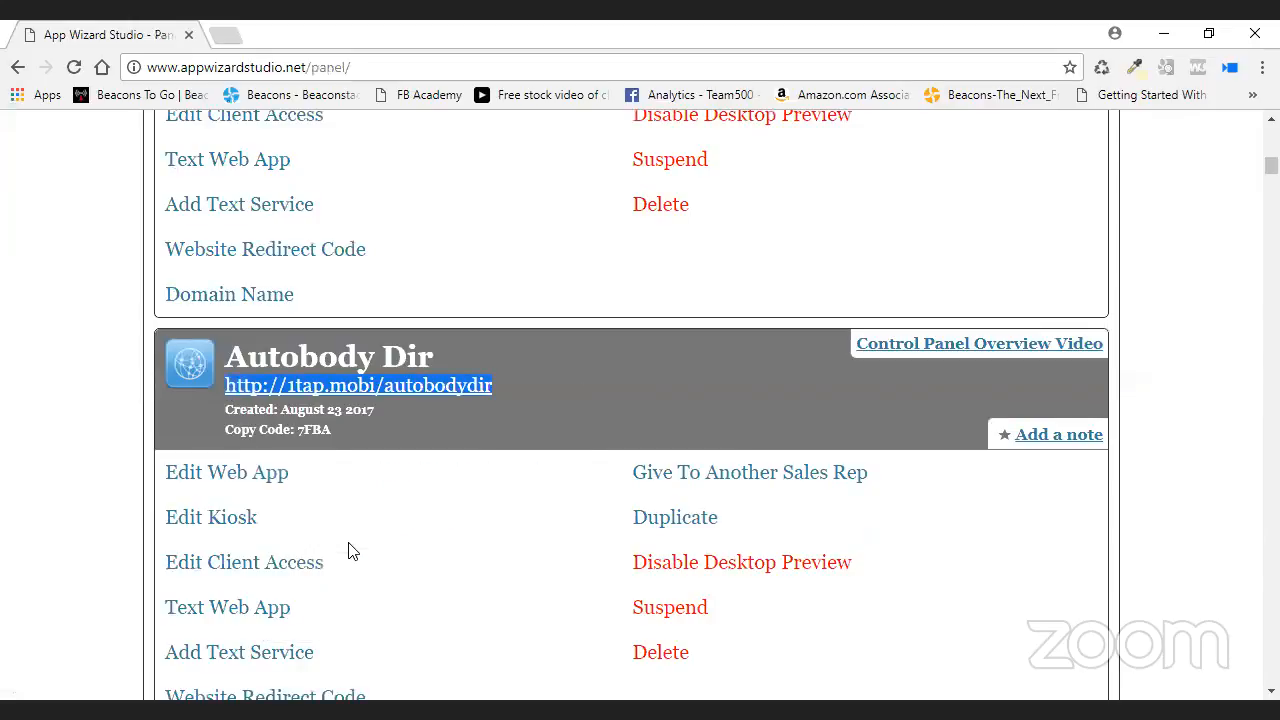
# - Reopen the Training Dir web app for editing
pyautogui.scroll(4, 640, 363)
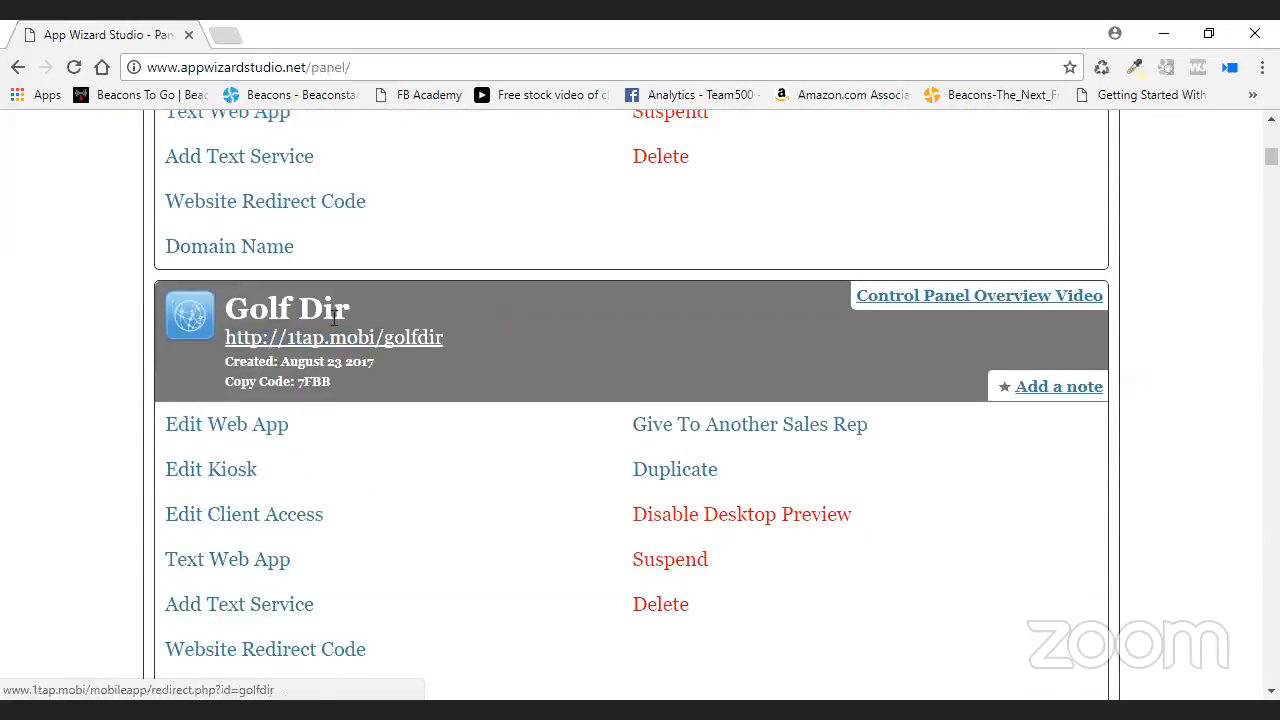
pyautogui.scroll(3, 334, 318)
pyautogui.click(256, 285)
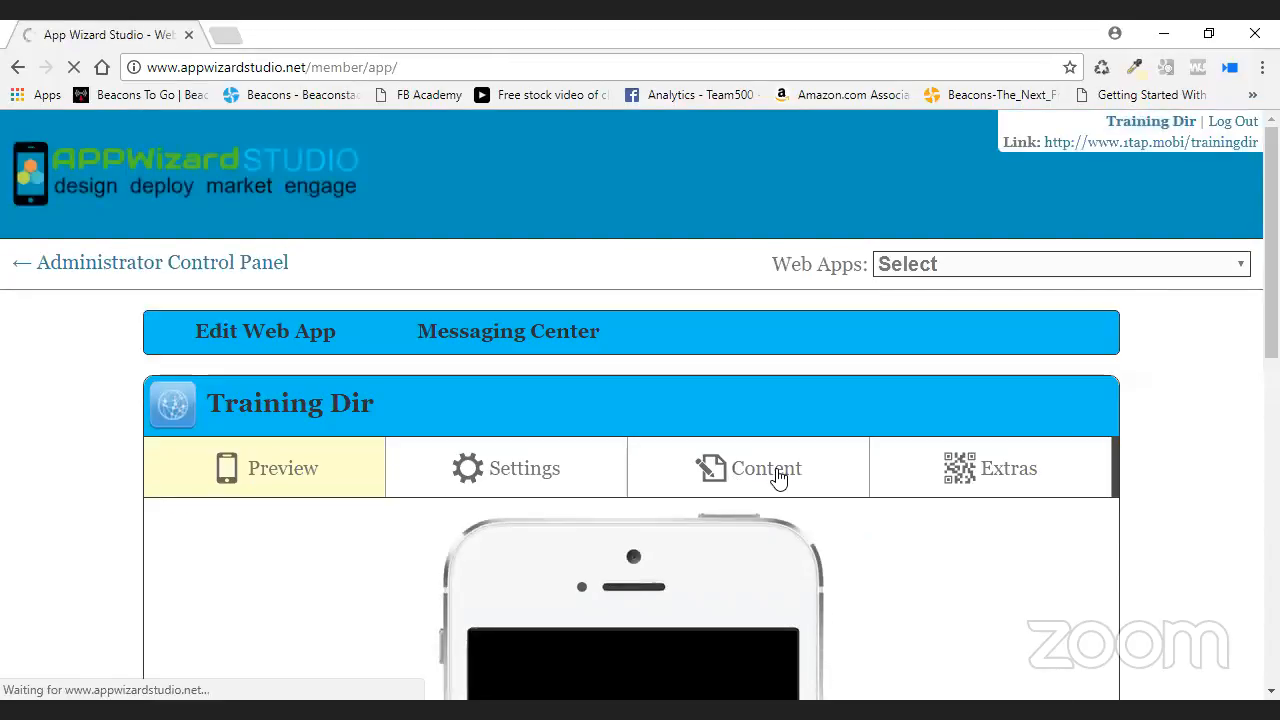
# - Start a new directory named 'Autobody' in the Directory section
pyautogui.click(778, 478)
pyautogui.scroll(-6, 775, 480)
pyautogui.scroll(-4, 770, 472)
pyautogui.click(1070, 396)
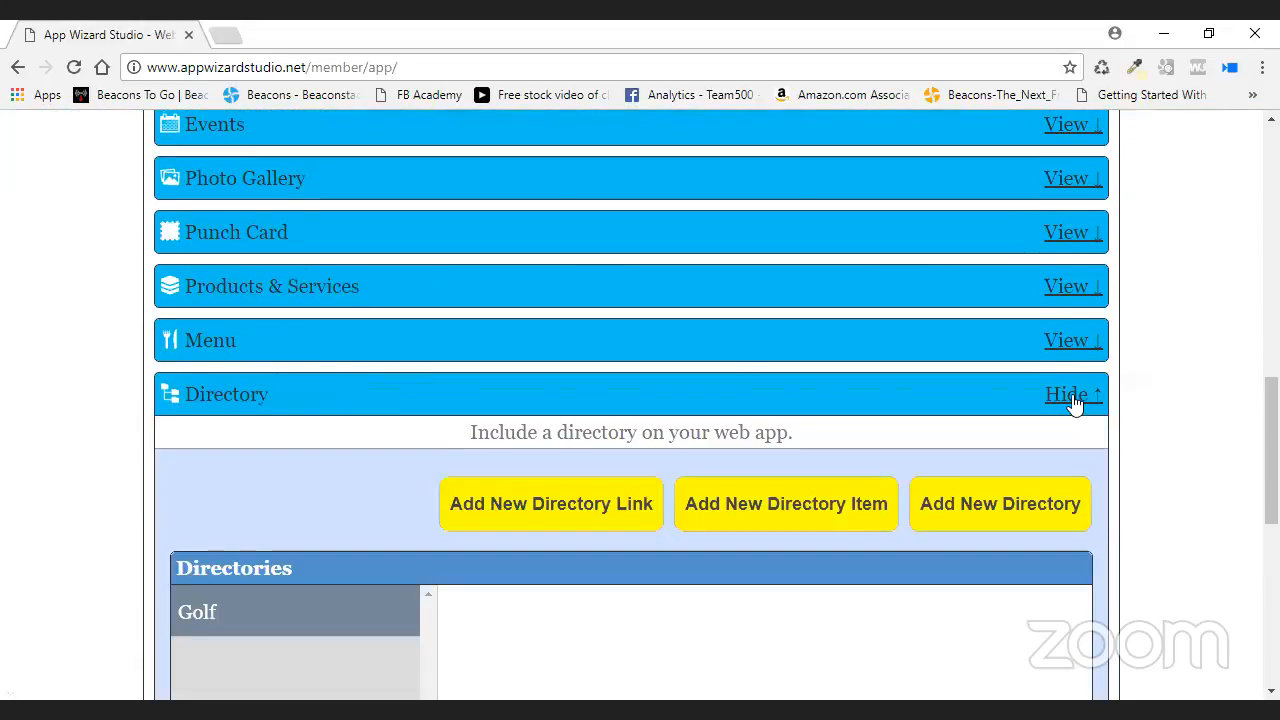
pyautogui.scroll(-2, 1072, 398)
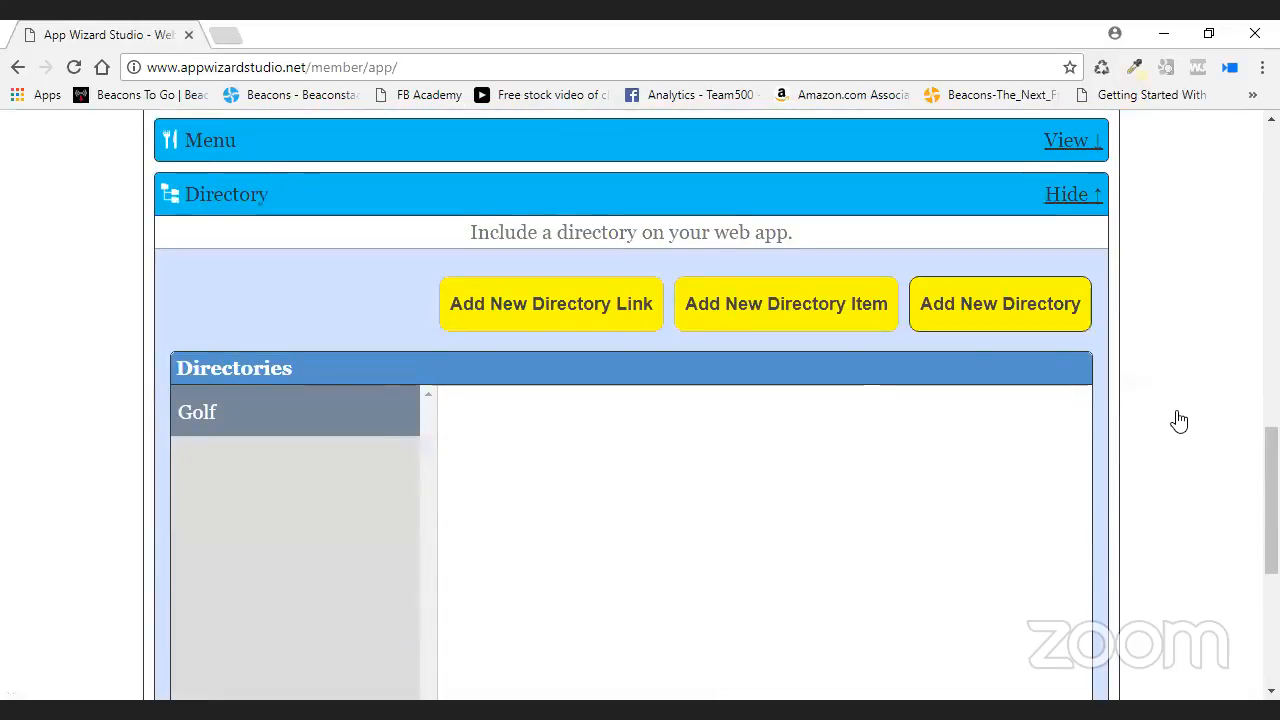
pyautogui.click(1014, 314)
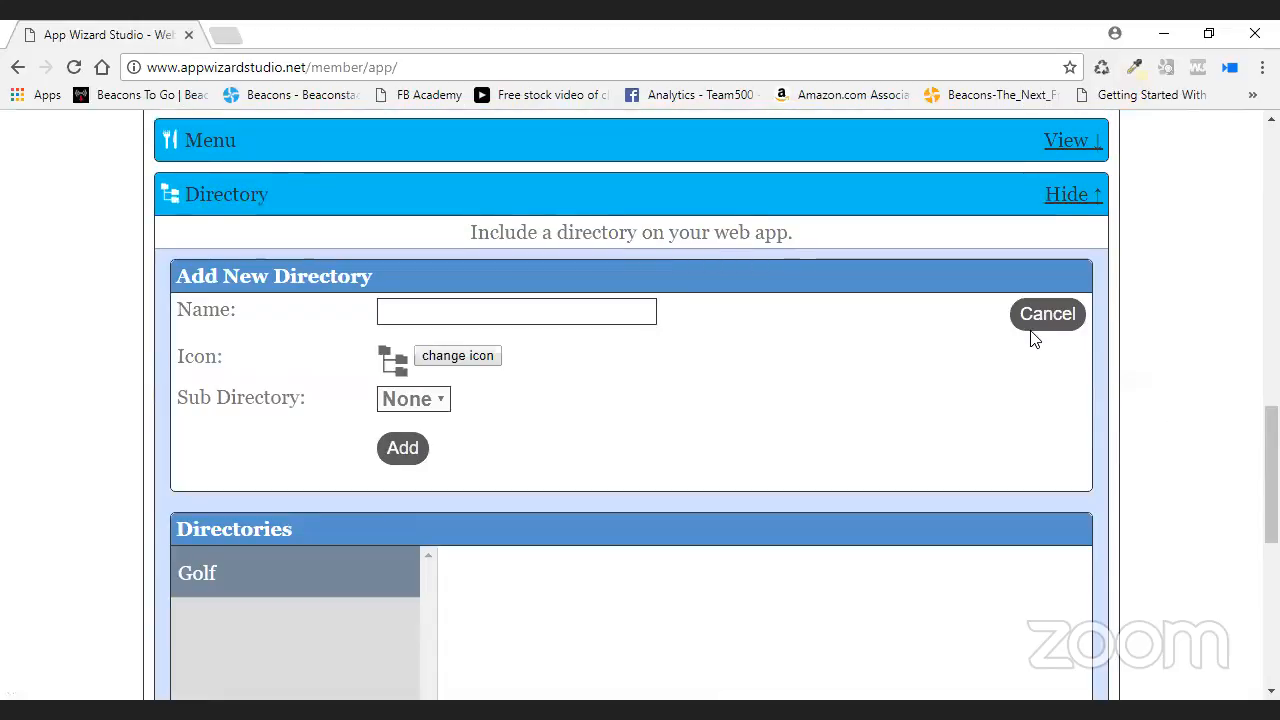
pyautogui.click(503, 313)
pyautogui.write('Autobody')
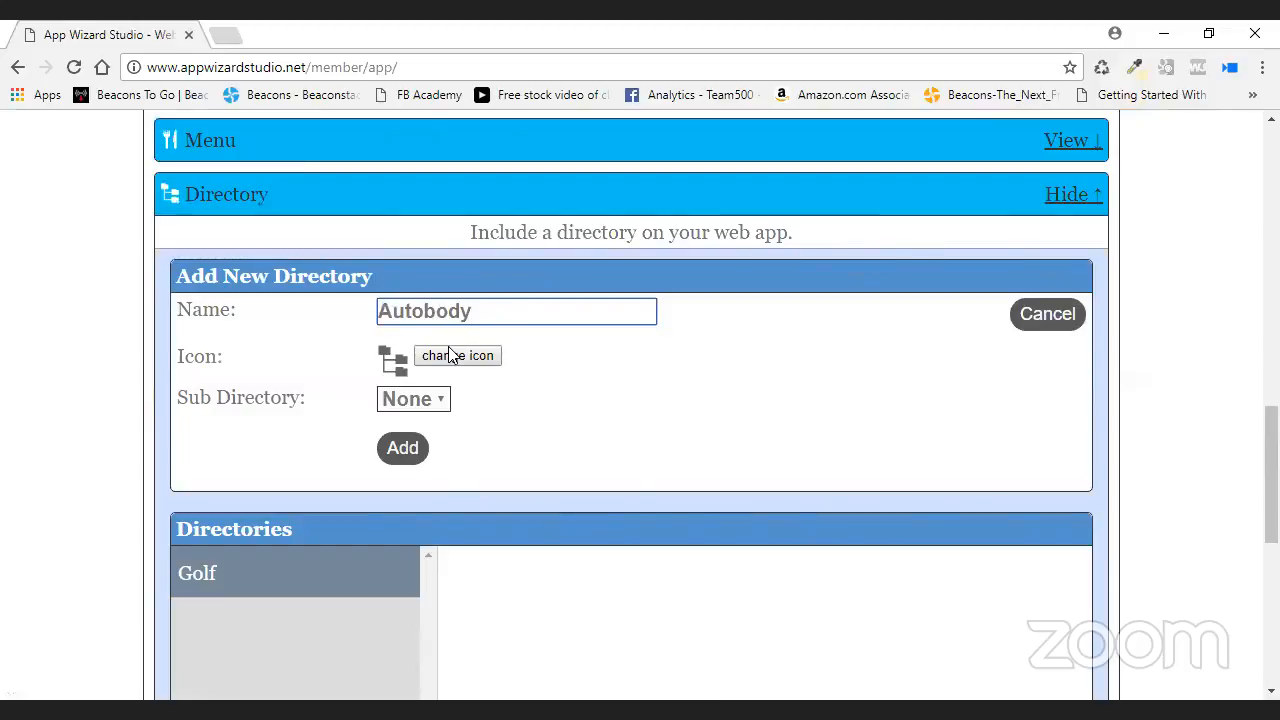
# - Give Autobody the Car81 icon, keep it top-level, and create the directory
pyautogui.click(855, 380)
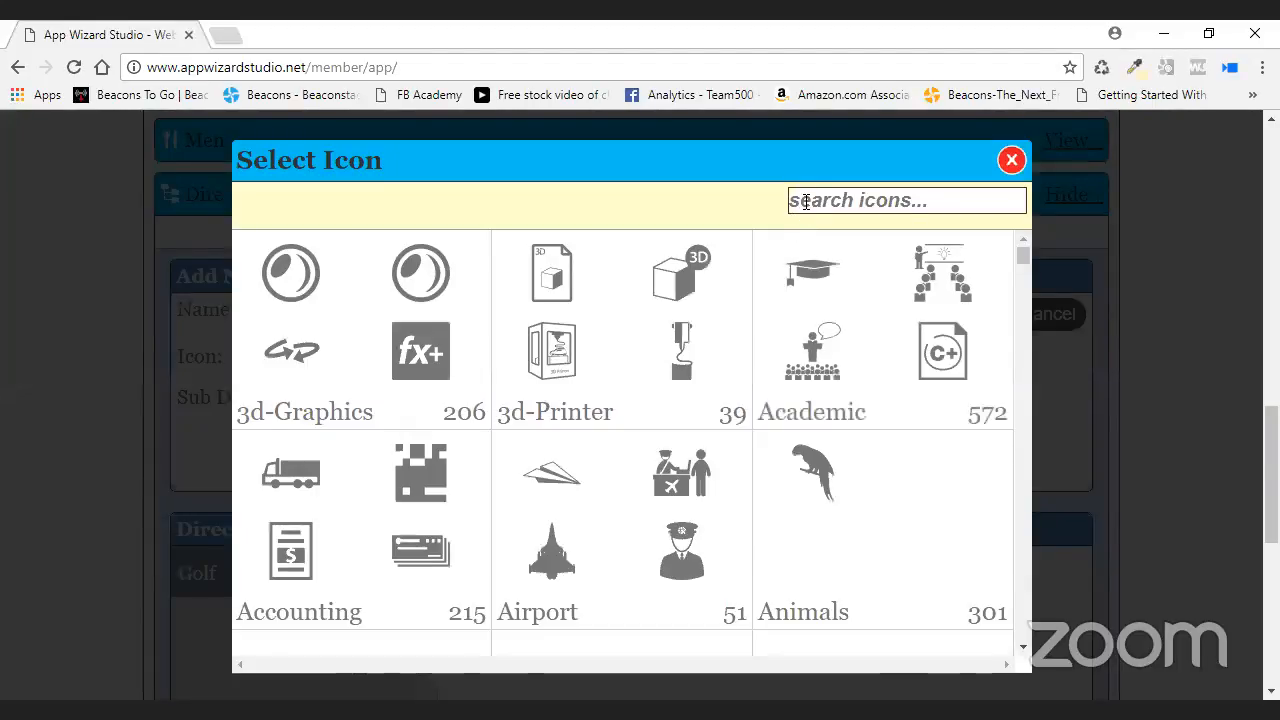
pyautogui.click(806, 201)
pyautogui.write('car')
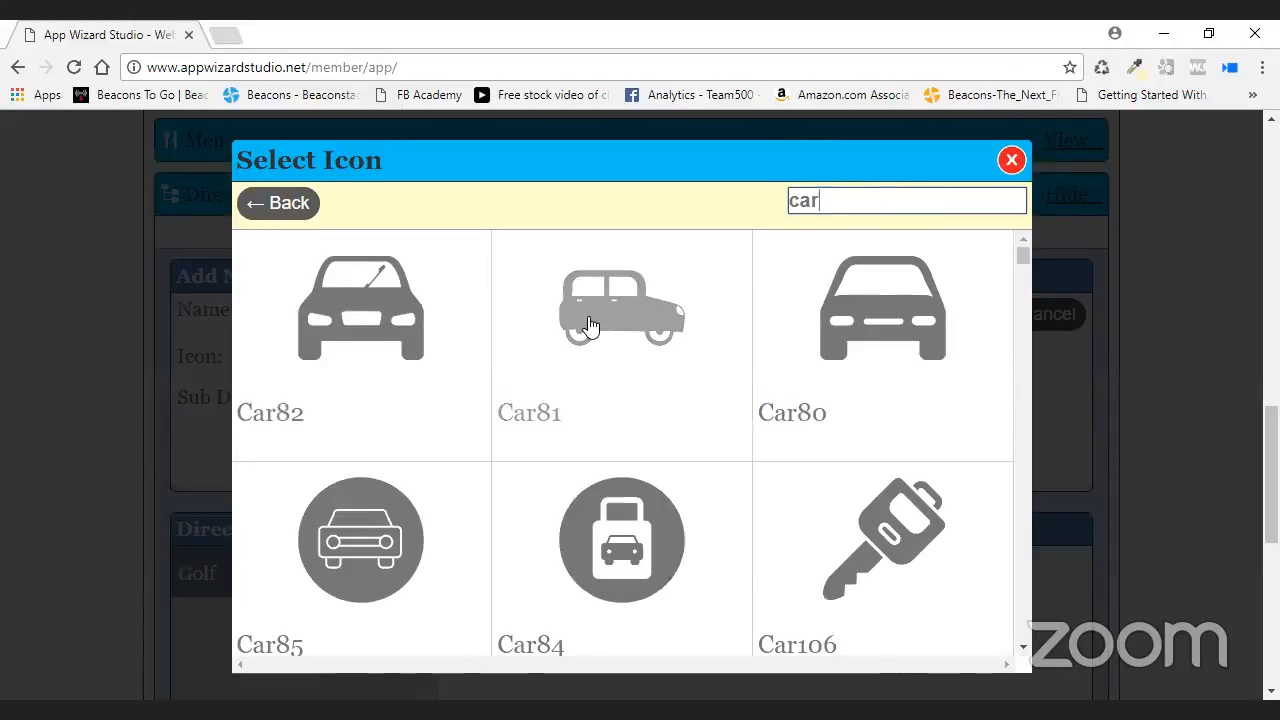
pyautogui.click(688, 418)
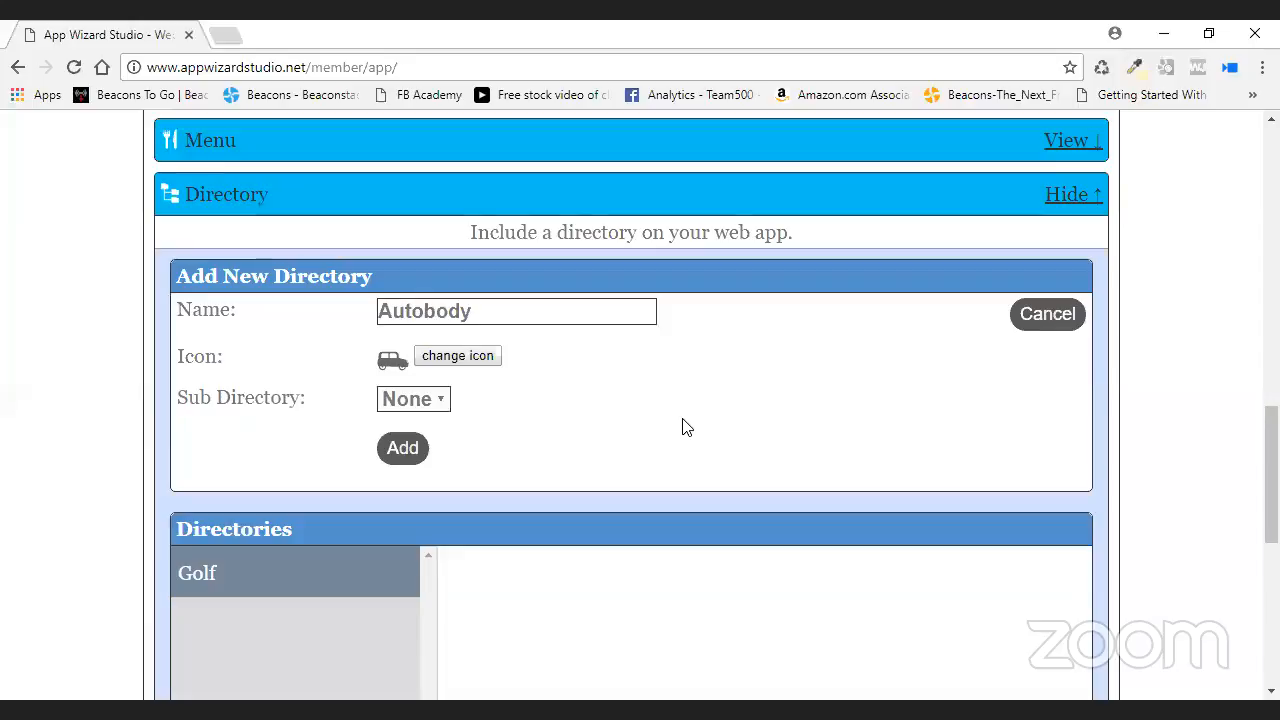
pyautogui.click(440, 402)
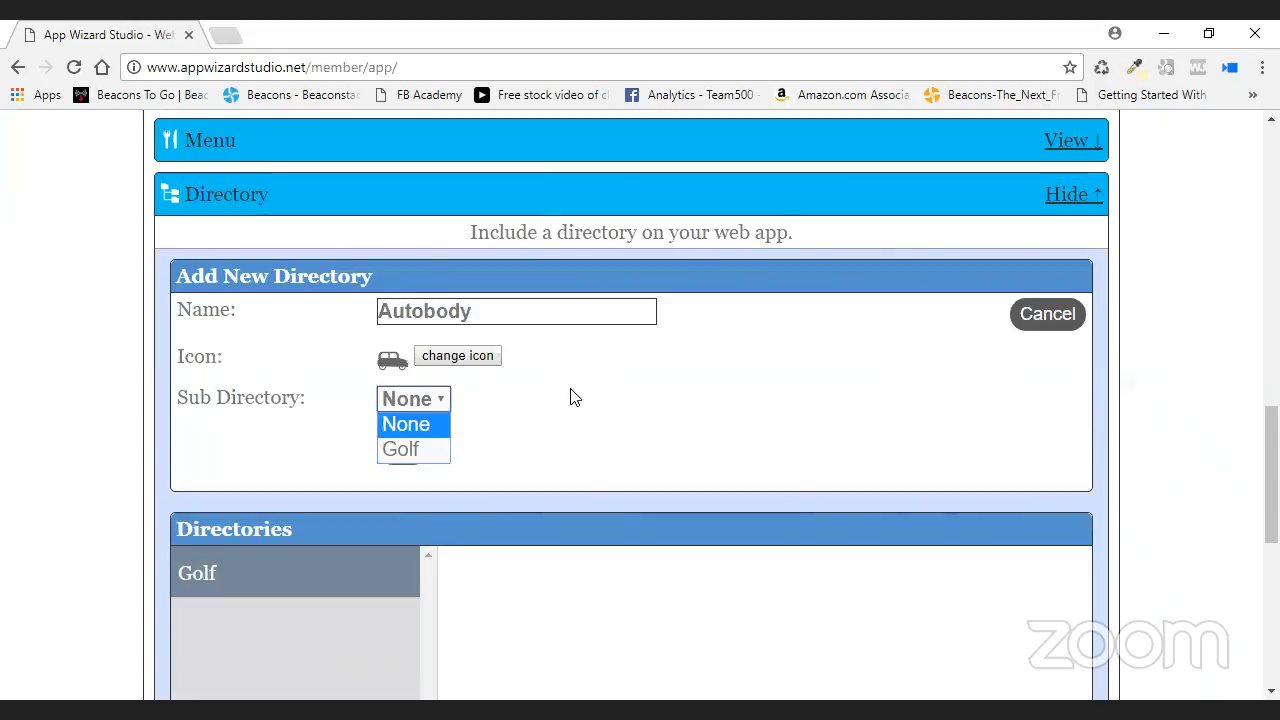
pyautogui.click(421, 427)
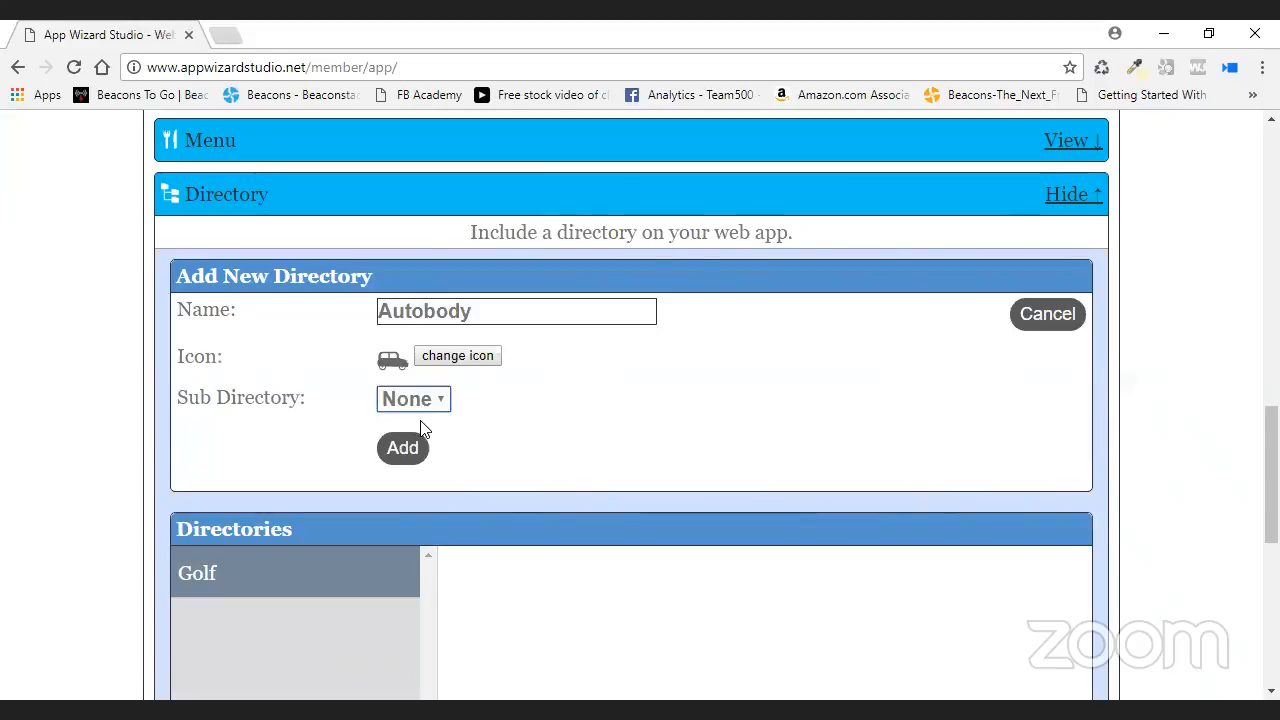
pyautogui.press('Tab')
pyautogui.press('Return')
# - Open the Autobody directory and begin a new directory listing
pyautogui.scroll(-2, 846, 383)
pyautogui.click(269, 268)
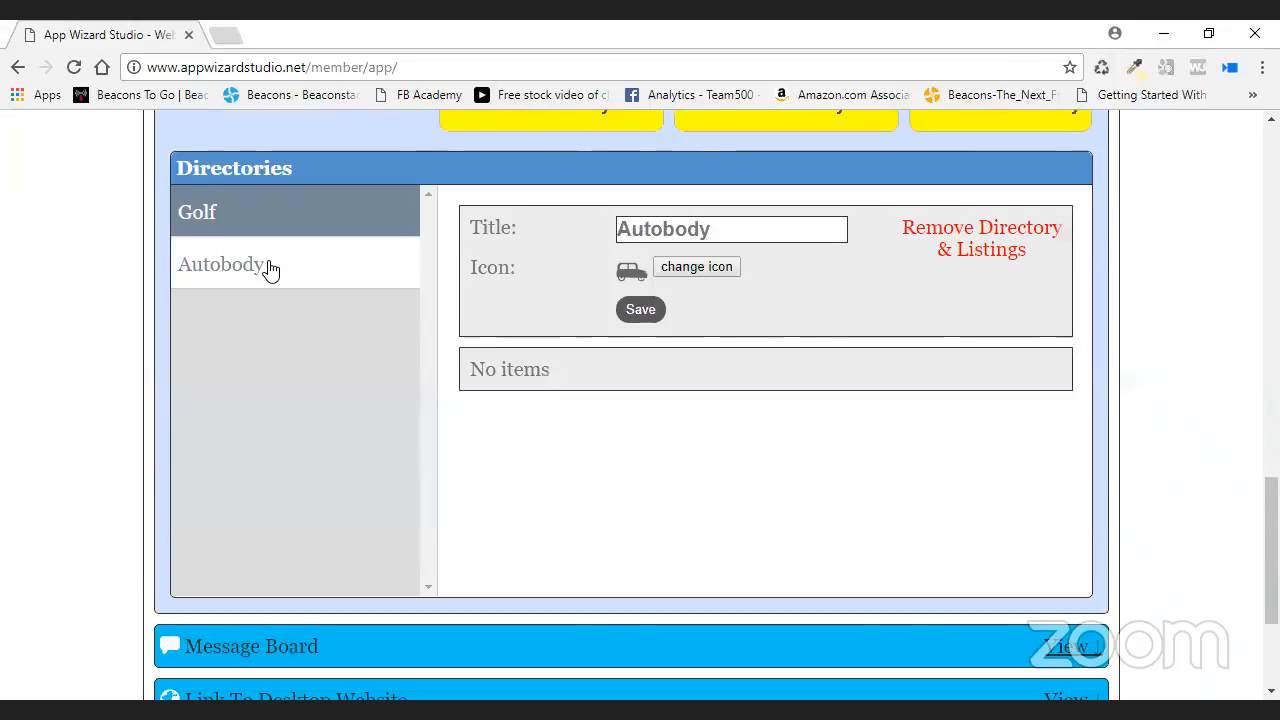
pyautogui.scroll(1, 934, 331)
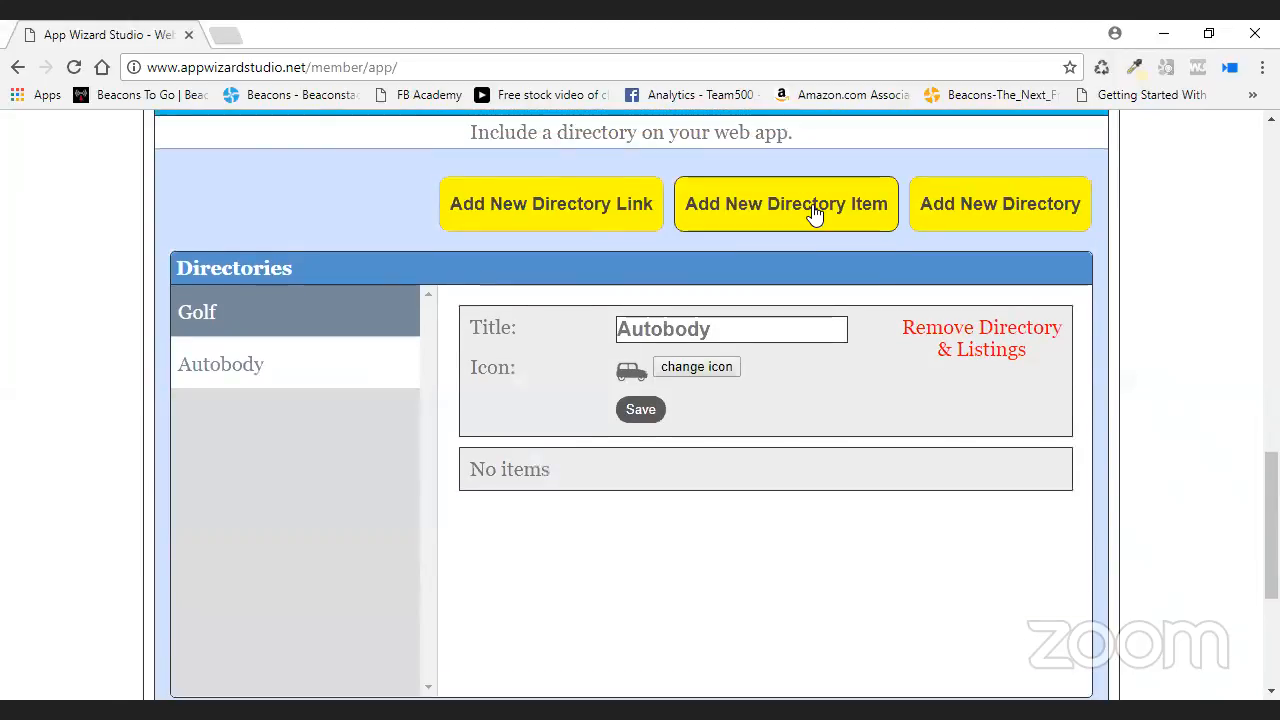
pyautogui.click(815, 213)
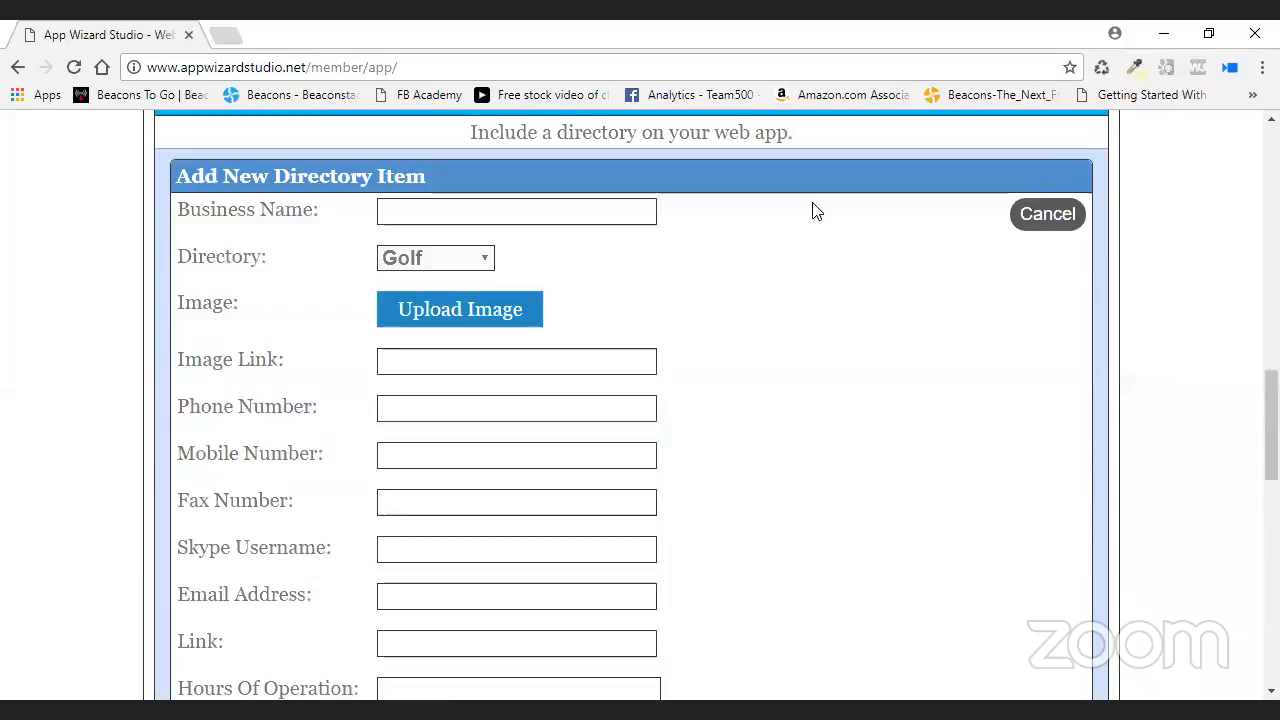
# - Name the listing 'Autobody', file it under the Autobody directory, and upload youzign.jpg
pyautogui.click(520, 211)
pyautogui.write('Autob')
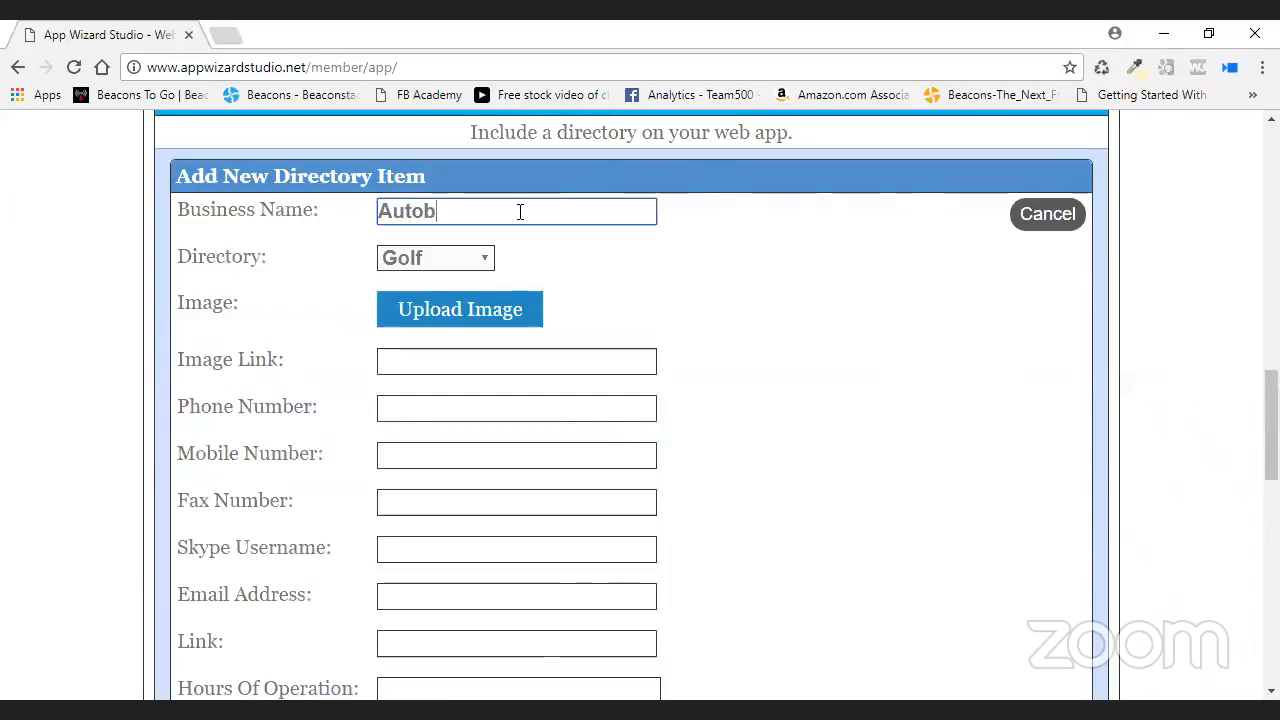
pyautogui.write('ody')
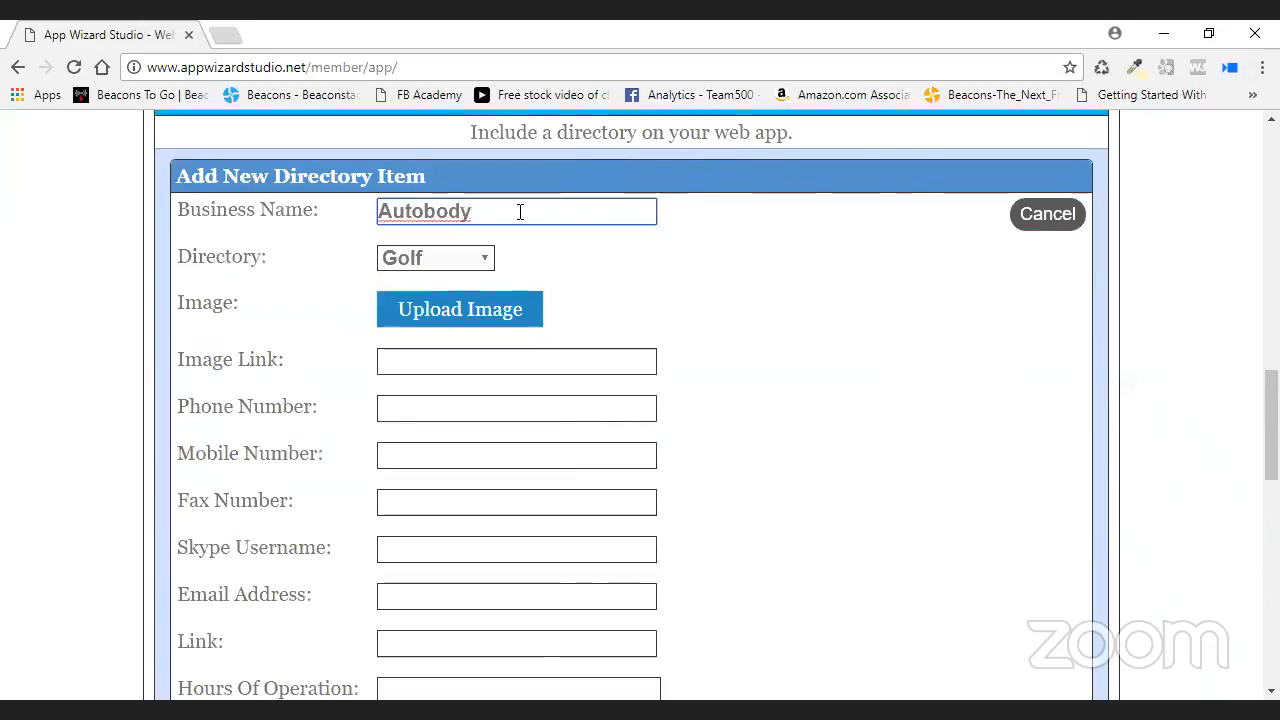
pyautogui.click(480, 258)
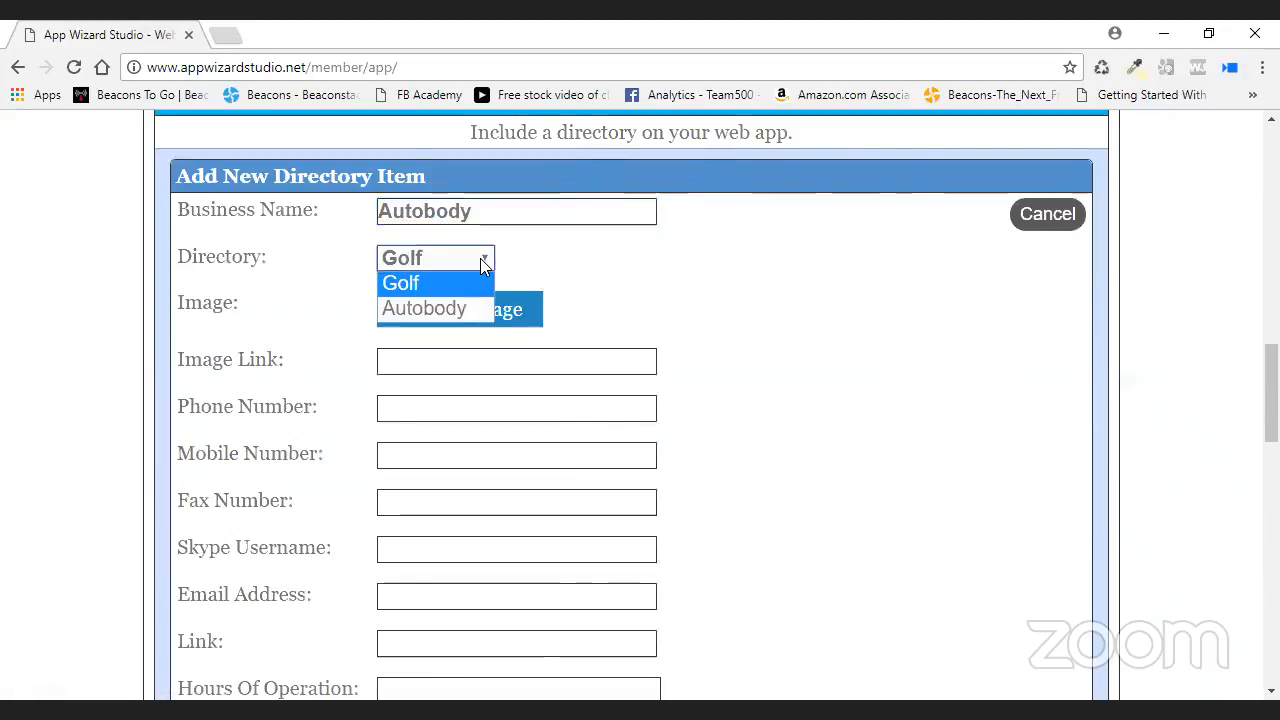
pyautogui.click(396, 310)
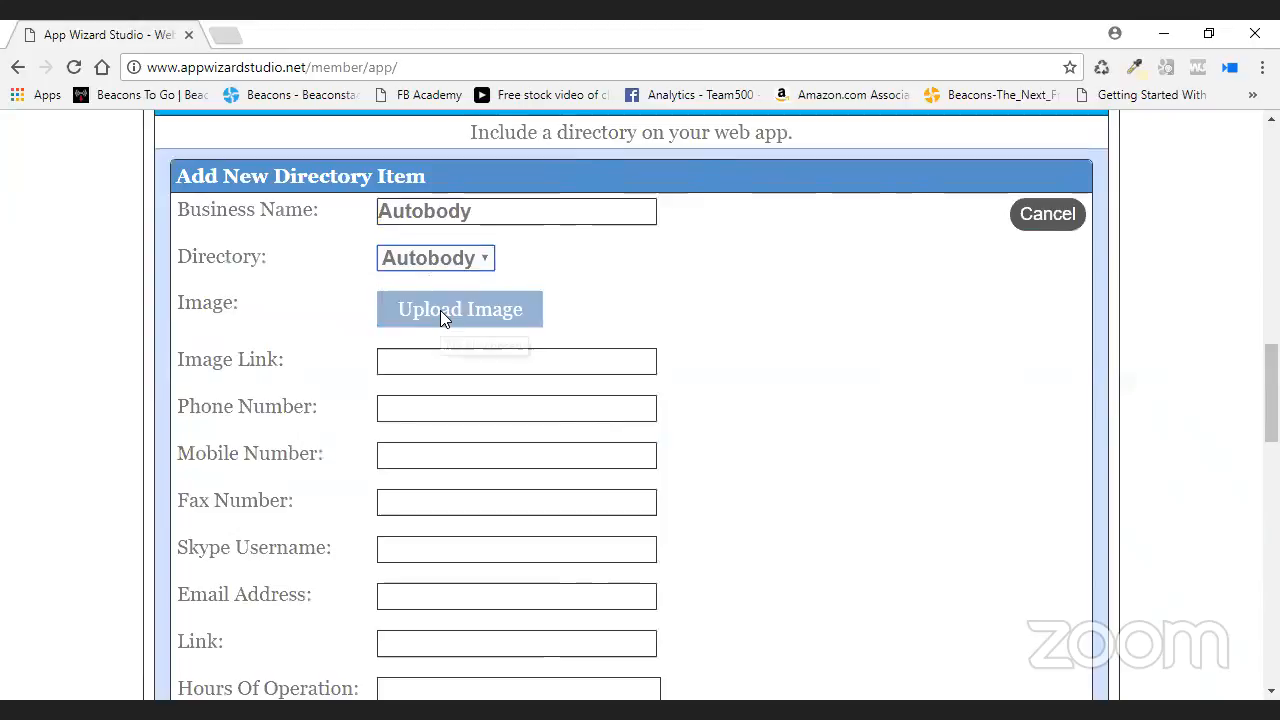
pyautogui.click(440, 310)
pyautogui.scroll(-10, 654, 269)
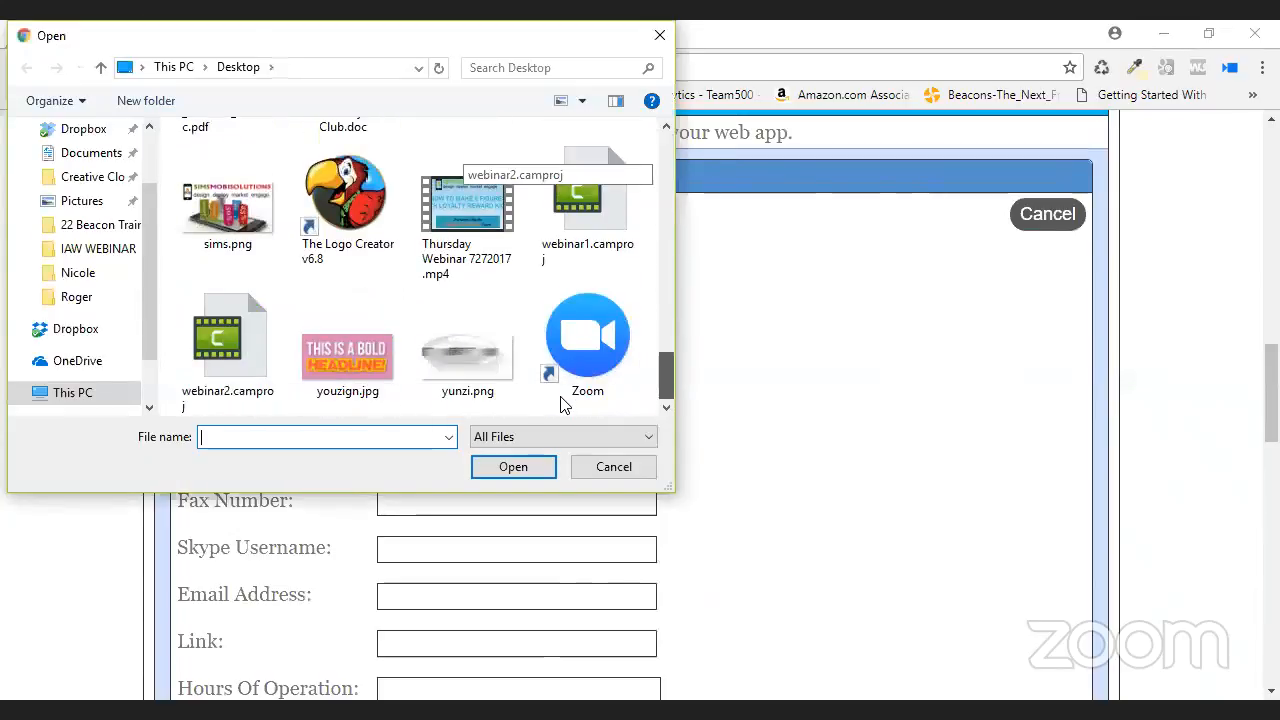
pyautogui.click(348, 350)
pyautogui.click(512, 467)
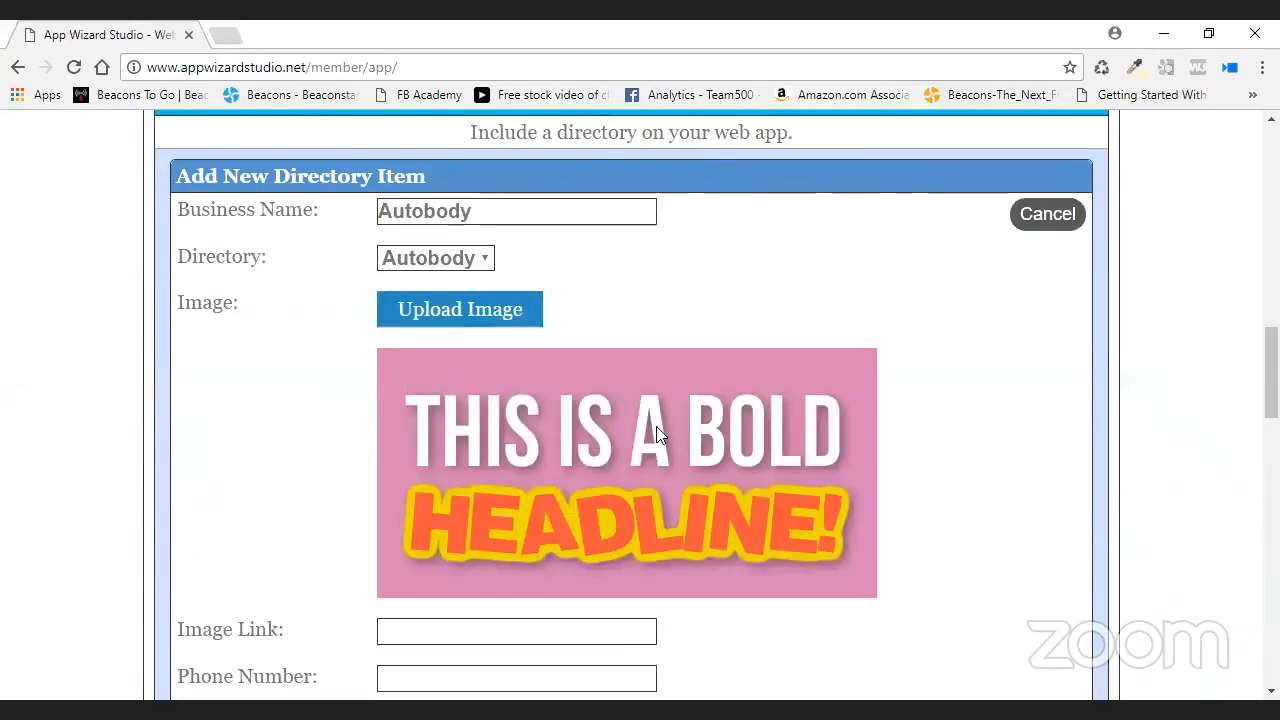
pyautogui.scroll(-2, 660, 424)
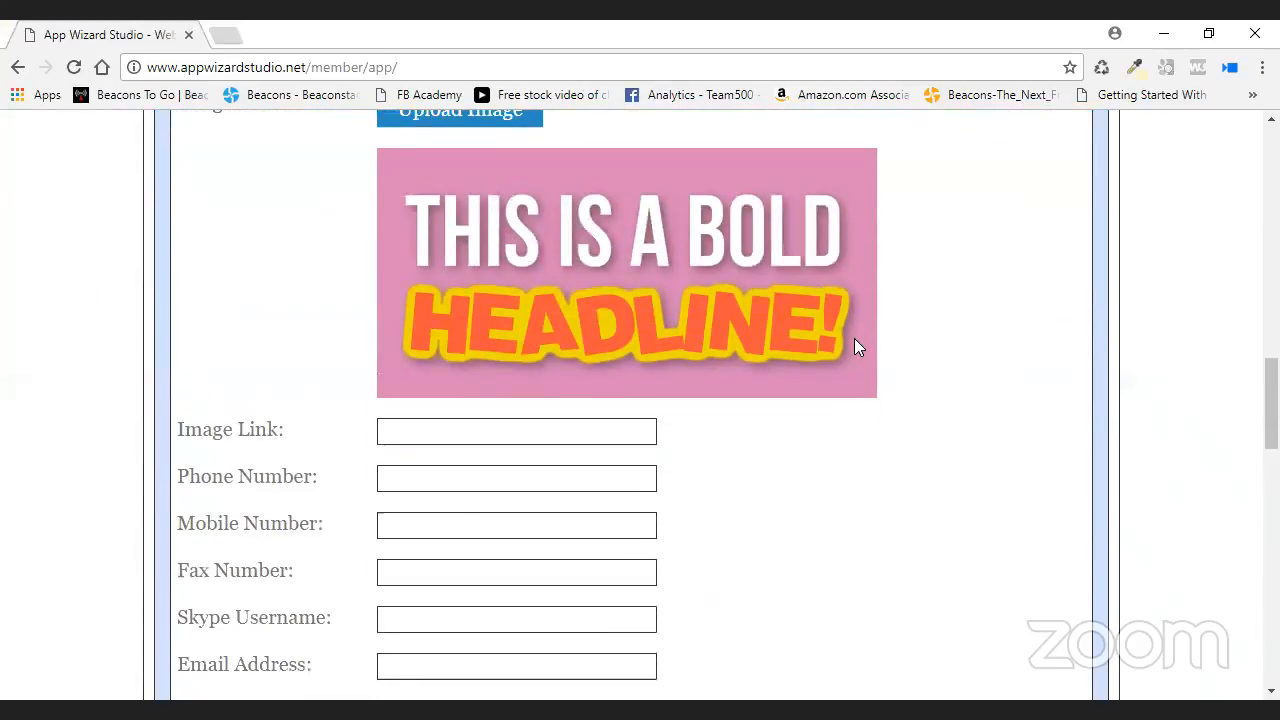
pyautogui.click(512, 438)
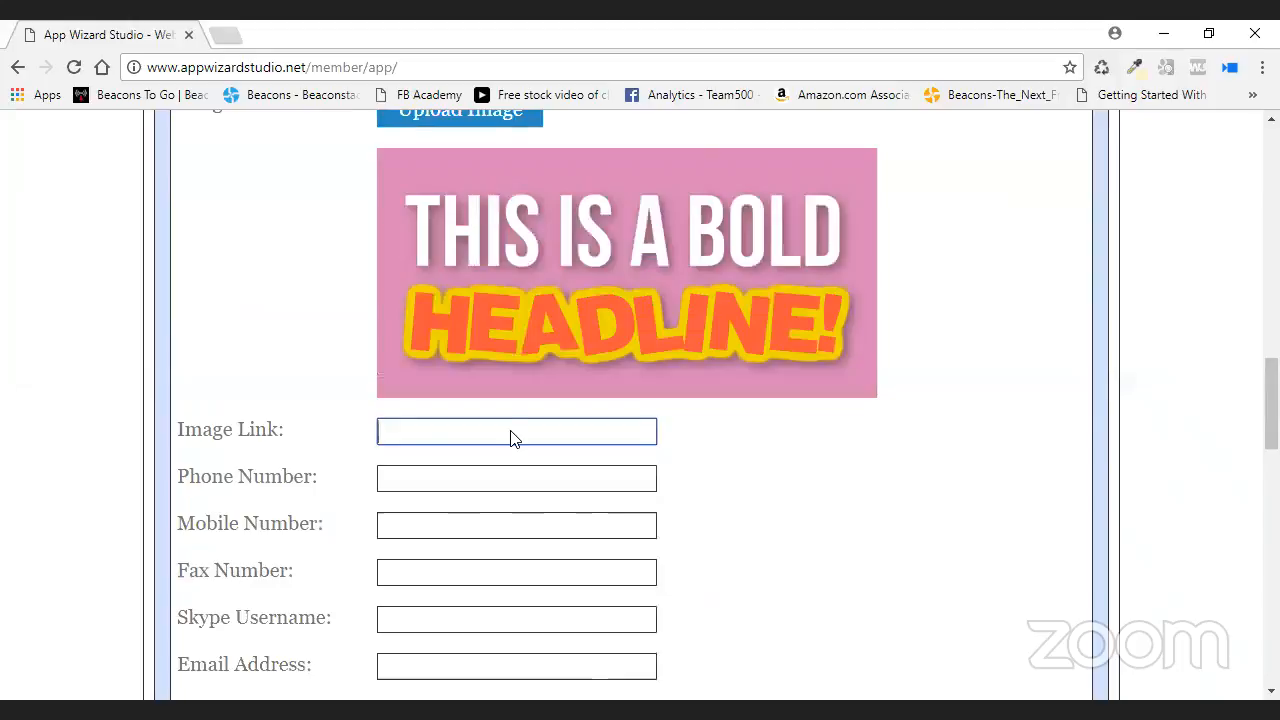
pyautogui.write('http://1tap.mobi/autobodydir')
pyautogui.click(490, 476)
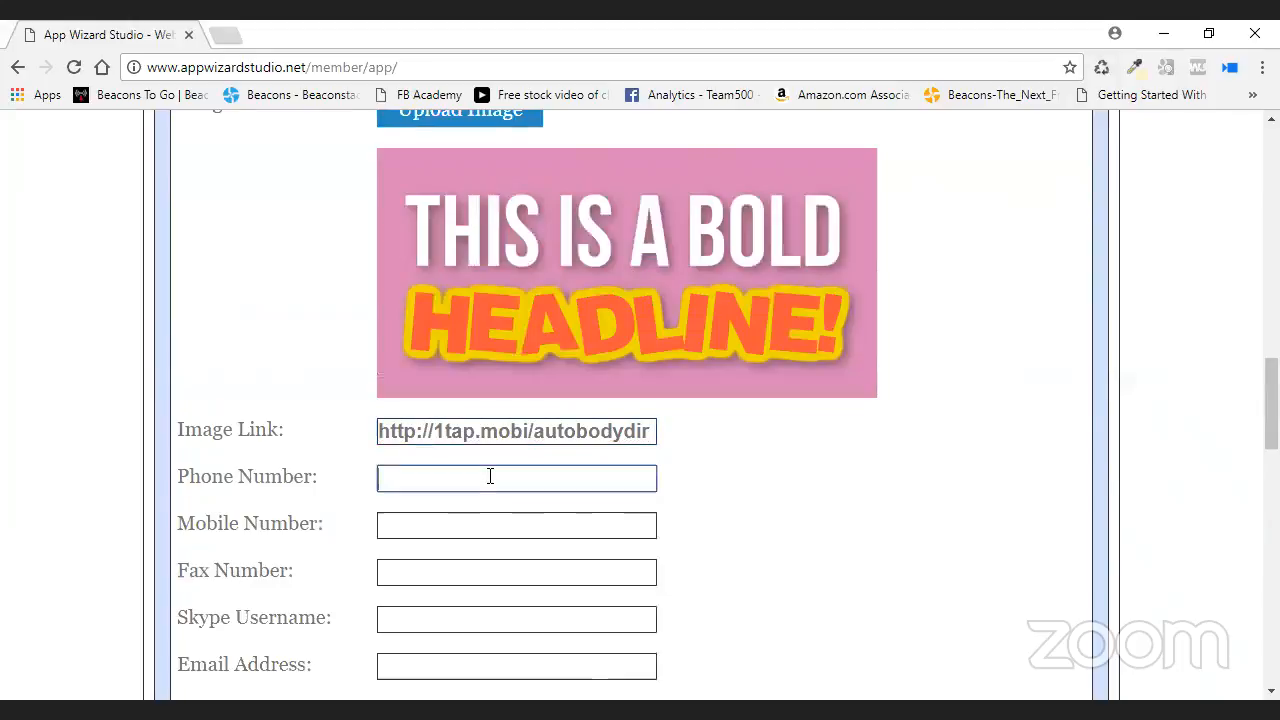
pyautogui.write('555-555-1212')
pyautogui.scroll(-3, 617, 491)
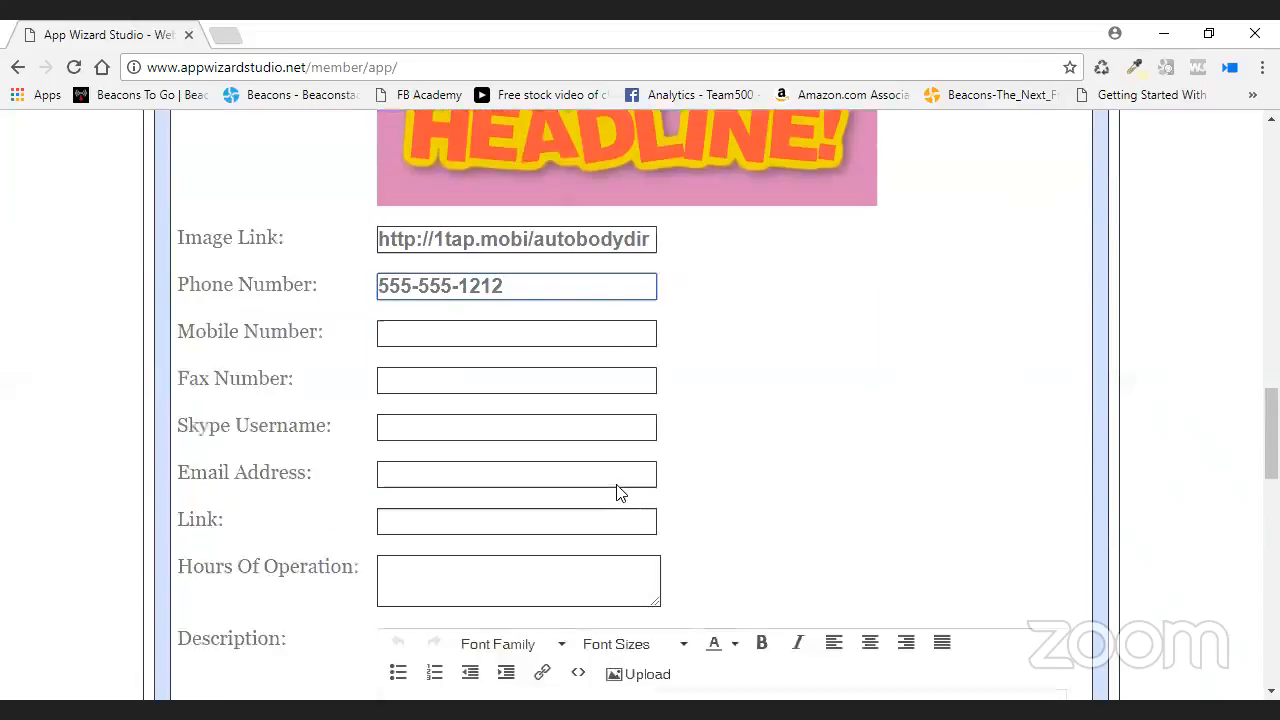
pyautogui.scroll(-4, 728, 342)
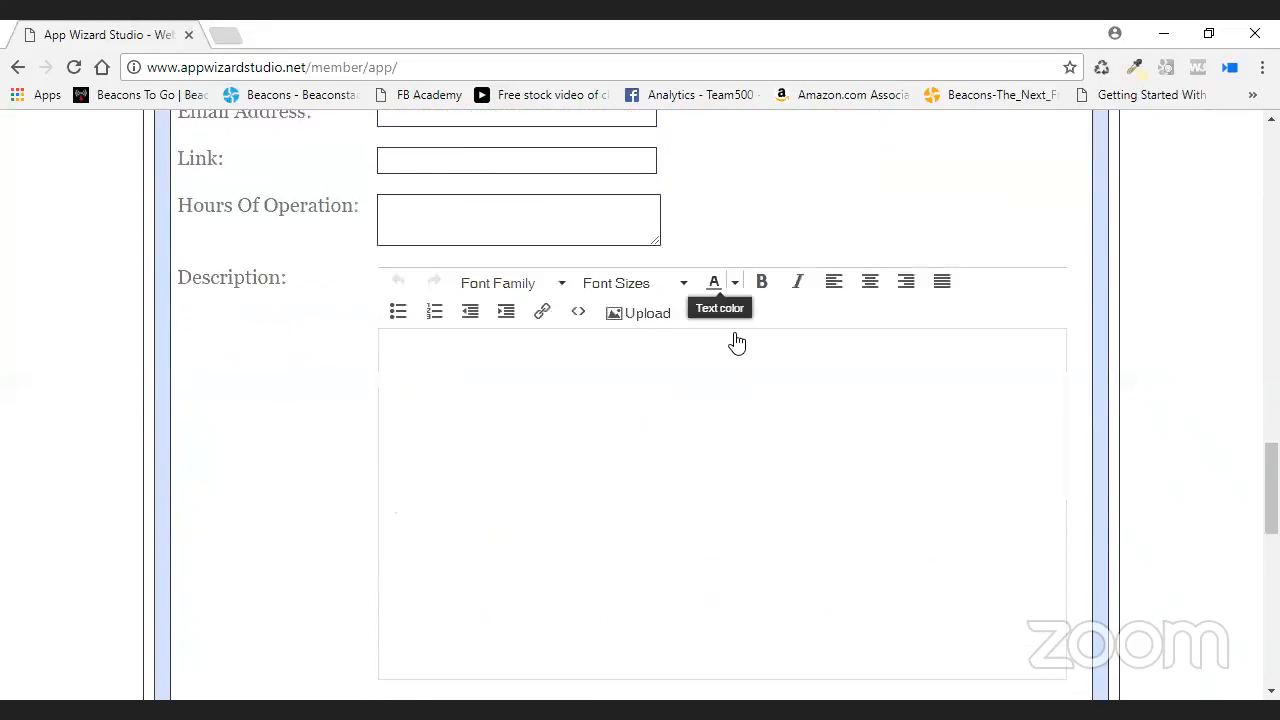
pyautogui.scroll(-2, 734, 342)
pyautogui.click(410, 467)
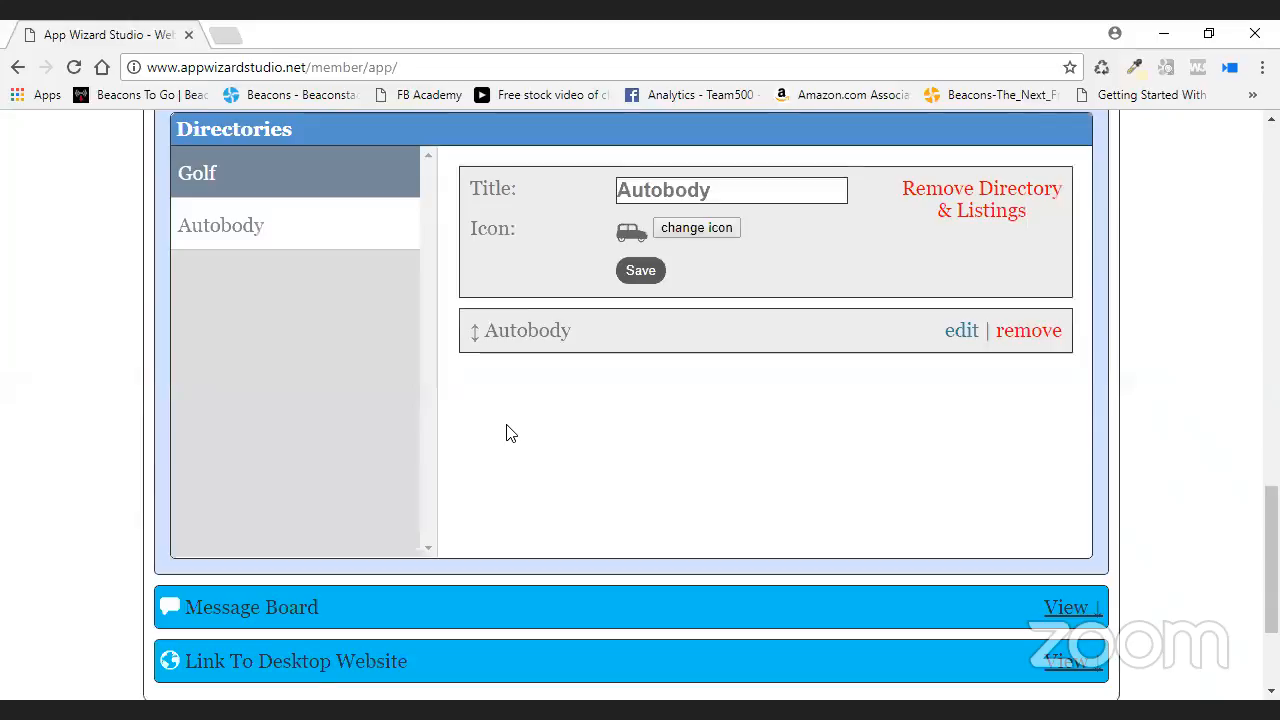
# - Show the Autobody directory's listings, then open the Training Dir Home Page editor
pyautogui.click(226, 228)
pyautogui.scroll(4, 228, 230)
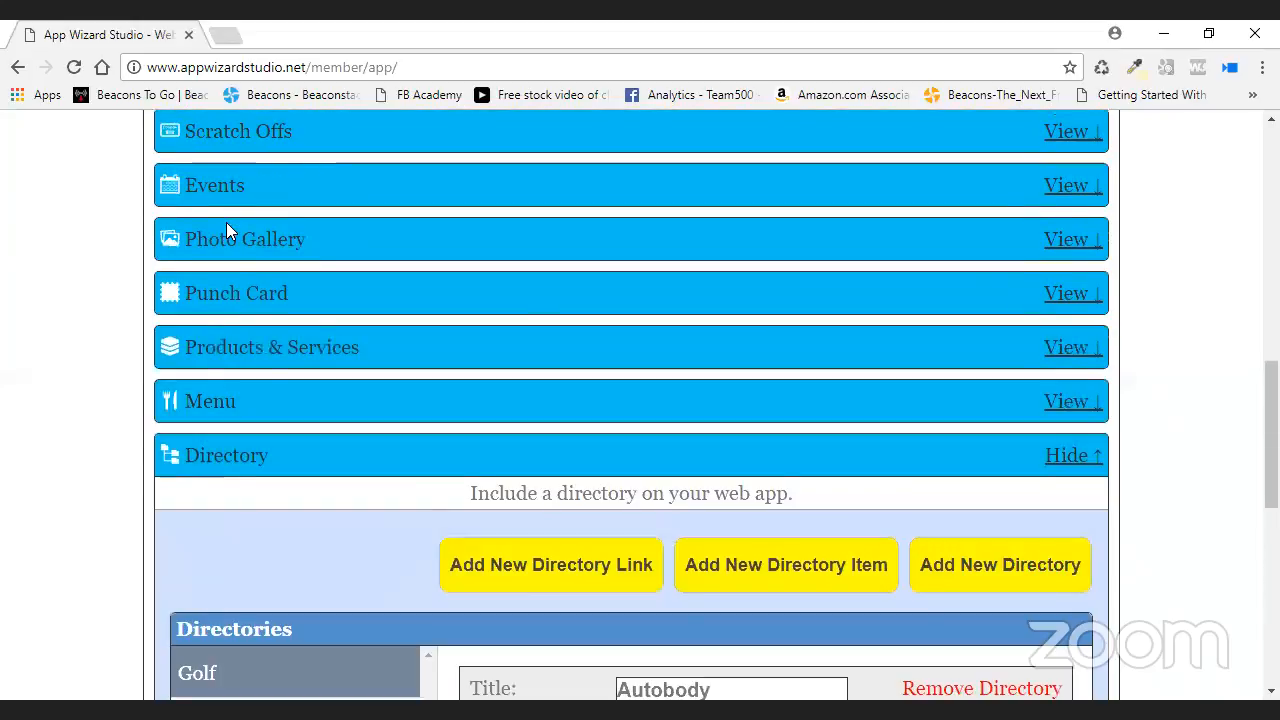
pyautogui.scroll(-1, 226, 230)
pyautogui.scroll(4, 1186, 457)
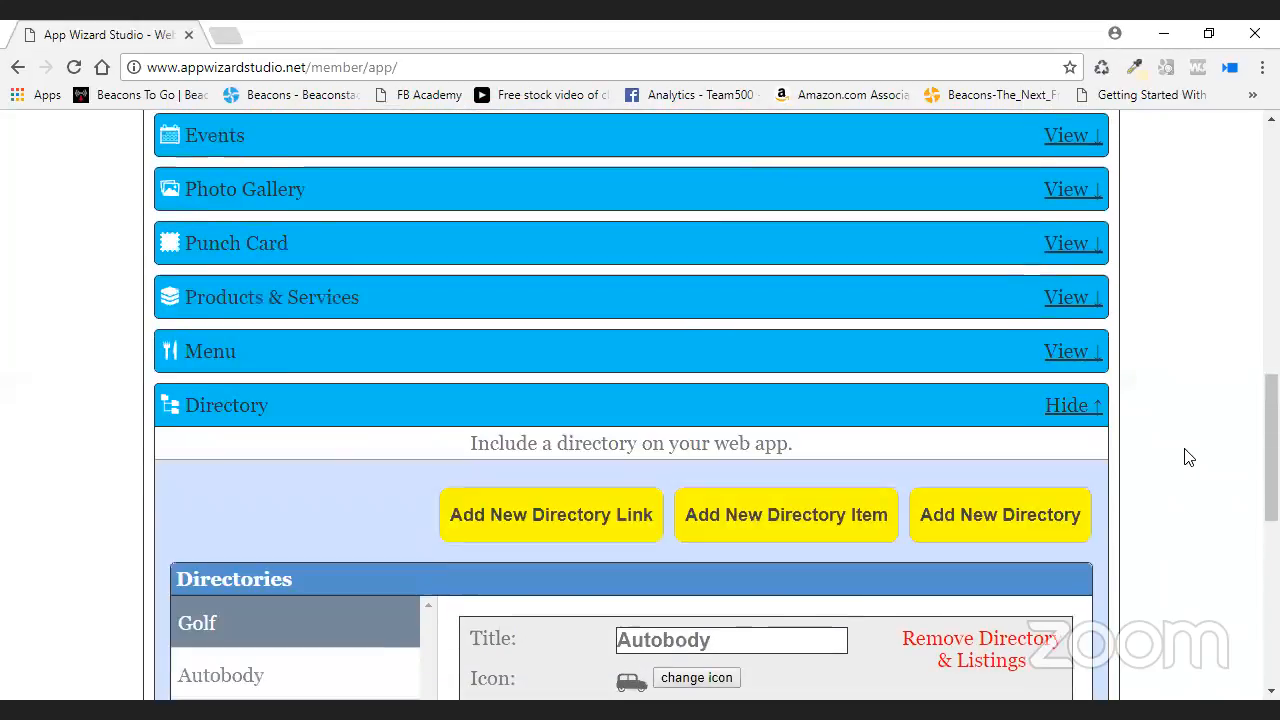
pyautogui.scroll(5, 1186, 457)
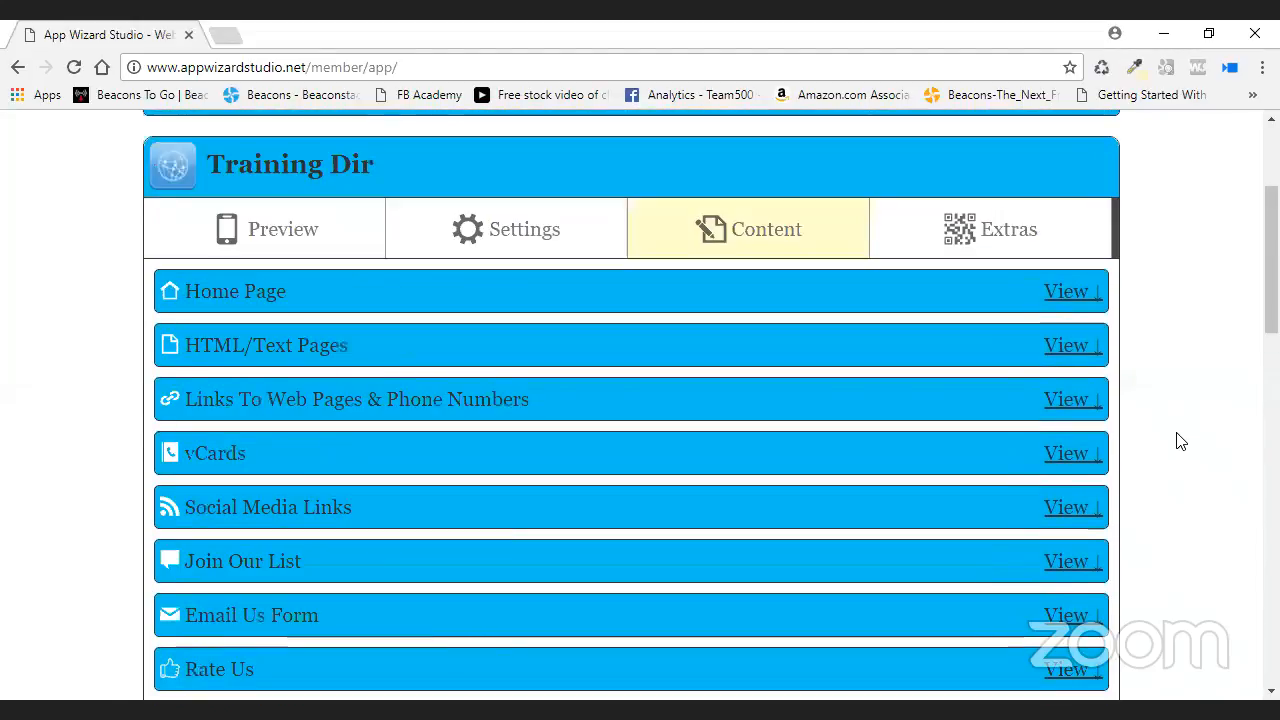
pyautogui.click(1066, 291)
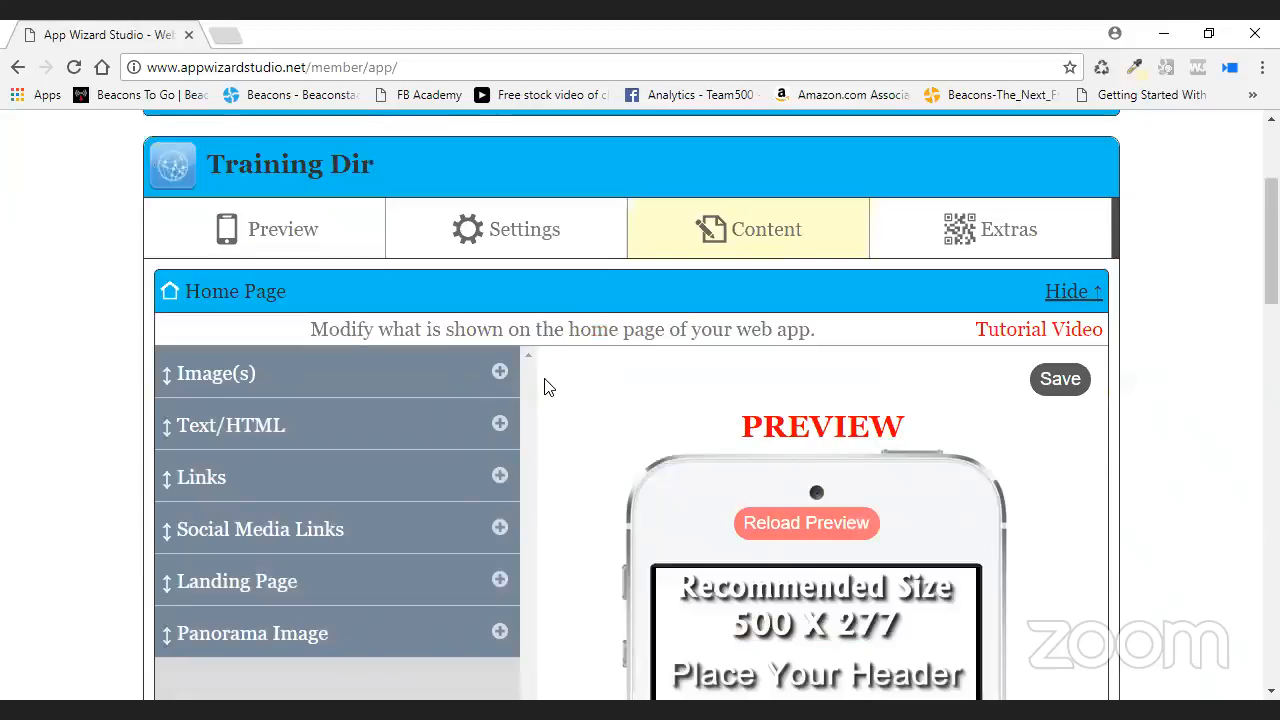
# - Set the home page Autobody link's Show option to No and save
pyautogui.click(512, 477)
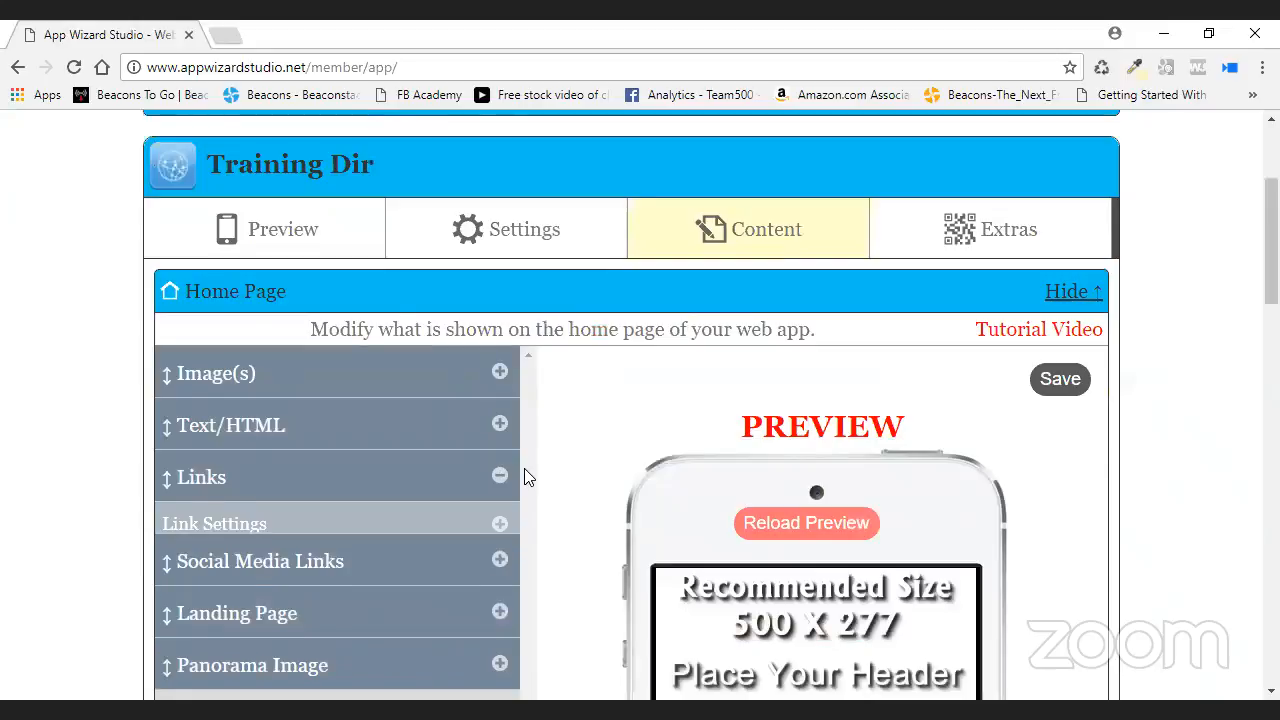
pyautogui.scroll(-5, 428, 474)
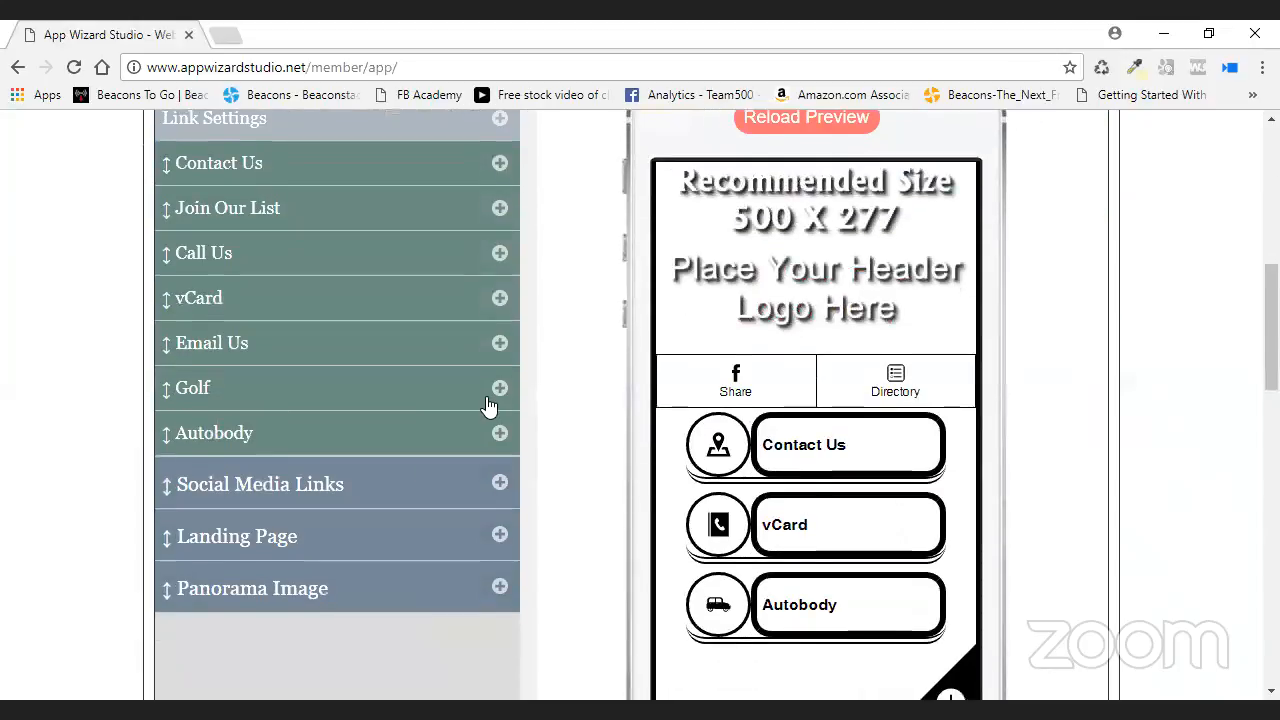
pyautogui.click(500, 340)
pyautogui.click(358, 382)
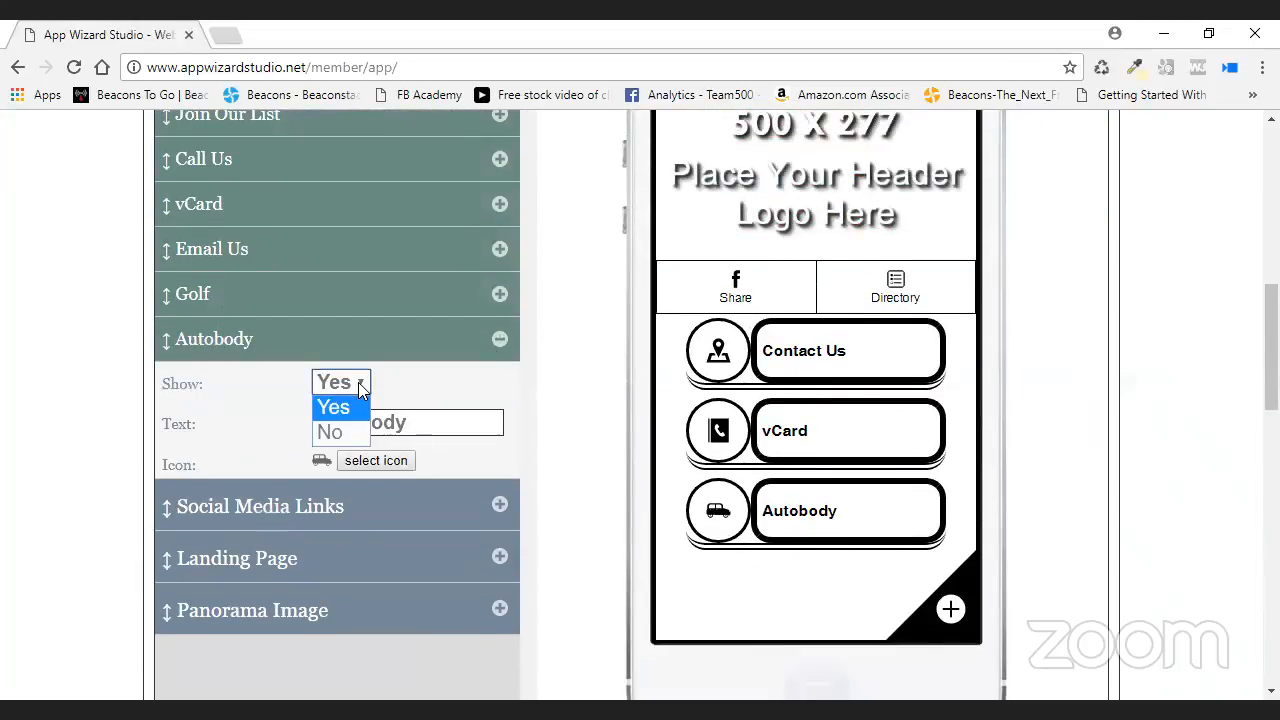
pyautogui.click(345, 431)
pyautogui.scroll(4, 1063, 397)
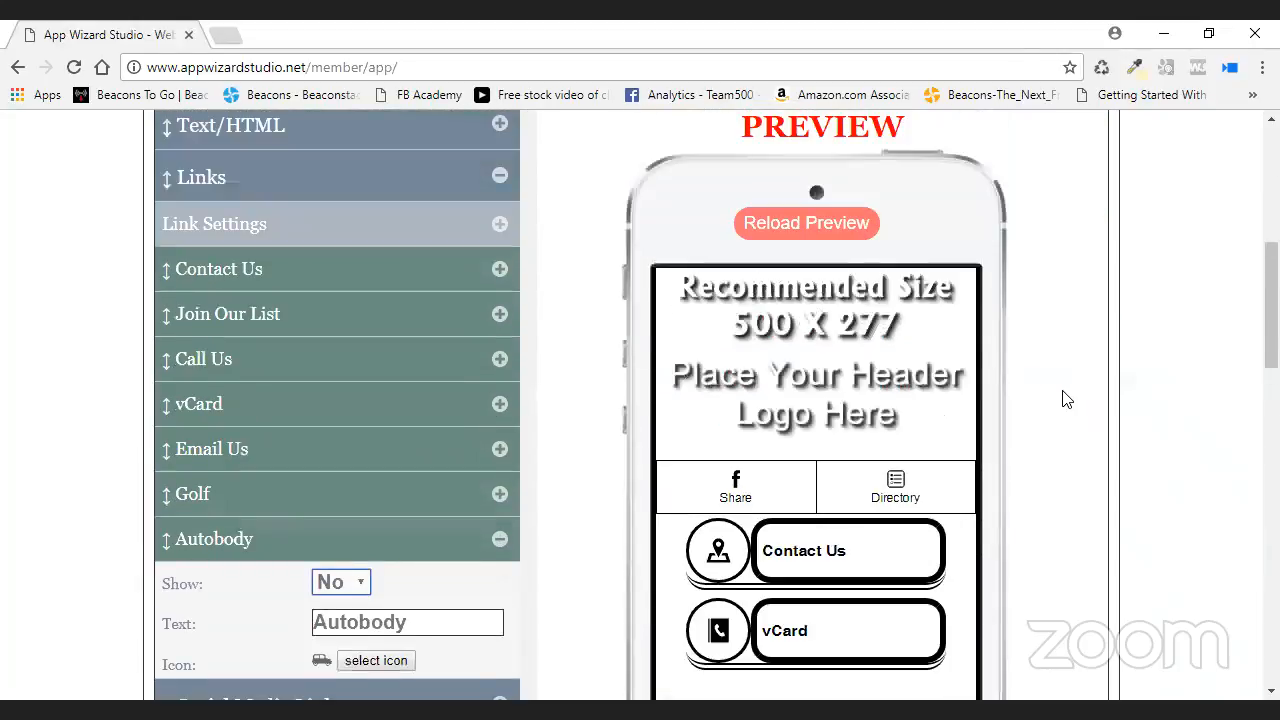
pyautogui.click(1059, 283)
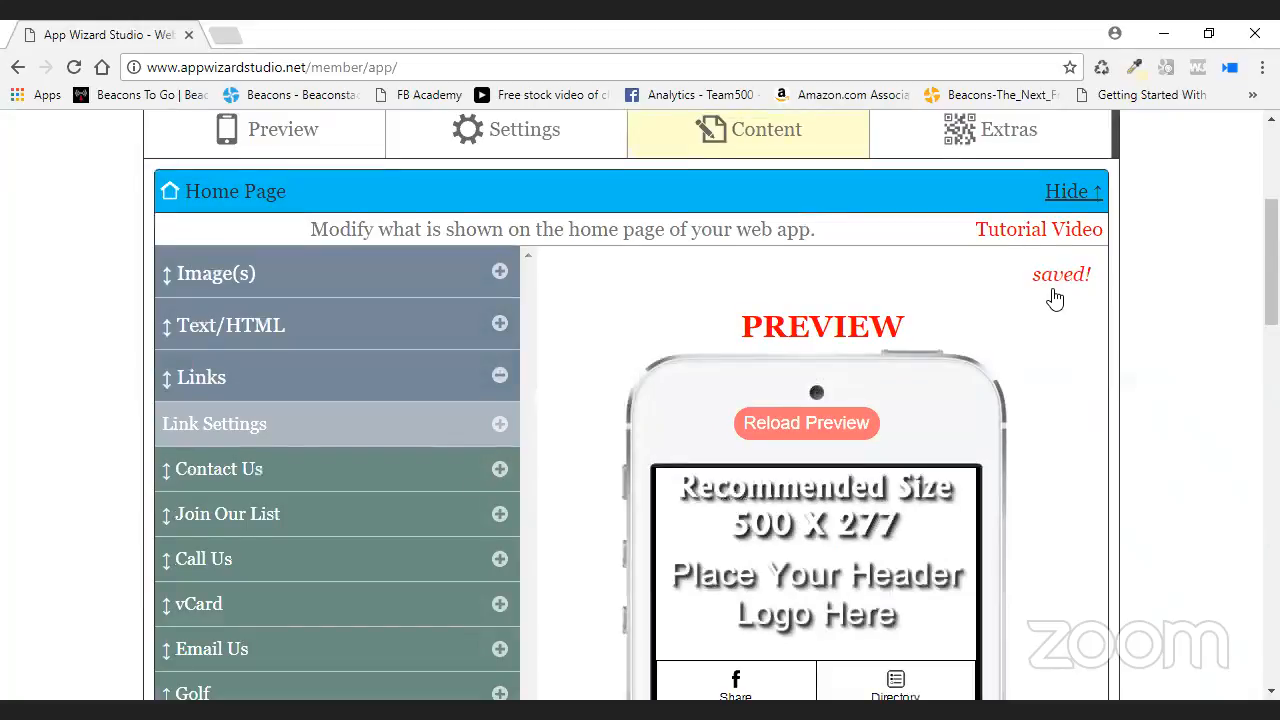
pyautogui.click(286, 134)
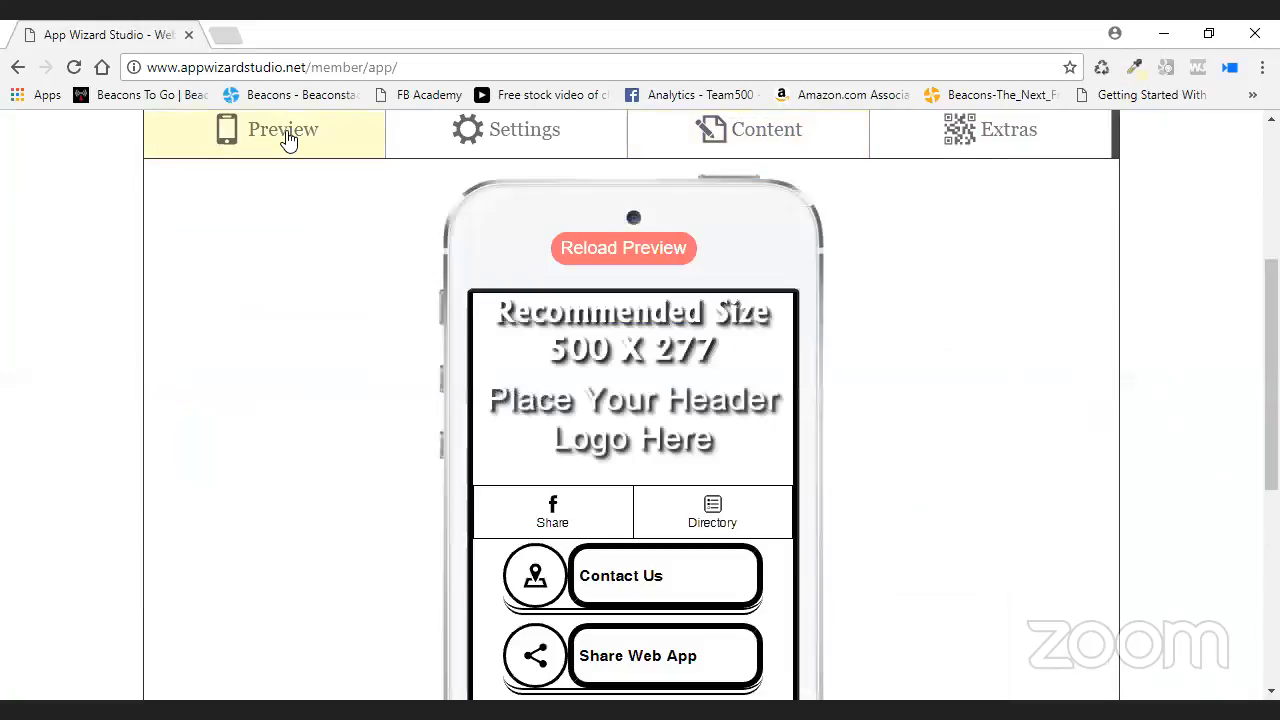
# - Reload the preview and confirm the Directory slide menu lists Home, Golf and Autobody
pyautogui.click(703, 528)
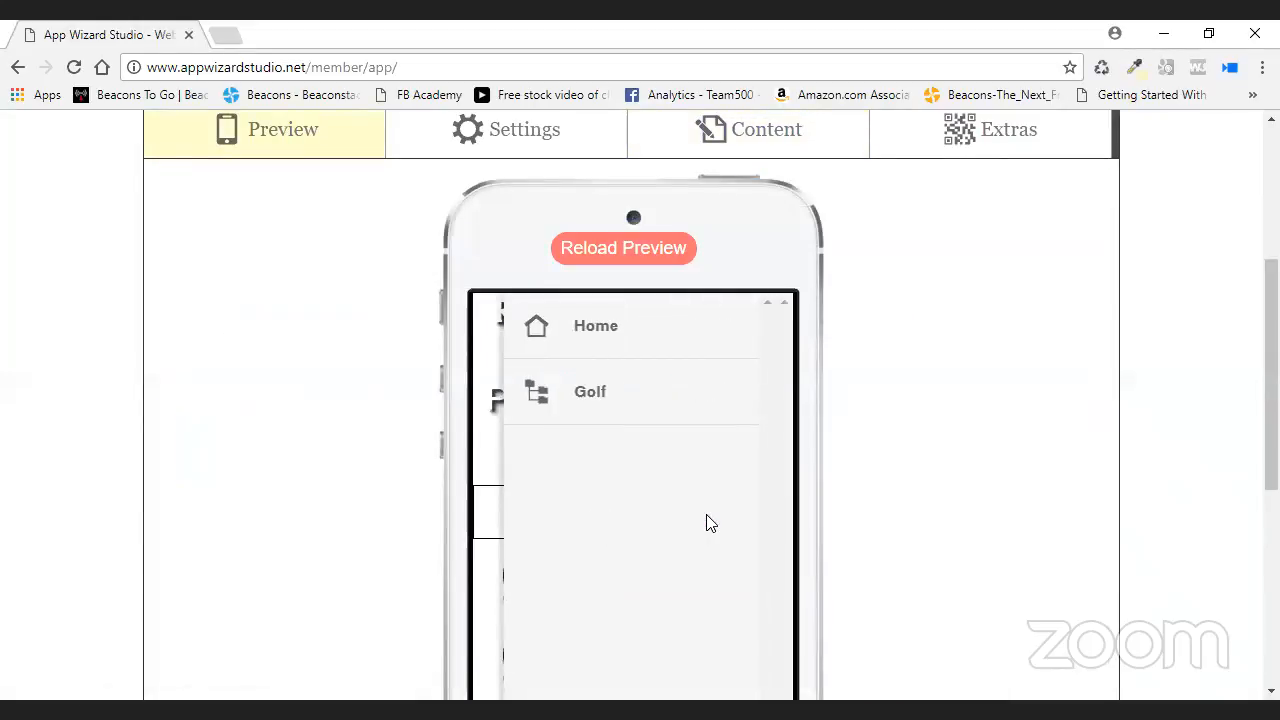
pyautogui.click(678, 258)
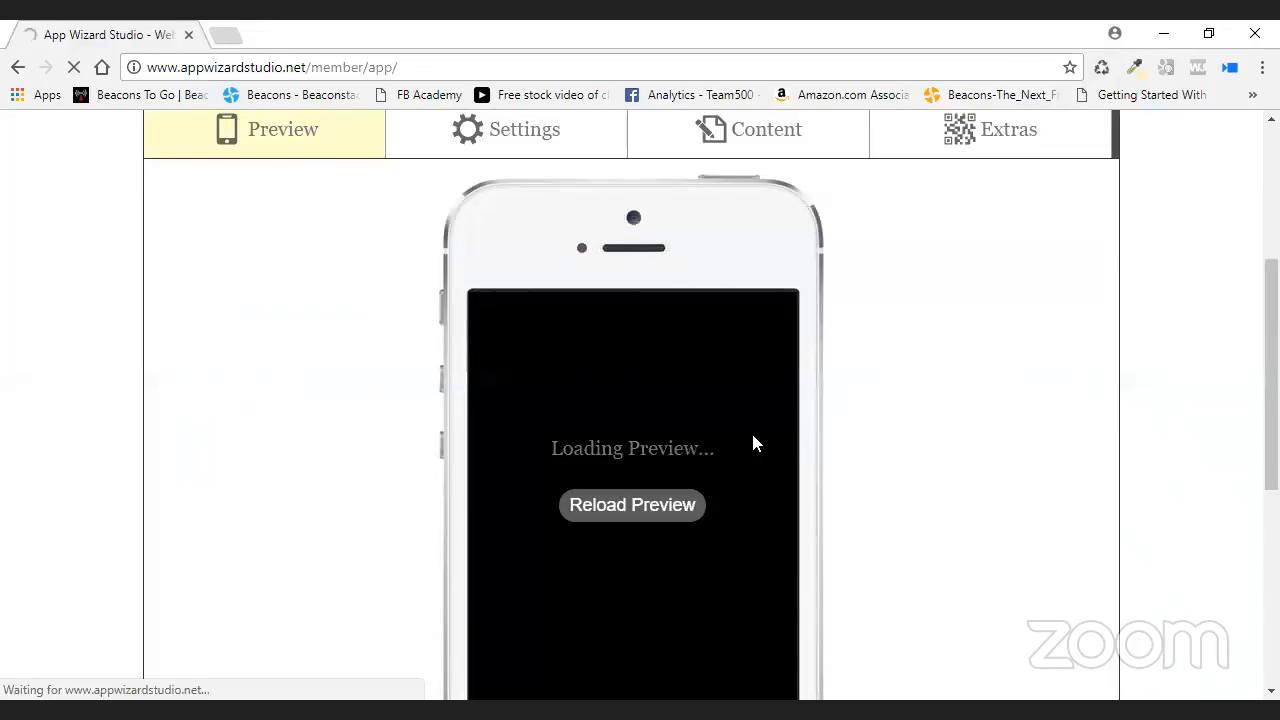
pyautogui.click(733, 515)
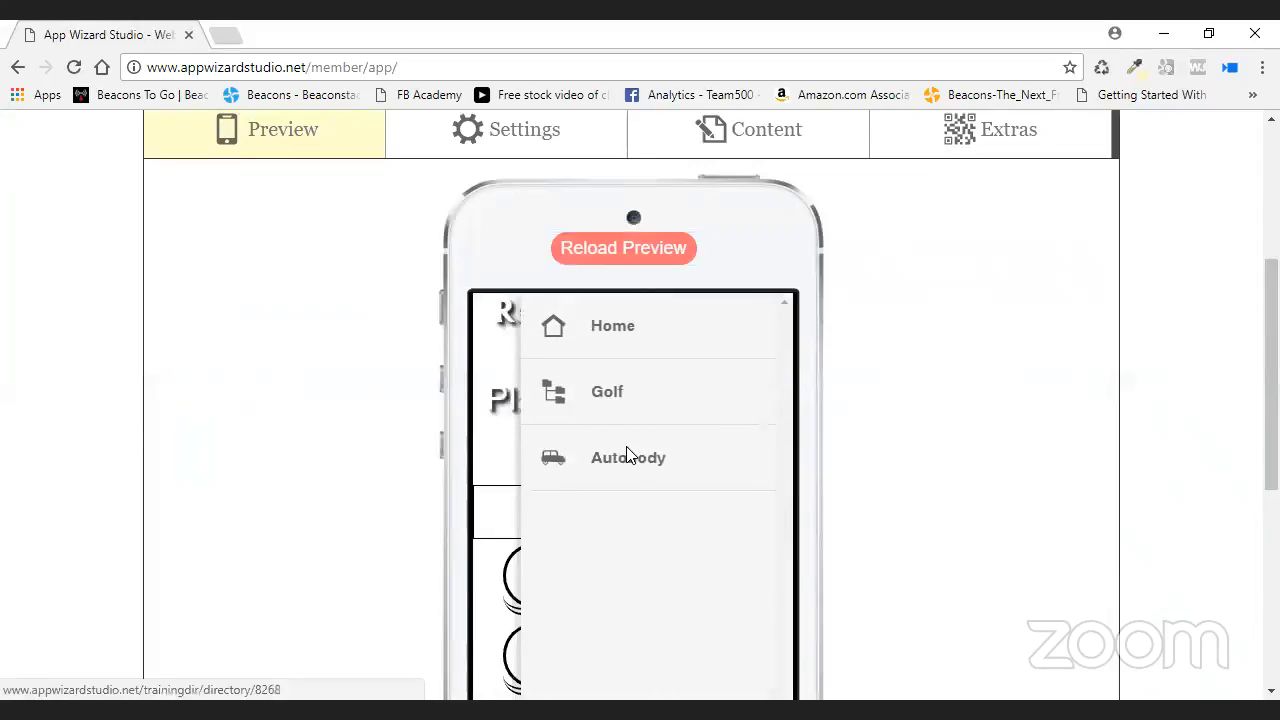
pyautogui.click(514, 138)
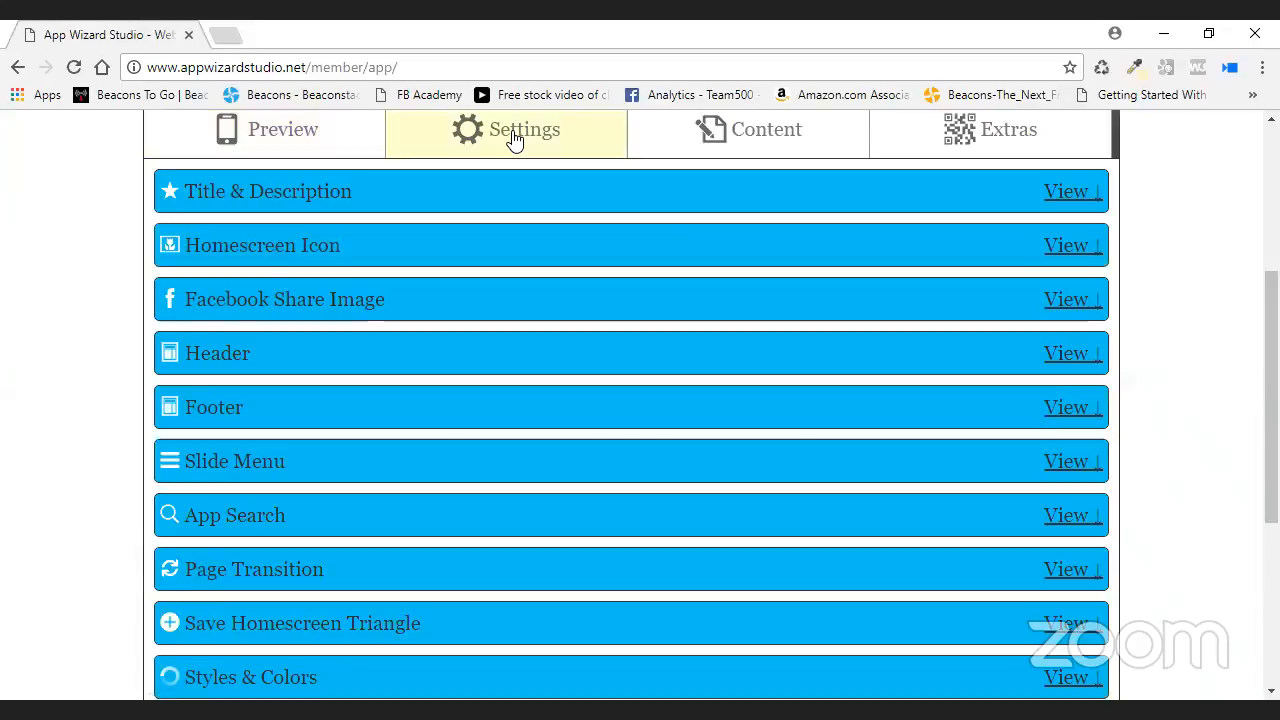
# - Drag Autobody above Golf in Slide Menu Links (Home, Autobody, Golf) and save
pyautogui.scroll(-1, 526, 434)
pyautogui.click(483, 371)
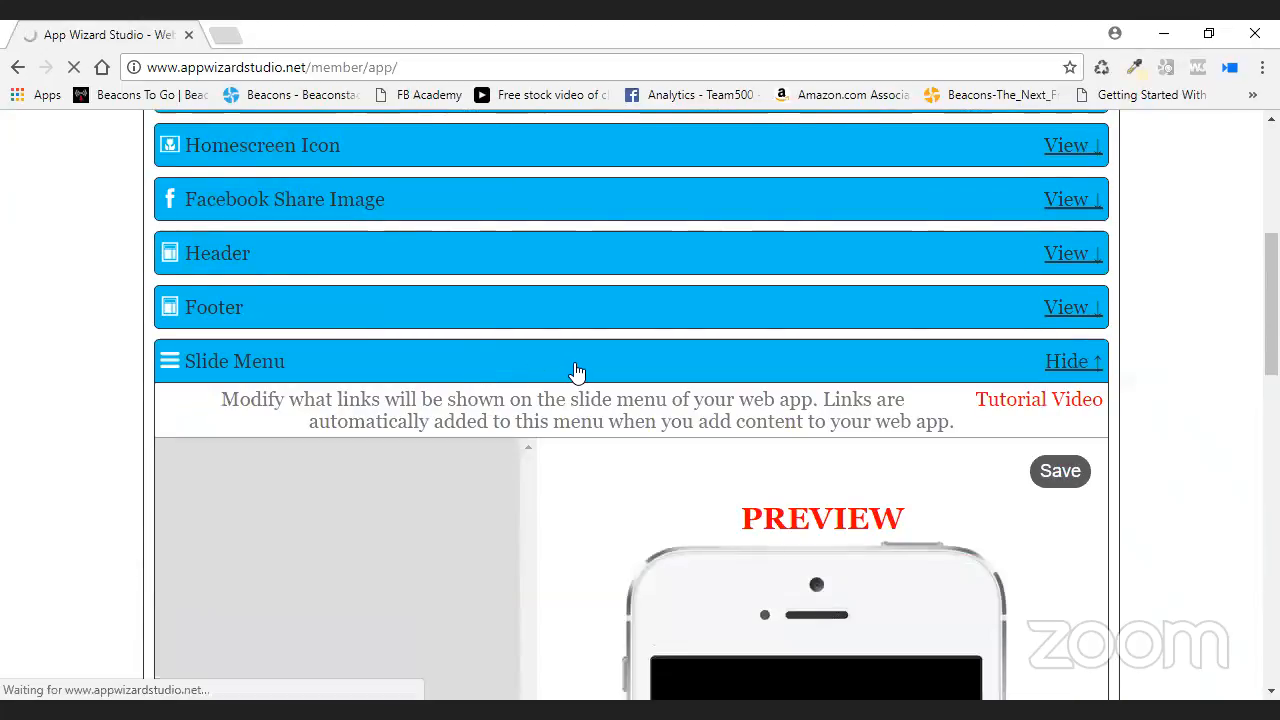
pyautogui.scroll(-1, 572, 373)
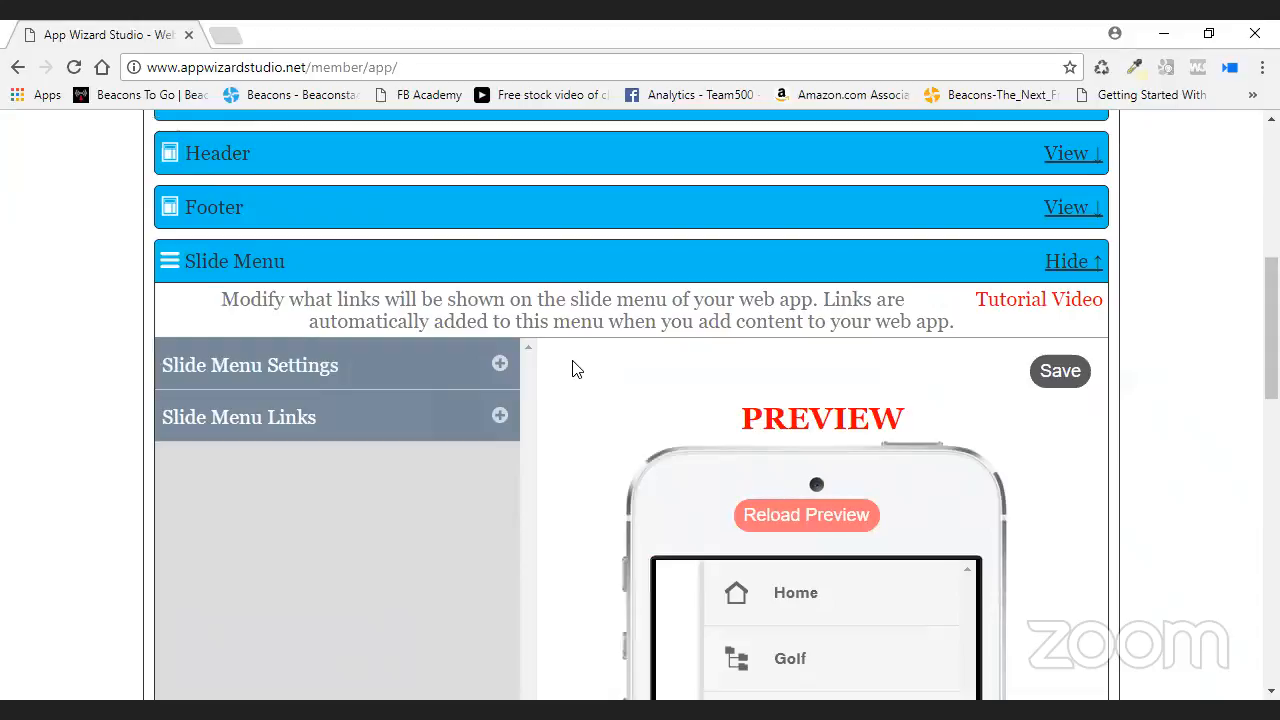
pyautogui.click(500, 415)
pyautogui.scroll(-1, 543, 415)
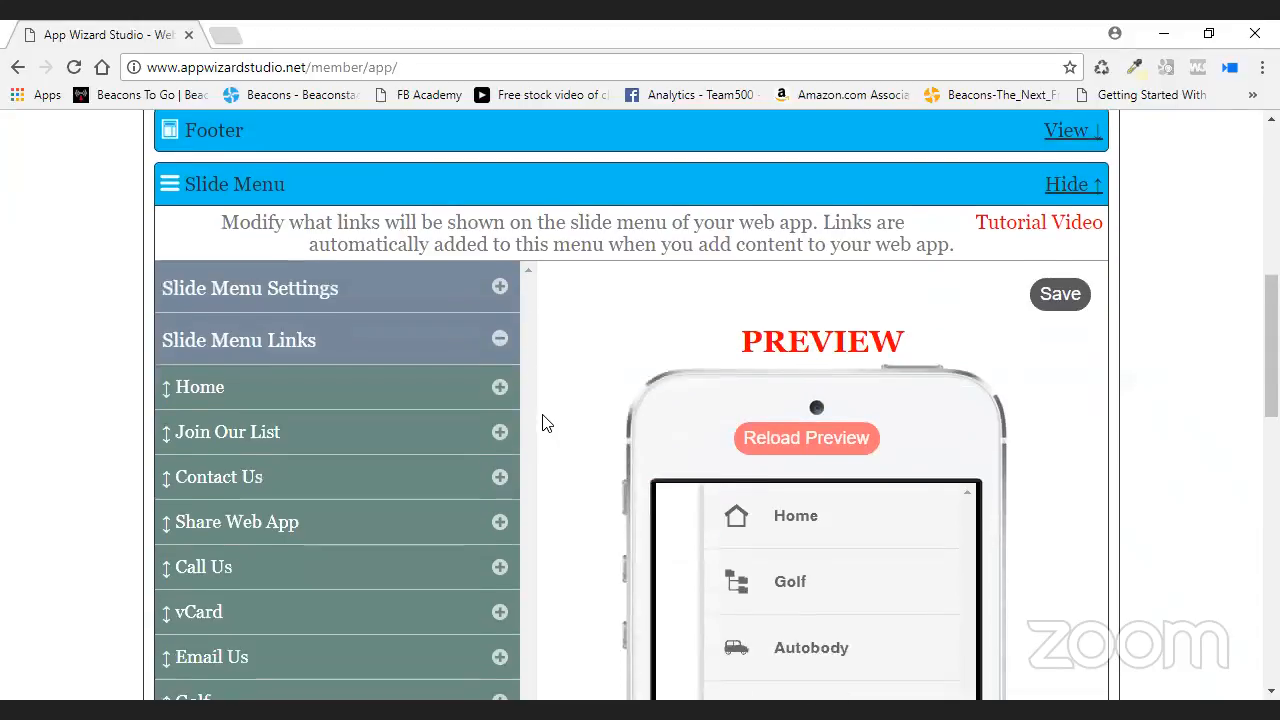
pyautogui.scroll(-3, 543, 424)
pyautogui.moveTo(312, 515); pyautogui.dragTo(397, 487)
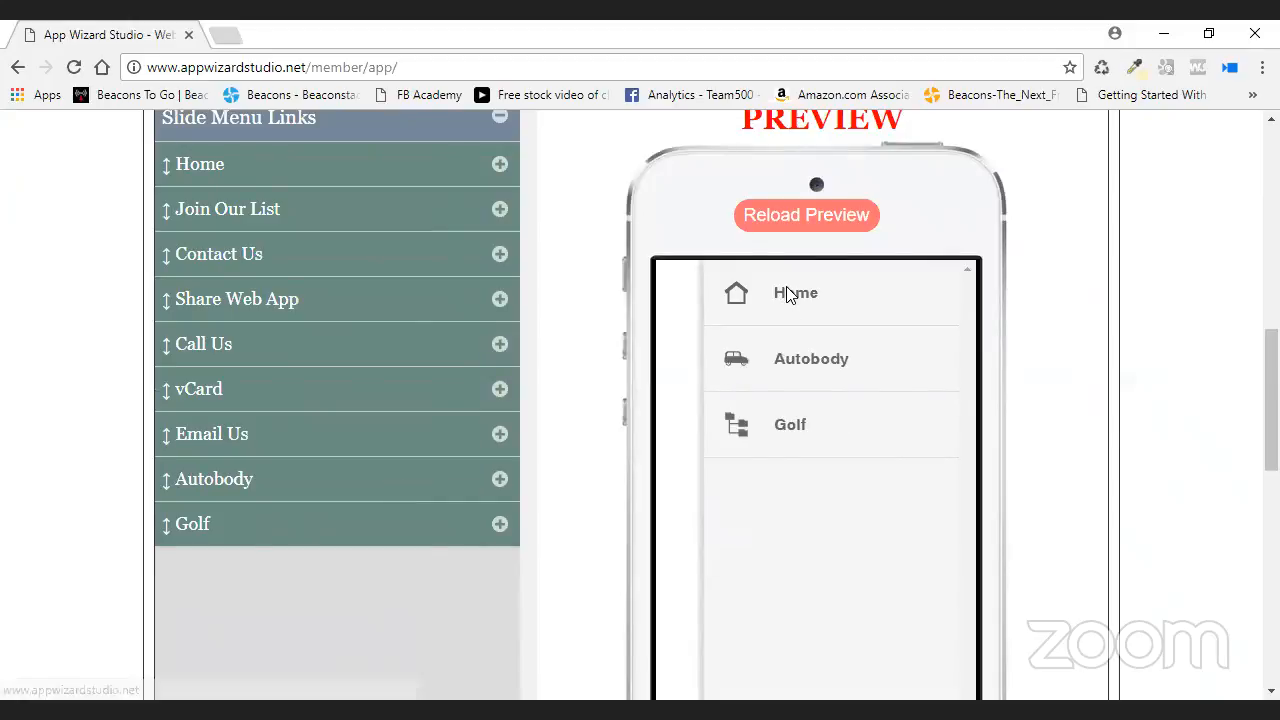
pyautogui.scroll(3, 1100, 434)
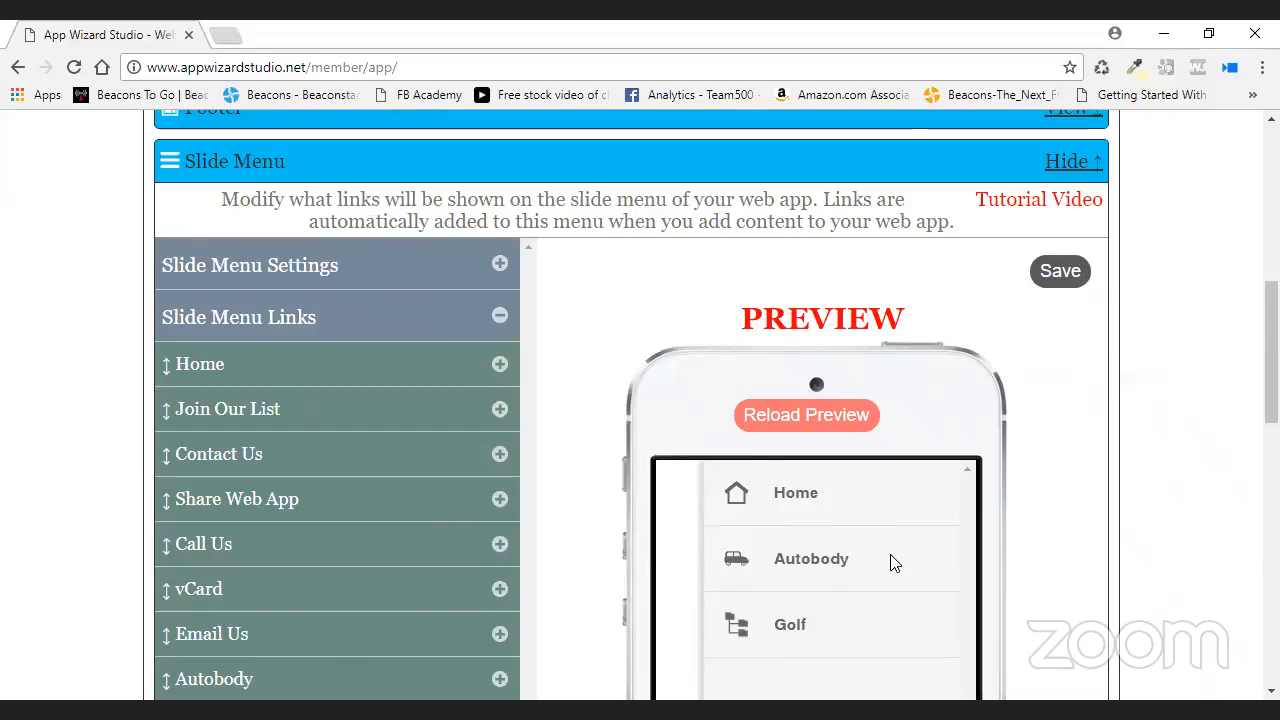
pyautogui.click(1062, 273)
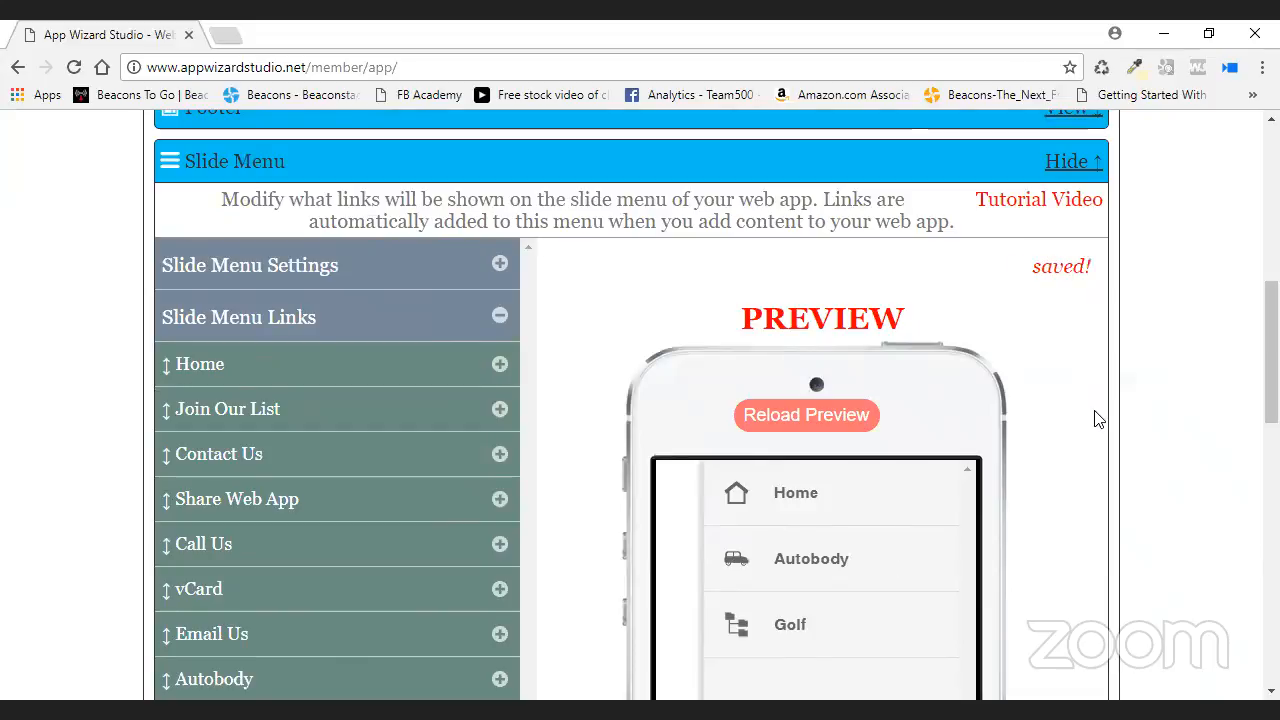
pyautogui.scroll(3, 1095, 420)
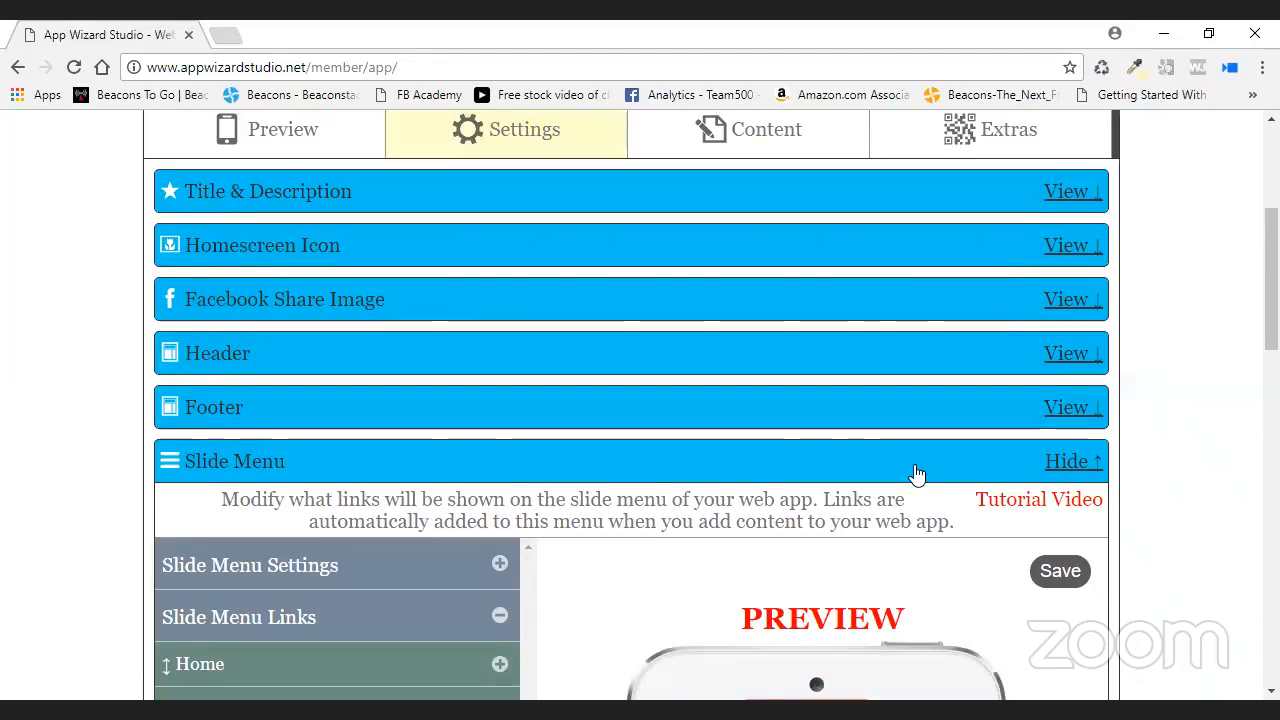
pyautogui.scroll(2, 916, 473)
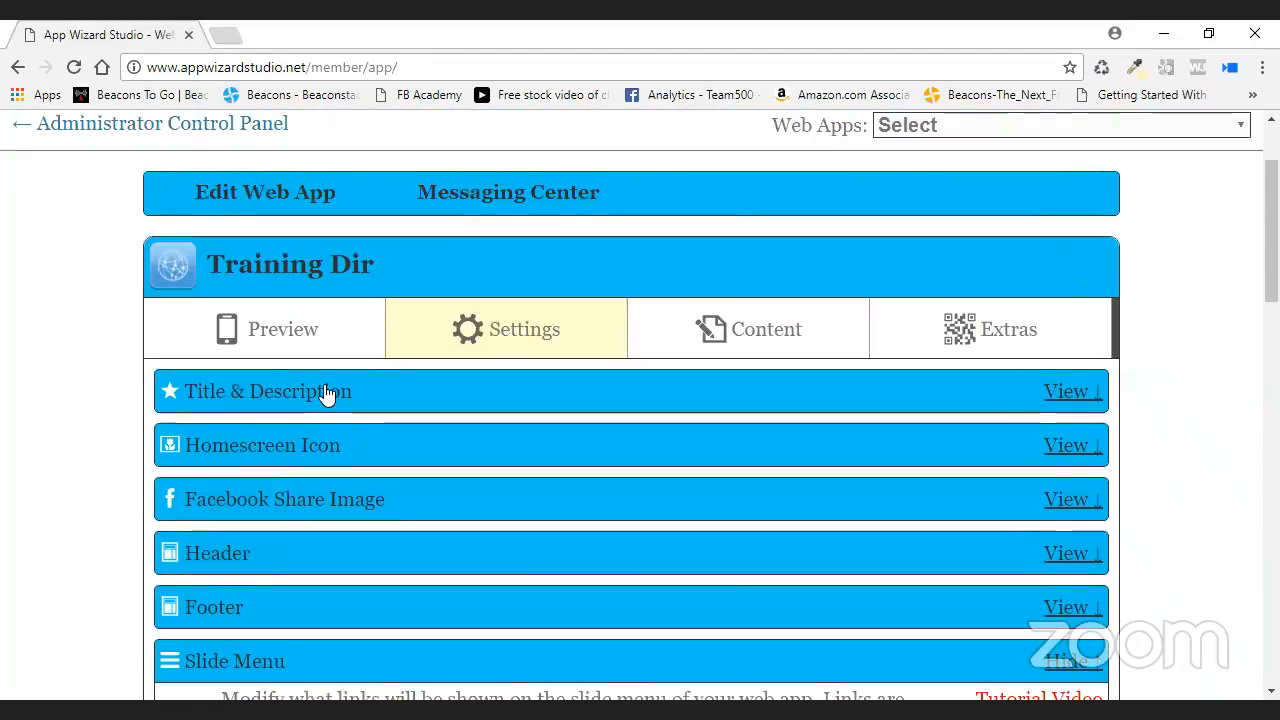
# - Copy the Accountant Dir web app link from the Administrator Control Panel
pyautogui.click(227, 132)
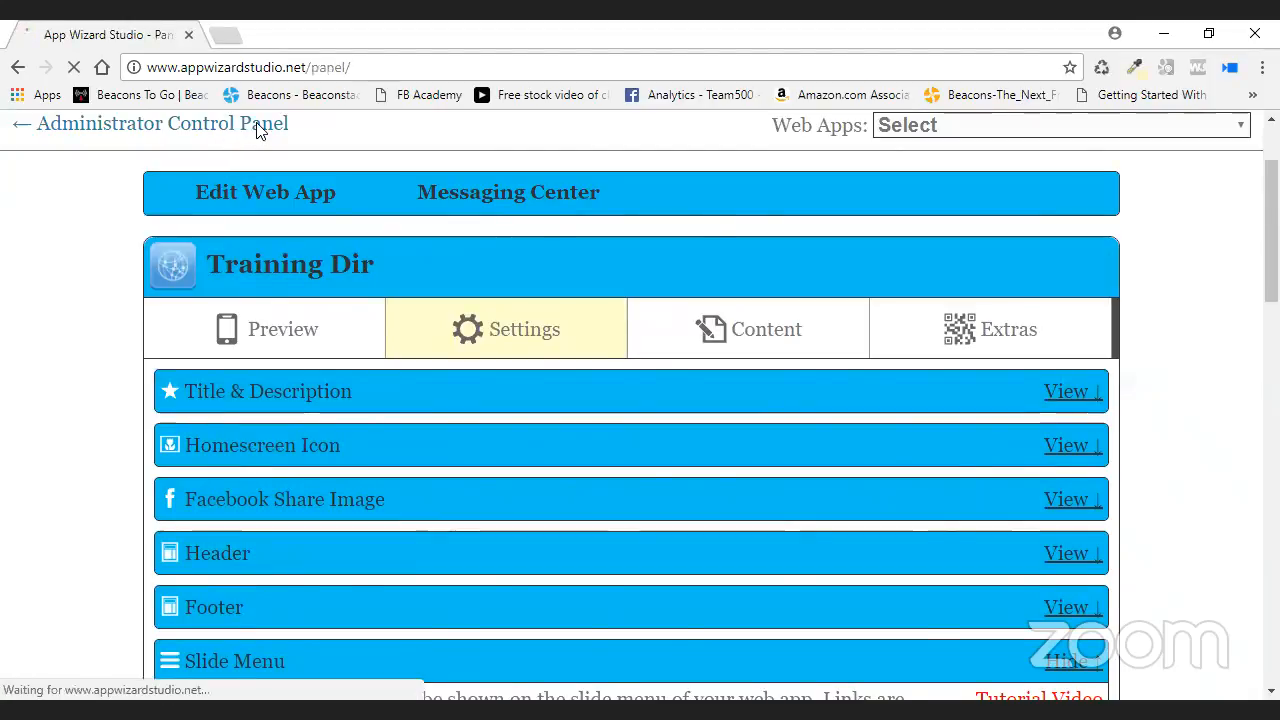
pyautogui.scroll(-10, 517, 354)
pyautogui.scroll(-6, 495, 345)
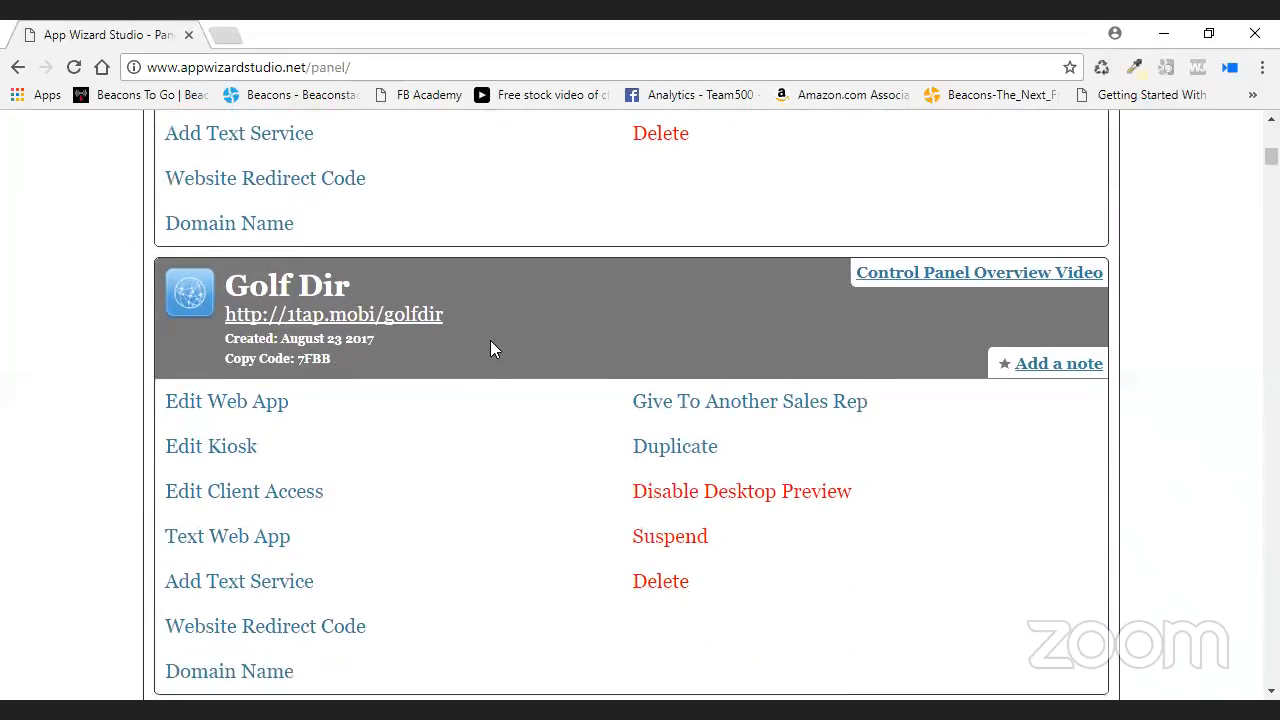
pyautogui.scroll(-4, 492, 348)
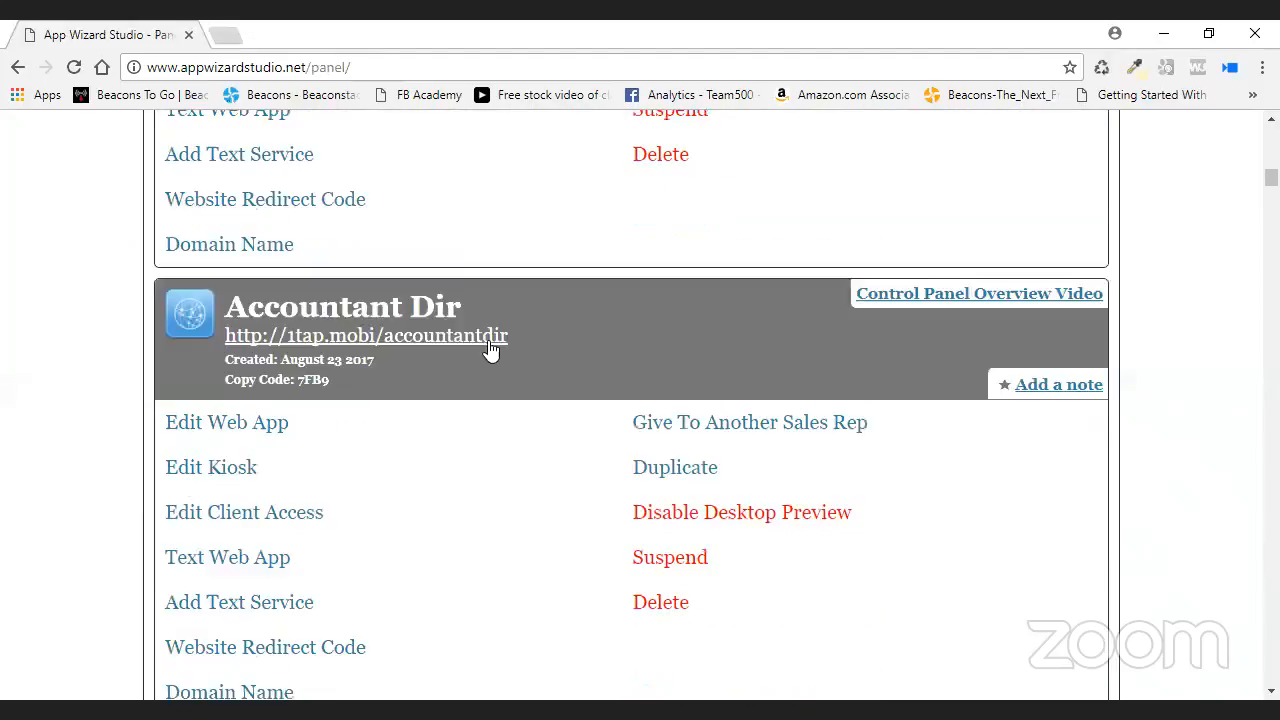
pyautogui.moveTo(508, 338); pyautogui.dragTo(236, 340)
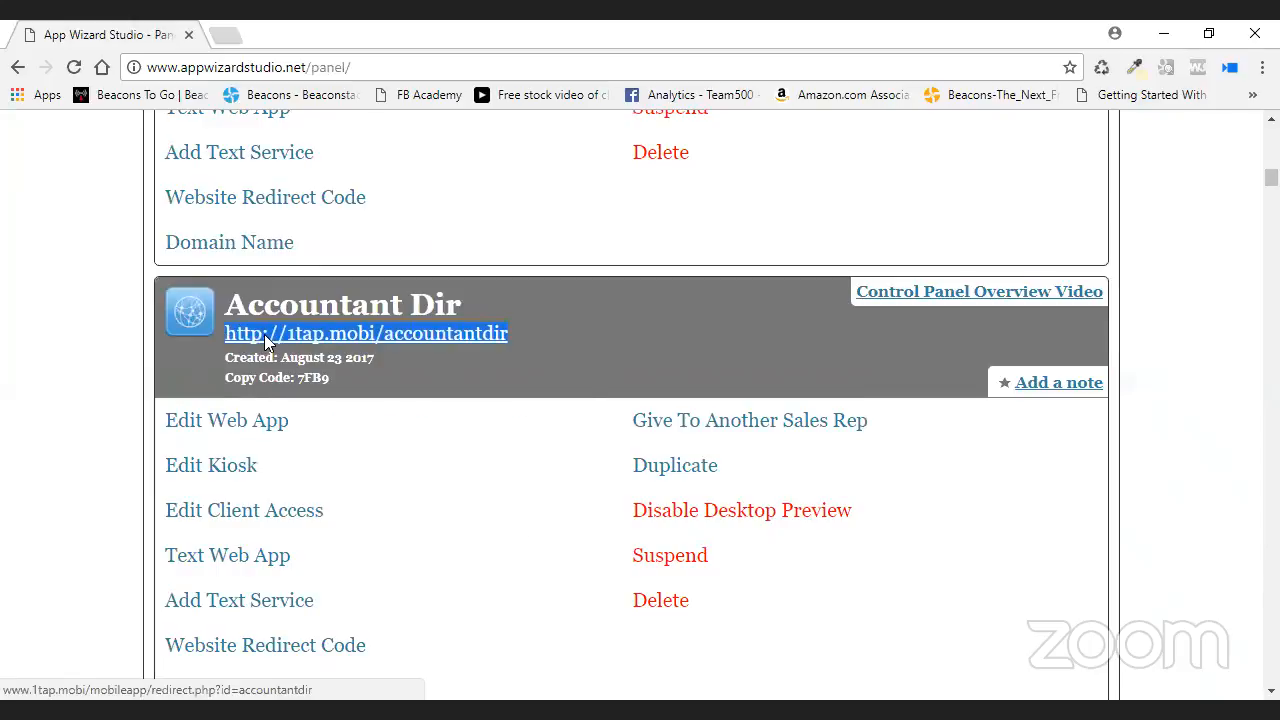
pyautogui.rightClick(258, 336)
pyautogui.click(350, 500)
# - Reopen the Training Dir web app for editing
pyautogui.scroll(11, 742, 440)
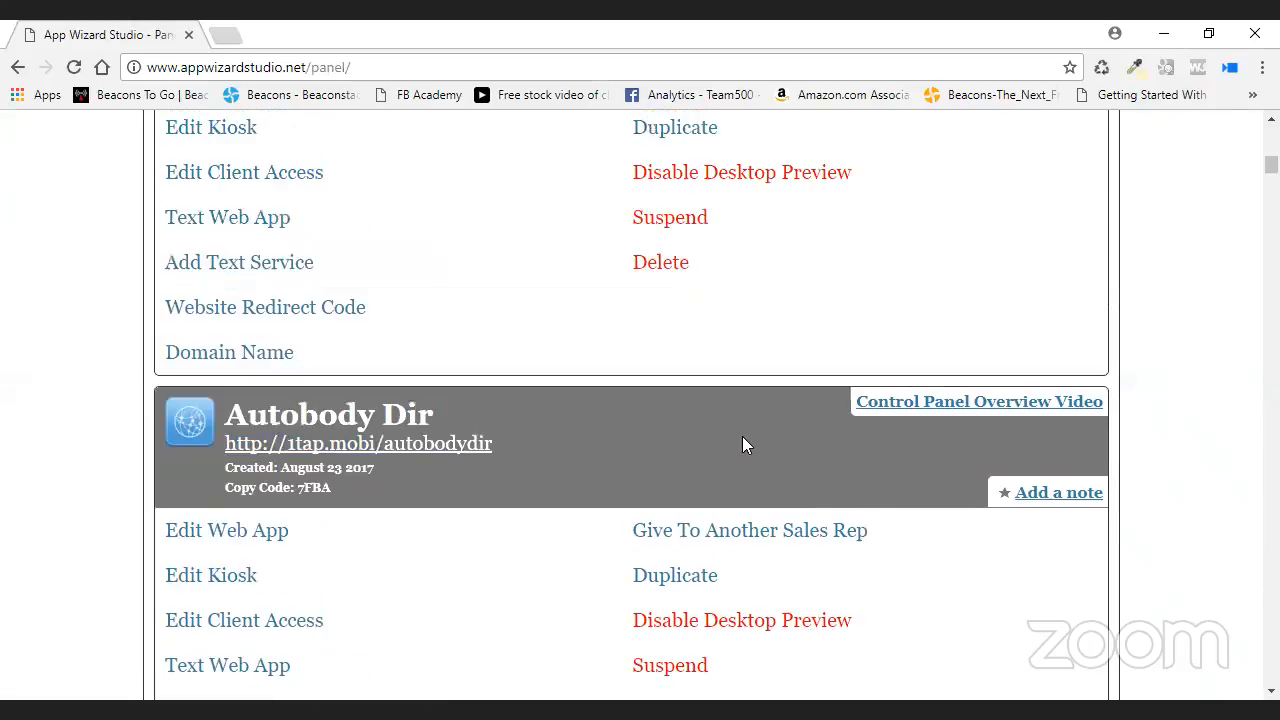
pyautogui.scroll(4, 740, 436)
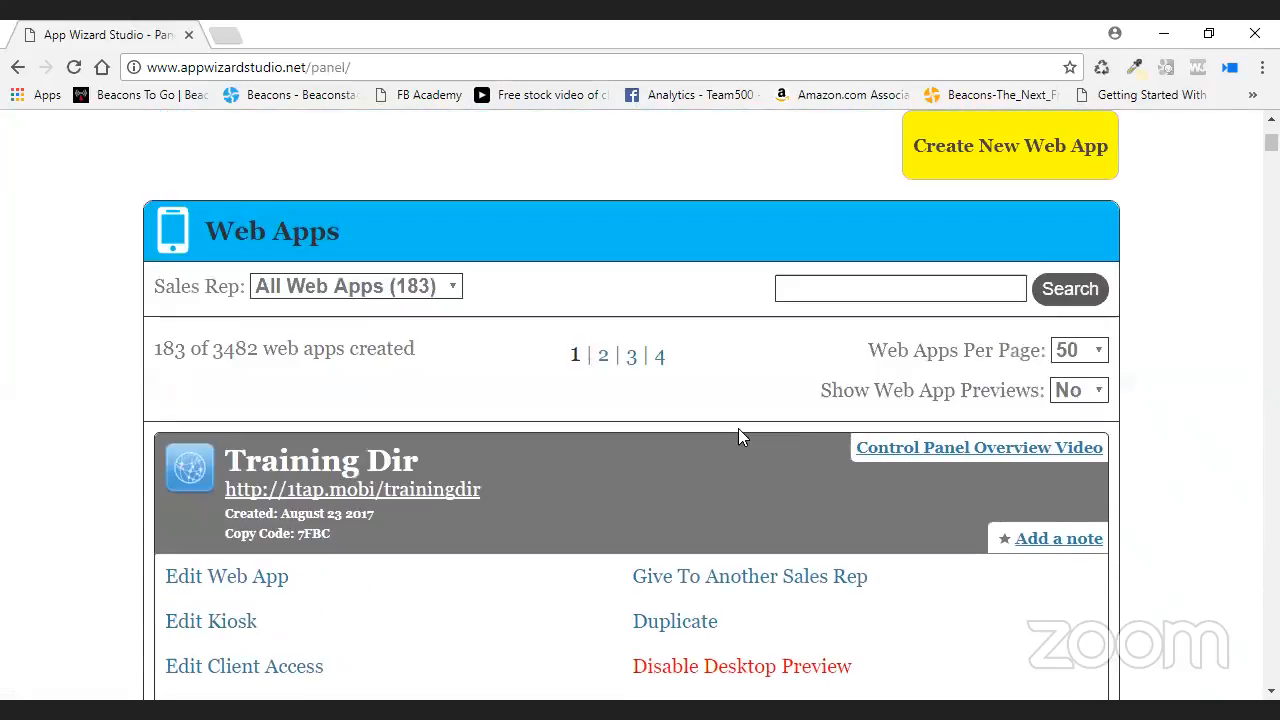
pyautogui.scroll(-1, 738, 428)
pyautogui.click(243, 492)
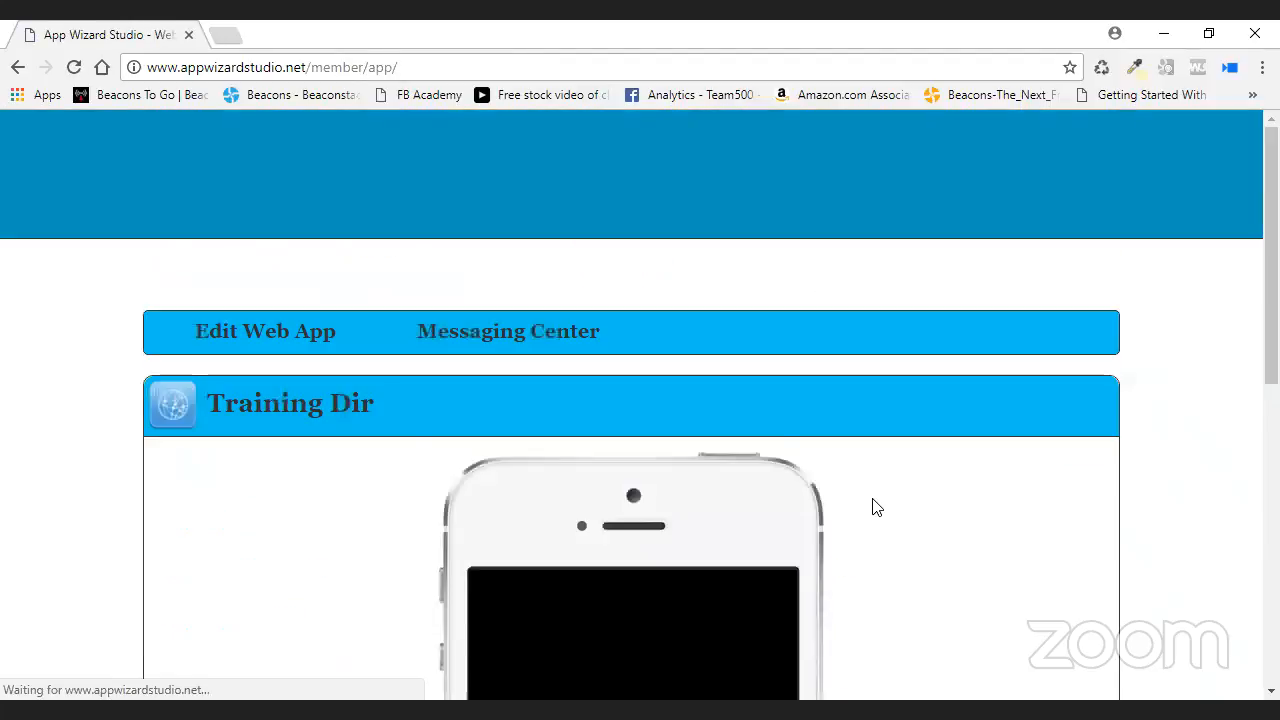
# - In the Directory content section, start a new directory named 'Accountany'
pyautogui.click(776, 474)
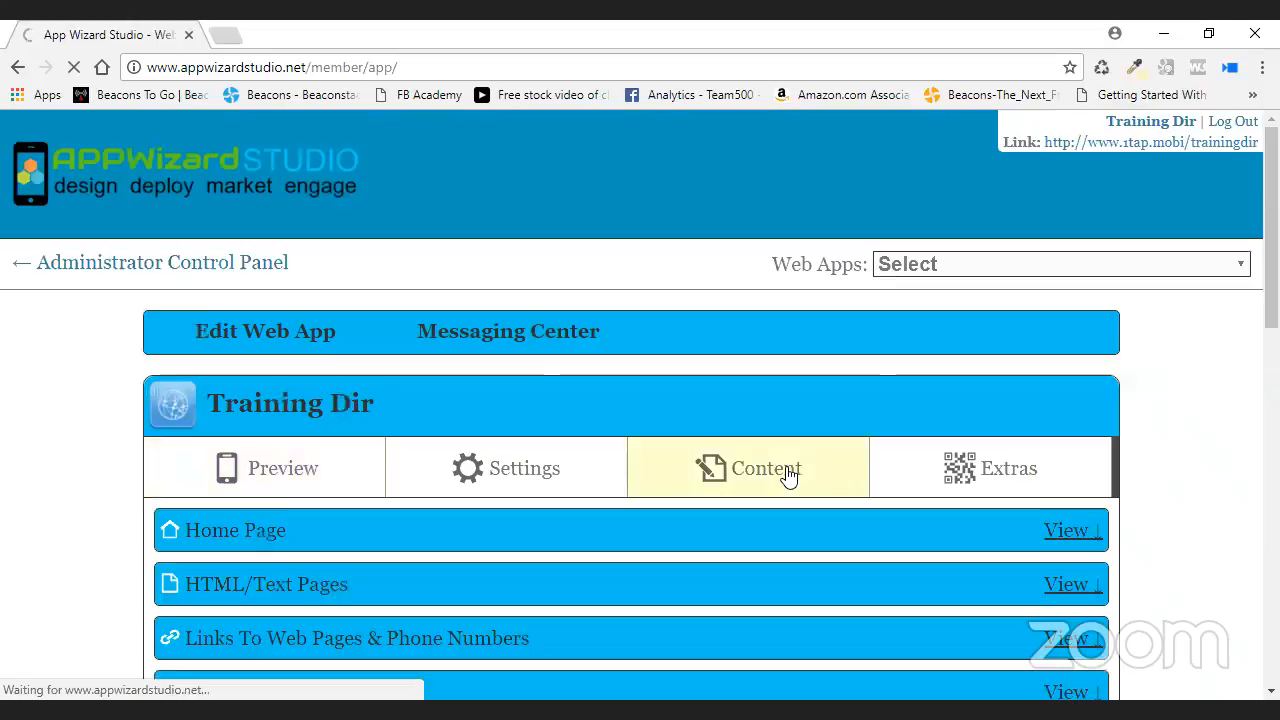
pyautogui.scroll(-9, 794, 466)
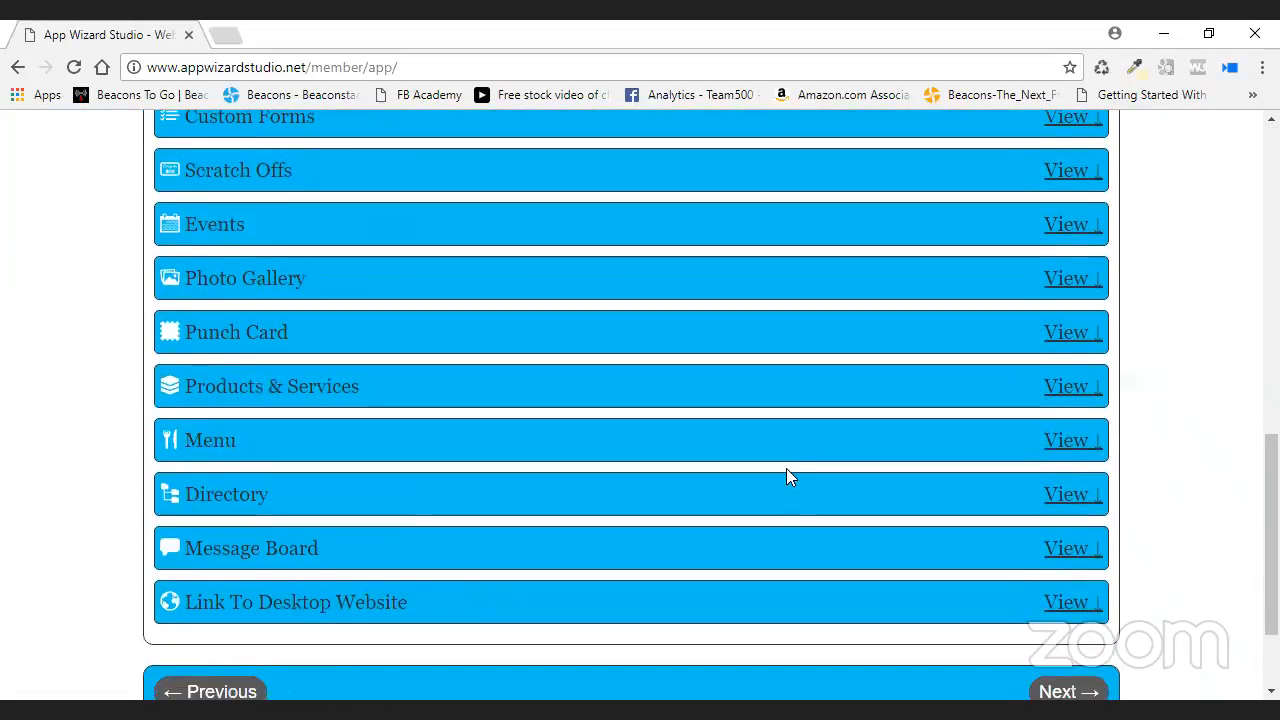
pyautogui.click(788, 474)
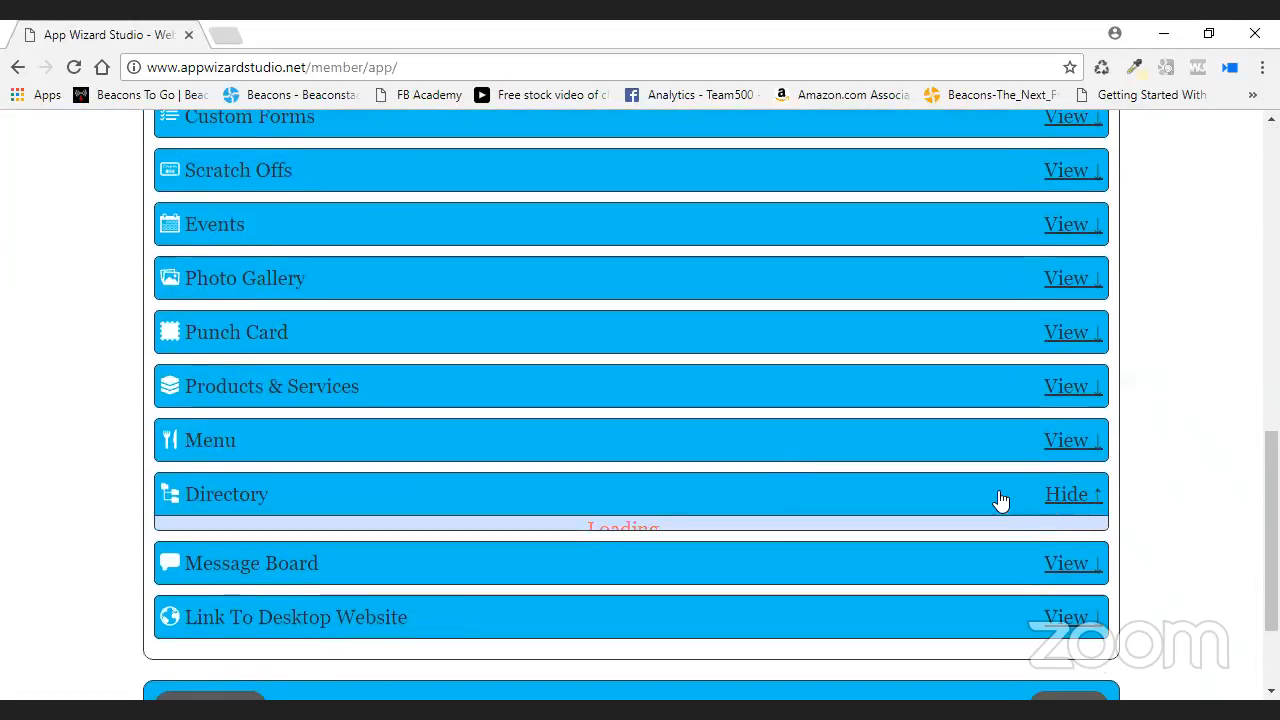
pyautogui.scroll(-3, 940, 471)
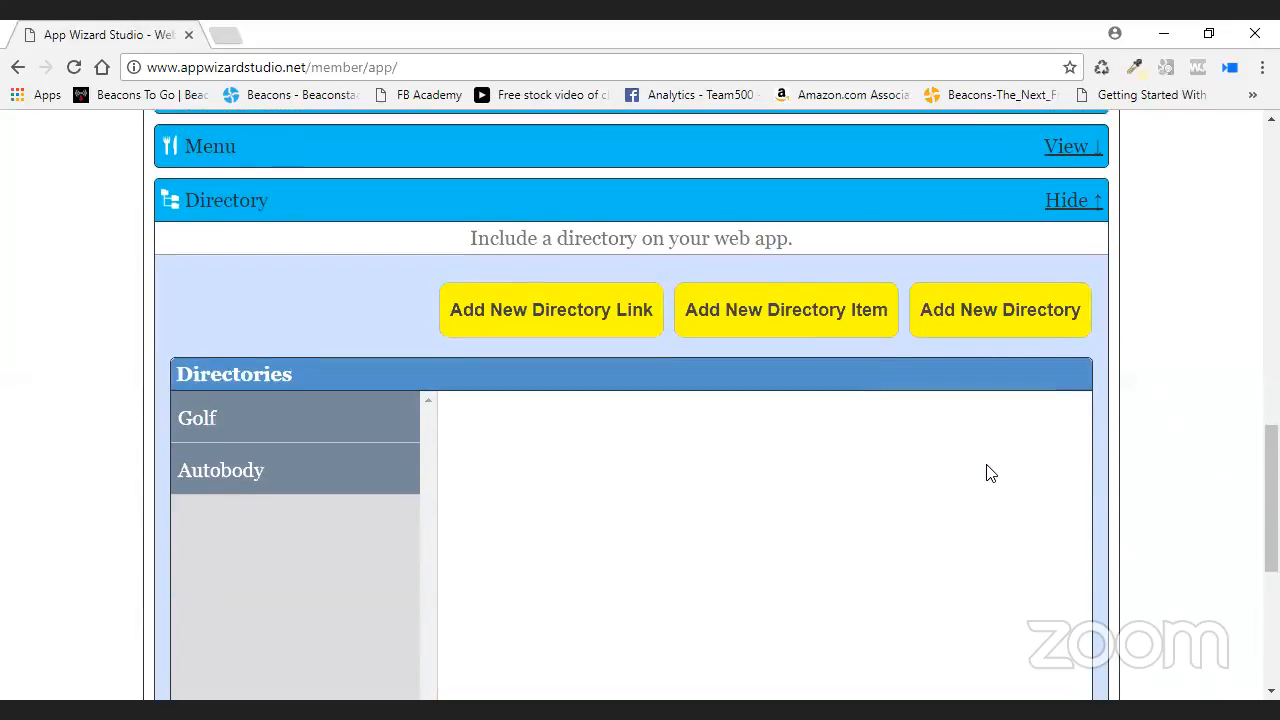
pyautogui.click(982, 308)
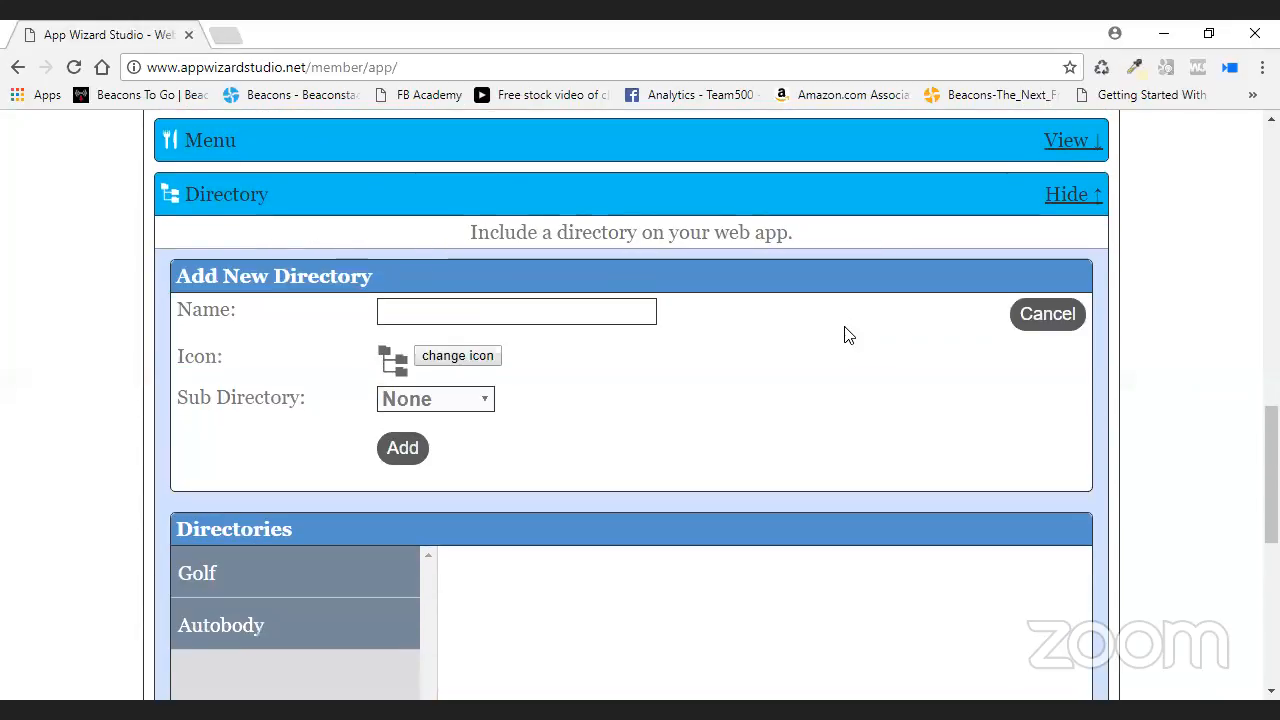
pyautogui.write('C')
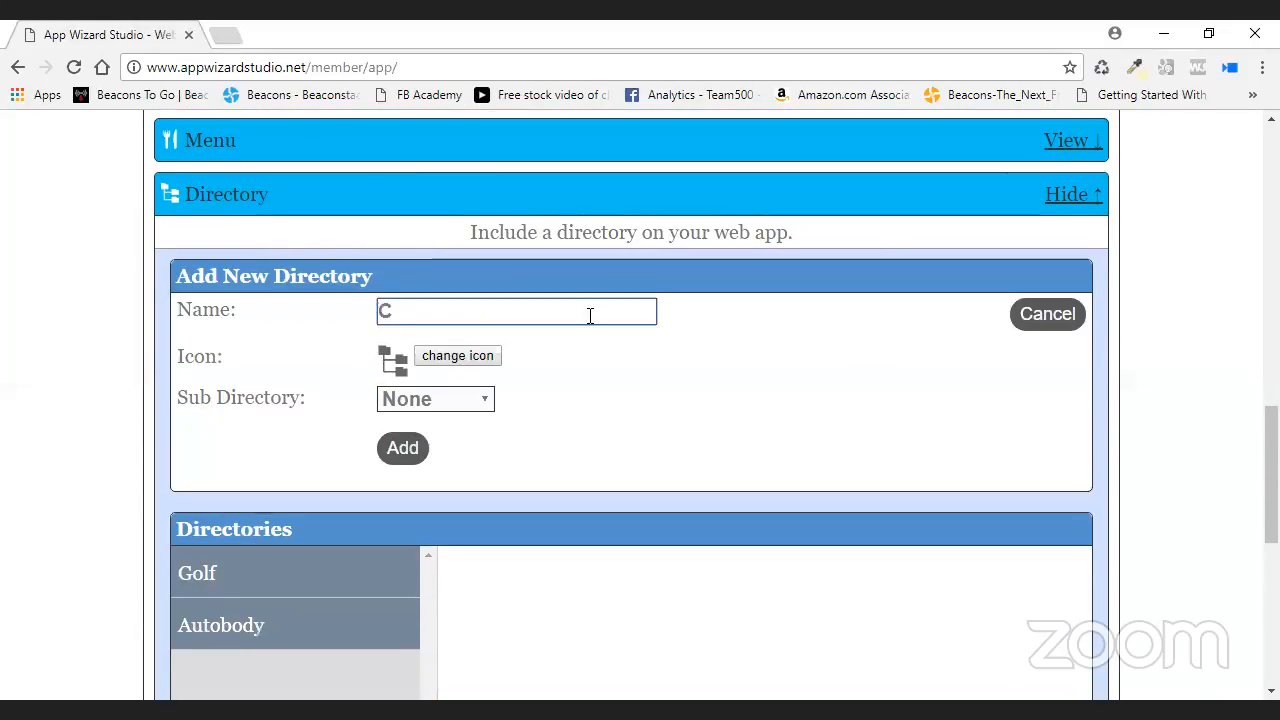
pyautogui.press('BackSpace')
pyautogui.write('a')
pyautogui.press('BackSpace')
pyautogui.write('Accountany')
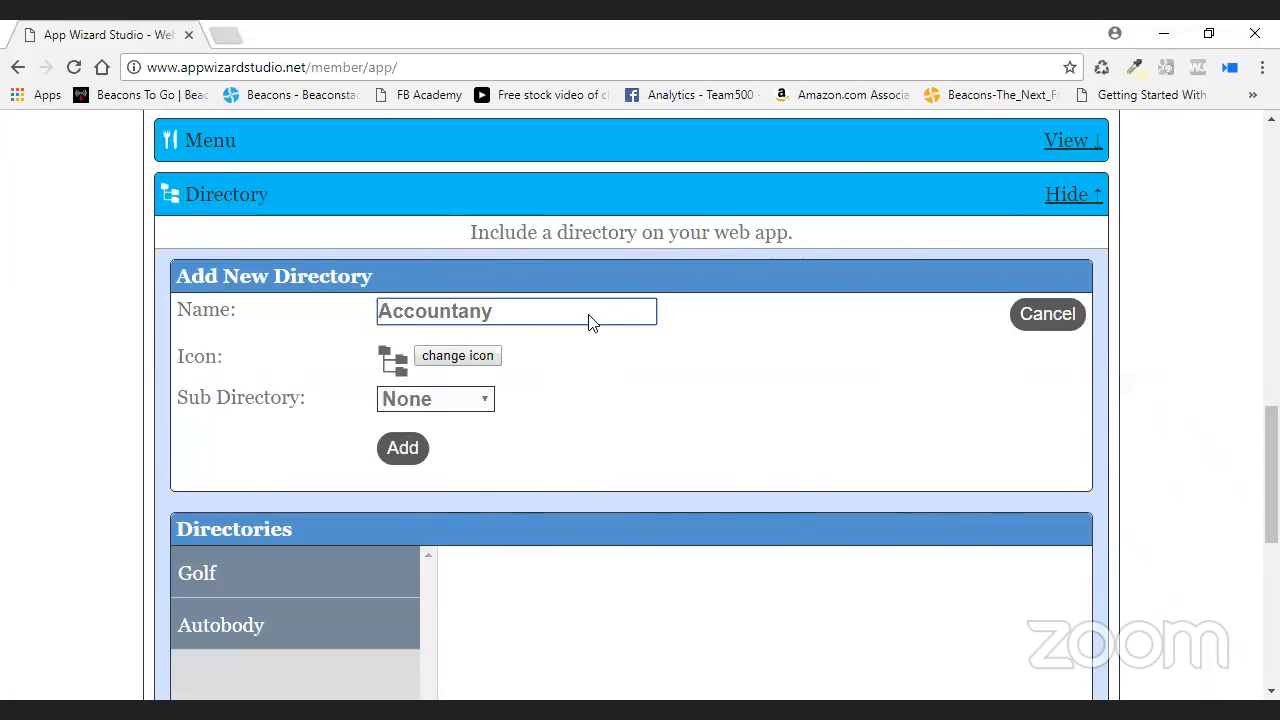
# - Leave the new directory at top level with no parent and create it
pyautogui.click(492, 408)
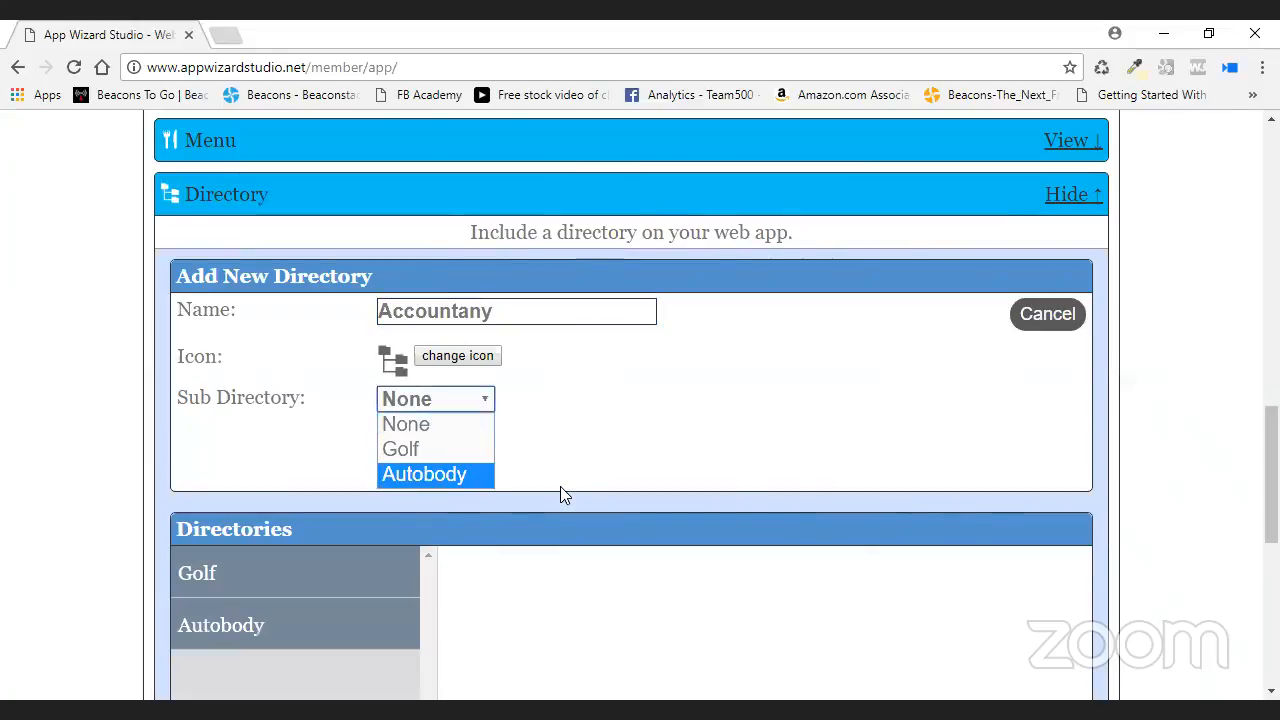
pyautogui.click(585, 437)
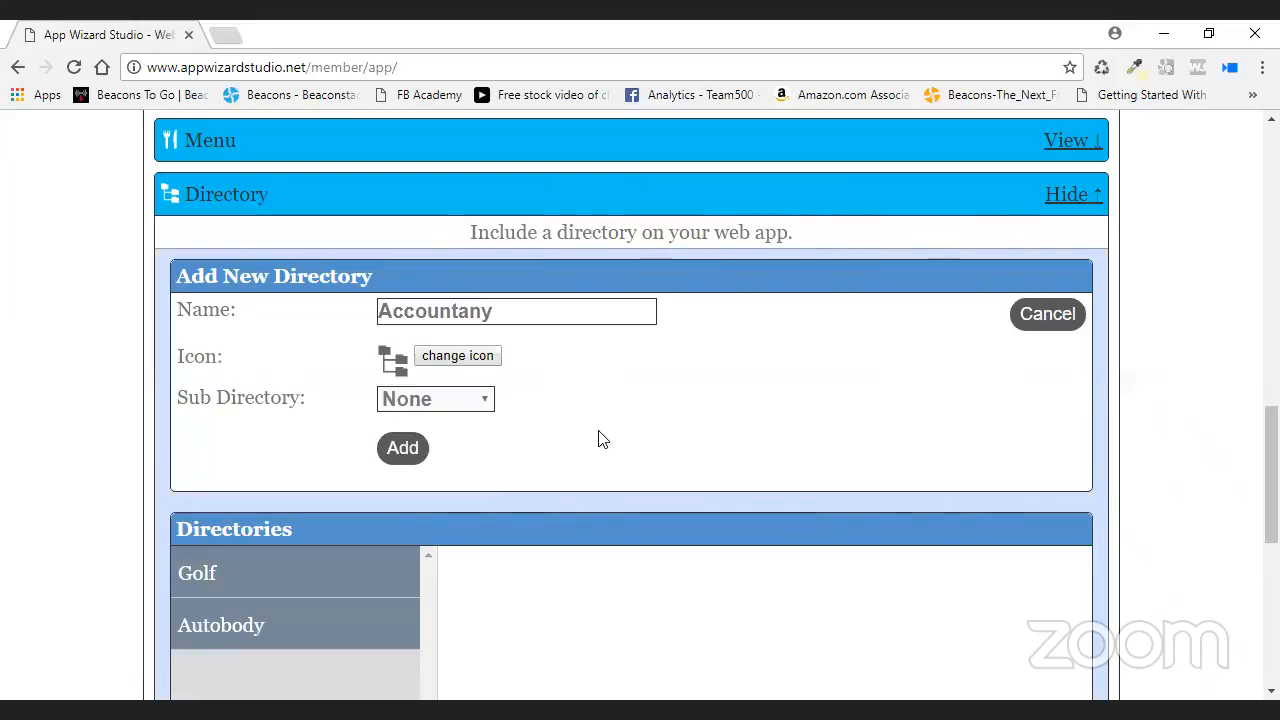
pyautogui.scroll(-2, 590, 440)
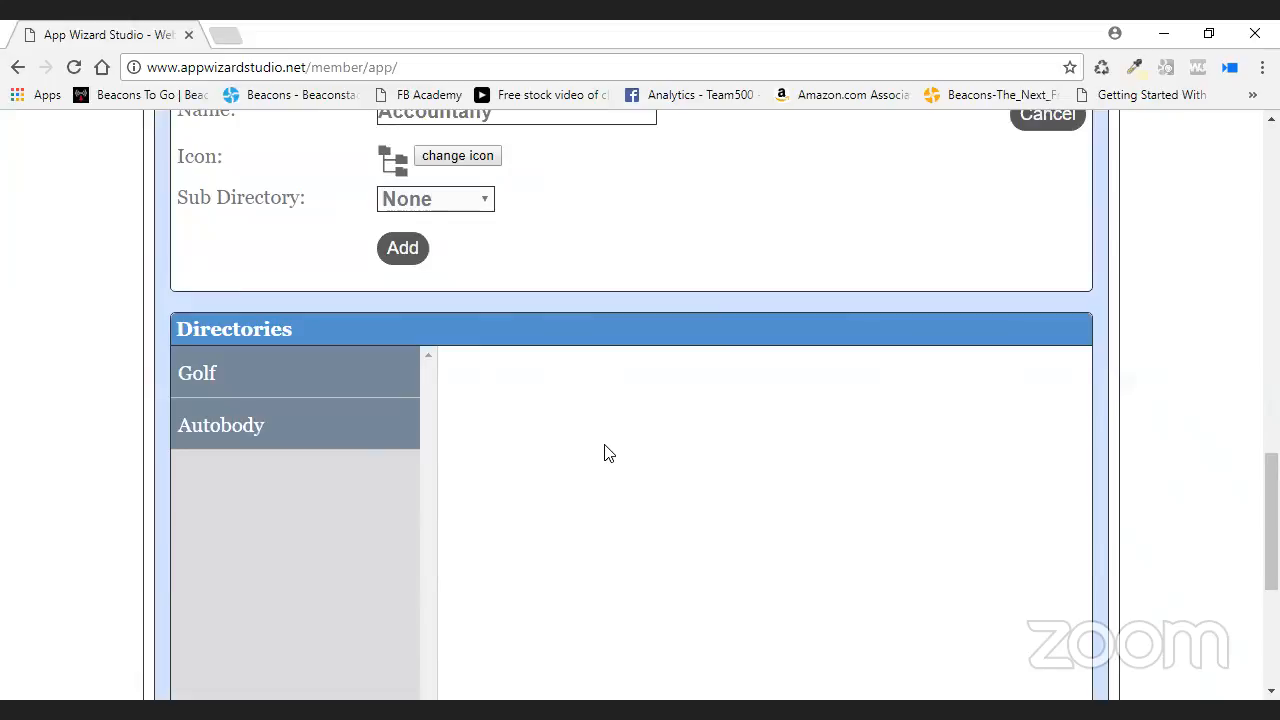
pyautogui.scroll(1, 671, 194)
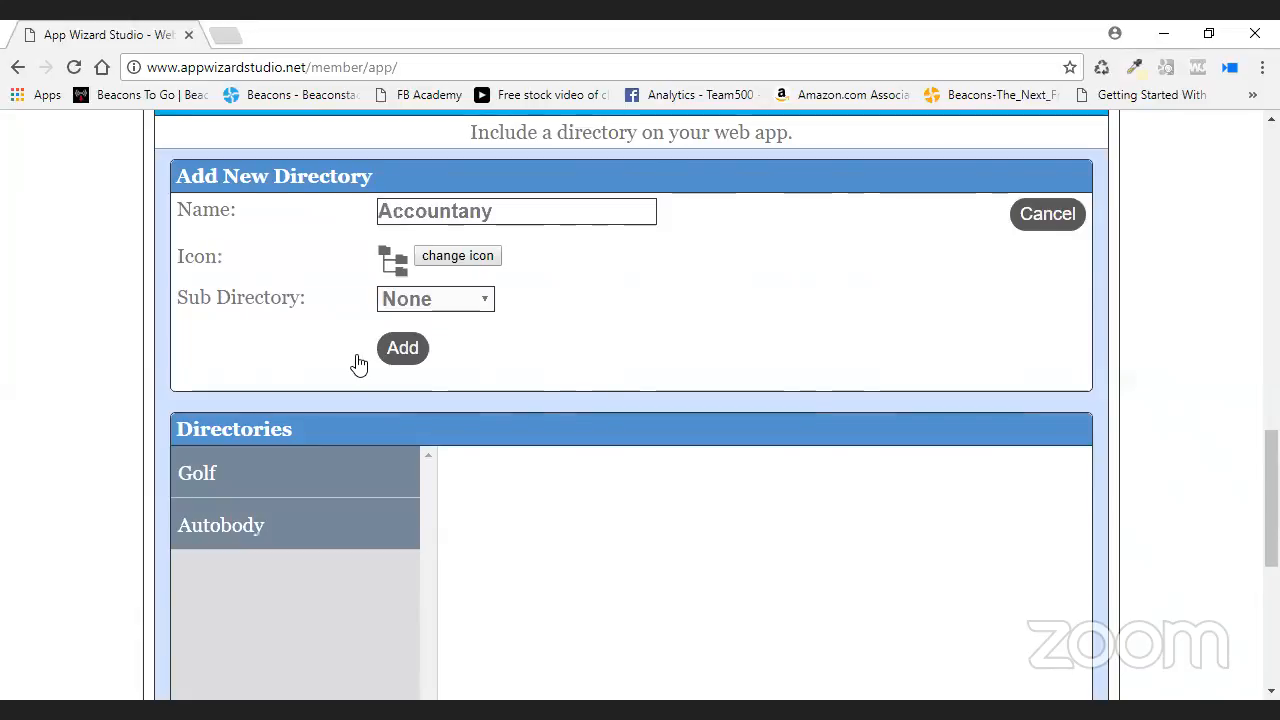
pyautogui.click(358, 362)
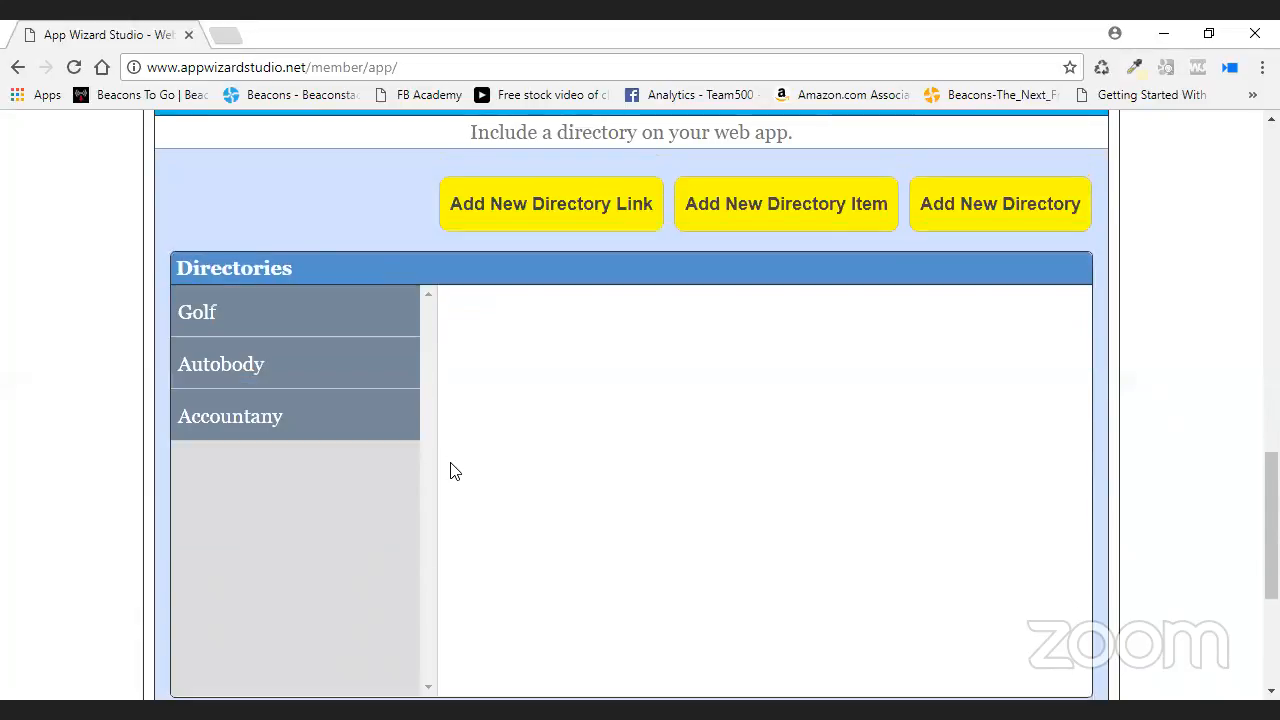
# - Correct the new directory's title to 'Accountant' and save it
pyautogui.click(772, 336)
pyautogui.press('BackSpace')
pyautogui.write('tant')
pyautogui.click(641, 409)
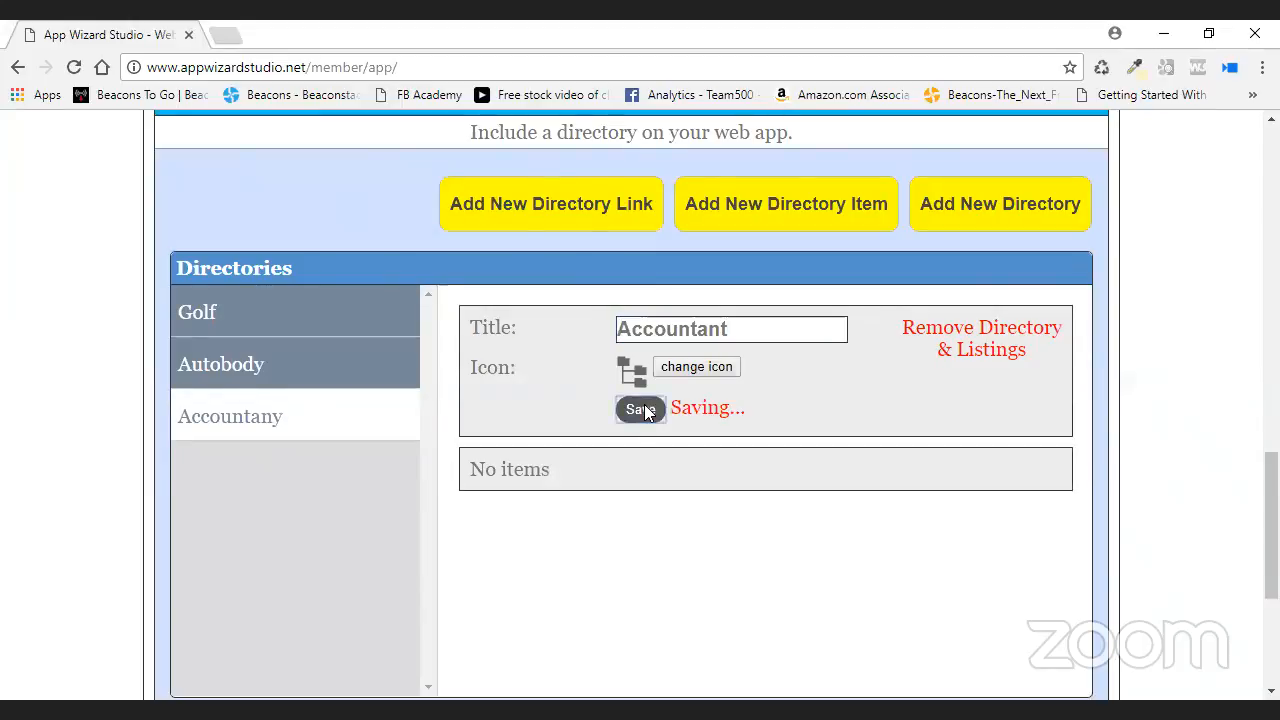
# - Start a new item in the Accountant directory with business name 'Accountant'
pyautogui.click(794, 208)
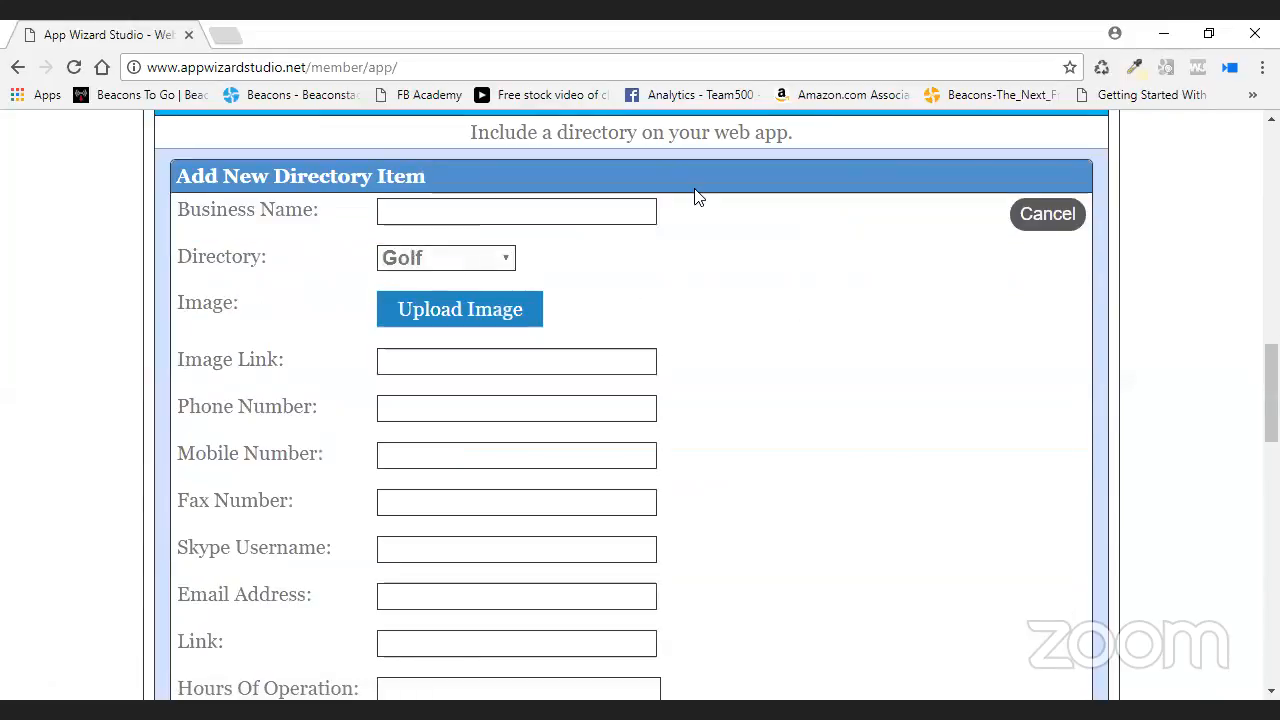
pyautogui.click(494, 264)
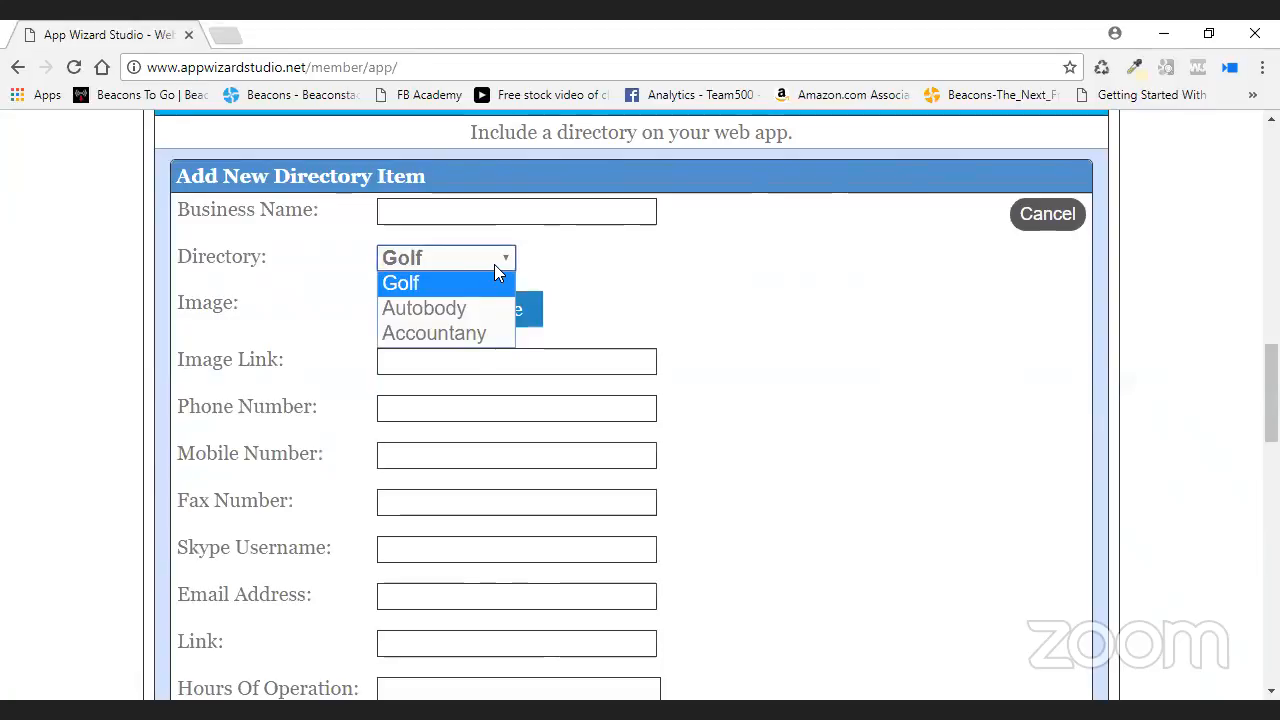
pyautogui.click(474, 338)
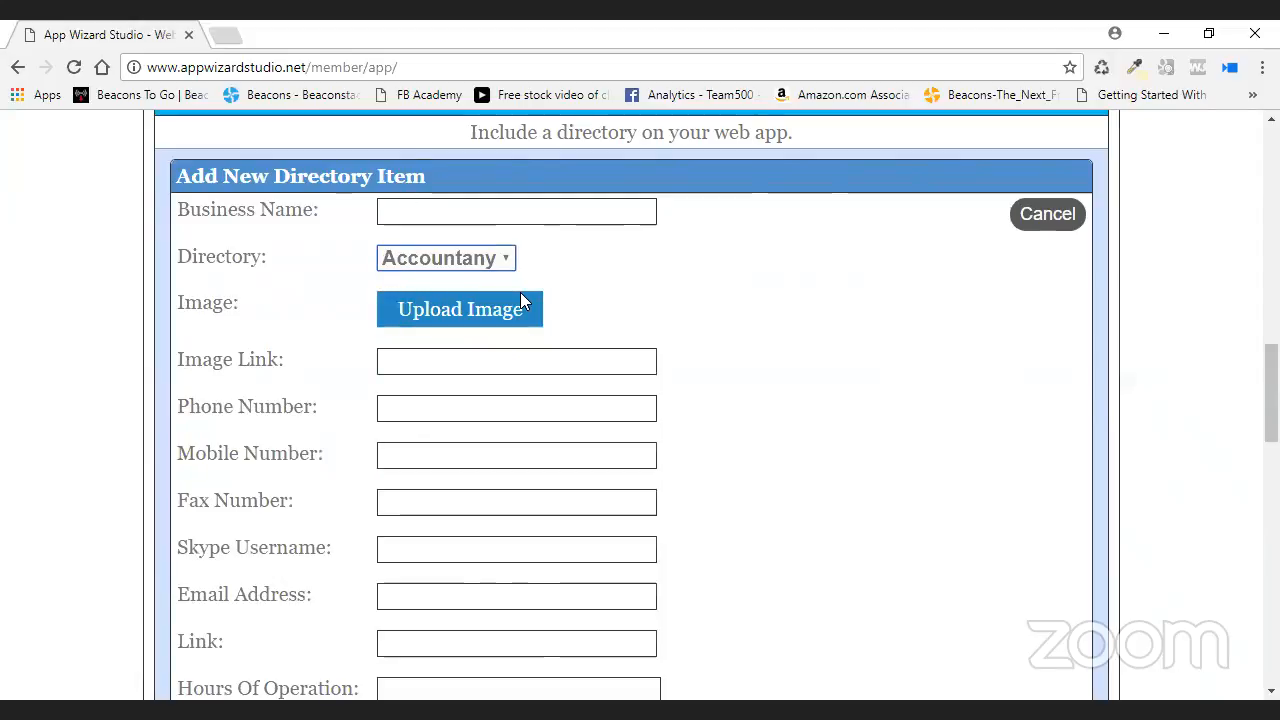
pyautogui.click(558, 222)
pyautogui.write('Accountav')
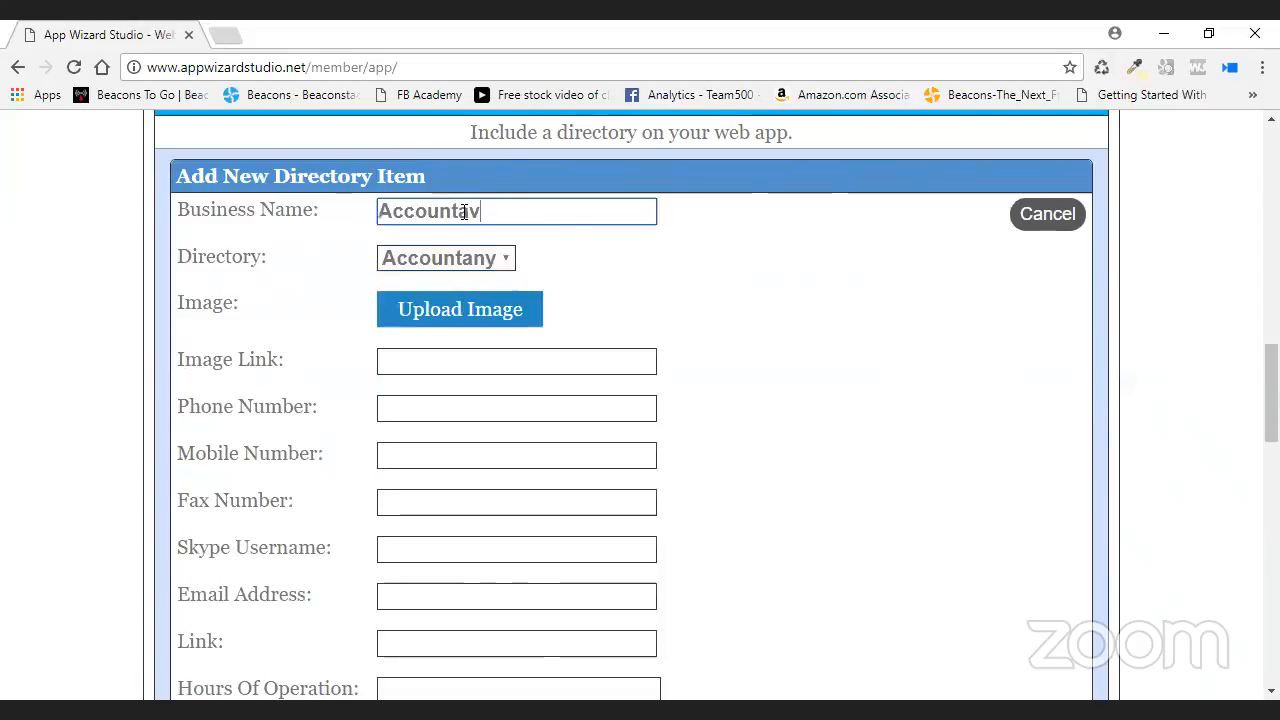
pyautogui.press('BackSpace')
pyautogui.write('nt')
# - Paste the image link and upload youzign.jpg as the item's picture
pyautogui.click(510, 364)
pyautogui.rightClick(512, 364)
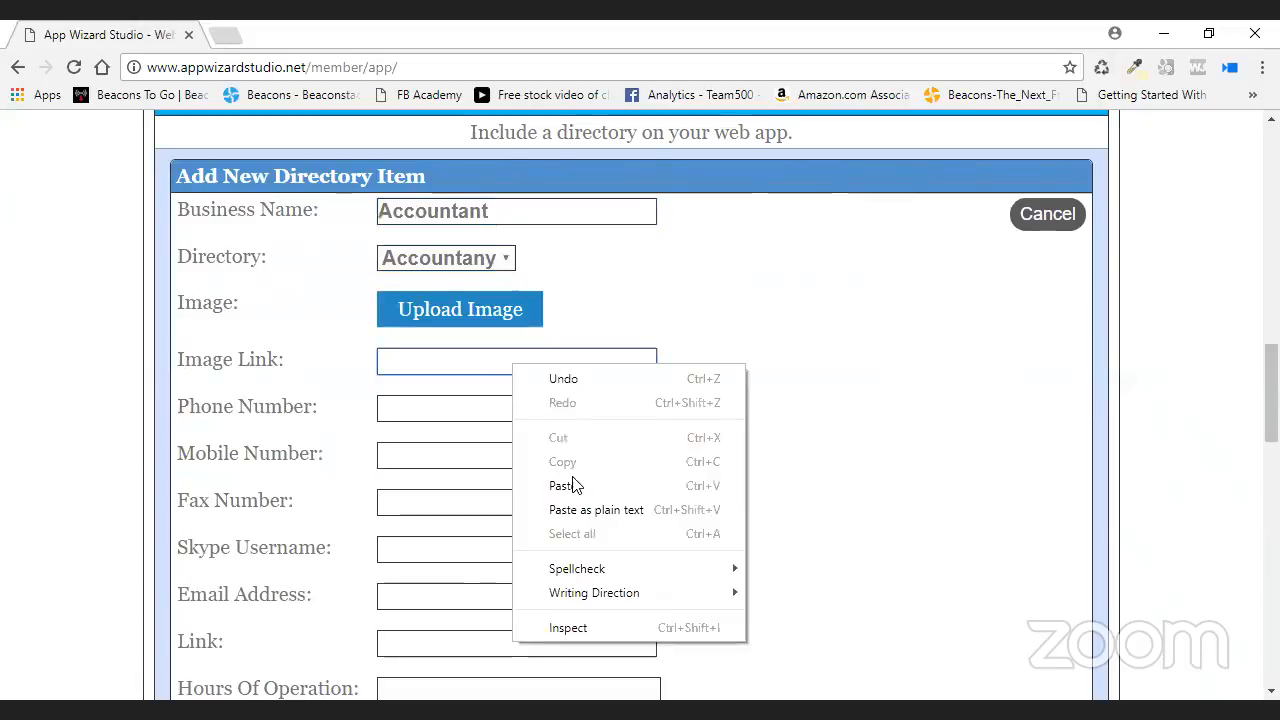
pyautogui.click(572, 486)
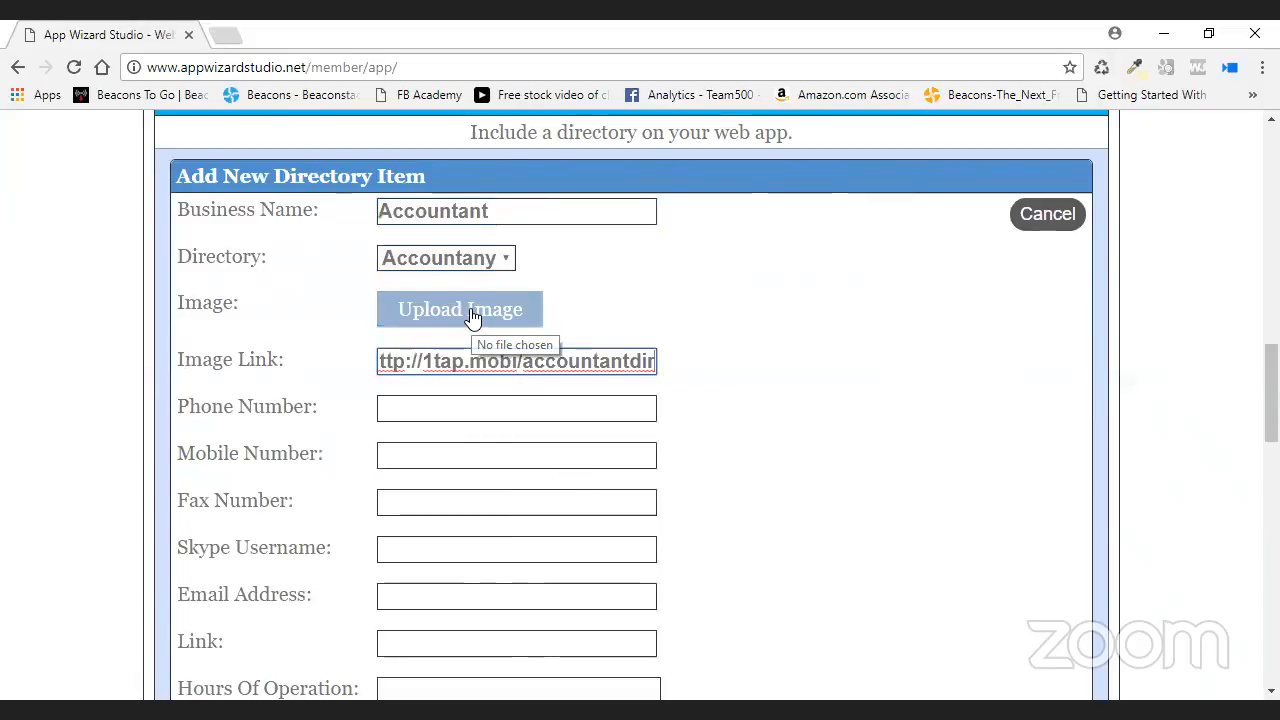
pyautogui.click(472, 316)
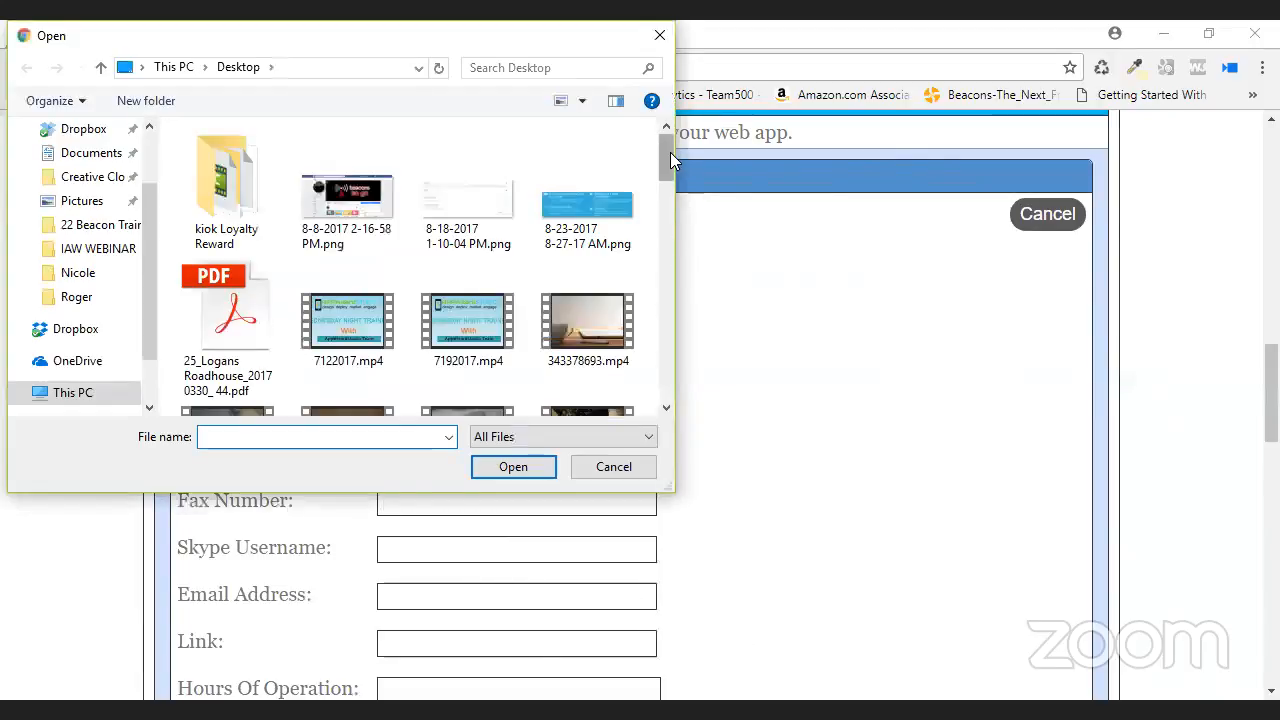
pyautogui.scroll(-10, 636, 362)
pyautogui.click(372, 366)
pyautogui.click(500, 466)
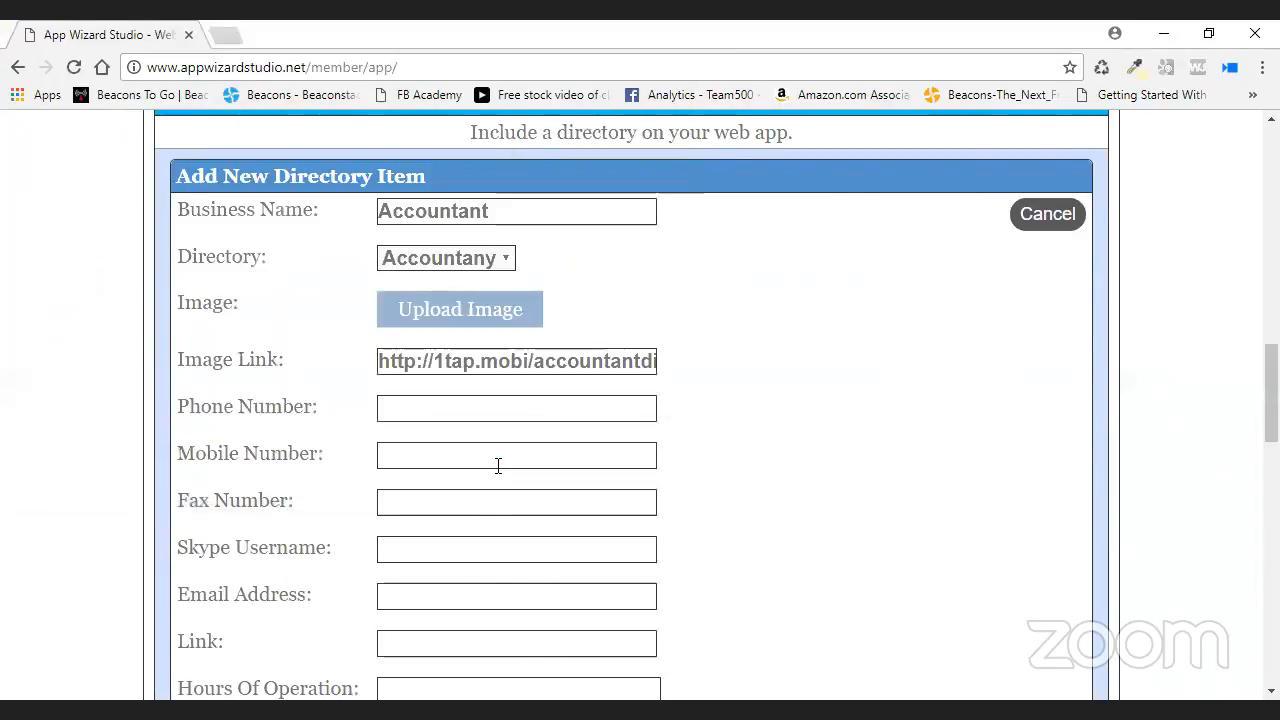
# - Enter the item's phone number and add the Accountant item to the directory
pyautogui.click(457, 414)
pyautogui.write('555')
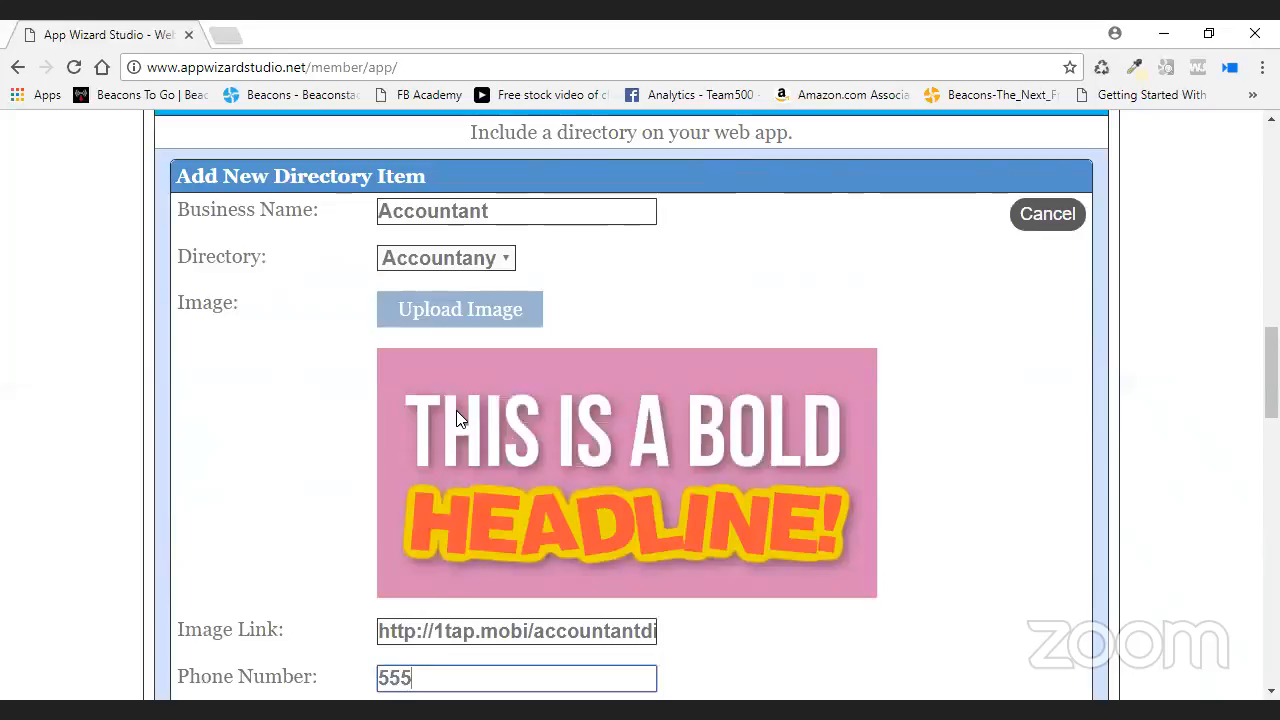
pyautogui.write('5551212')
pyautogui.scroll(-6, 1058, 376)
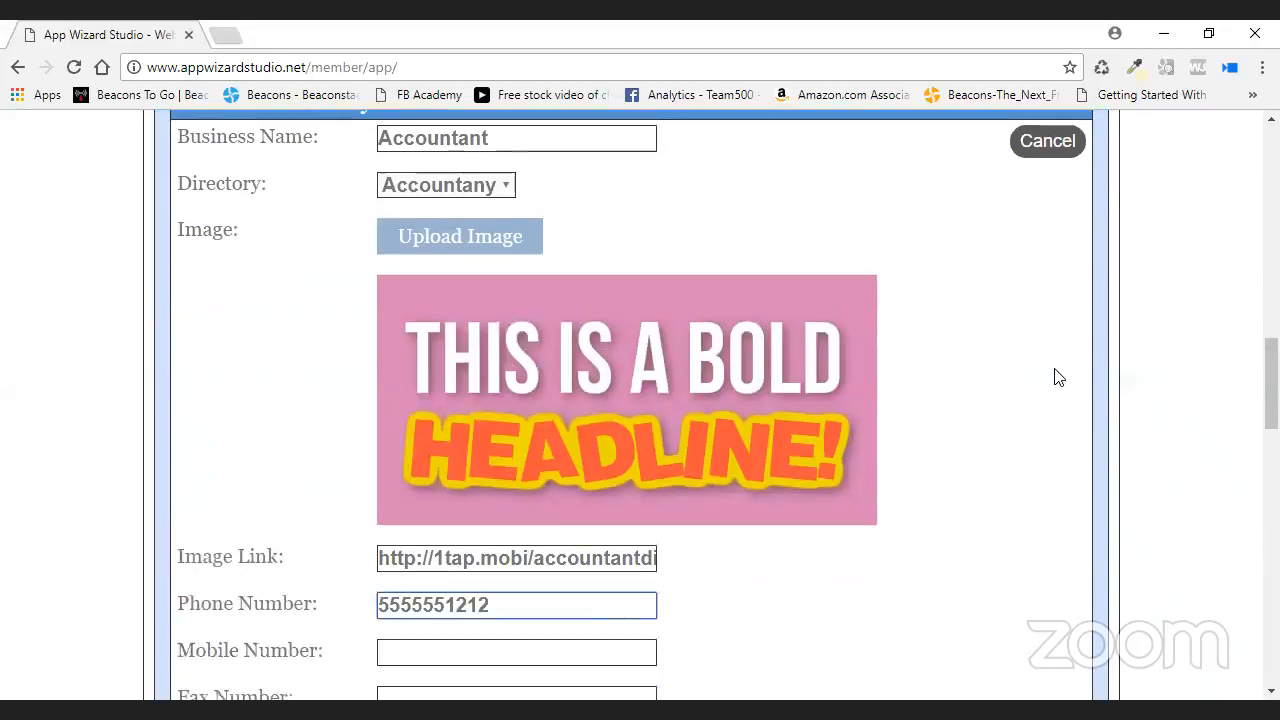
pyautogui.click(403, 564)
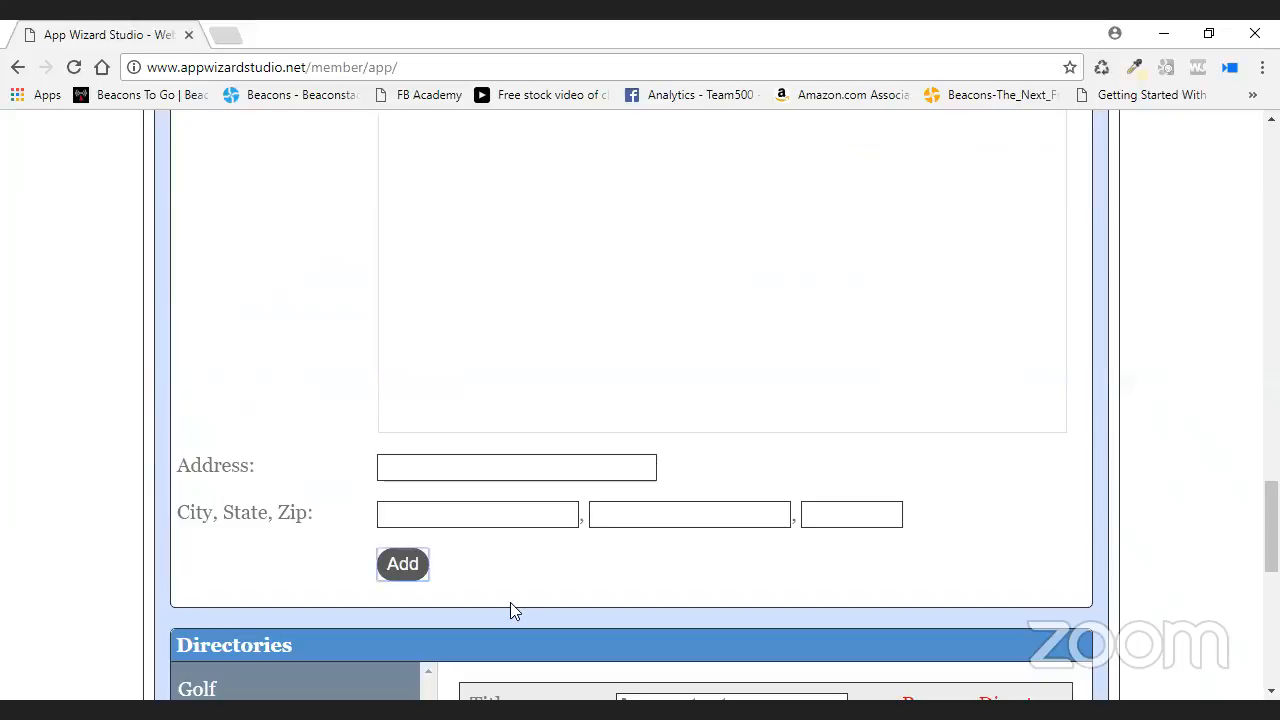
pyautogui.scroll(-4, 502, 590)
pyautogui.scroll(2, 424, 462)
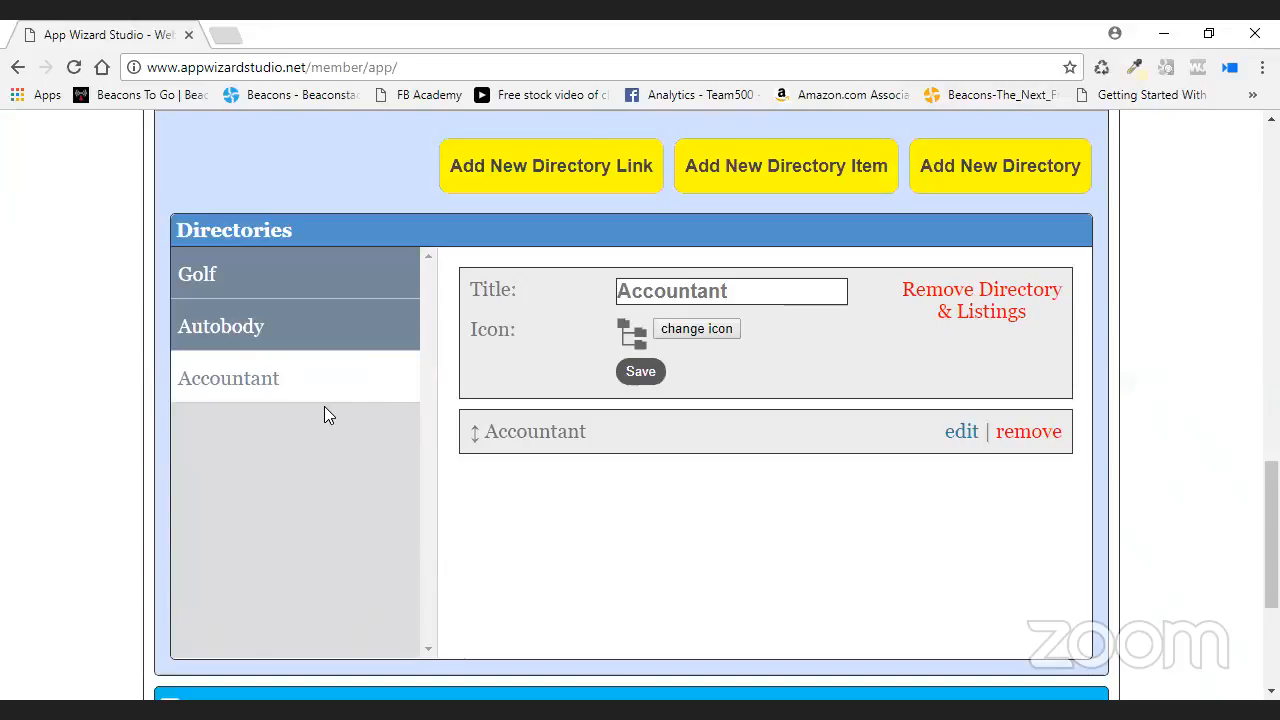
# - In Settings > Slide Menu, drag Accountant above Autobody in the menu links and save
pyautogui.scroll(1, 283, 338)
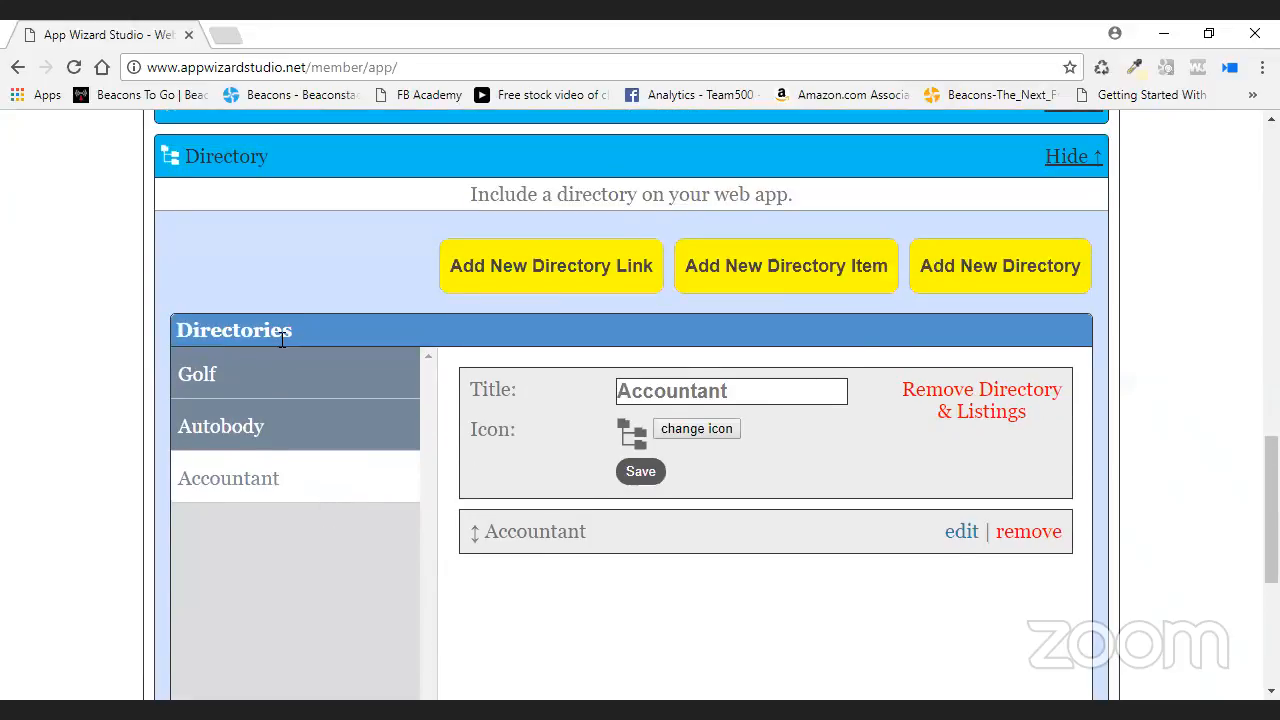
pyautogui.scroll(7, 283, 340)
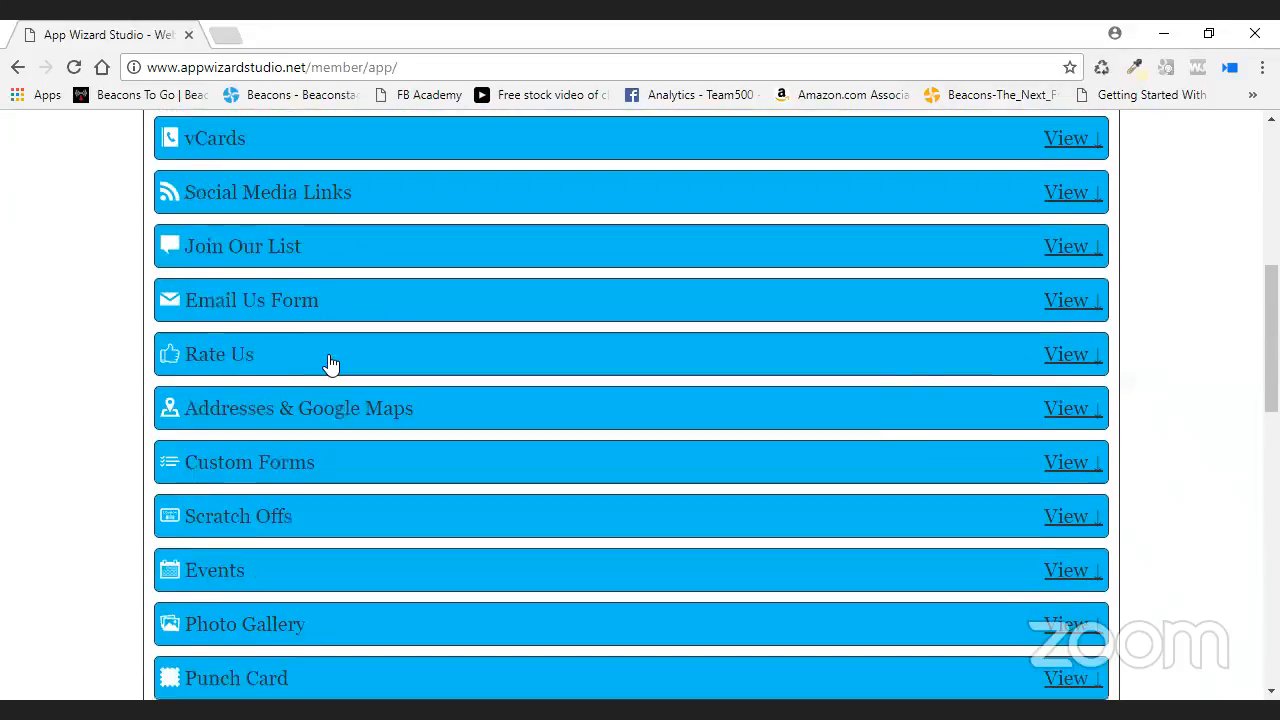
pyautogui.scroll(4, 330, 362)
pyautogui.click(522, 338)
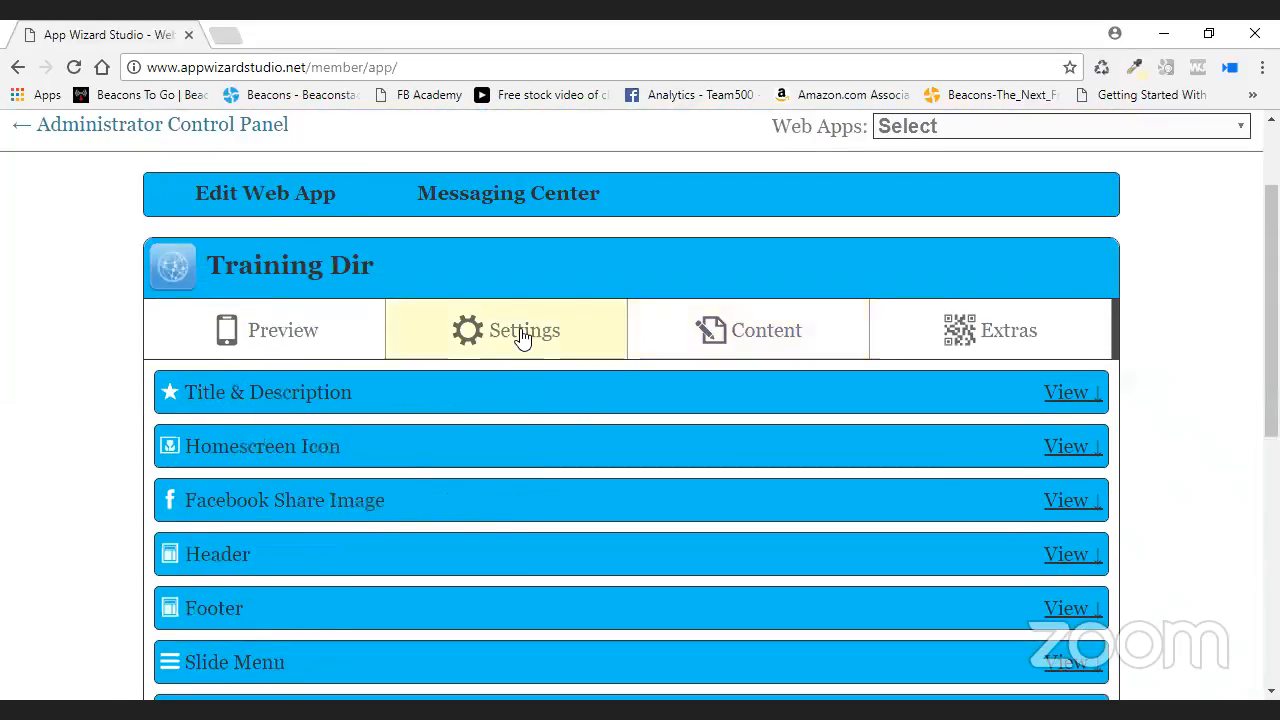
pyautogui.scroll(-3, 477, 378)
pyautogui.click(474, 378)
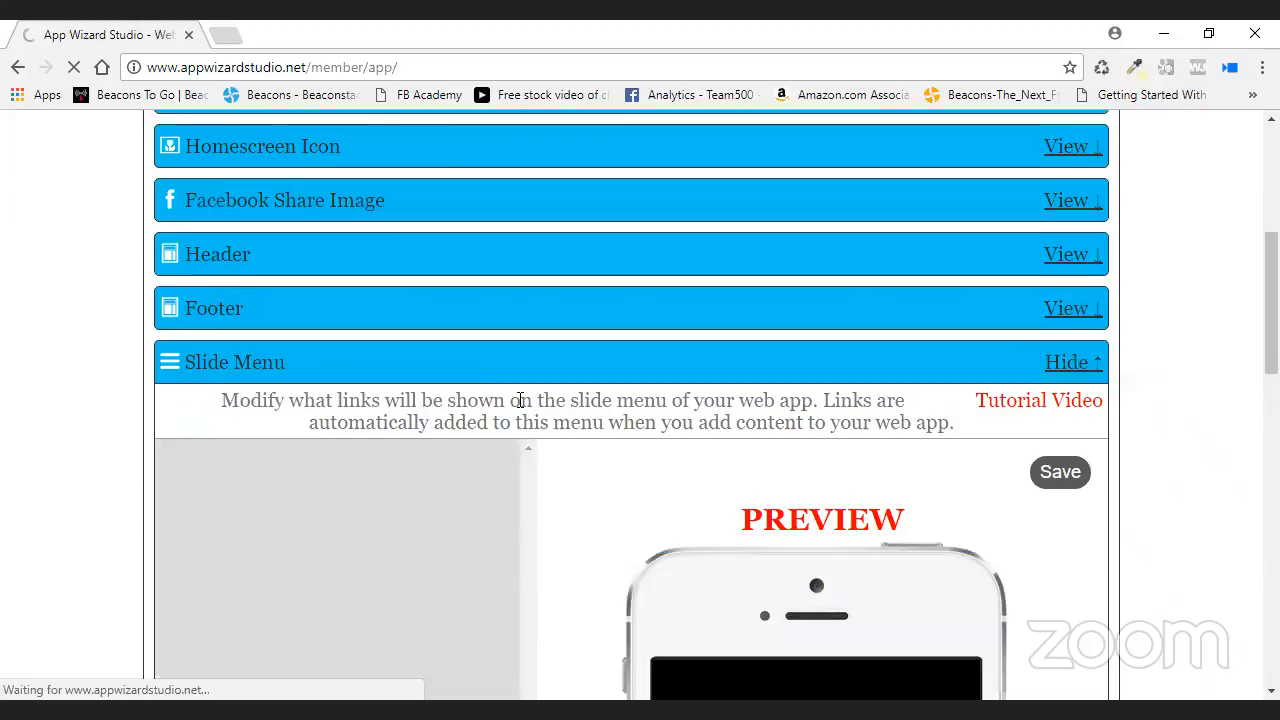
pyautogui.scroll(-2, 518, 405)
pyautogui.scroll(-1, 530, 405)
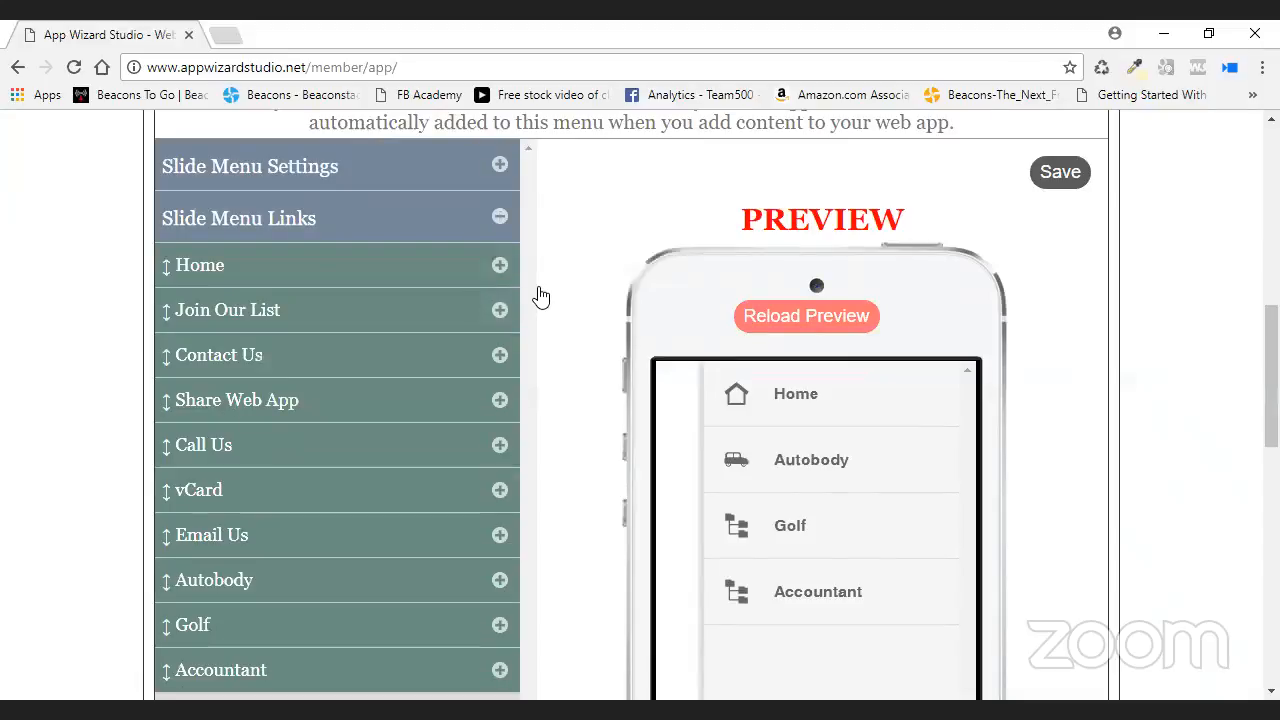
pyautogui.moveTo(388, 662); pyautogui.dragTo(390, 583)
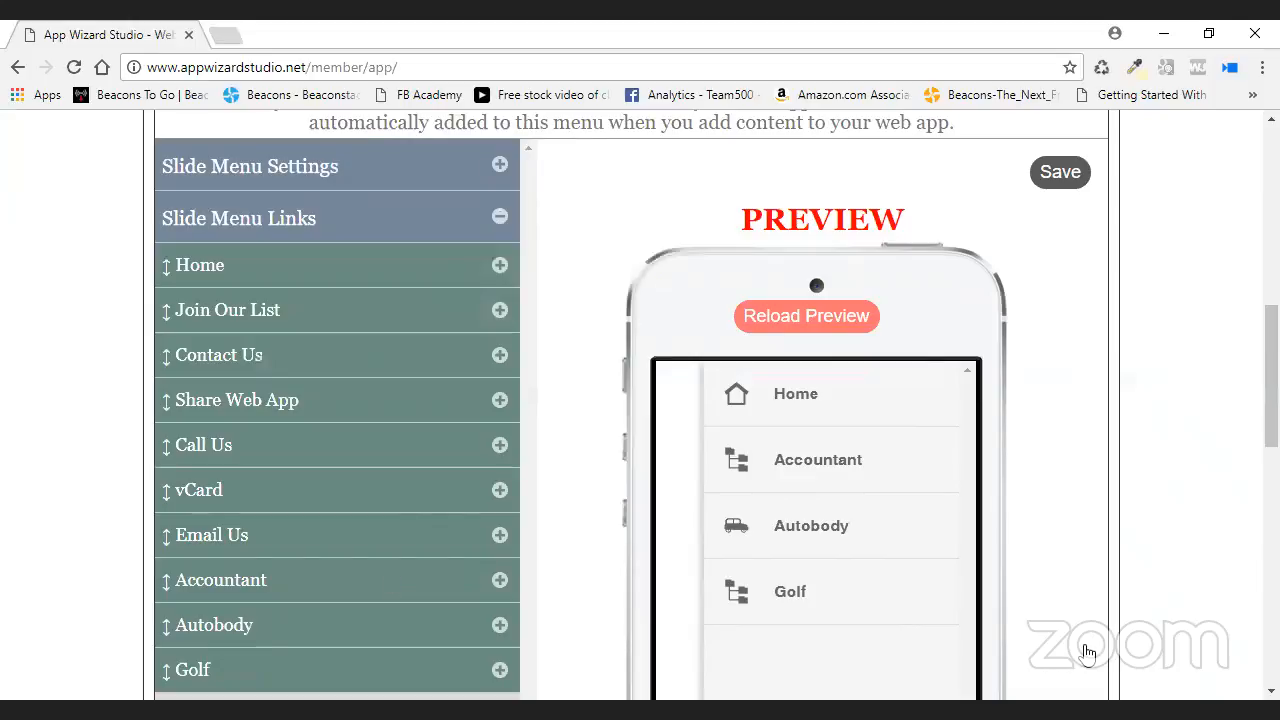
pyautogui.click(1060, 171)
pyautogui.scroll(2, 560, 263)
pyautogui.scroll(3, 560, 263)
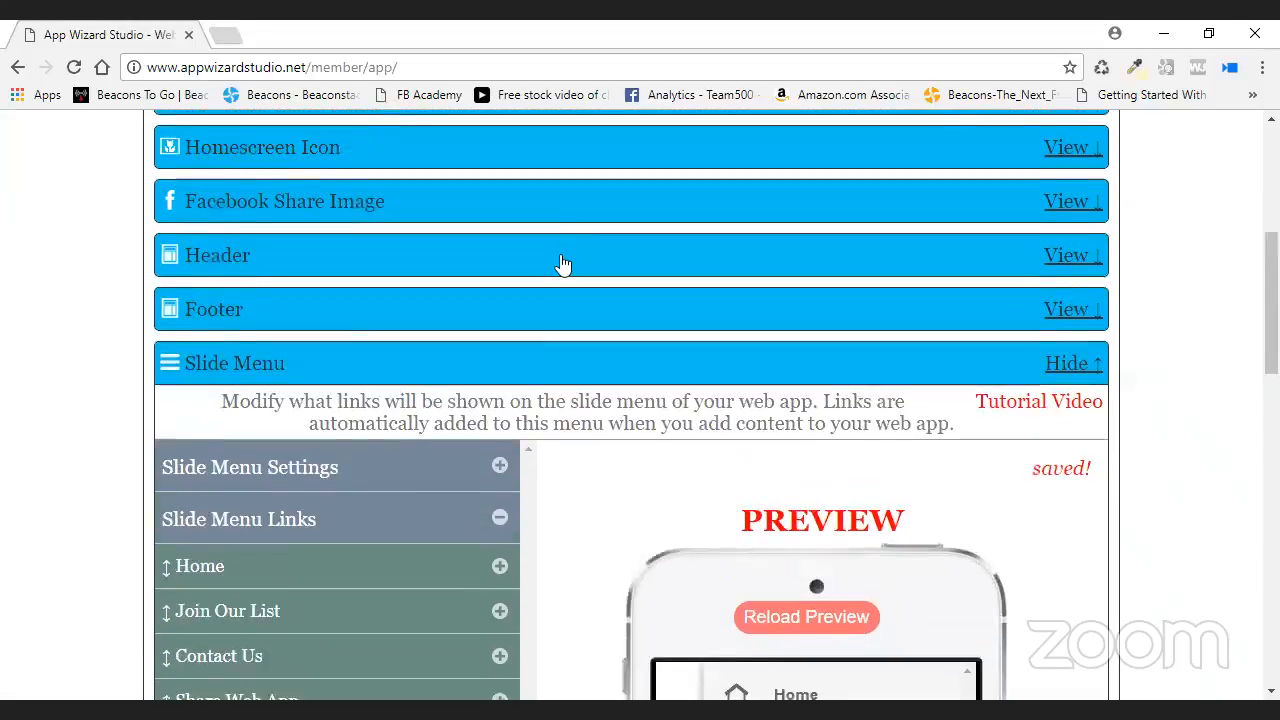
# - Reload the phone preview and open the Golf directory from its directory list
pyautogui.click(272, 233)
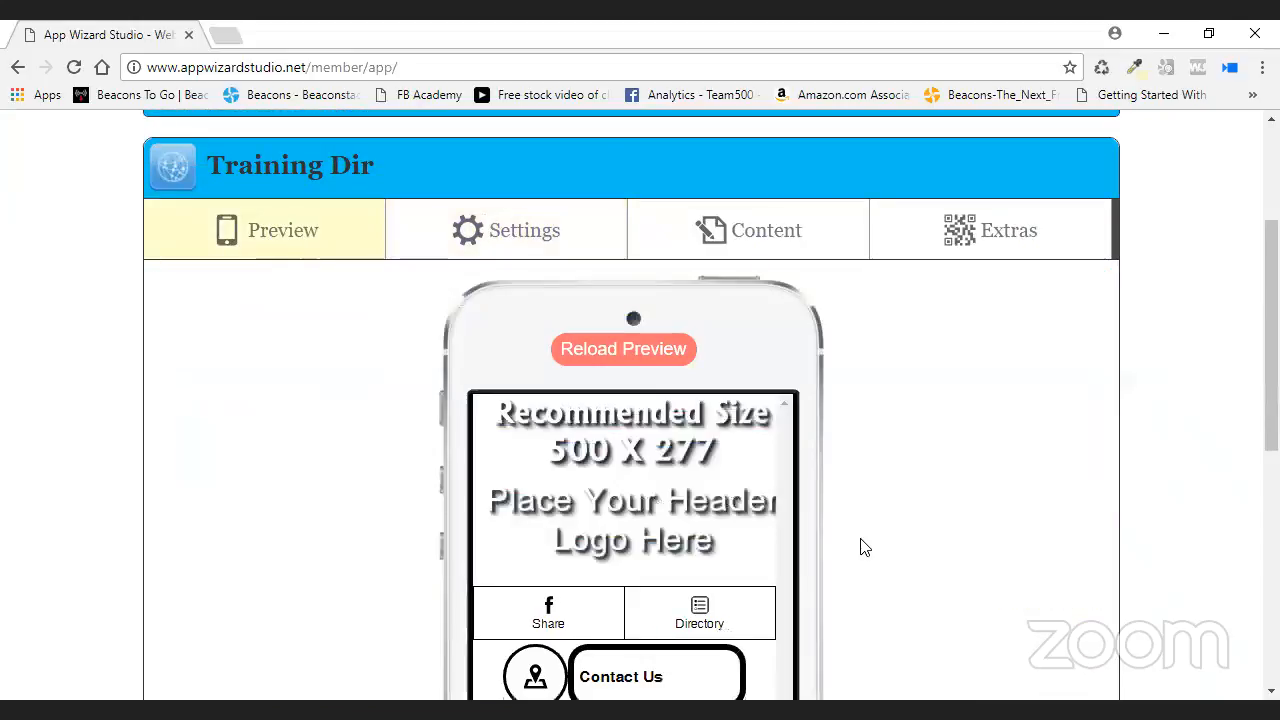
pyautogui.scroll(-2, 735, 443)
pyautogui.click(699, 420)
pyautogui.click(620, 160)
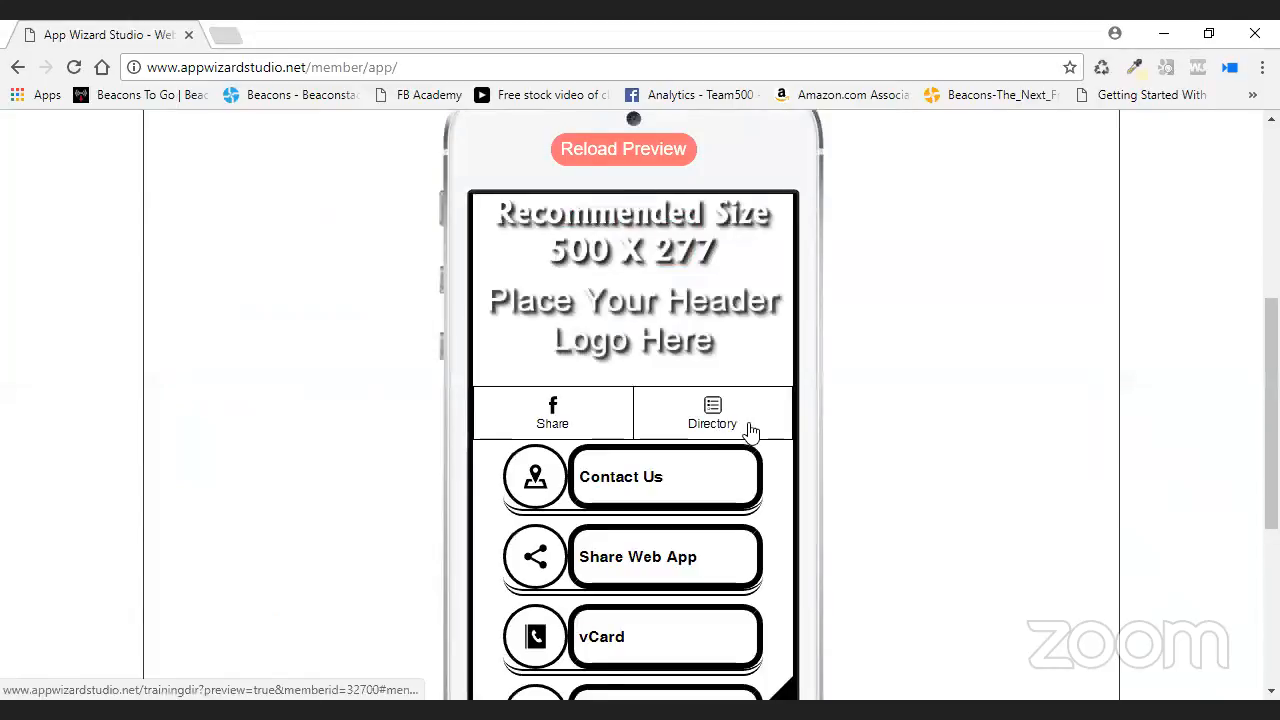
pyautogui.click(713, 425)
pyautogui.scroll(-1, 915, 410)
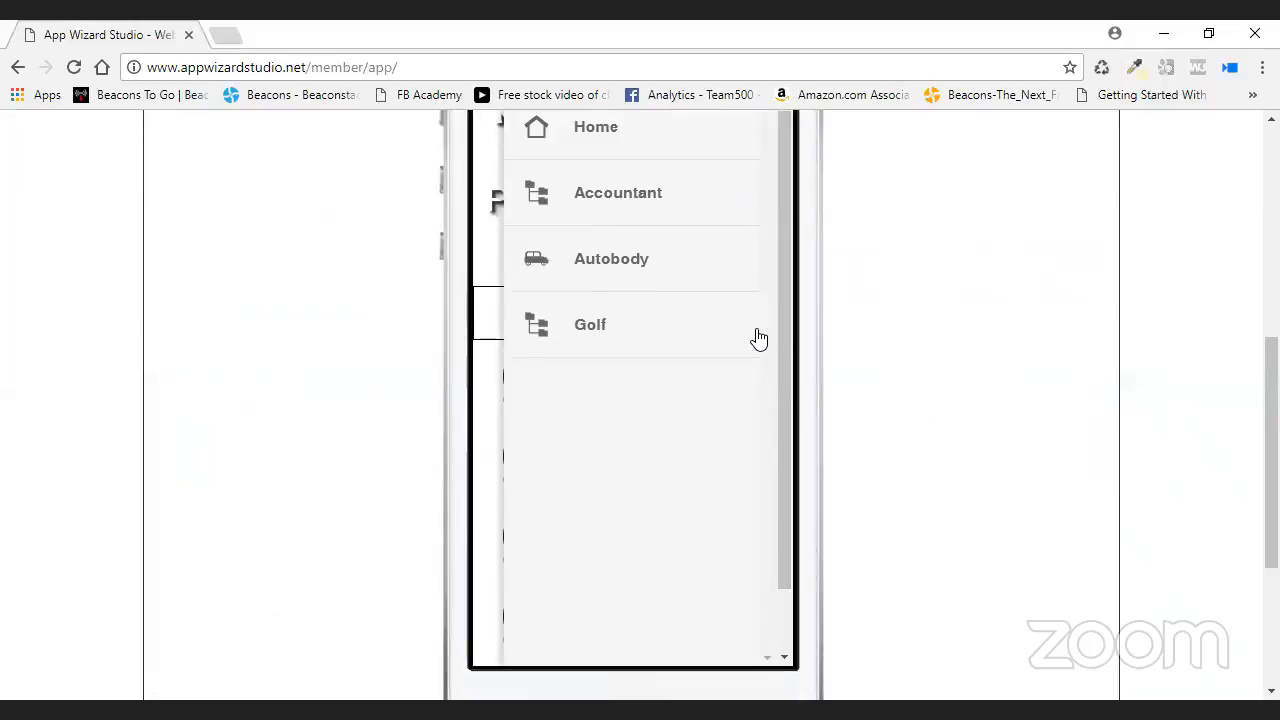
pyautogui.click(594, 337)
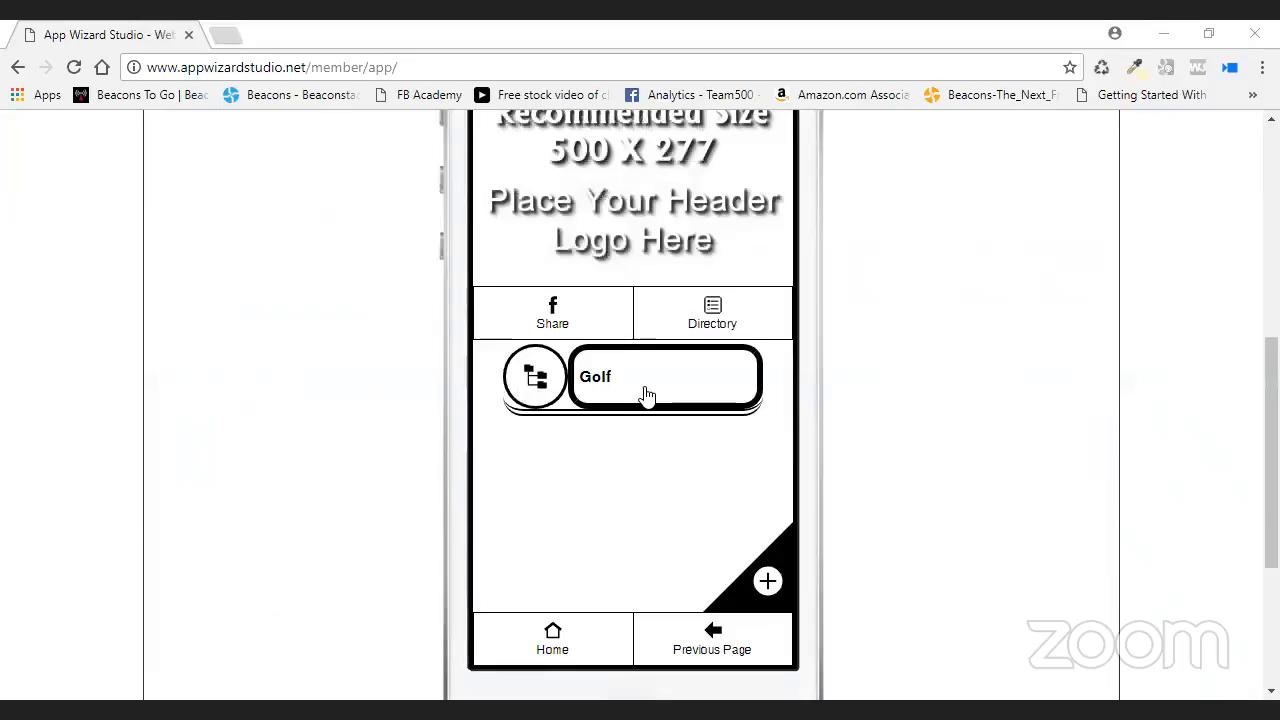
# - Open the preview's side menu to confirm Home, Accountant, Autobody, Golf order
pyautogui.scroll(4, 943, 432)
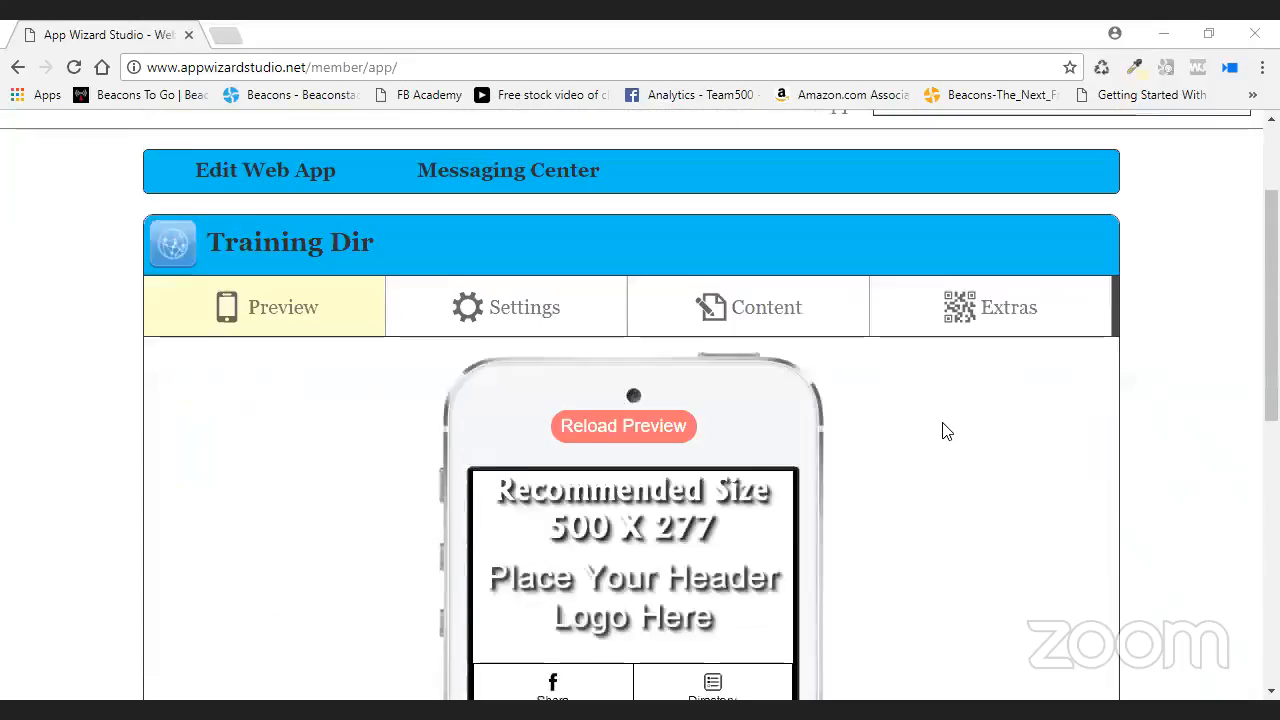
pyautogui.scroll(-1, 943, 432)
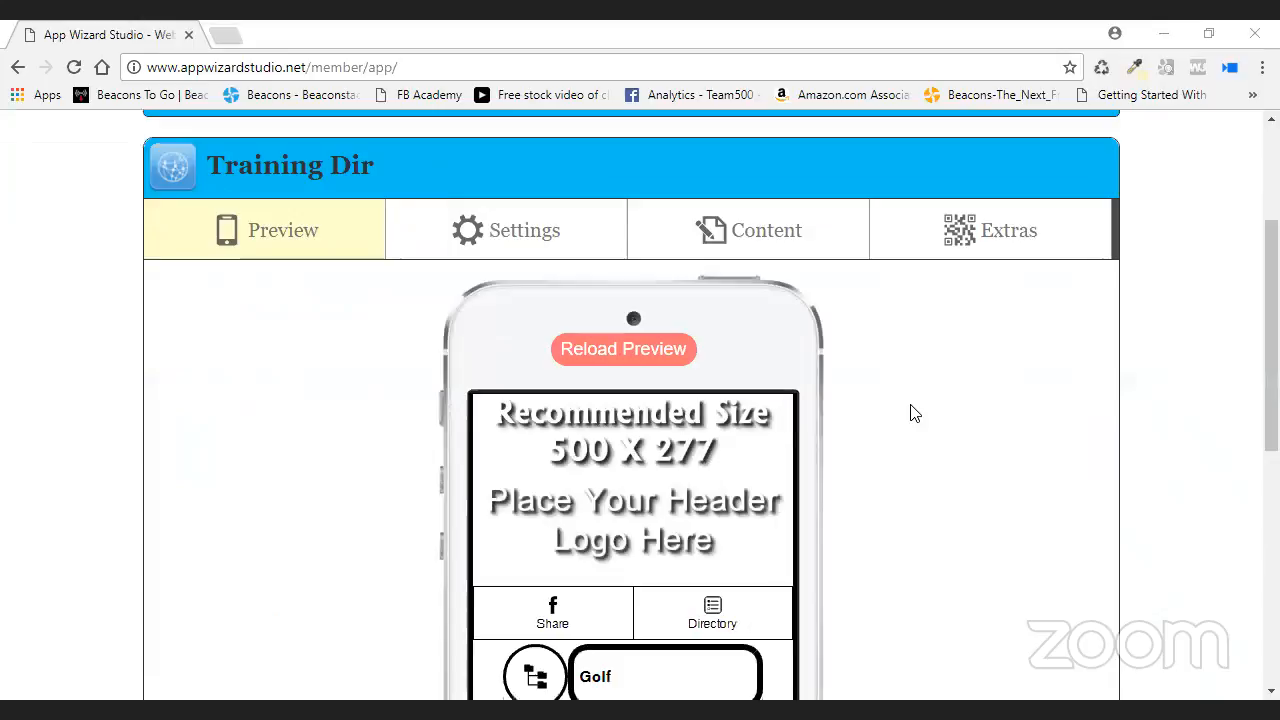
pyautogui.scroll(-1, 943, 411)
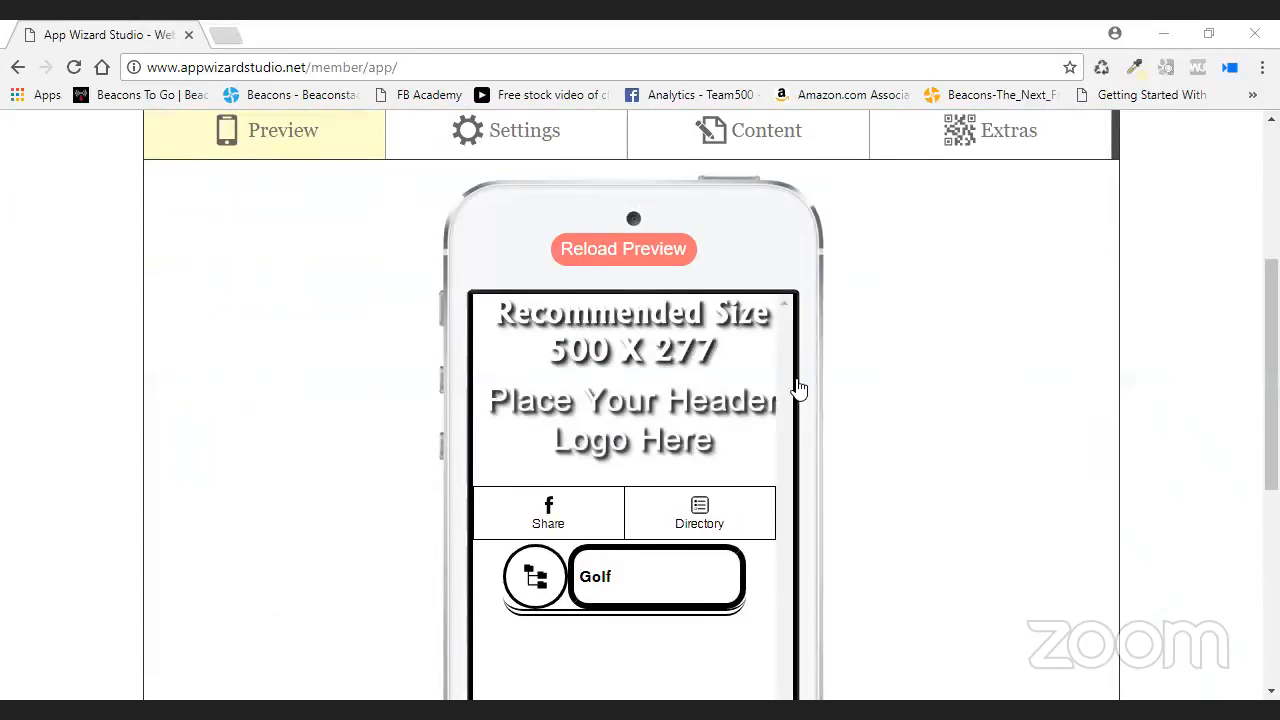
pyautogui.click(700, 512)
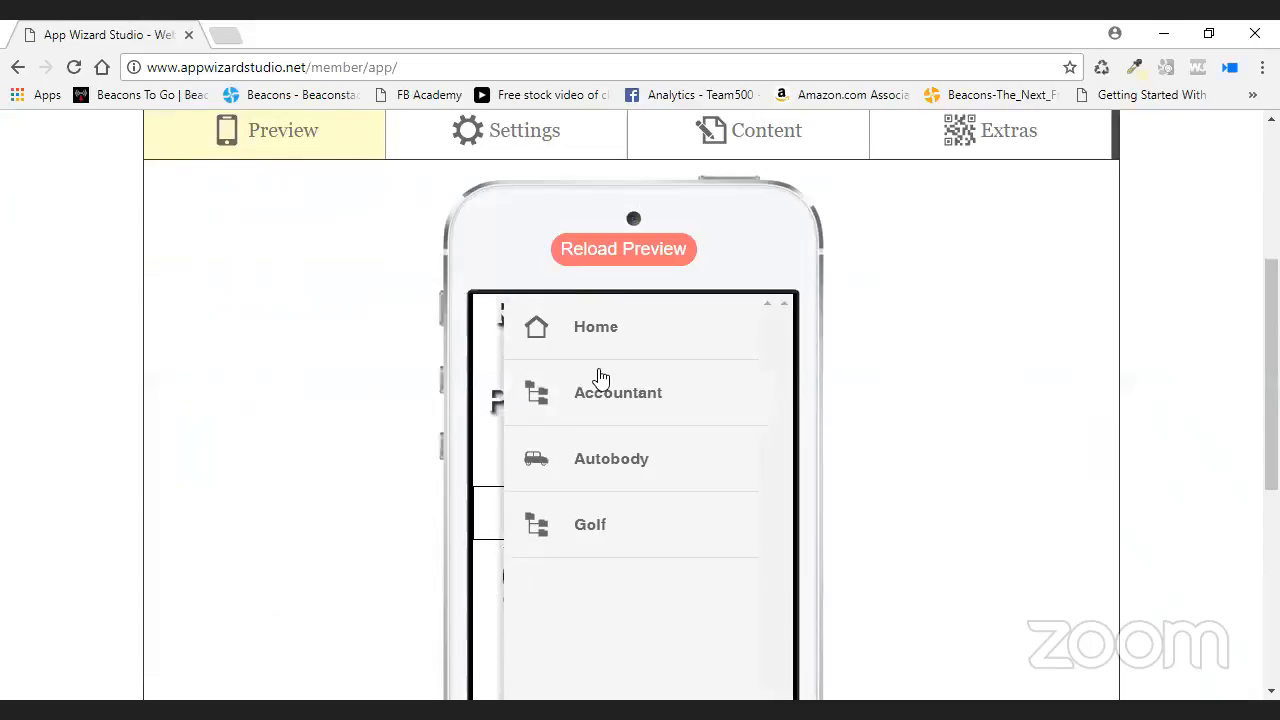
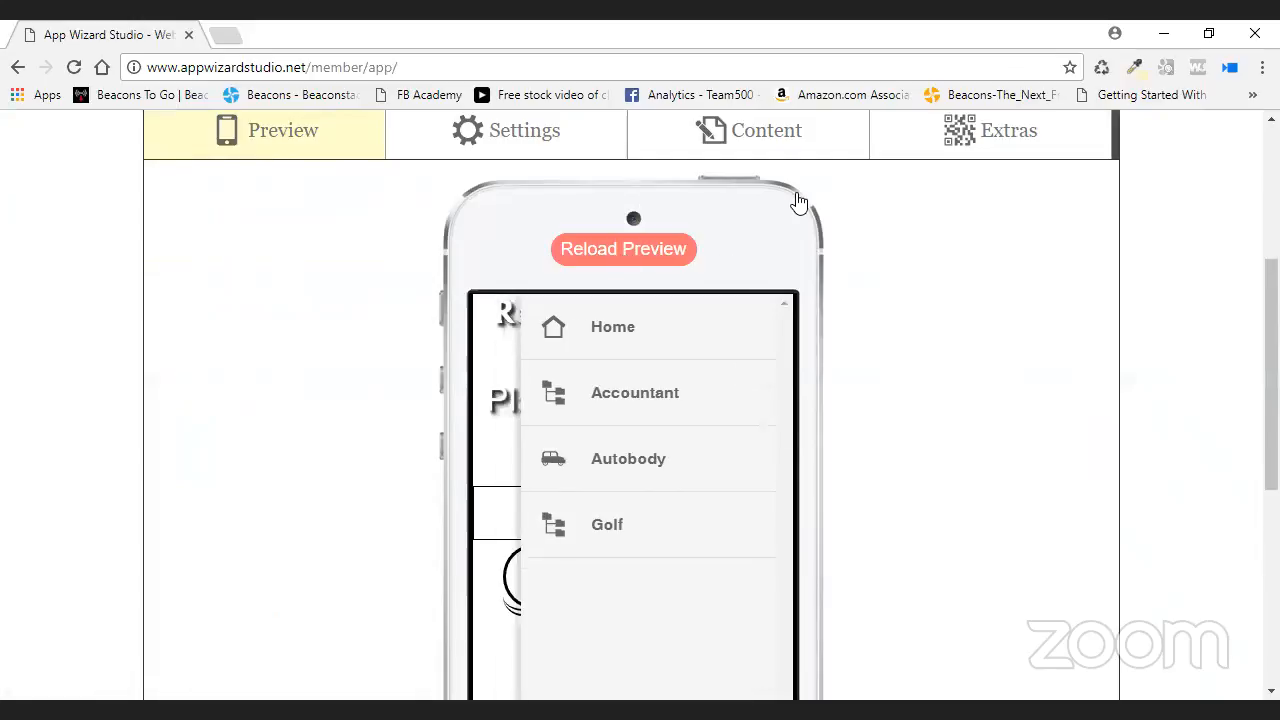
# - Open Content and expand the Directory section listing Golf, Autobody and Accountant
pyautogui.click(748, 135)
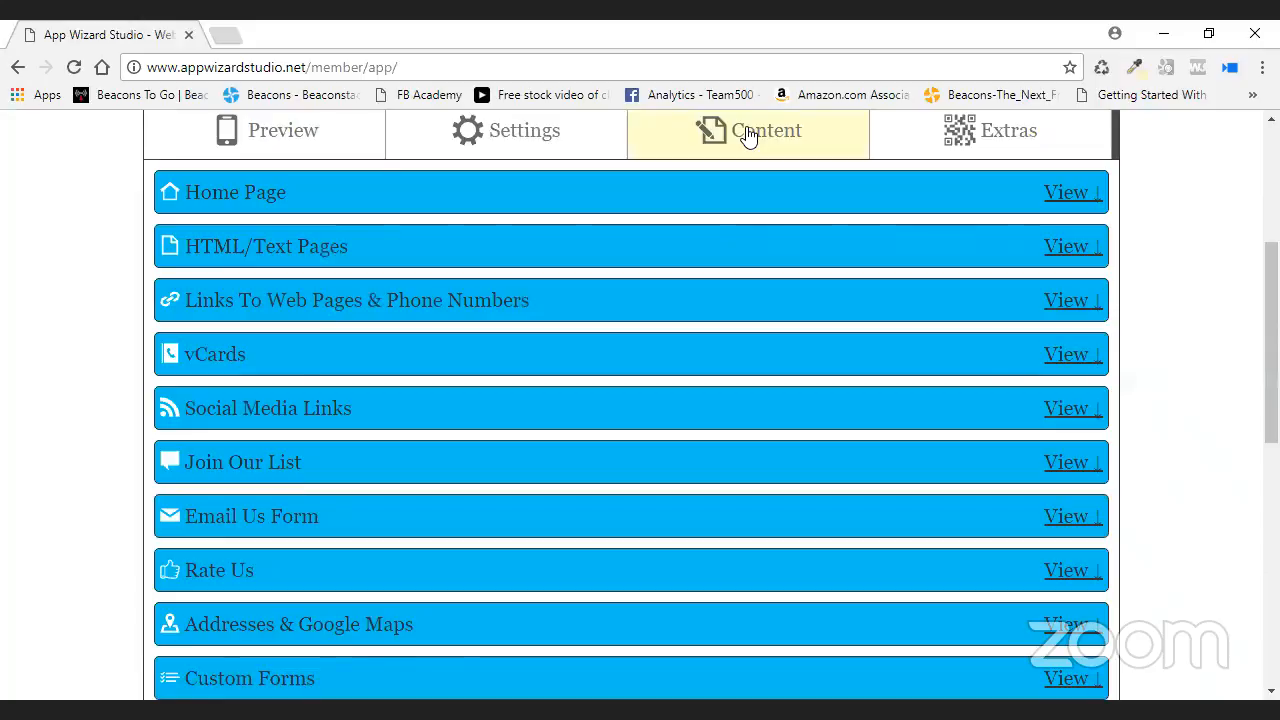
pyautogui.scroll(-4, 725, 344)
pyautogui.scroll(2, 722, 346)
pyautogui.scroll(-5, 720, 347)
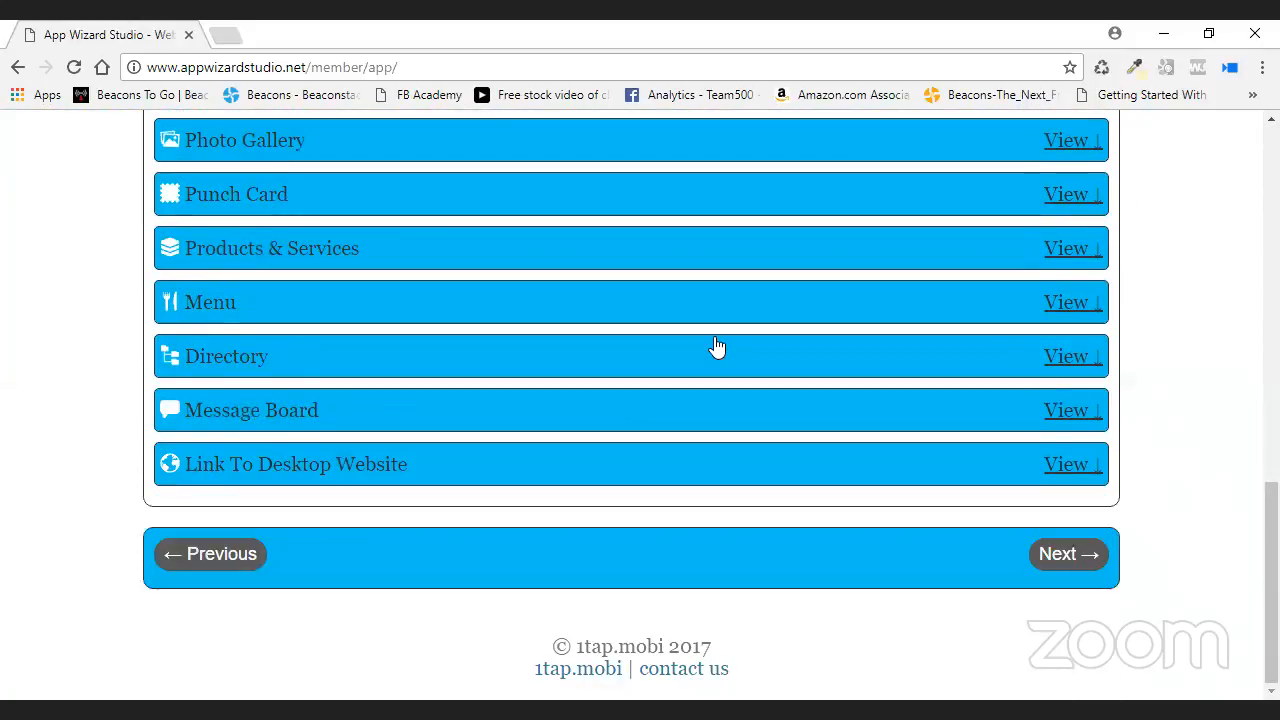
pyautogui.click(1064, 358)
pyautogui.scroll(-2, 1232, 440)
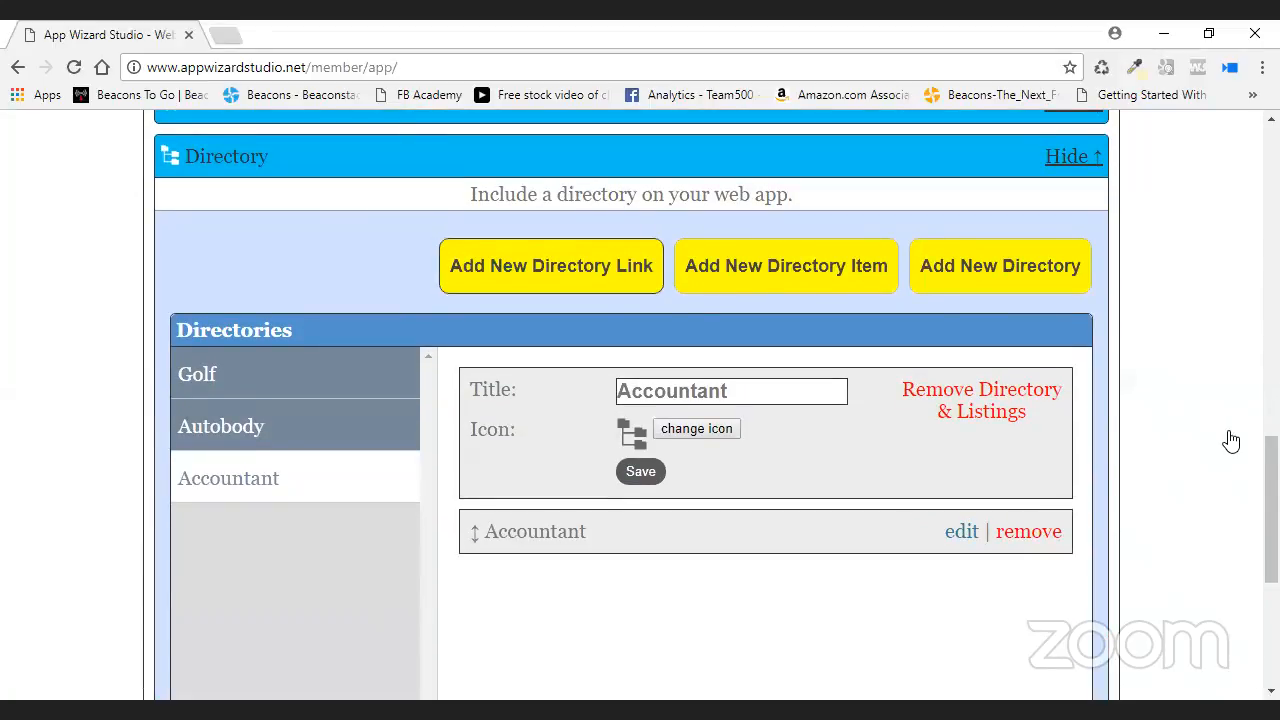
pyautogui.click(591, 266)
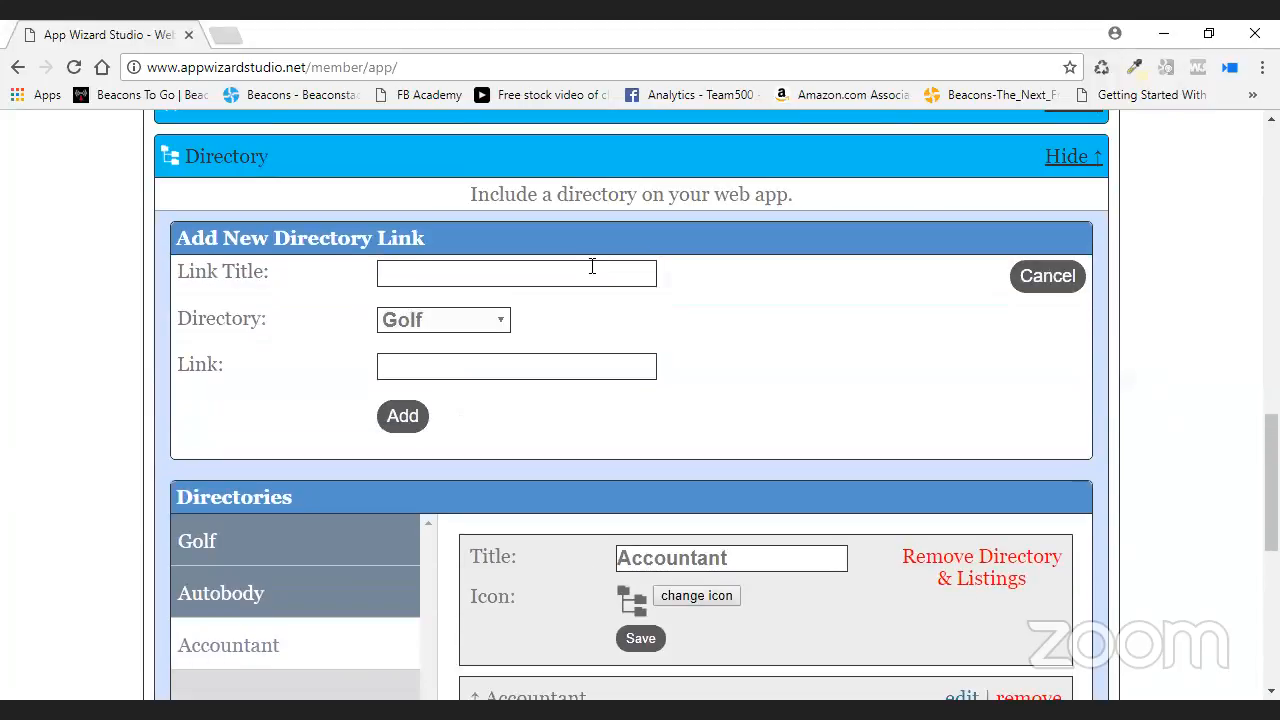
pyautogui.click(591, 266)
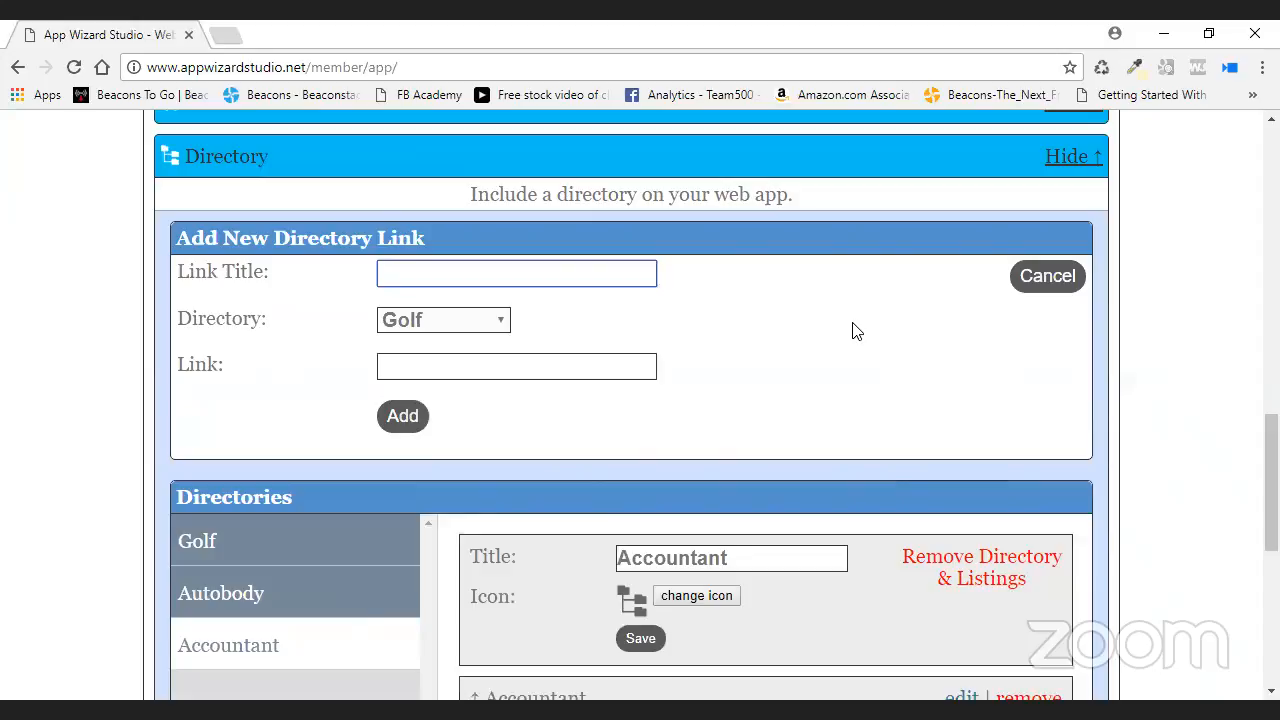
pyautogui.write('AWS Link')
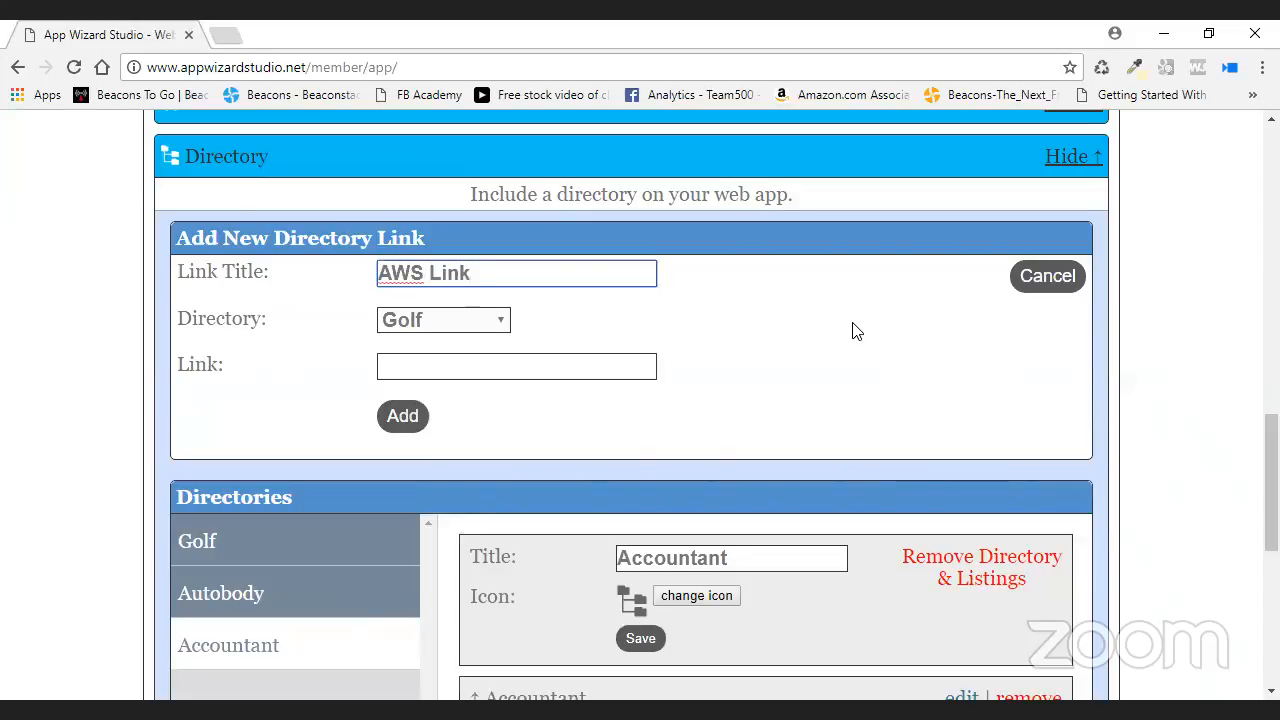
pyautogui.click(463, 322)
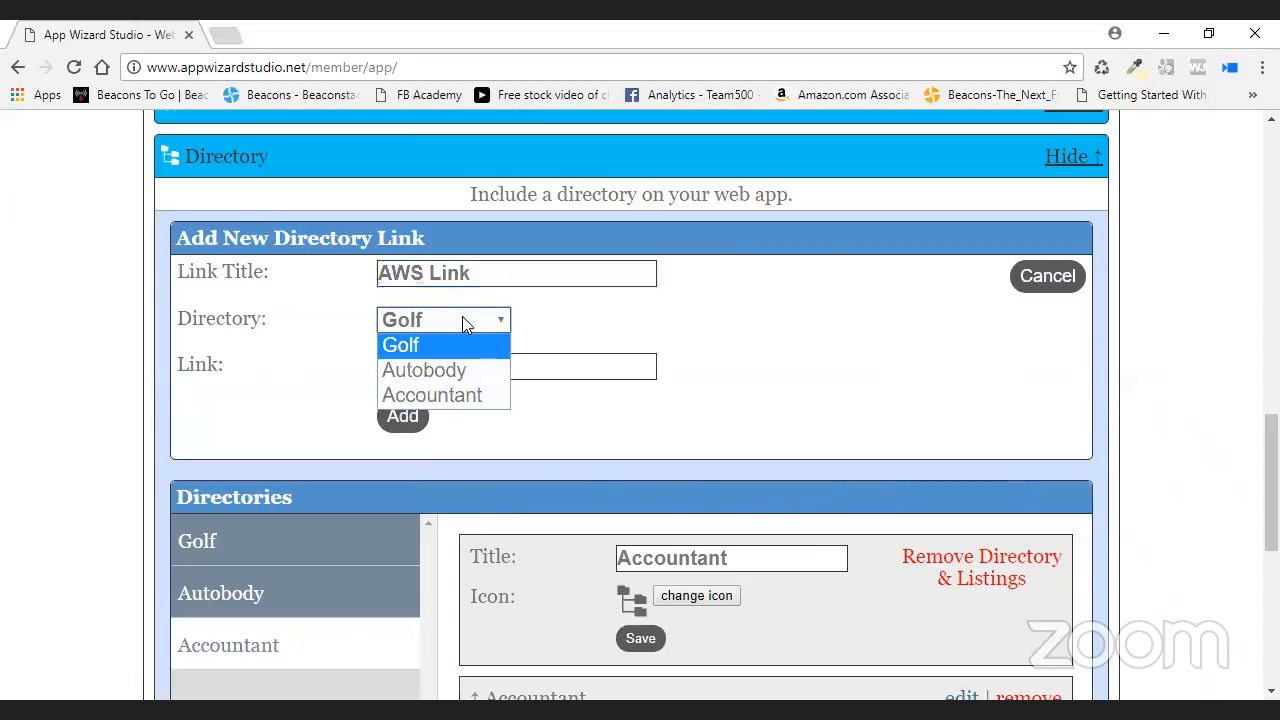
pyautogui.click(710, 322)
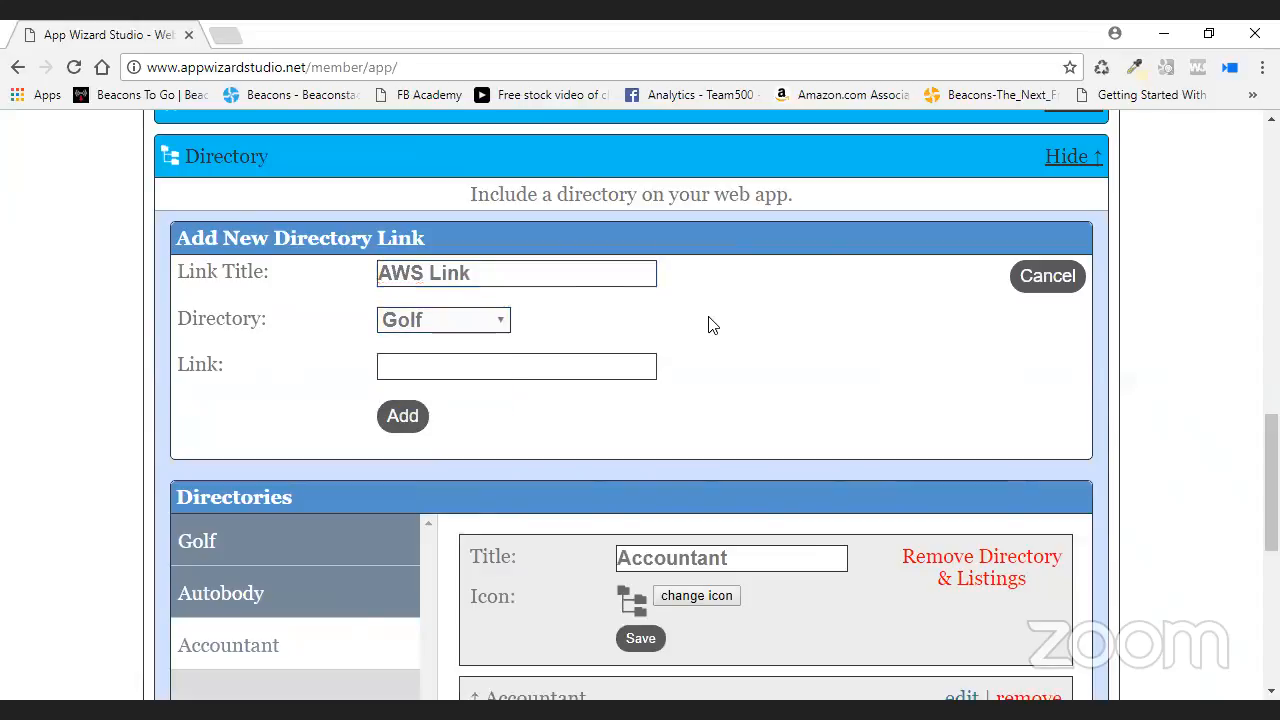
pyautogui.click(428, 324)
pyautogui.click(424, 350)
pyautogui.click(426, 362)
pyautogui.rightClick(515, 367)
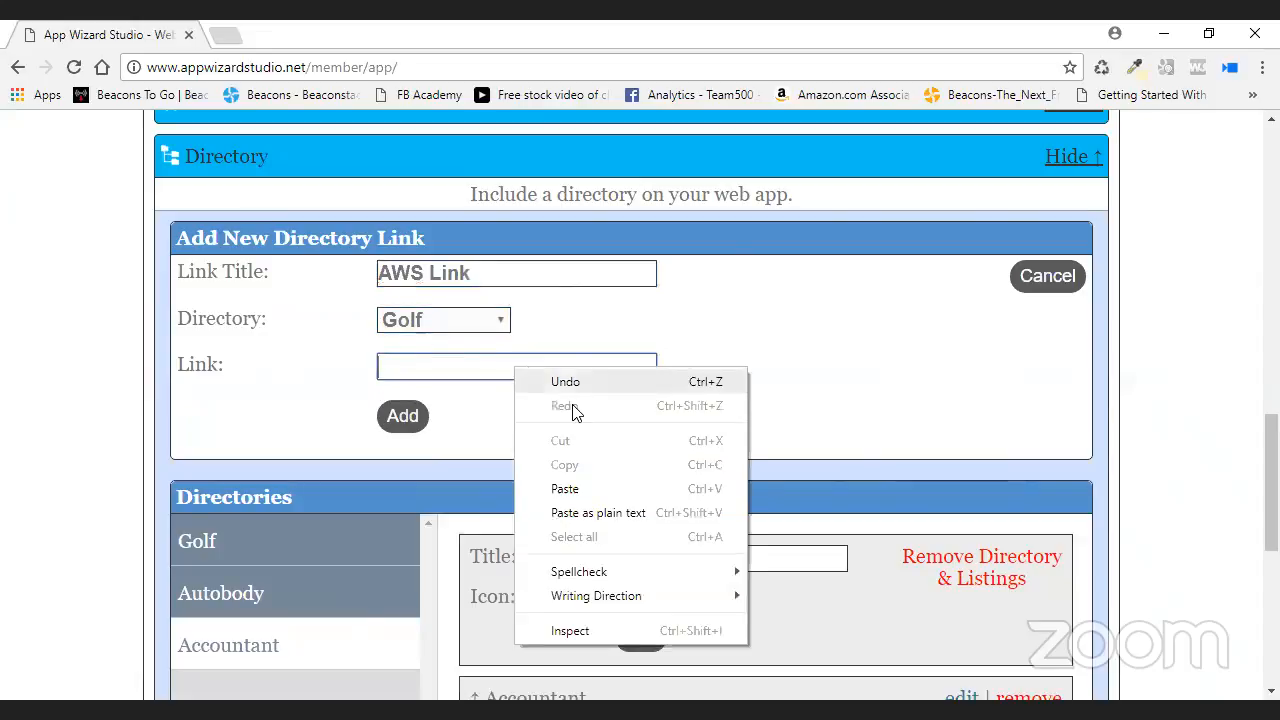
pyautogui.click(590, 490)
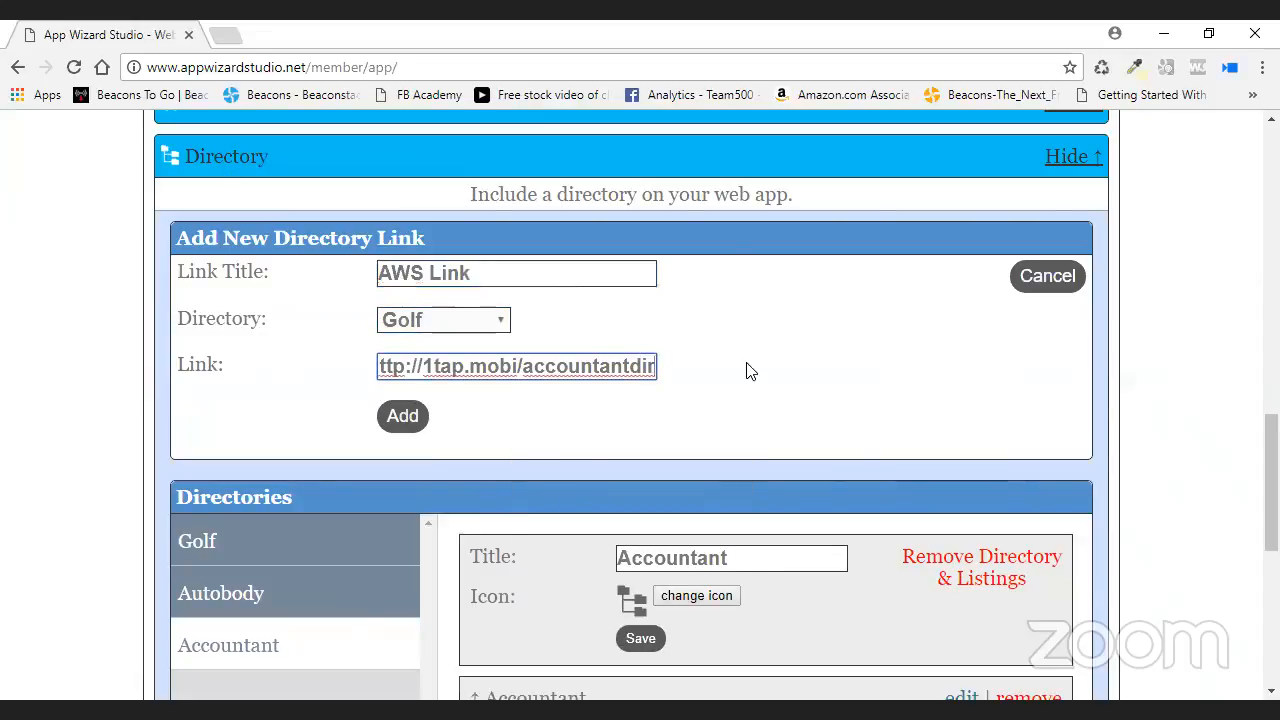
pyautogui.click(1025, 277)
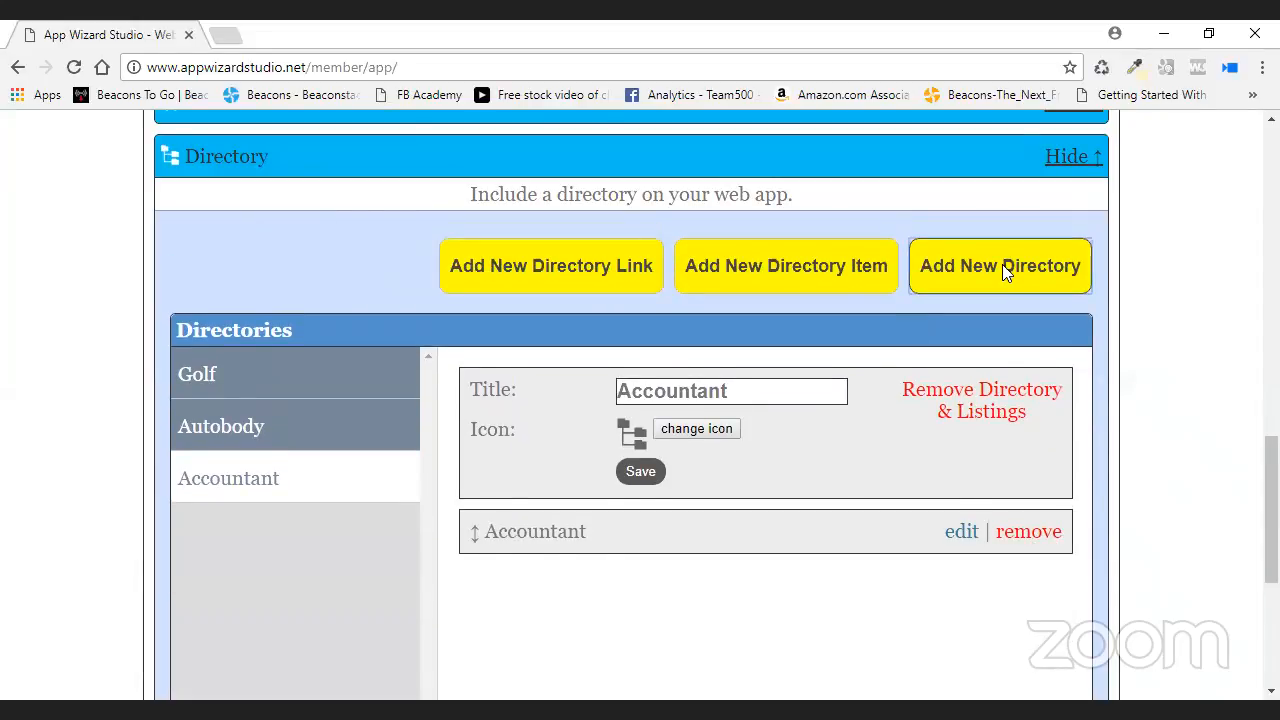
# - Start a new directory named 'AWS Link' under Golf, then discard it
pyautogui.click(1002, 264)
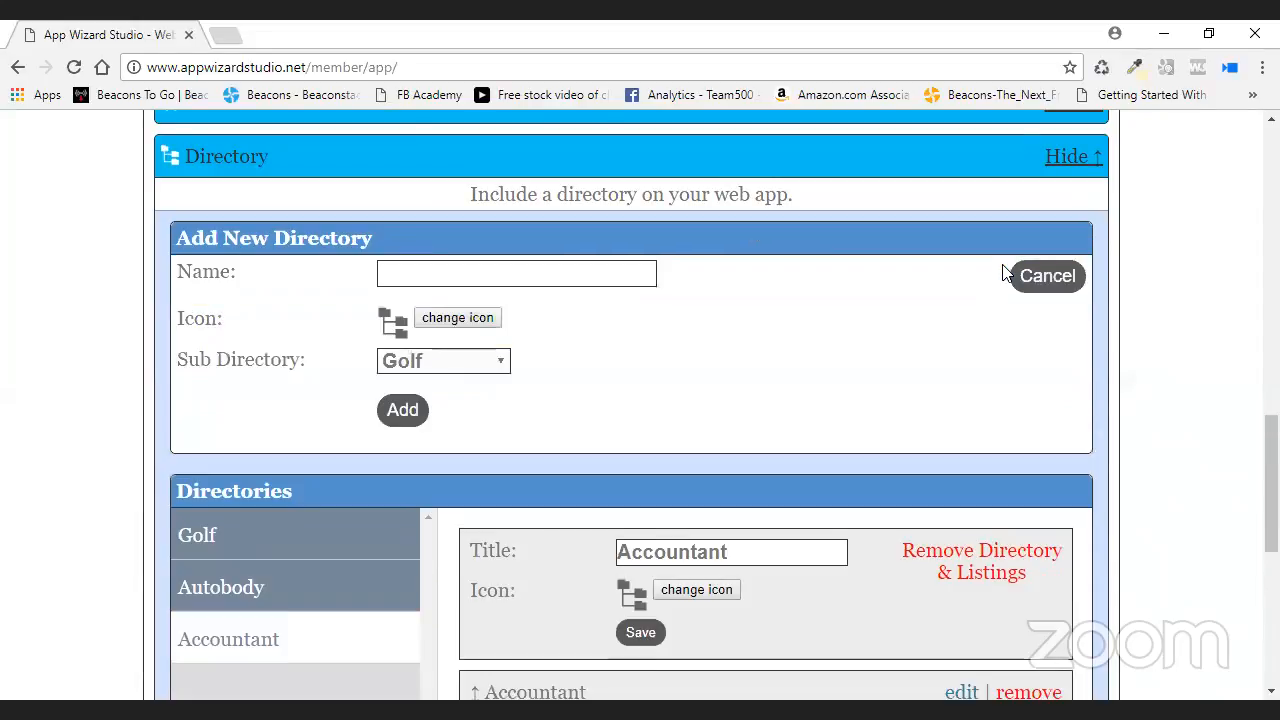
pyautogui.click(501, 364)
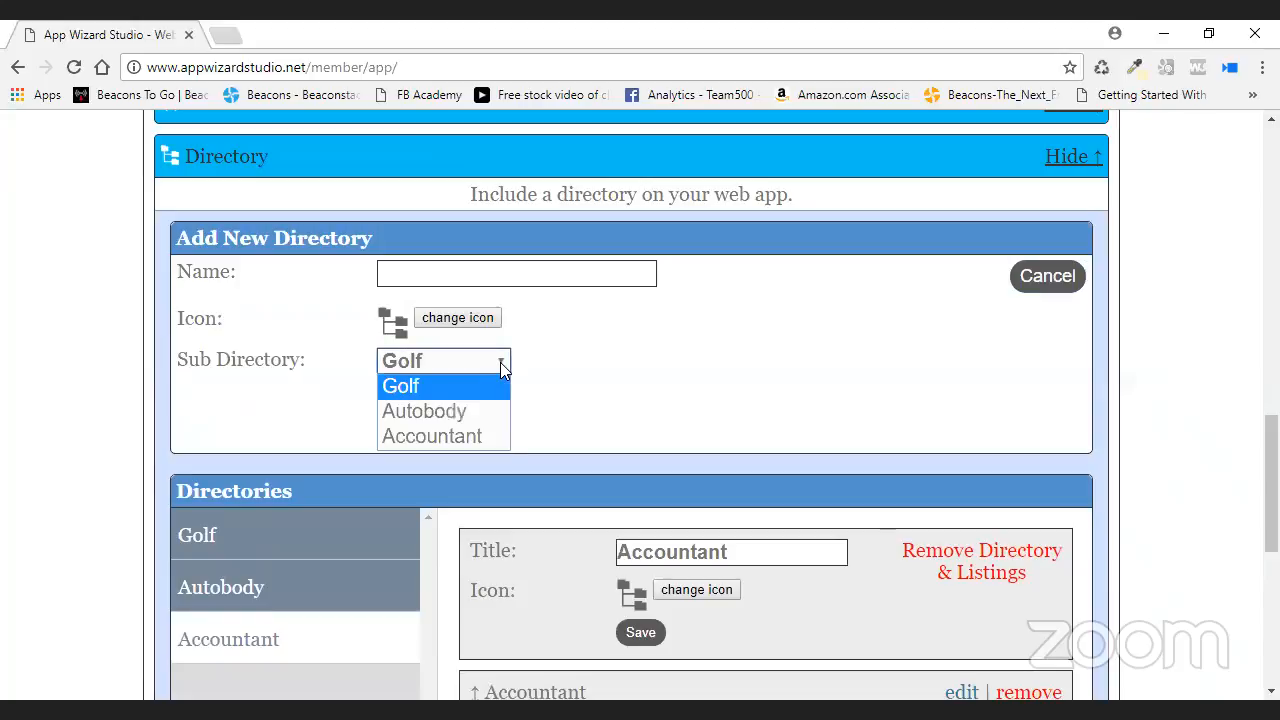
pyautogui.click(697, 456)
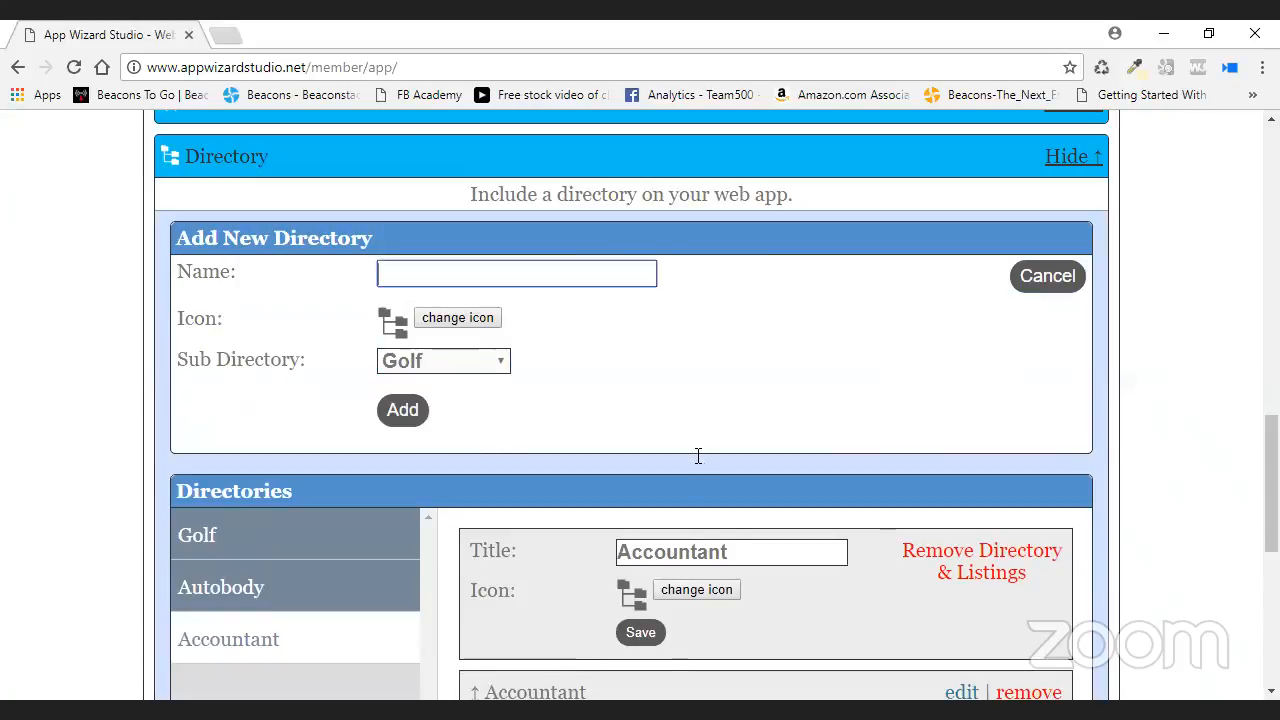
pyautogui.write('AWS Link')
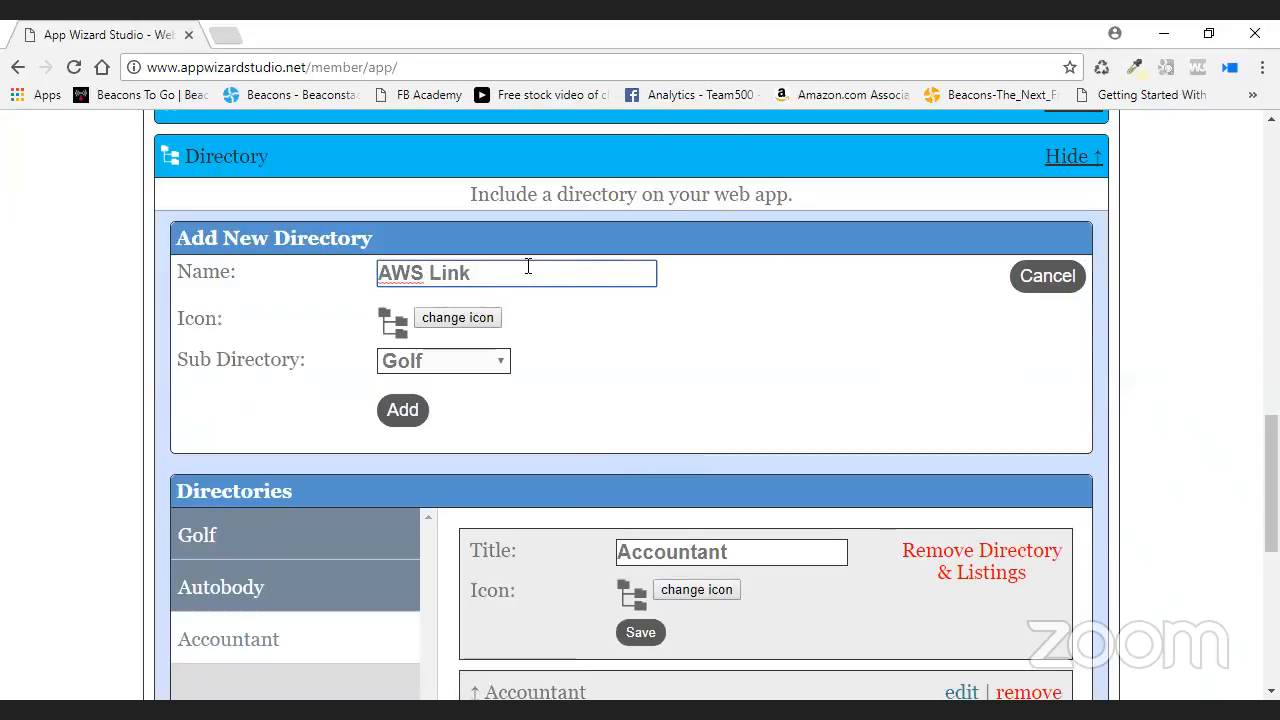
pyautogui.click(507, 366)
pyautogui.click(500, 360)
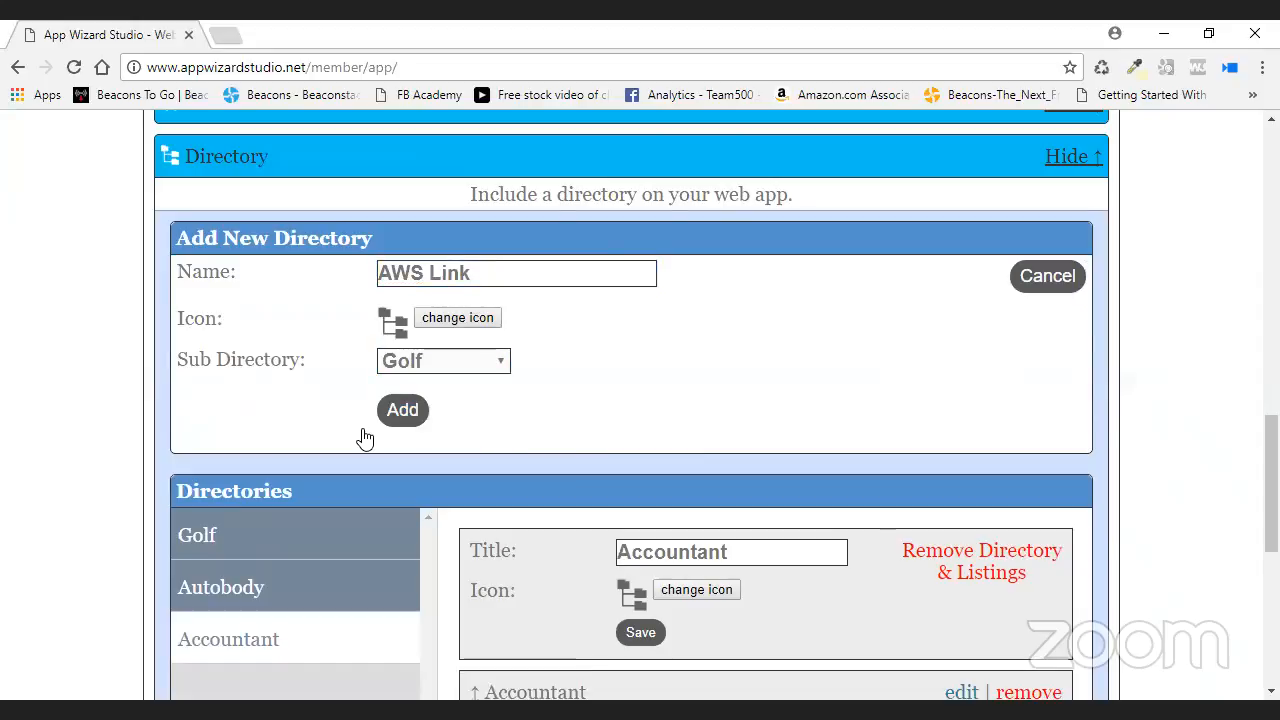
pyautogui.click(450, 362)
pyautogui.click(1063, 292)
pyautogui.click(1063, 292)
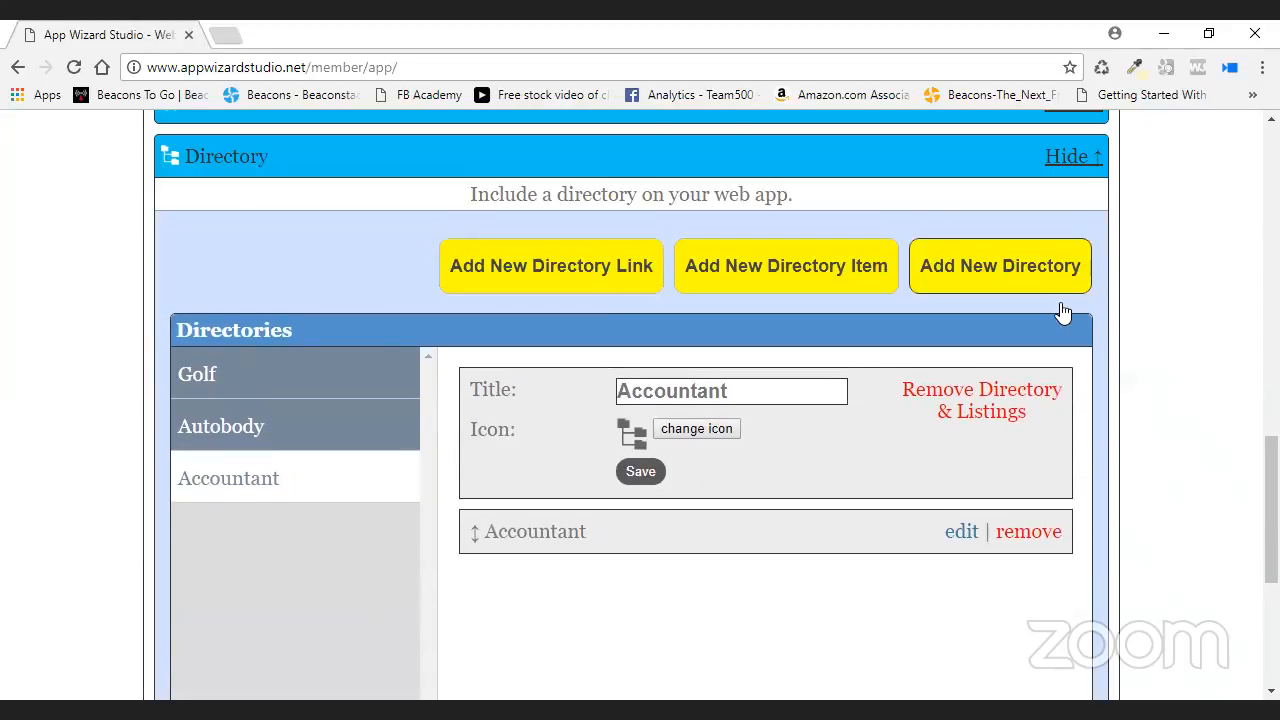
# - Reopen the new-directory form with Golf as parent, then reload the editor page
pyautogui.click(412, 380)
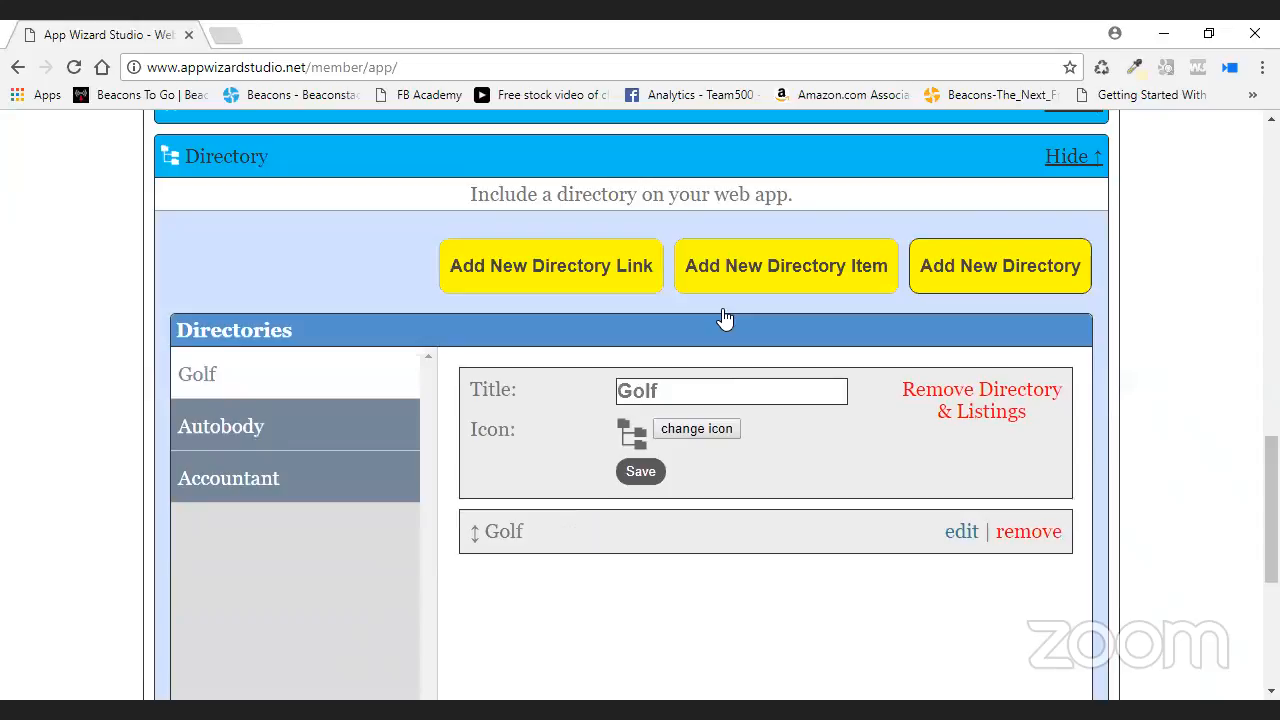
pyautogui.click(1008, 266)
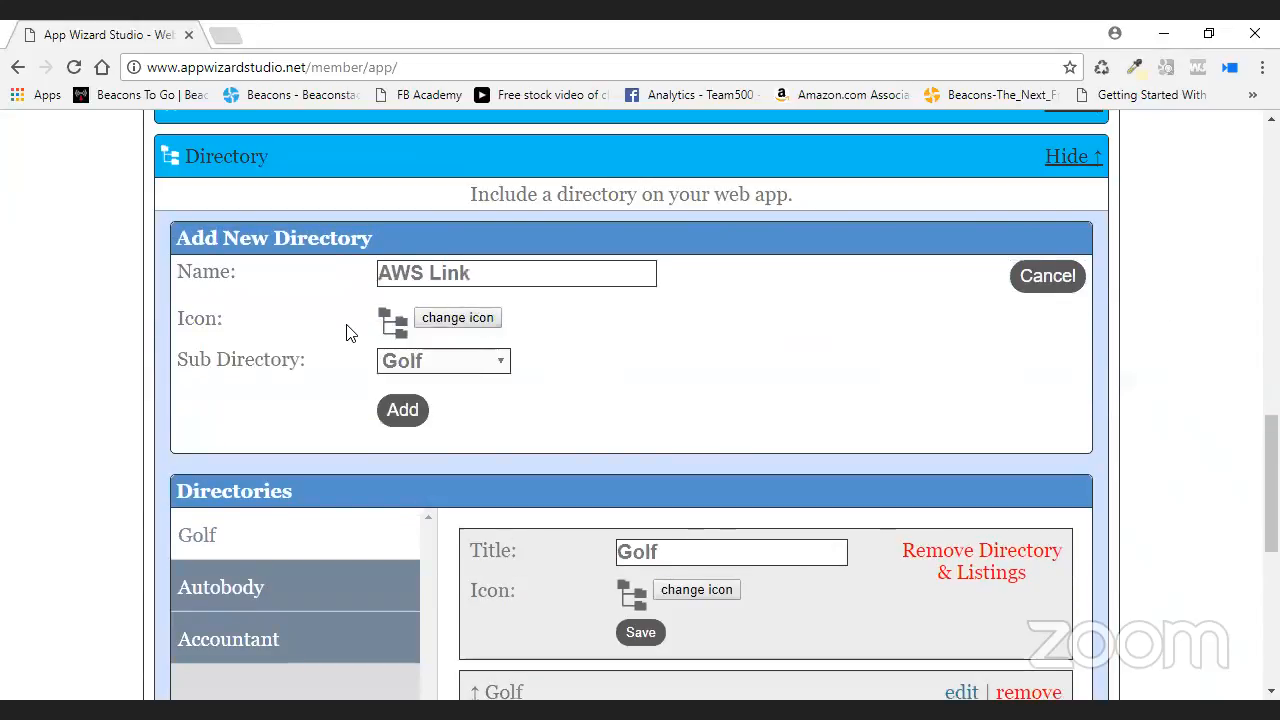
pyautogui.click(456, 362)
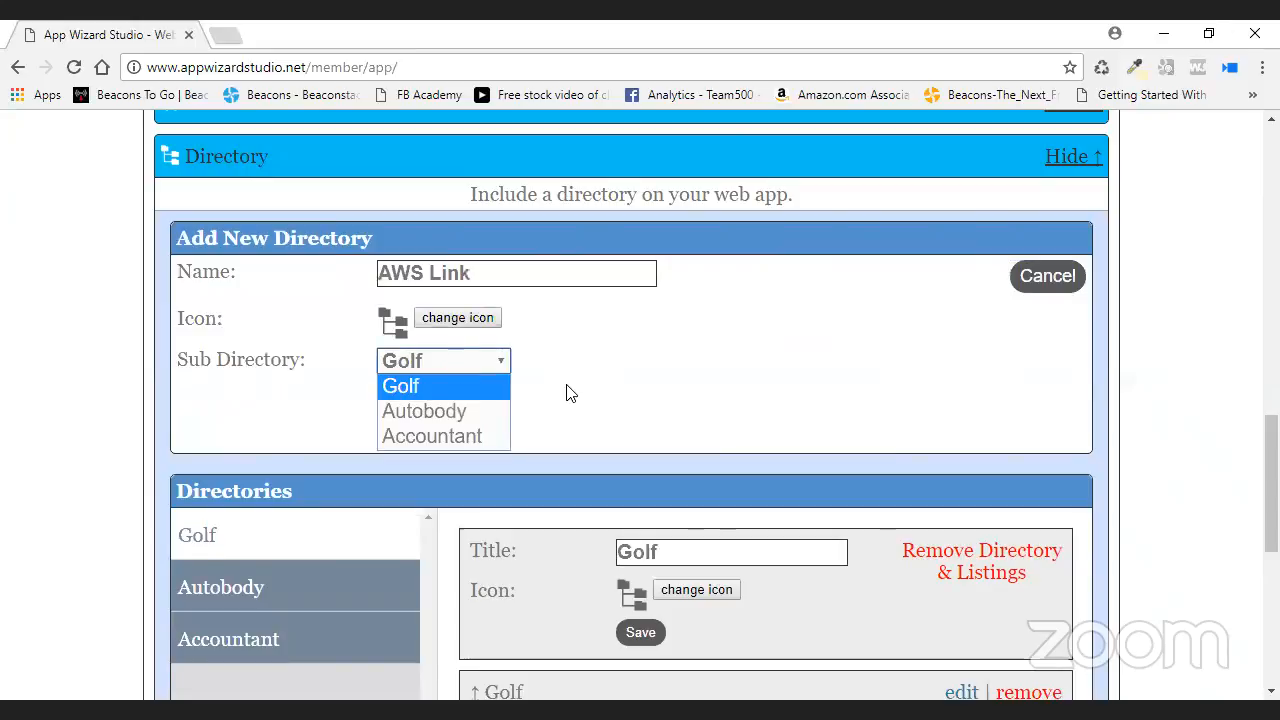
pyautogui.click(575, 380)
pyautogui.click(491, 361)
pyautogui.click(577, 366)
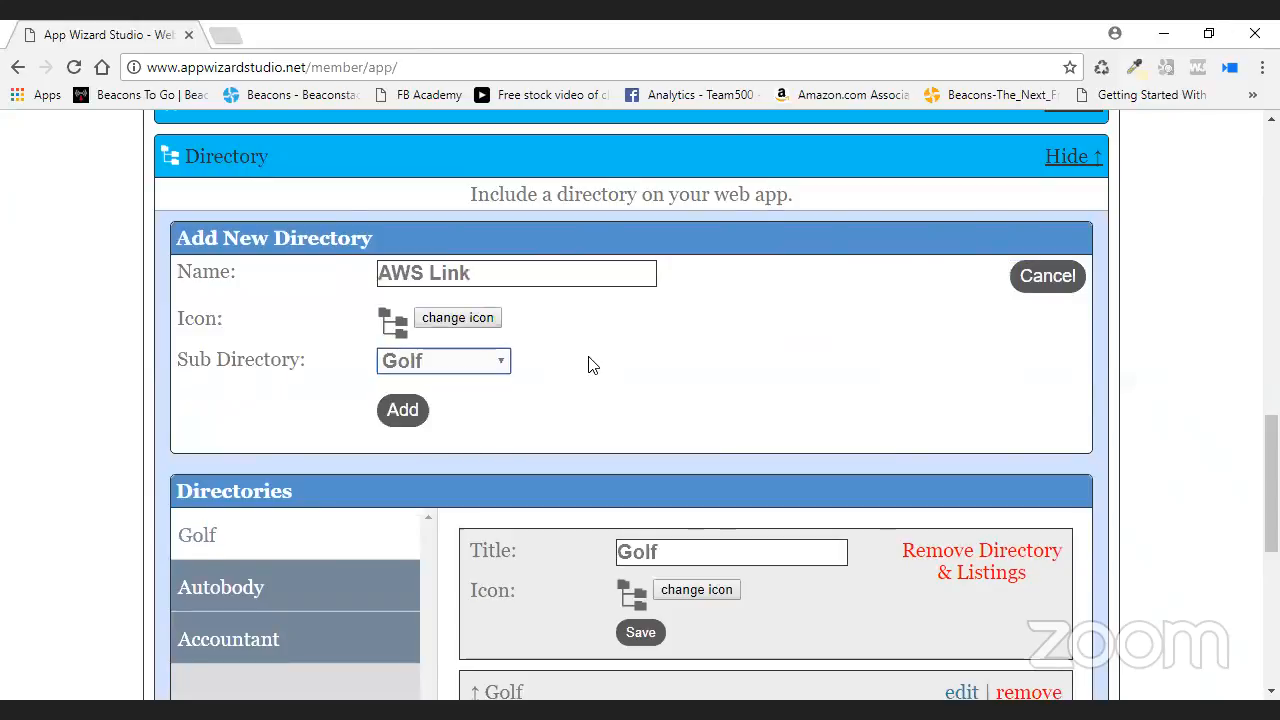
pyautogui.rightClick(1182, 312)
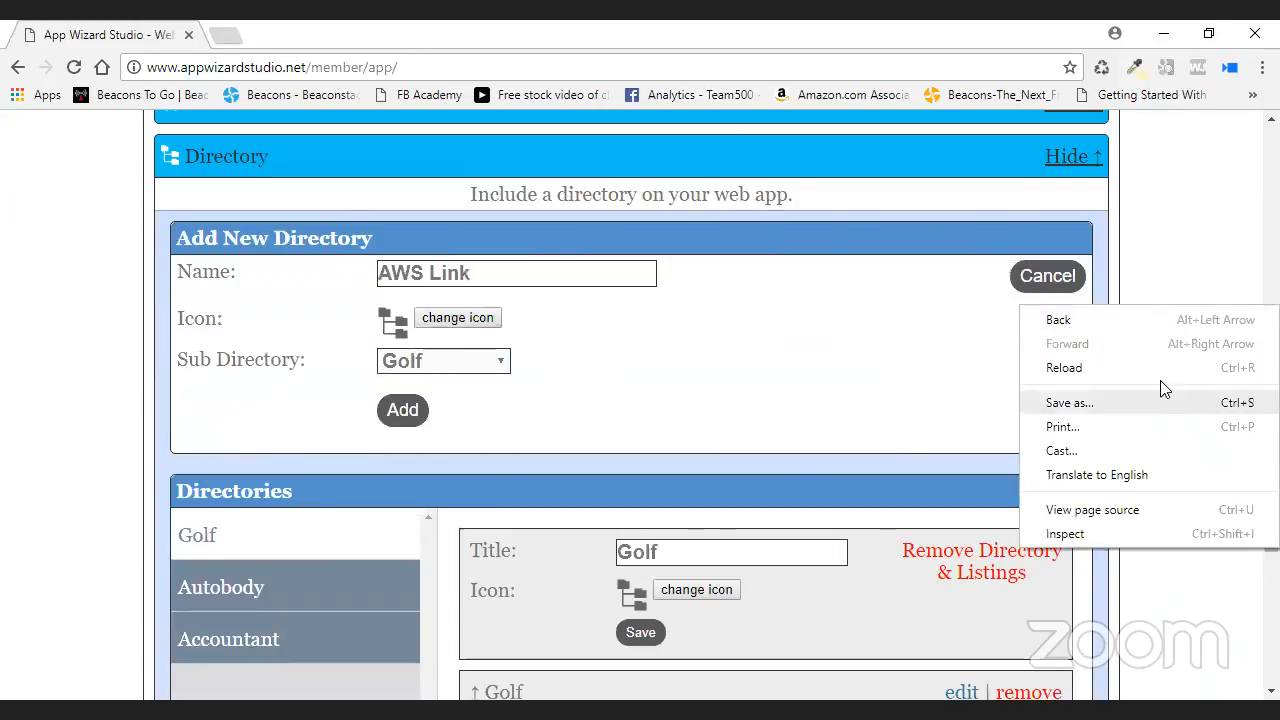
pyautogui.click(1064, 368)
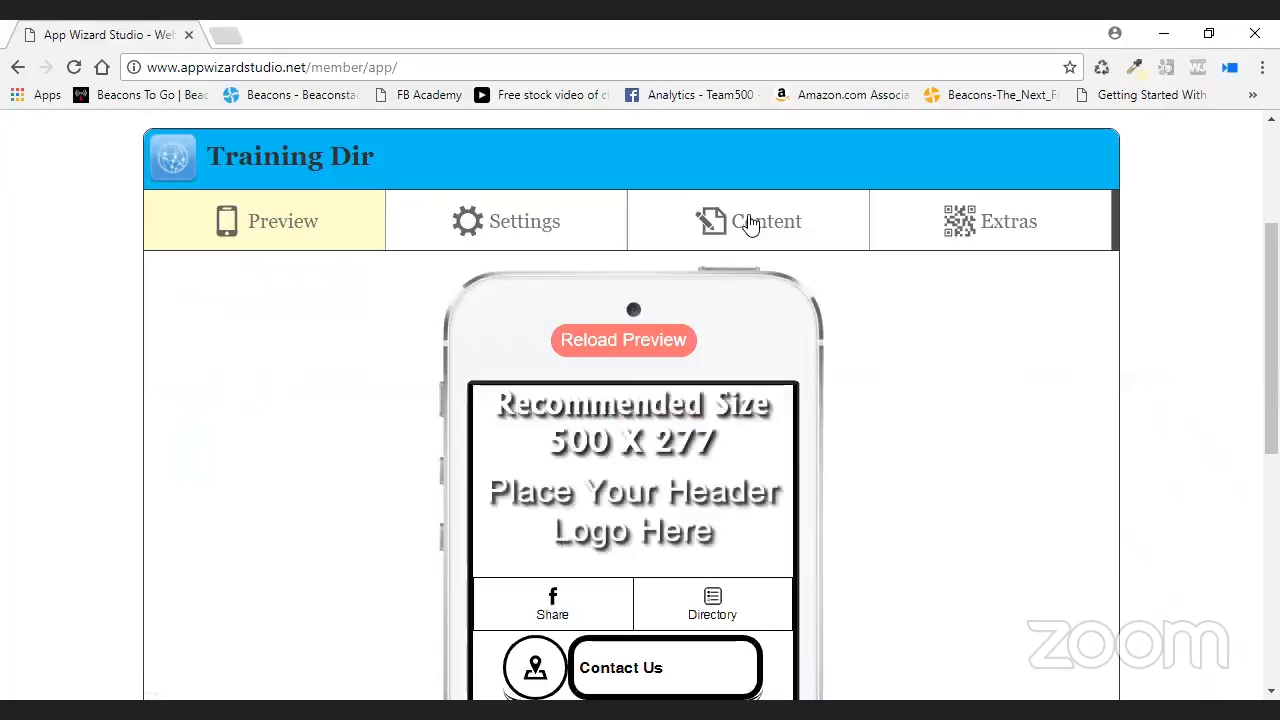
# - Add a top-level directory named 'AWS Link1' with Sub Directory set to None
pyautogui.click(752, 221)
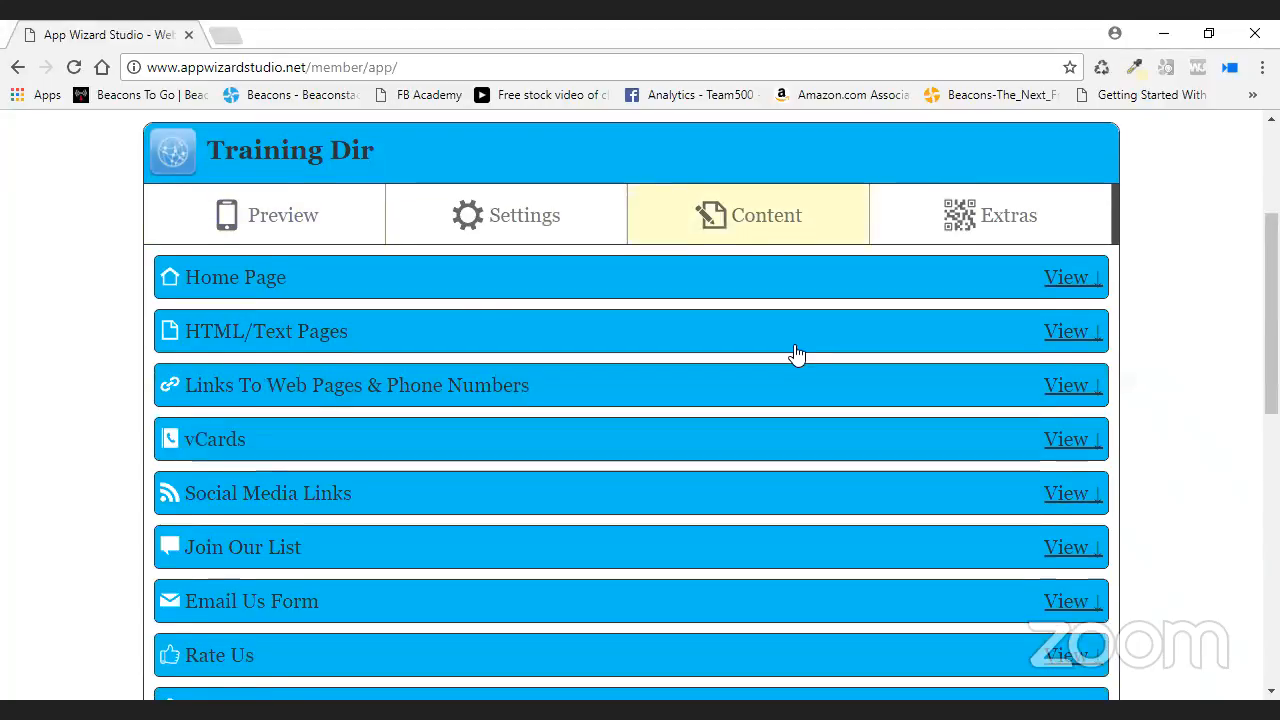
pyautogui.scroll(-10, 797, 356)
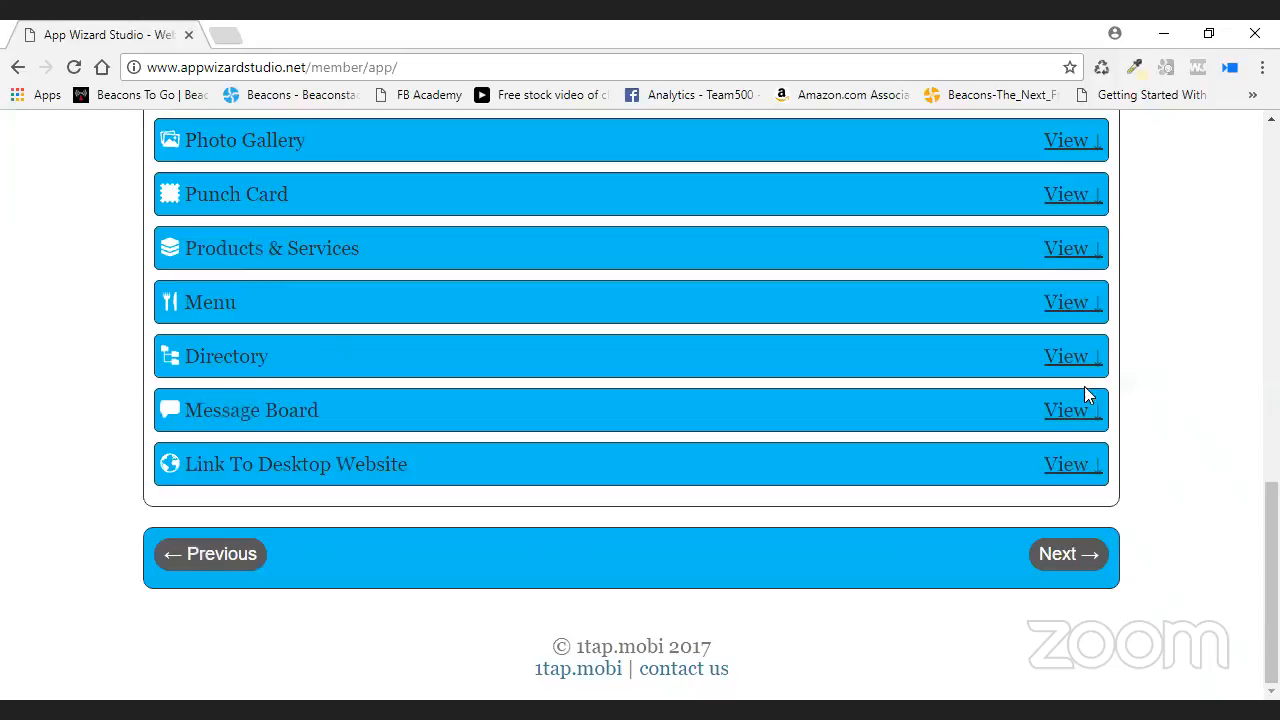
pyautogui.click(1072, 357)
pyautogui.scroll(-3, 1206, 386)
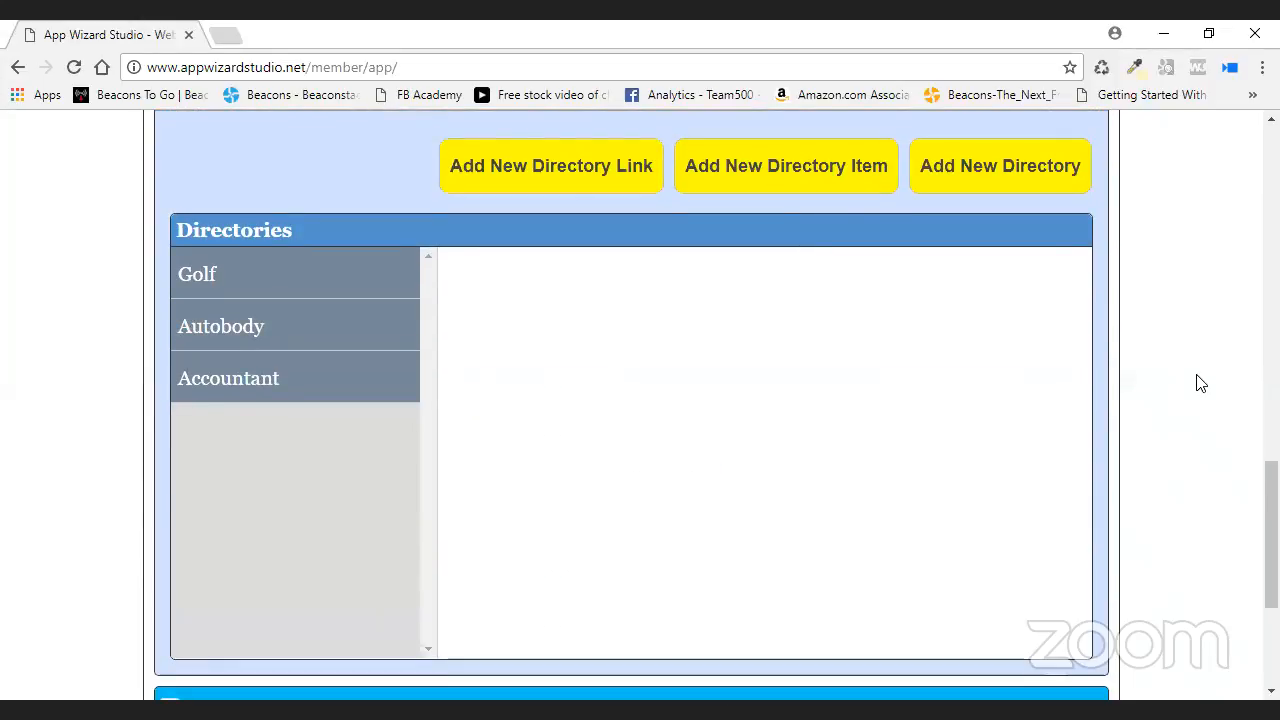
pyautogui.click(985, 166)
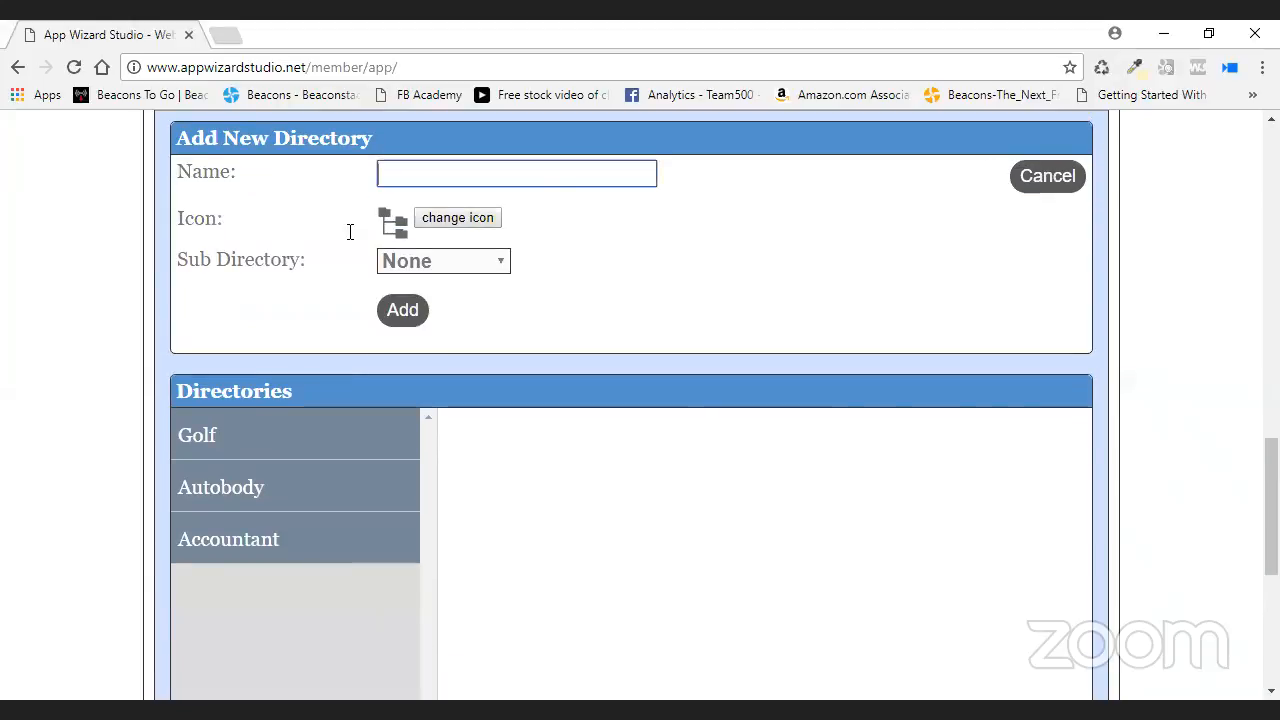
pyautogui.write('AWS Link1')
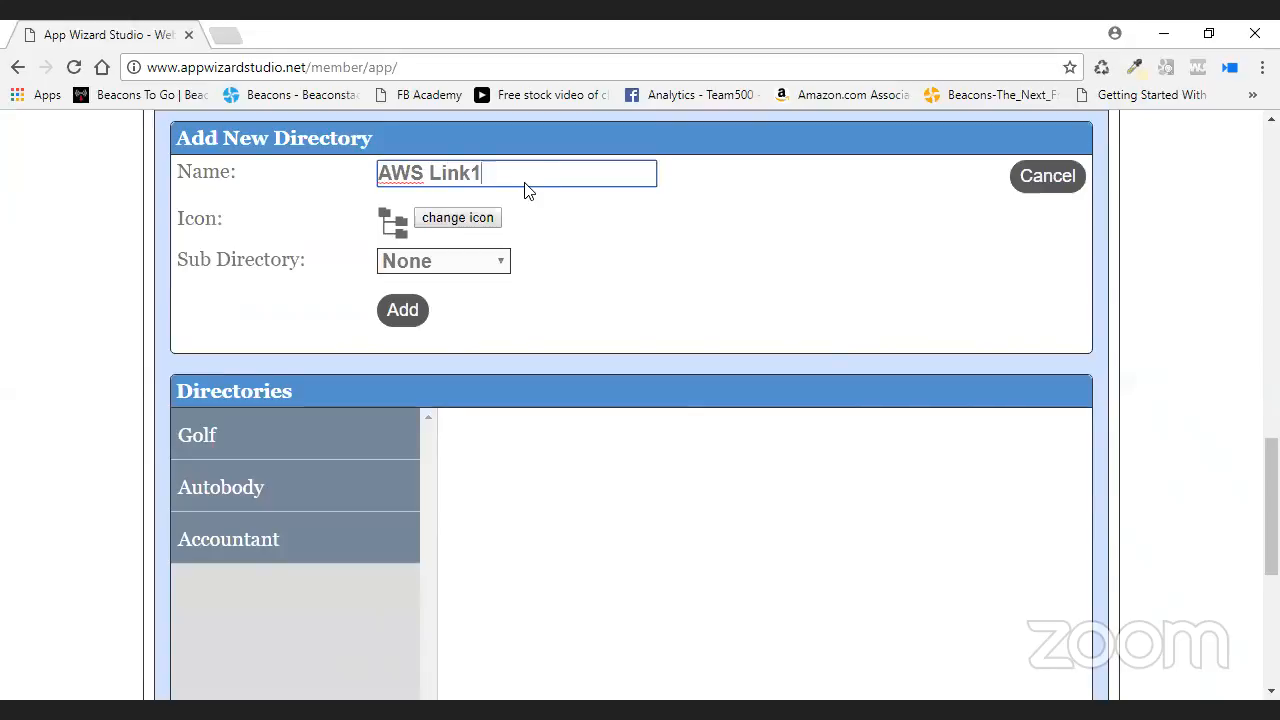
pyautogui.click(410, 318)
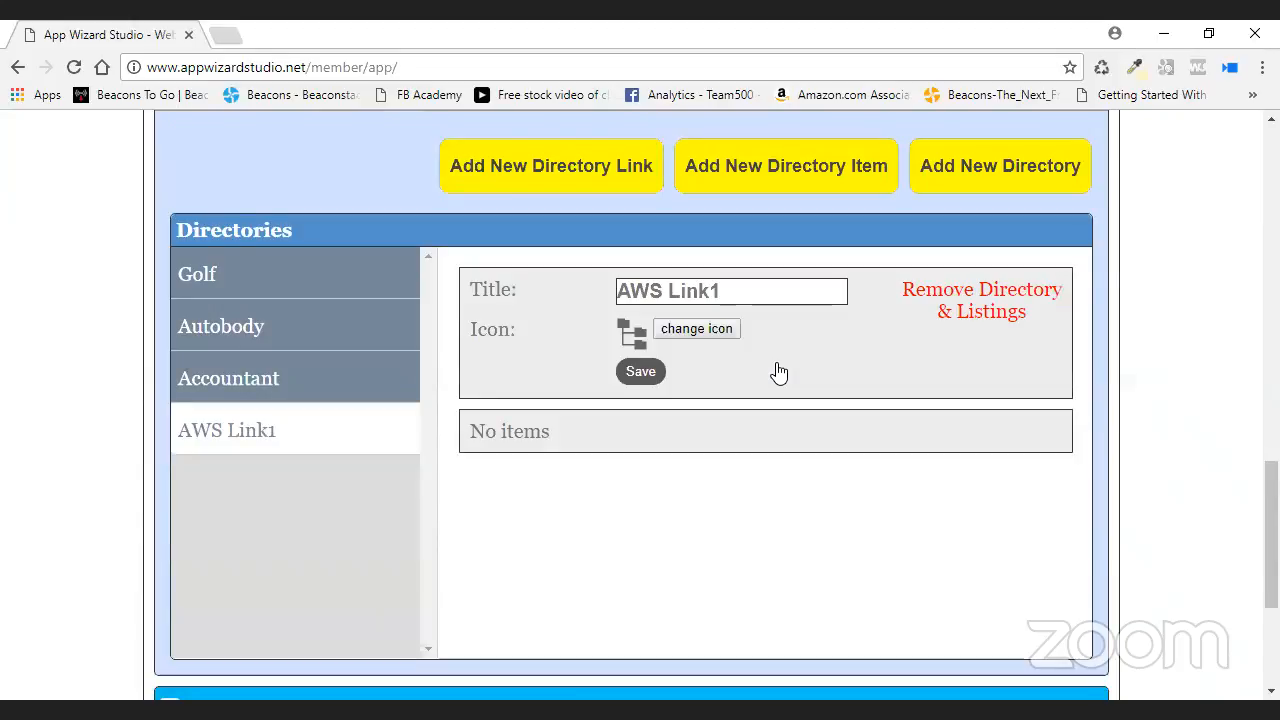
pyautogui.click(565, 186)
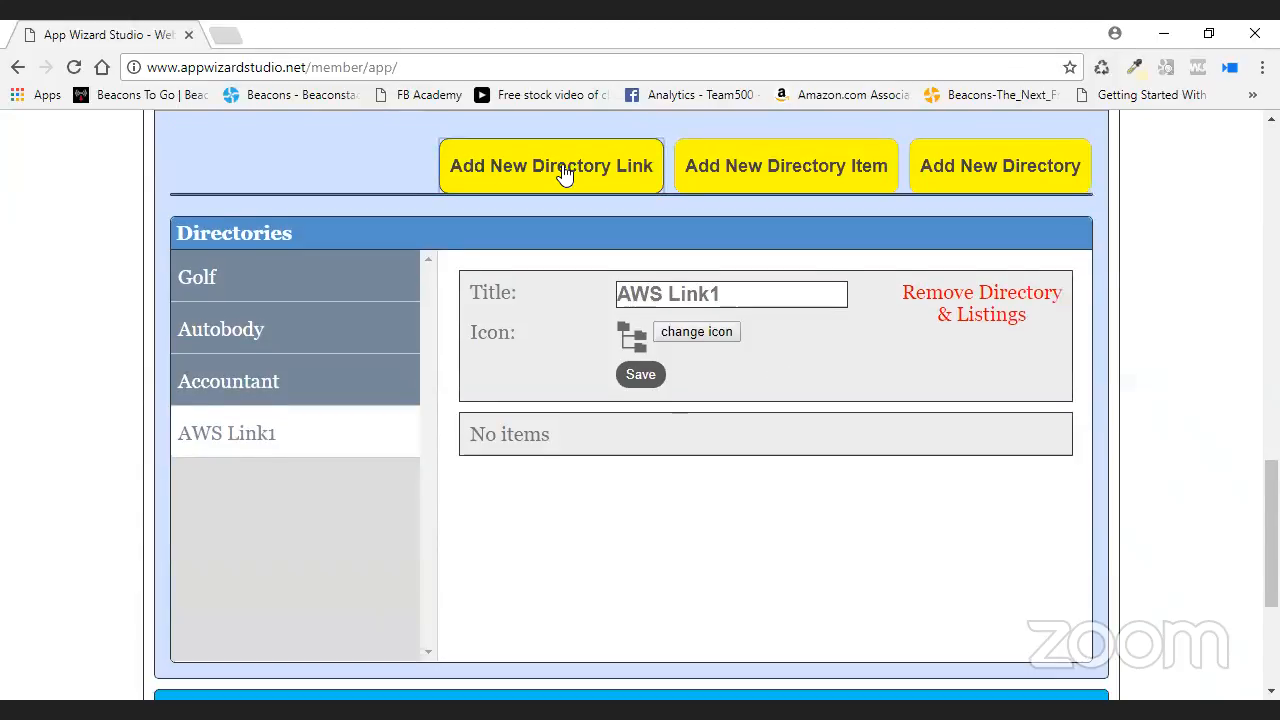
pyautogui.click(528, 178)
pyautogui.write('AWS Link')
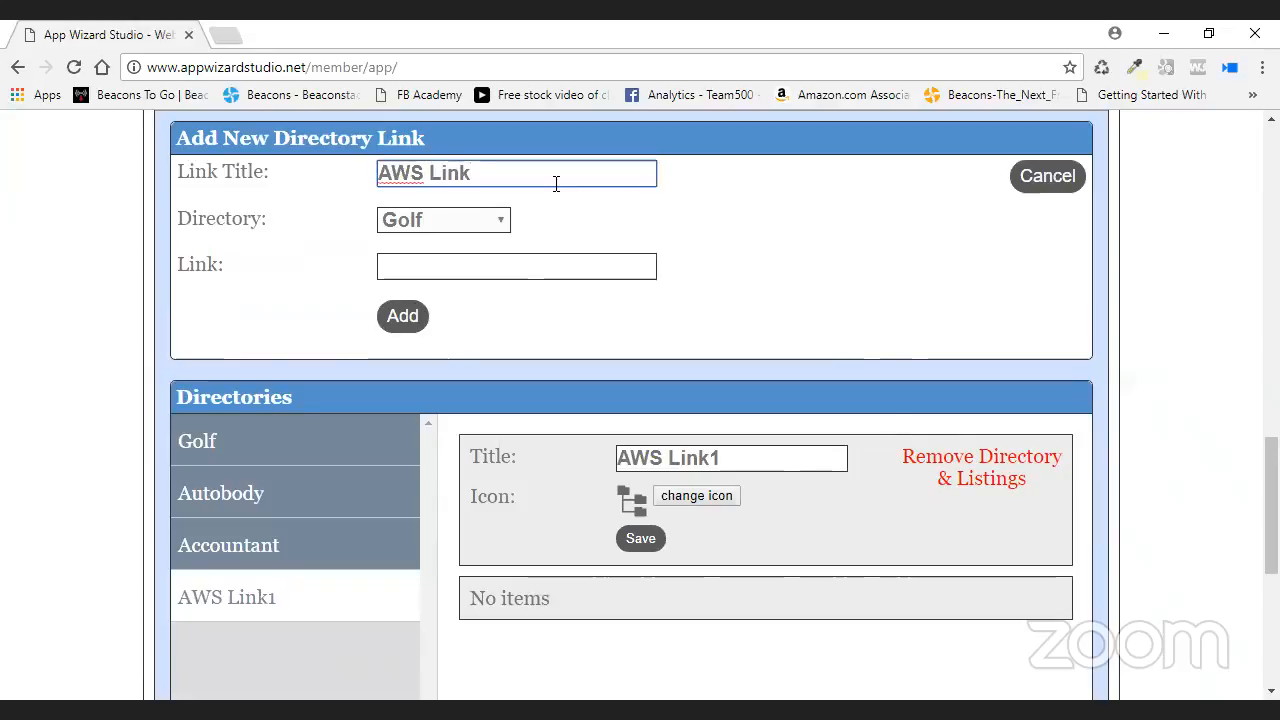
pyautogui.click(499, 221)
pyautogui.click(462, 320)
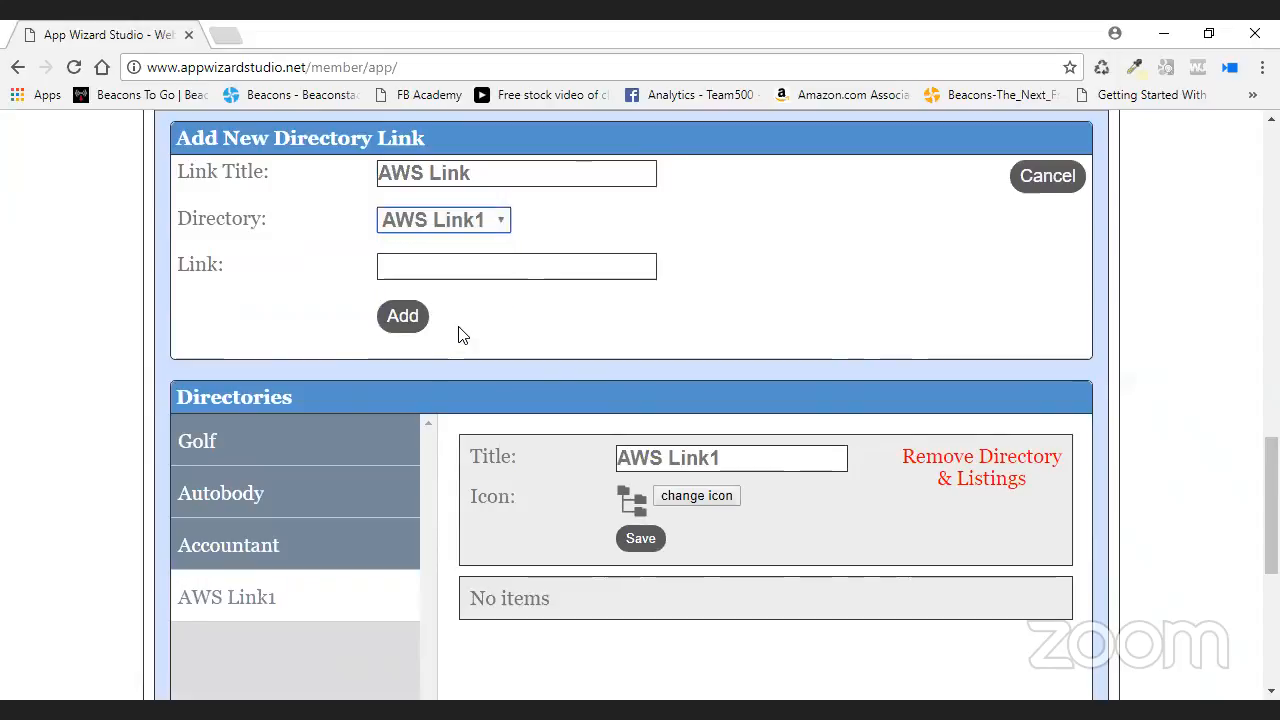
pyautogui.press('Tab')
pyautogui.rightClick(466, 267)
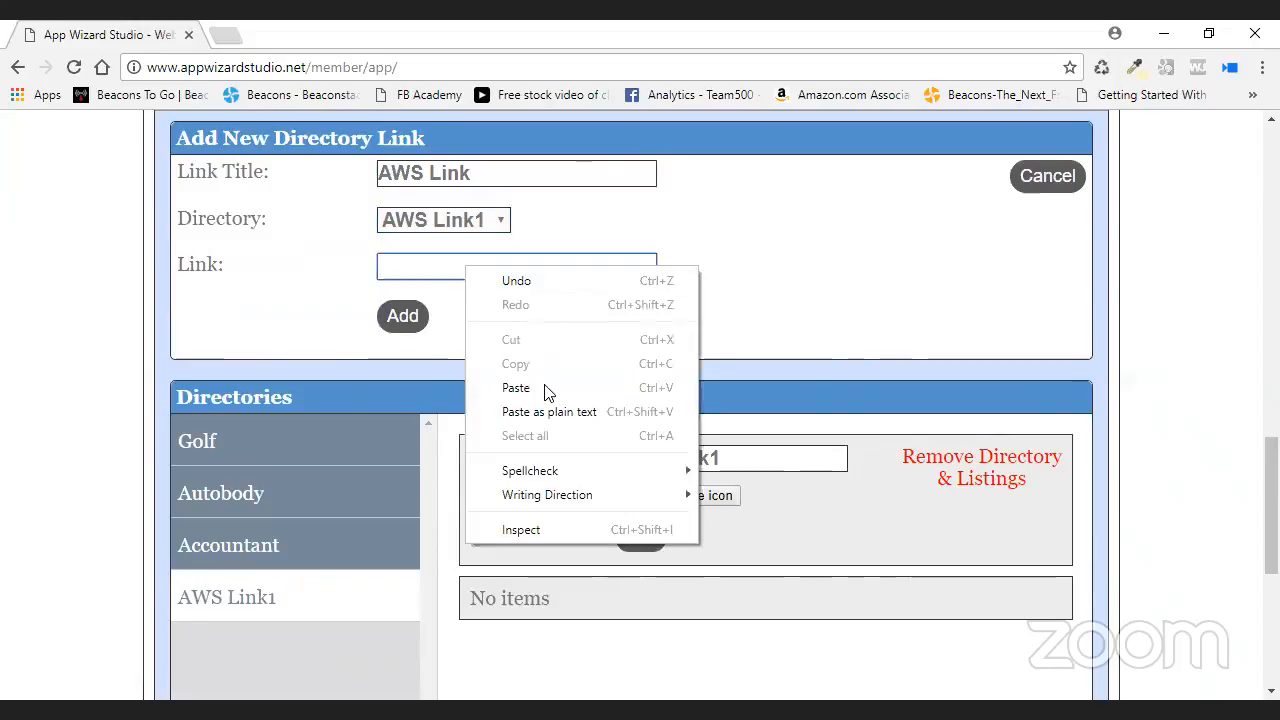
pyautogui.click(516, 388)
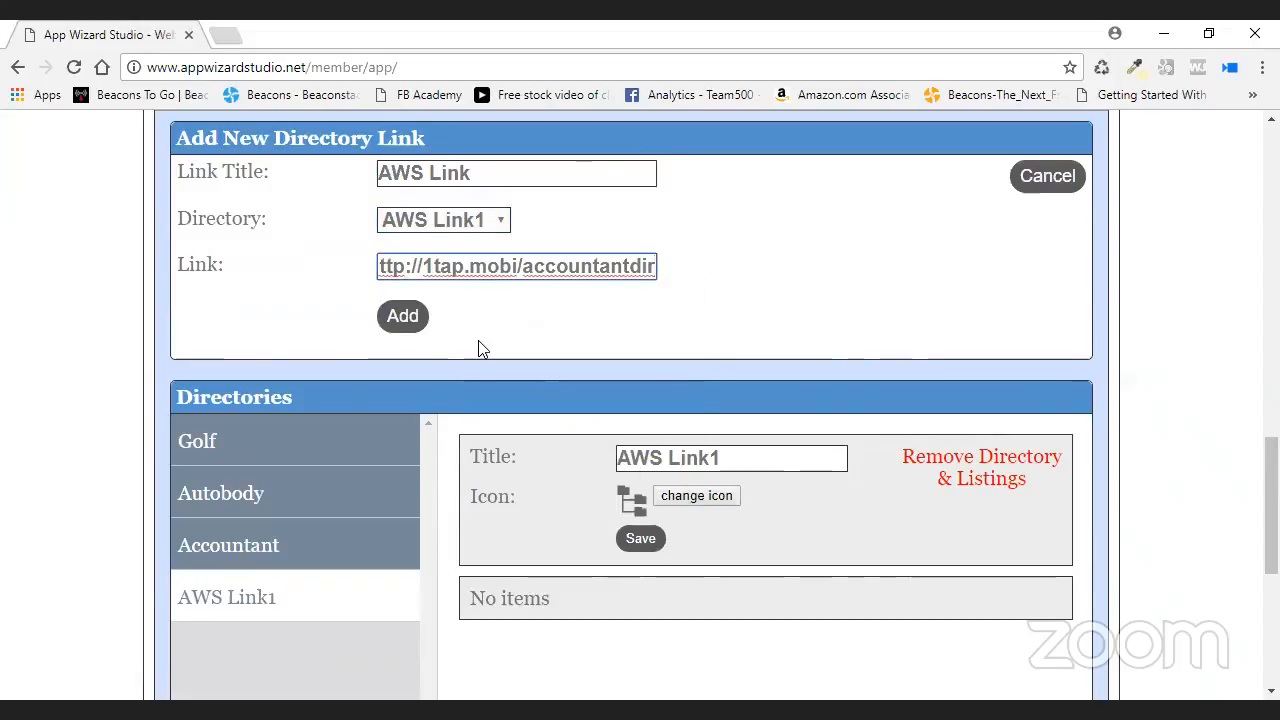
pyautogui.click(415, 318)
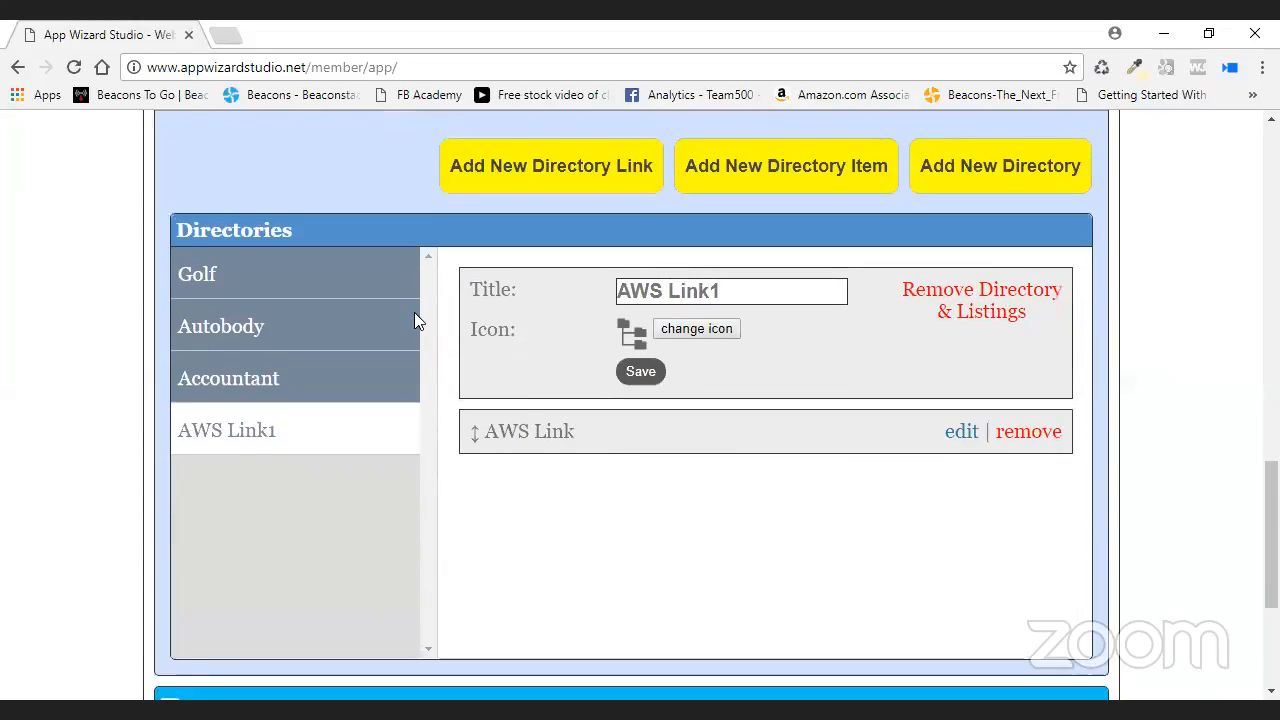
pyautogui.click(962, 433)
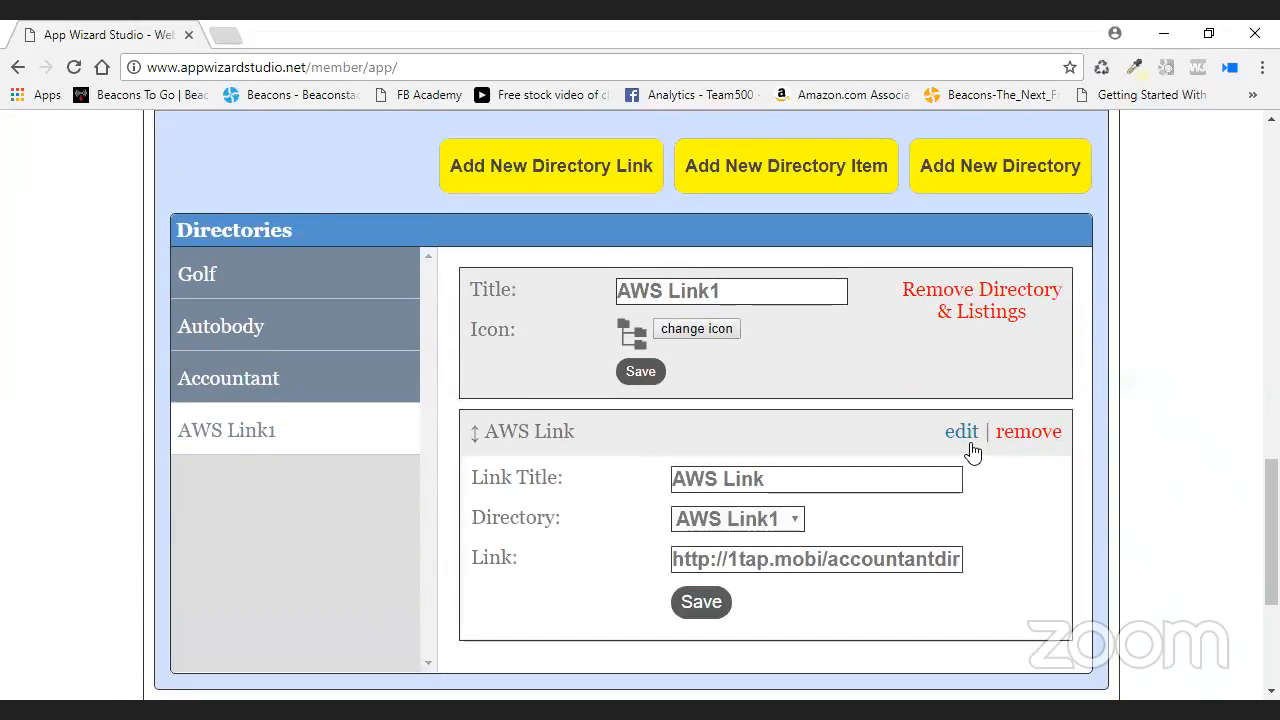
pyautogui.click(701, 603)
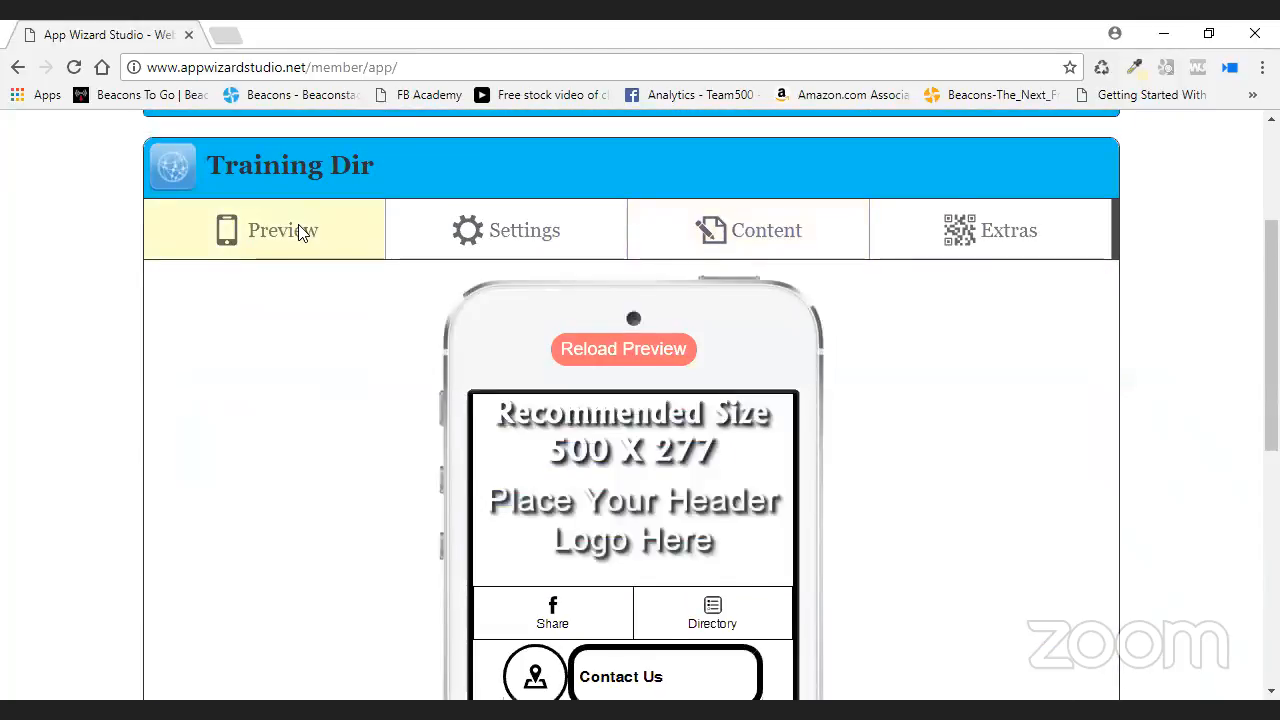
# - In the phone preview, open AWS Link1 and follow AWS Link to the Accountant Dir page
pyautogui.scroll(-2, 937, 374)
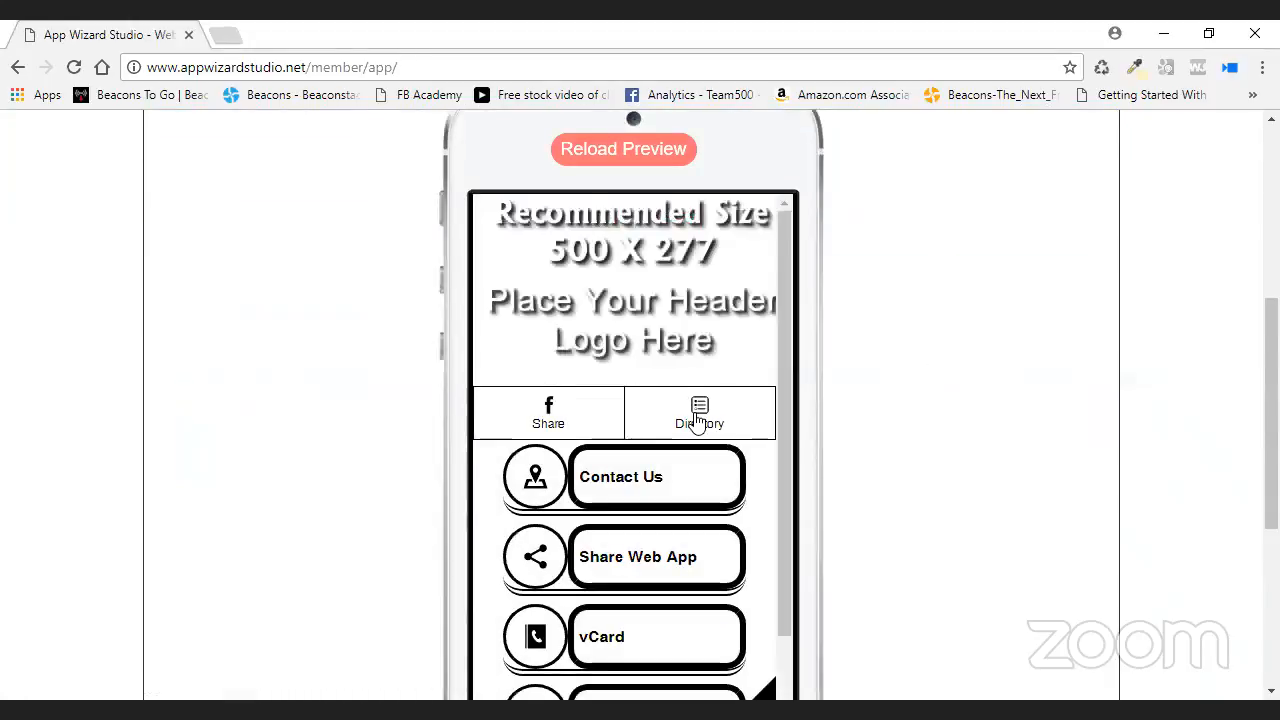
pyautogui.scroll(-2, 928, 391)
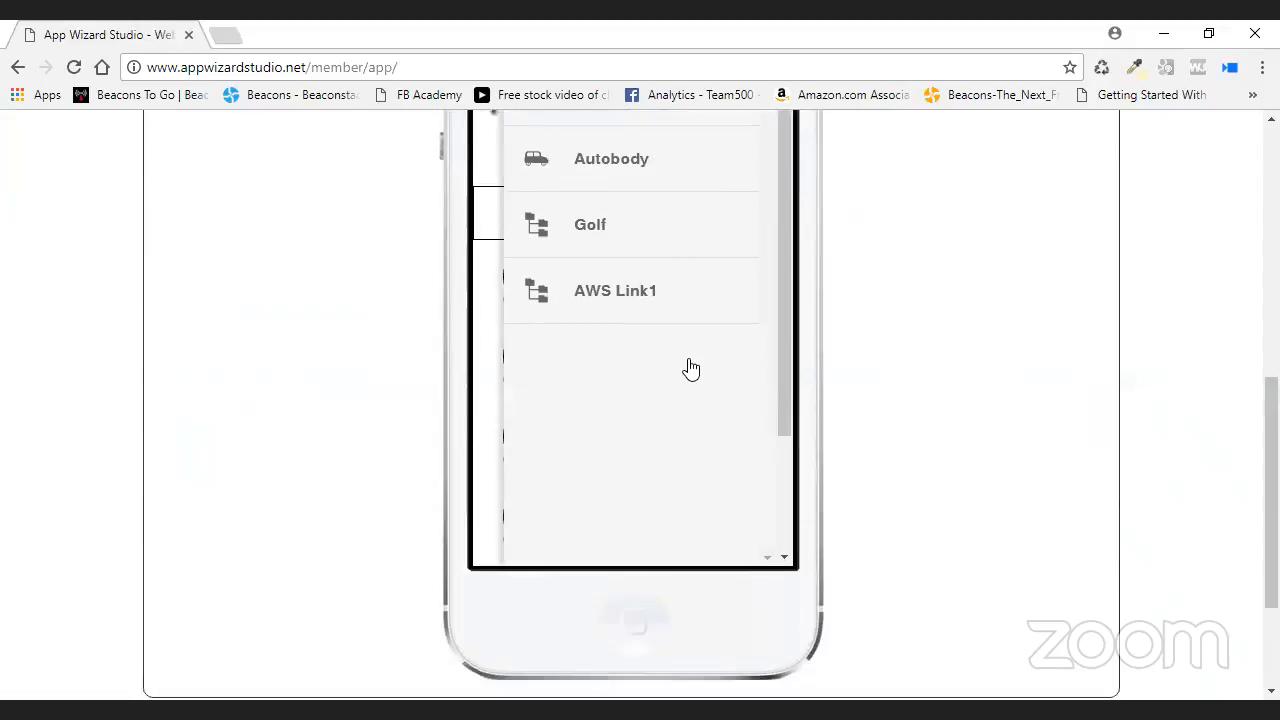
pyautogui.click(626, 292)
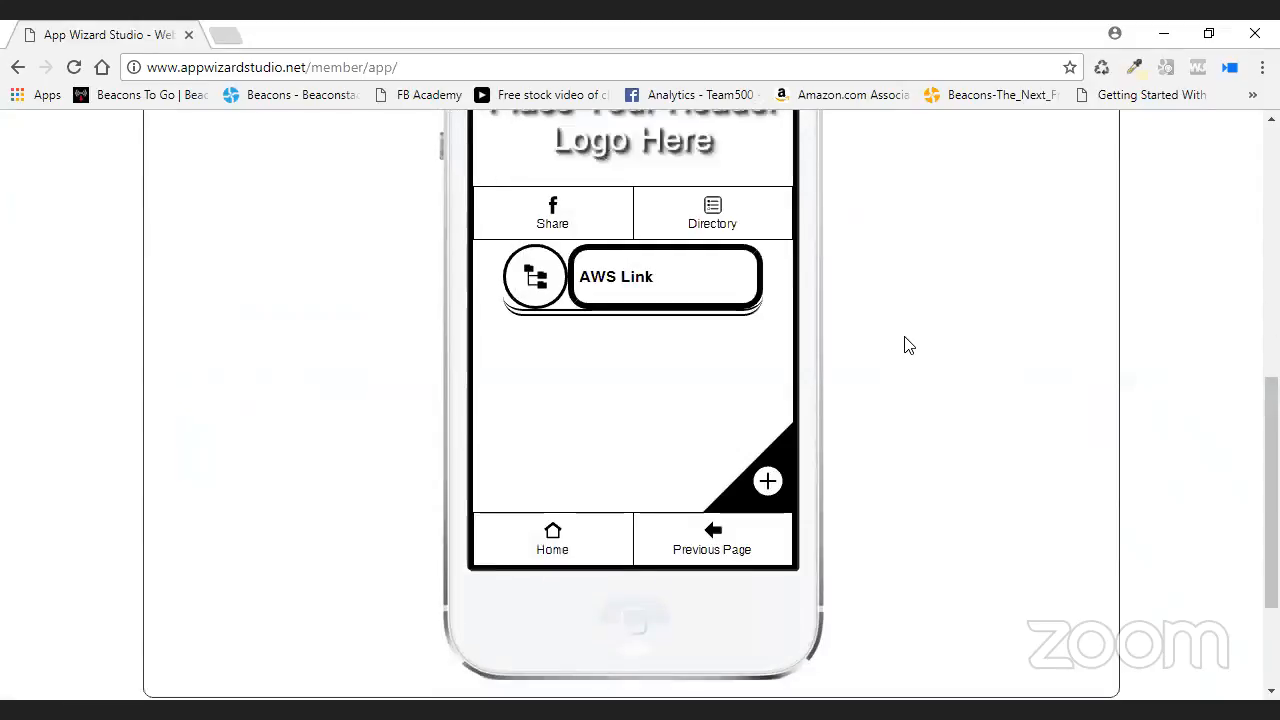
pyautogui.click(615, 285)
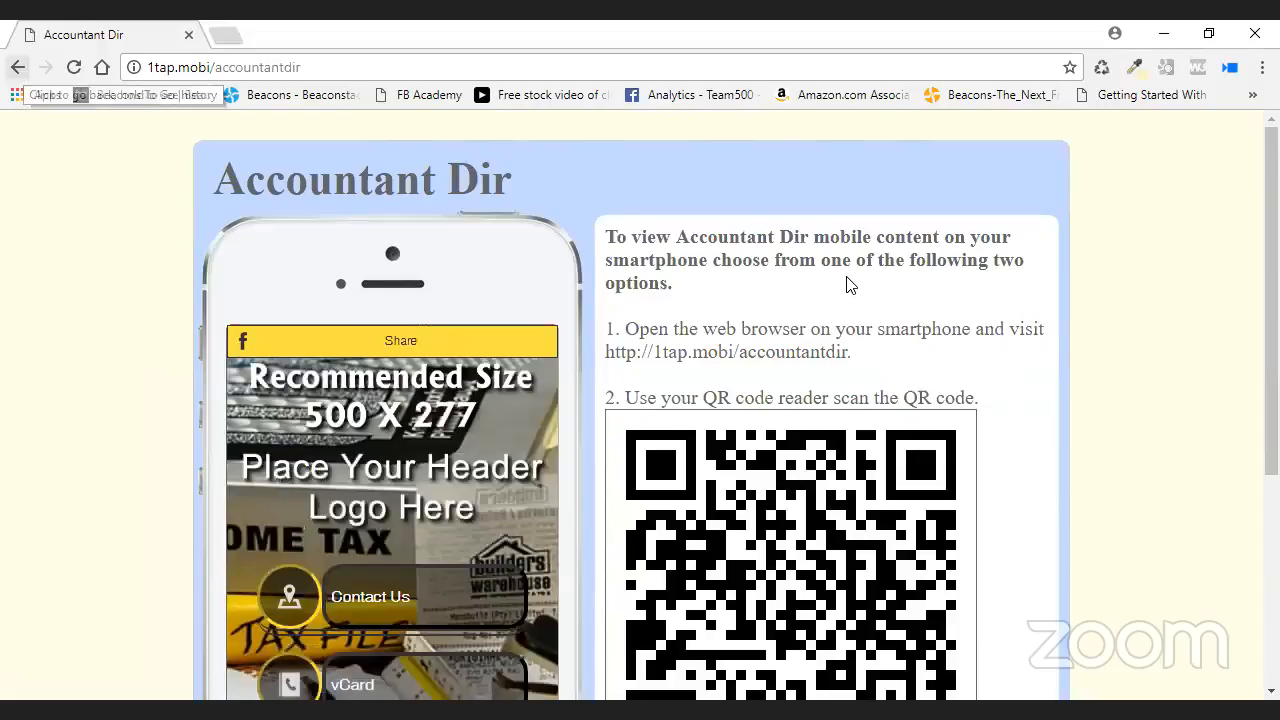
# - Scroll the Accountant Dir page, then go back to the app editor
pyautogui.scroll(-1, 690, 340)
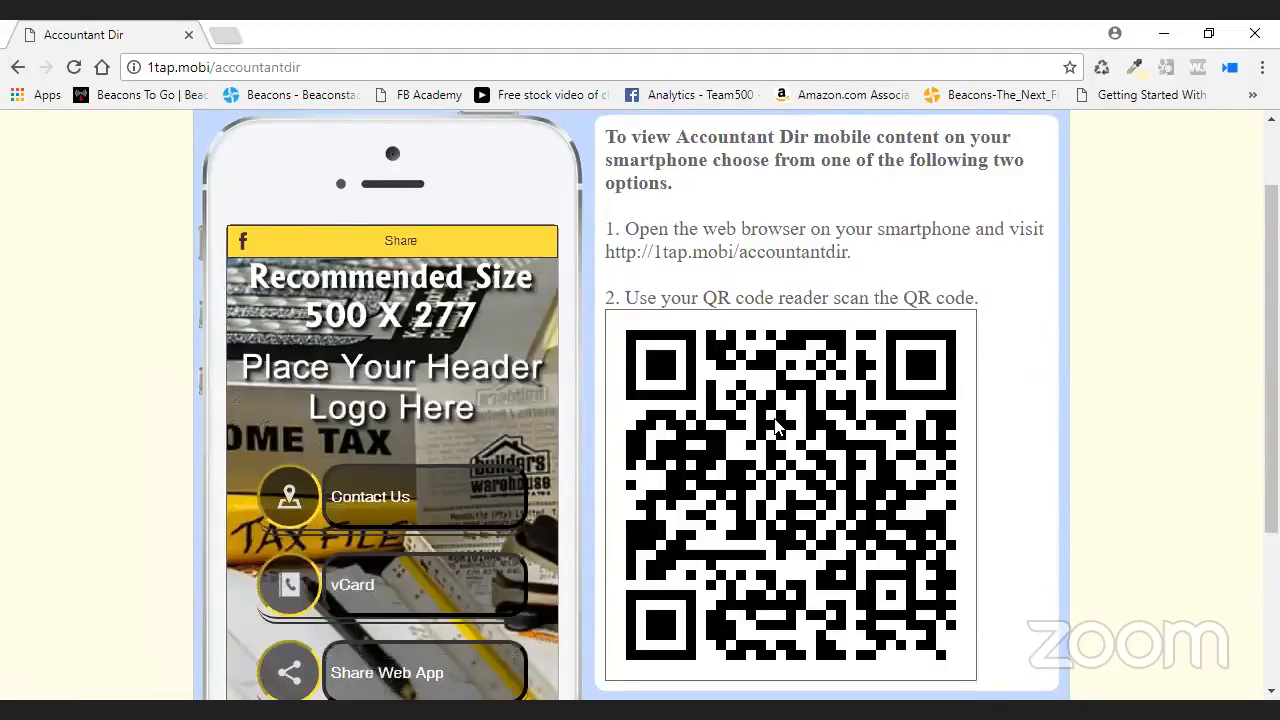
pyautogui.click(18, 67)
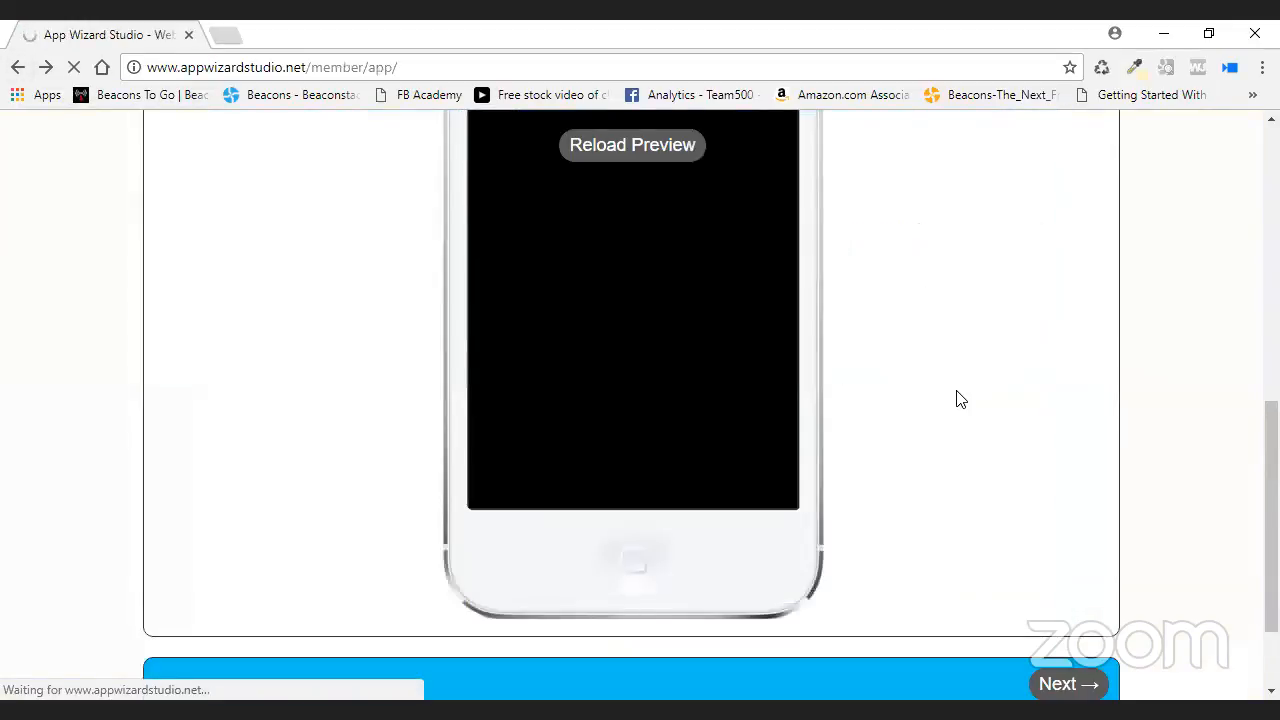
# - Open Content and expand Directory to list Golf, Autobody, Accountant and AWS Link1
pyautogui.scroll(5, 960, 400)
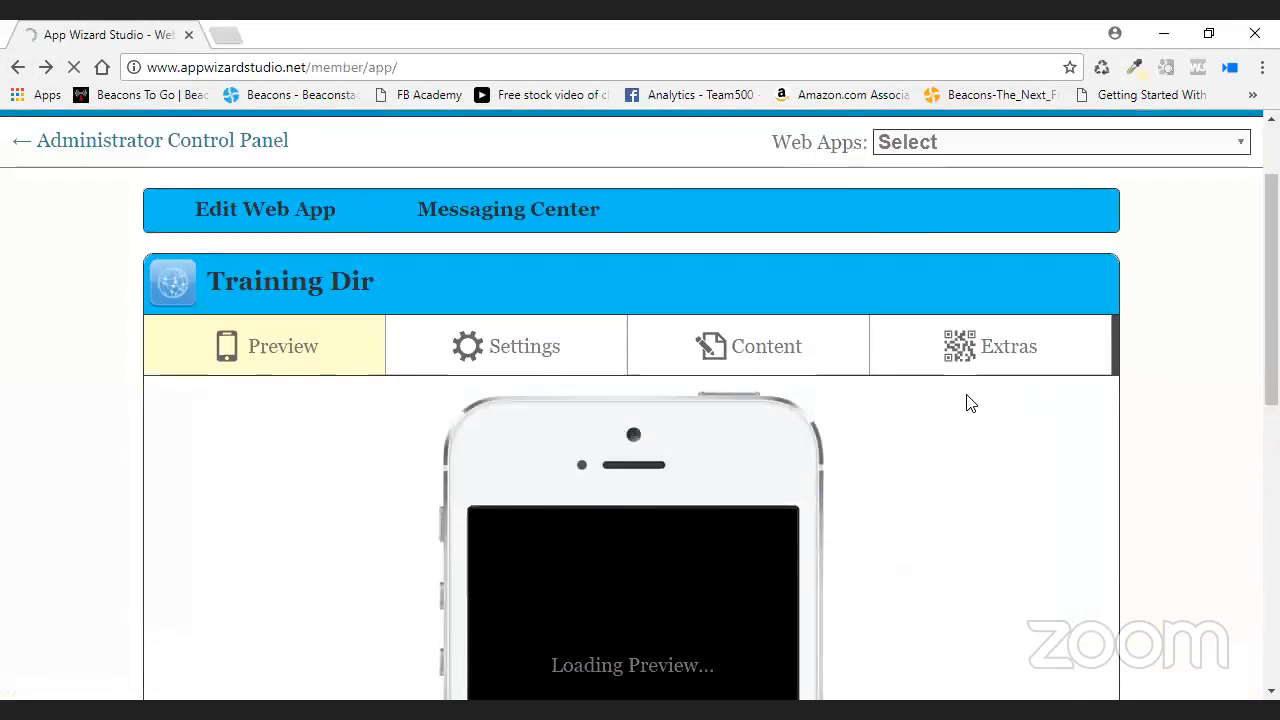
pyautogui.scroll(-1, 914, 446)
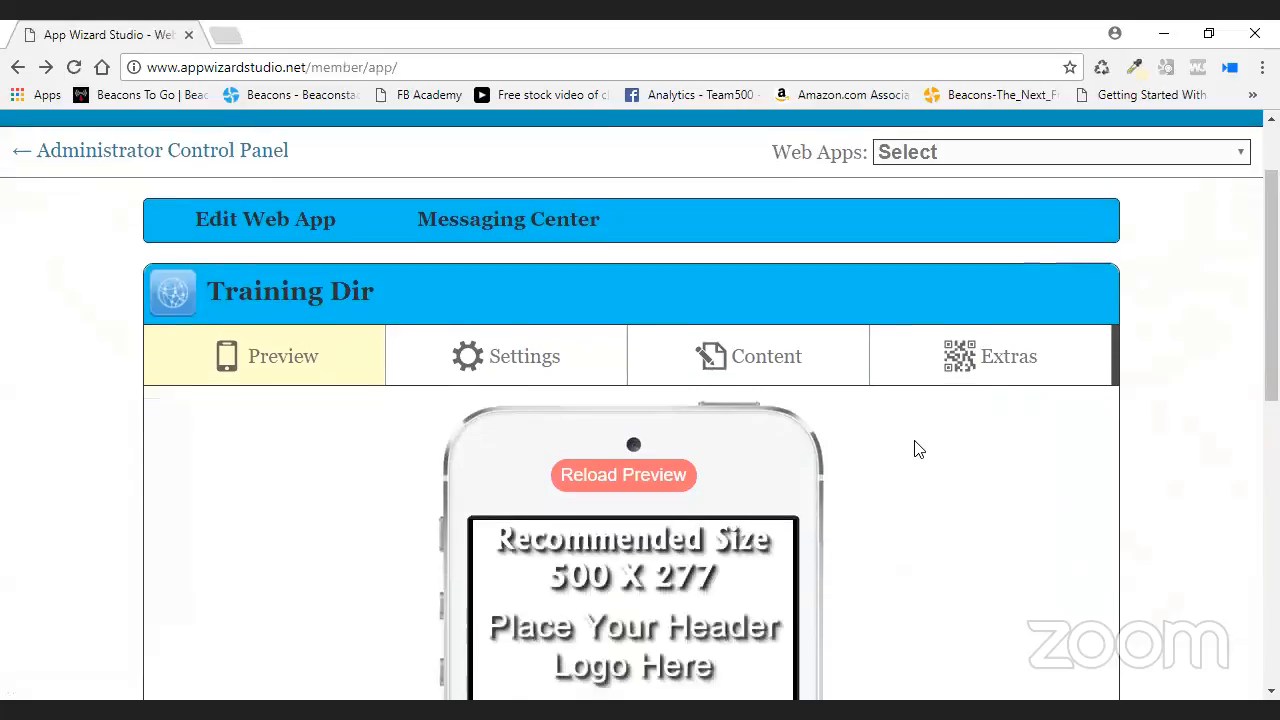
pyautogui.click(779, 275)
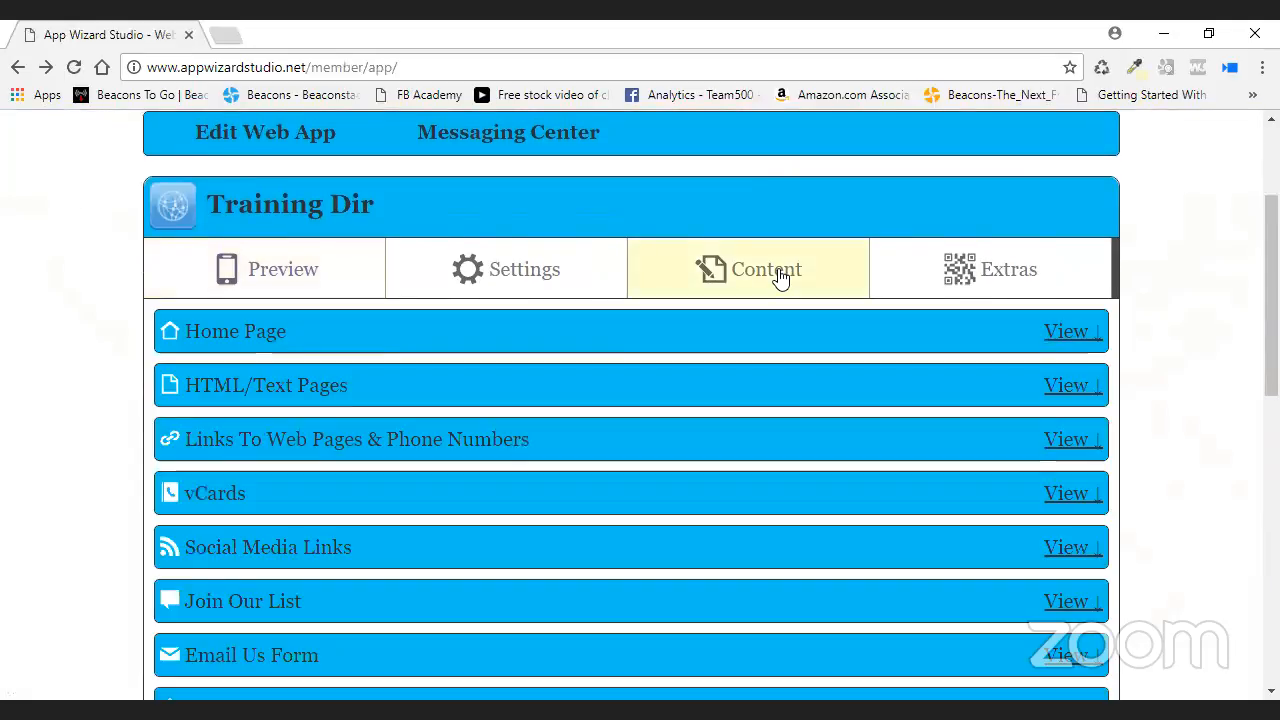
pyautogui.scroll(-9, 837, 434)
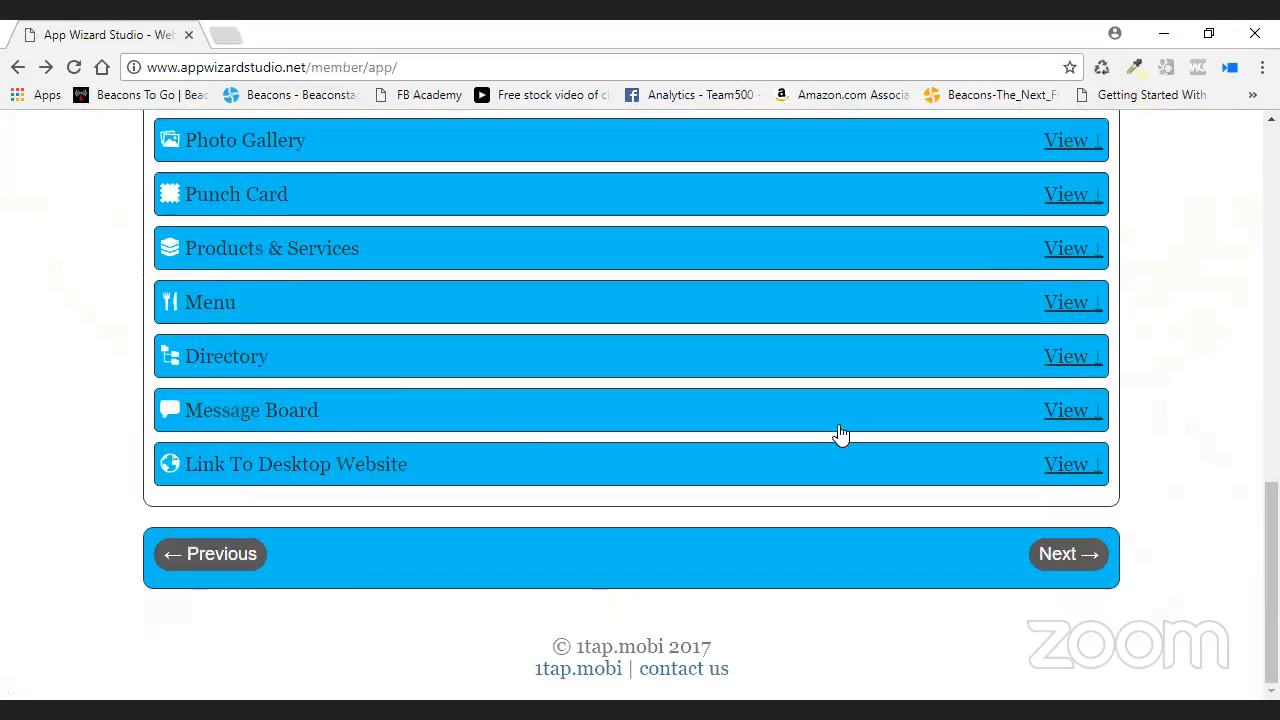
pyautogui.scroll(1, 791, 403)
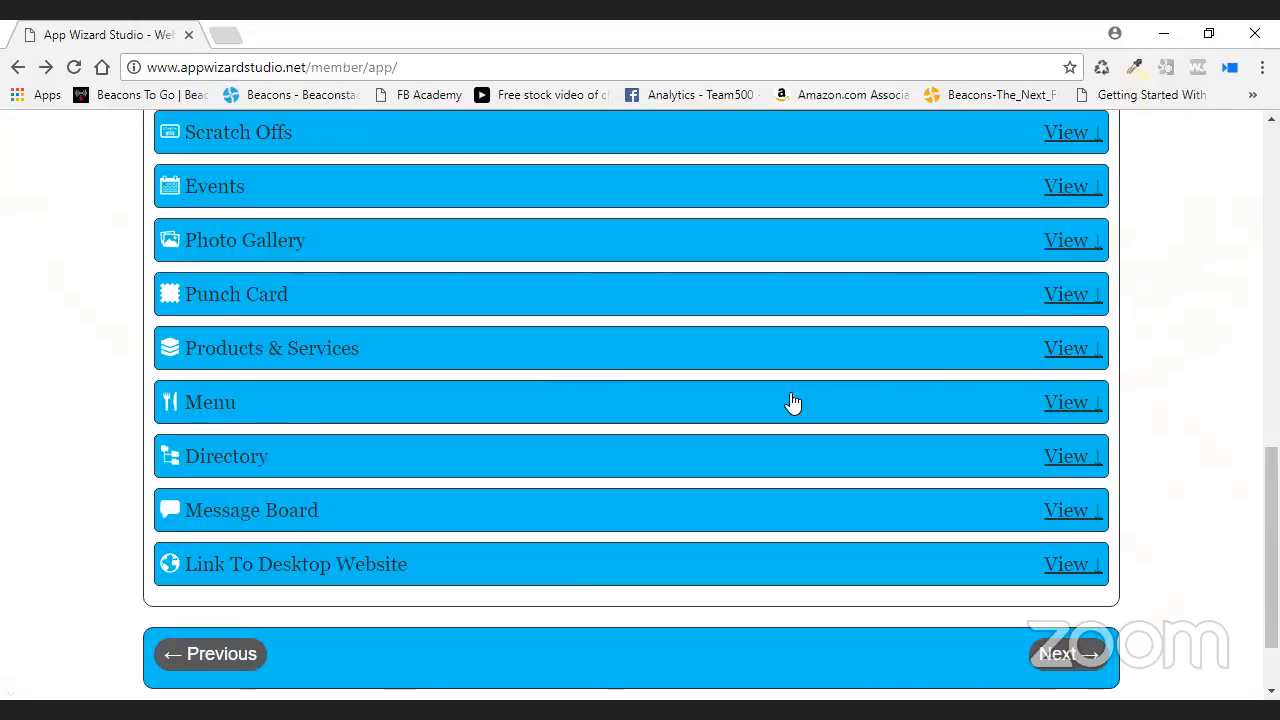
pyautogui.click(1073, 456)
pyautogui.scroll(-3, 1150, 440)
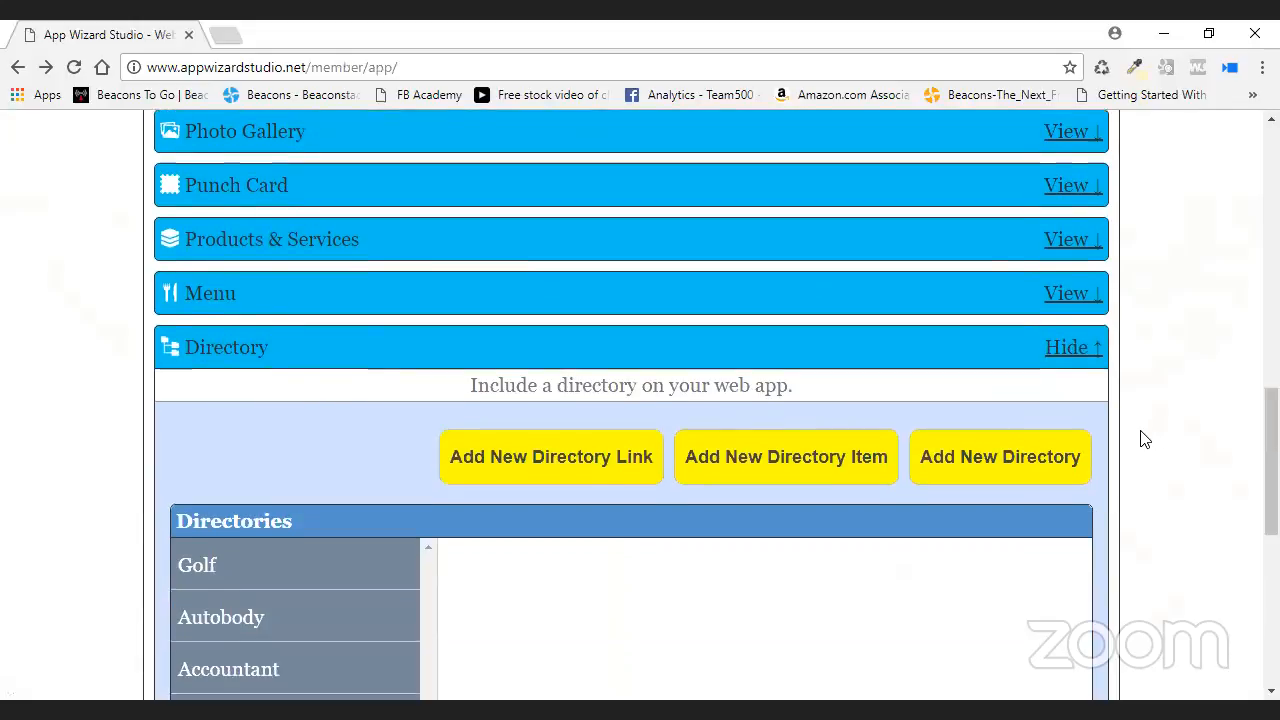
pyautogui.scroll(-2, 1117, 423)
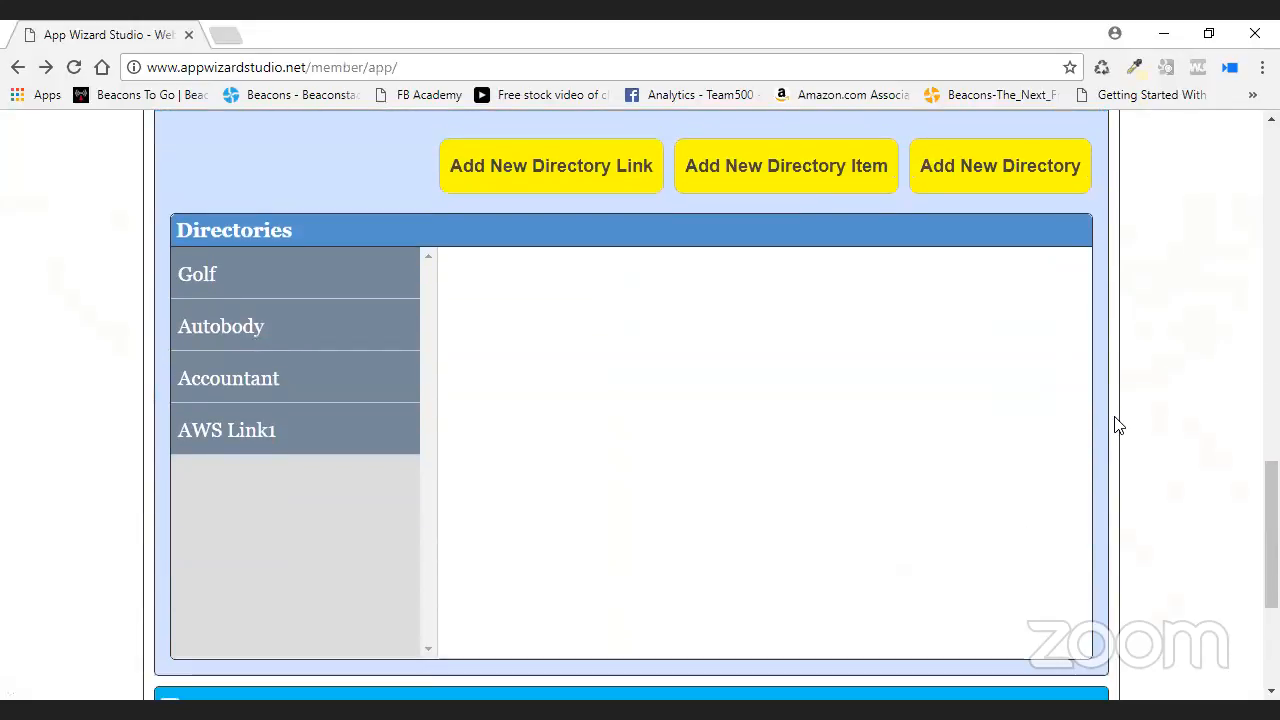
# - Add a directory named 'AWS Link 2' with AWS Link1 as its parent
pyautogui.click(980, 185)
pyautogui.click(563, 184)
pyautogui.write('AWS Link 2')
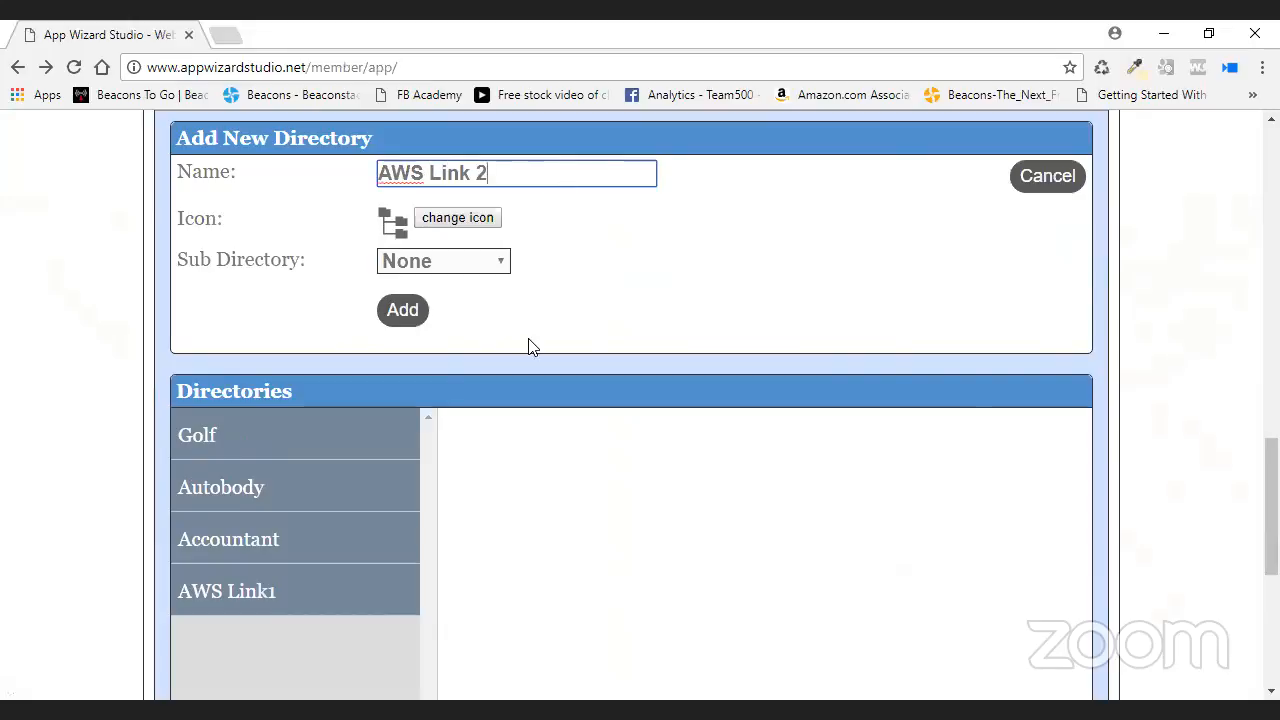
pyautogui.click(489, 261)
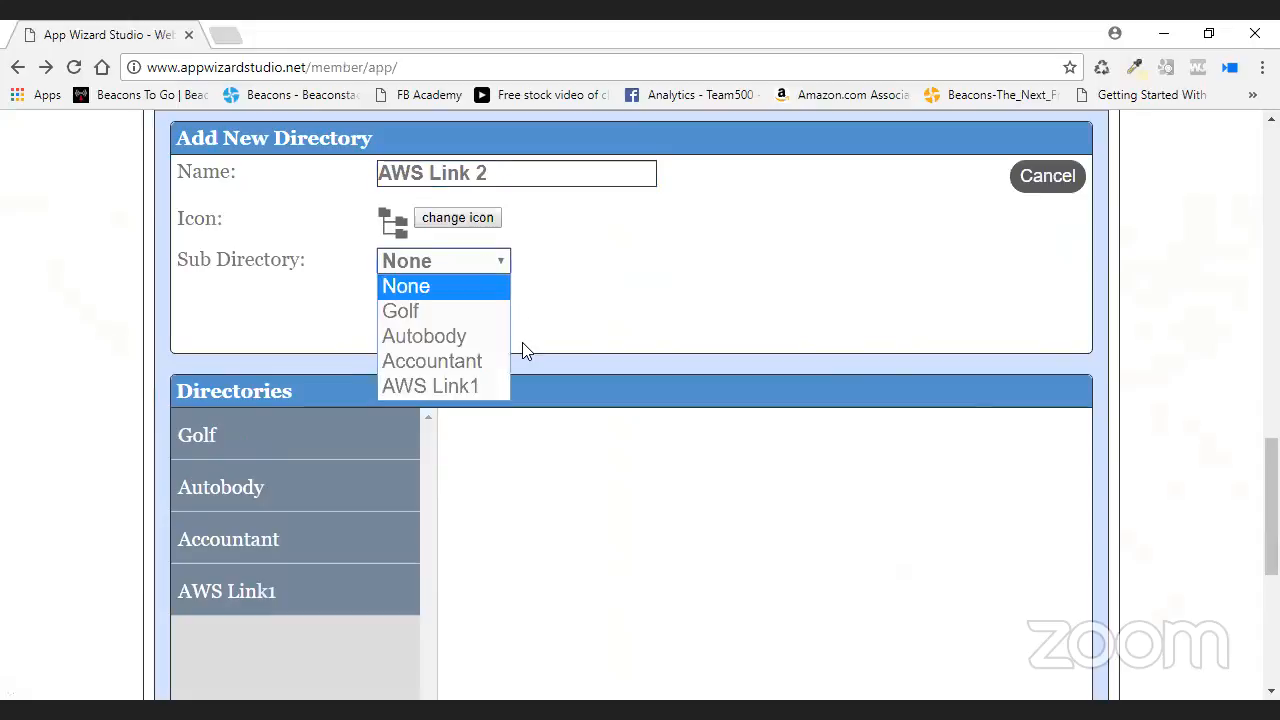
pyautogui.click(466, 386)
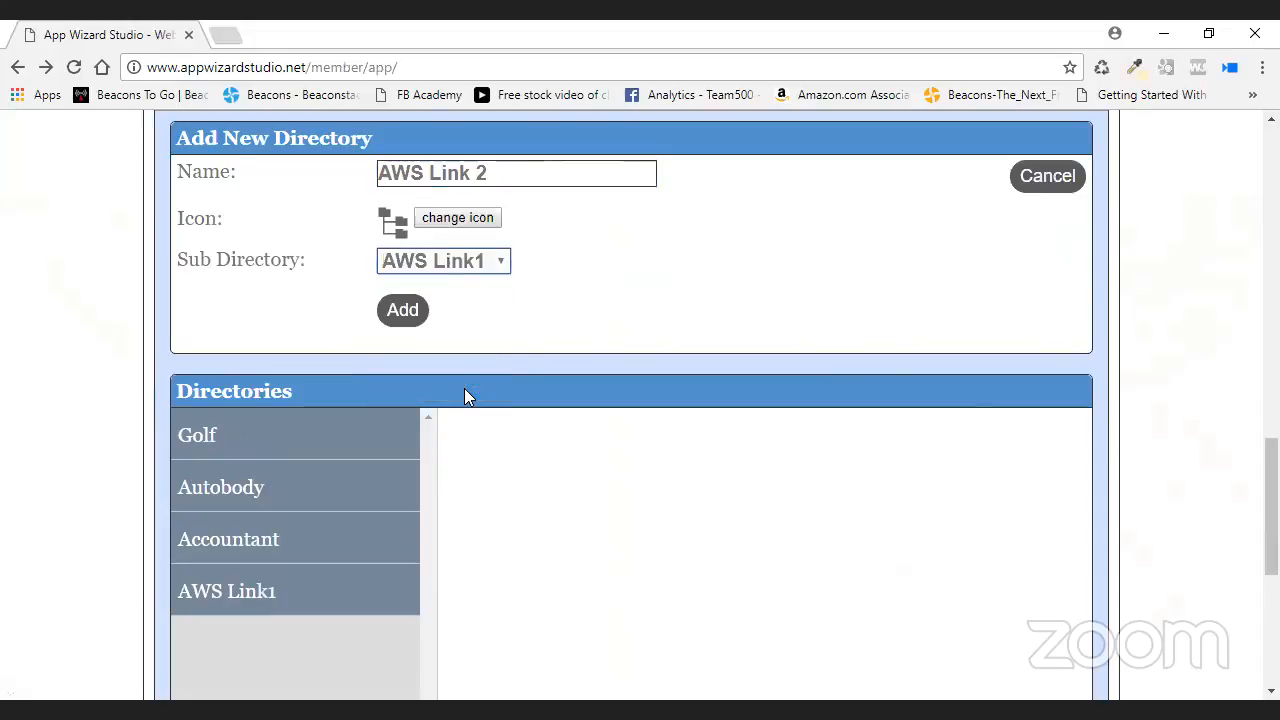
pyautogui.click(412, 316)
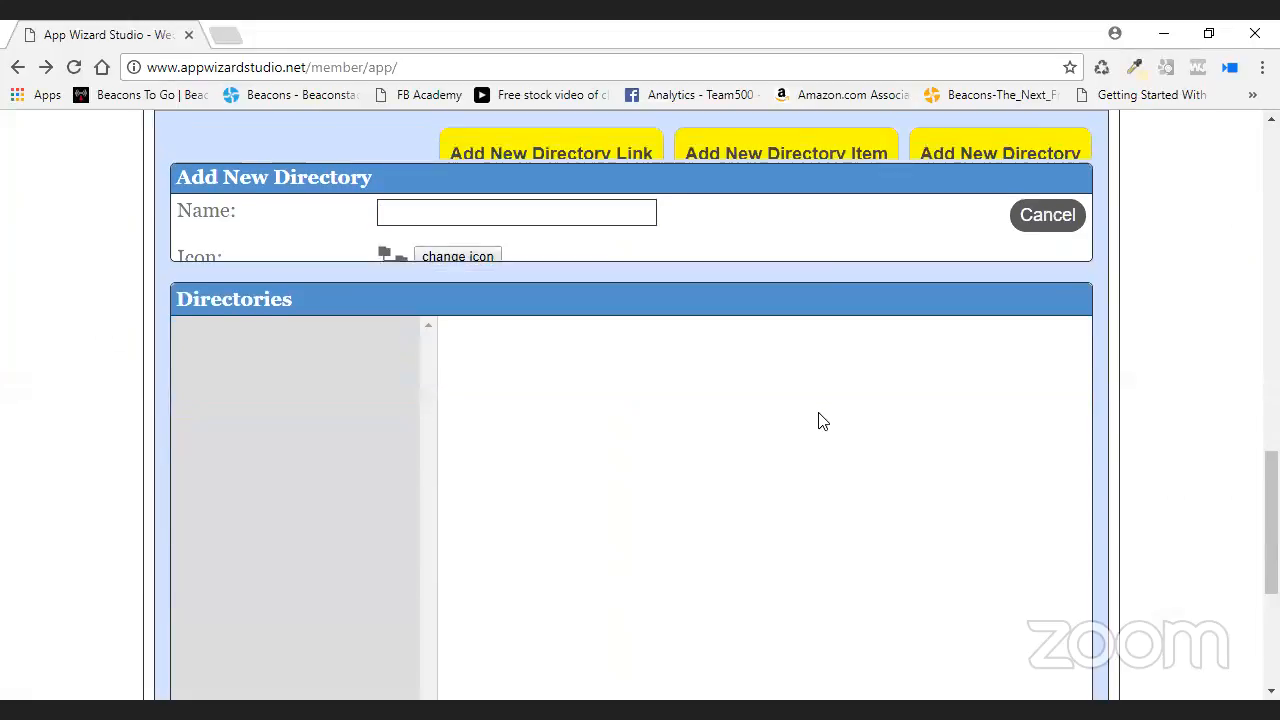
pyautogui.scroll(-1, 651, 408)
pyautogui.scroll(2, 731, 329)
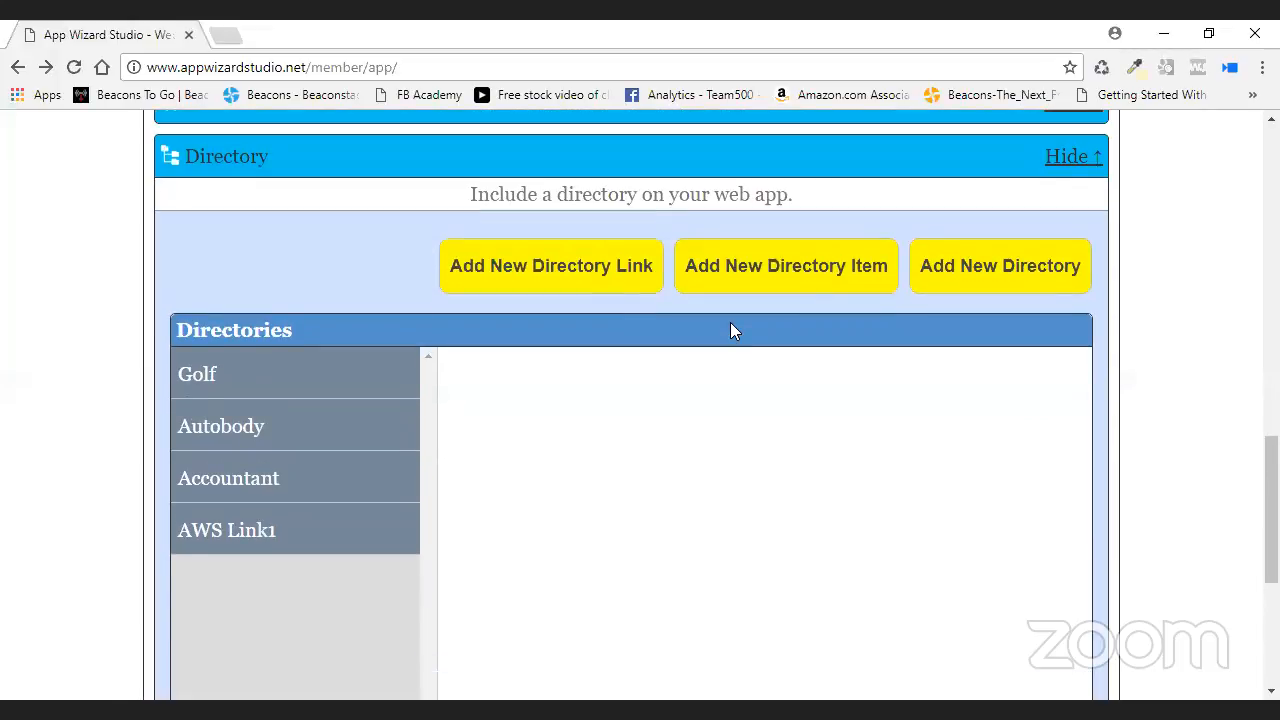
# - Start a new directory item, entering its business name and filing it under AWS Link 2
pyautogui.click(800, 268)
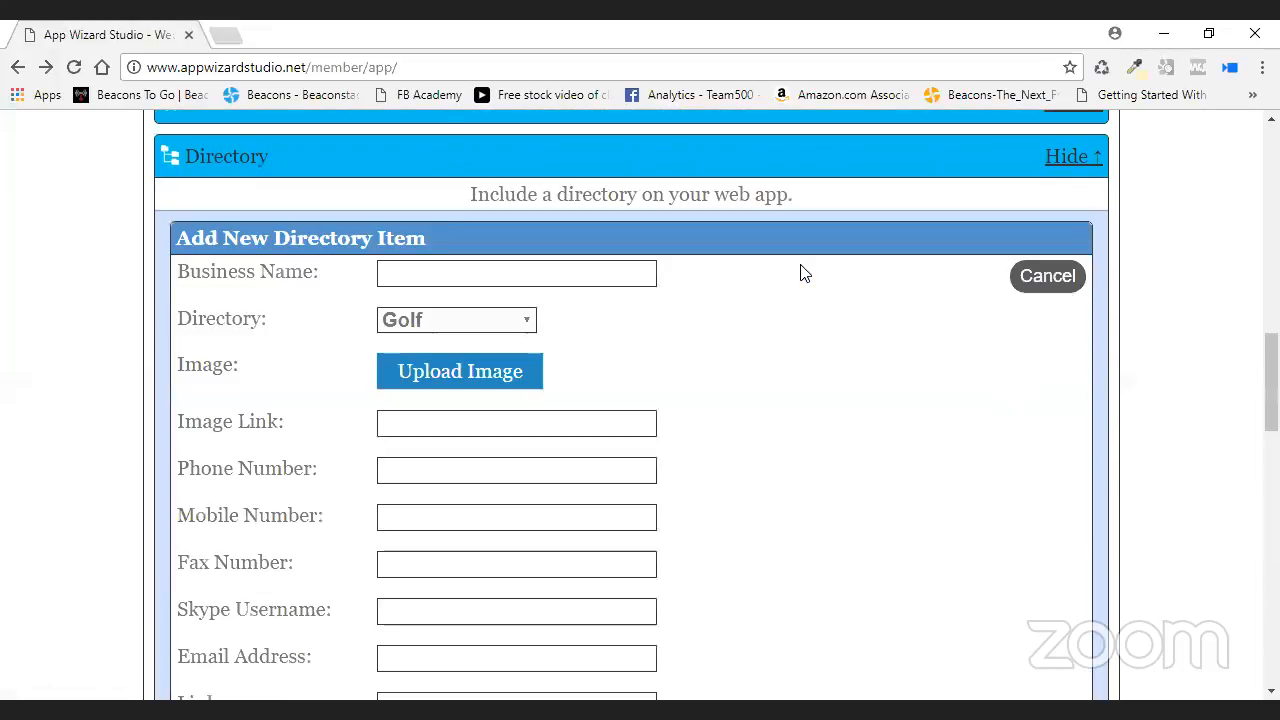
pyautogui.click(542, 277)
pyautogui.write('AWS <Link')
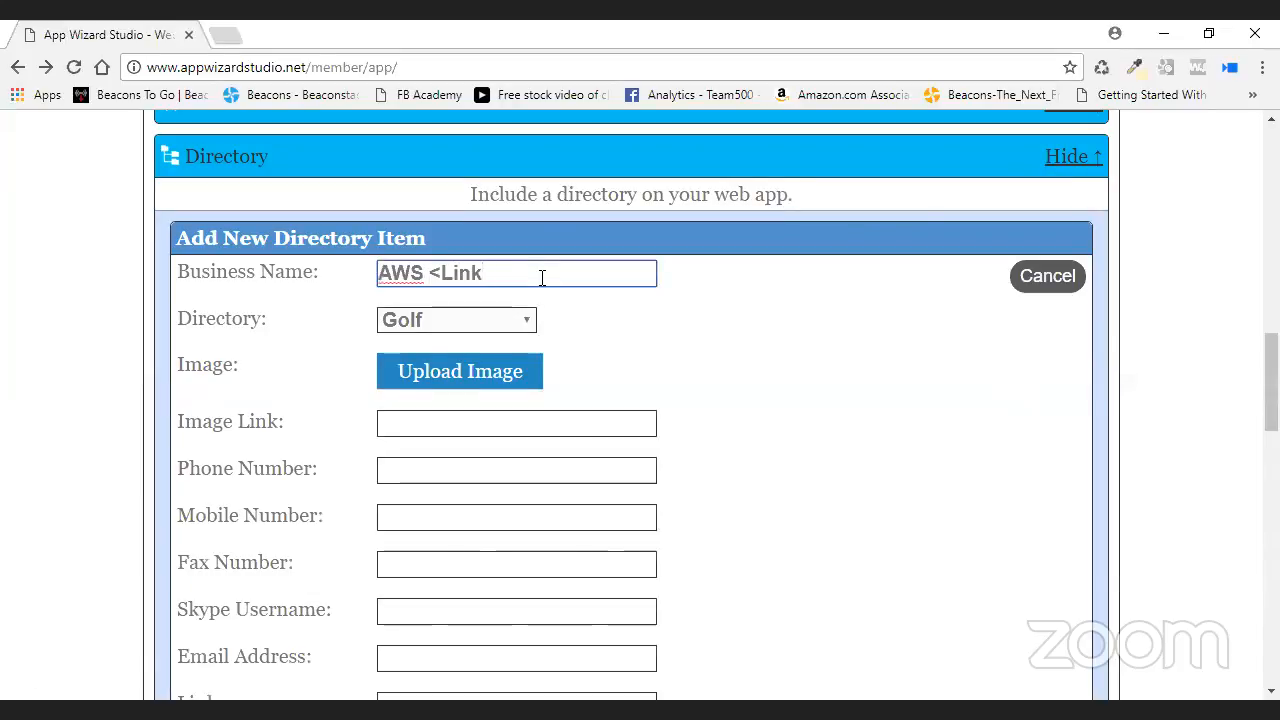
pyautogui.press('BackSpace')
pyautogui.press('BackSpace')
pyautogui.press('BackSpace')
pyautogui.press('BackSpace')
pyautogui.click(505, 327)
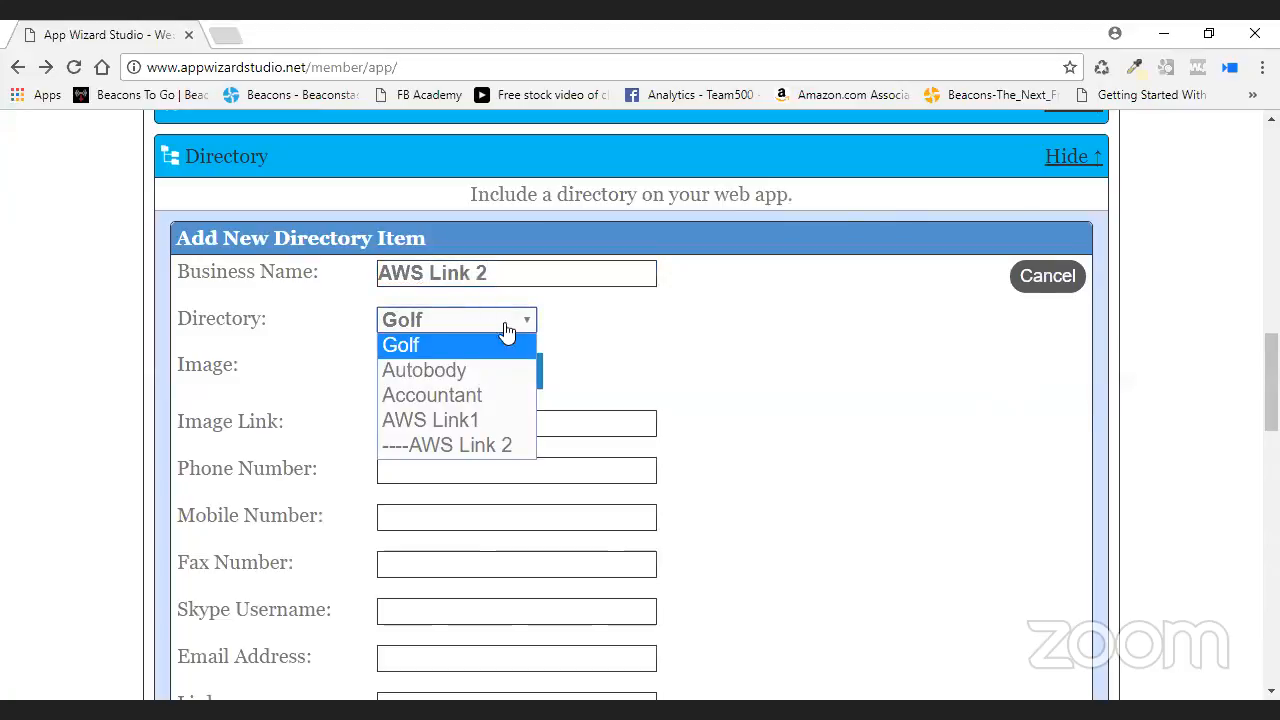
pyautogui.click(490, 446)
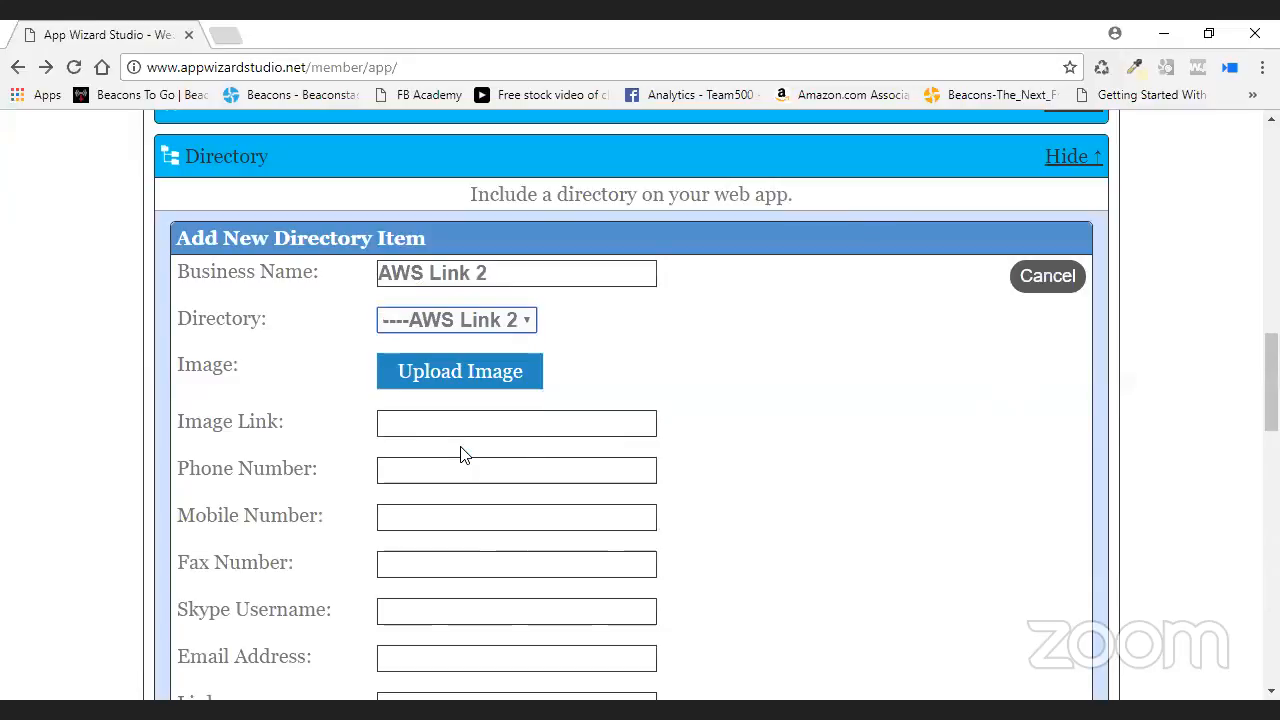
# - Upload youzign.jpg as the item's image
pyautogui.click(453, 378)
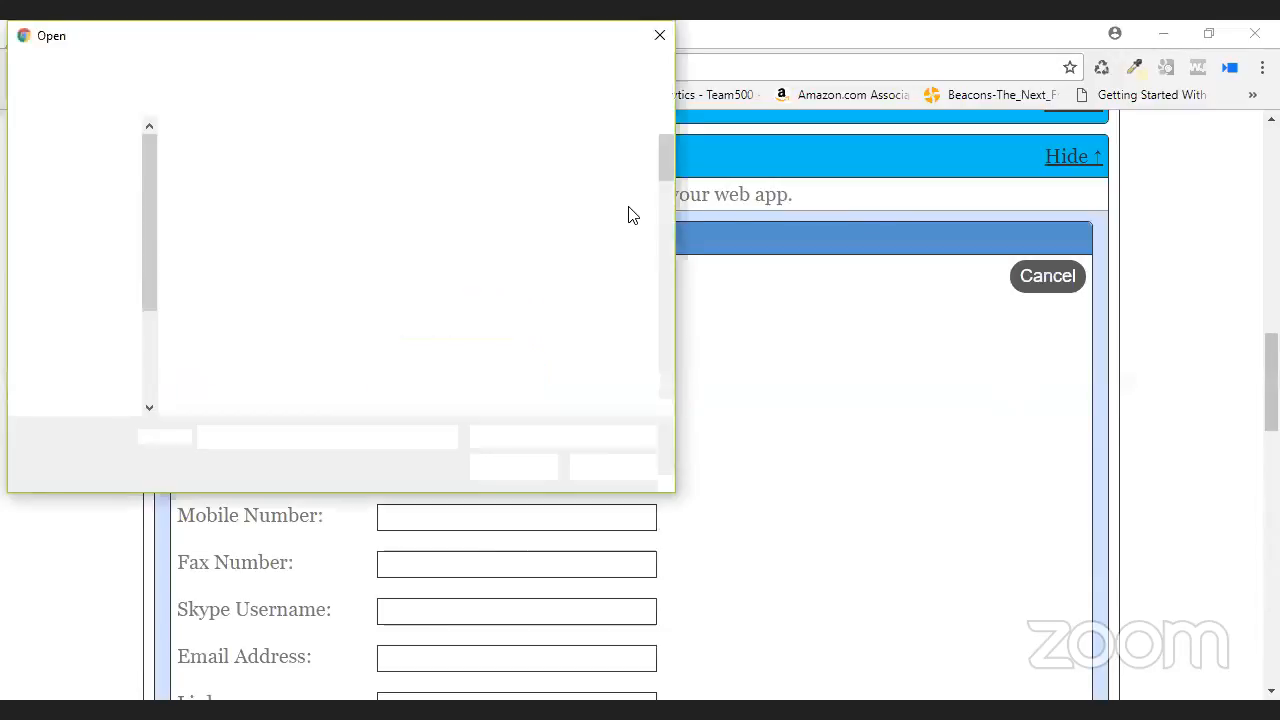
pyautogui.moveTo(666, 202); pyautogui.dragTo(660, 405)
pyautogui.click(348, 345)
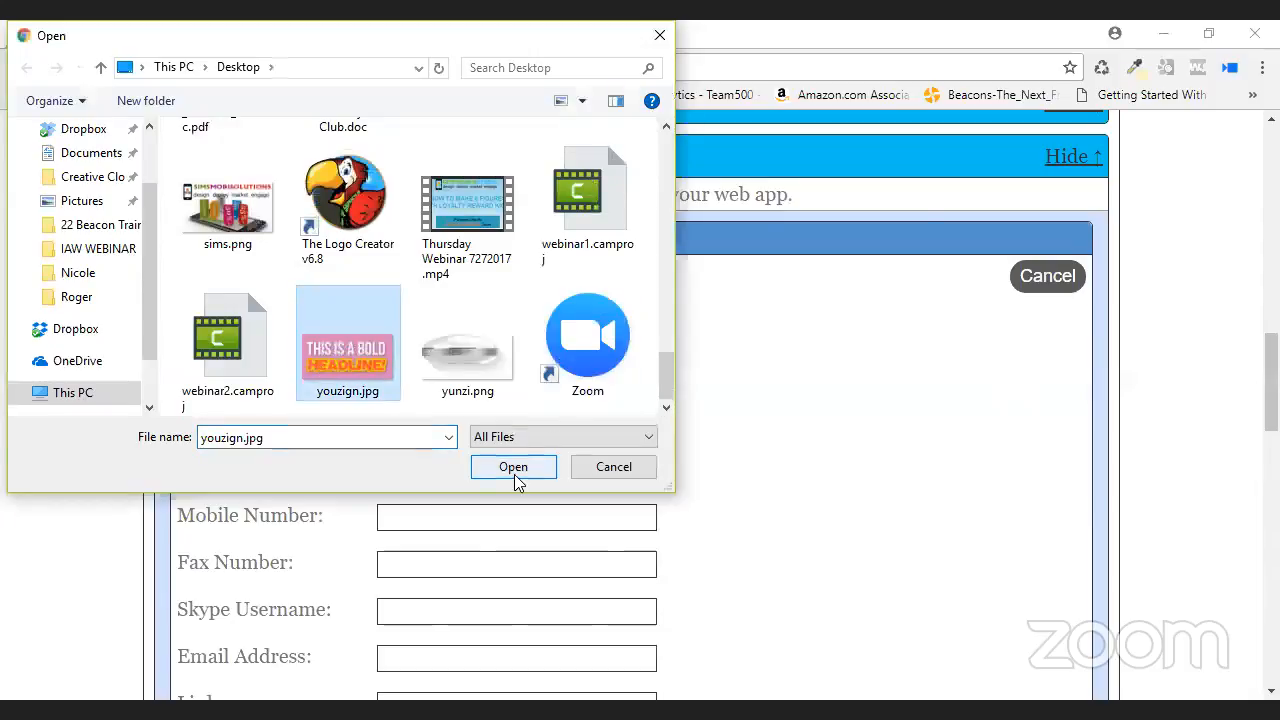
pyautogui.click(513, 467)
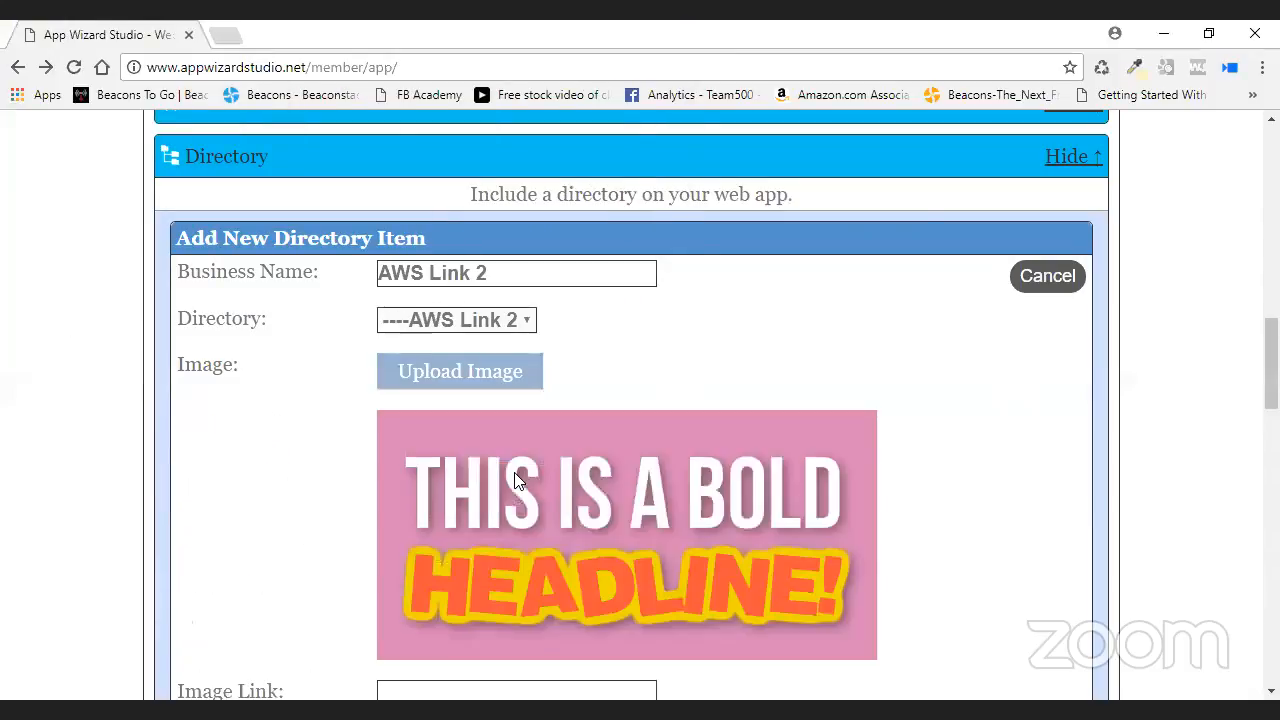
pyautogui.scroll(-2, 515, 481)
pyautogui.rightClick(444, 491)
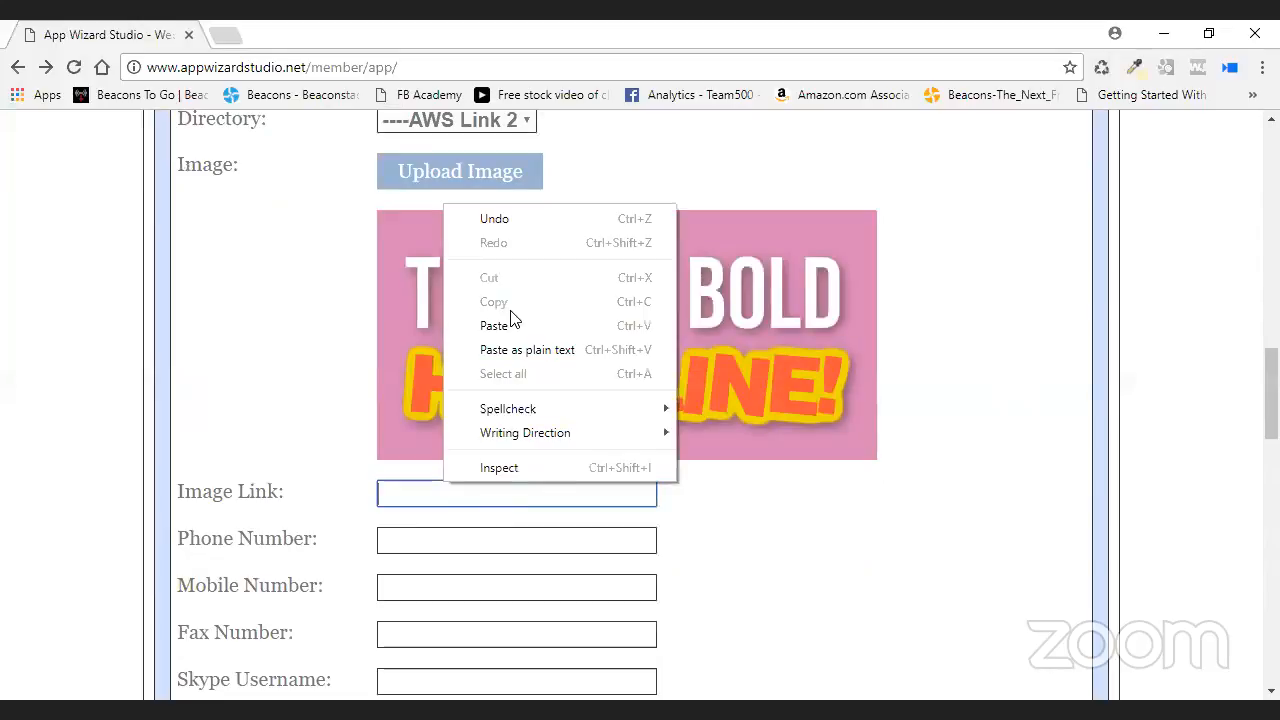
pyautogui.click(494, 325)
pyautogui.click(522, 538)
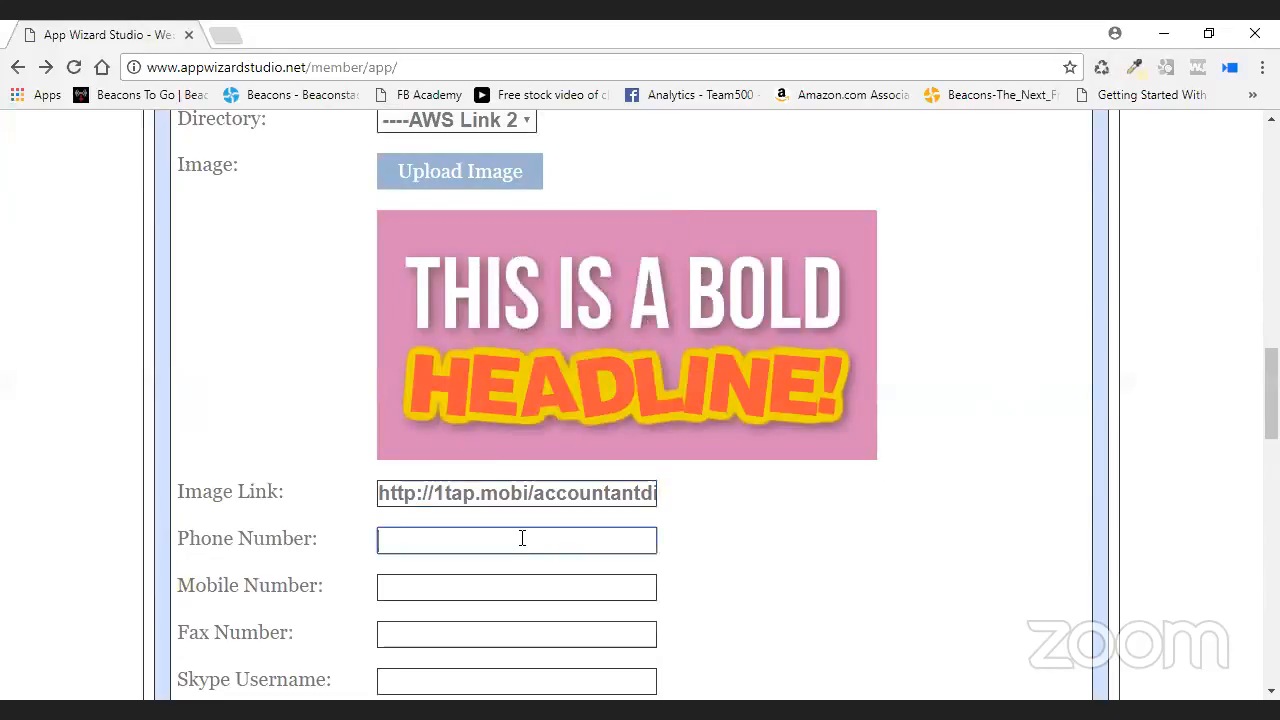
pyautogui.write('555-555-1212')
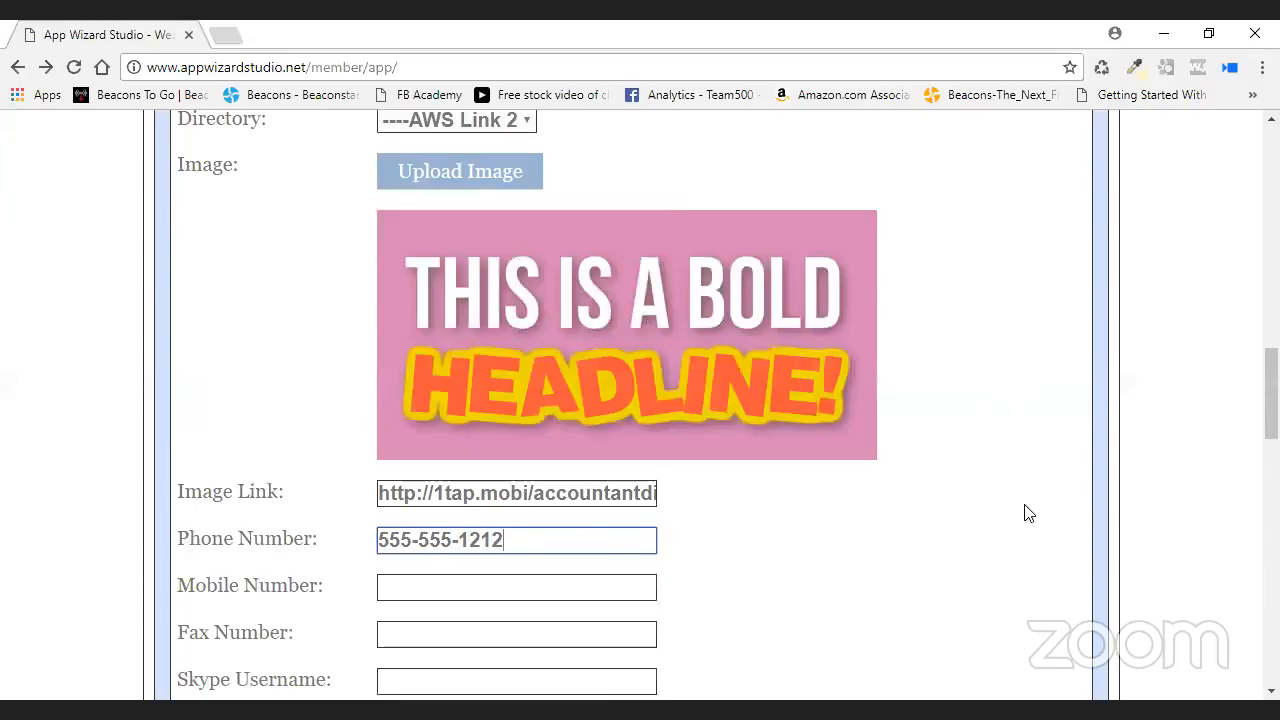
pyautogui.scroll(-8, 1020, 512)
pyautogui.scroll(-2, 997, 513)
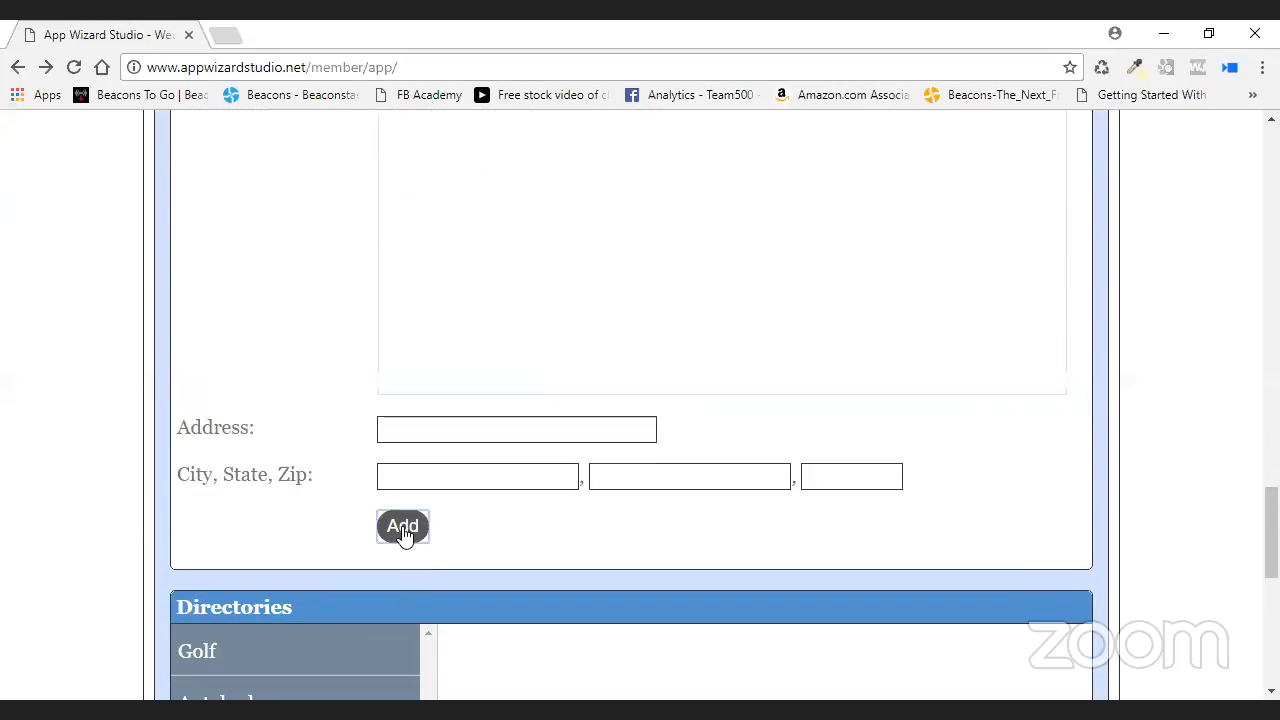
pyautogui.scroll(-5, 415, 540)
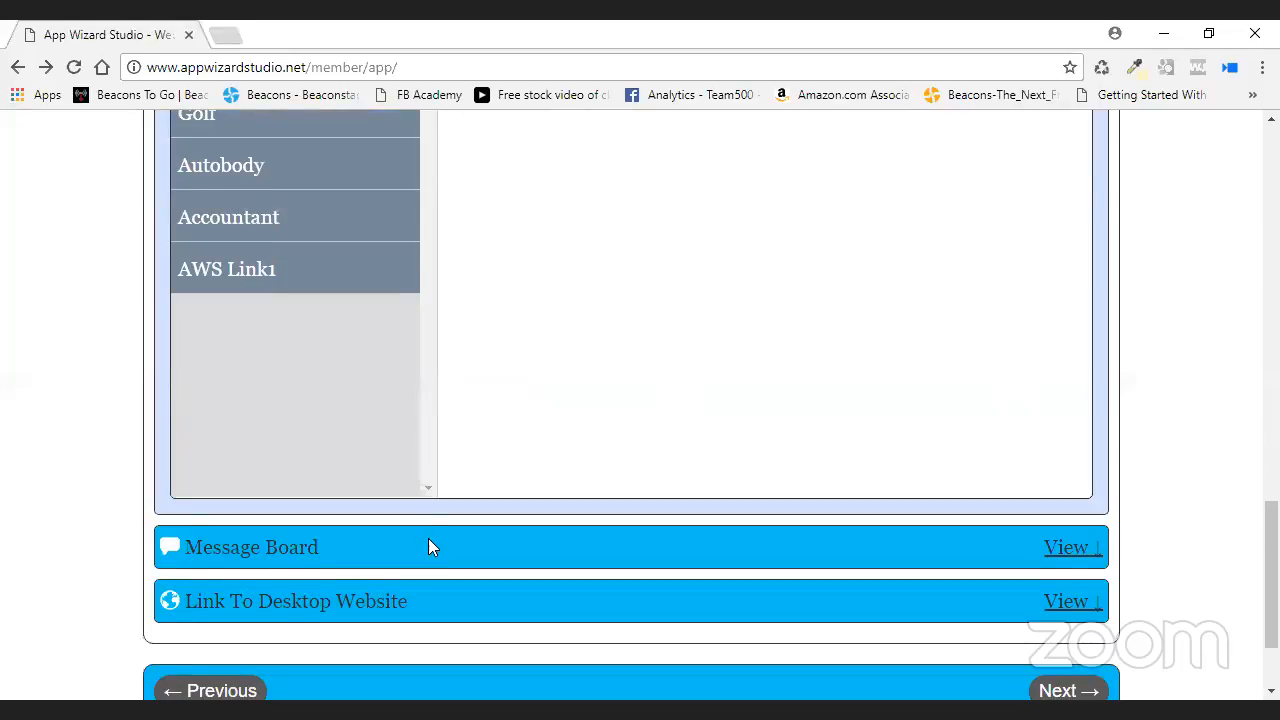
pyautogui.scroll(8, 428, 547)
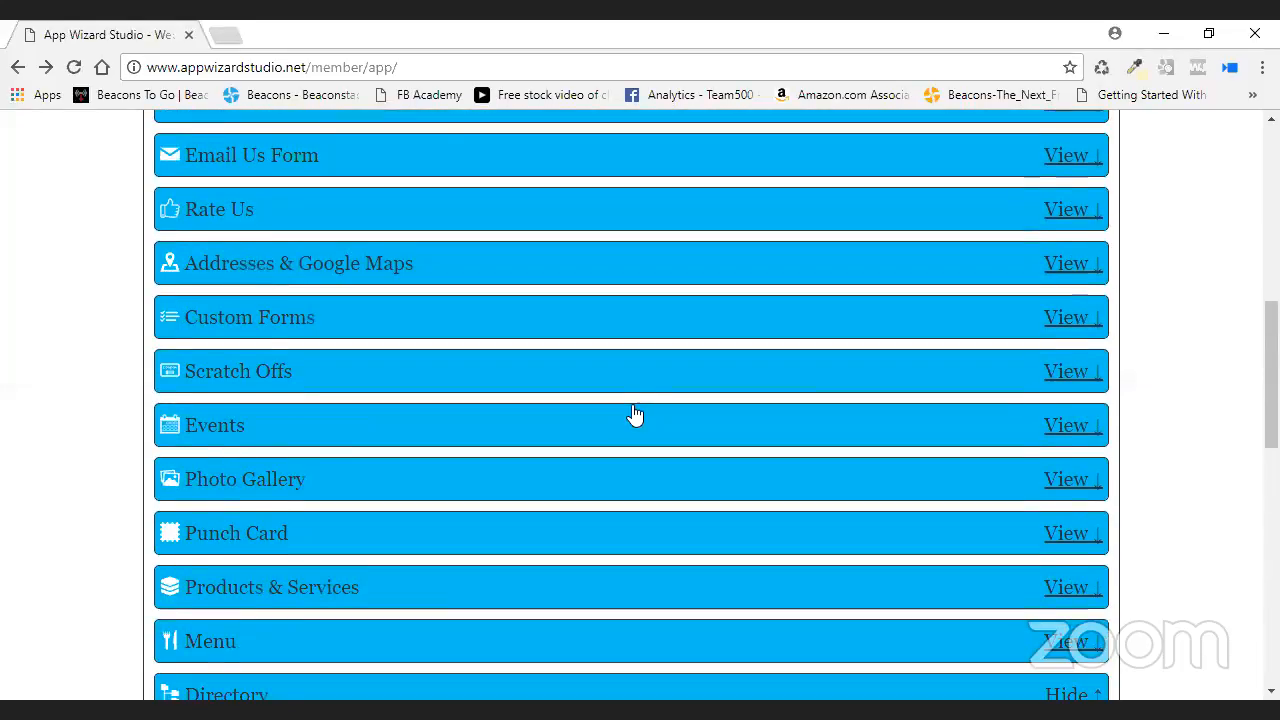
# - In the Home Page links, set the AWS Link1 button's Show option to No
pyautogui.scroll(5, 634, 413)
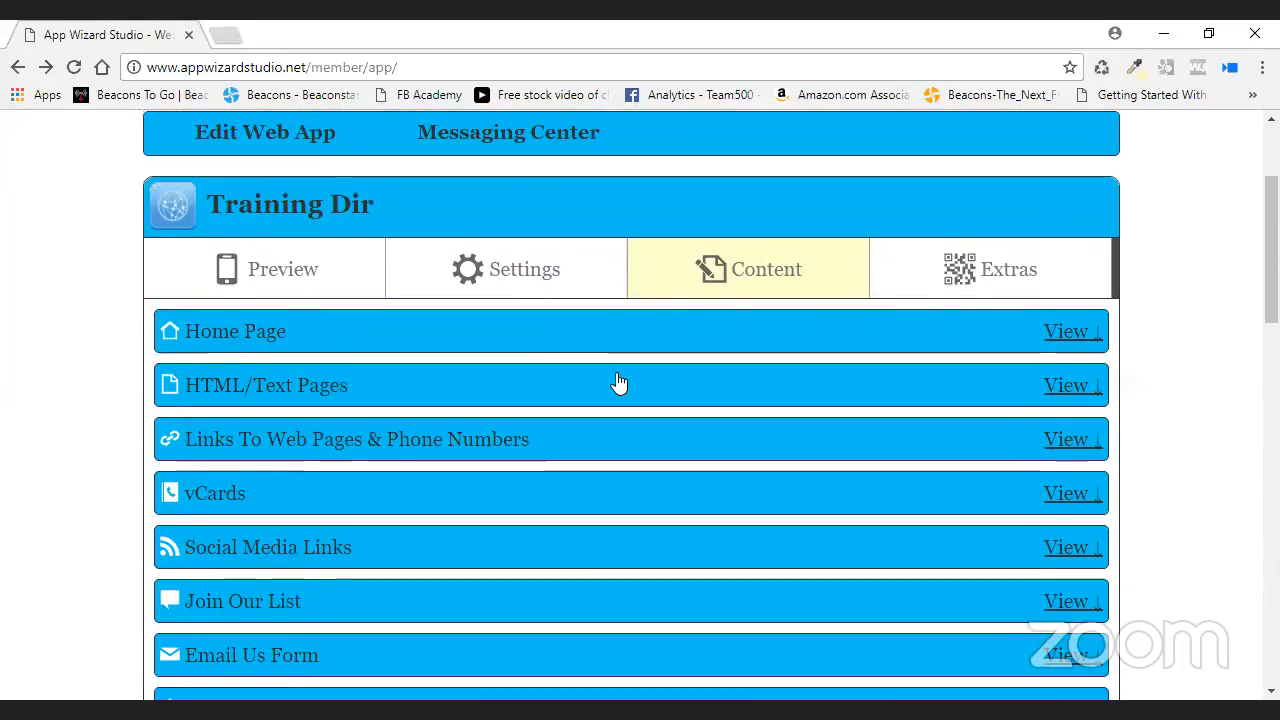
pyautogui.click(619, 340)
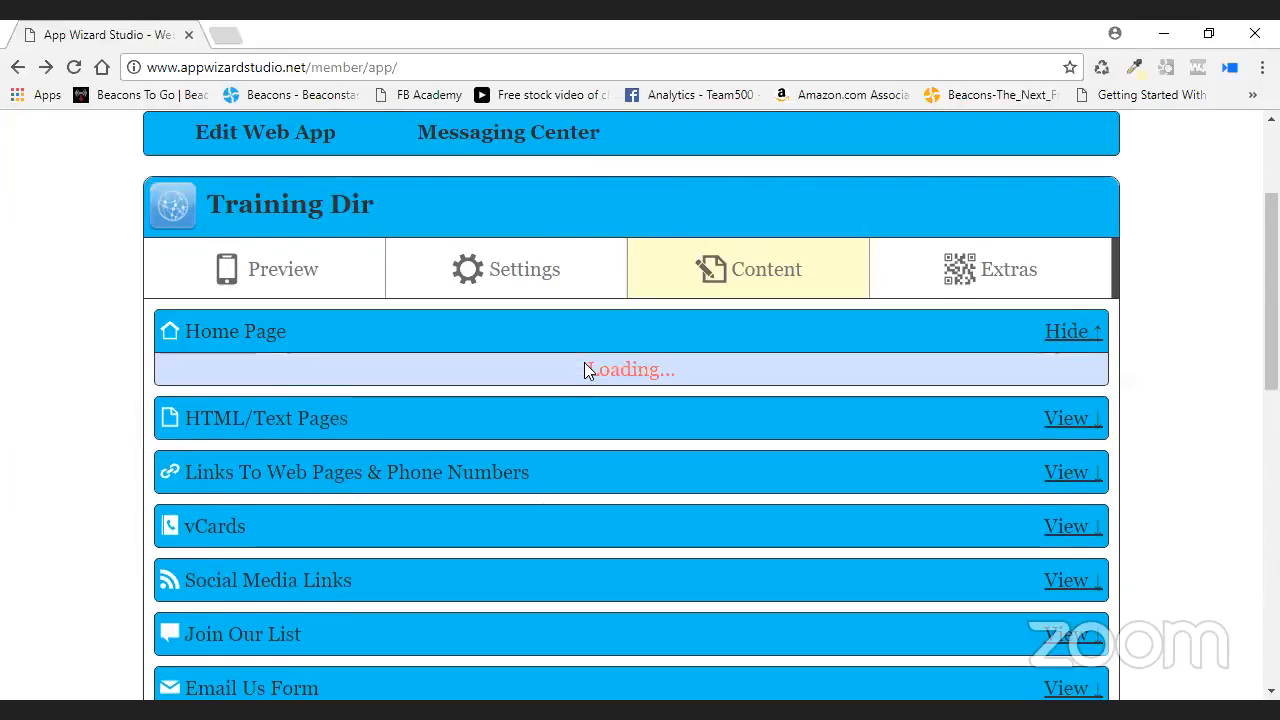
pyautogui.scroll(-3, 620, 391)
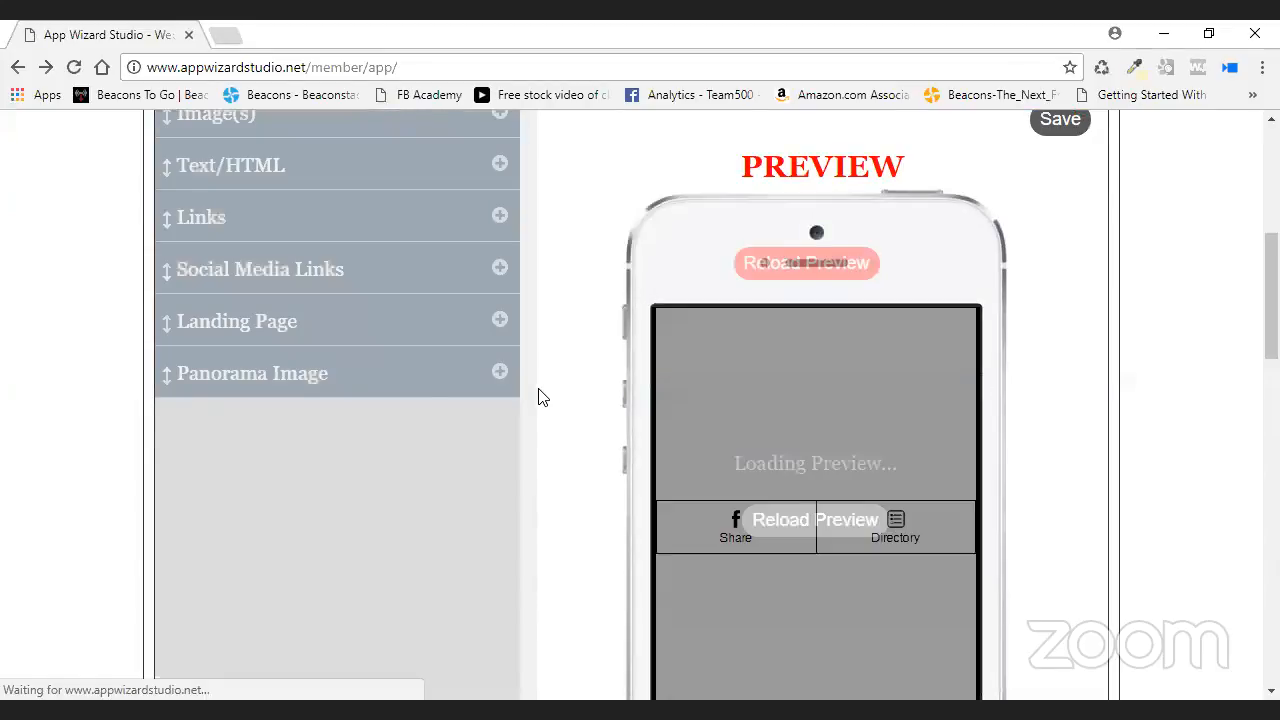
pyautogui.click(499, 217)
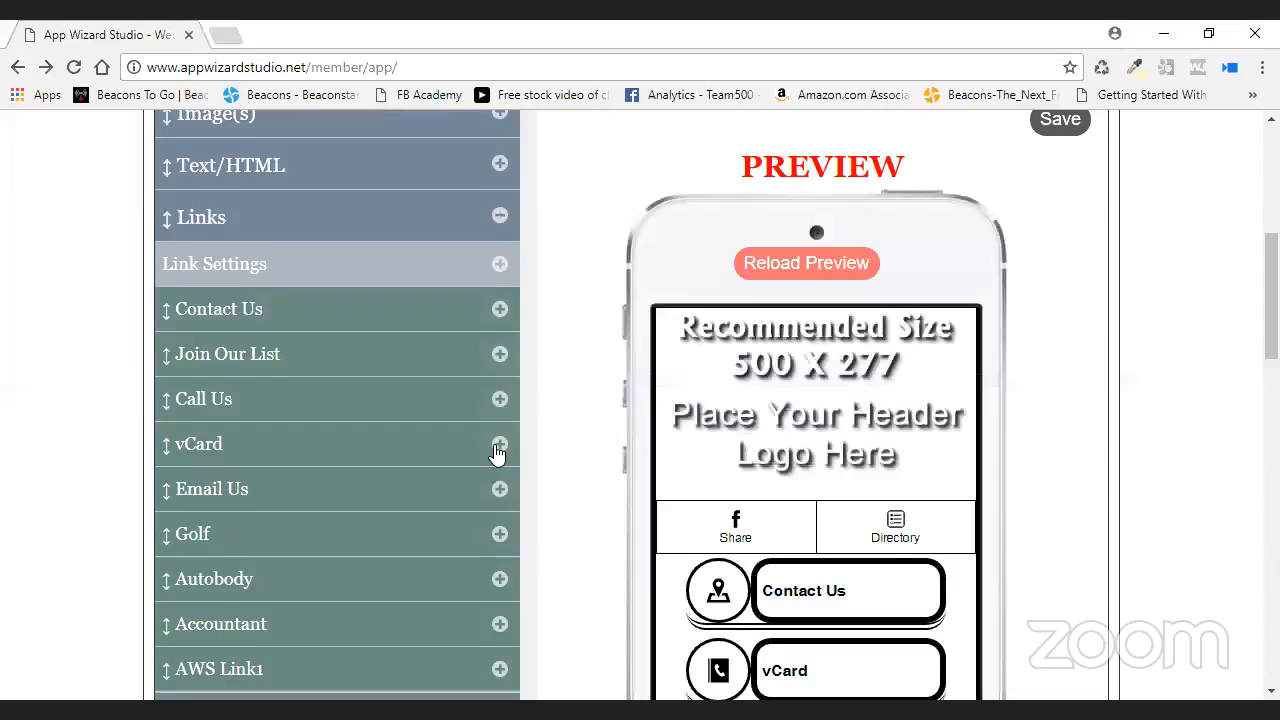
pyautogui.scroll(-2, 497, 457)
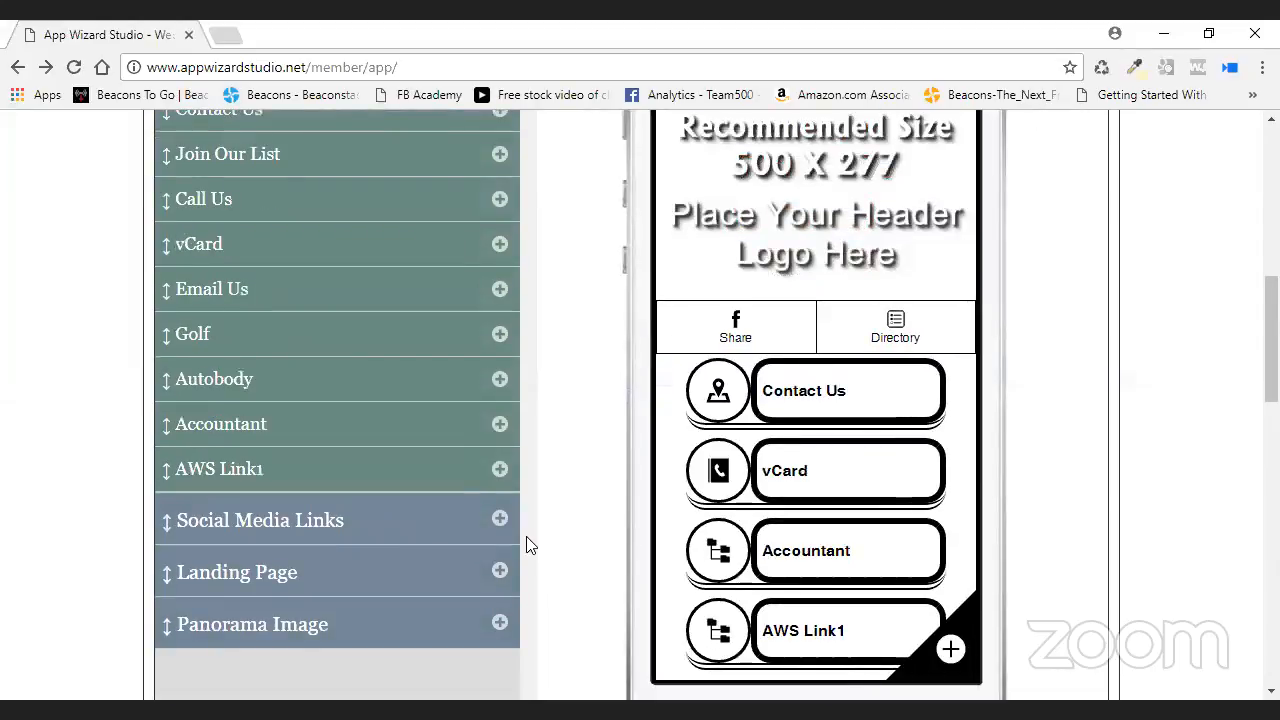
pyautogui.click(499, 469)
pyautogui.click(340, 512)
pyautogui.click(330, 563)
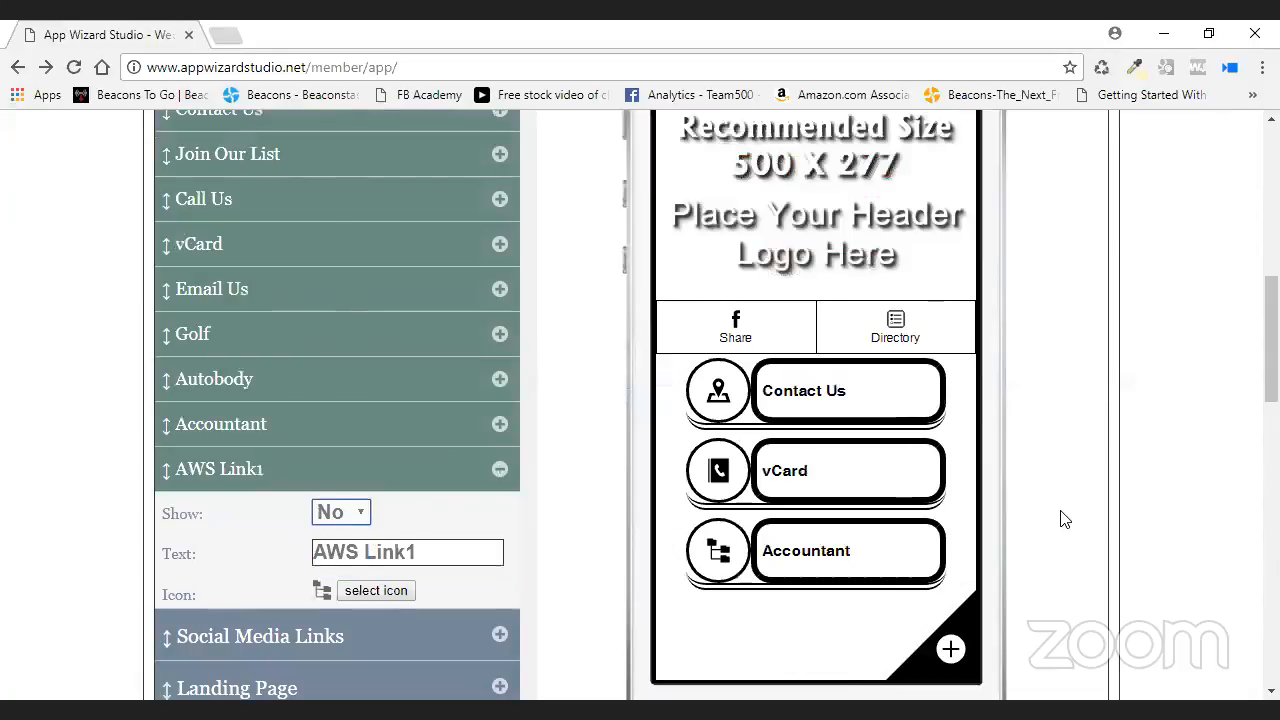
# - Set the Accountant button's Show option to No, then switch to Settings
pyautogui.click(460, 430)
pyautogui.click(340, 467)
pyautogui.click(330, 517)
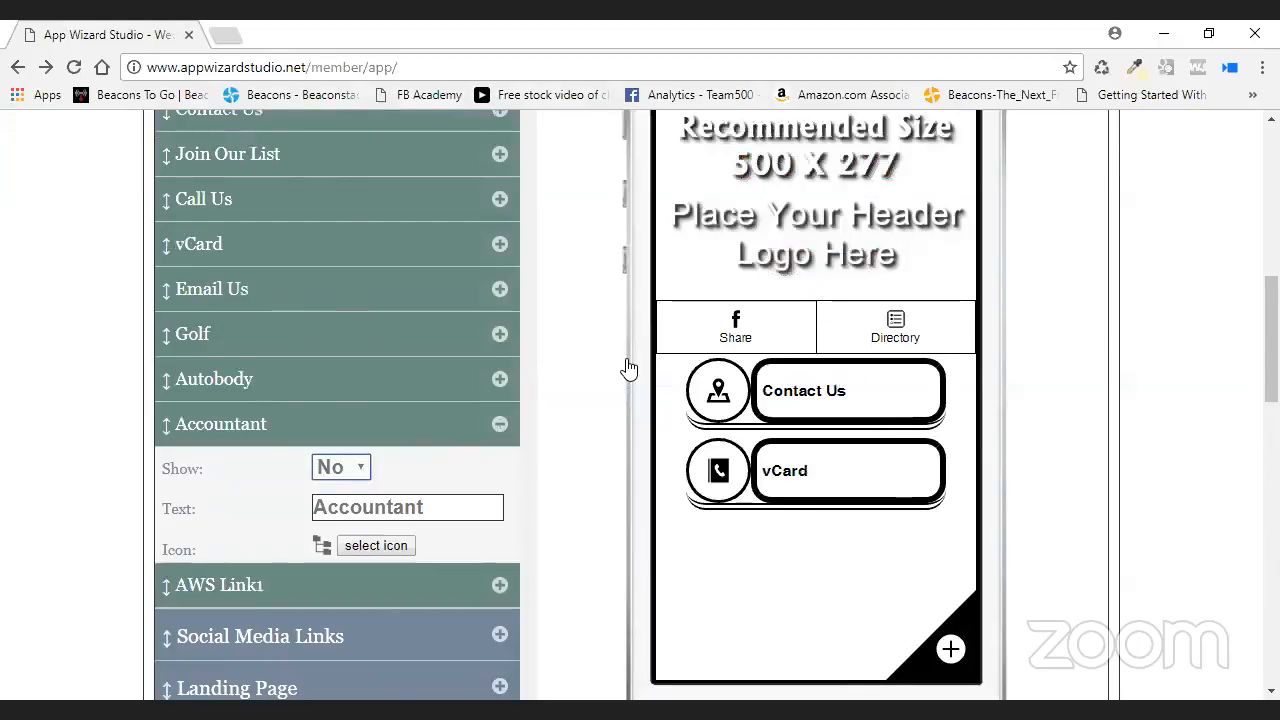
pyautogui.click(500, 424)
pyautogui.scroll(1, 1110, 418)
pyautogui.scroll(5, 1043, 428)
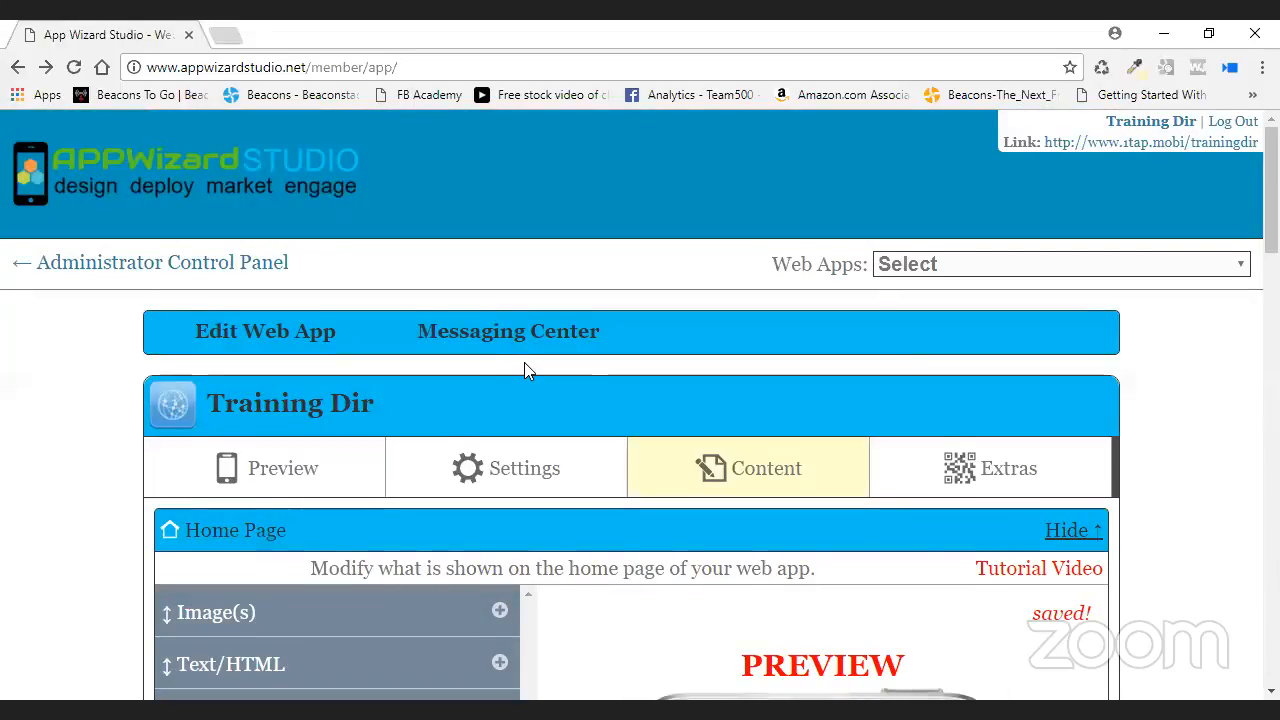
pyautogui.scroll(-2, 530, 368)
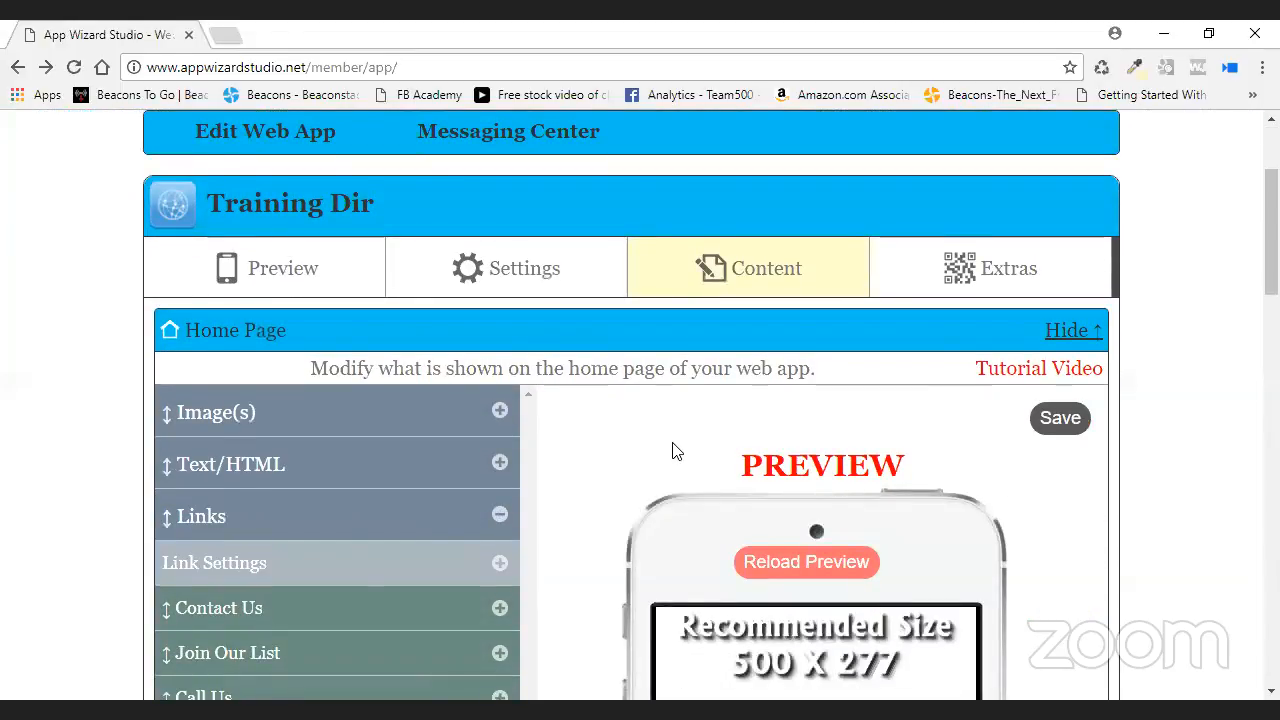
pyautogui.click(526, 269)
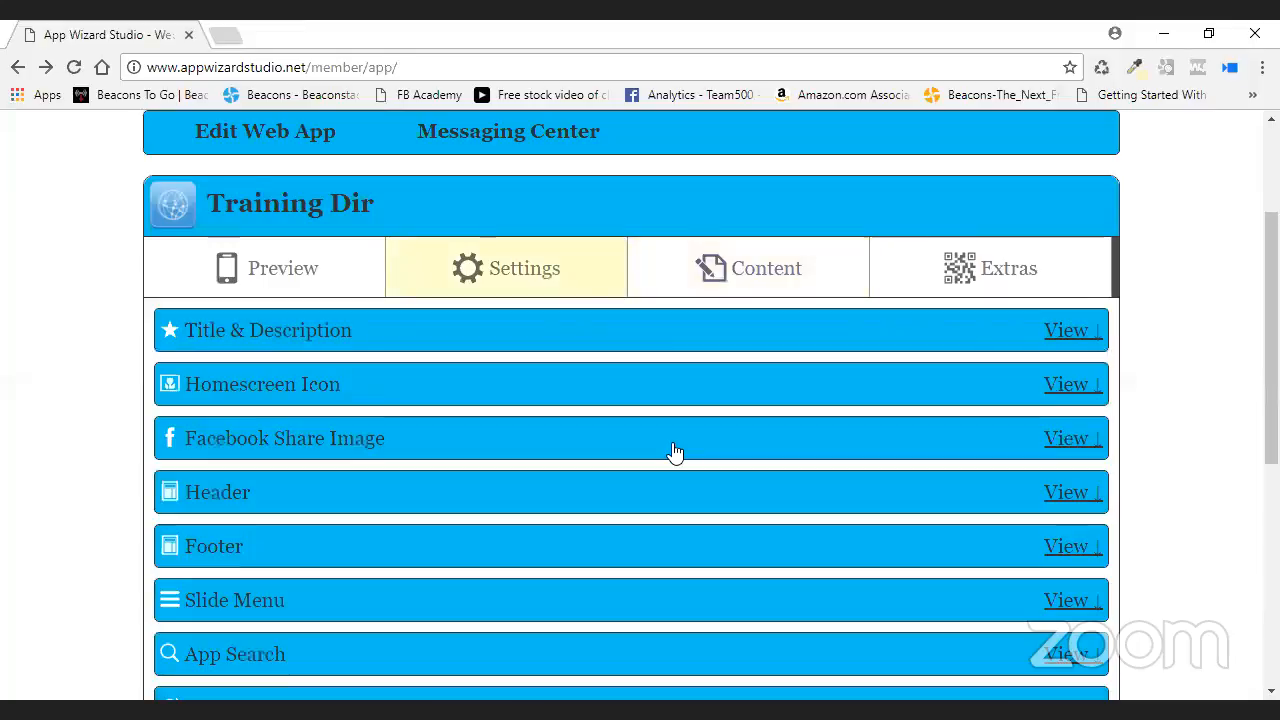
# - Expand the Slide Menu settings, reload the phone preview and test a slide menu entry
pyautogui.scroll(-2, 529, 392)
pyautogui.scroll(-1, 529, 392)
pyautogui.click(446, 308)
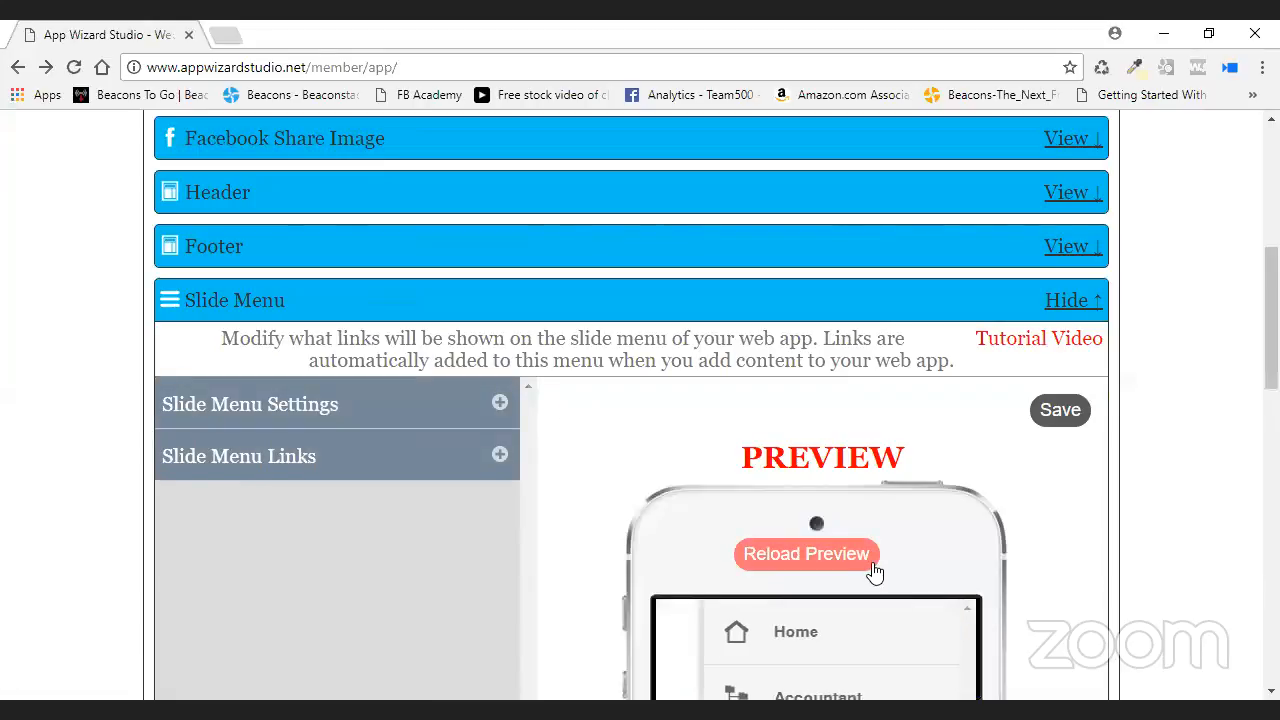
pyautogui.click(823, 553)
pyautogui.scroll(-1, 614, 500)
pyautogui.scroll(-1, 600, 482)
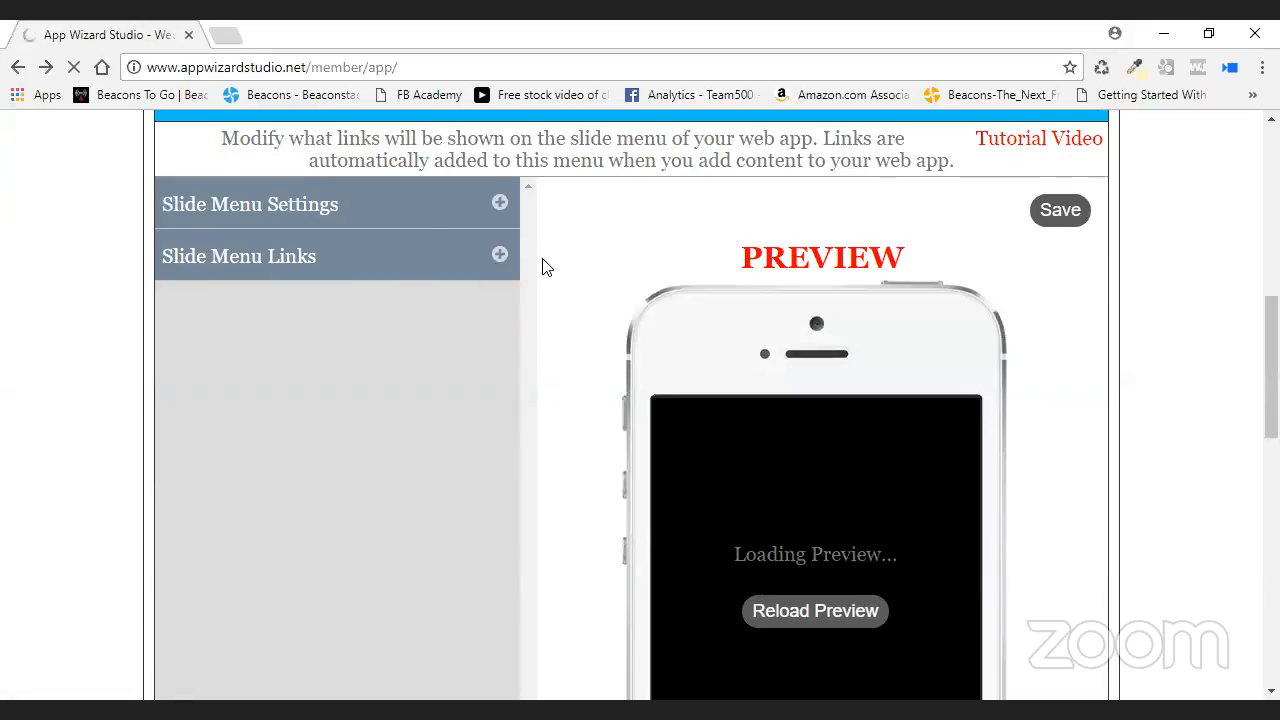
pyautogui.scroll(-1, 562, 282)
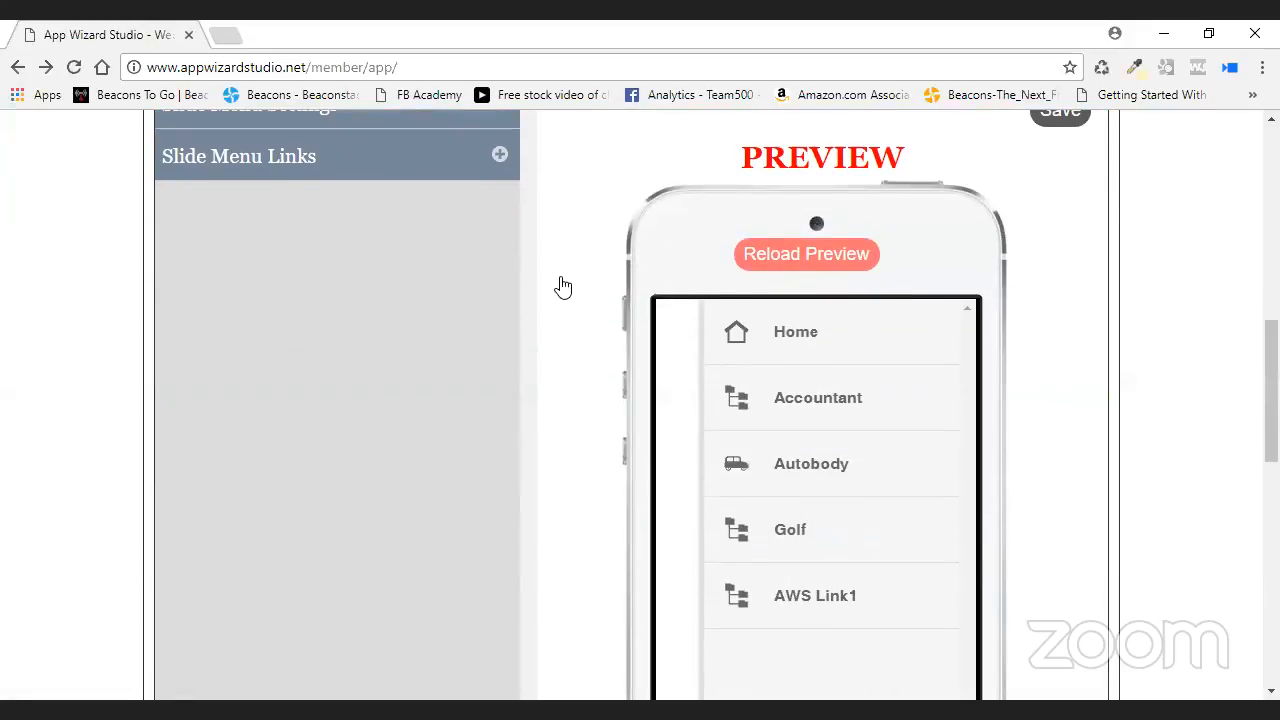
pyautogui.click(783, 598)
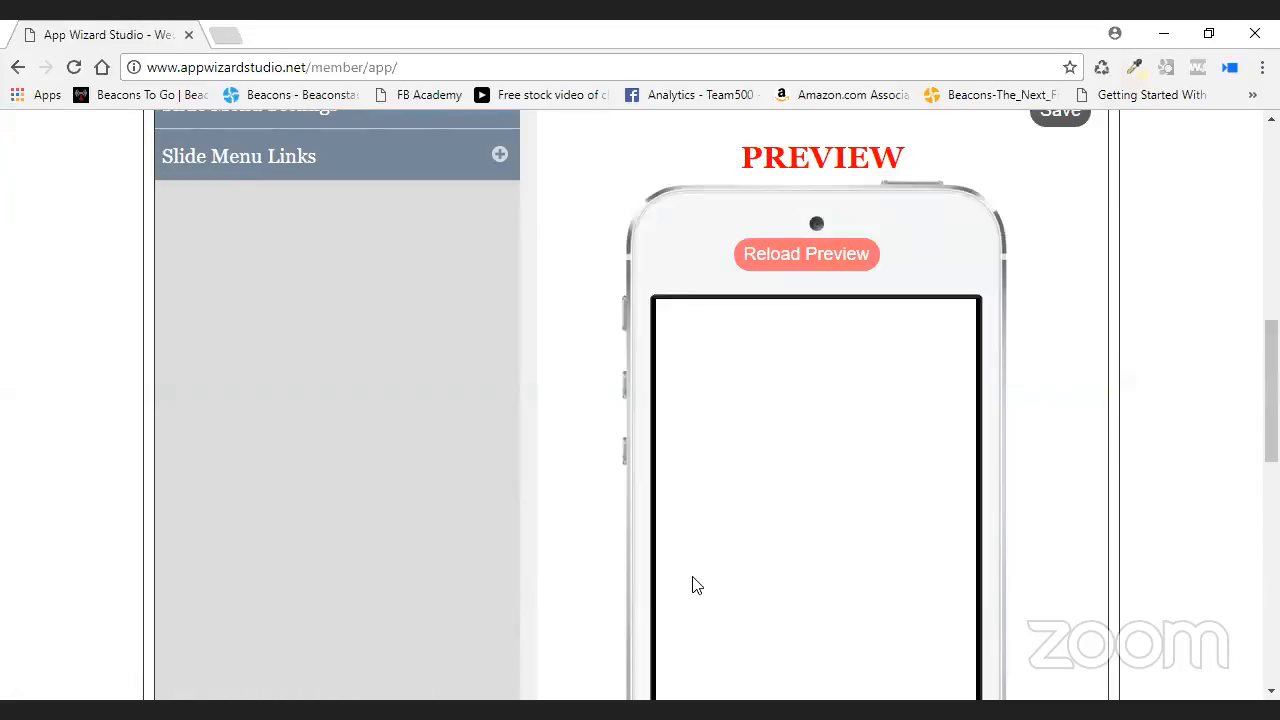
pyautogui.scroll(-1, 1077, 409)
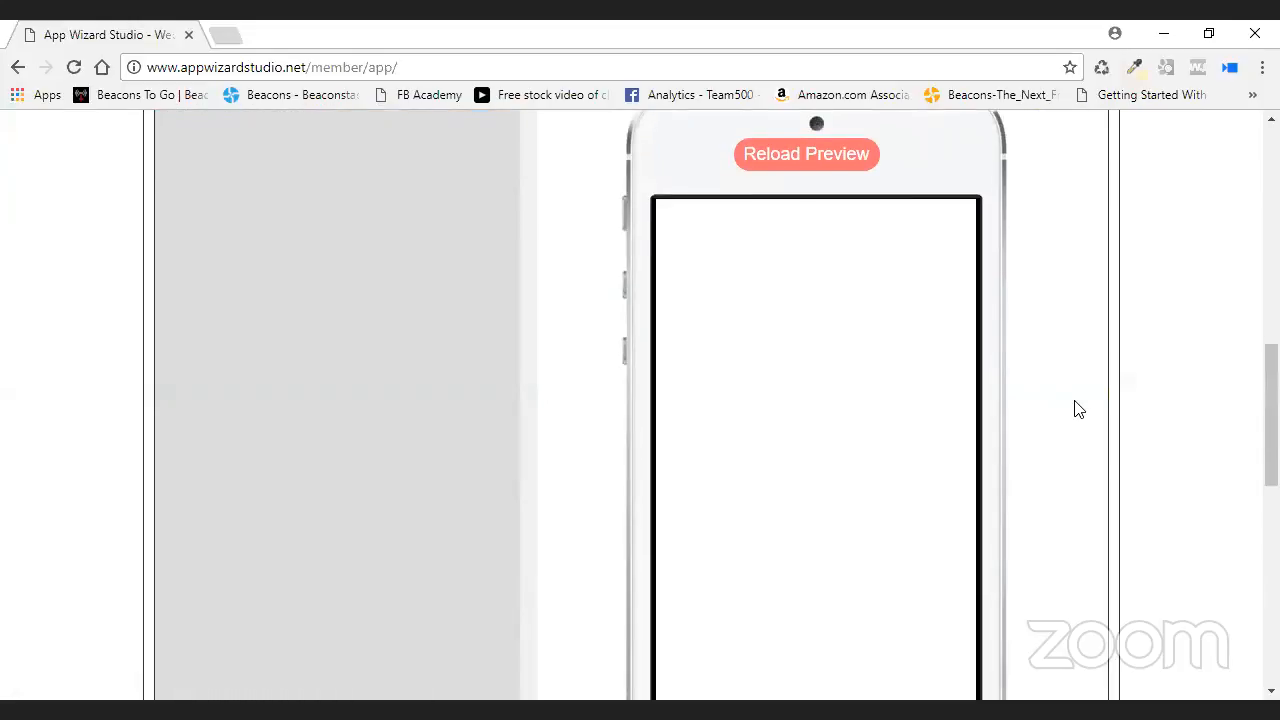
pyautogui.scroll(-1, 1077, 409)
pyautogui.scroll(2, 1077, 409)
pyautogui.click(818, 256)
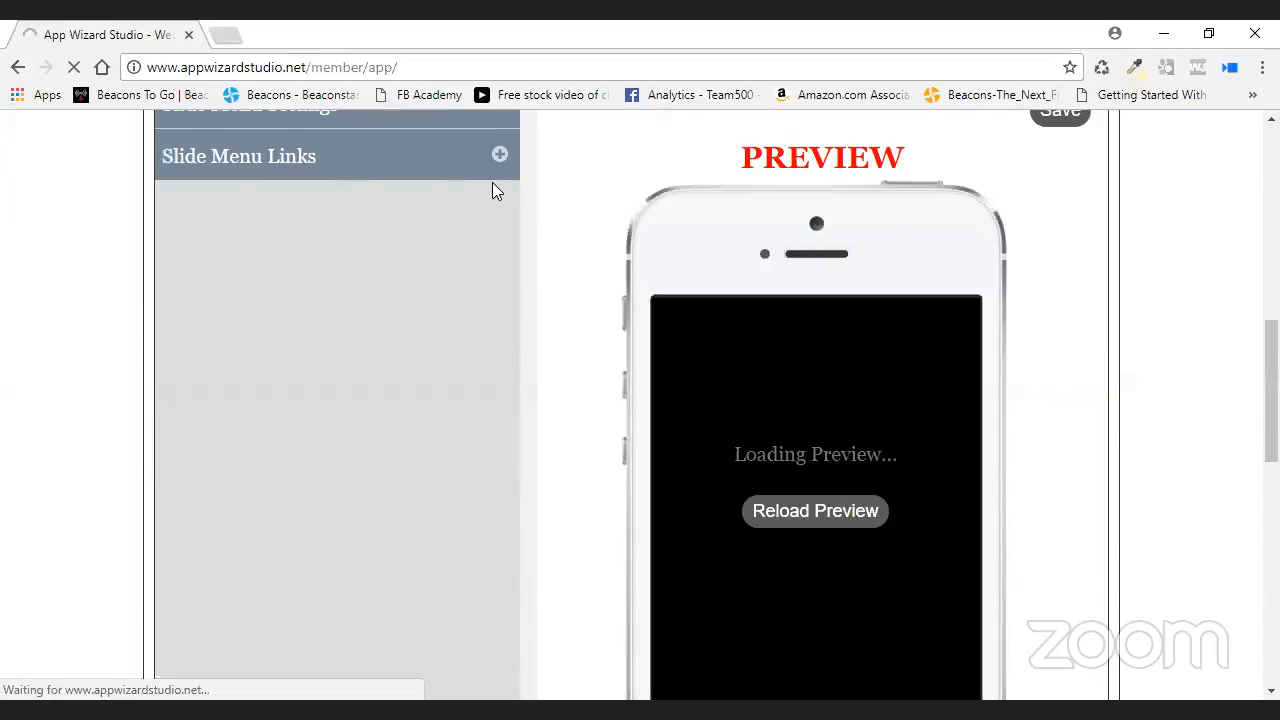
pyautogui.scroll(2, 492, 182)
# - In Slide Menu Links, drag AWS Link1 above Golf and save the new order
pyautogui.click(500, 358)
pyautogui.scroll(-3, 534, 377)
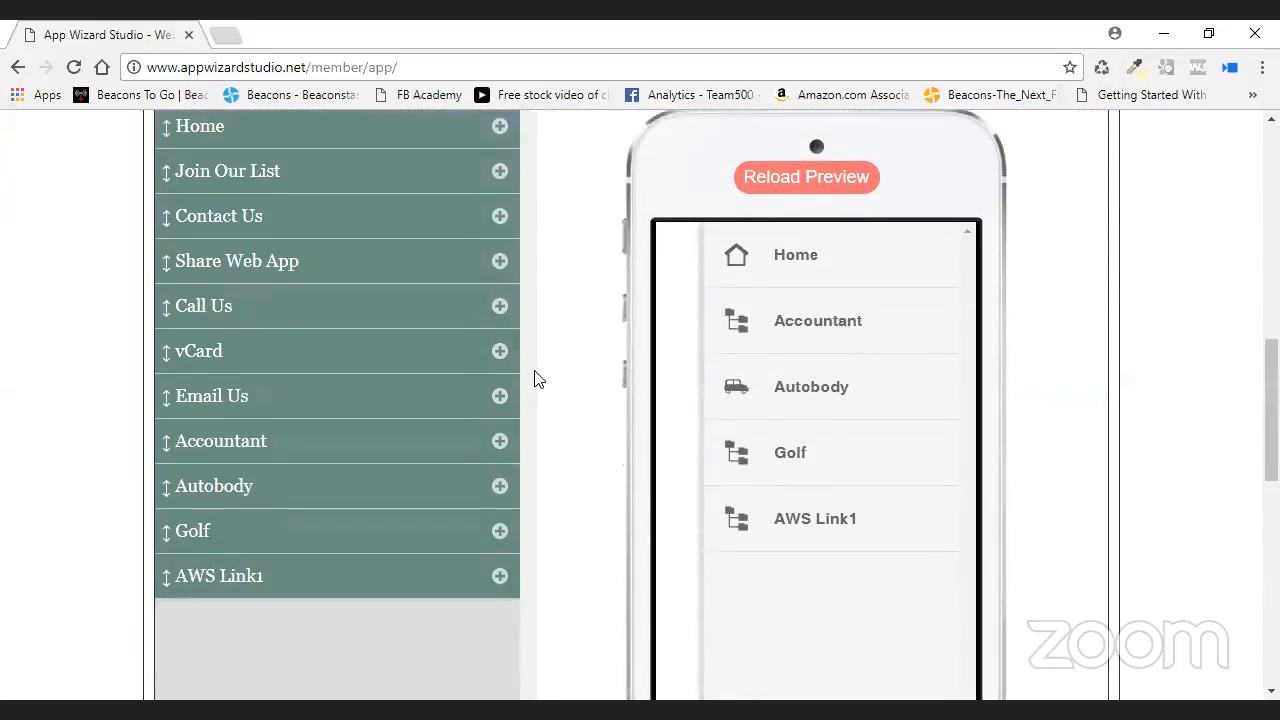
pyautogui.scroll(-1, 538, 384)
pyautogui.click(500, 453)
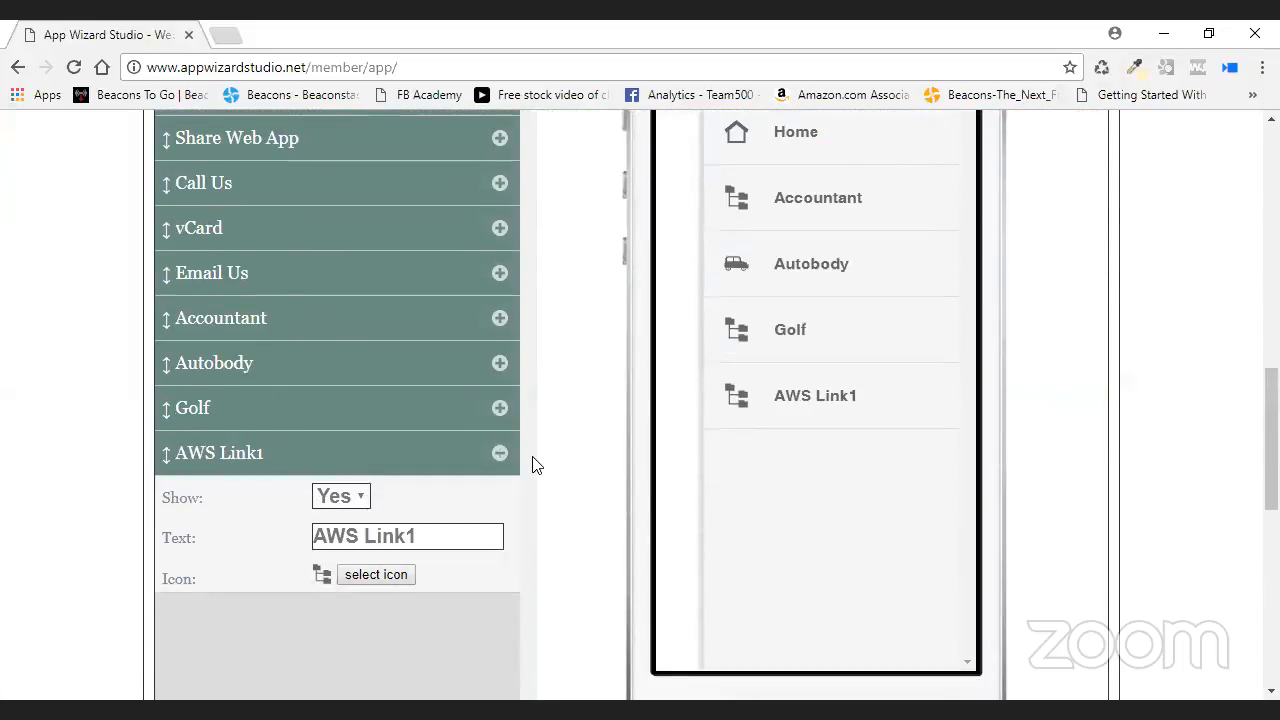
pyautogui.scroll(1, 534, 465)
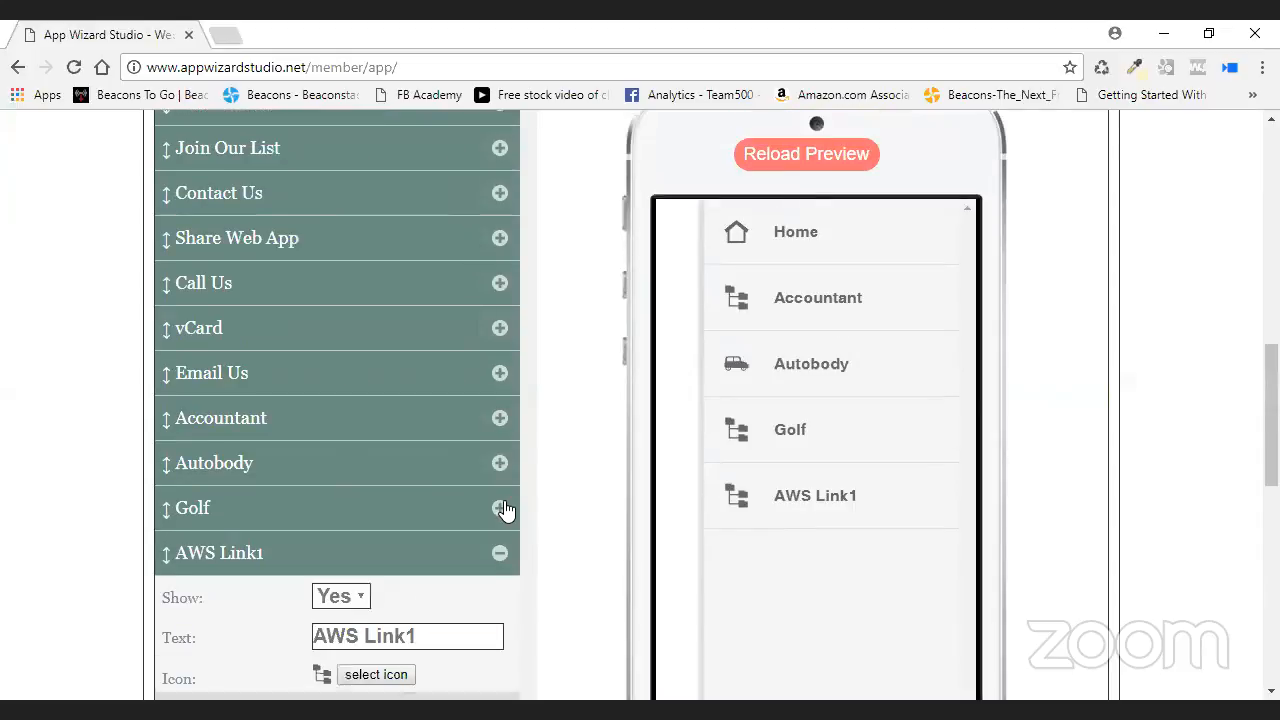
pyautogui.click(502, 554)
pyautogui.moveTo(357, 560); pyautogui.dragTo(372, 515)
pyautogui.scroll(2, 1057, 394)
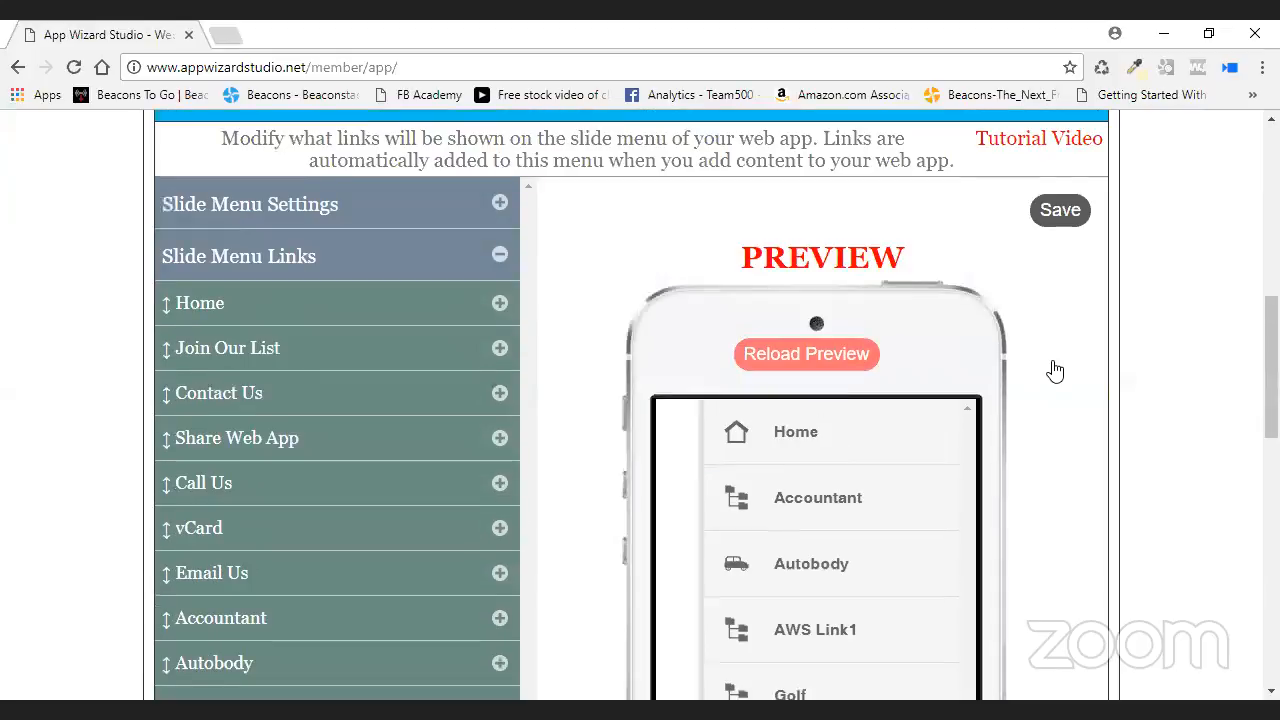
pyautogui.click(1059, 209)
pyautogui.scroll(5, 536, 242)
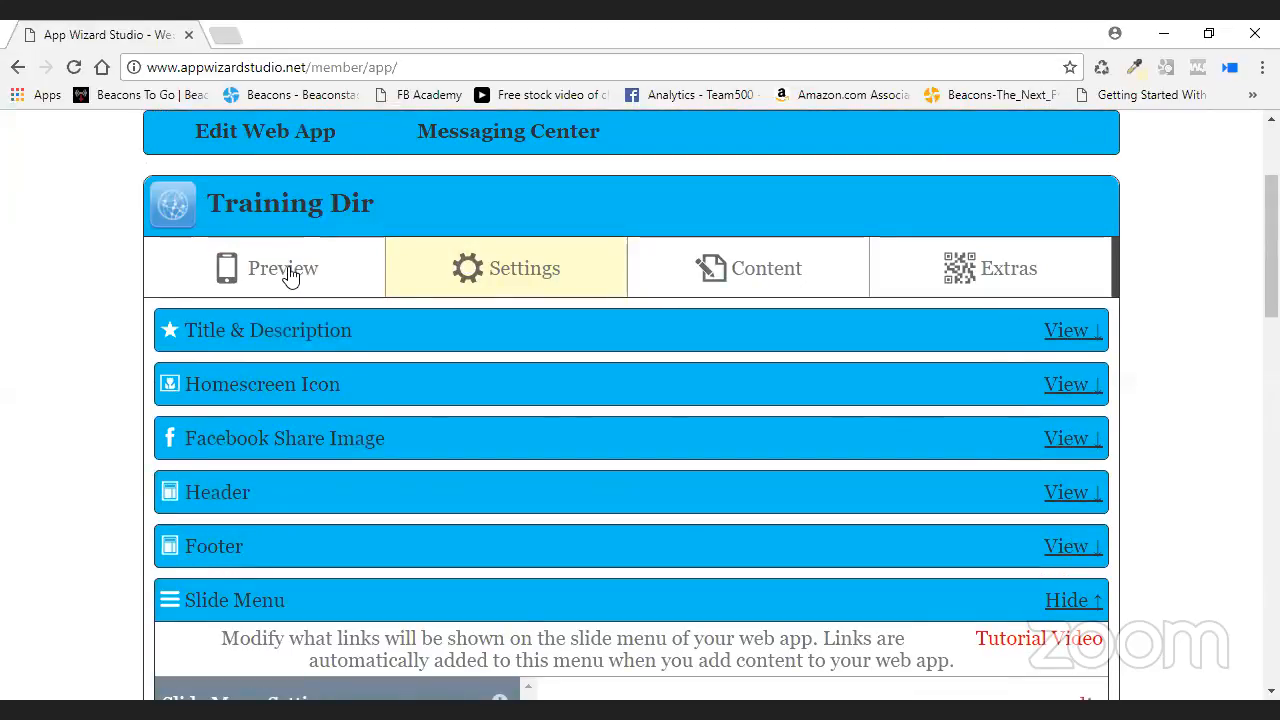
# - Reload the app preview and open the AWS Link1 directory page from the drawer
pyautogui.click(290, 274)
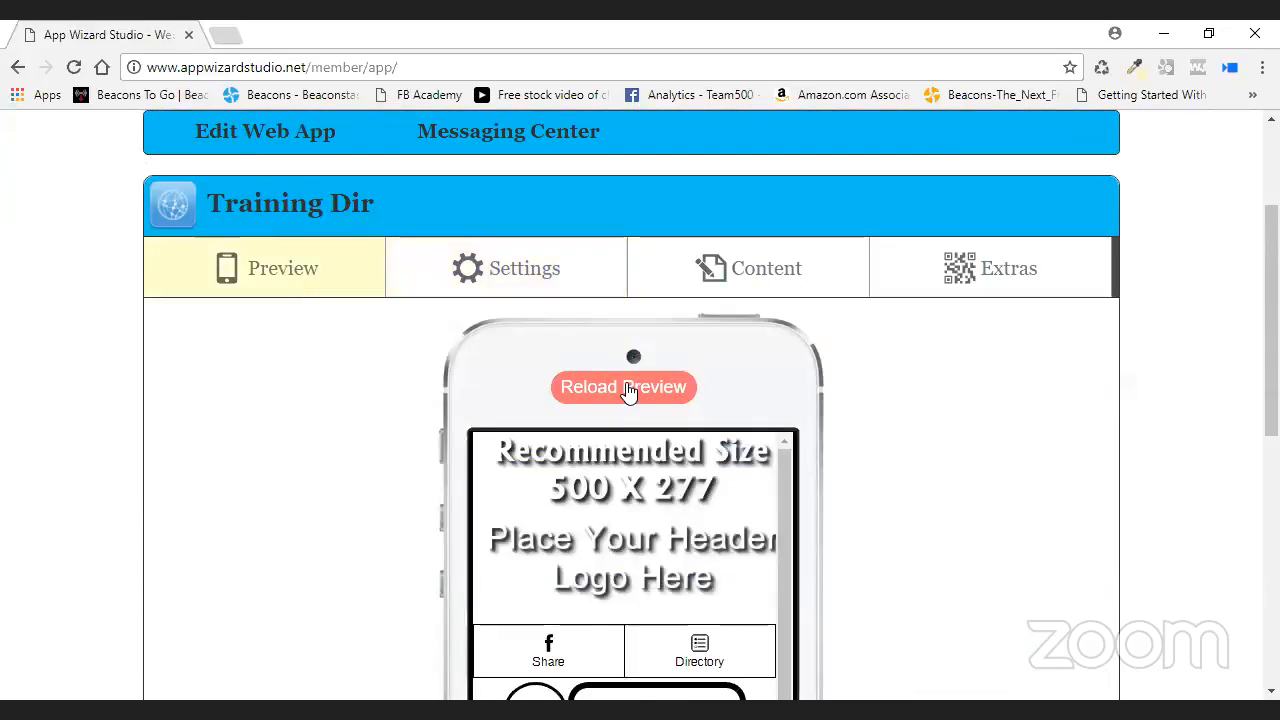
pyautogui.click(628, 389)
pyautogui.scroll(-2, 926, 388)
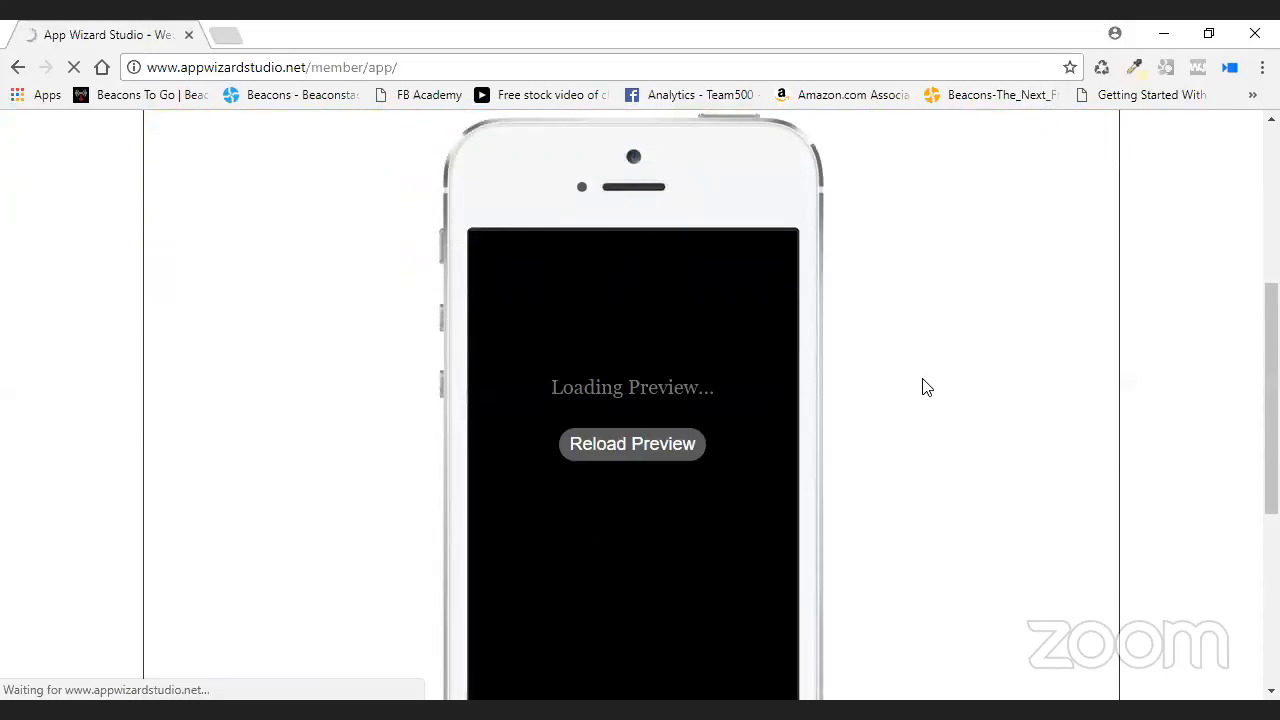
pyautogui.scroll(-2, 923, 386)
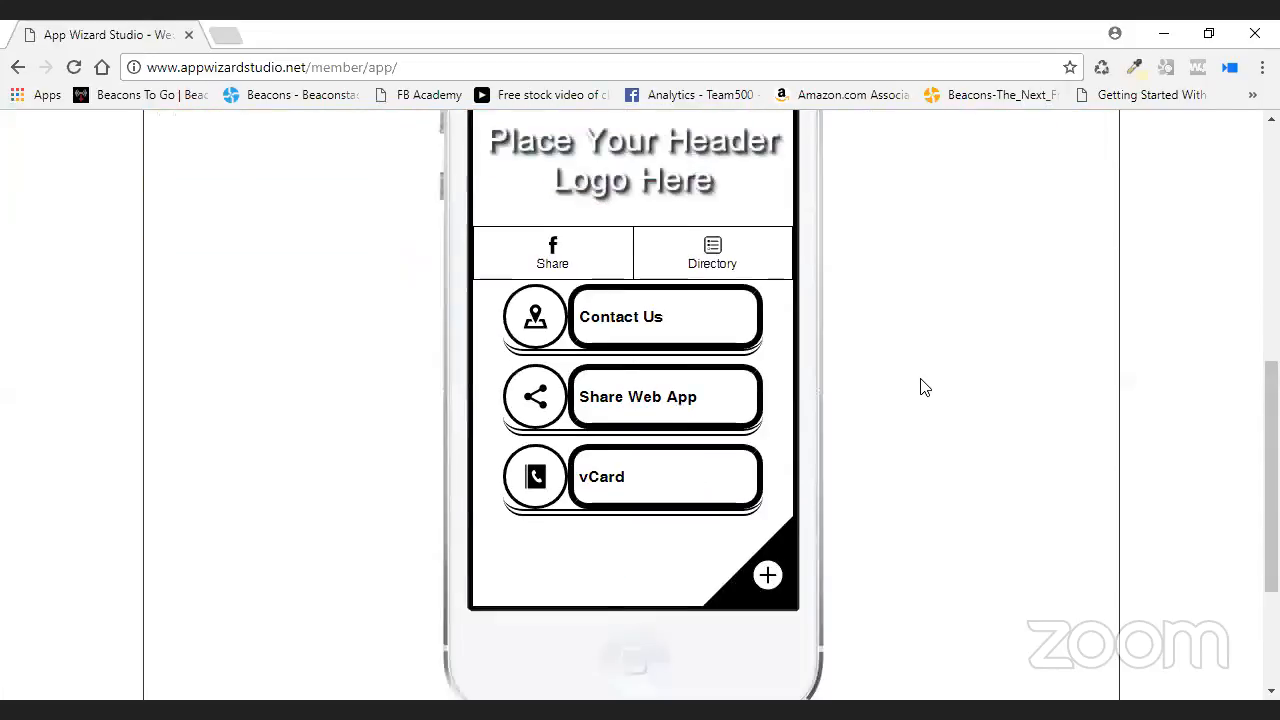
pyautogui.scroll(1, 760, 365)
pyautogui.click(695, 355)
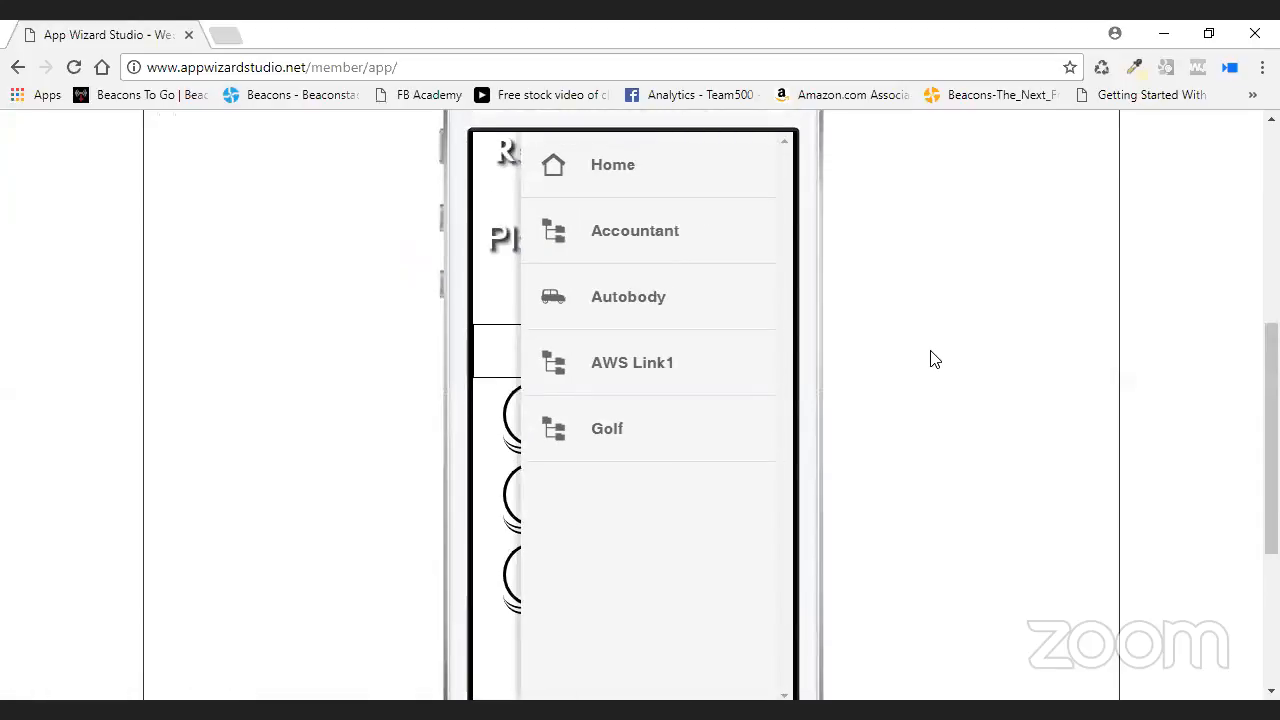
pyautogui.click(611, 374)
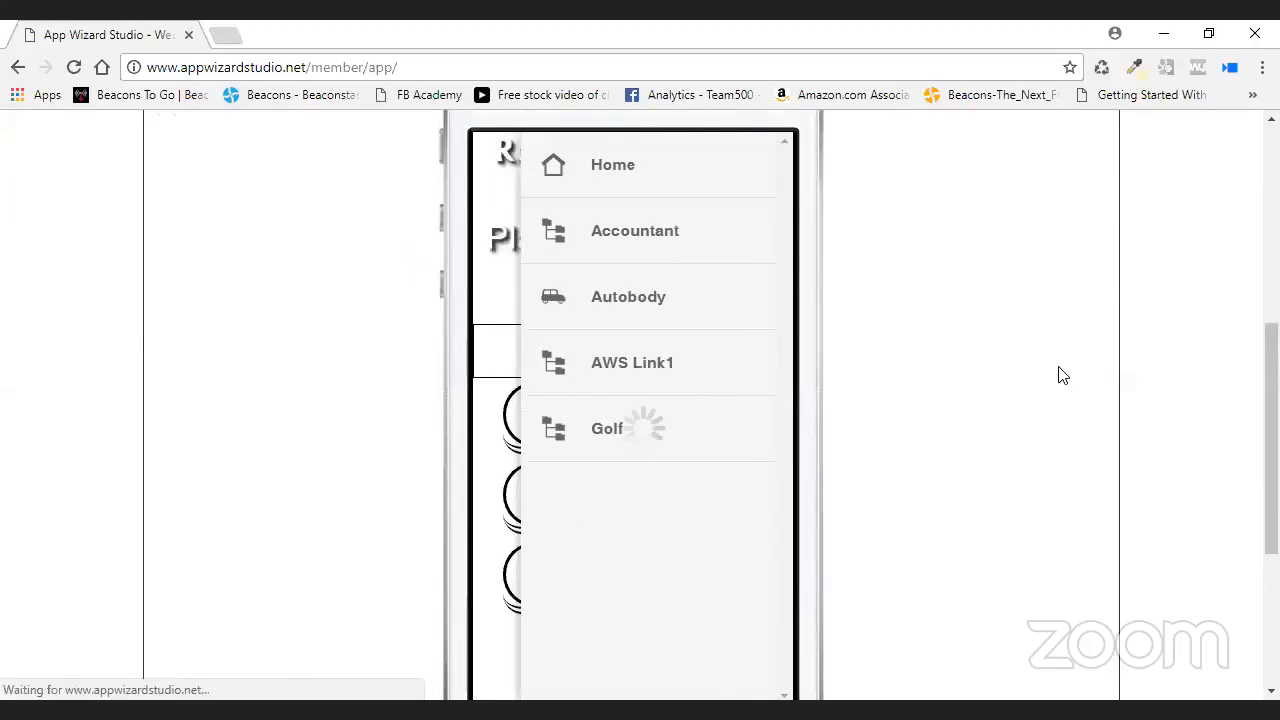
# - View the AWS Link 2 listing's details, then go back to the directory page
pyautogui.scroll(-2, 880, 387)
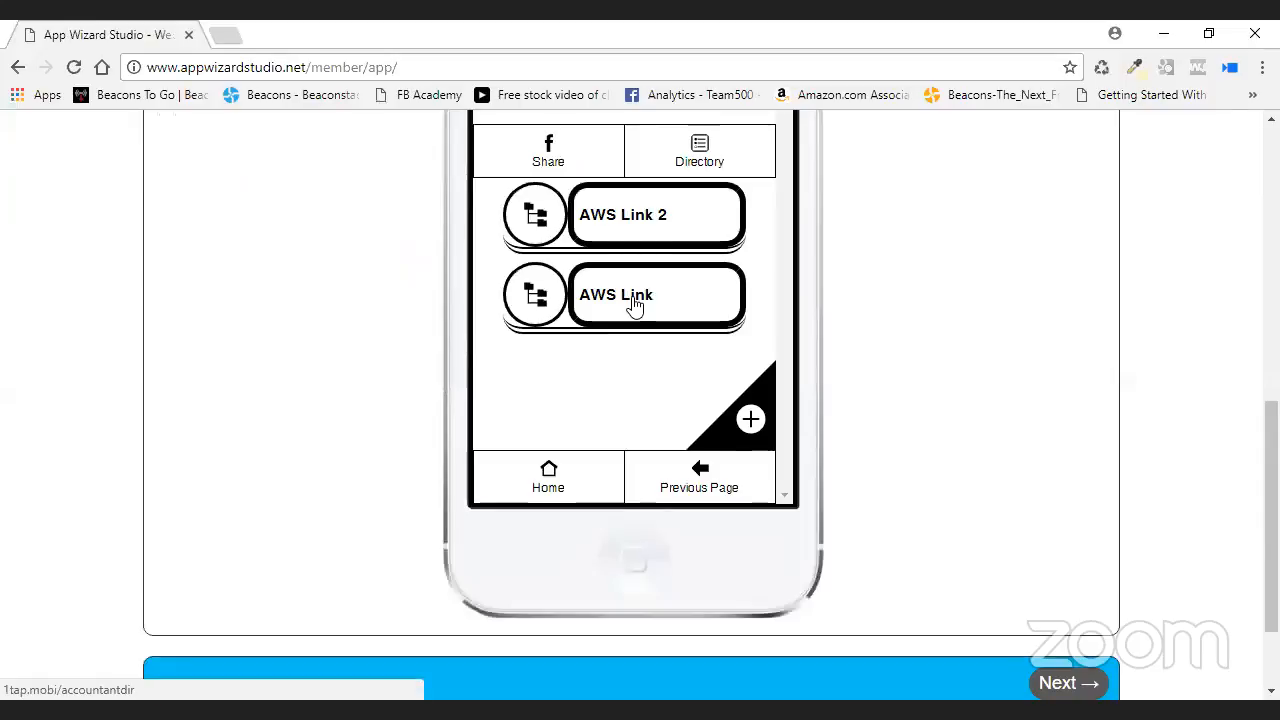
pyautogui.click(660, 223)
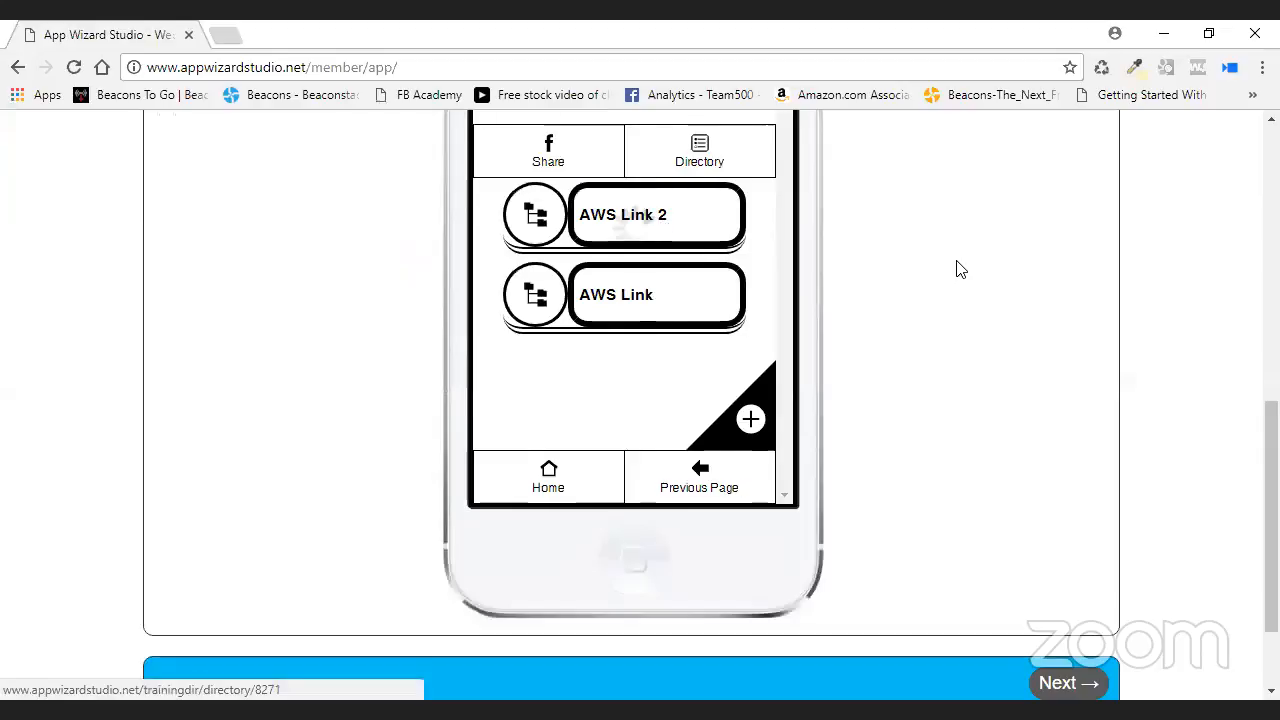
pyautogui.click(654, 229)
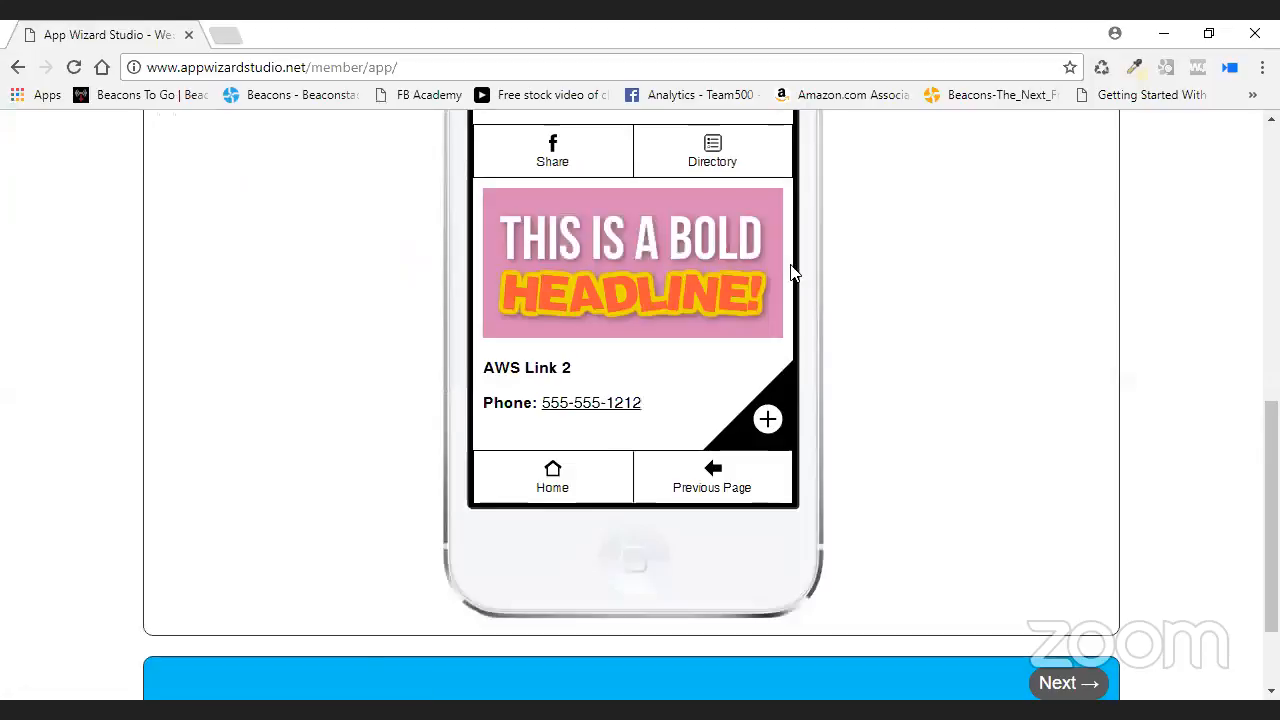
pyautogui.scroll(1, 706, 300)
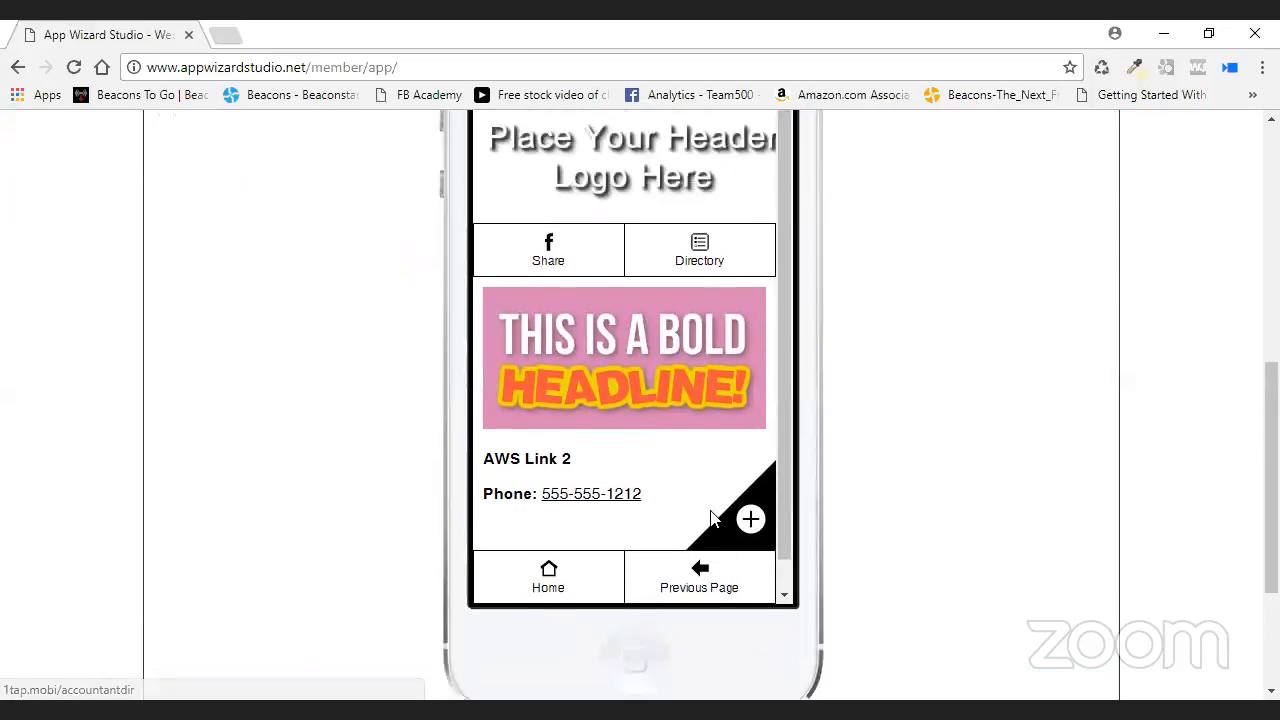
pyautogui.scroll(-1, 718, 540)
pyautogui.click(716, 577)
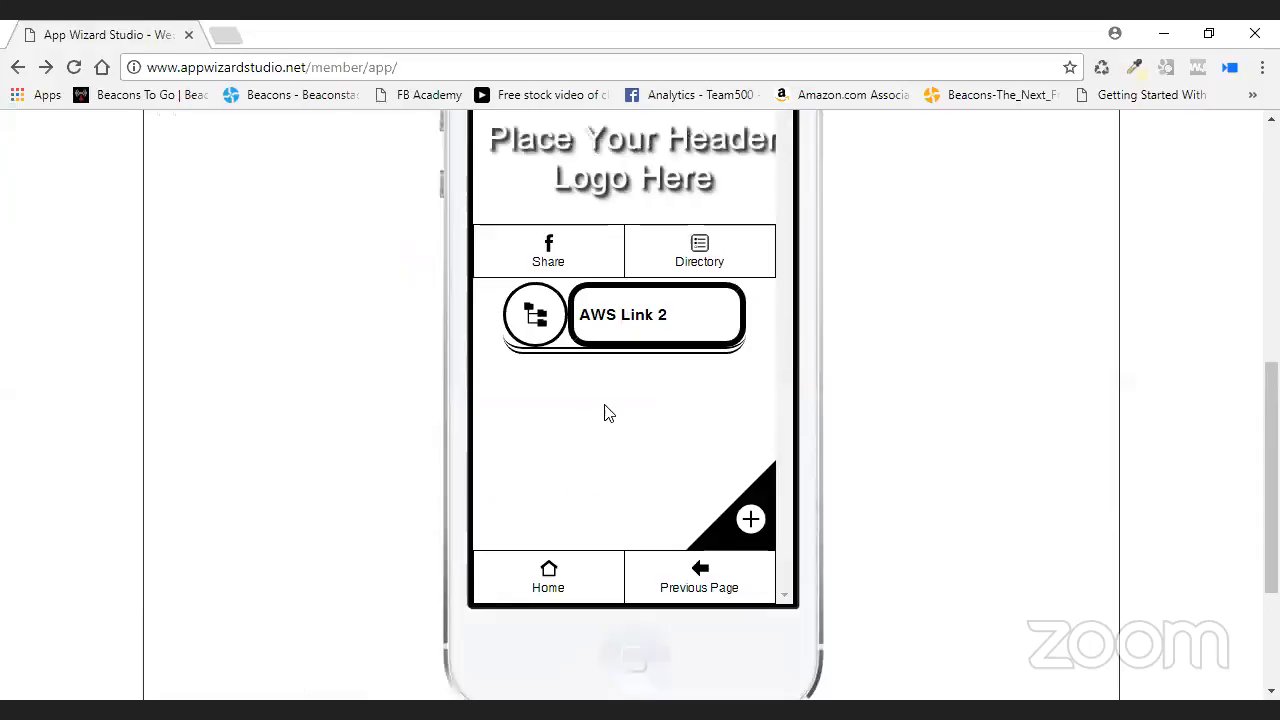
pyautogui.click(706, 582)
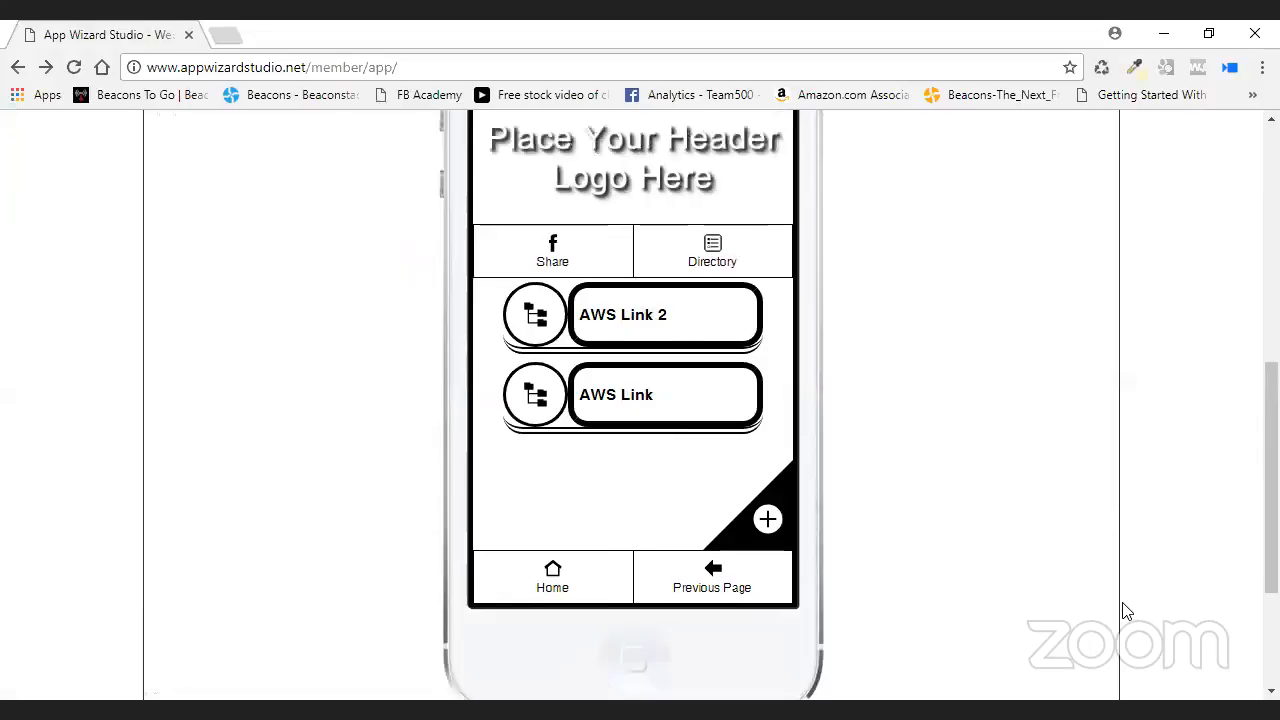
pyautogui.scroll(4, 917, 374)
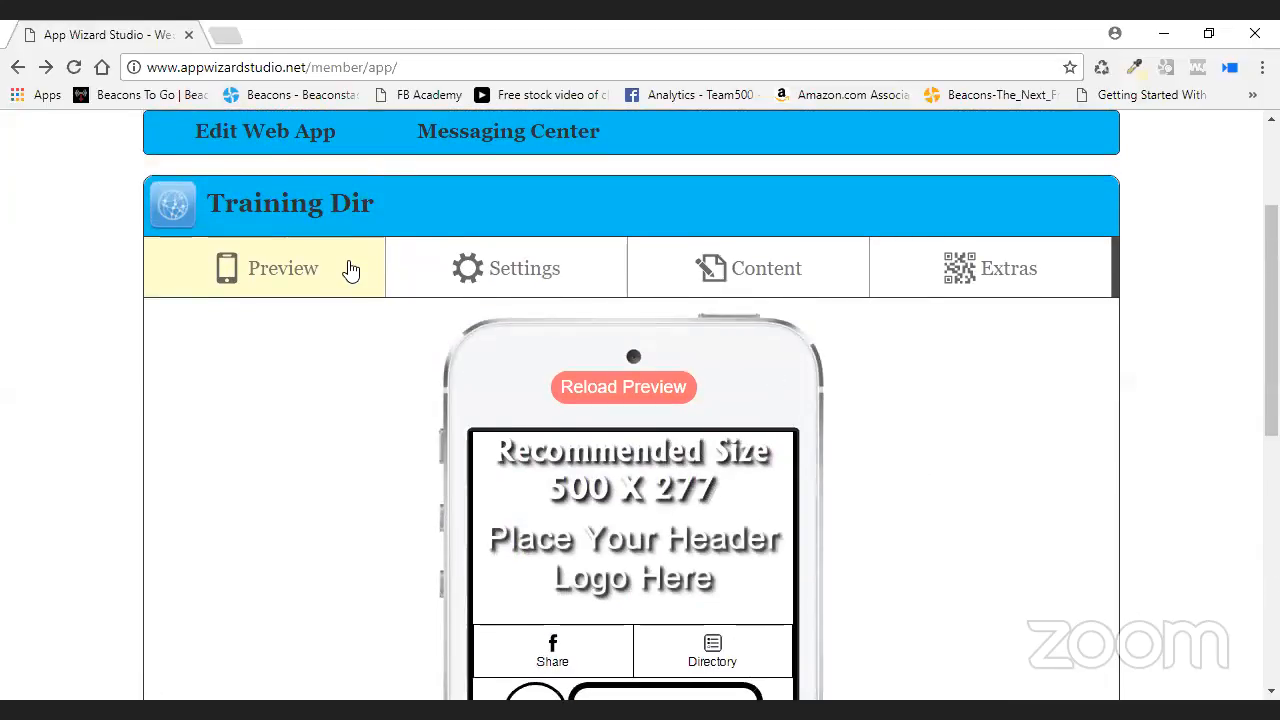
# - Open the Home Page editor from the HTML/Text Pages content section
pyautogui.click(748, 277)
pyautogui.scroll(-2, 737, 366)
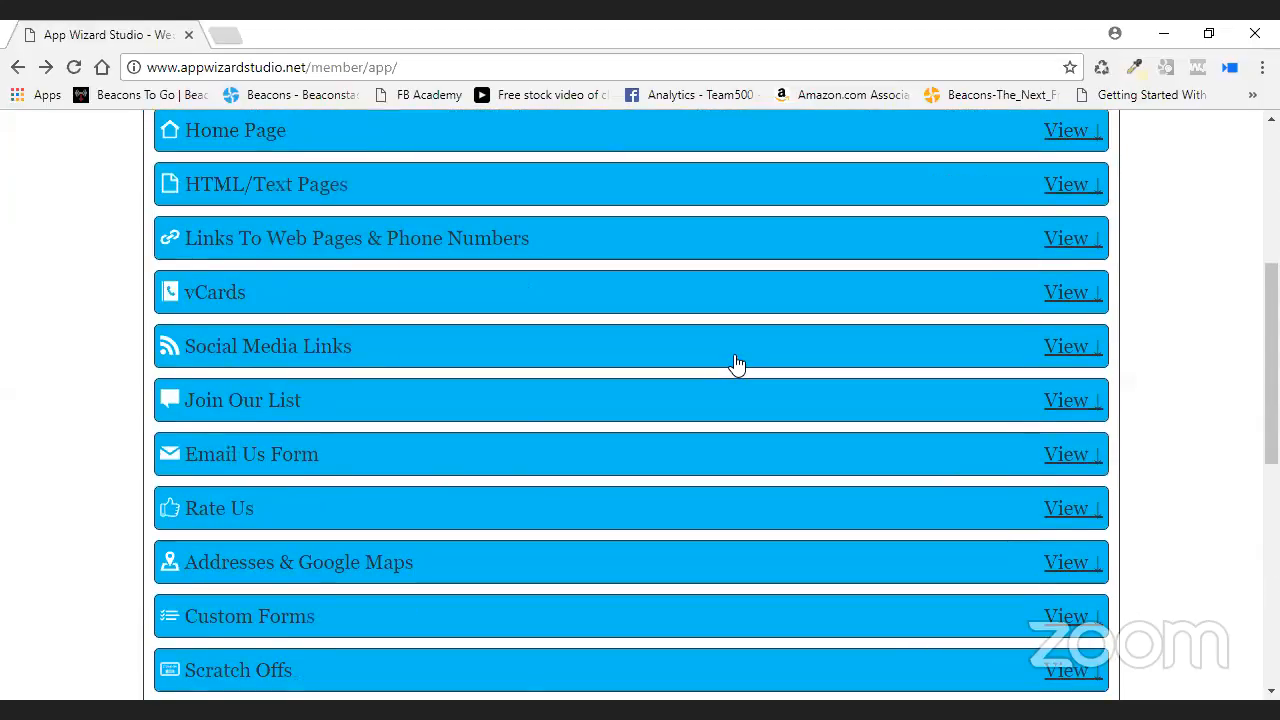
pyautogui.click(743, 190)
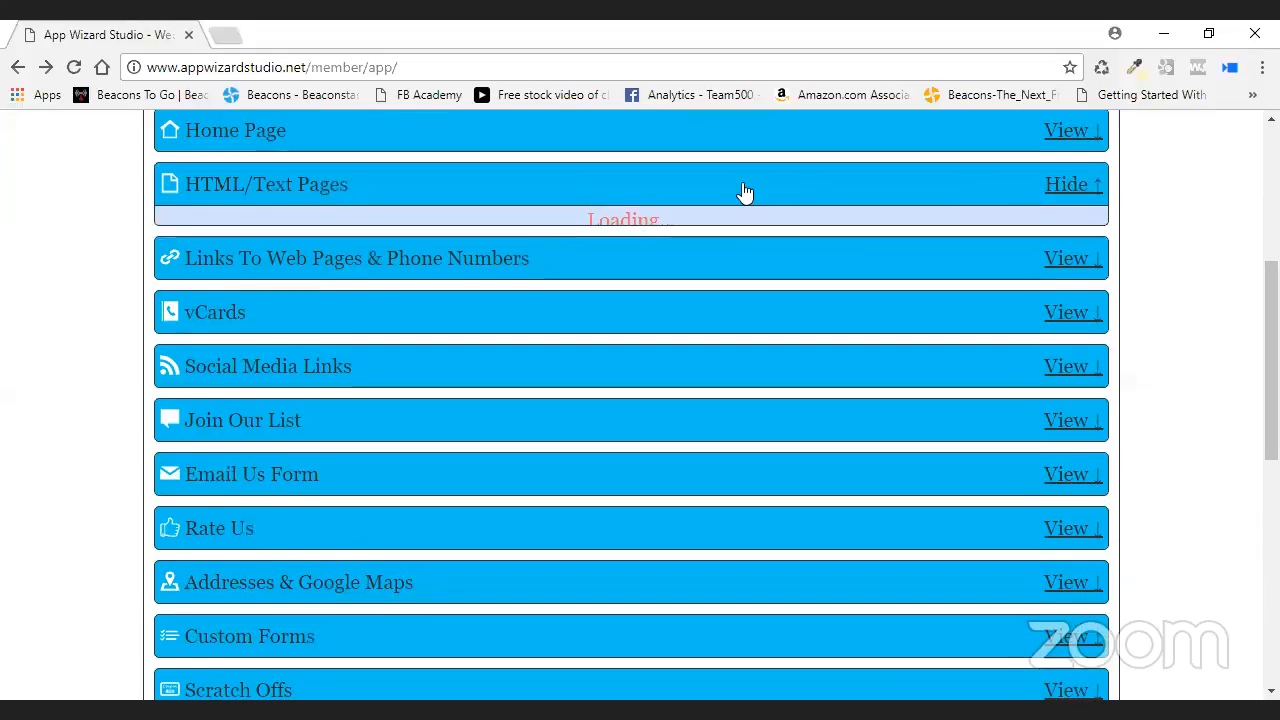
pyautogui.click(1108, 137)
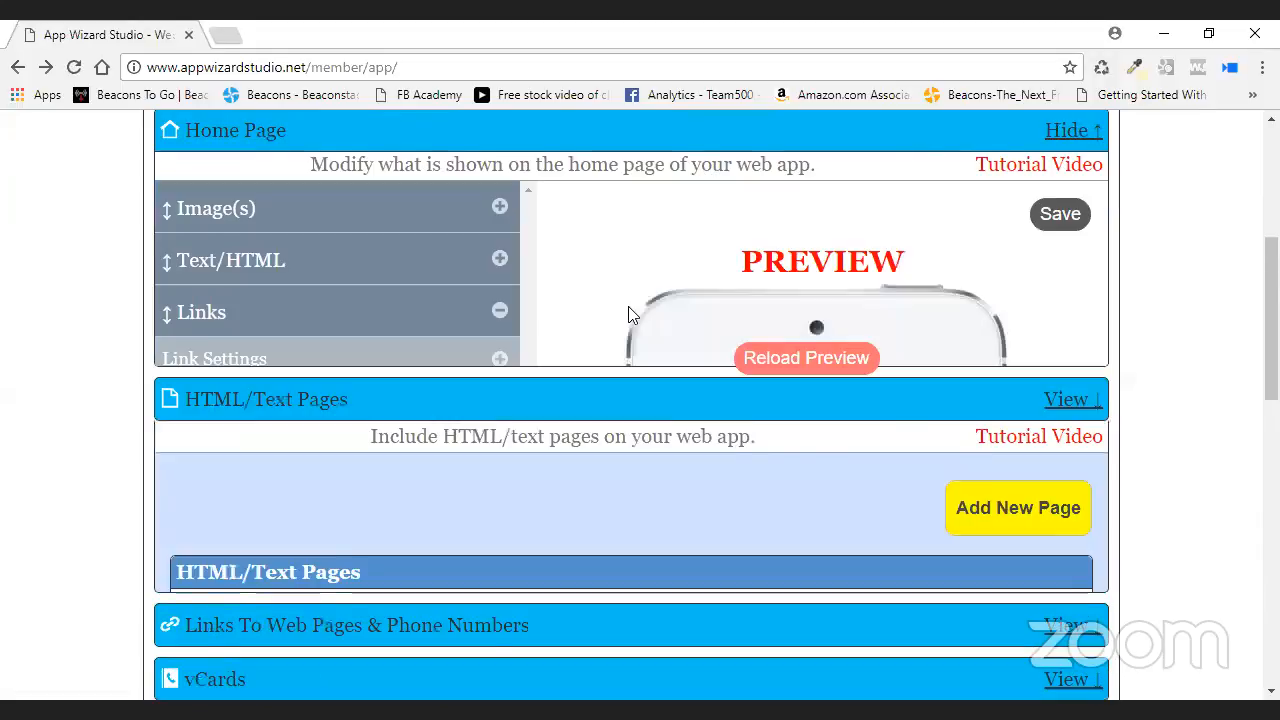
# - Review the home page Links list showing Share Web App, and save the home page
pyautogui.scroll(-3, 603, 323)
pyautogui.scroll(-1, 1121, 305)
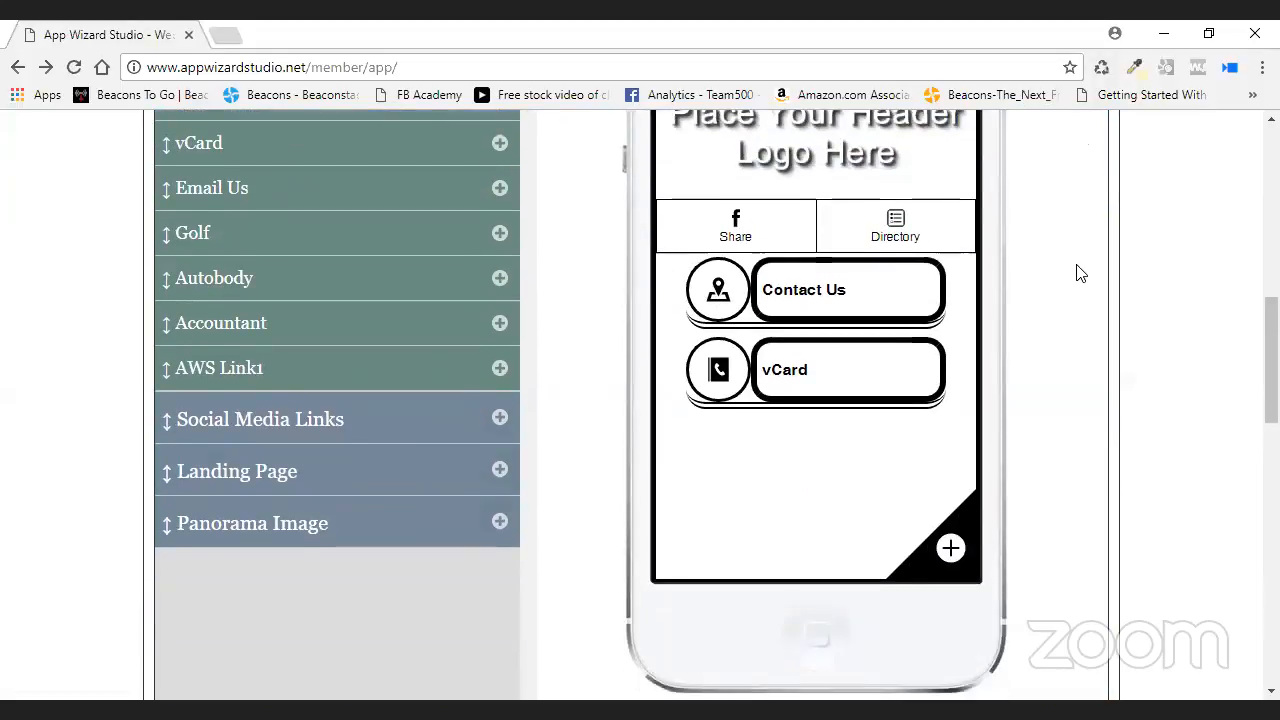
pyautogui.scroll(2, 1077, 274)
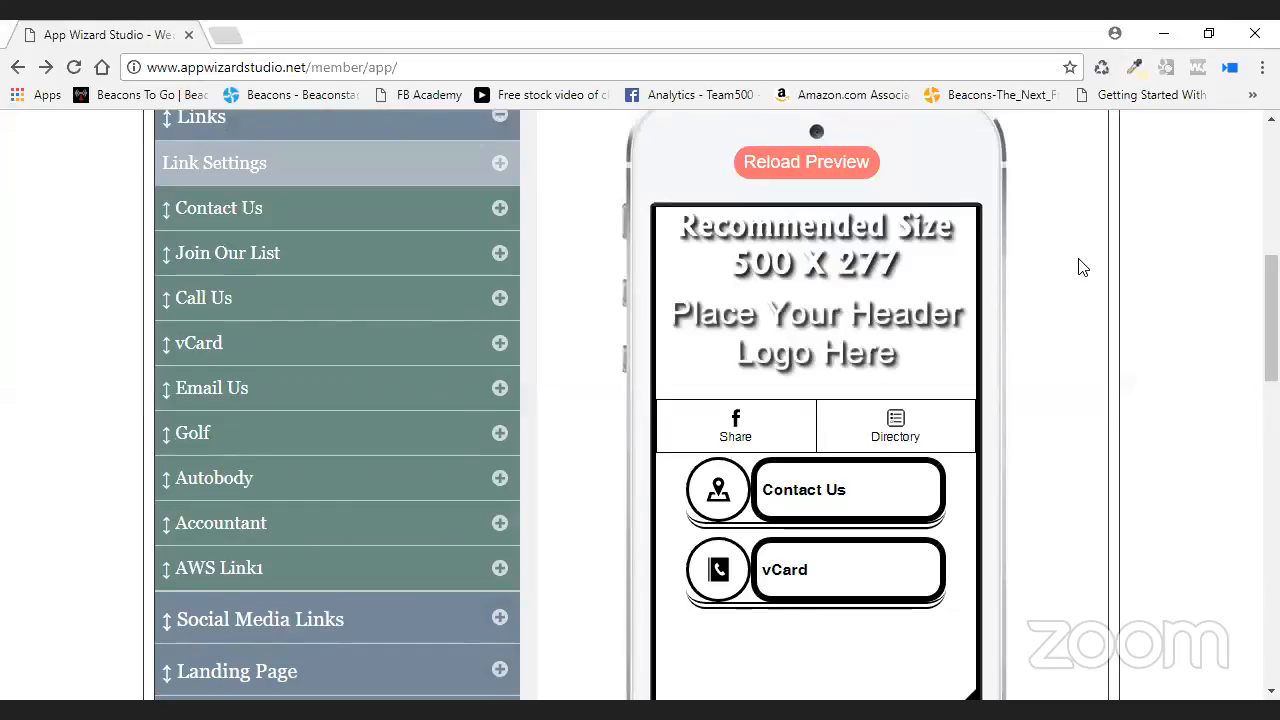
pyautogui.rightClick(1080, 265)
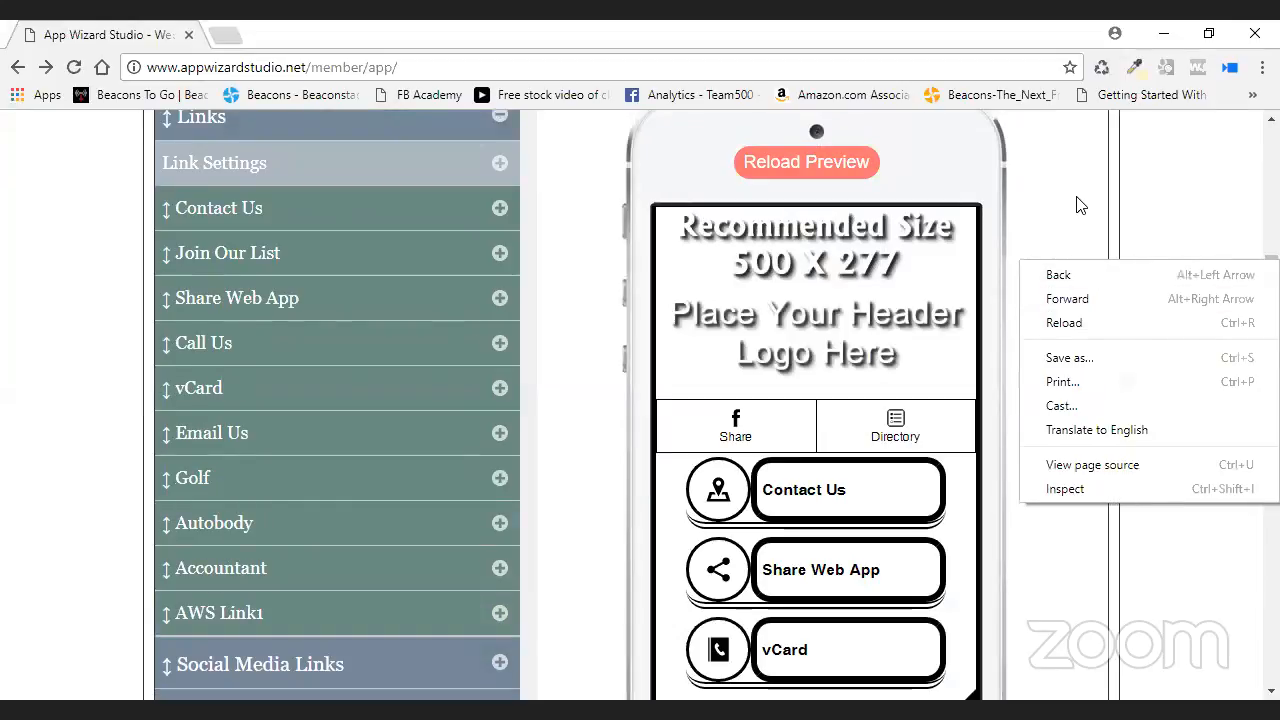
pyautogui.scroll(1, 1064, 202)
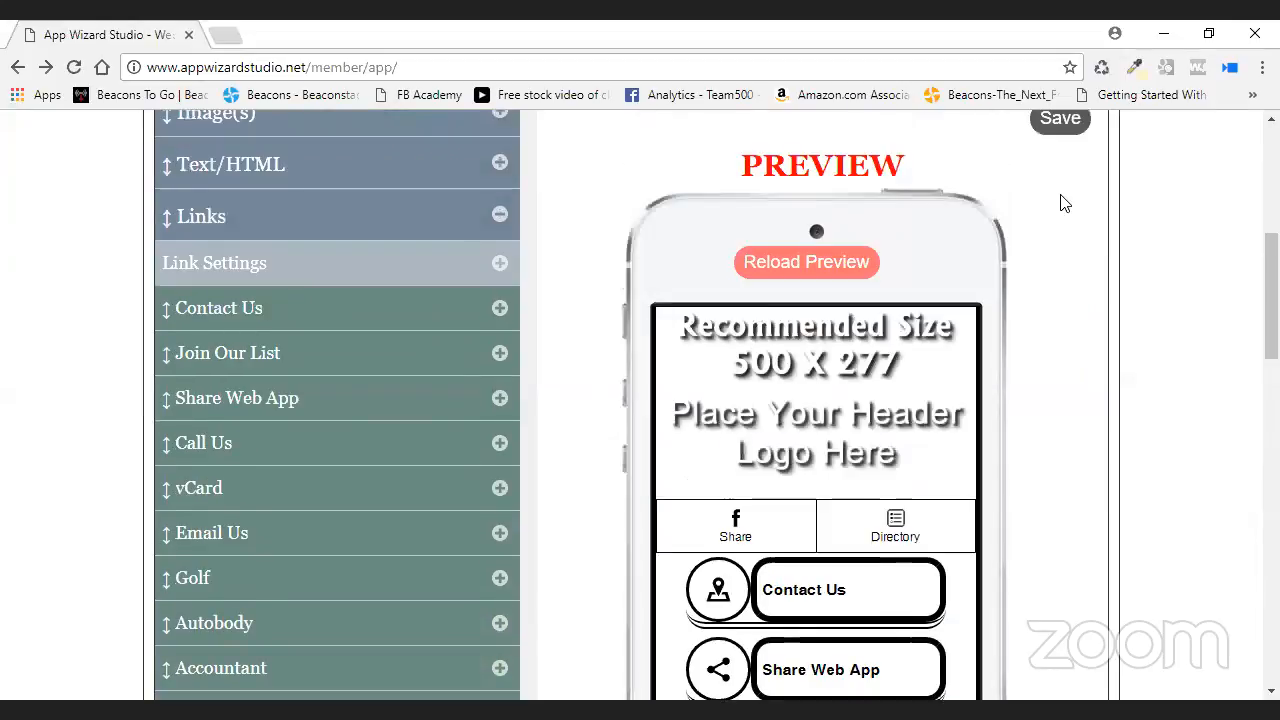
pyautogui.scroll(1, 1063, 205)
pyautogui.click(1060, 220)
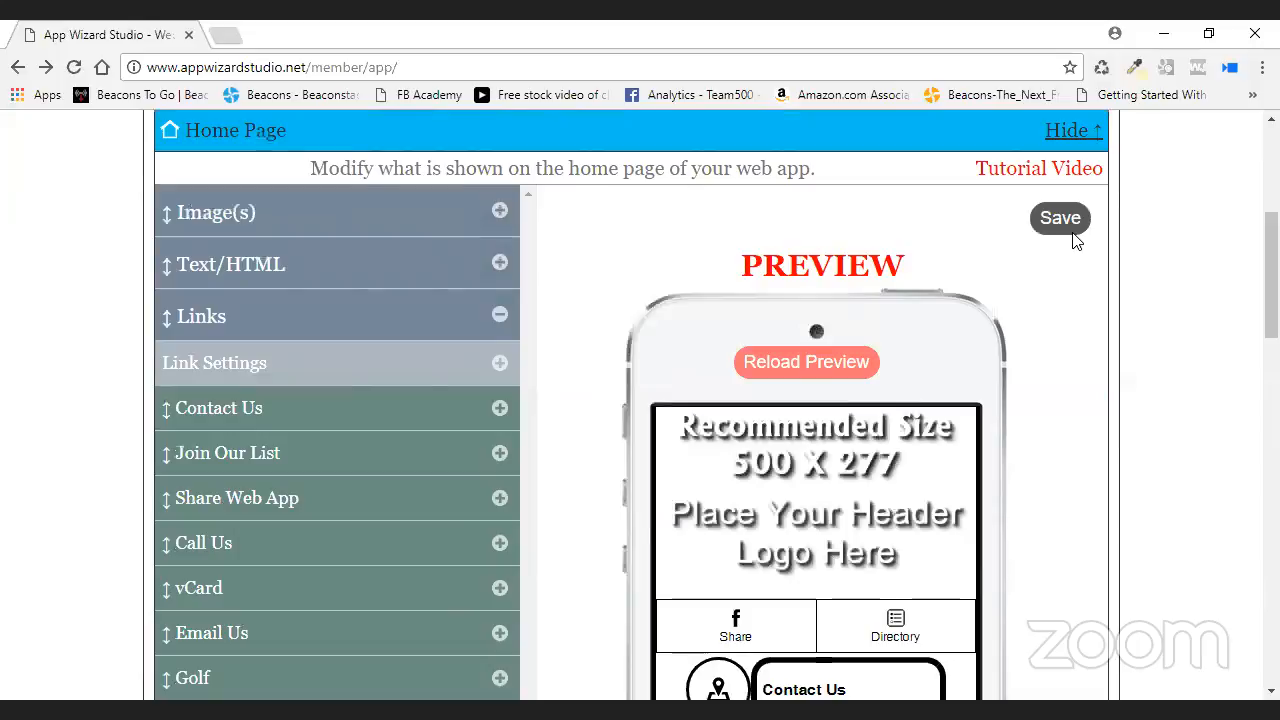
# - Confirm AWS Link1 is set to Show: No and save the home page
pyautogui.scroll(1, 1045, 357)
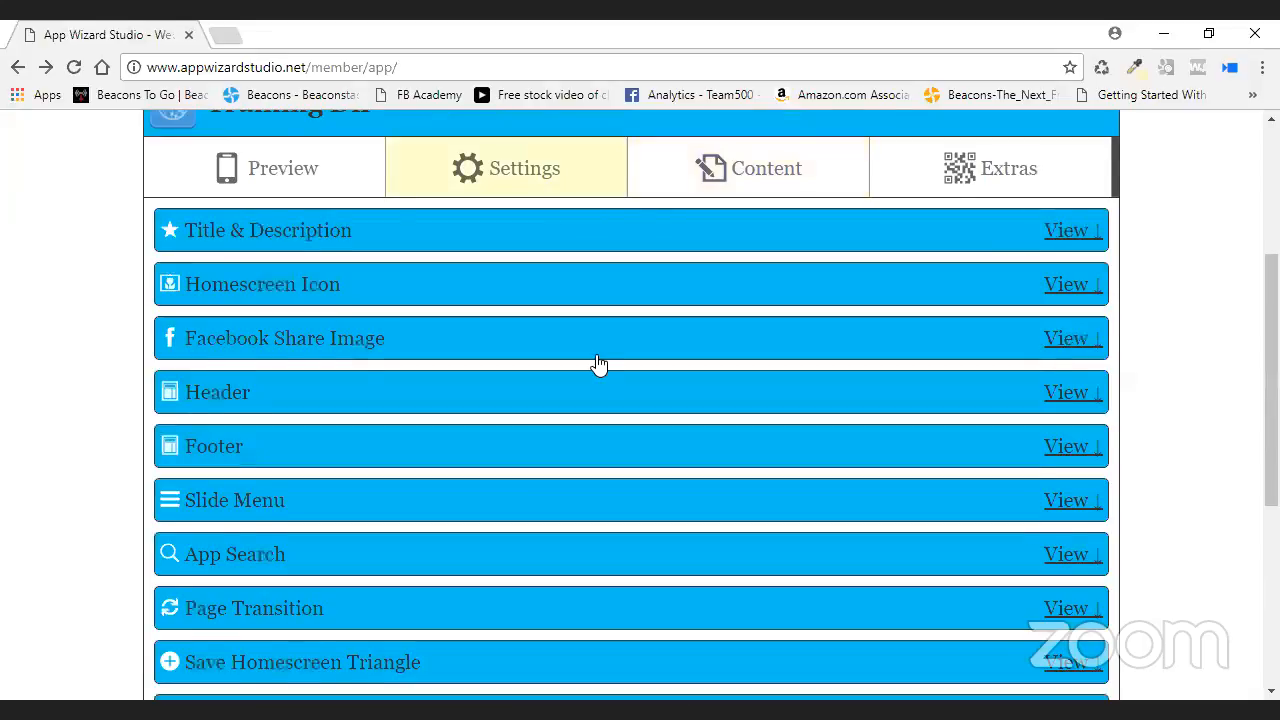
pyautogui.scroll(-4, 600, 366)
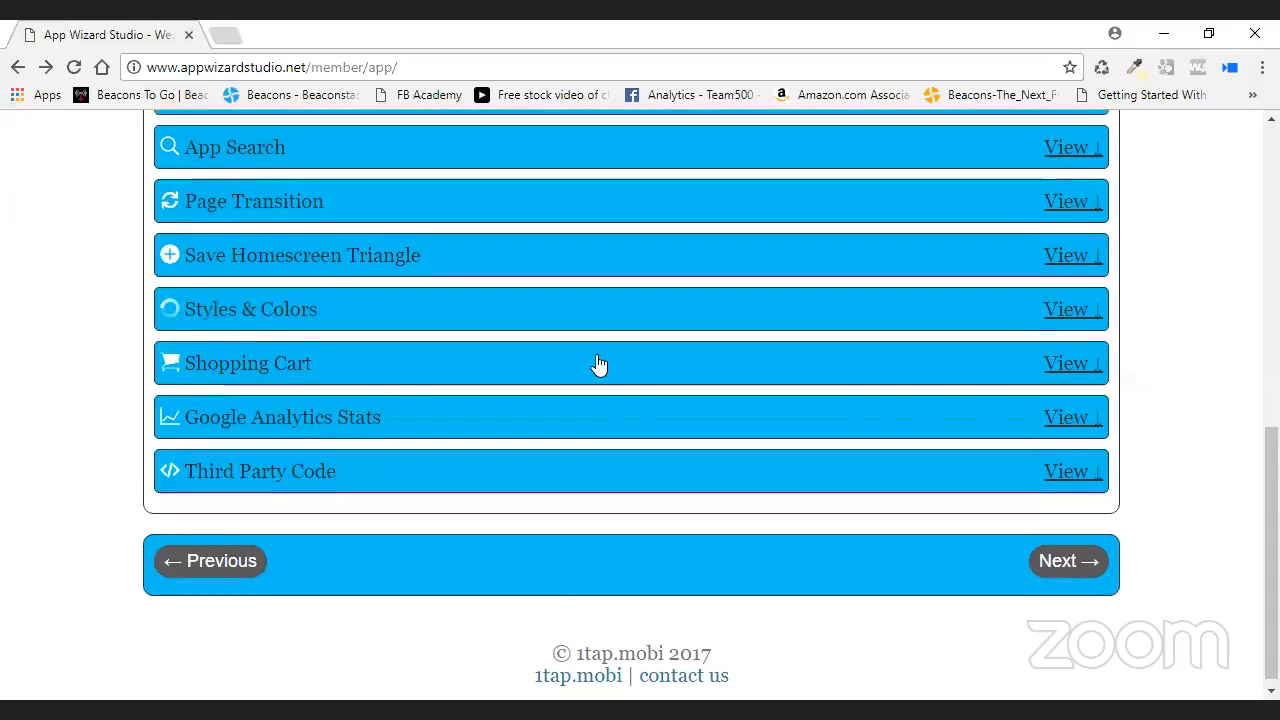
pyautogui.scroll(5, 598, 363)
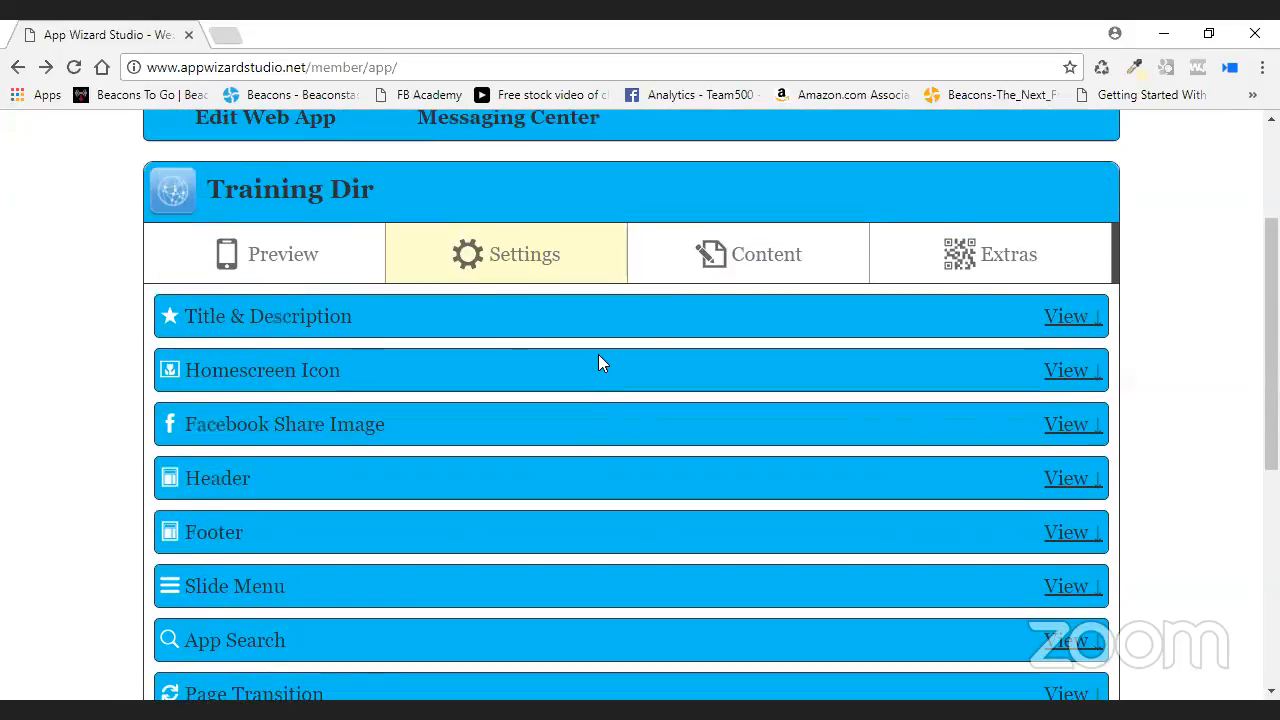
pyautogui.scroll(-5, 578, 459)
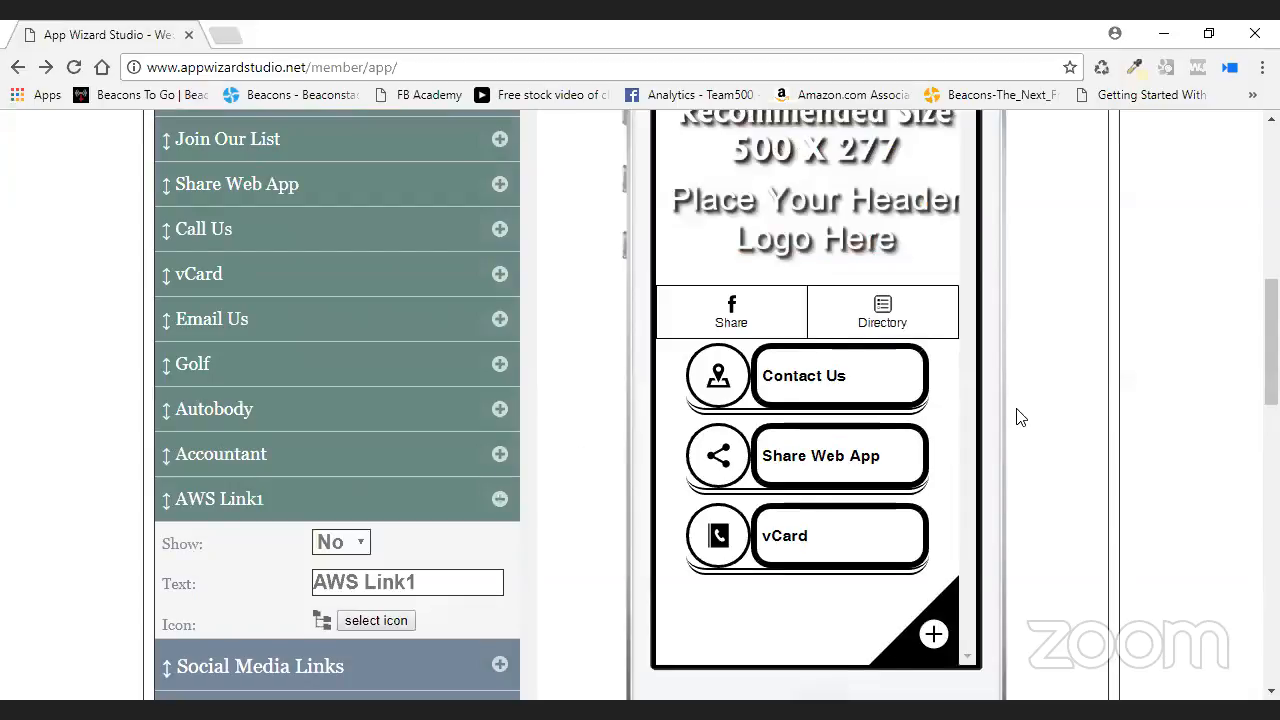
pyautogui.scroll(3, 1043, 403)
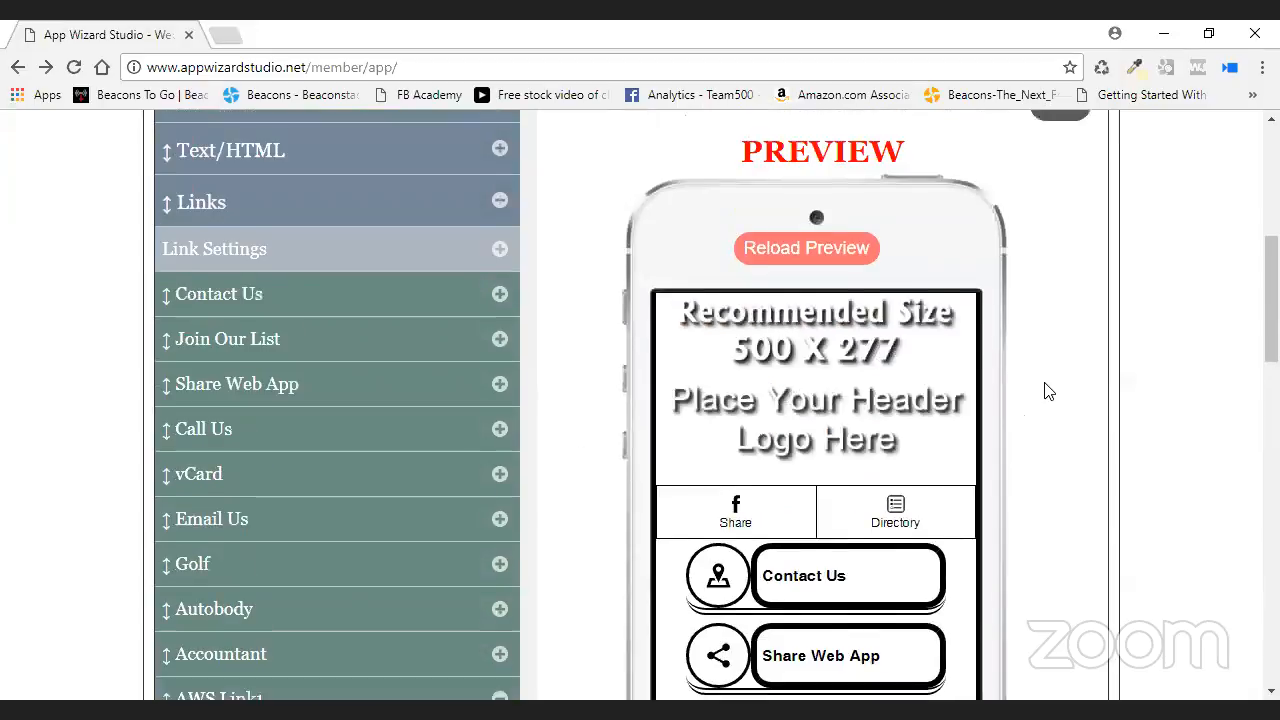
pyautogui.click(1060, 204)
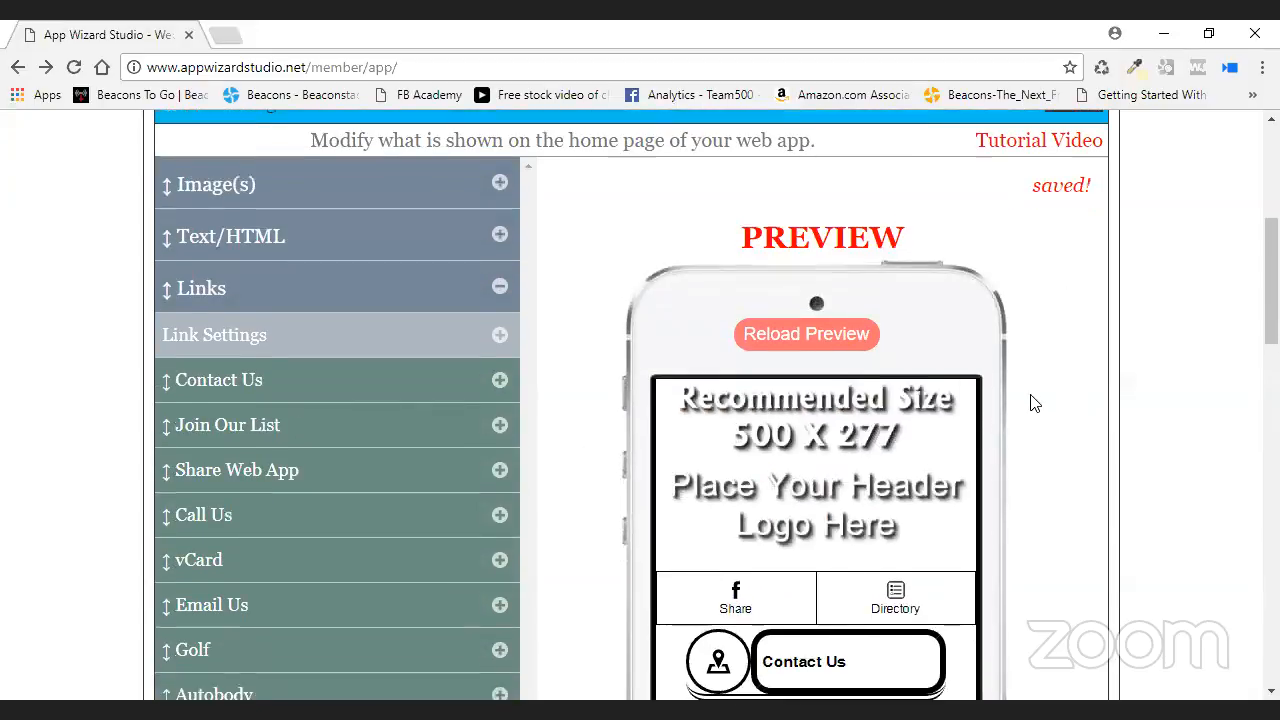
pyautogui.scroll(-5, 1030, 403)
pyautogui.scroll(-5, 833, 413)
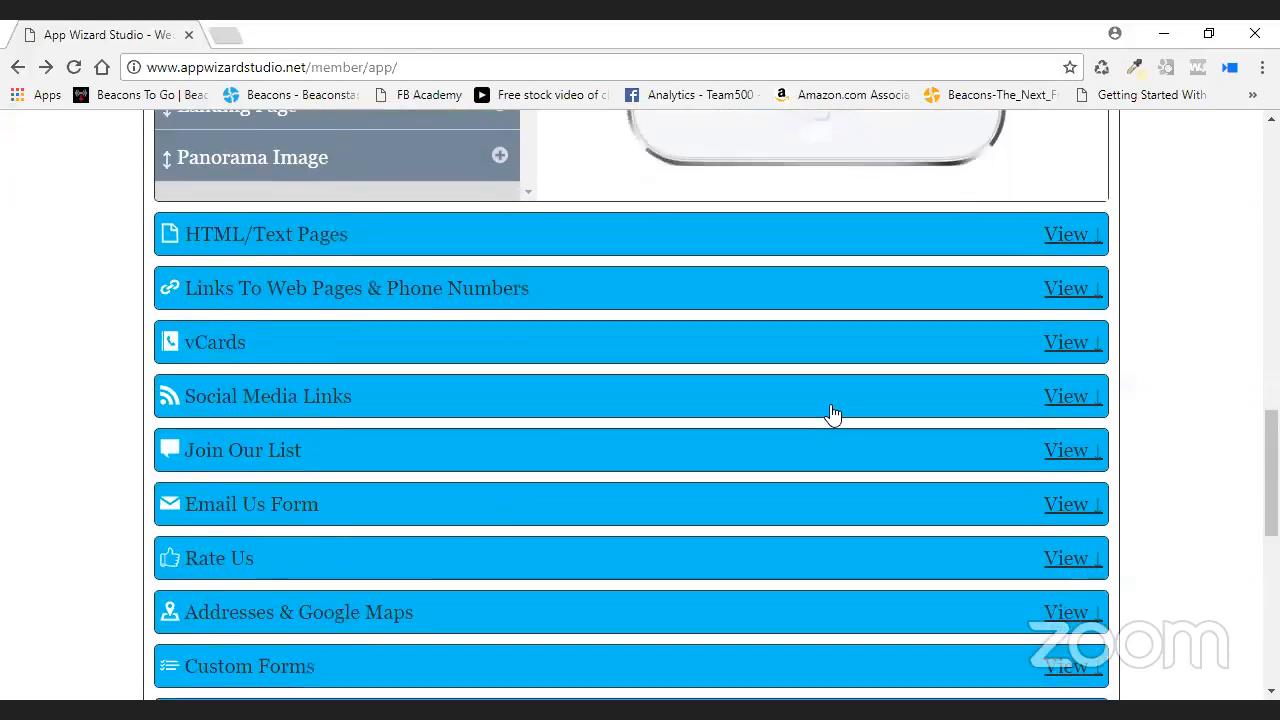
# - Expand the Directory section to show AWS Link1's contents
pyautogui.scroll(-3, 833, 413)
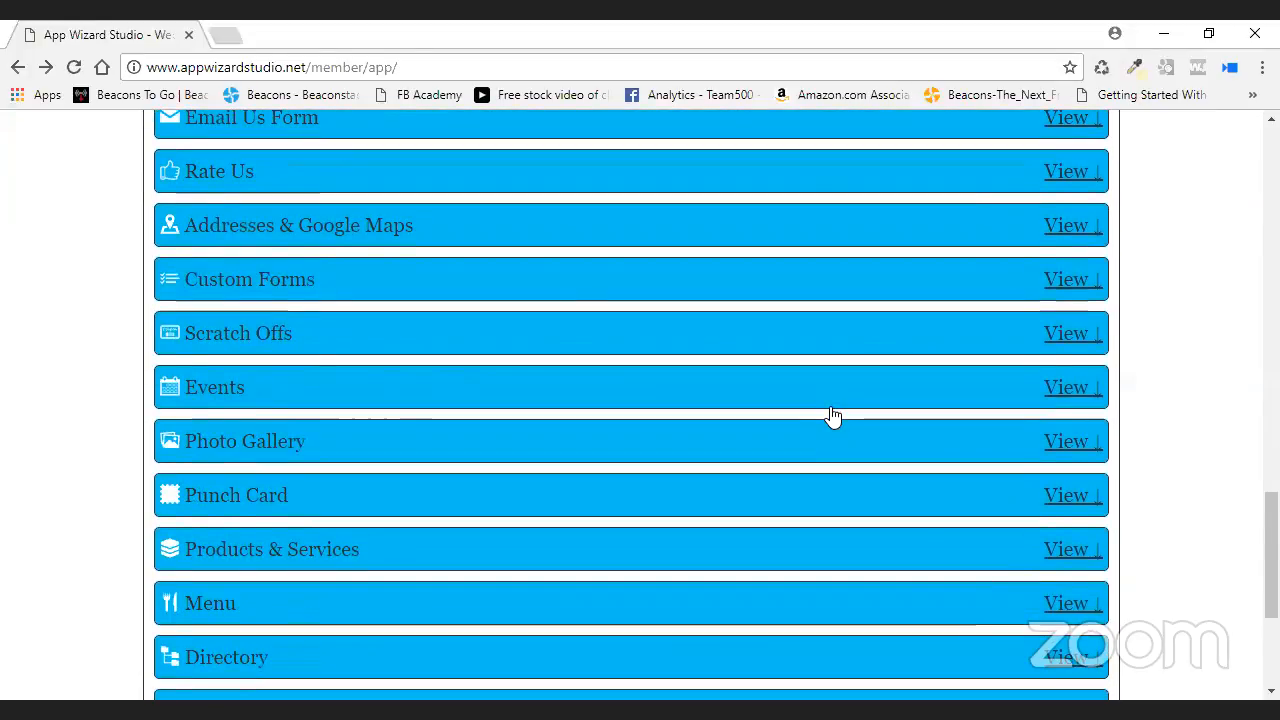
pyautogui.scroll(-2, 920, 543)
pyautogui.click(1070, 458)
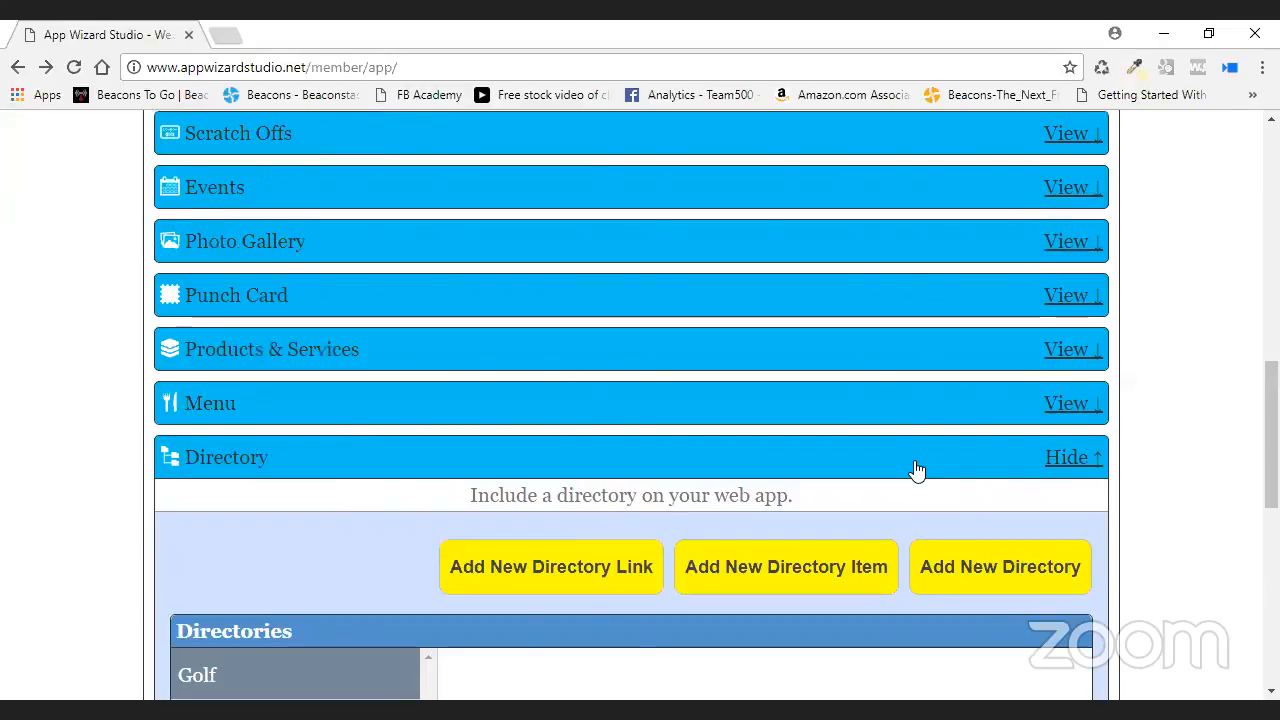
pyautogui.scroll(-4, 914, 460)
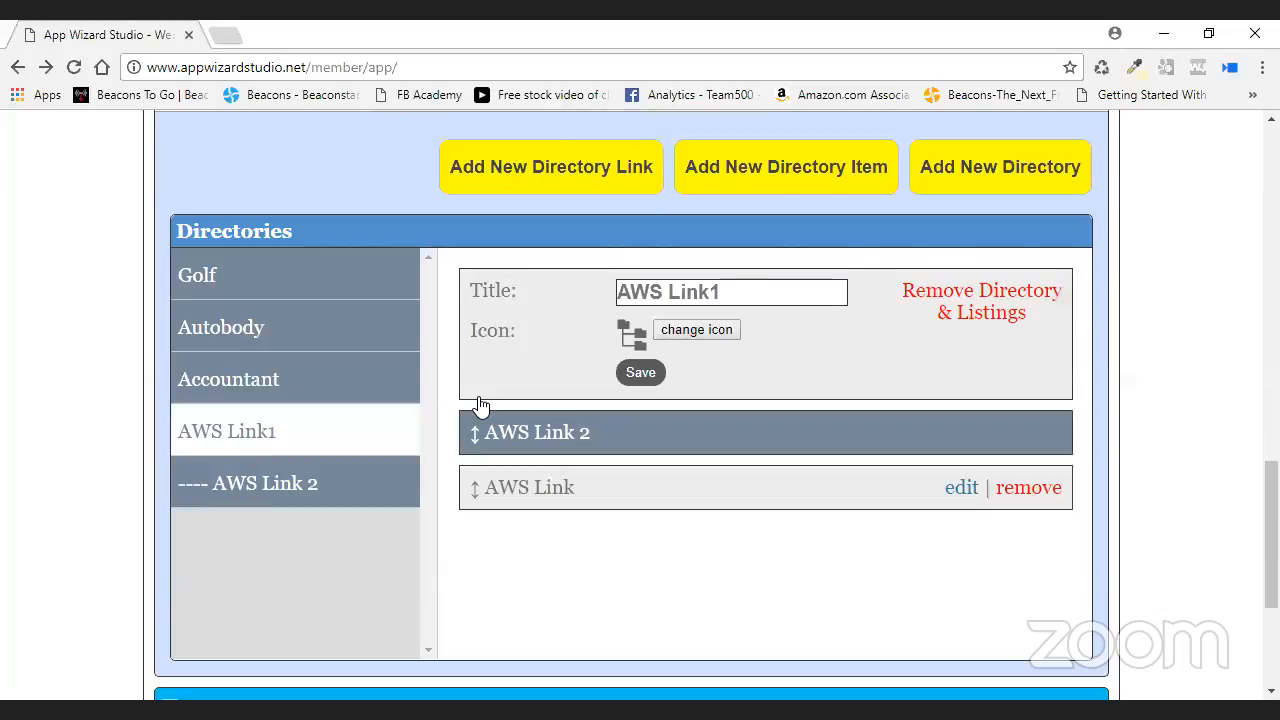
# - Try dragging the AWS Link 2 and AWS Link rows, clearing accidental text highlights
pyautogui.moveTo(480, 405); pyautogui.dragTo(480, 468)
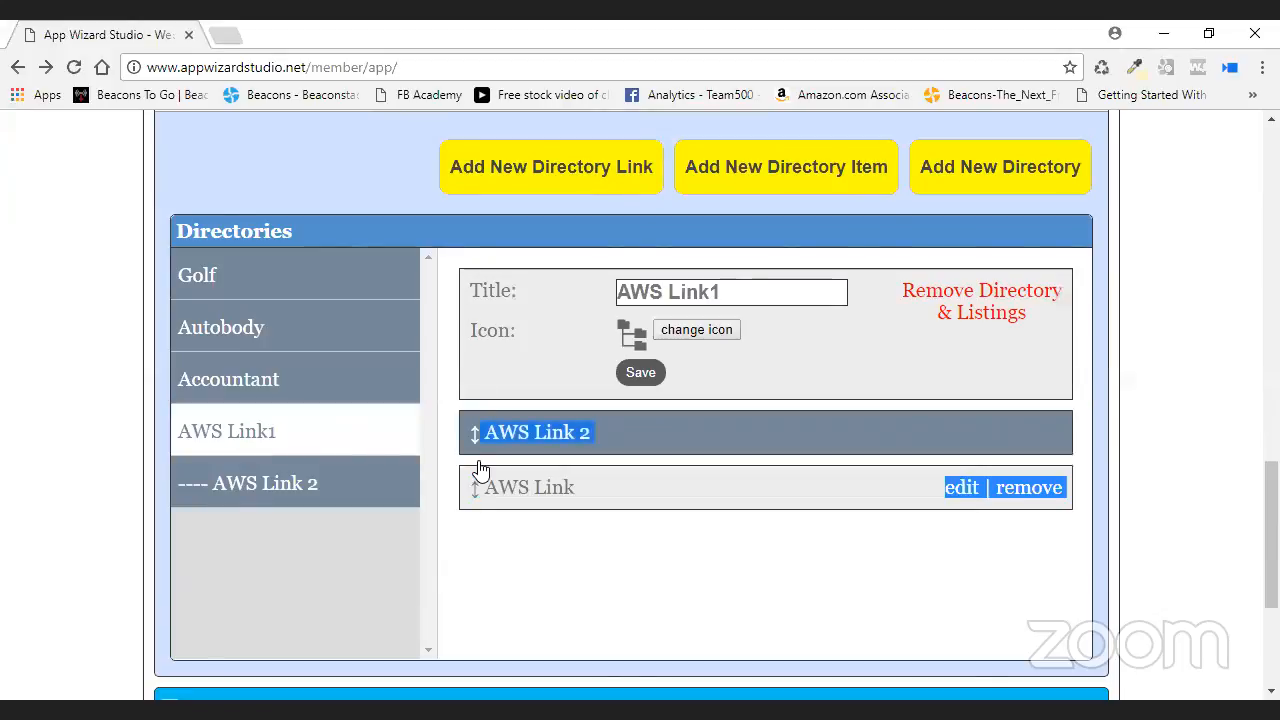
pyautogui.moveTo(474, 432); pyautogui.dragTo(469, 492)
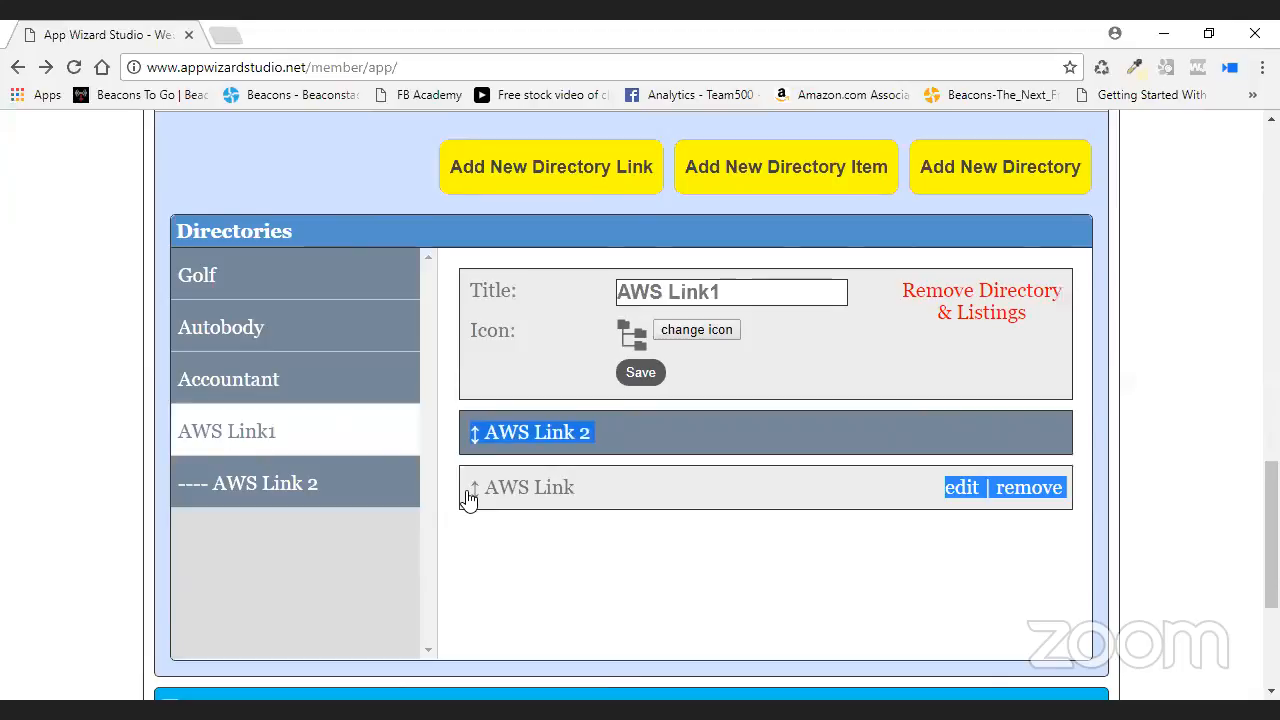
pyautogui.moveTo(675, 508); pyautogui.dragTo(681, 446)
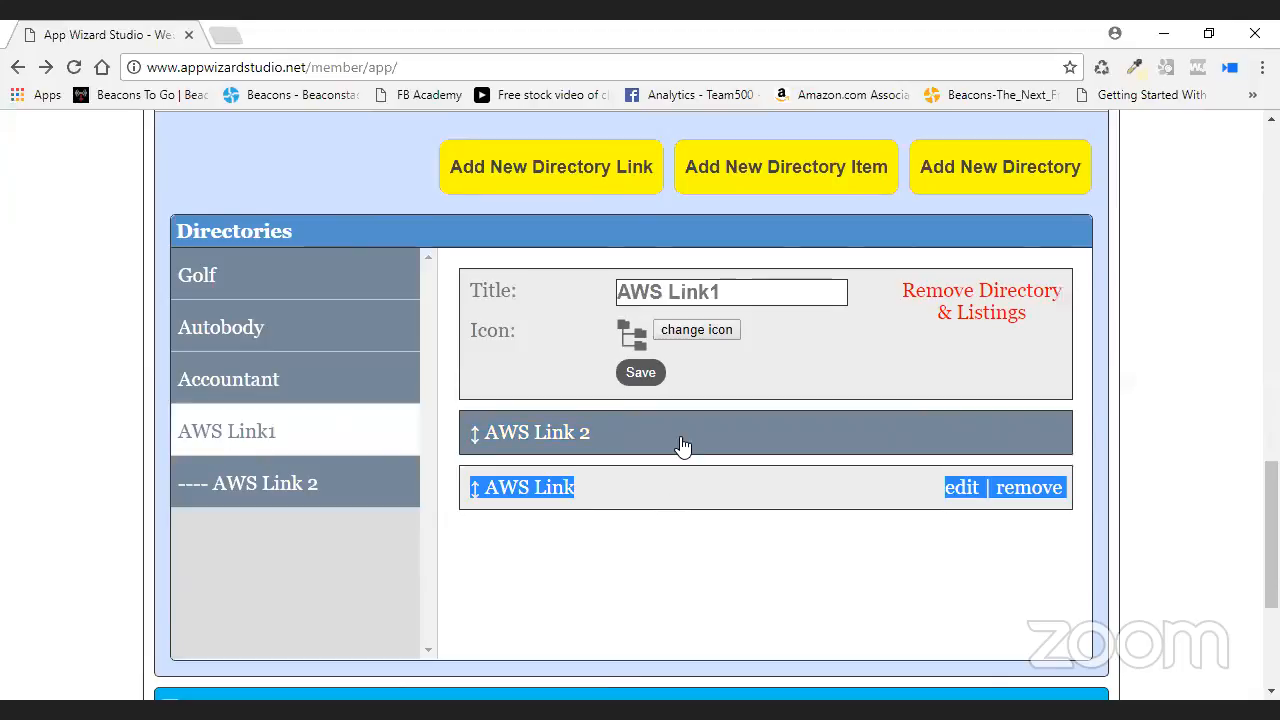
pyautogui.click(511, 498)
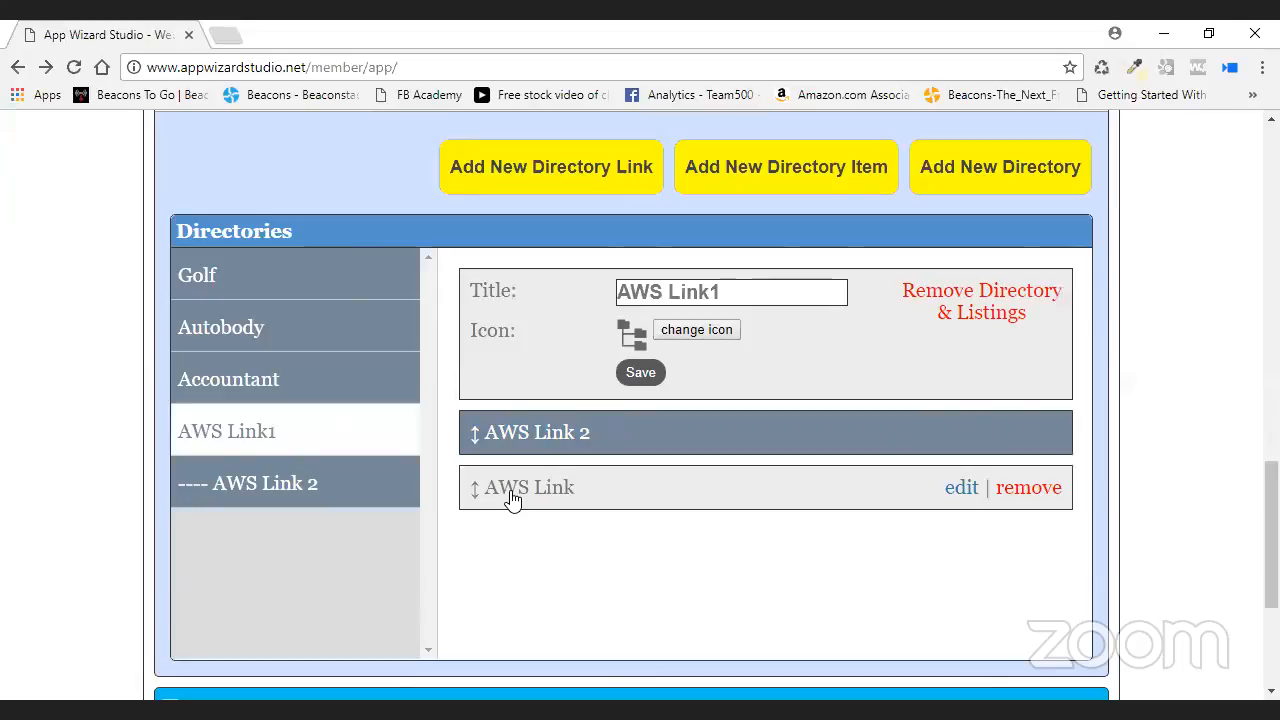
pyautogui.tripleClick(510, 497)
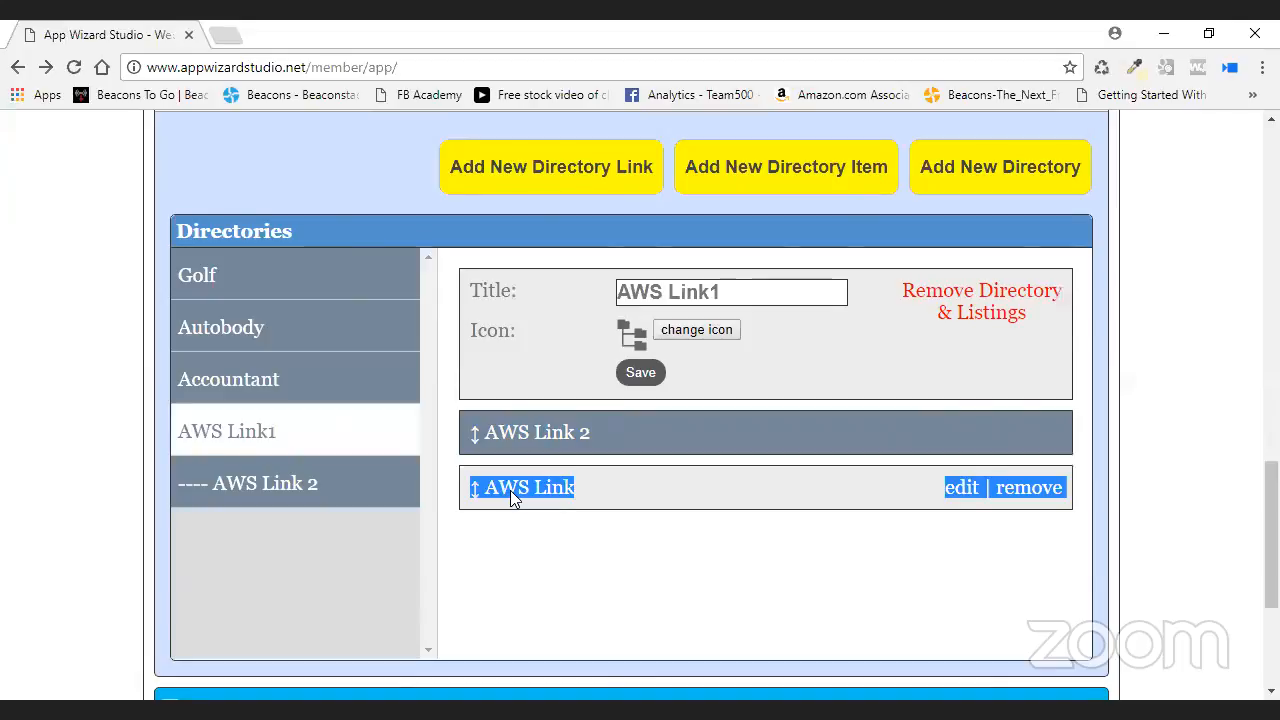
pyautogui.click(697, 528)
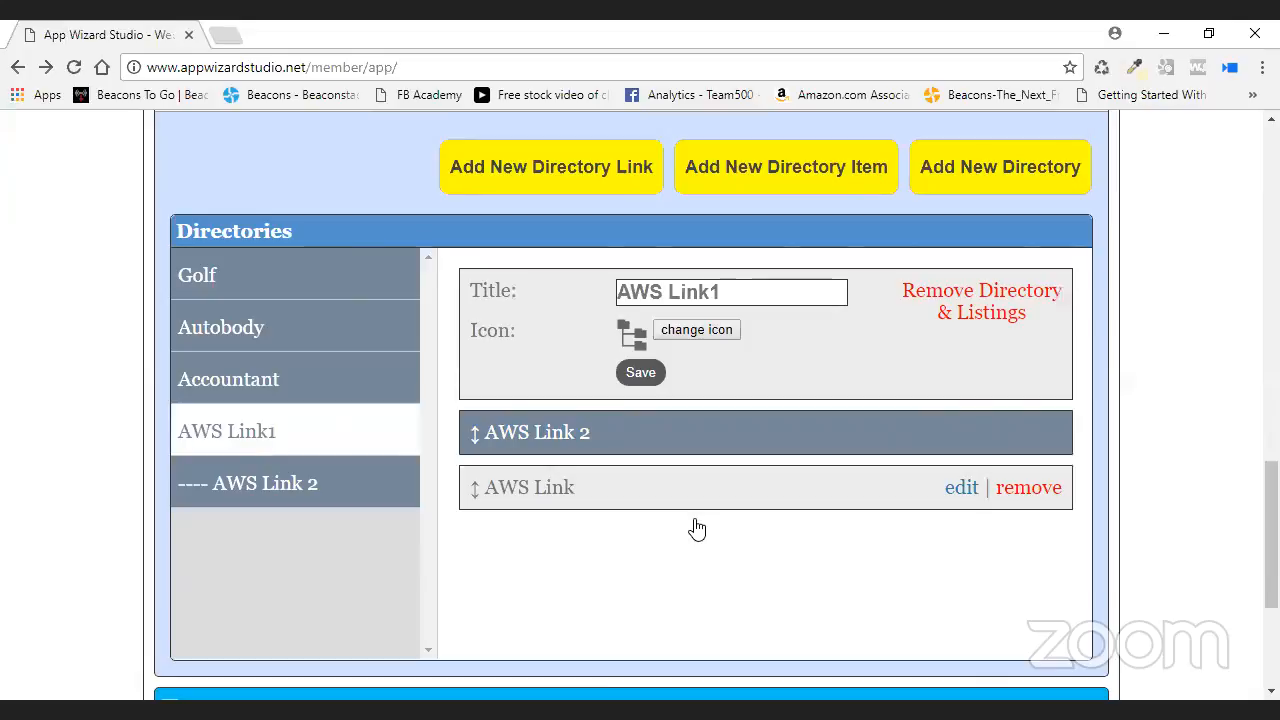
pyautogui.moveTo(697, 528); pyautogui.dragTo(480, 425)
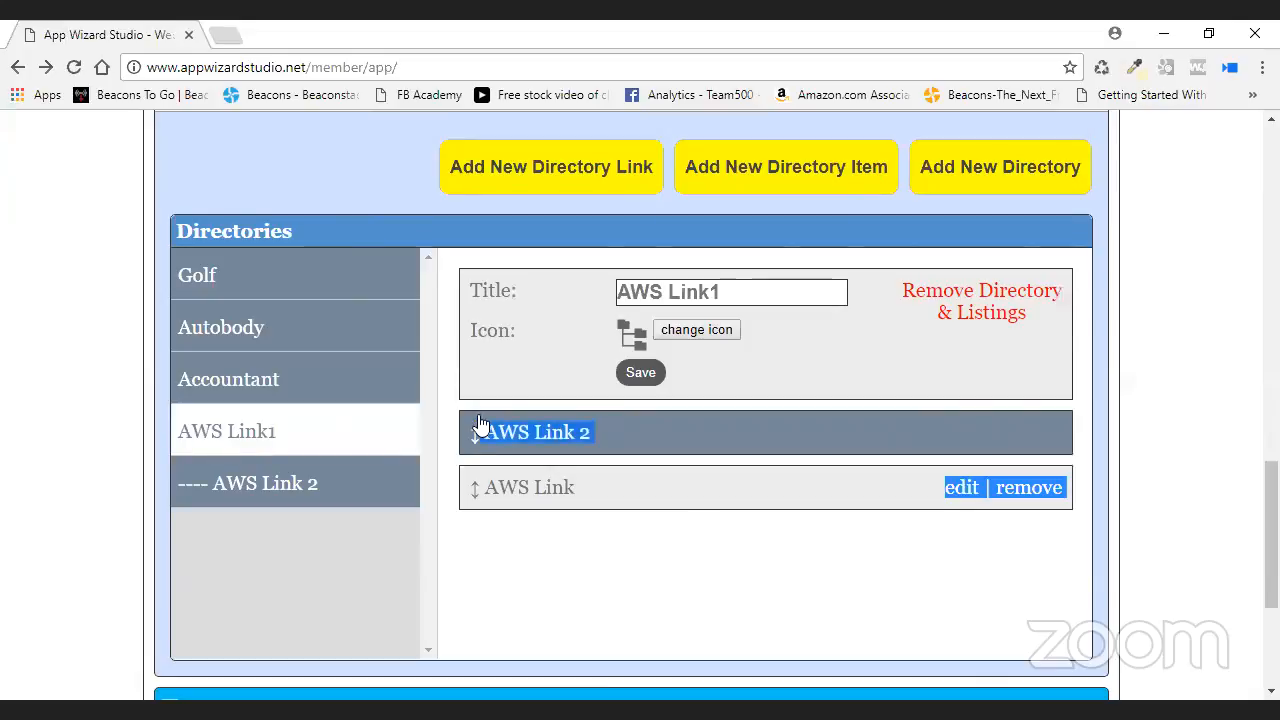
pyautogui.click(478, 474)
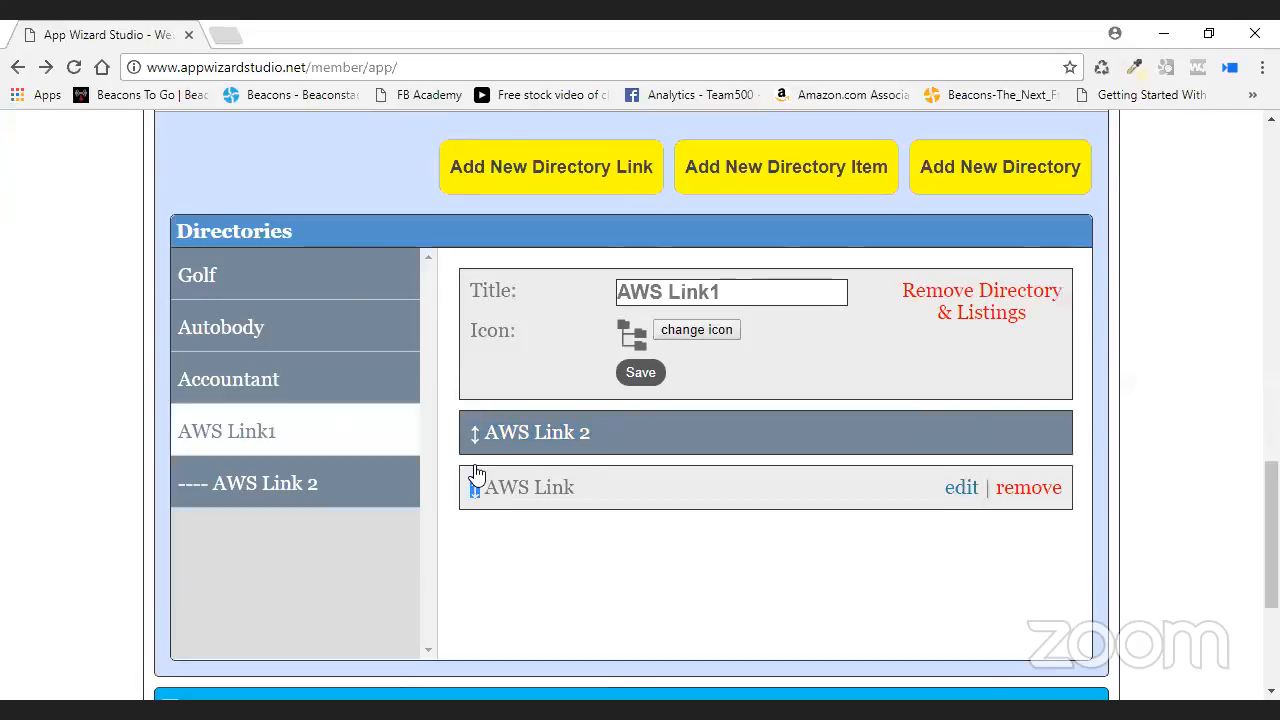
pyautogui.moveTo(475, 436); pyautogui.dragTo(478, 483)
pyautogui.click(706, 446)
pyautogui.moveTo(706, 442); pyautogui.dragTo(668, 444)
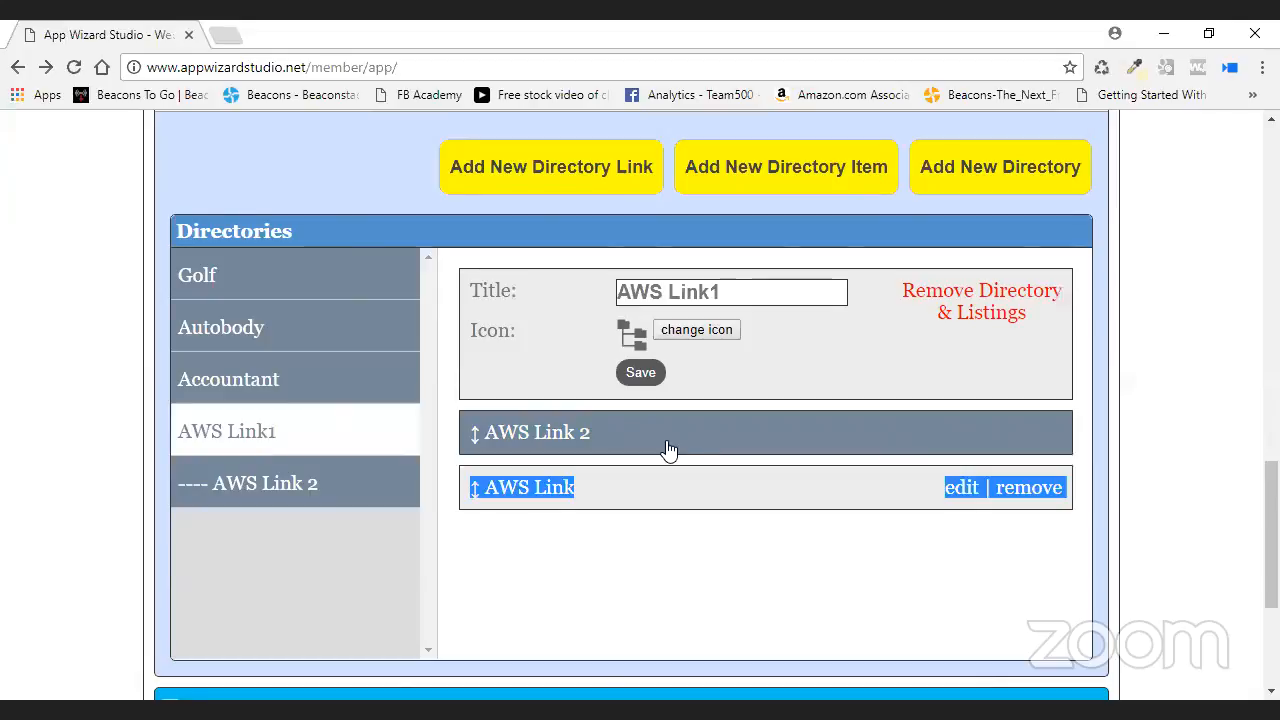
pyautogui.click(755, 499)
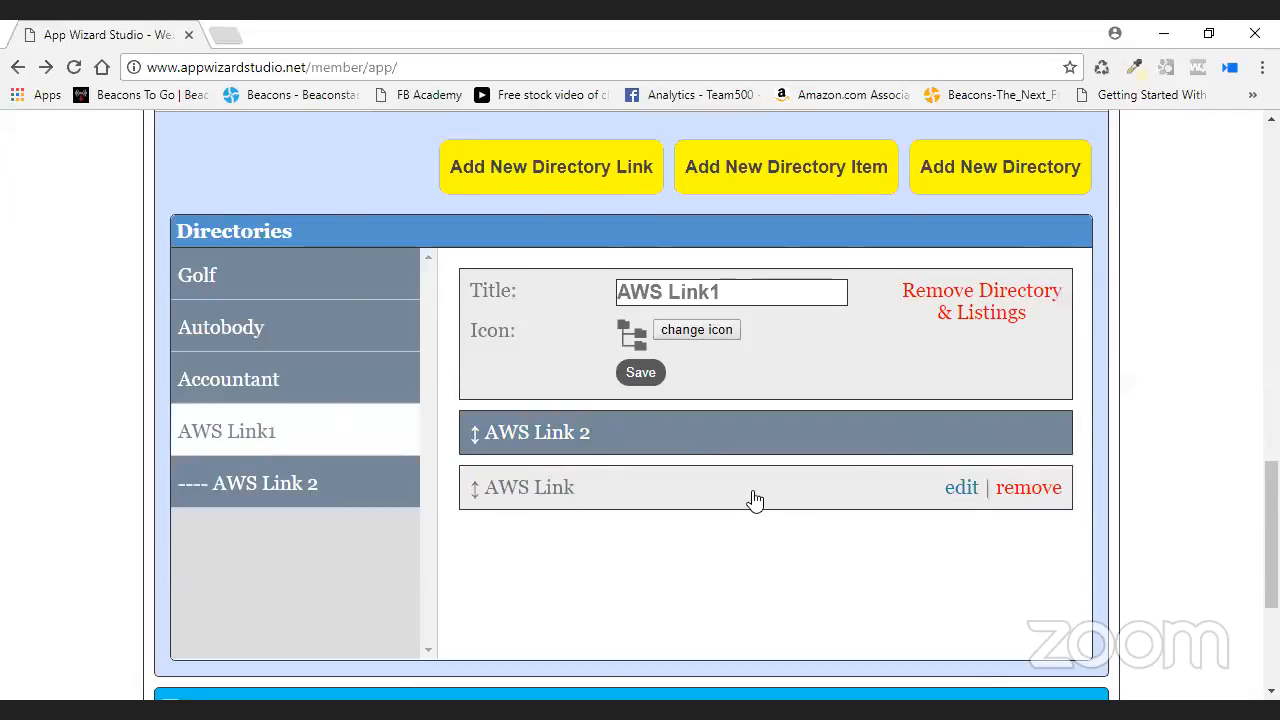
# - Create a directory named 'AWS 3' with AWS Link 2 as its parent
pyautogui.click(1028, 178)
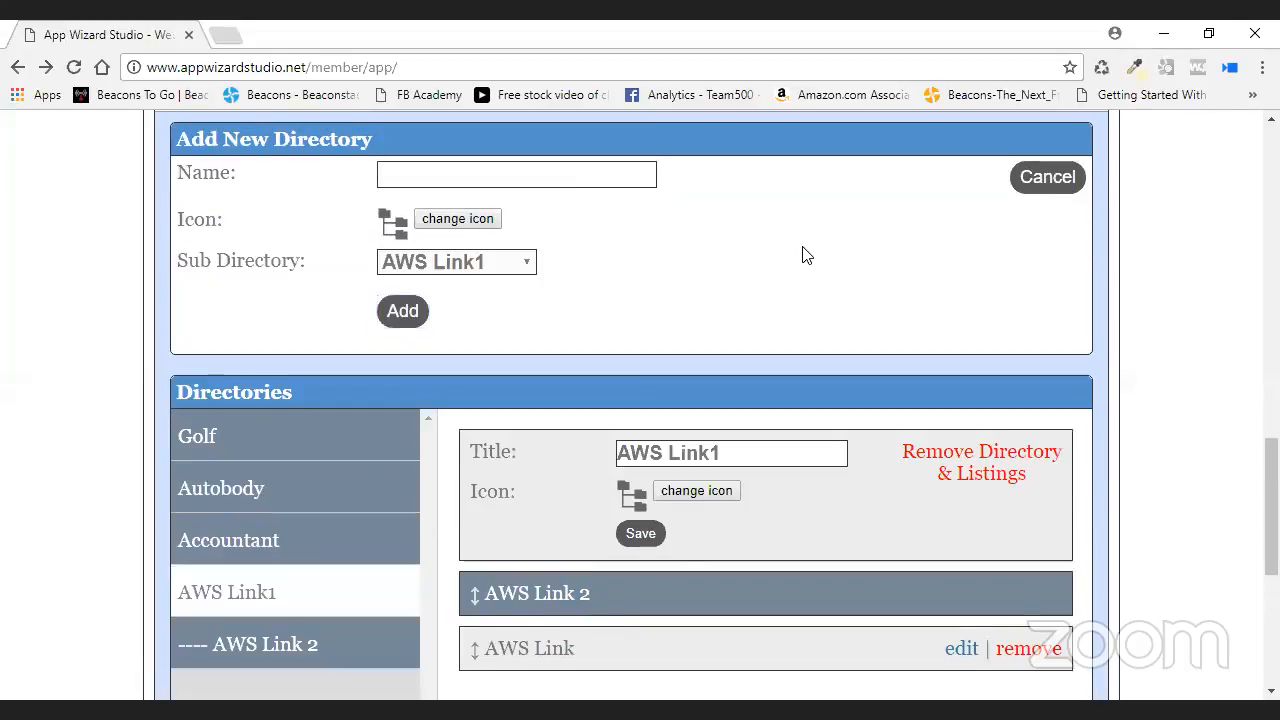
pyautogui.write('AW')
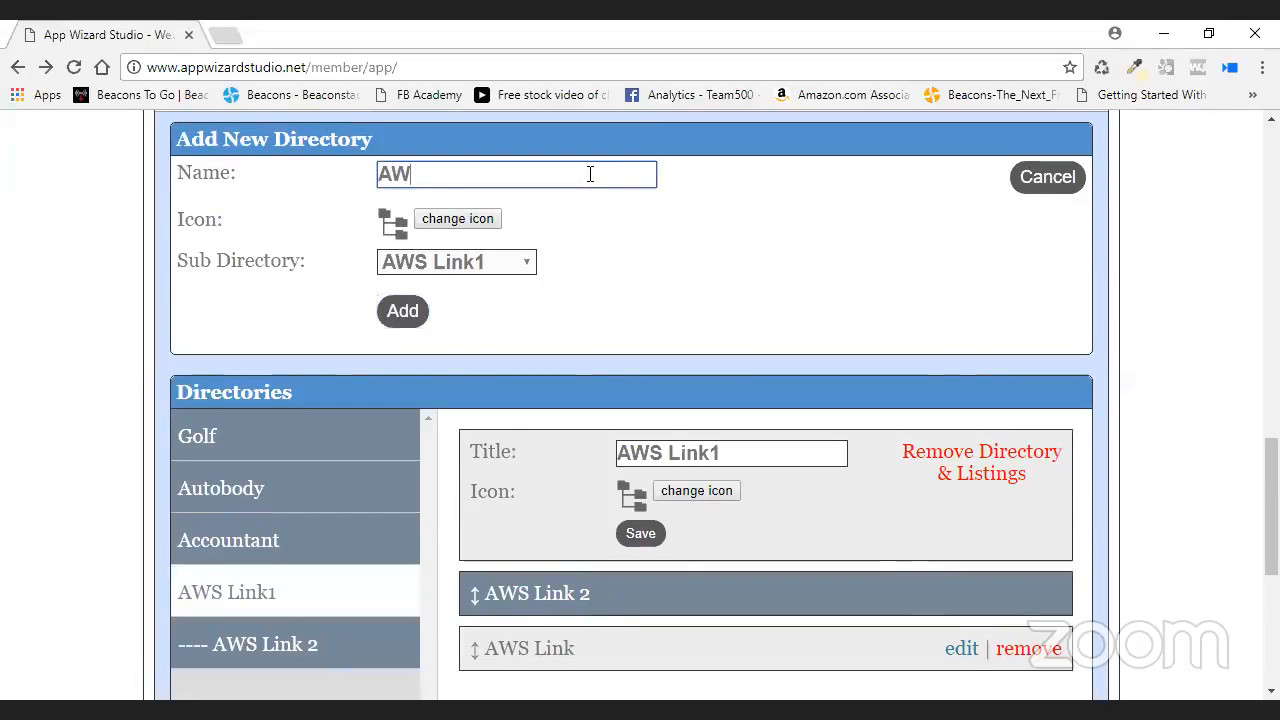
pyautogui.write('S 3')
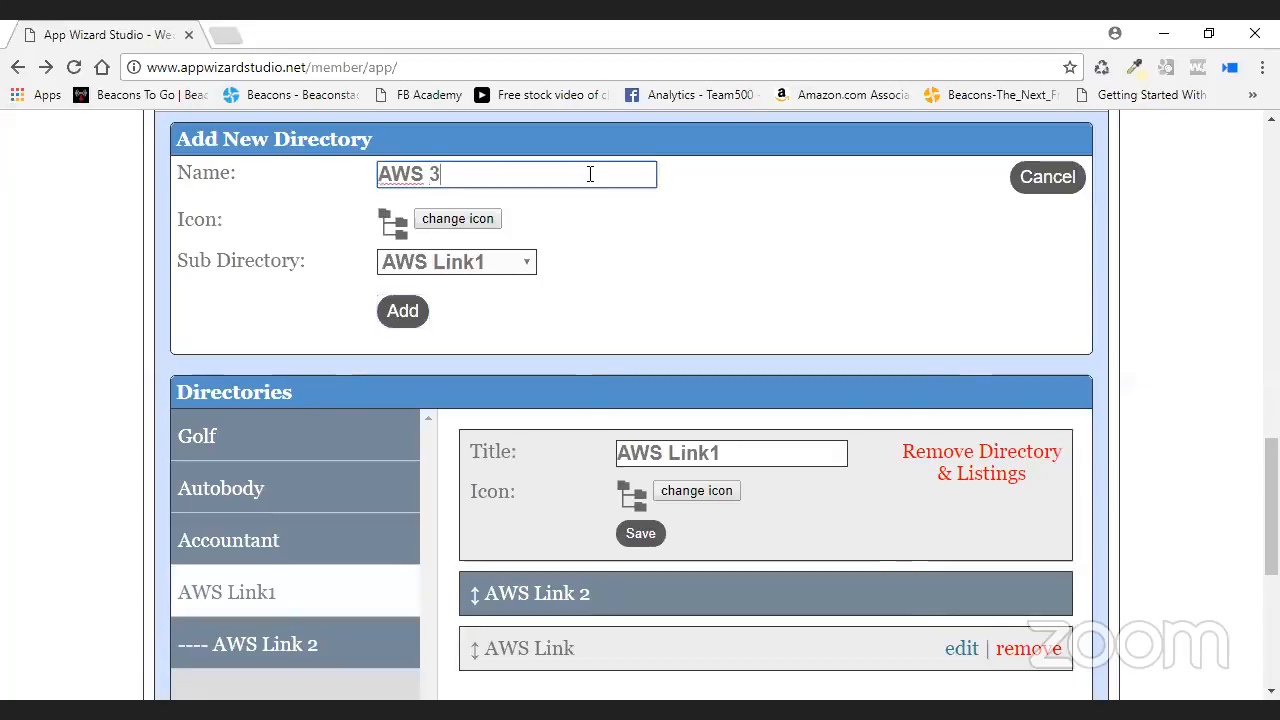
pyautogui.click(533, 265)
pyautogui.click(502, 385)
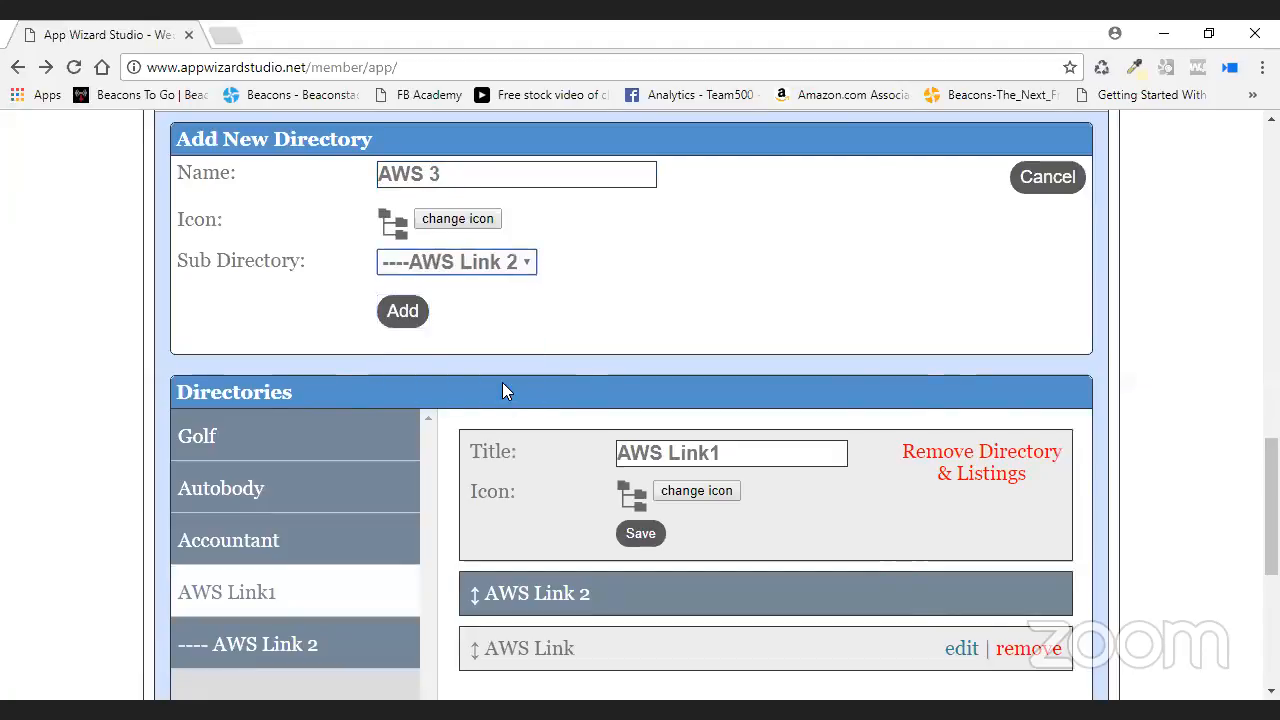
pyautogui.click(409, 320)
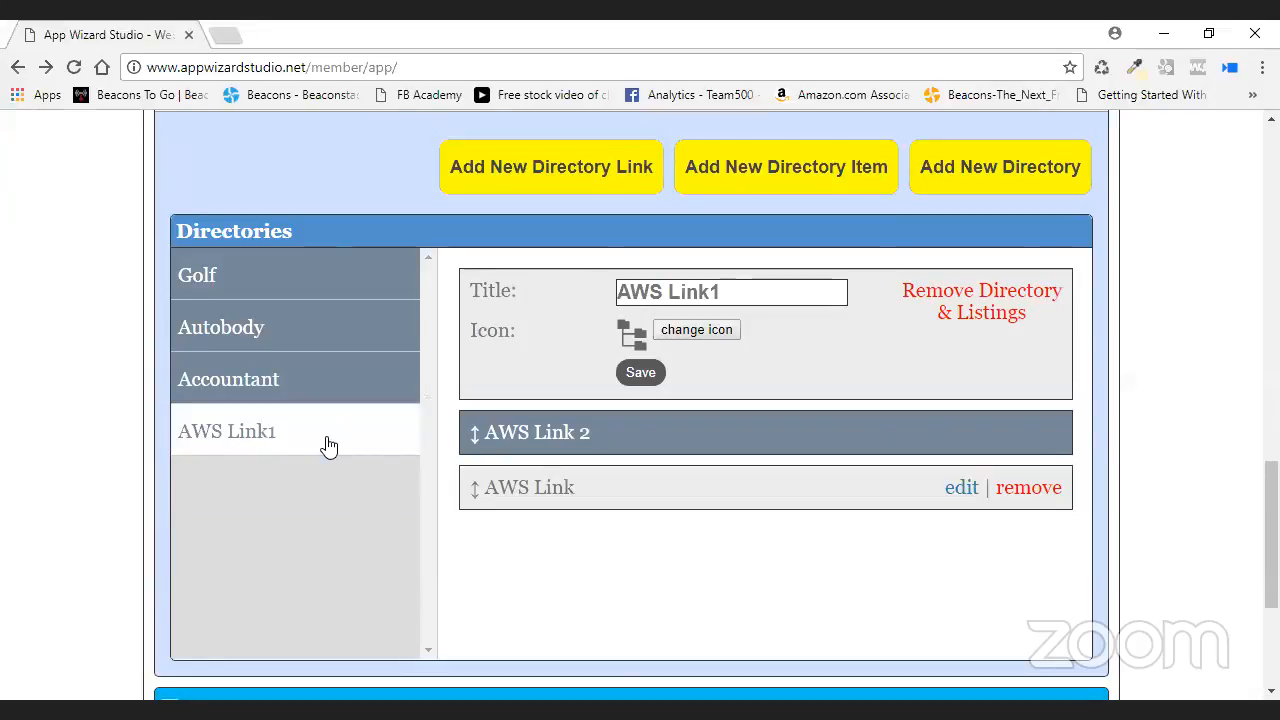
# - Refile the AWS Link item under the AWS 3 directory, save it, and reload the page
pyautogui.scroll(2, 677, 477)
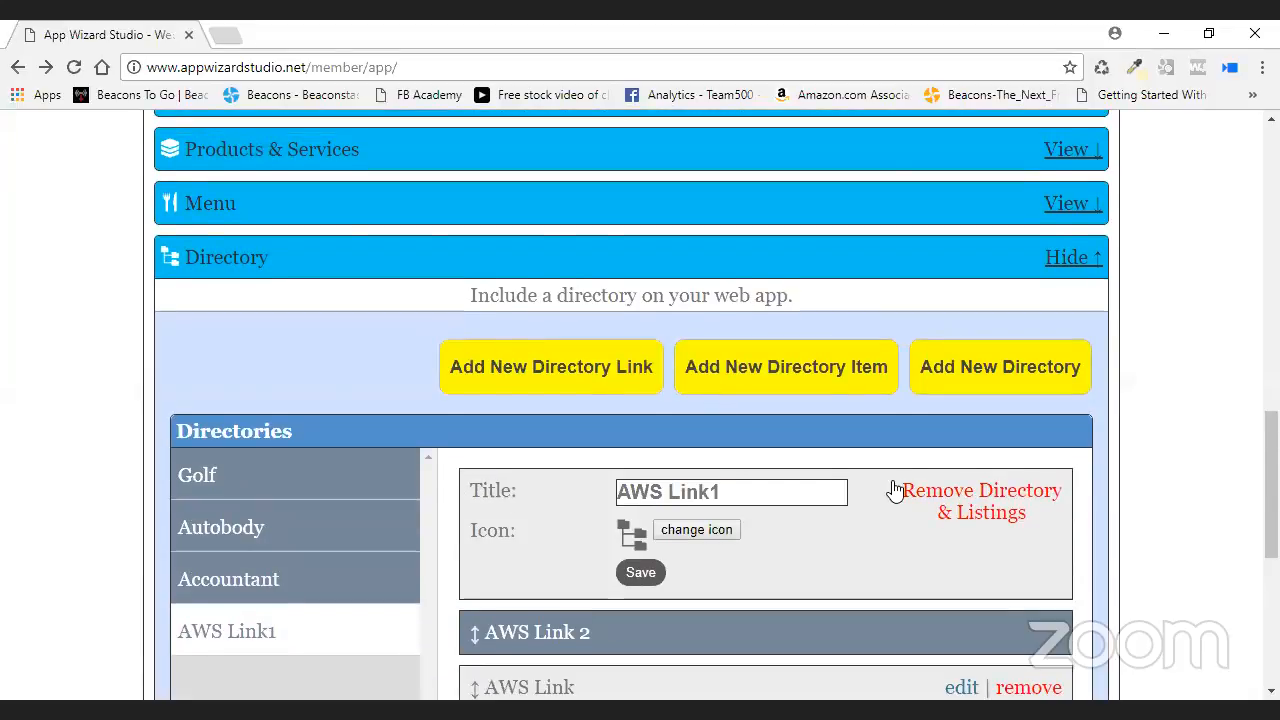
pyautogui.scroll(-2, 700, 495)
pyautogui.click(960, 488)
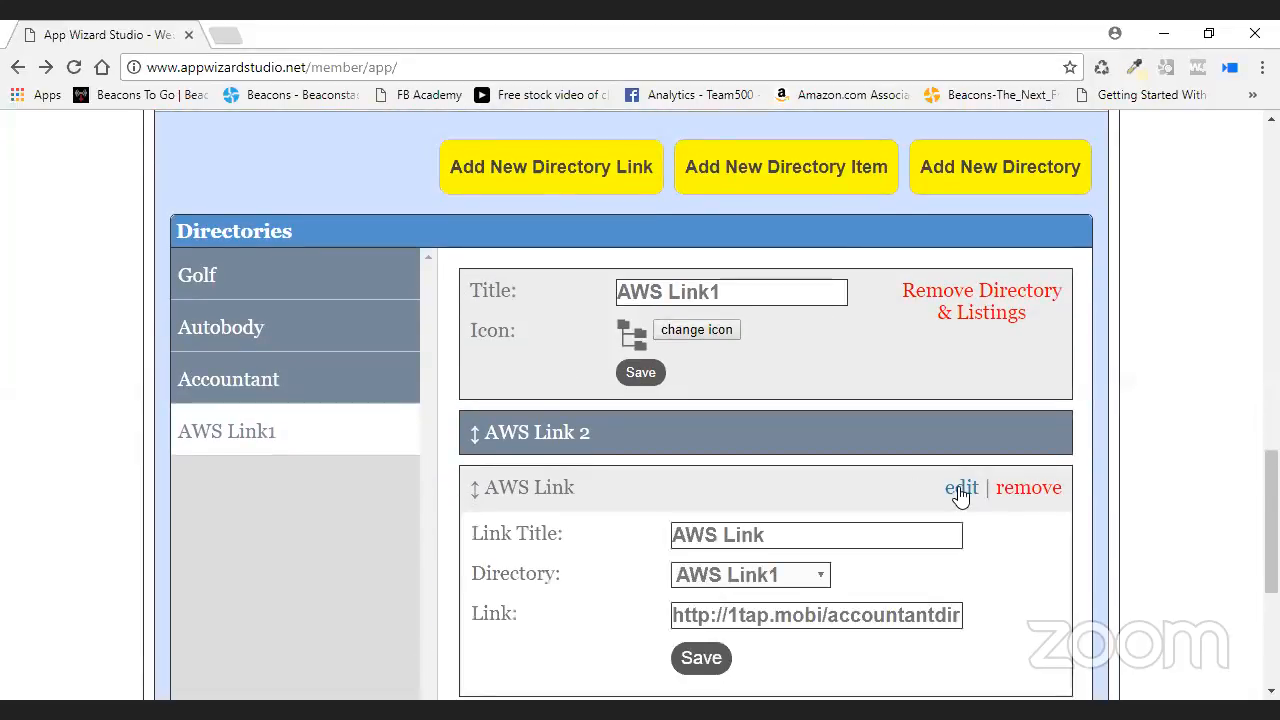
pyautogui.click(740, 575)
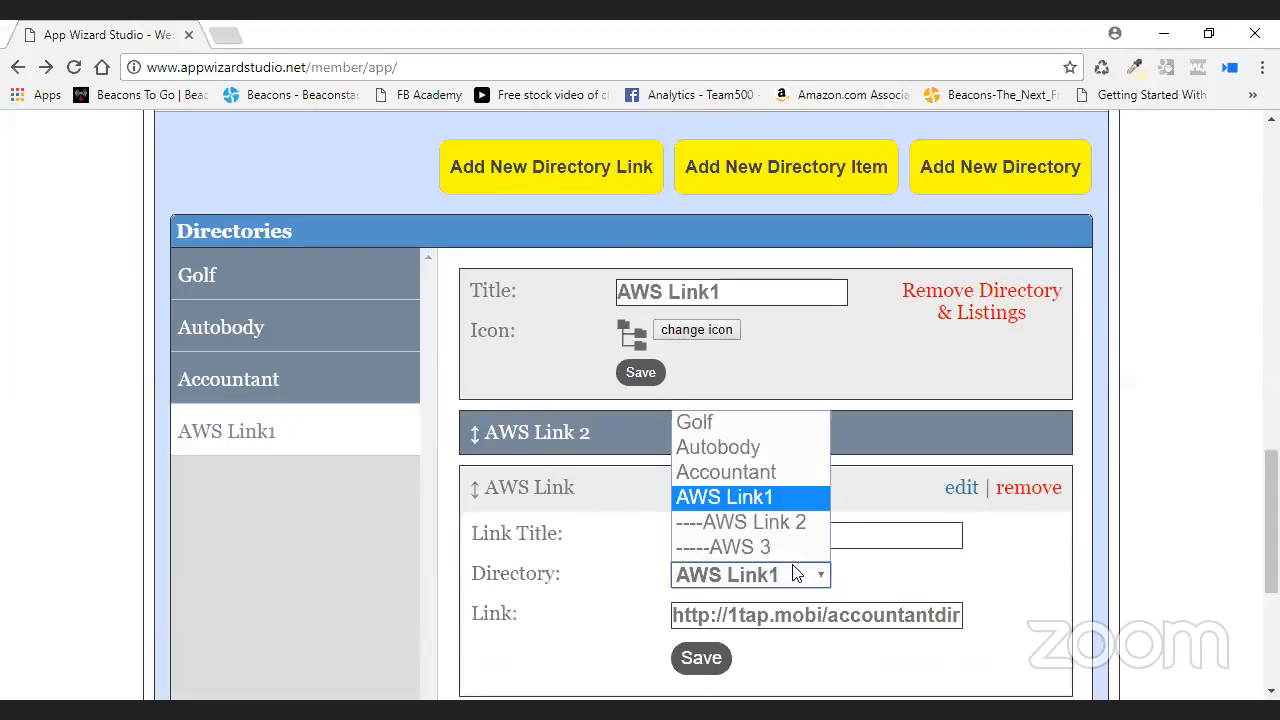
pyautogui.click(792, 548)
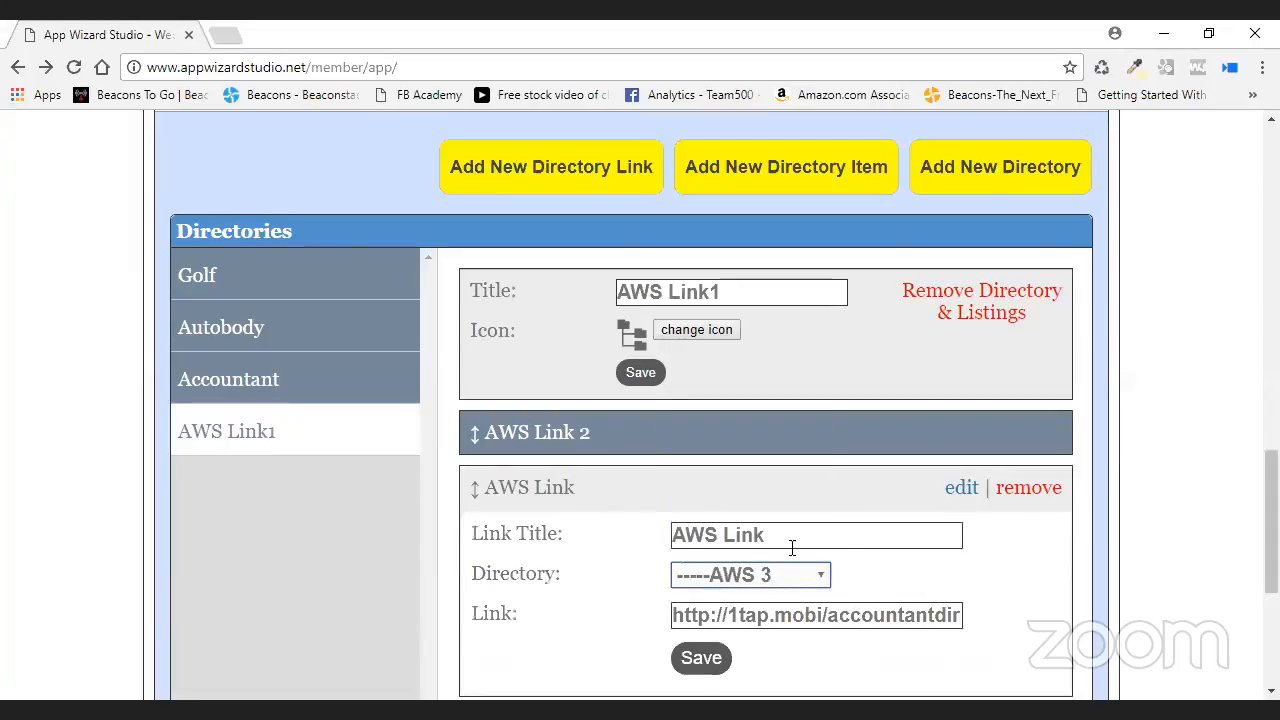
pyautogui.click(700, 656)
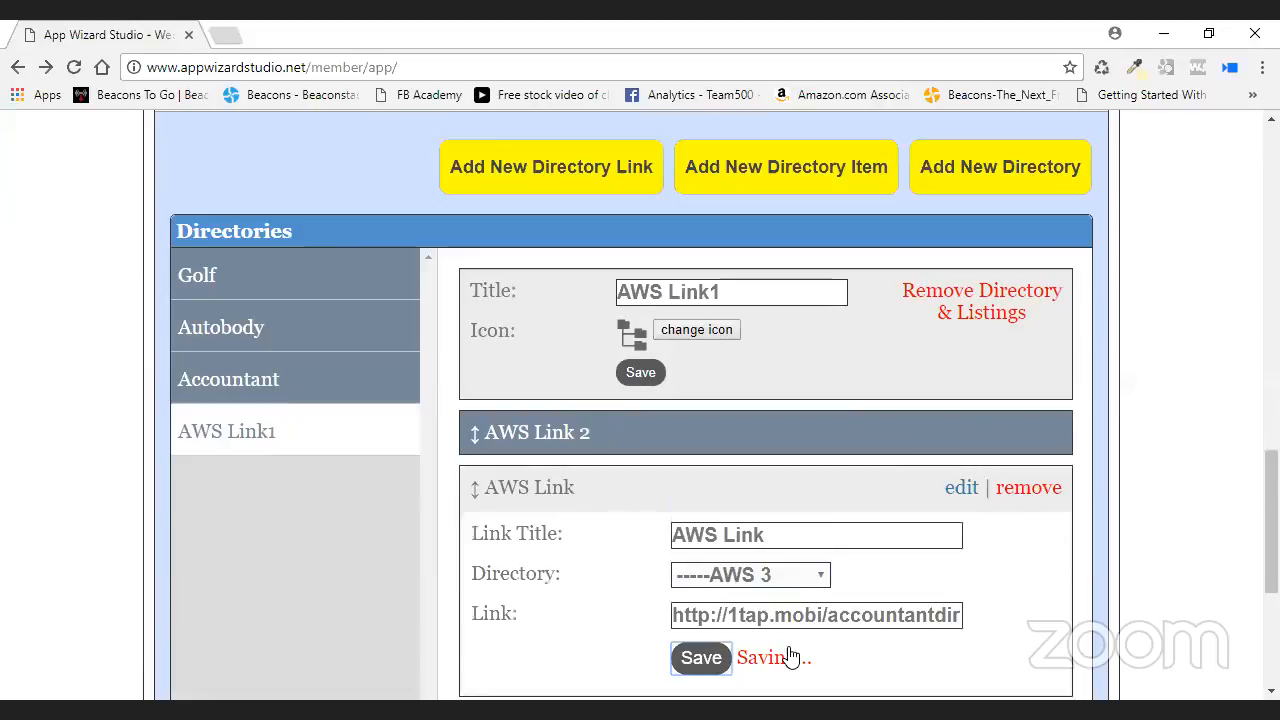
pyautogui.rightClick(1020, 411)
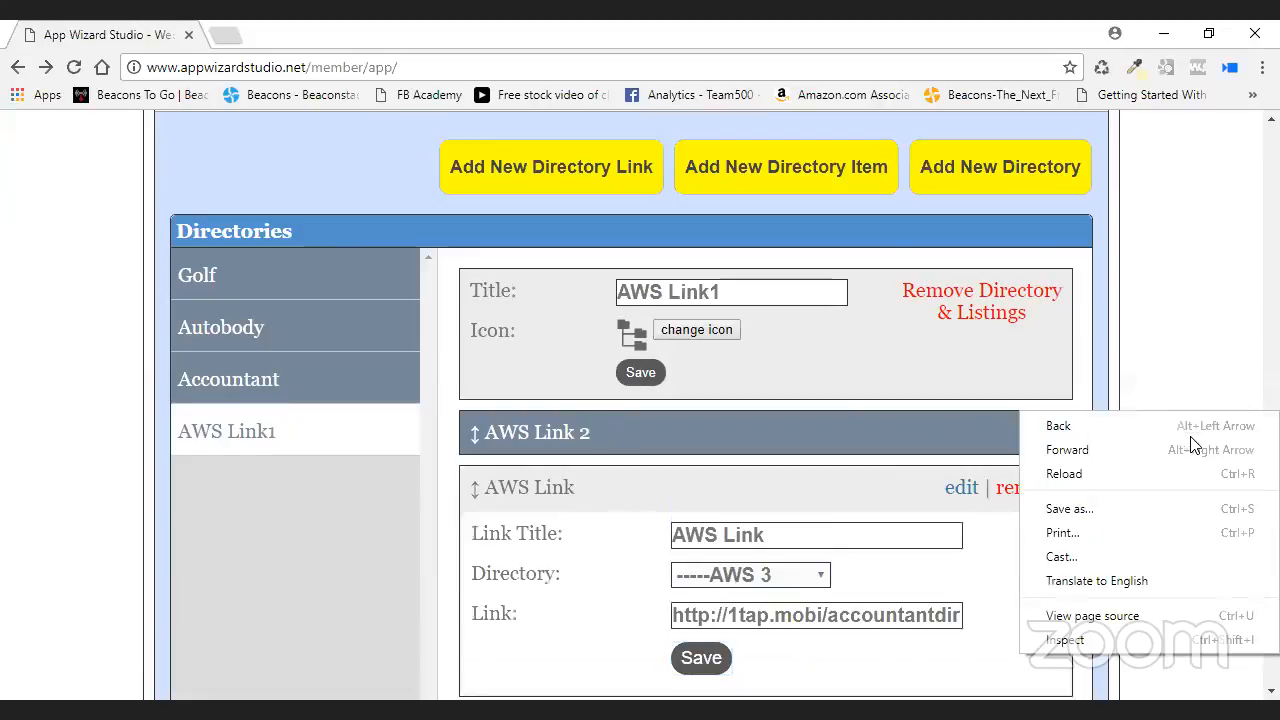
pyautogui.click(1134, 478)
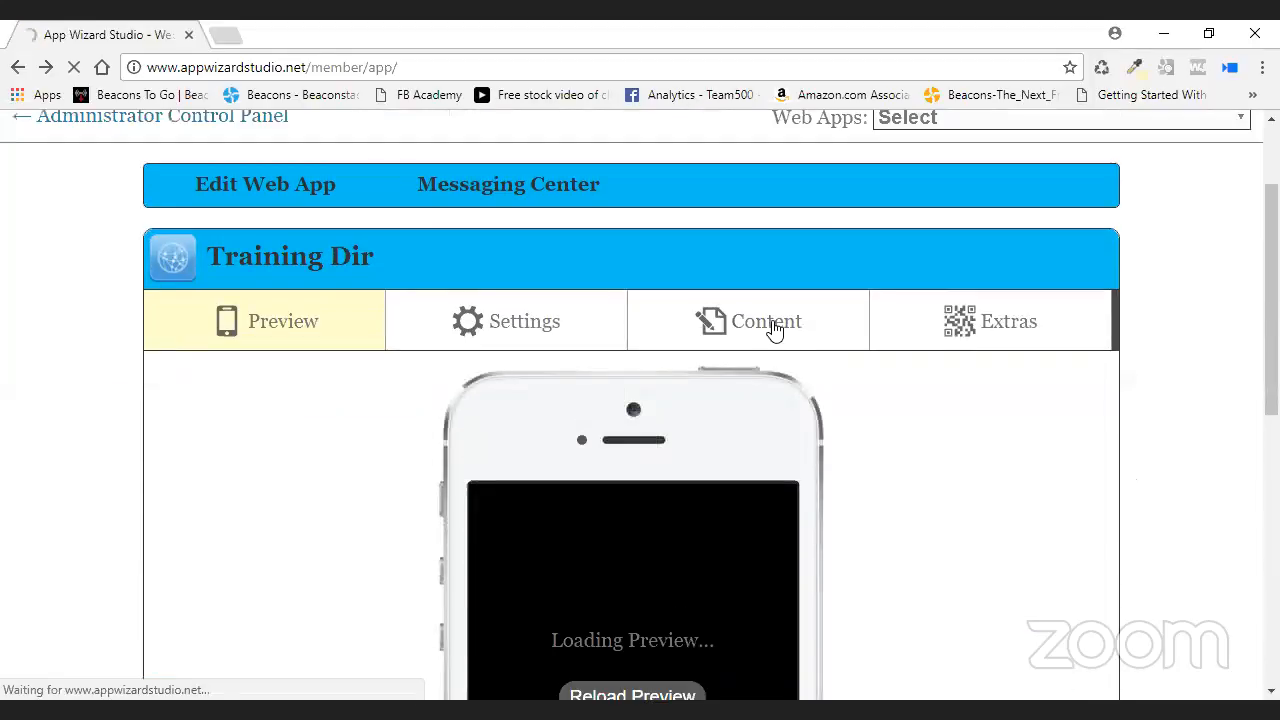
# - Open the Directory content section and show AWS Link 2's contents, including AWS 3
pyautogui.click(806, 348)
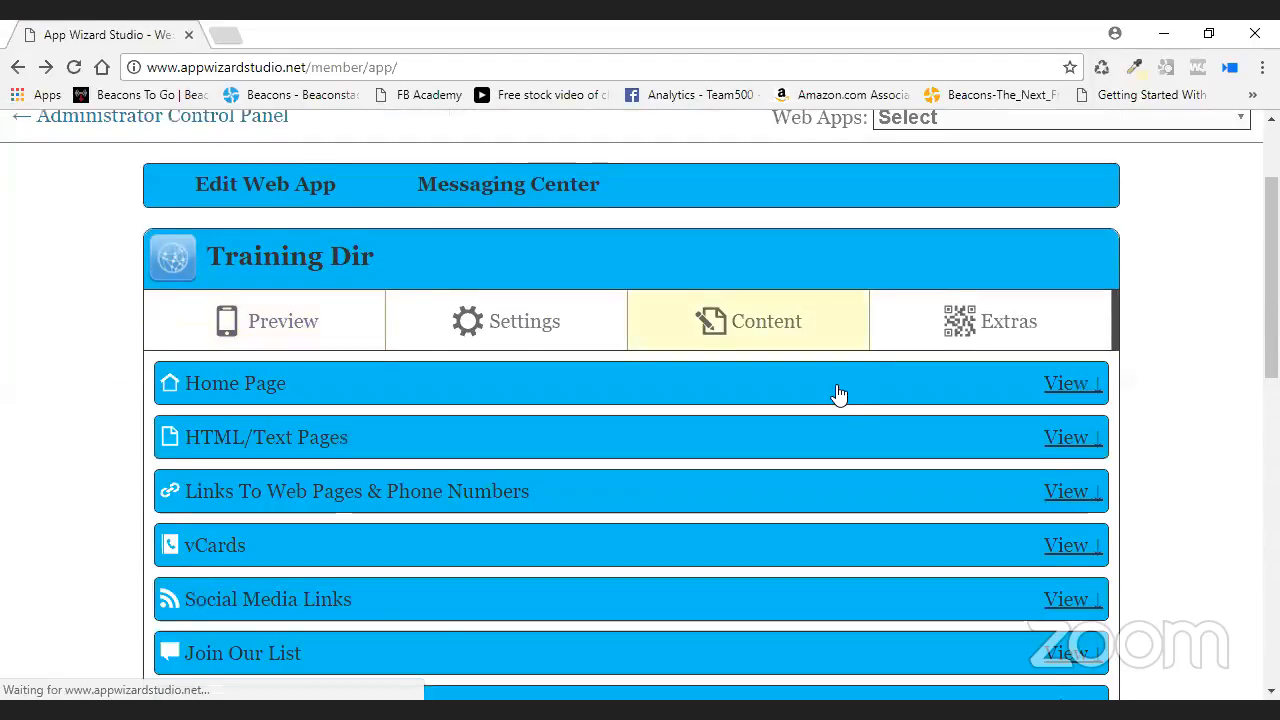
pyautogui.scroll(-3, 837, 389)
pyautogui.scroll(-4, 837, 391)
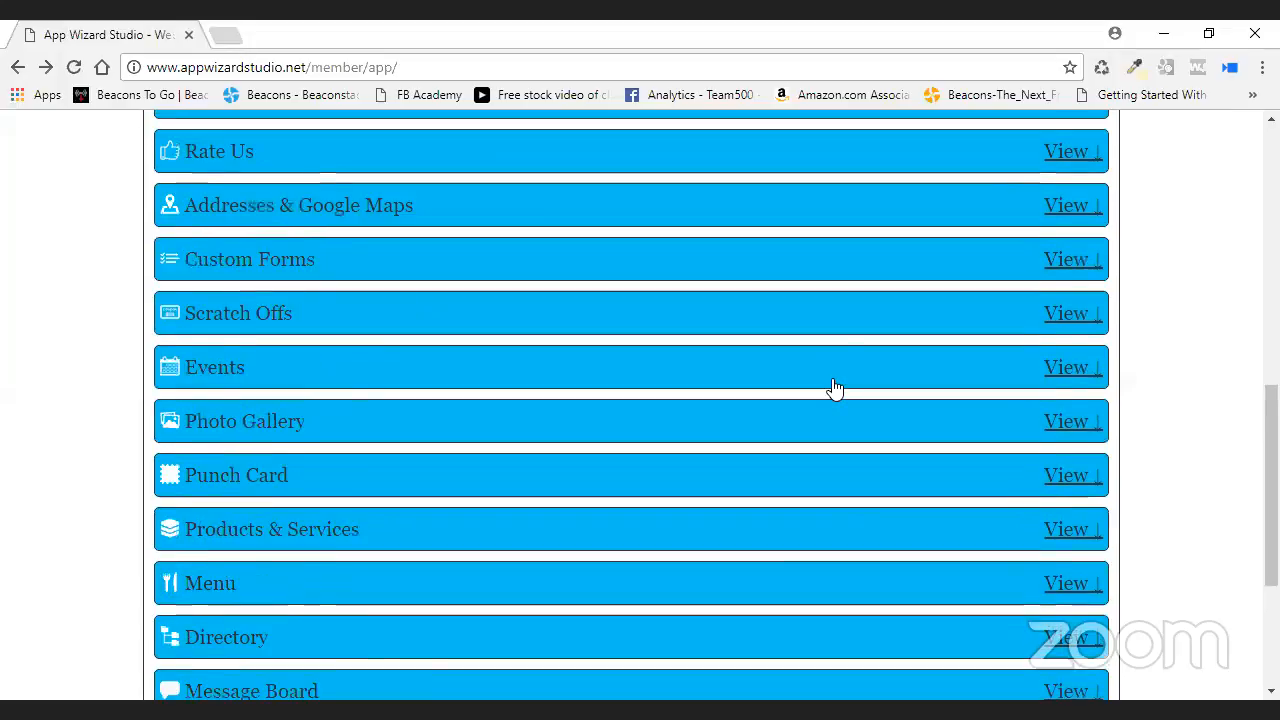
pyautogui.click(1098, 543)
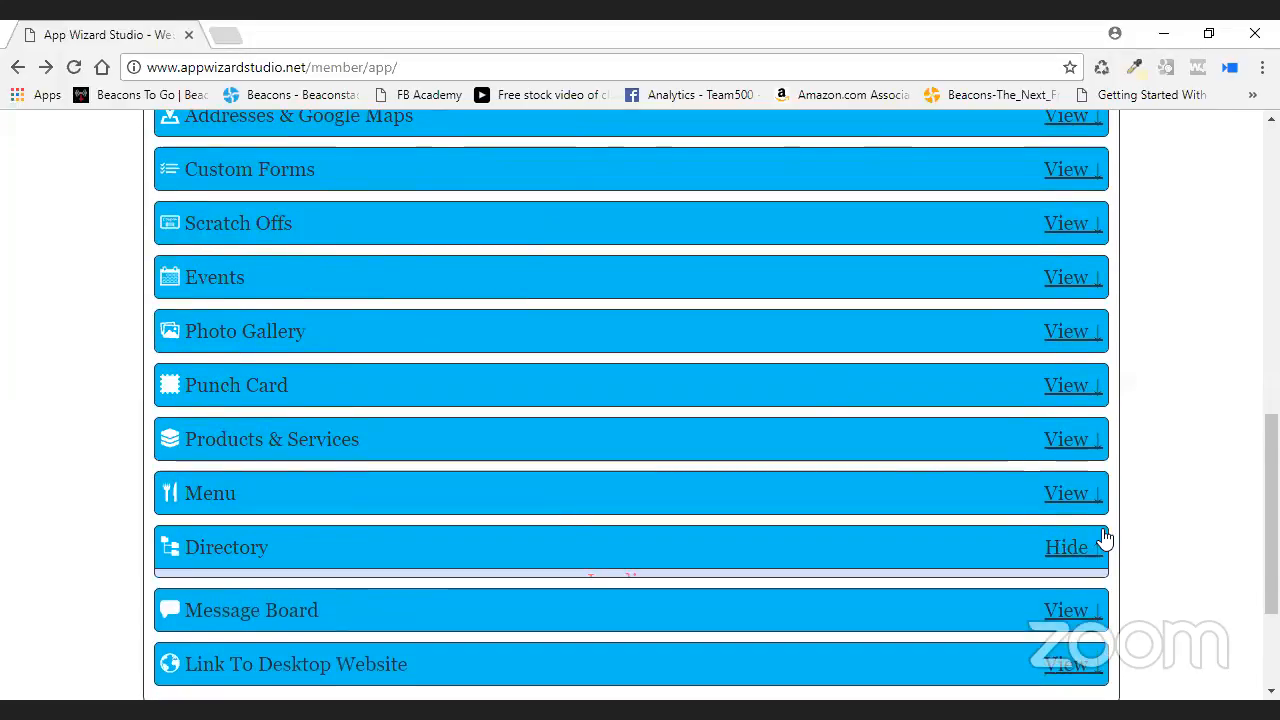
pyautogui.scroll(-5, 1200, 491)
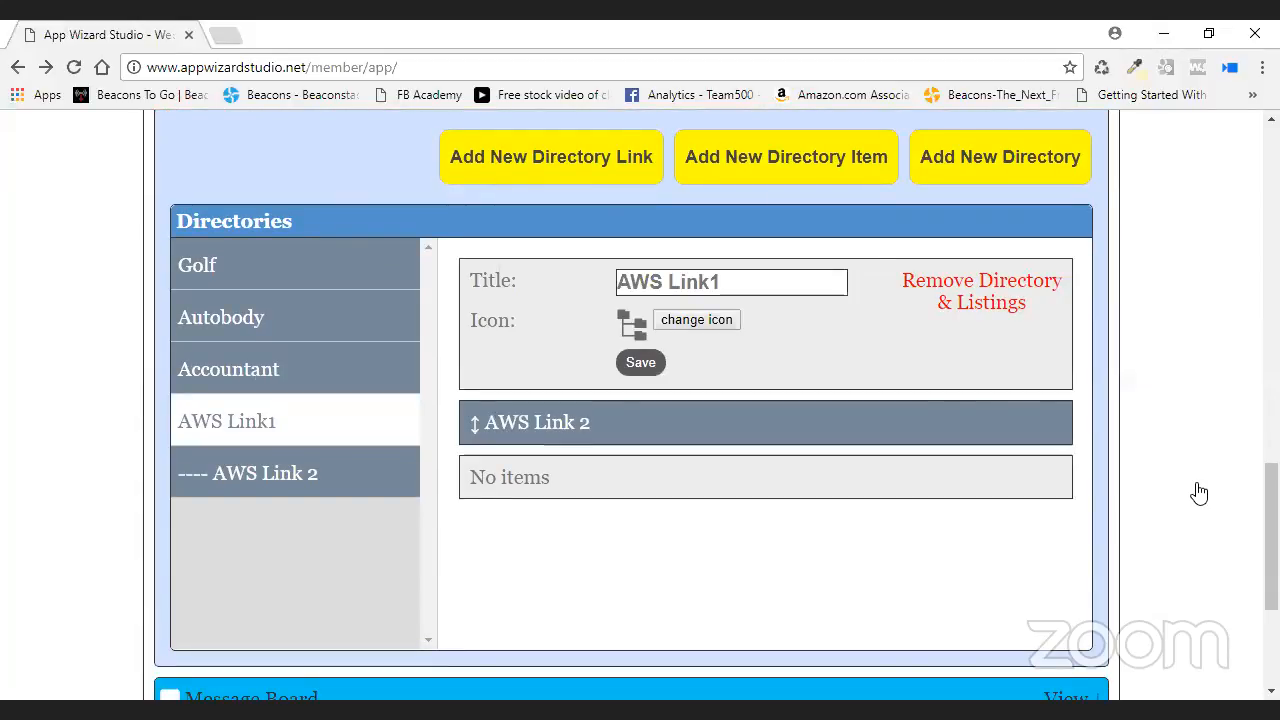
pyautogui.click(295, 480)
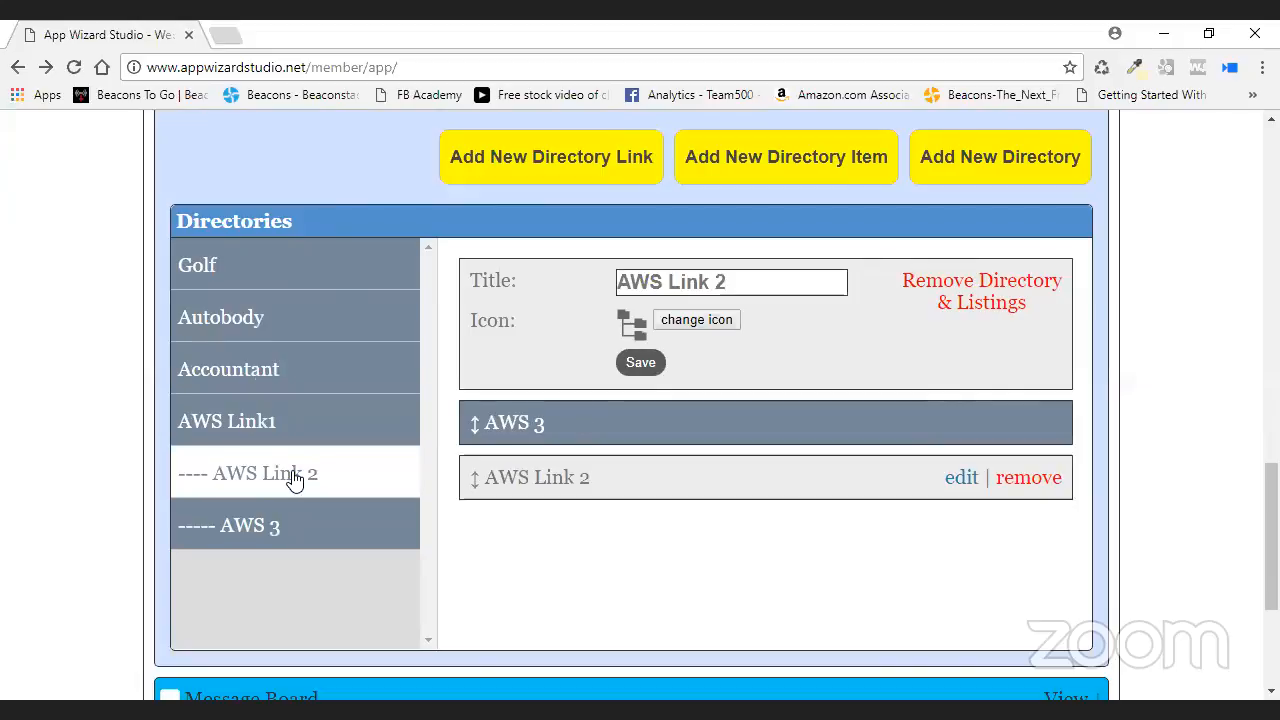
# - Try dragging the AWS 3 and AWS Link 2 rows to swap their order
pyautogui.moveTo(583, 491); pyautogui.dragTo(540, 423)
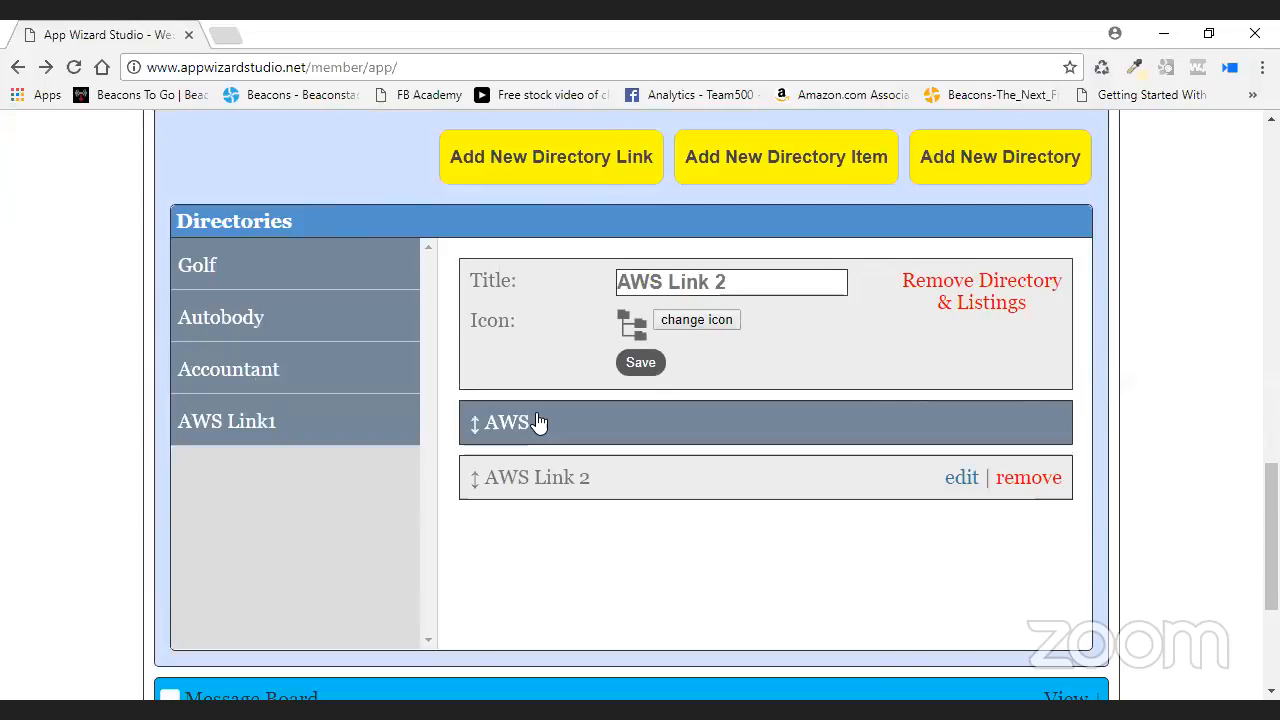
pyautogui.moveTo(540, 477); pyautogui.dragTo(551, 526)
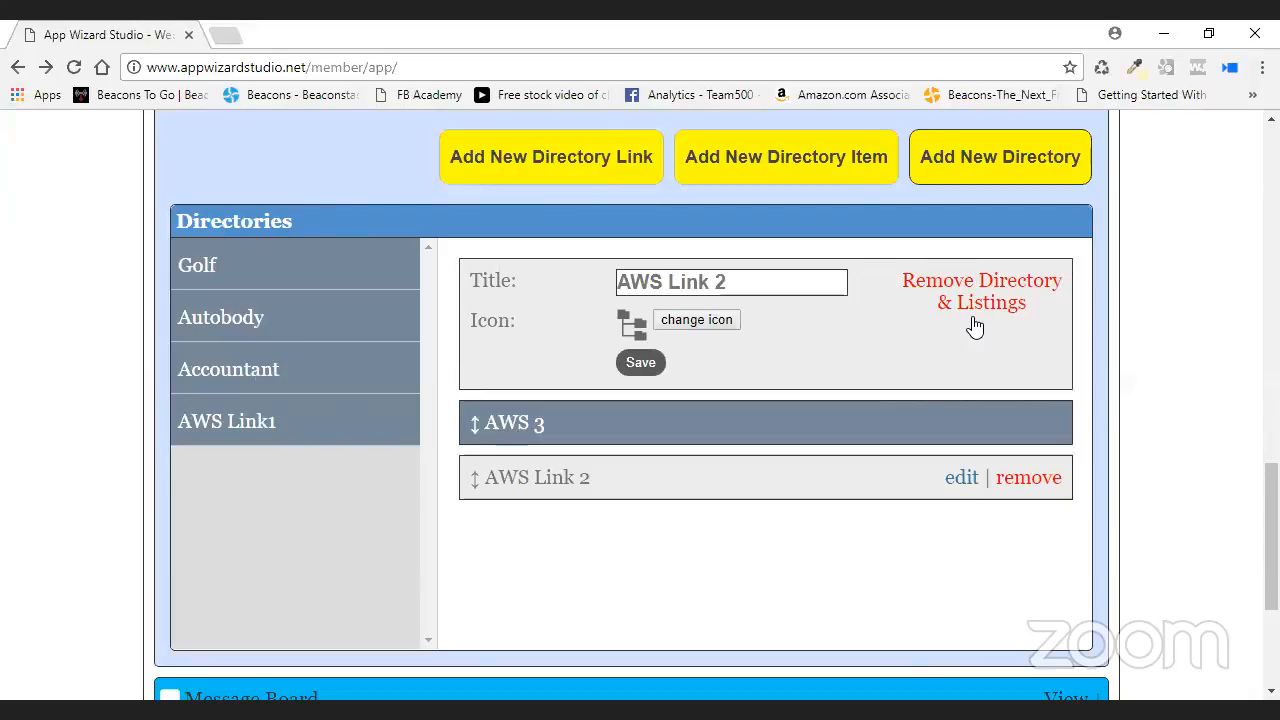
pyautogui.moveTo(474, 477); pyautogui.dragTo(480, 528)
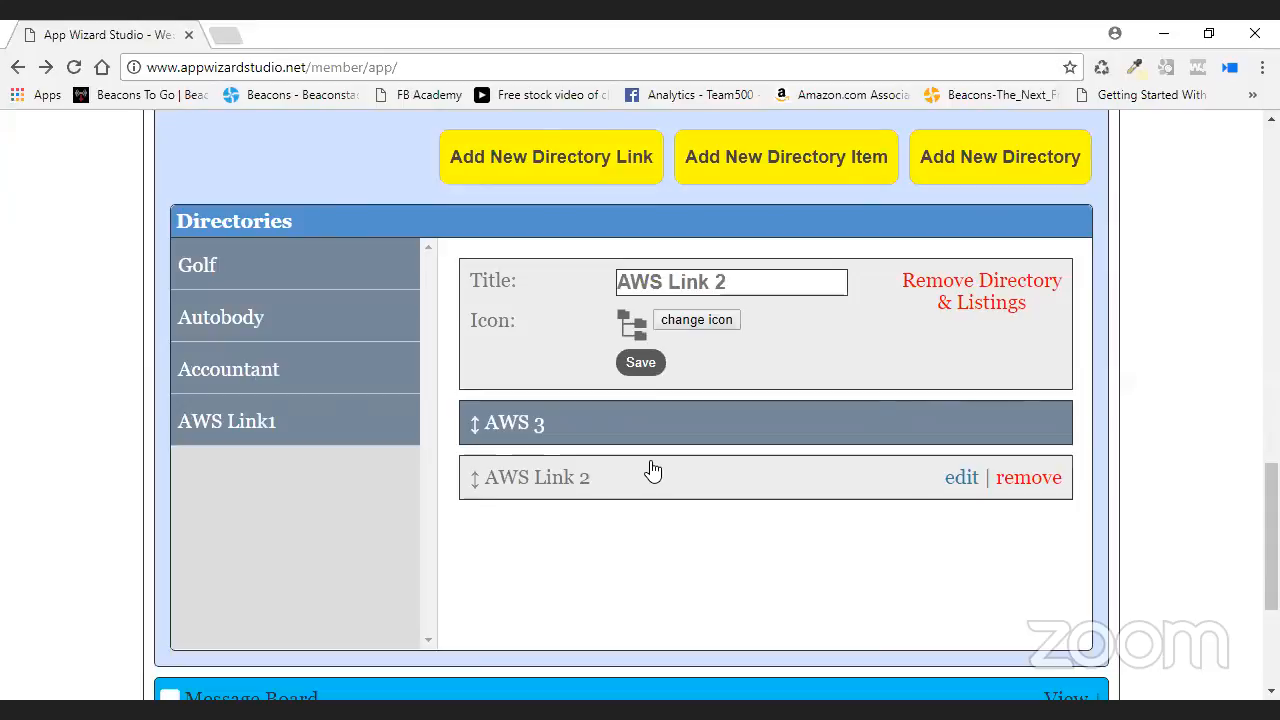
pyautogui.moveTo(517, 420)
pyautogui.mouseDown()
pyautogui.moveTo(517, 523)
pyautogui.moveTo(507, 443)
pyautogui.mouseUp()
pyautogui.moveTo(514, 494); pyautogui.dragTo(538, 453)
pyautogui.scroll(3, 711, 495)
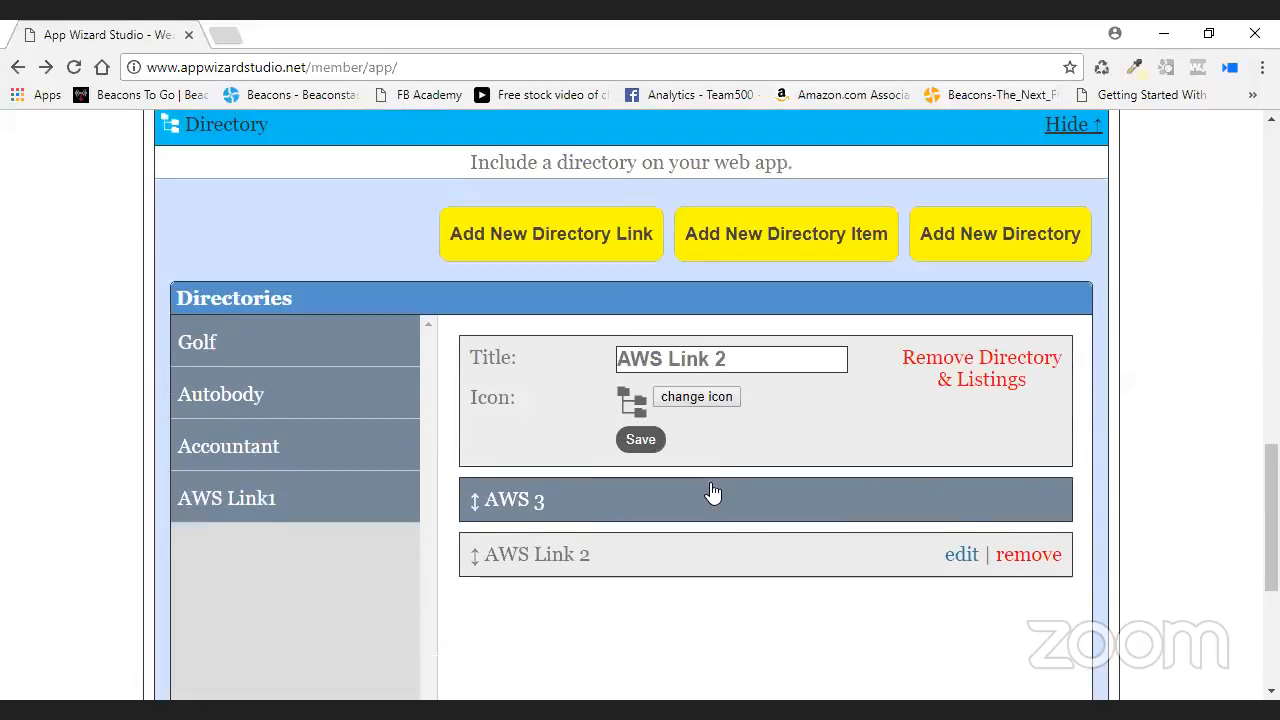
pyautogui.scroll(2, 712, 490)
pyautogui.scroll(10, 711, 492)
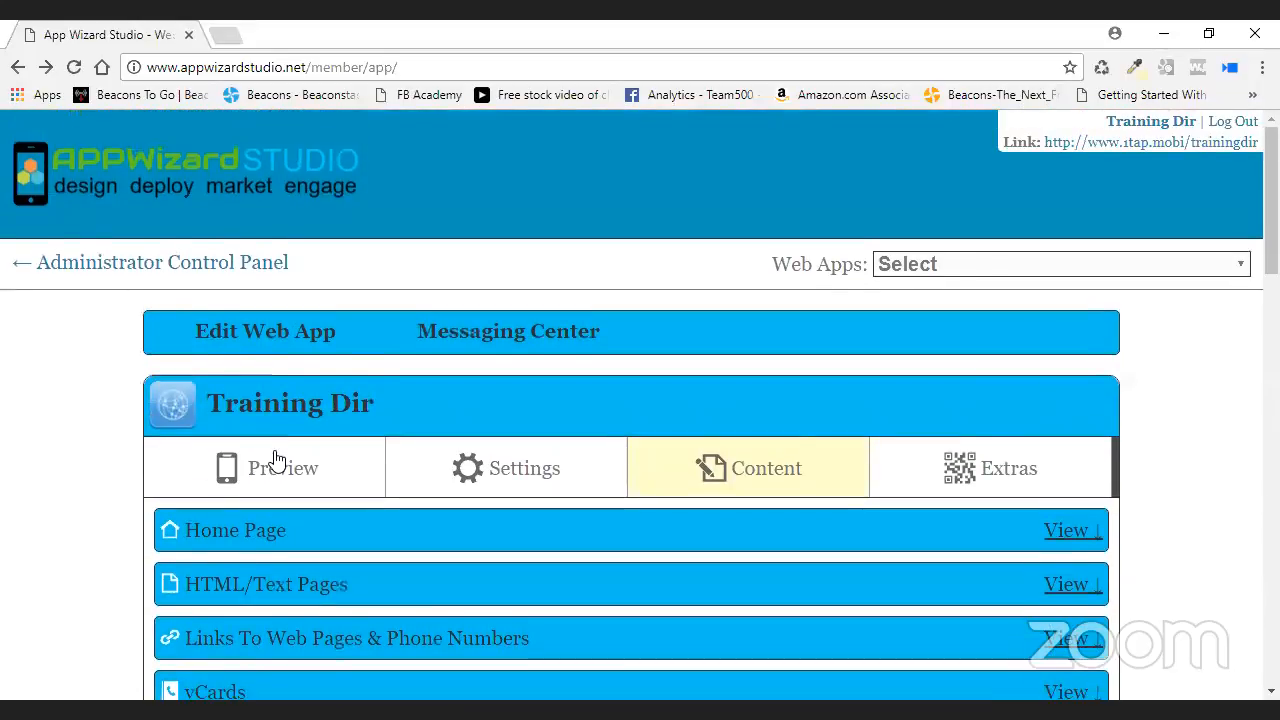
# - Reload the phone preview, open AWS Link1 to confirm AWS 3 and AWS Link 2, then return to Content
pyautogui.click(276, 462)
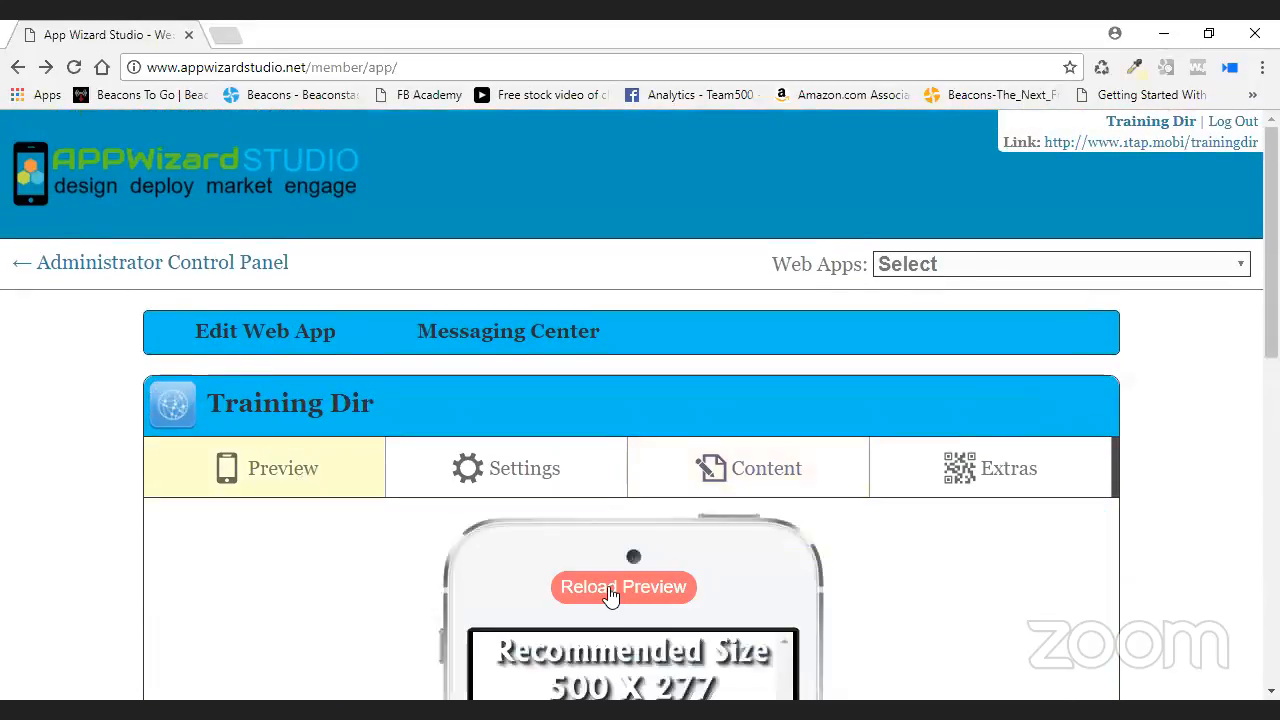
pyautogui.click(611, 588)
pyautogui.scroll(-2, 884, 583)
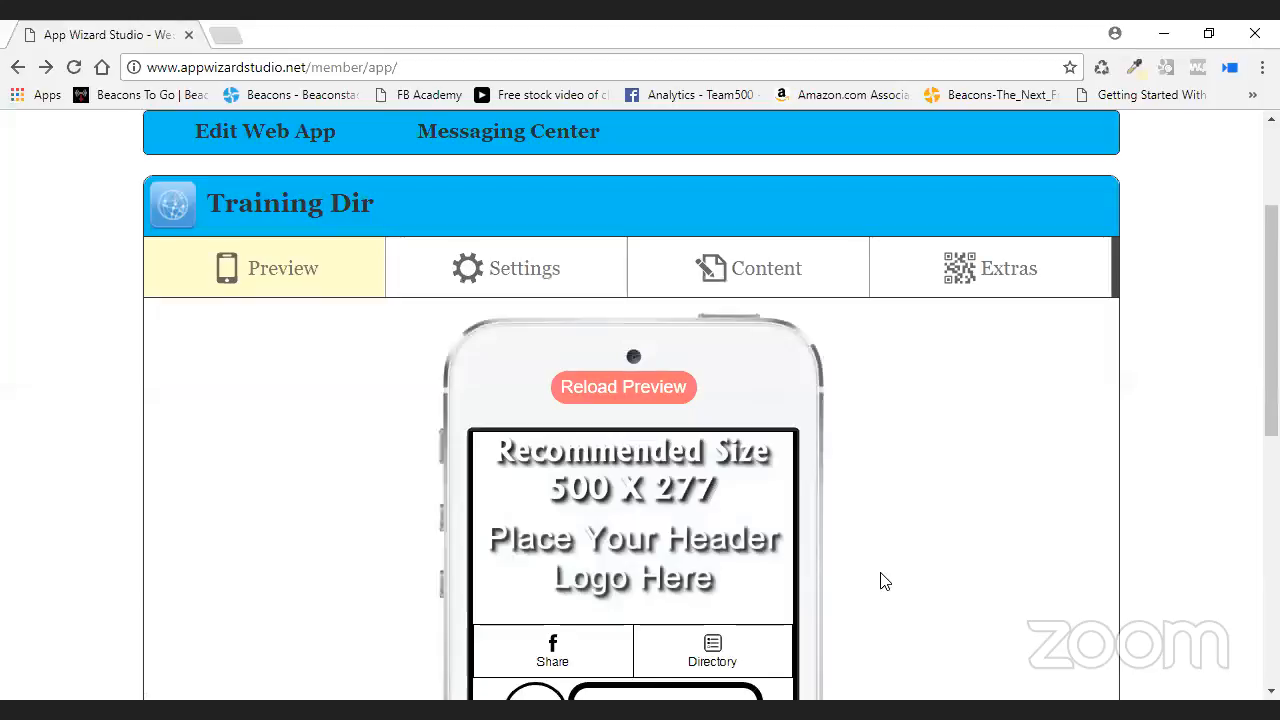
pyautogui.scroll(-3, 884, 583)
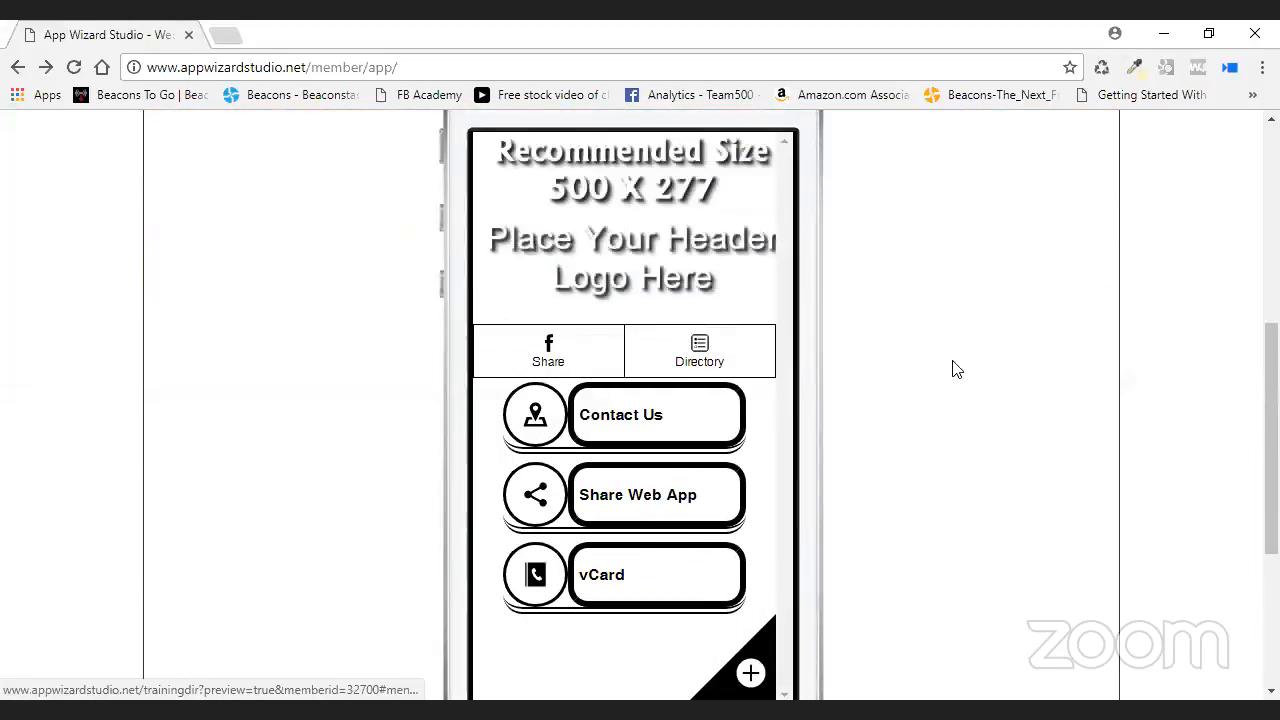
pyautogui.rightClick(952, 315)
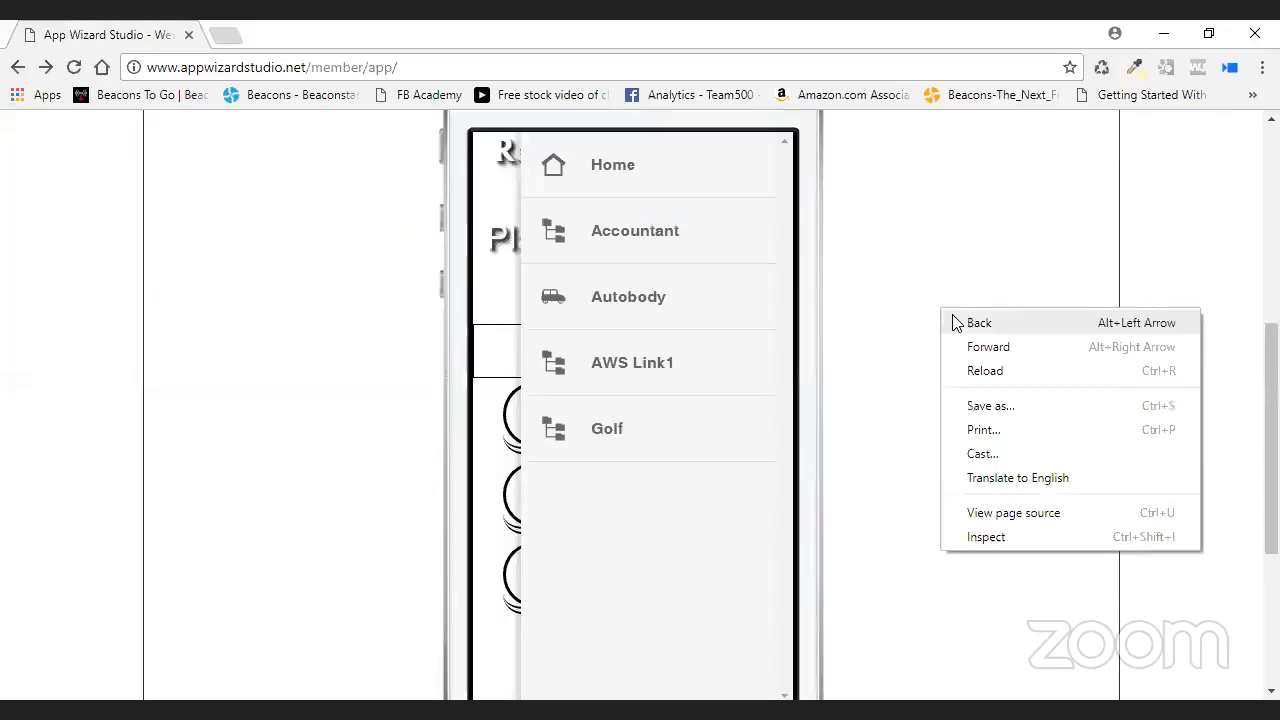
pyautogui.click(688, 370)
pyautogui.click(700, 372)
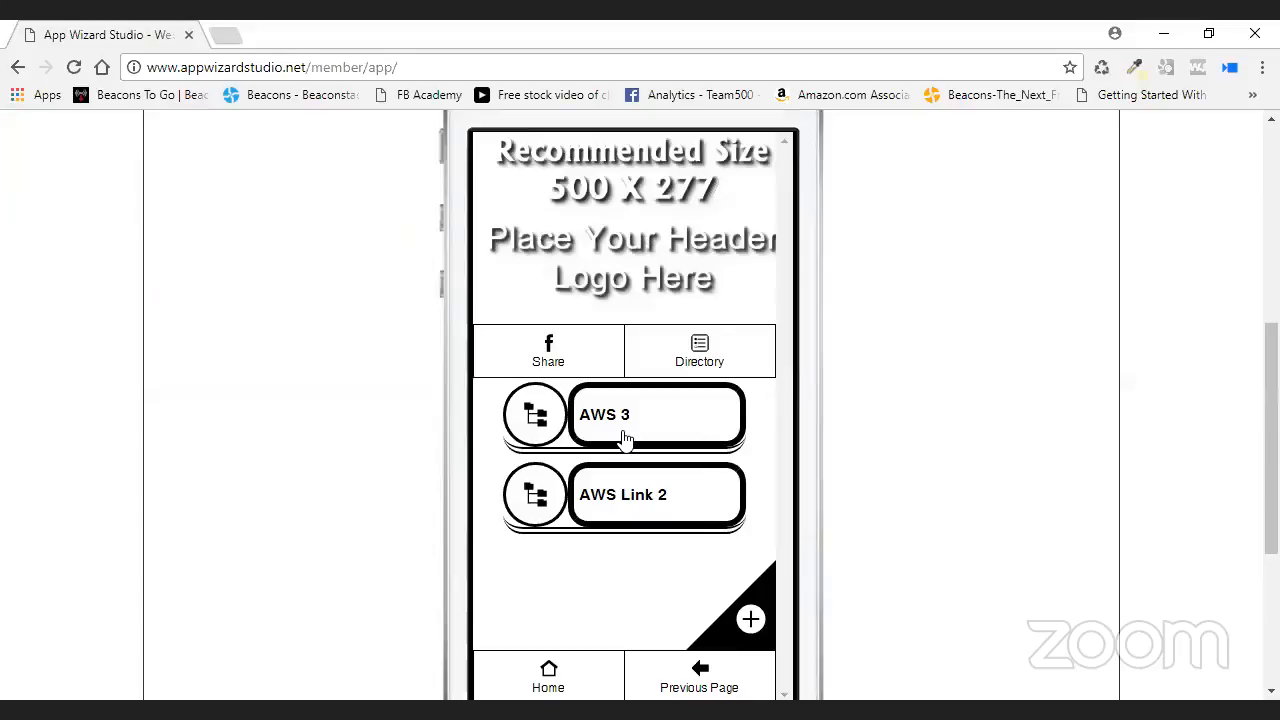
pyautogui.scroll(2, 970, 400)
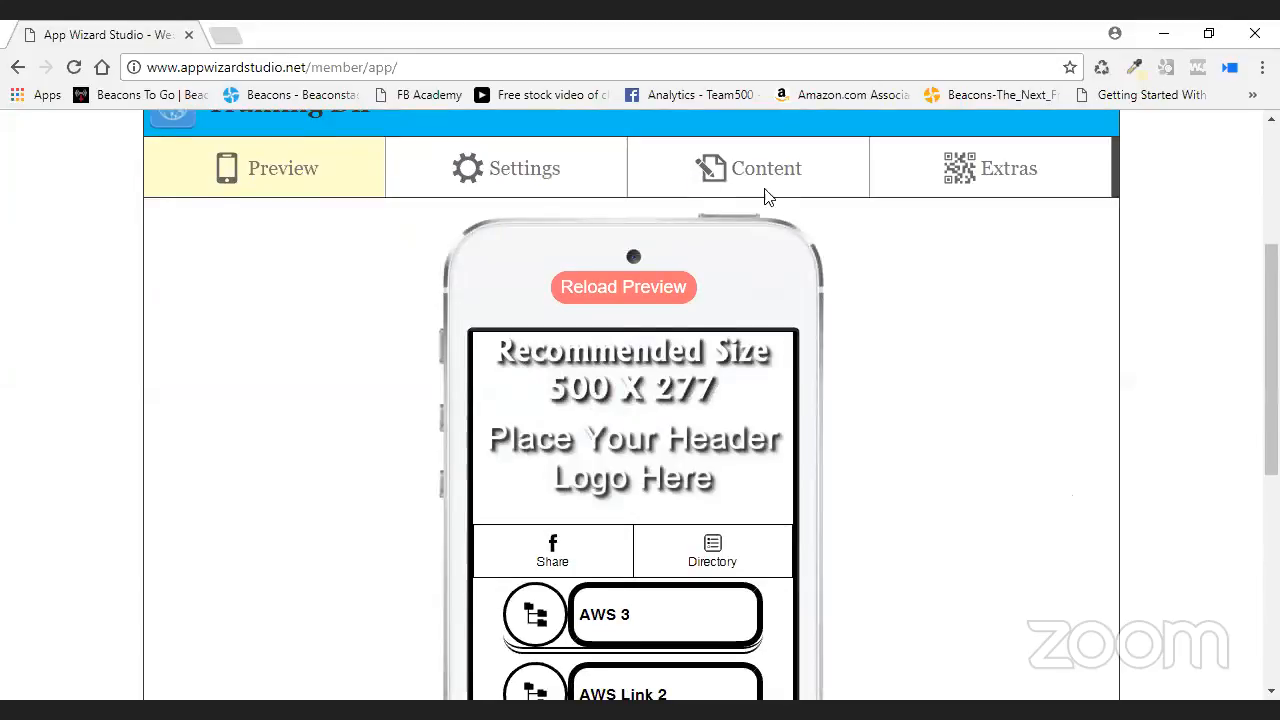
pyautogui.scroll(1, 764, 240)
pyautogui.click(784, 272)
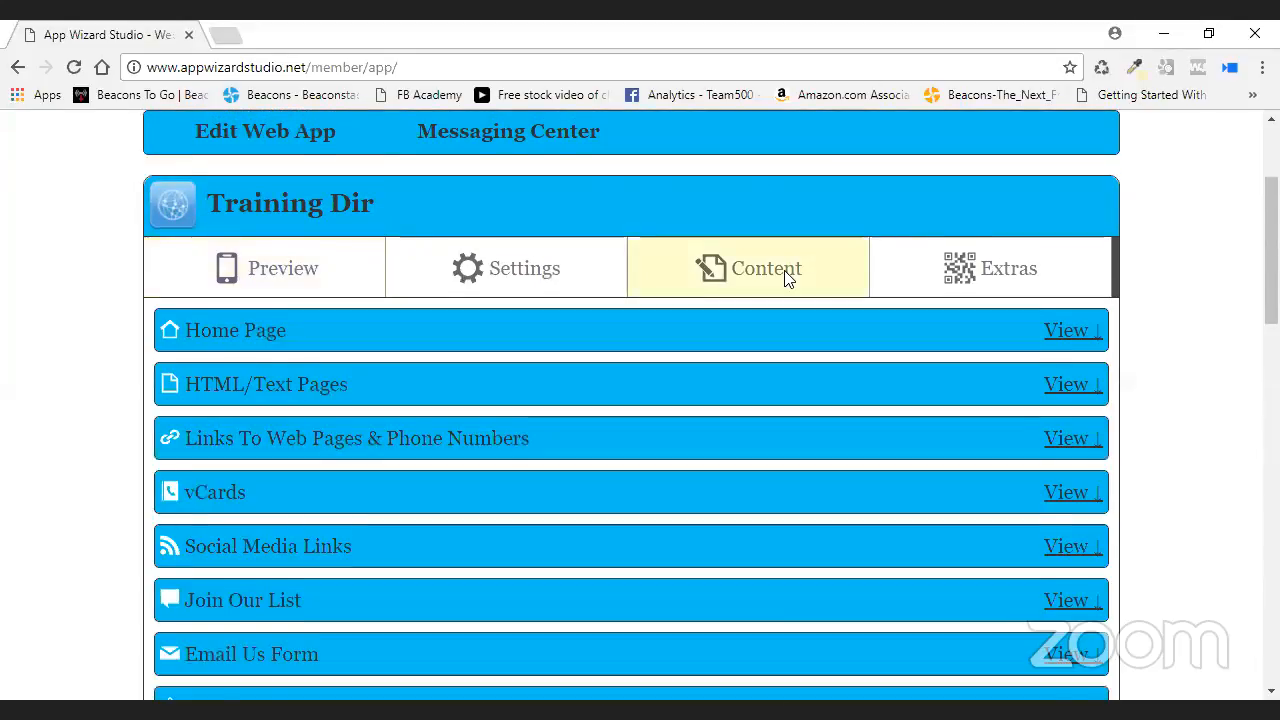
pyautogui.scroll(-1, 766, 423)
pyautogui.scroll(2, 766, 423)
# - Give the Golf directory the Golf21 tee icon from a 'golf' search, and save
pyautogui.click(253, 215)
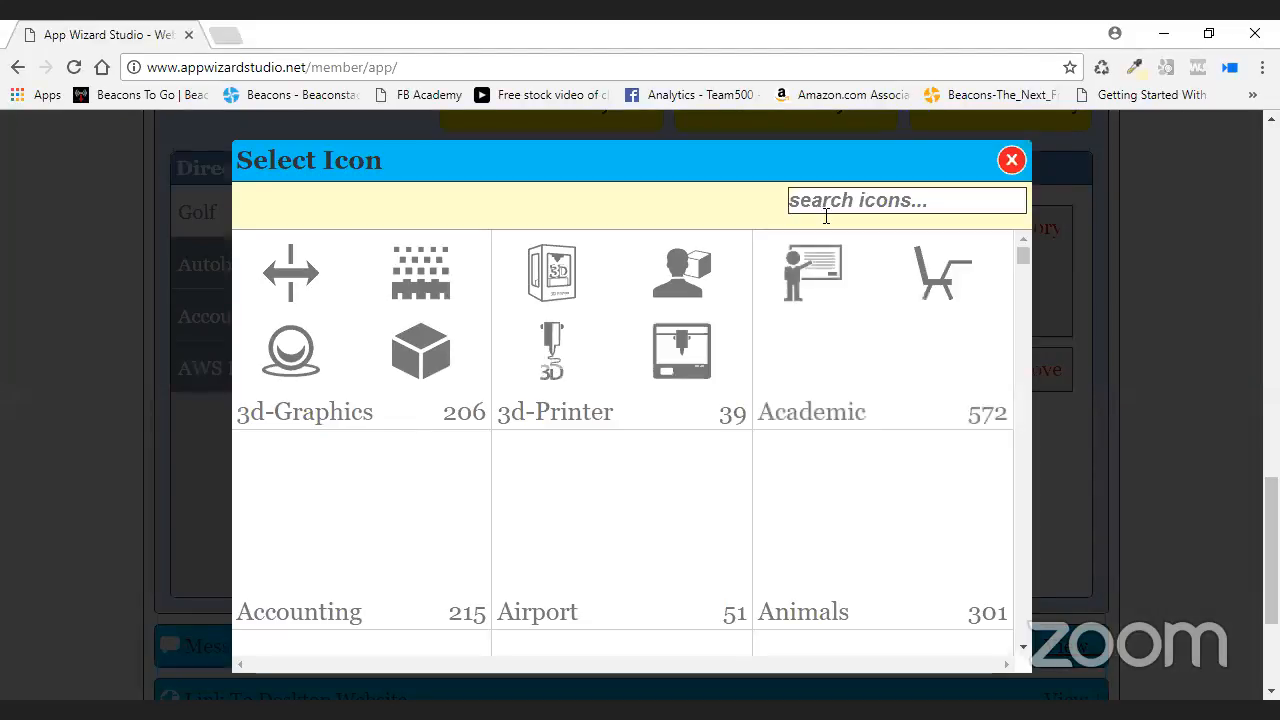
pyautogui.click(834, 205)
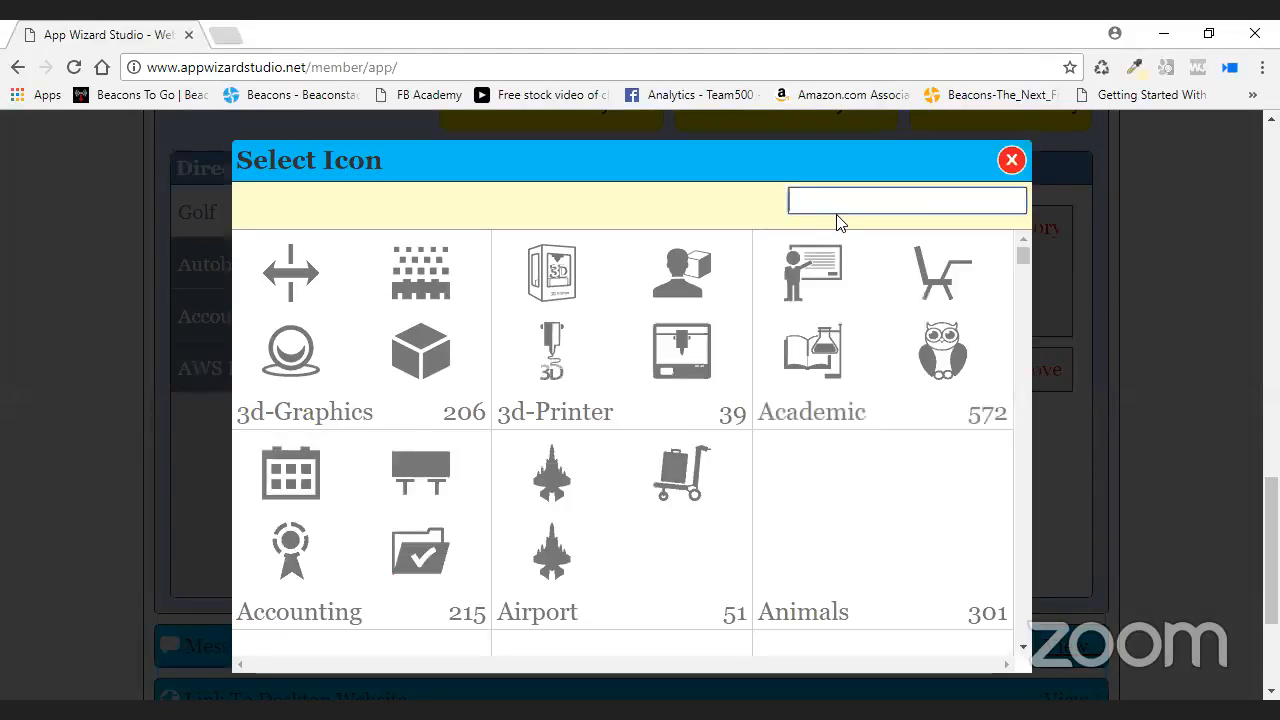
pyautogui.write('gold')
pyautogui.press('BackSpace')
pyautogui.write('f')
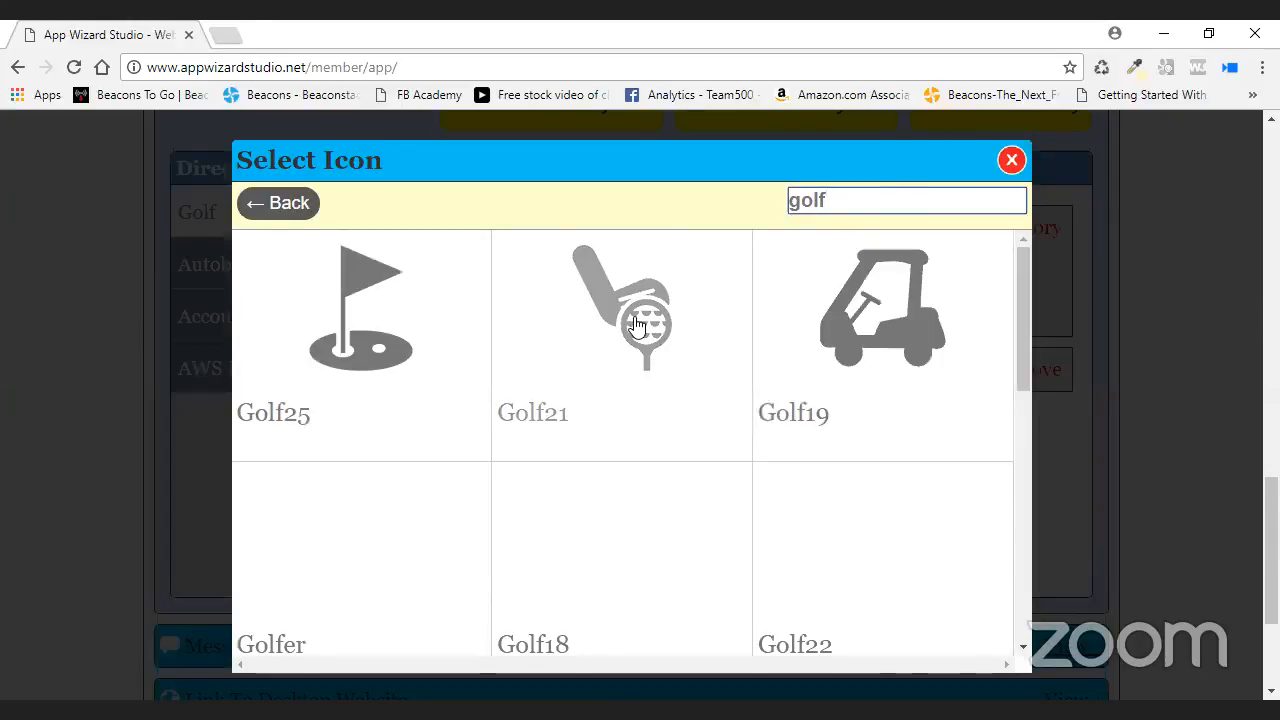
pyautogui.click(708, 406)
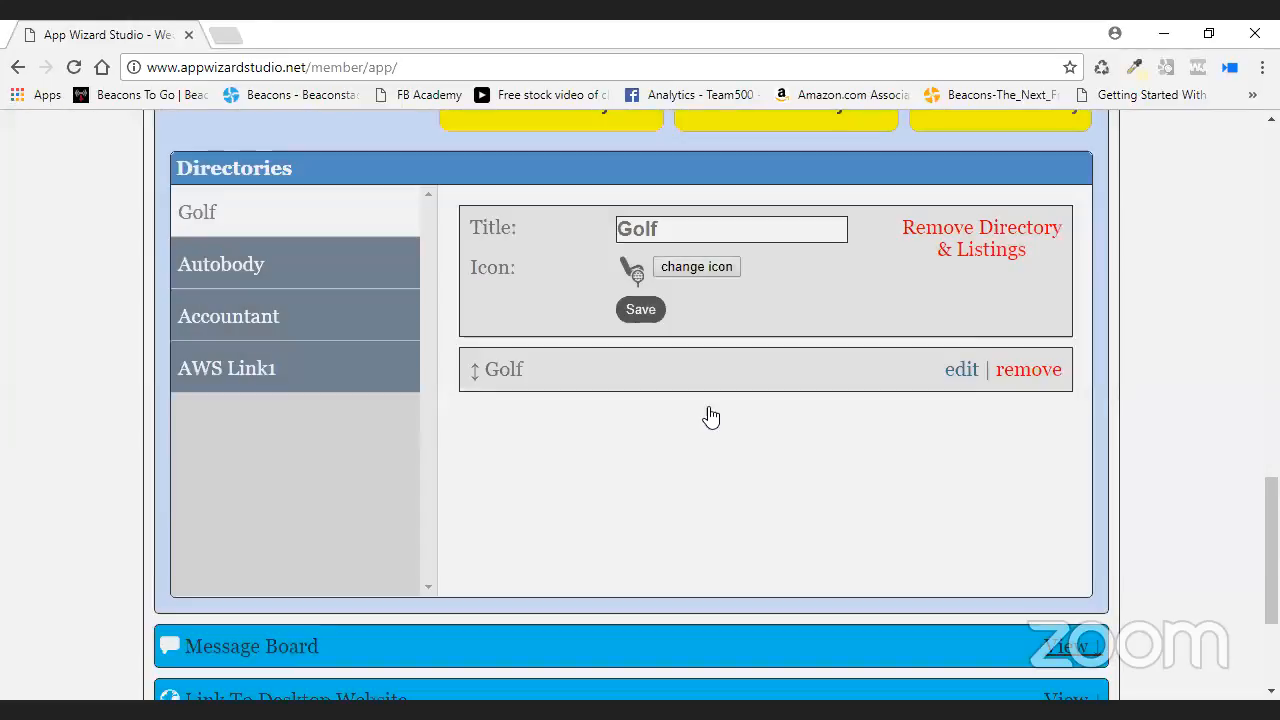
pyautogui.click(640, 310)
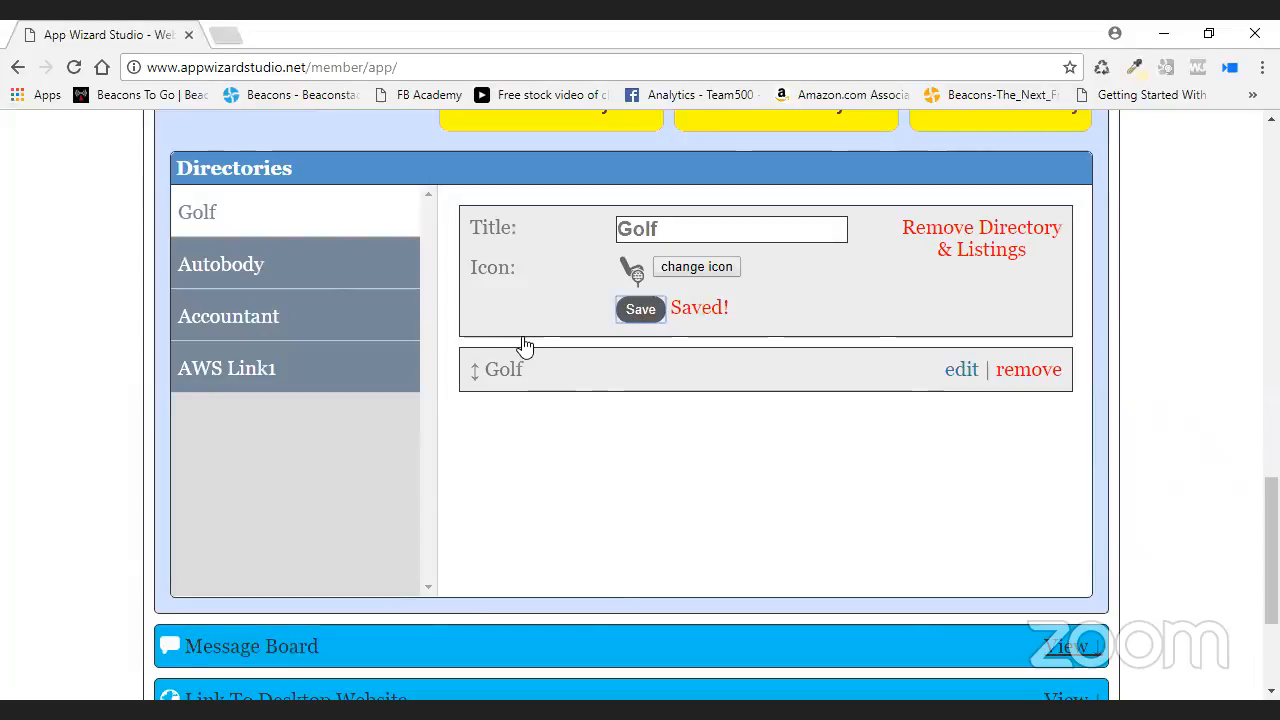
# - Give the Accountant directory the Accounting notebook icon from an 'accounting' search, and save
pyautogui.click(250, 318)
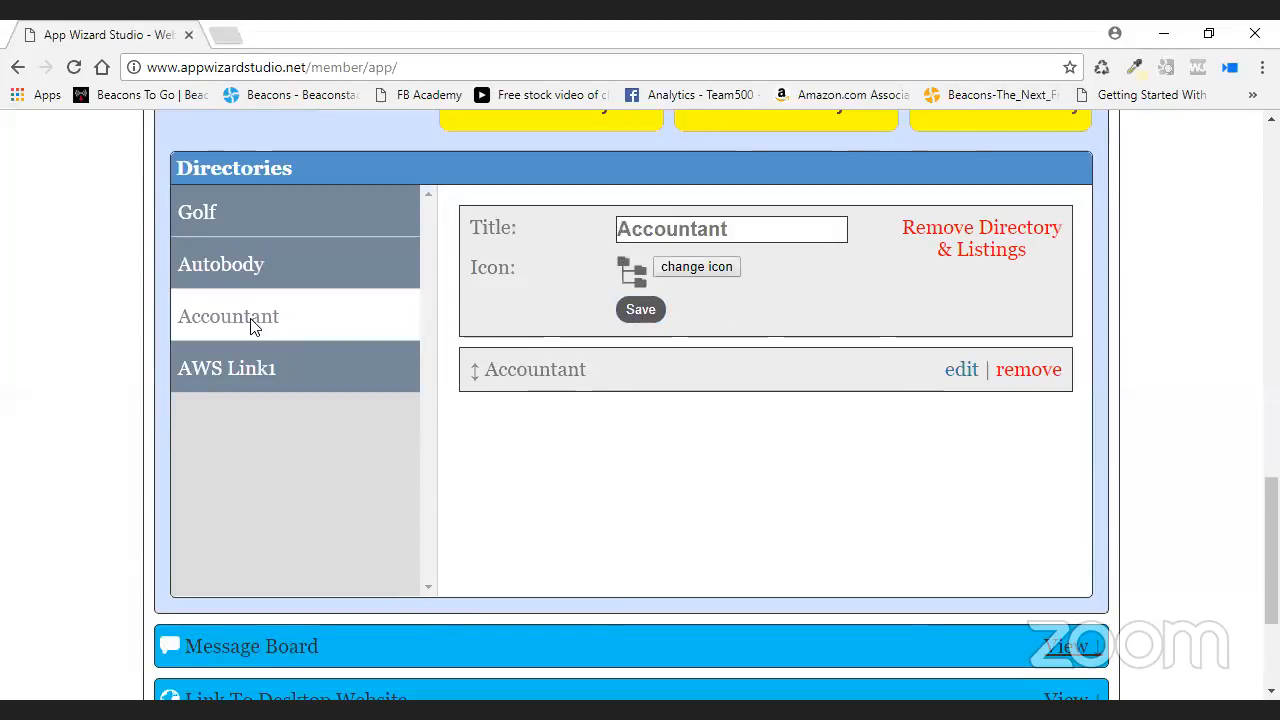
pyautogui.click(727, 270)
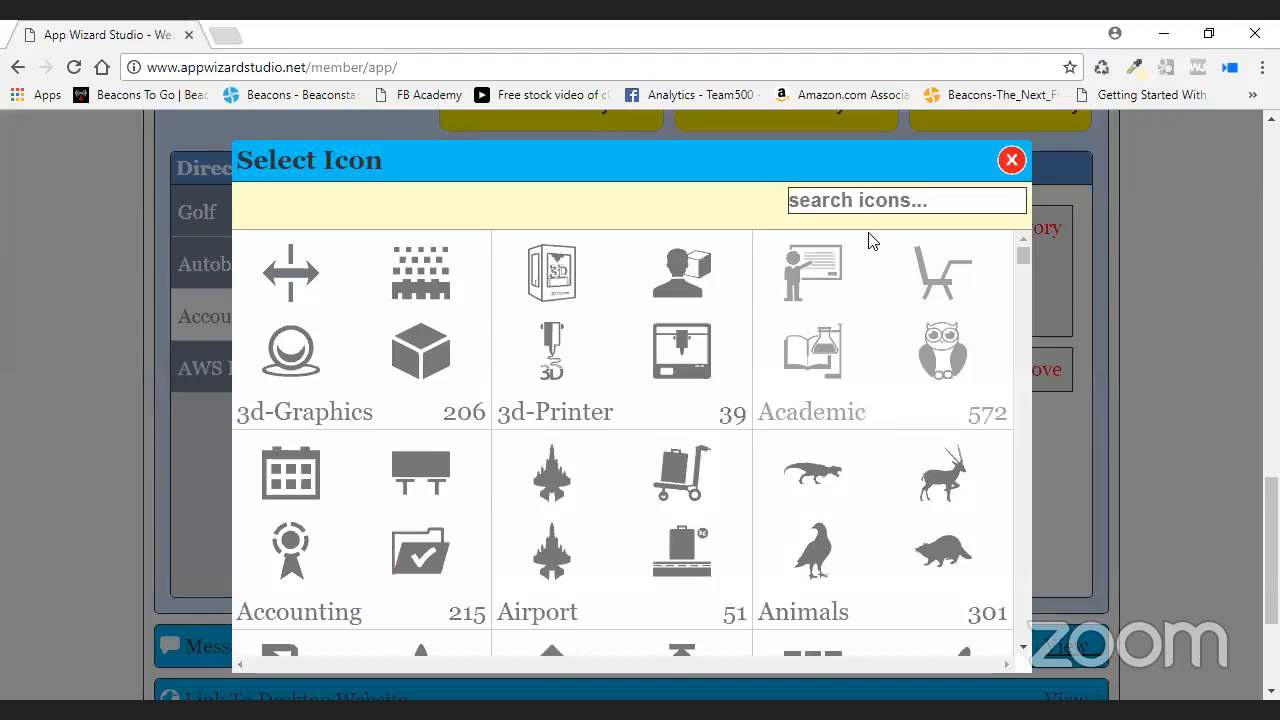
pyautogui.click(849, 203)
pyautogui.write('acco')
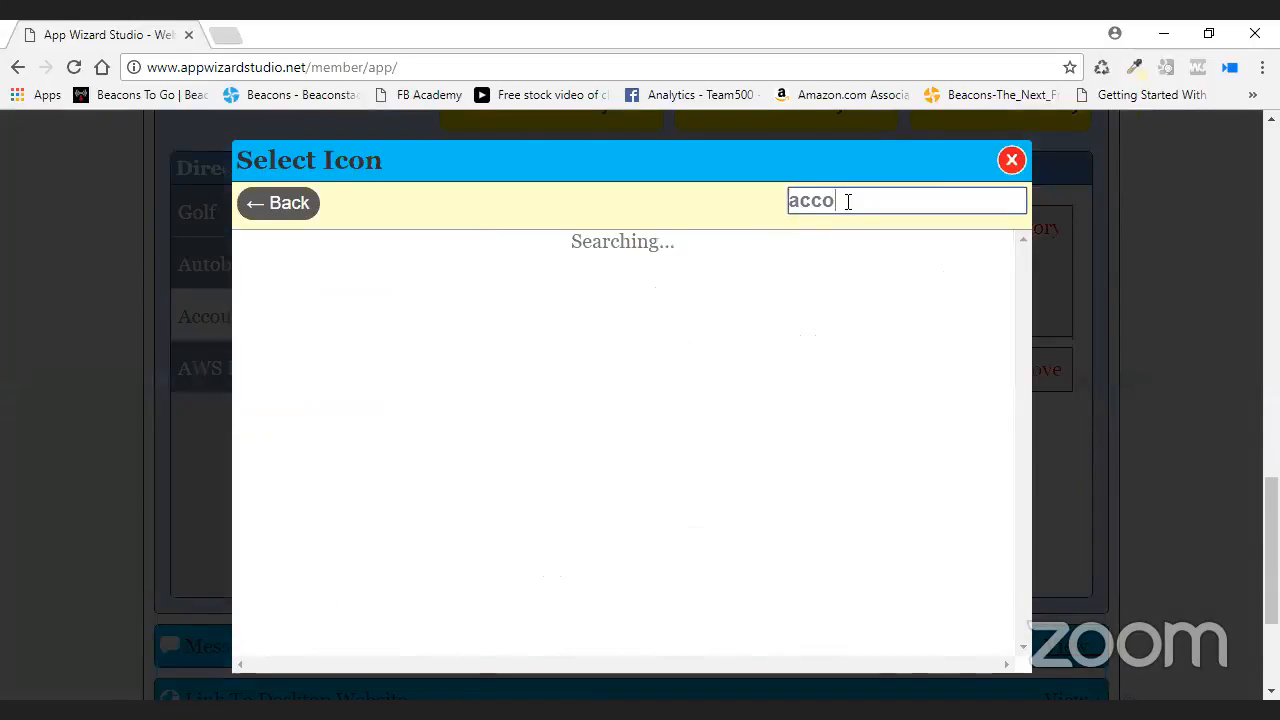
pyautogui.write('untant')
pyautogui.moveTo(896, 200); pyautogui.dragTo(867, 200)
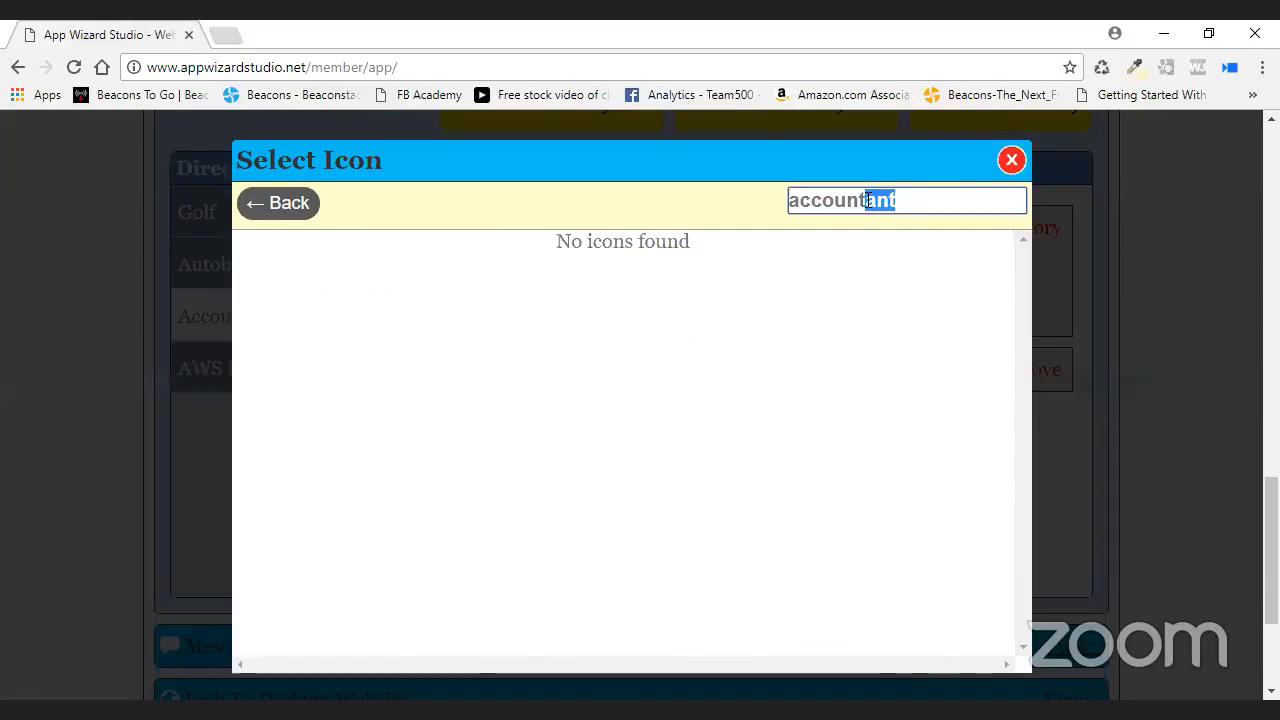
pyautogui.write('ing')
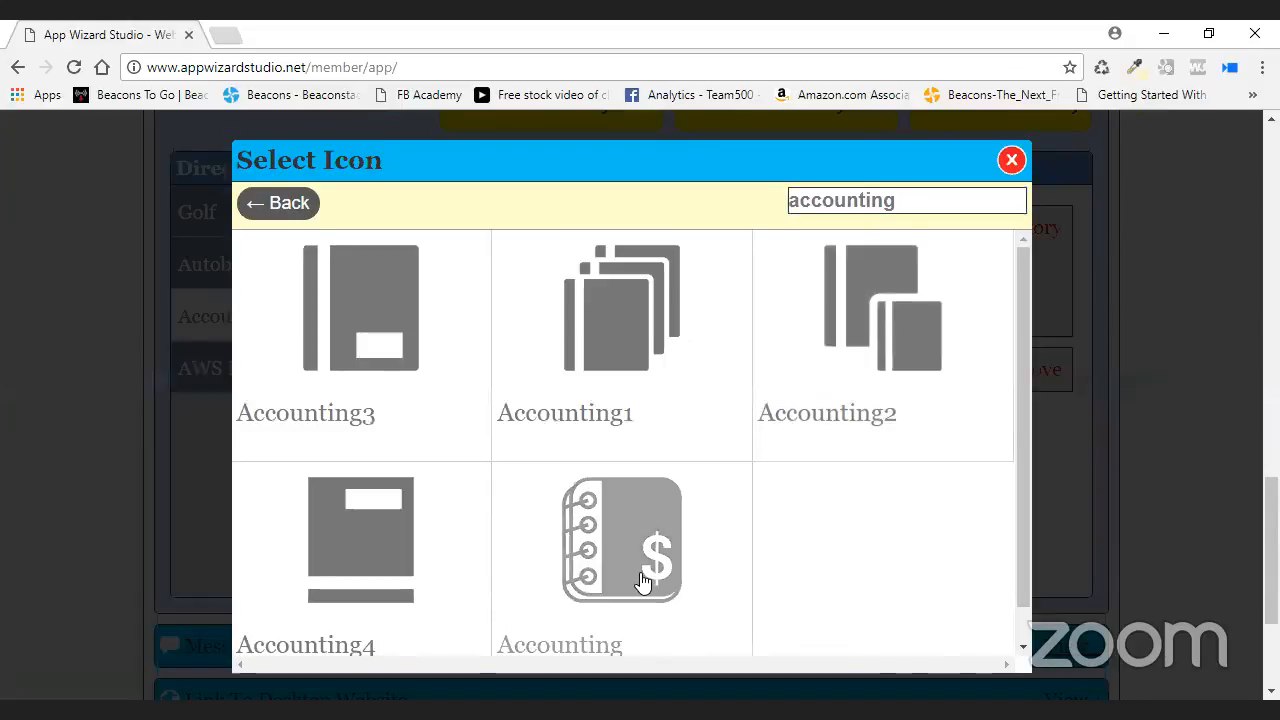
pyautogui.click(705, 592)
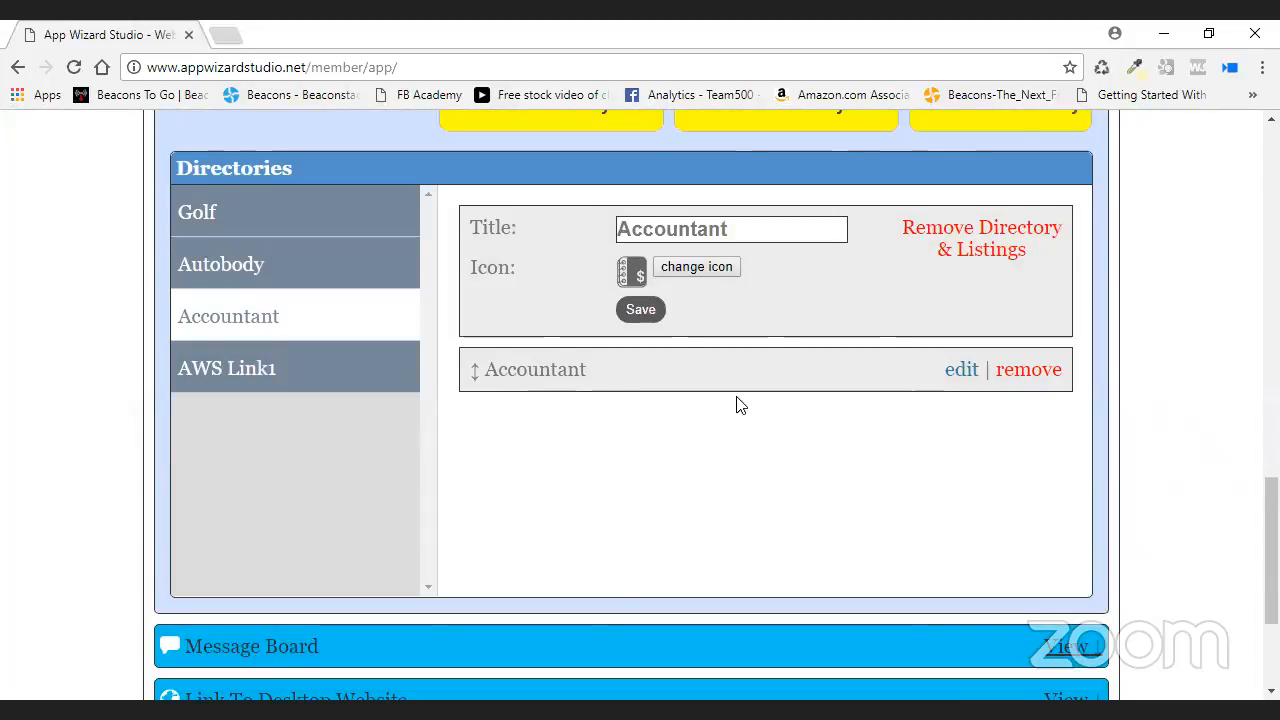
pyautogui.click(640, 309)
pyautogui.scroll(10, 523, 306)
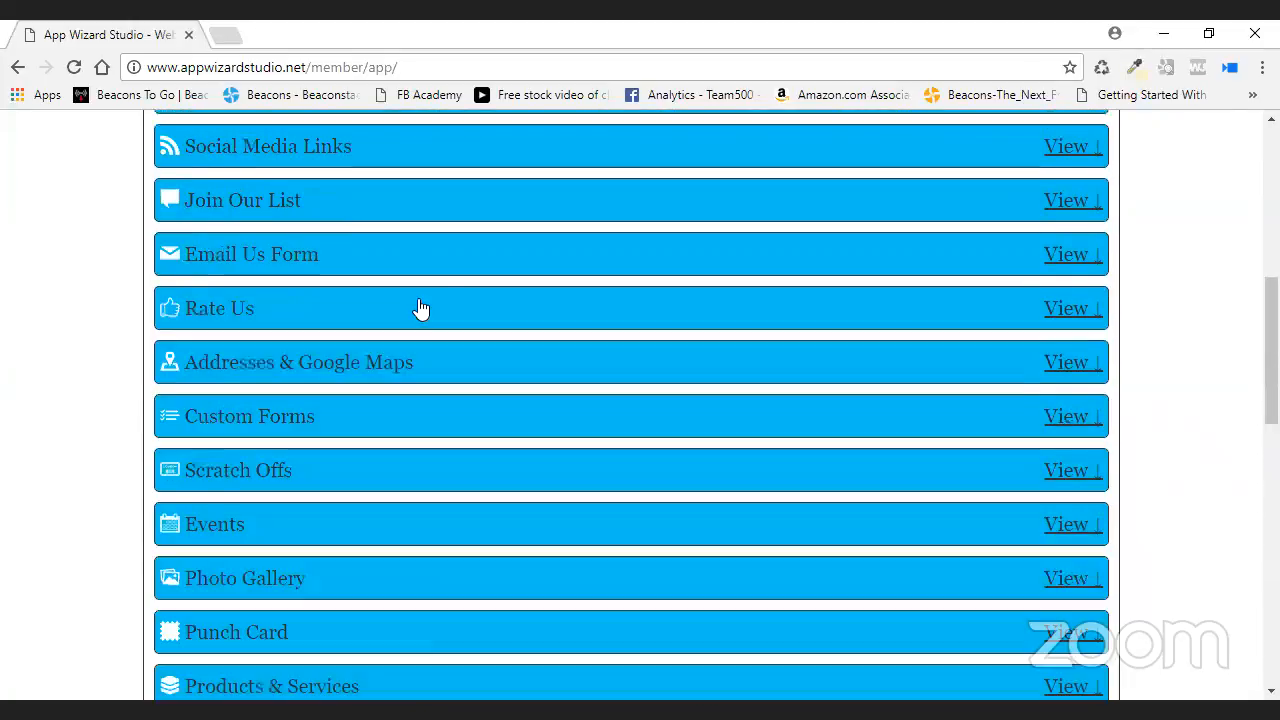
pyautogui.scroll(2, 408, 308)
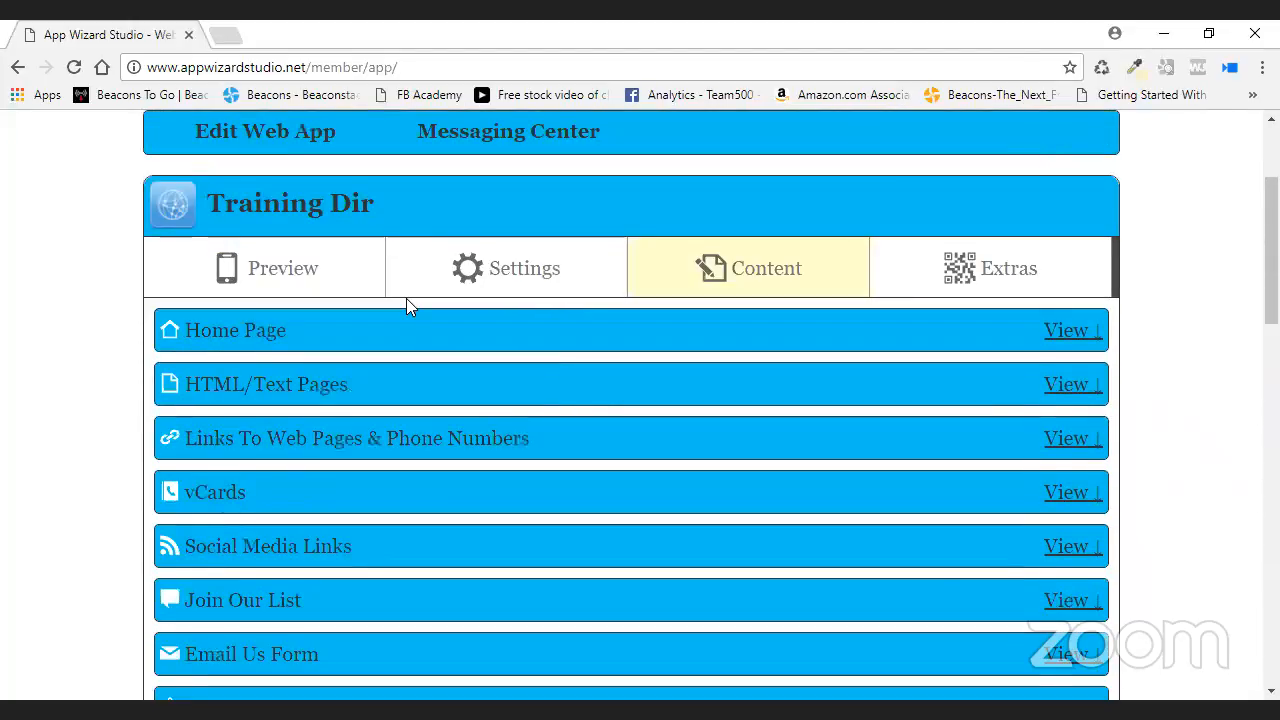
pyautogui.click(340, 292)
# - Reload the phone preview, check the Directory menu's new icons, then show the Settings list
pyautogui.click(634, 390)
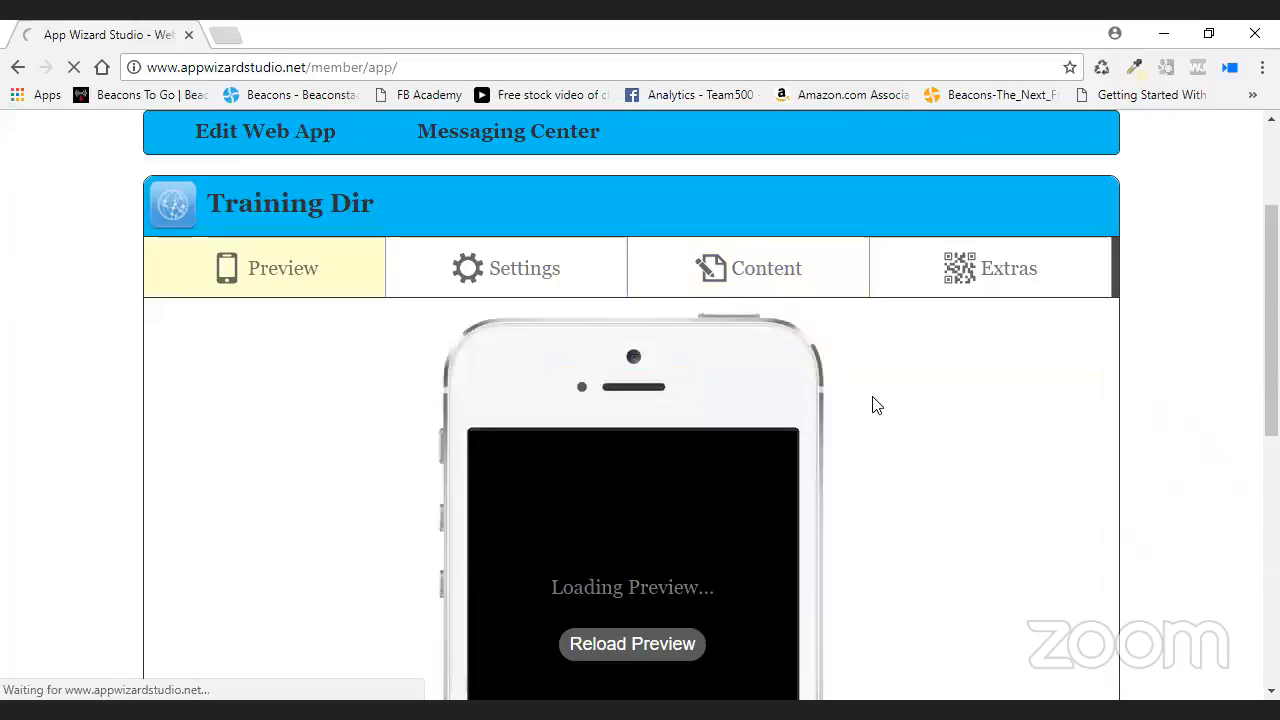
pyautogui.scroll(-3, 870, 405)
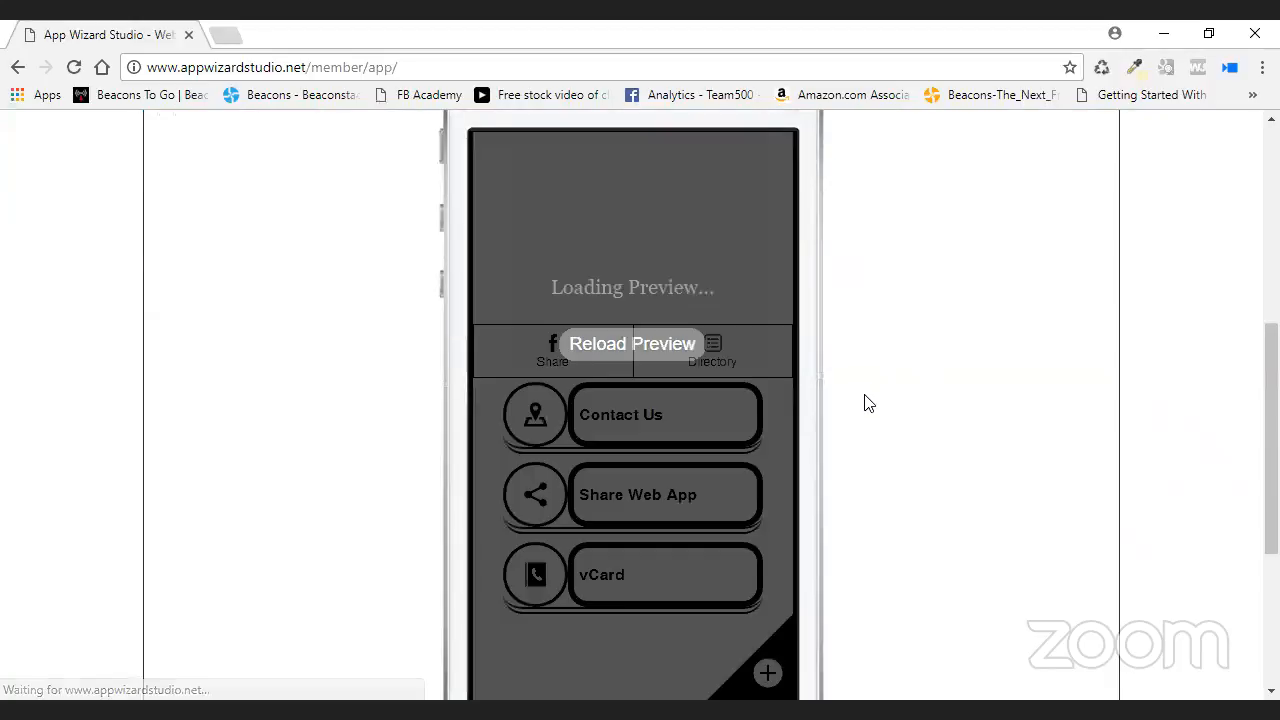
pyautogui.click(712, 358)
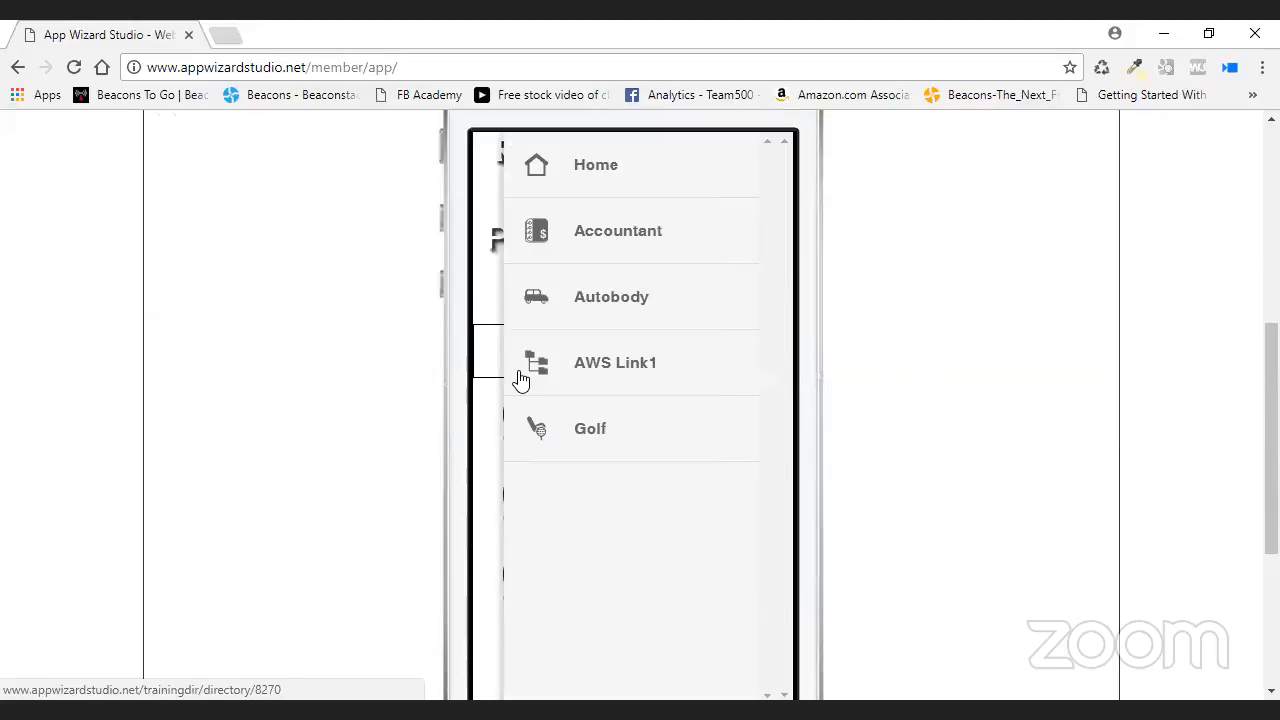
pyautogui.scroll(2, 894, 397)
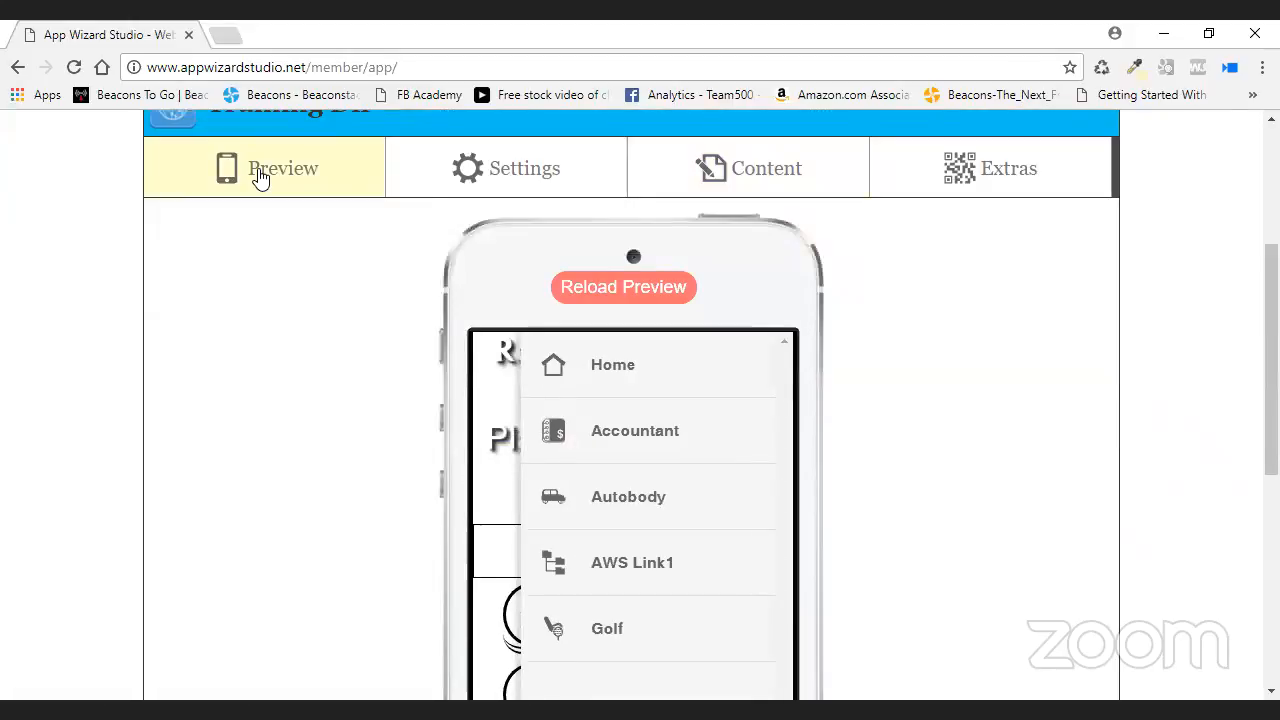
pyautogui.click(520, 185)
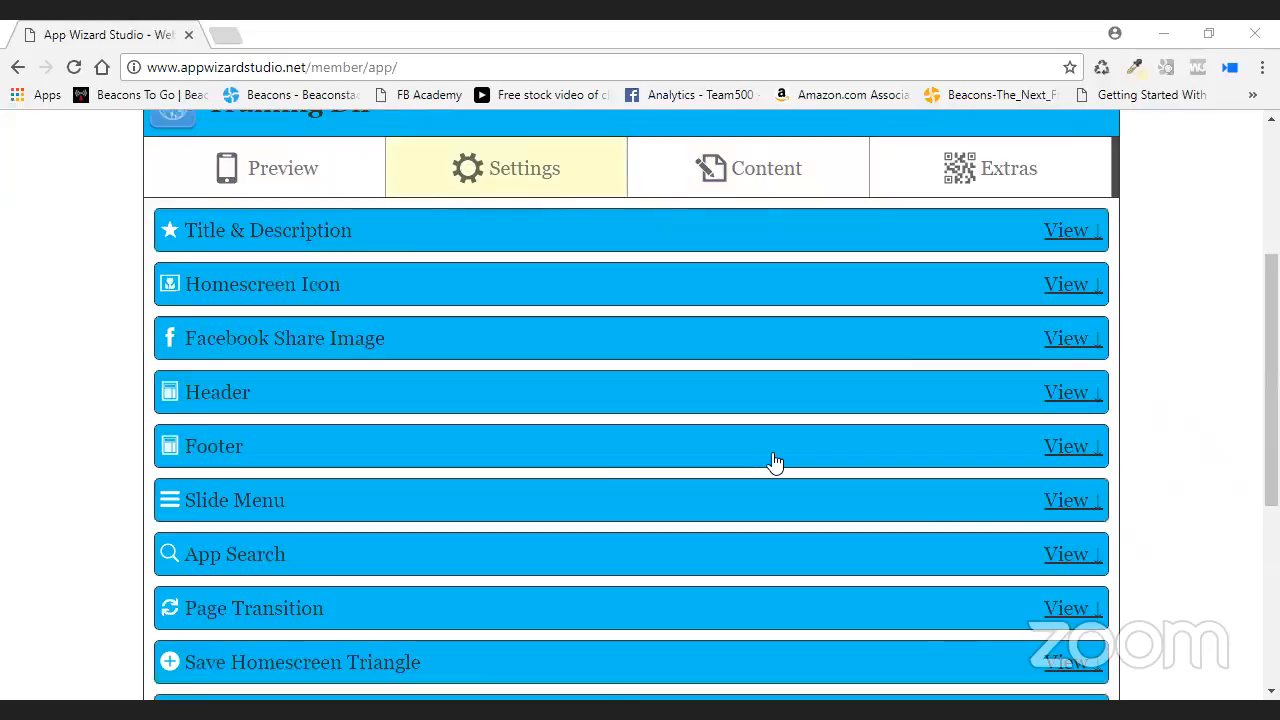
# - Expand the Footer bar settings to reveal button bar, tab bar and title bar options
pyautogui.click(357, 500)
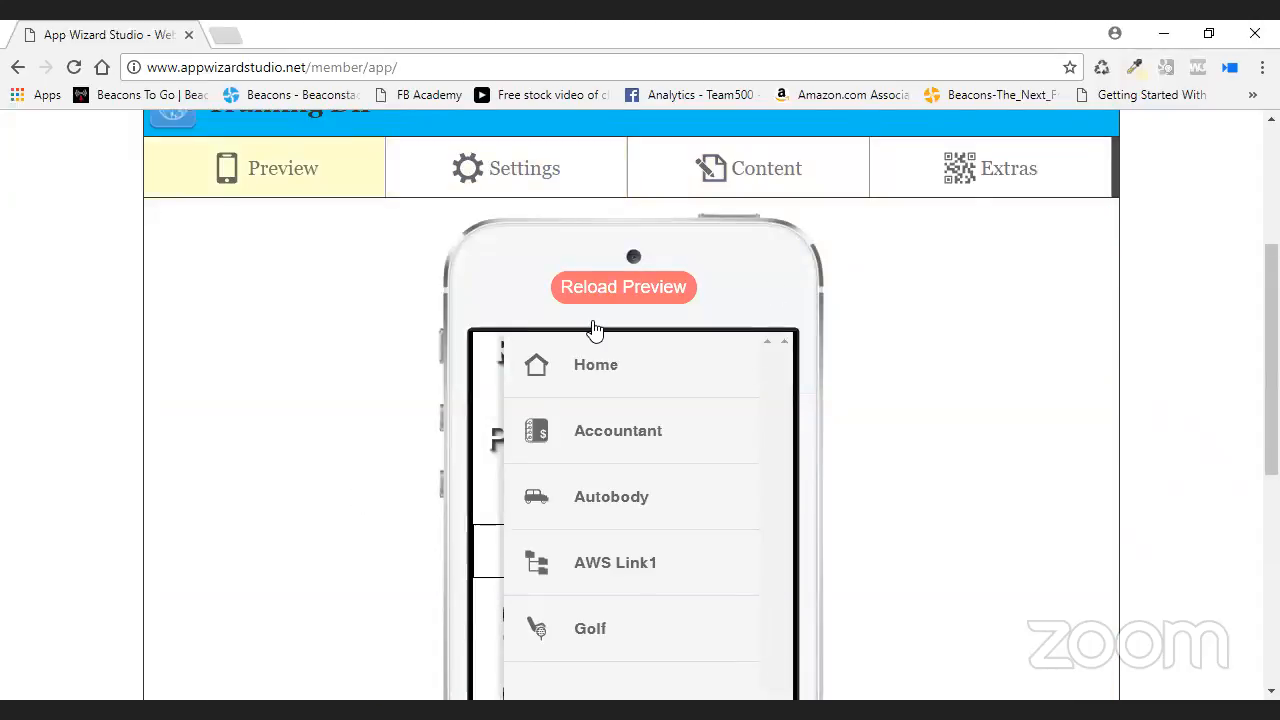
pyautogui.click(515, 172)
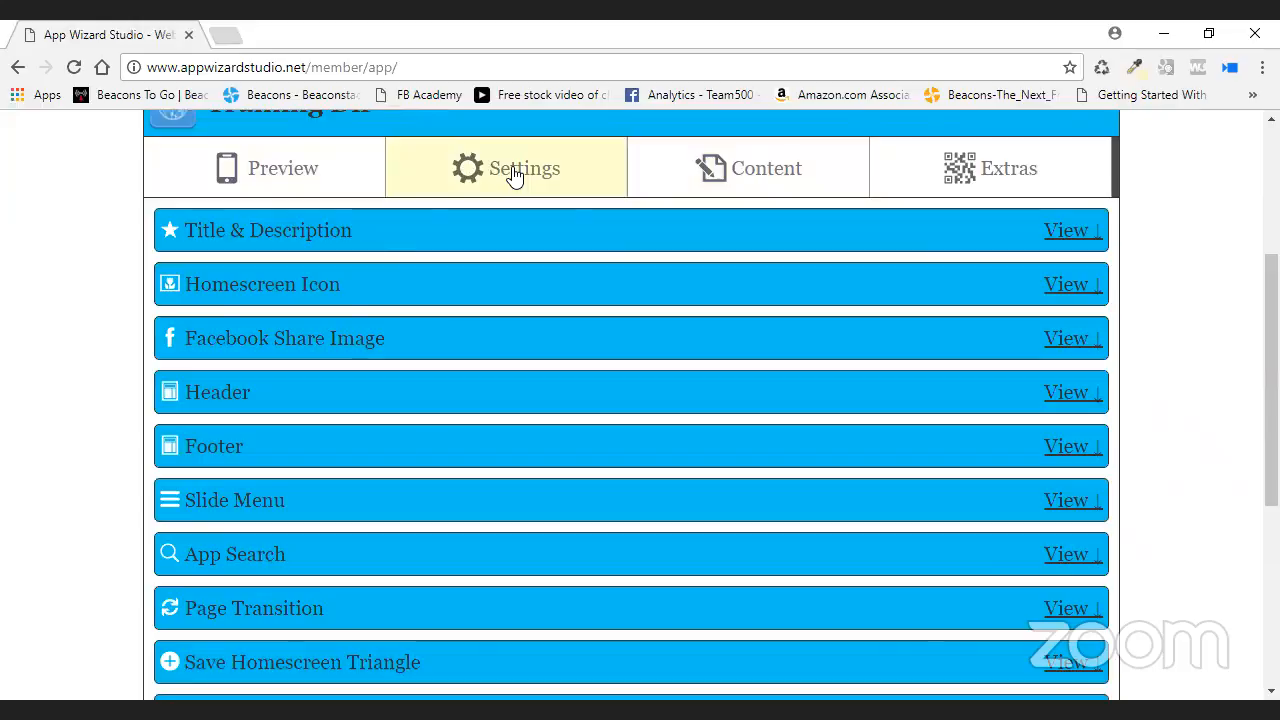
pyautogui.click(430, 446)
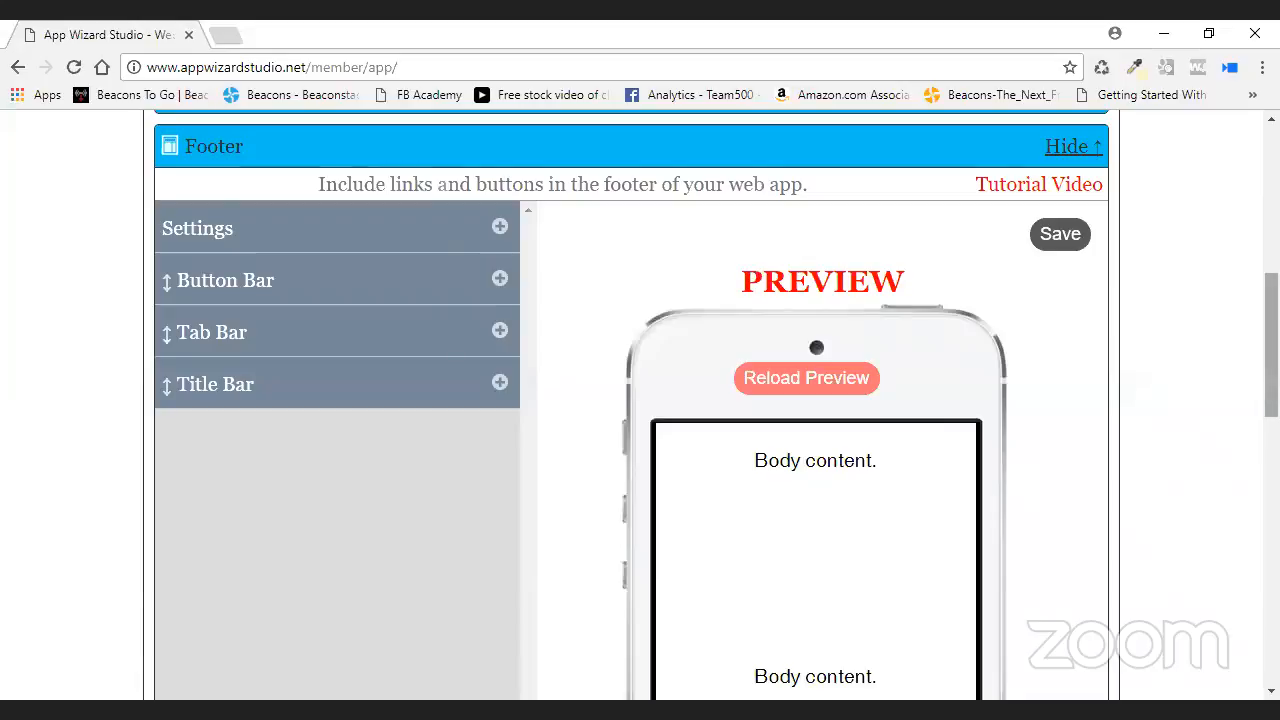
pyautogui.moveTo(1271, 345); pyautogui.dragTo(1271, 197)
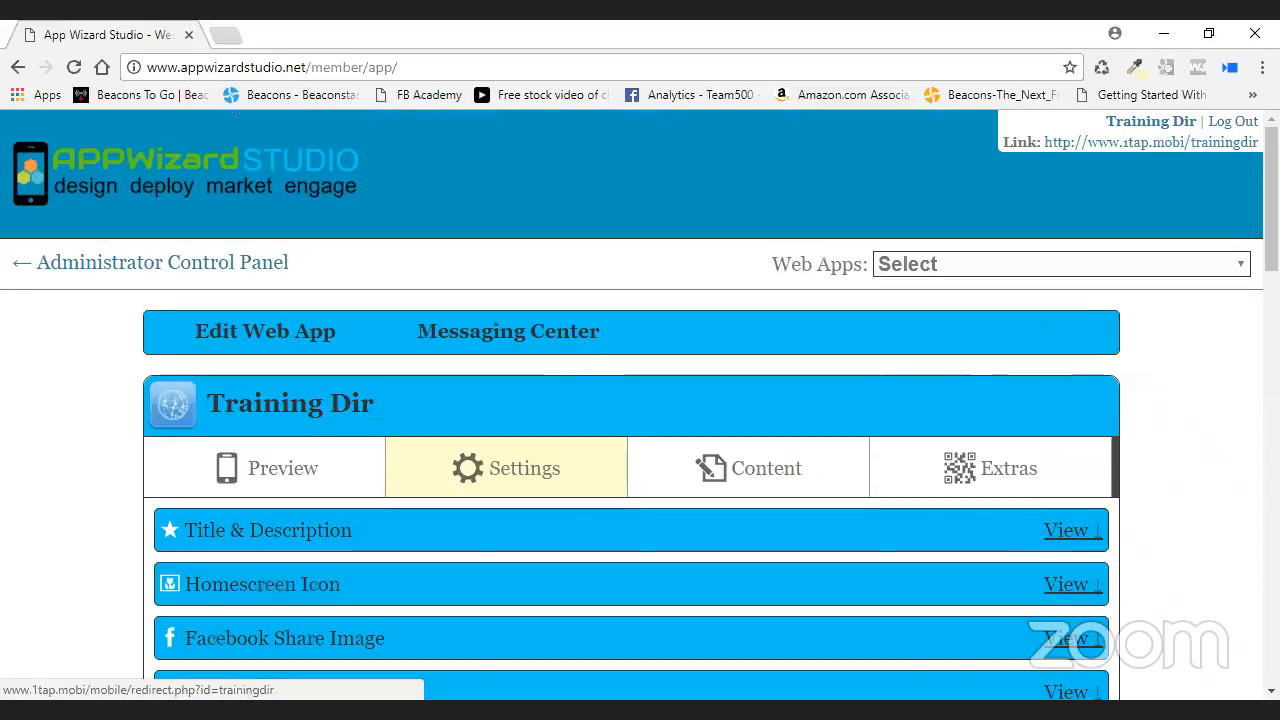
# - Return to the phone preview's menu listing Home, Accountant, Autobody, AWS Link1 and Golf
pyautogui.click(232, 481)
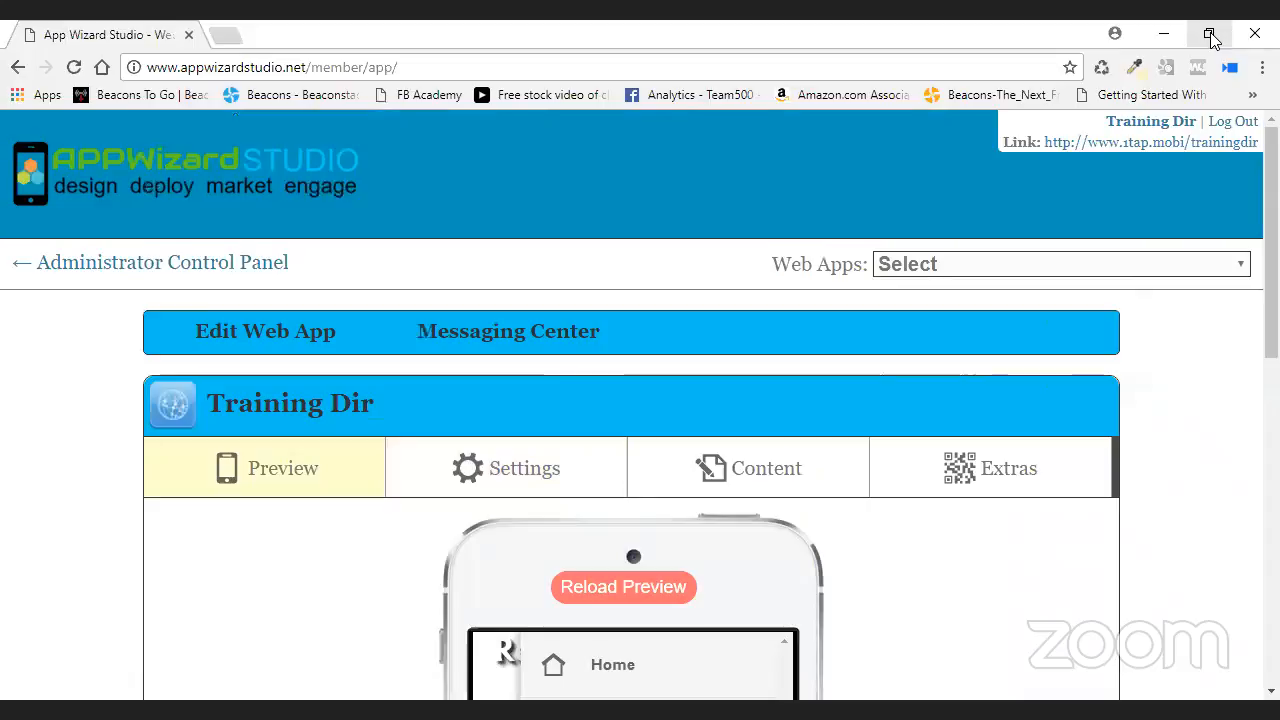
pyautogui.scroll(-3, 910, 505)
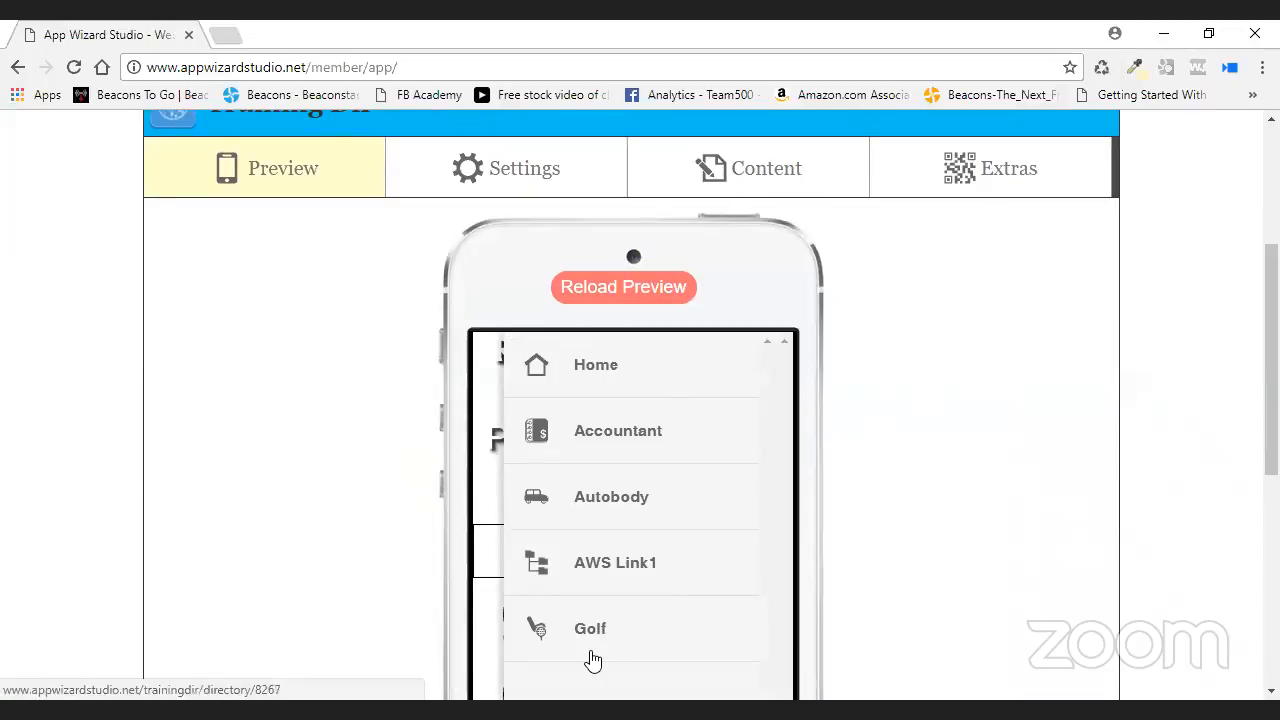
pyautogui.click(621, 632)
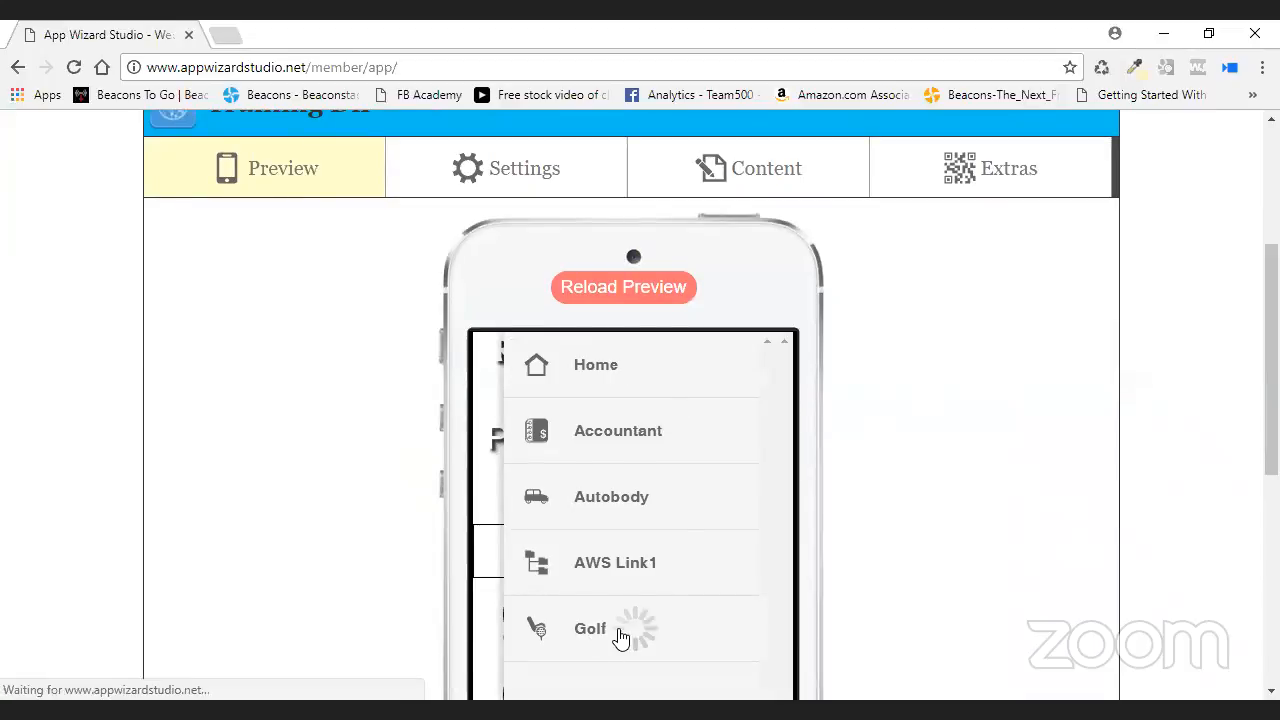
pyautogui.click(631, 623)
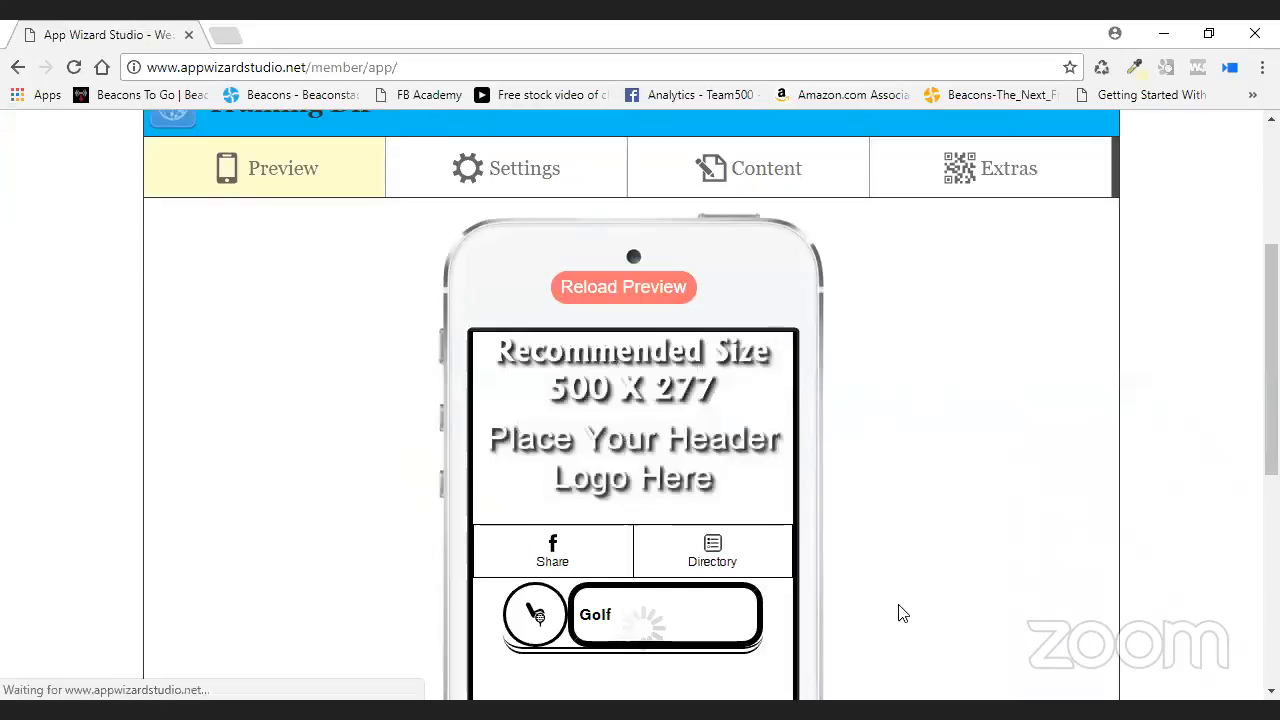
pyautogui.scroll(-2, 898, 613)
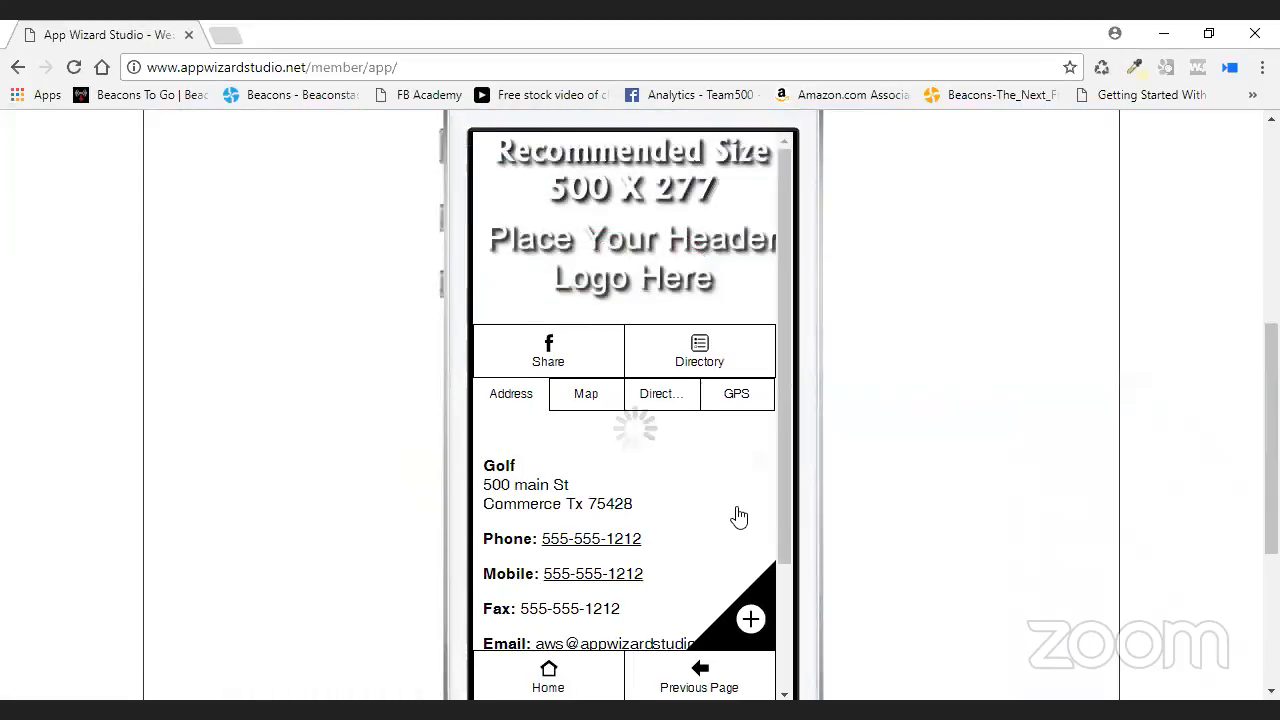
pyautogui.click(594, 398)
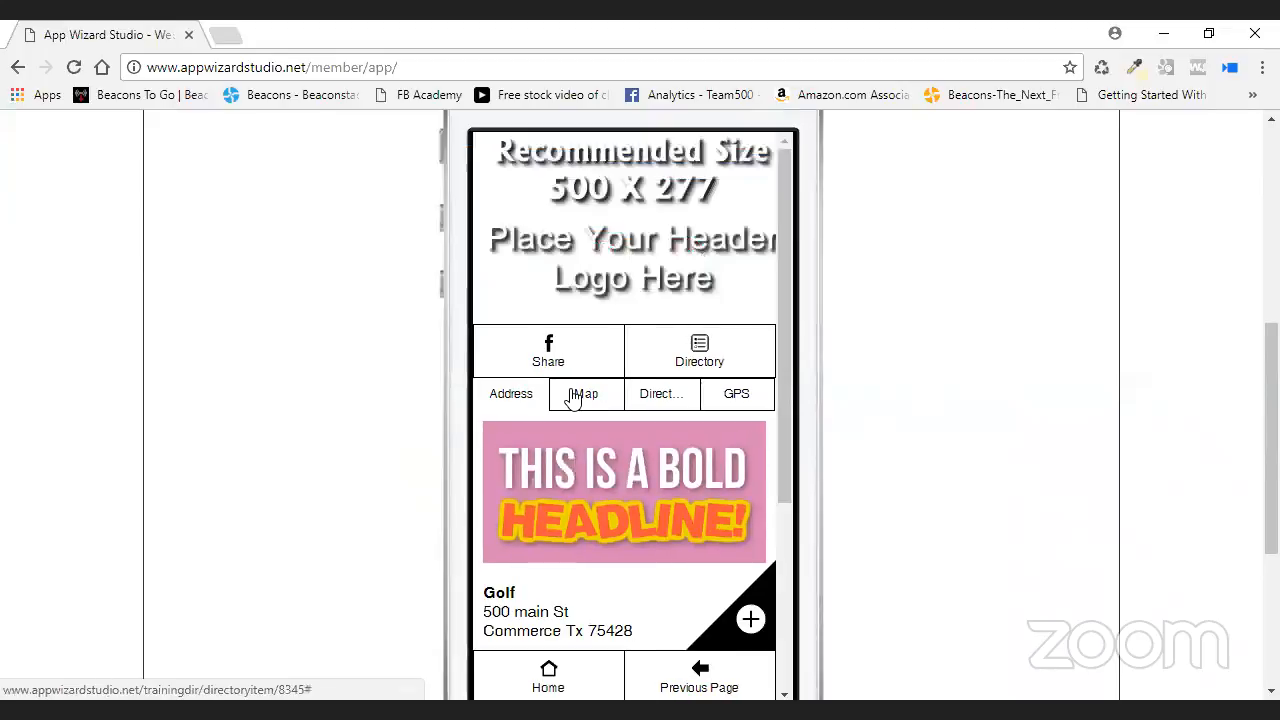
pyautogui.click(573, 398)
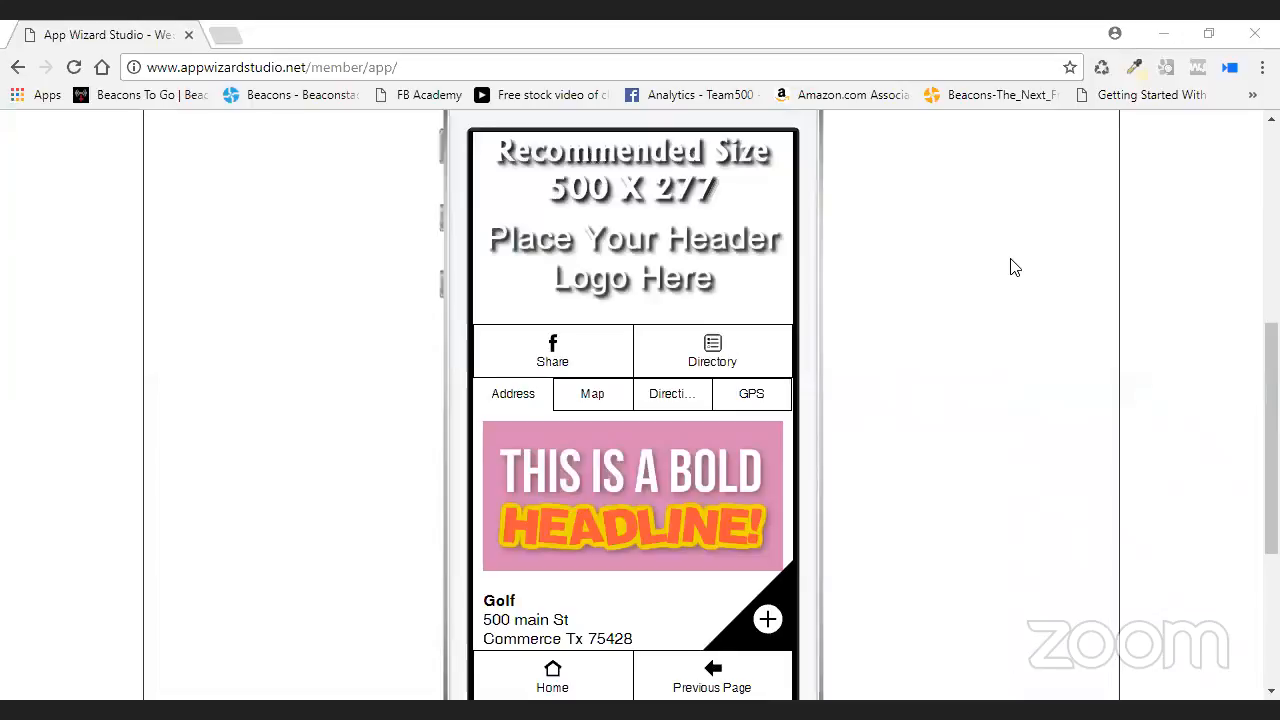
# - Scroll the preview back up and switch the Golf entry to its Map tab
pyautogui.scroll(-1, 966, 297)
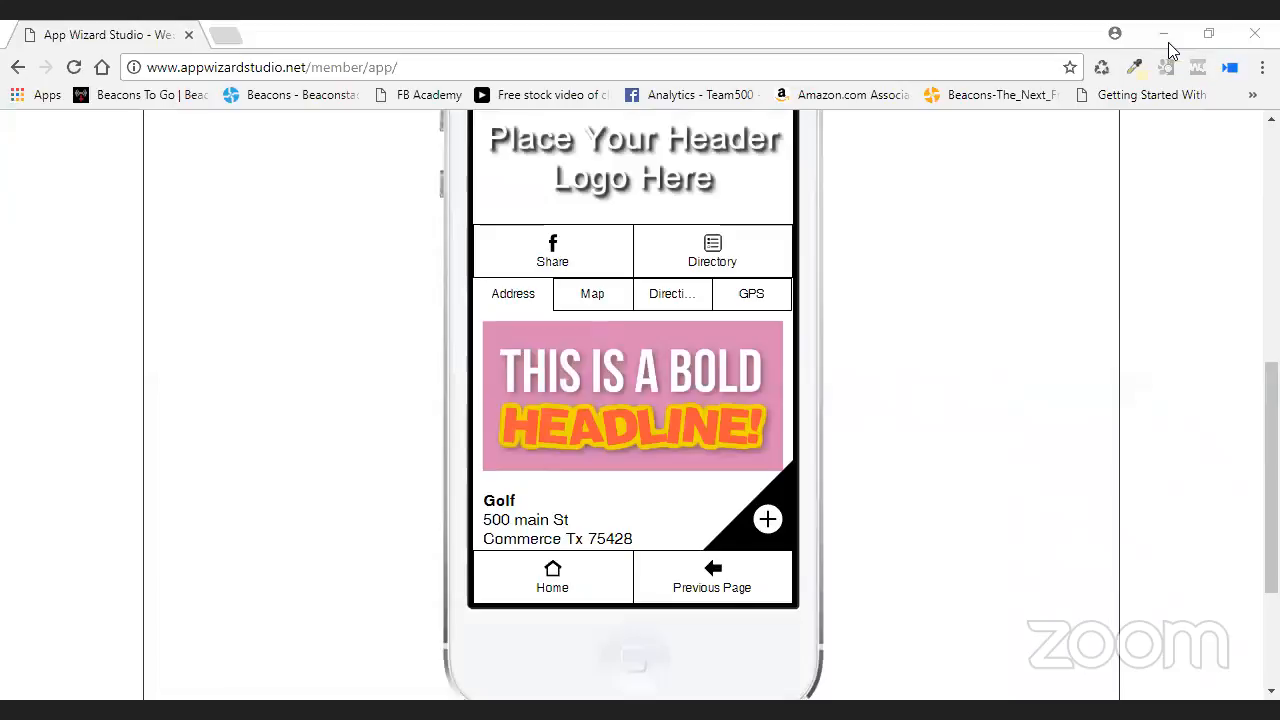
pyautogui.moveTo(1271, 470); pyautogui.dragTo(1271, 395)
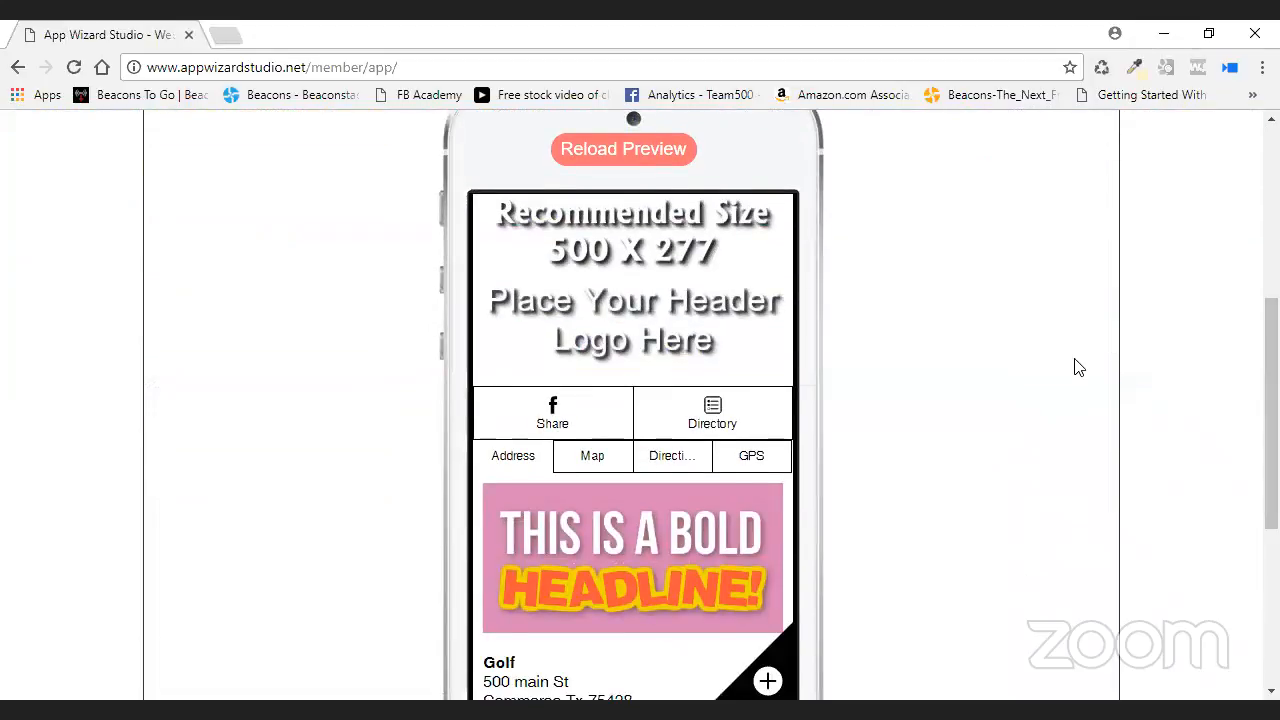
pyautogui.scroll(-2, 940, 363)
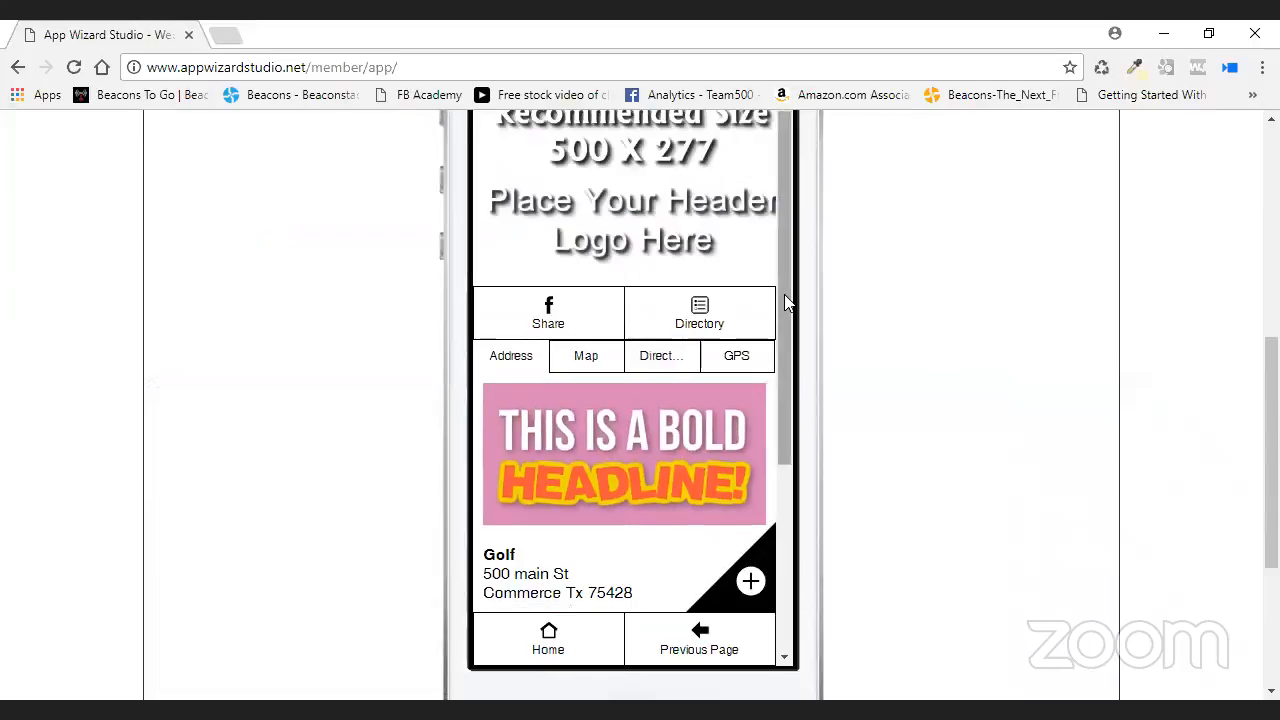
pyautogui.scroll(-3, 794, 503)
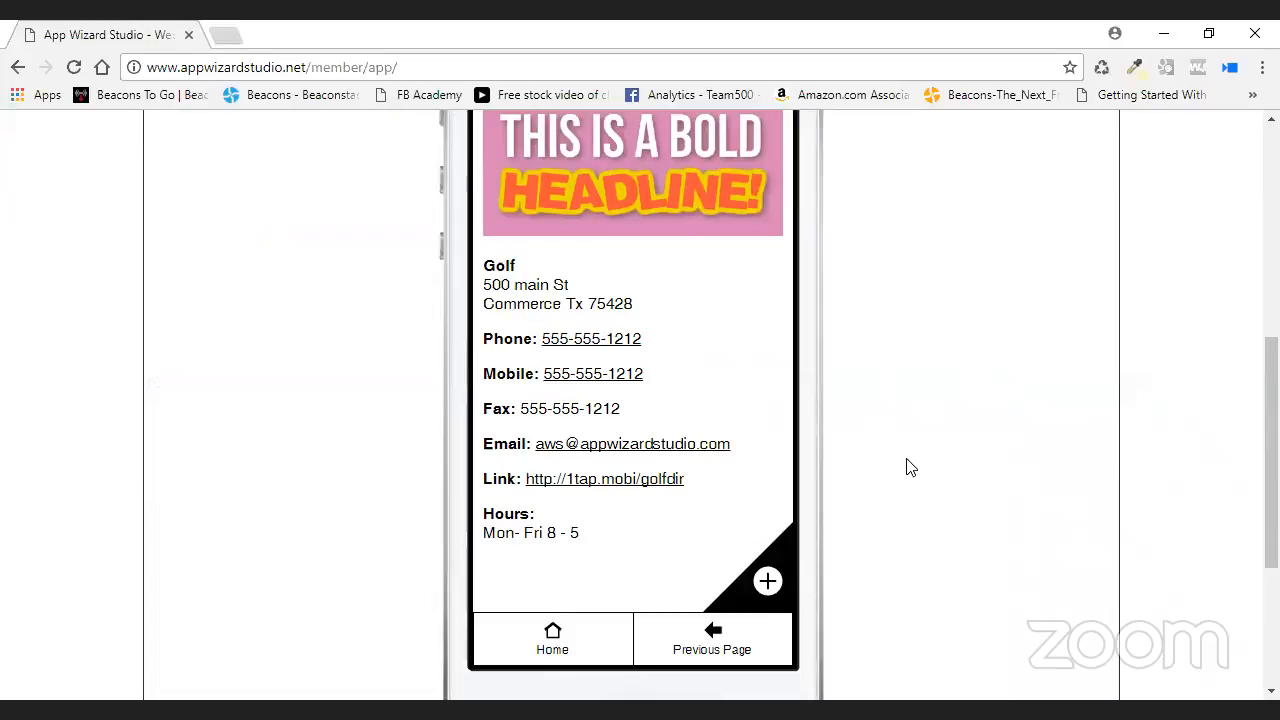
pyautogui.scroll(1, 910, 467)
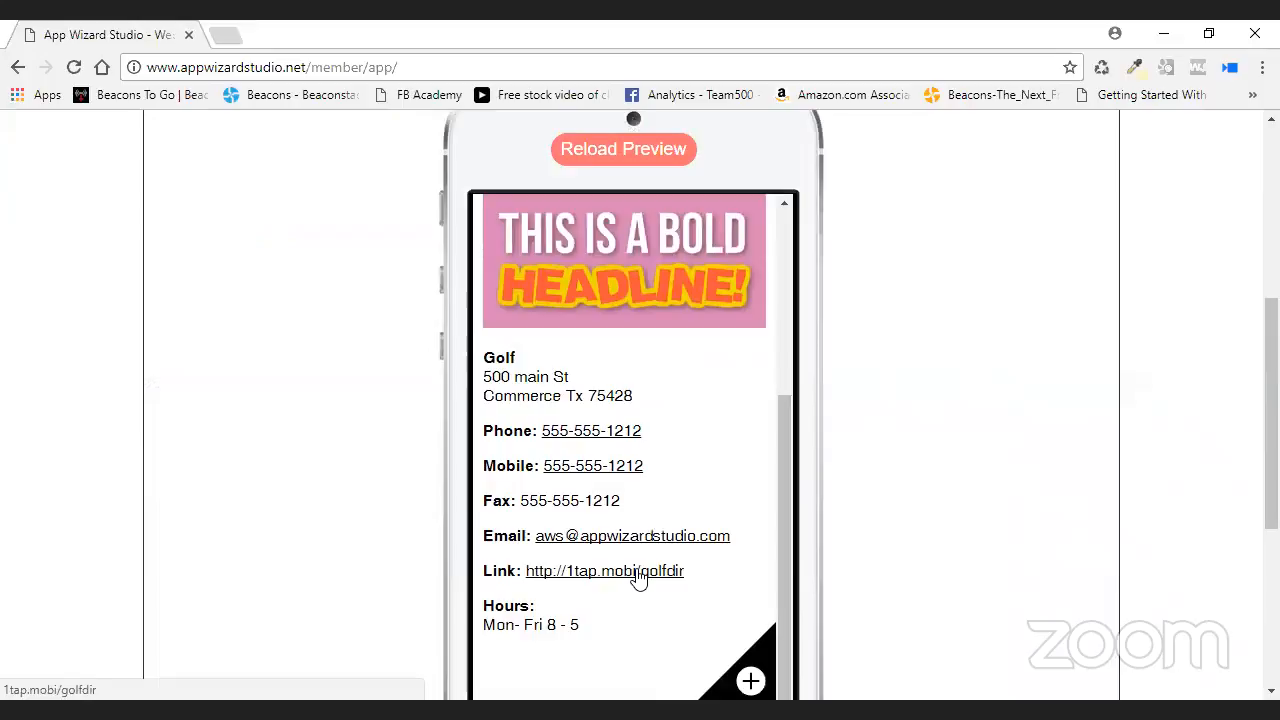
pyautogui.scroll(1, 729, 489)
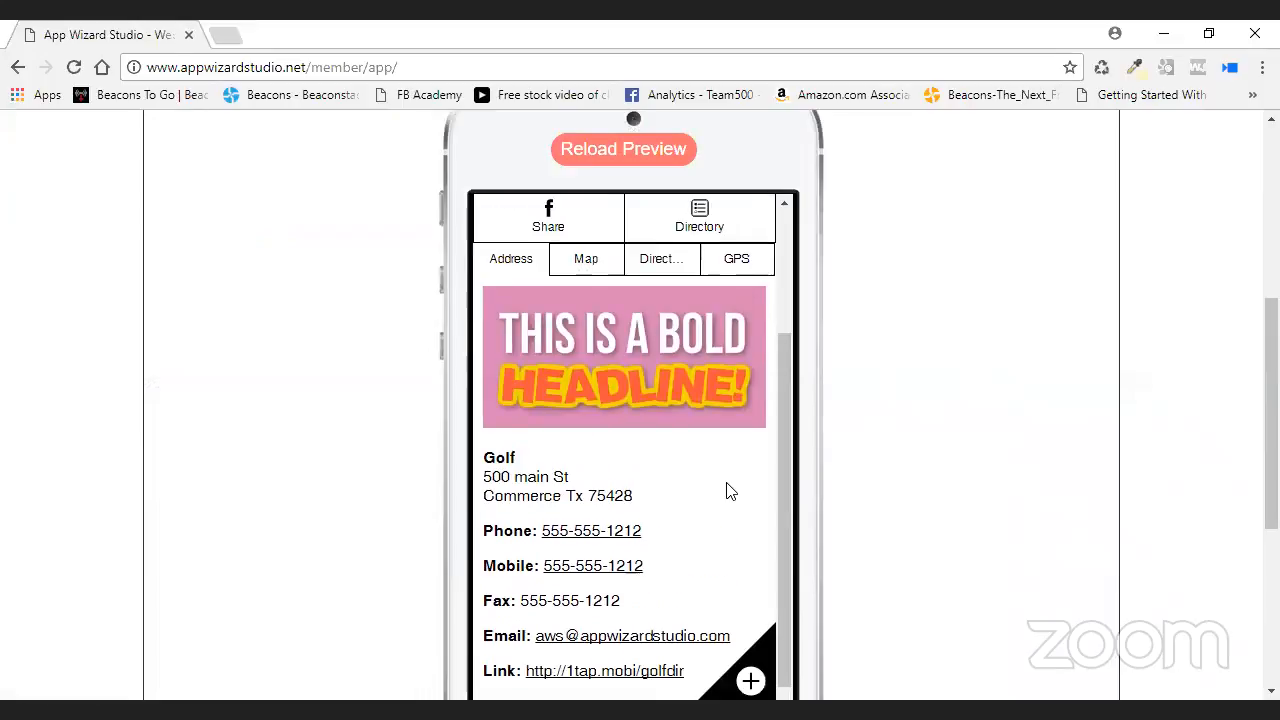
pyautogui.click(586, 262)
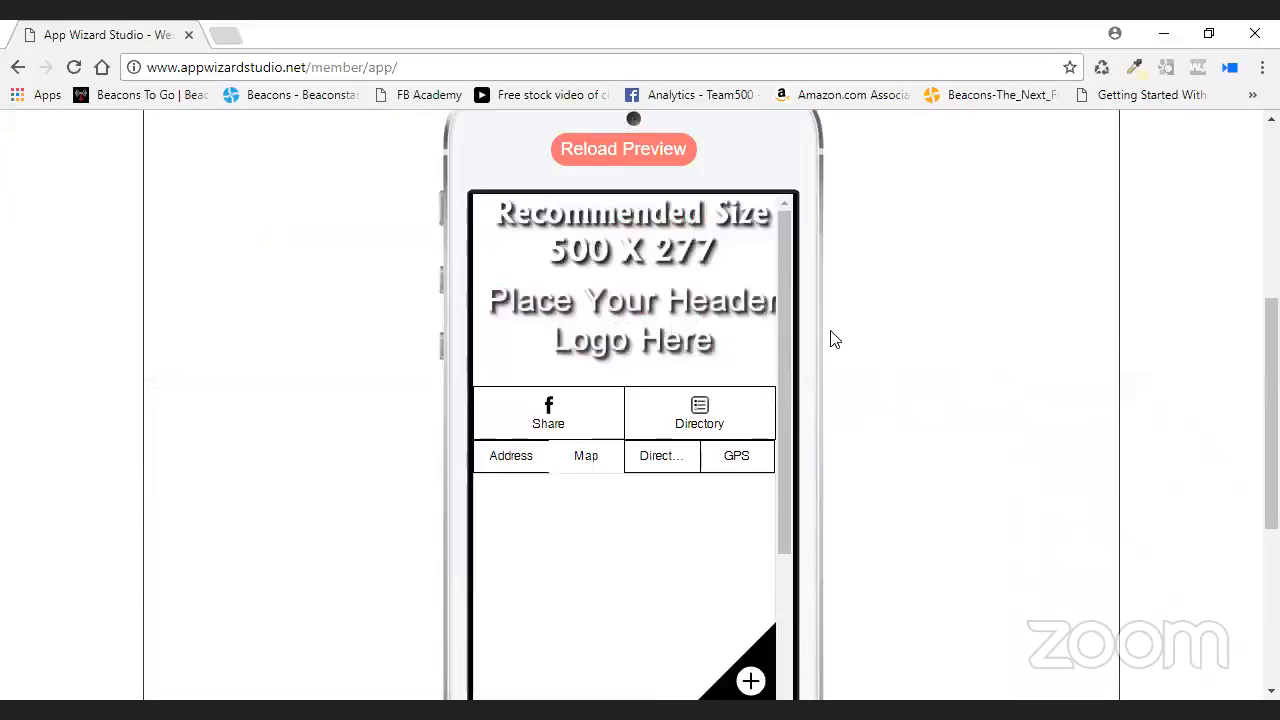
# - Switch the Golf map around Commerce from satellite imagery to street map view
pyautogui.scroll(-2, 800, 300)
pyautogui.scroll(-1, 786, 330)
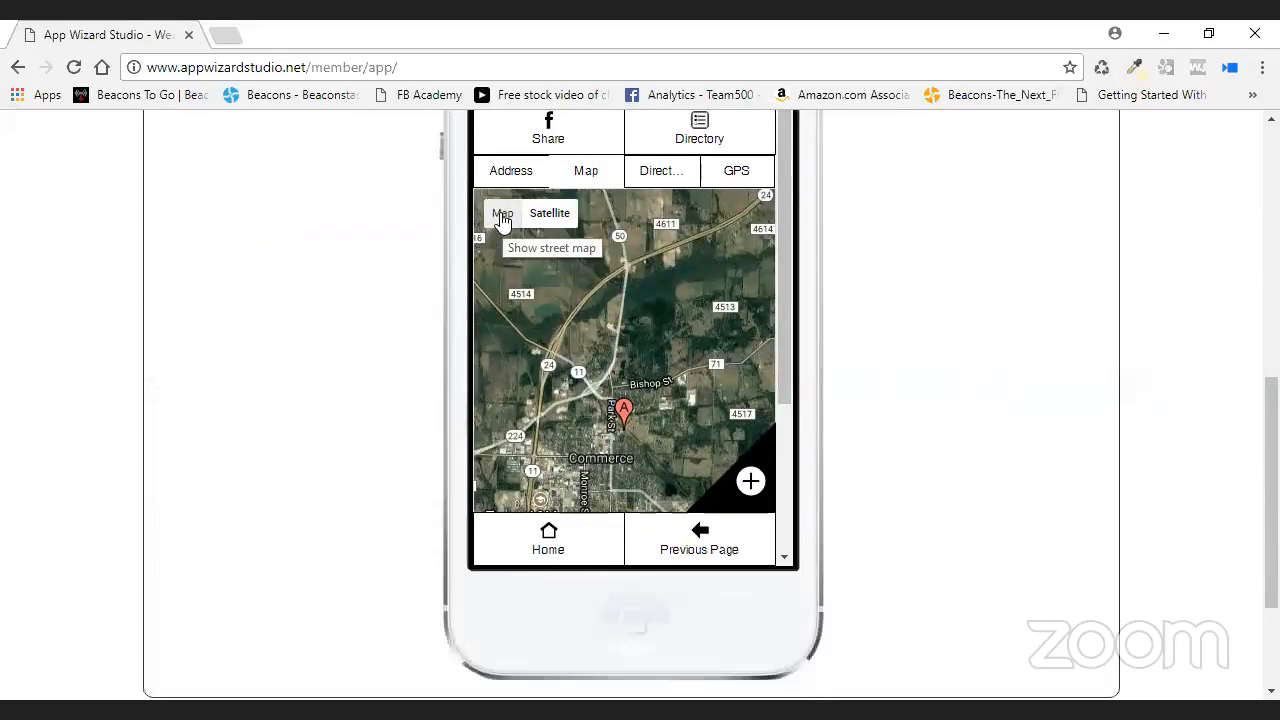
pyautogui.click(502, 216)
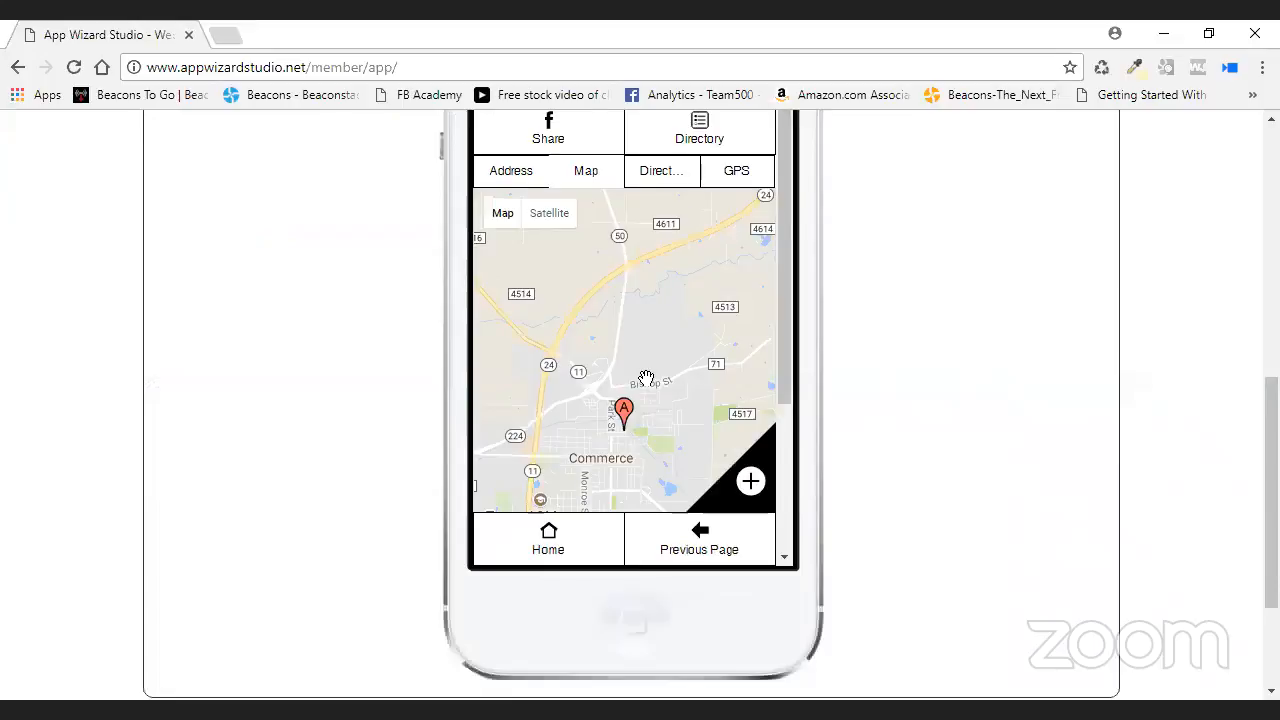
pyautogui.moveTo(505, 218)
pyautogui.moveTo(786, 372)
pyautogui.mouseDown()
pyautogui.moveTo(788, 452)
pyautogui.moveTo(786, 380)
pyautogui.mouseUp()
# - Scroll the preview back to the top and open the directory menu
pyautogui.scroll(-2, 789, 446)
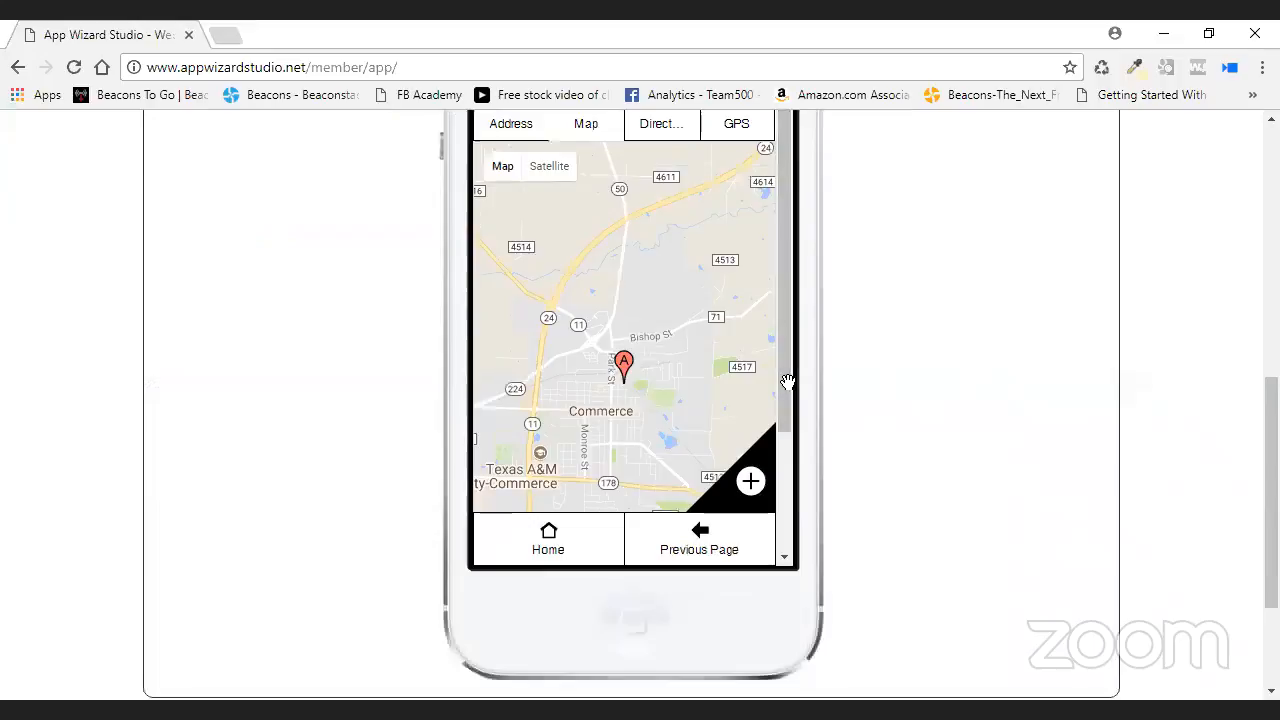
pyautogui.scroll(3, 791, 251)
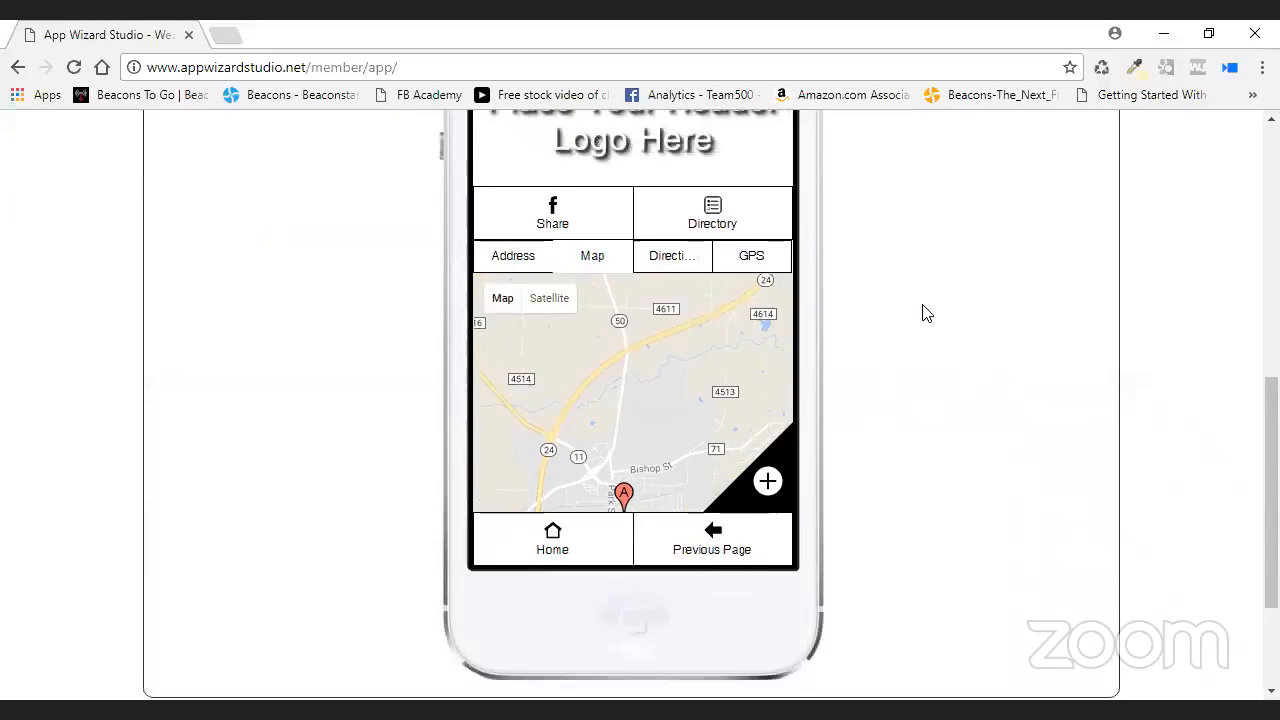
pyautogui.scroll(1, 925, 314)
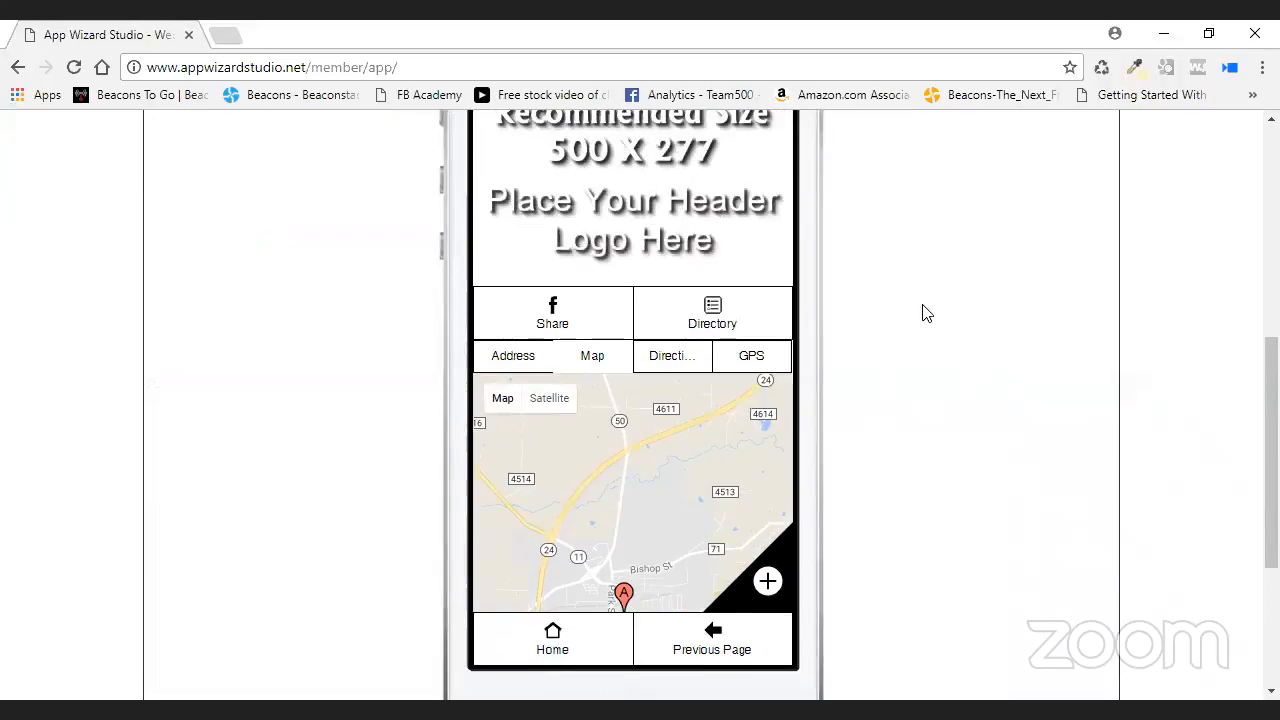
pyautogui.click(705, 320)
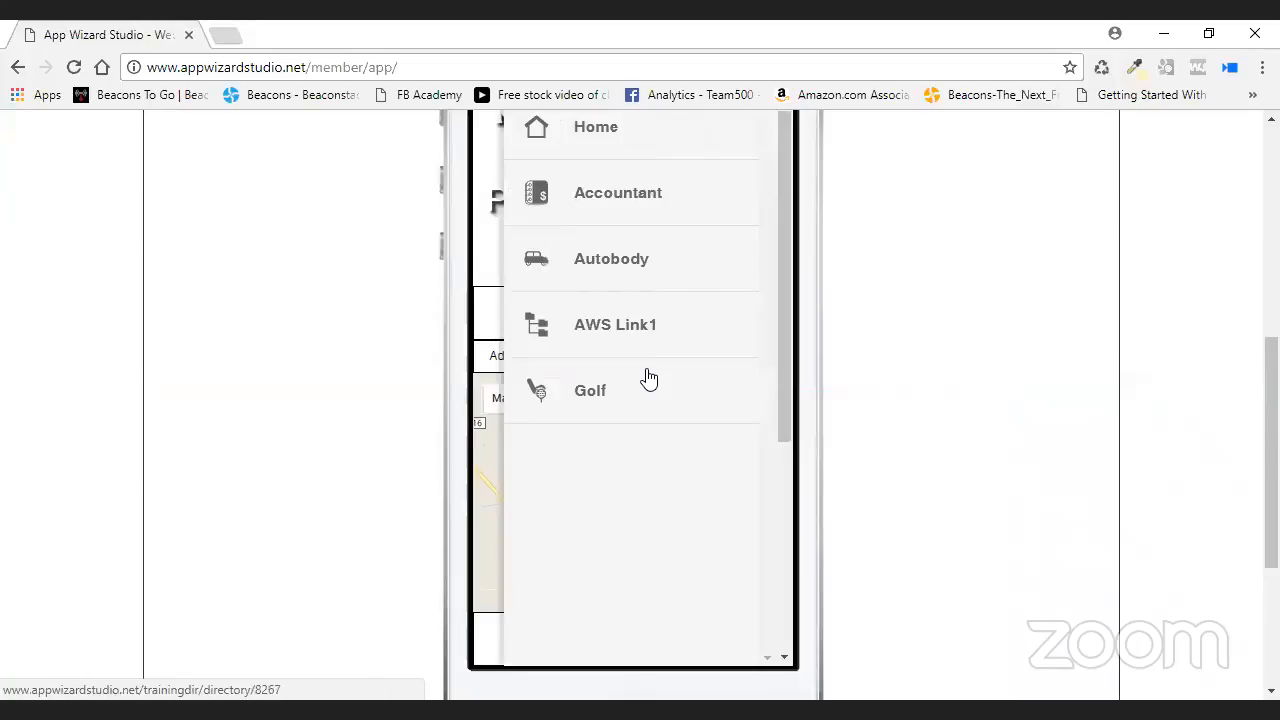
# - Open the Golf category from the directory menu, then bring up the Directory link's options
pyautogui.click(590, 395)
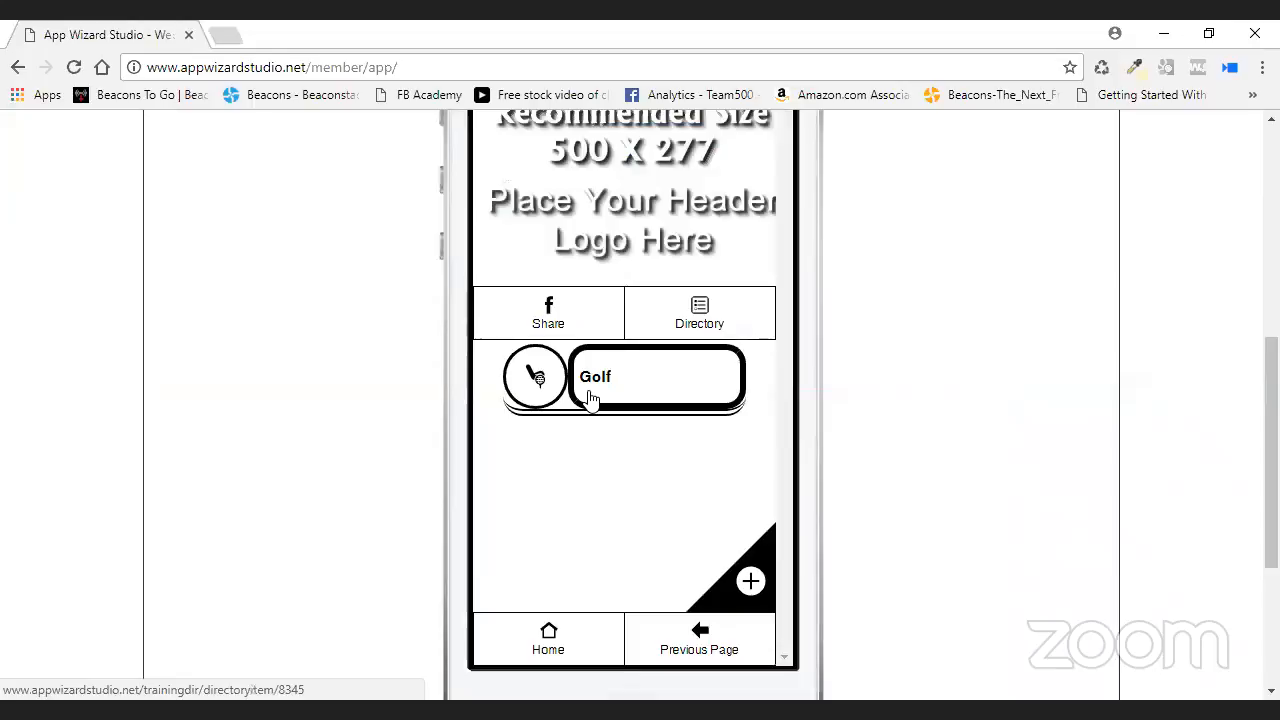
pyautogui.rightClick(703, 310)
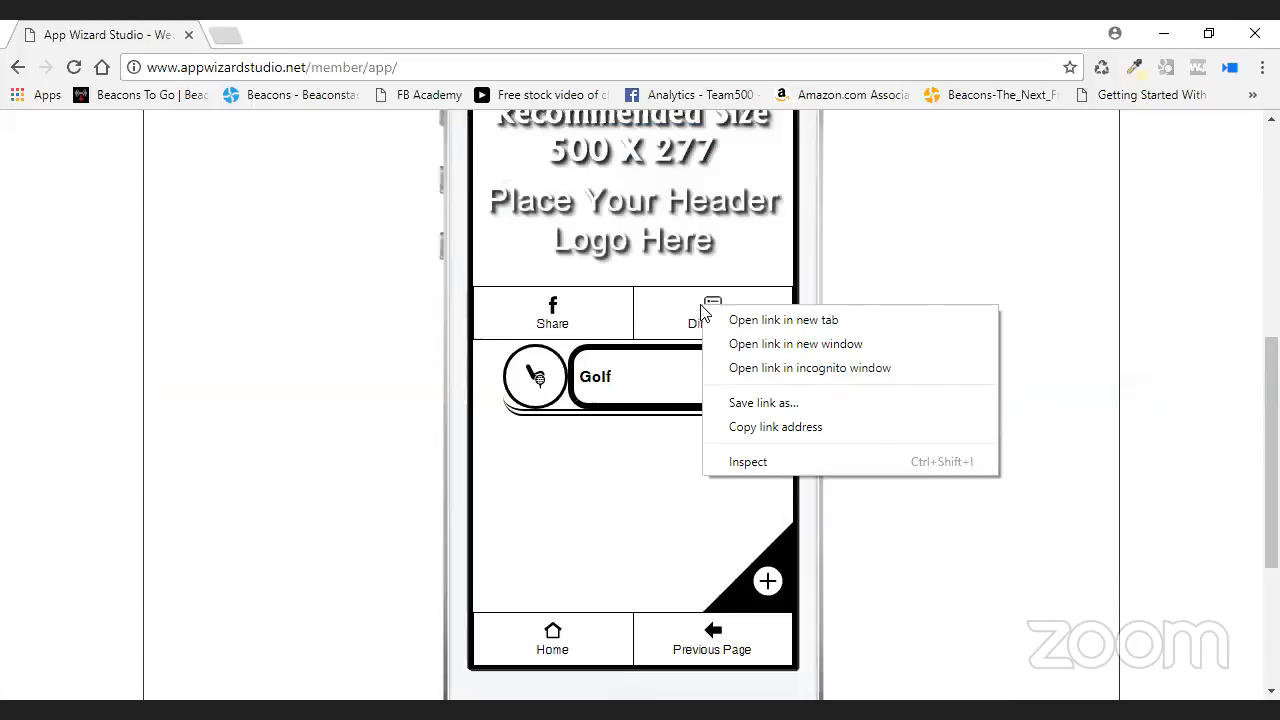
# - Copy the Directory link, load the Training Dir web app in a new tab, then return
pyautogui.click(902, 433)
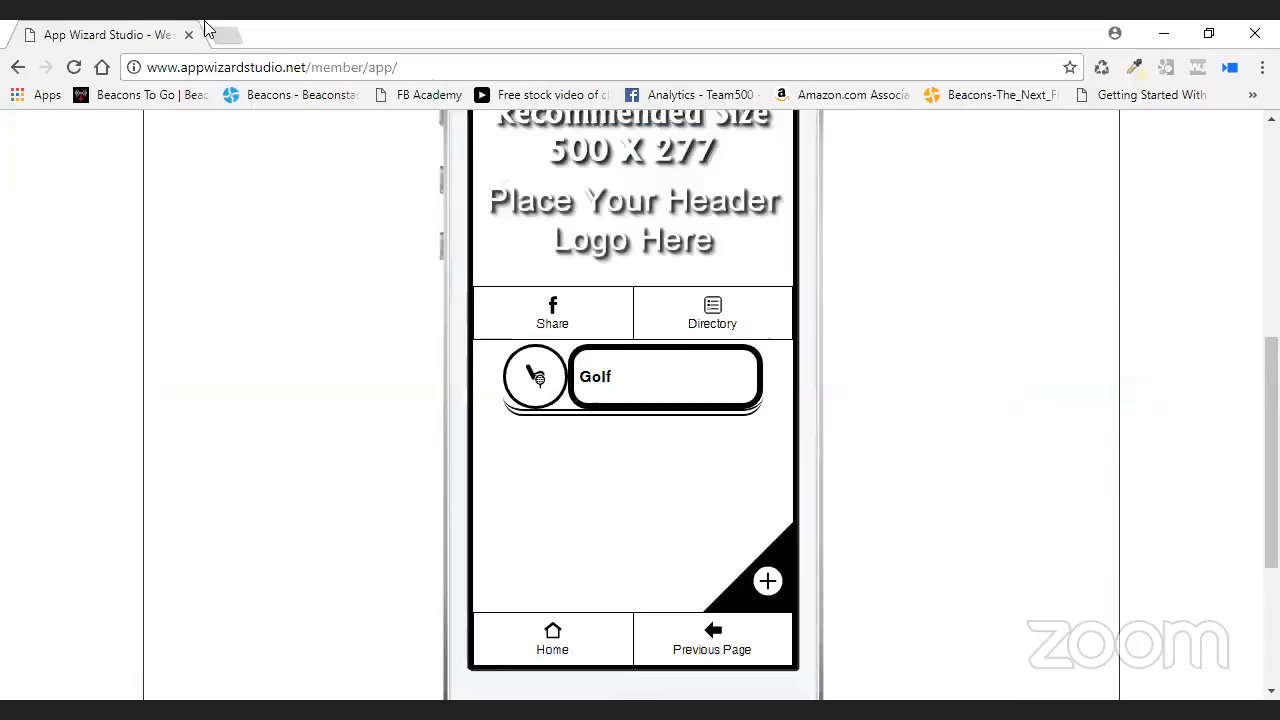
pyautogui.click(228, 36)
pyautogui.rightClick(251, 65)
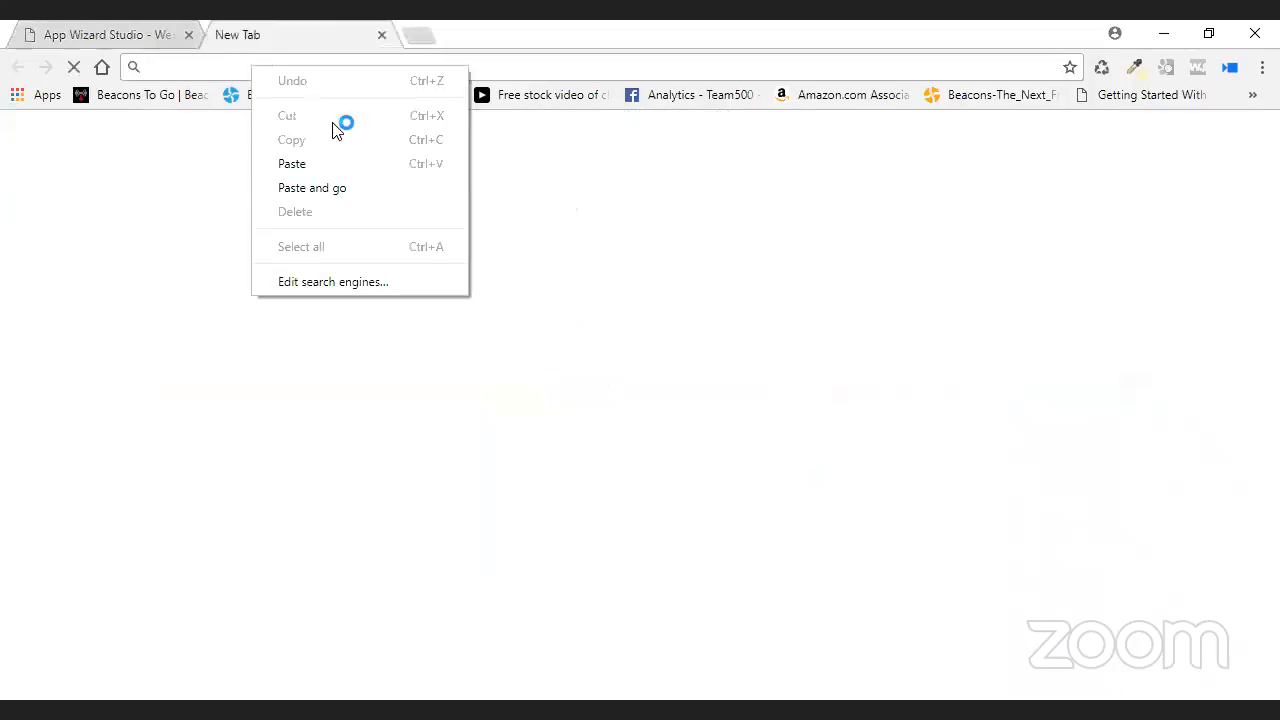
pyautogui.click(343, 189)
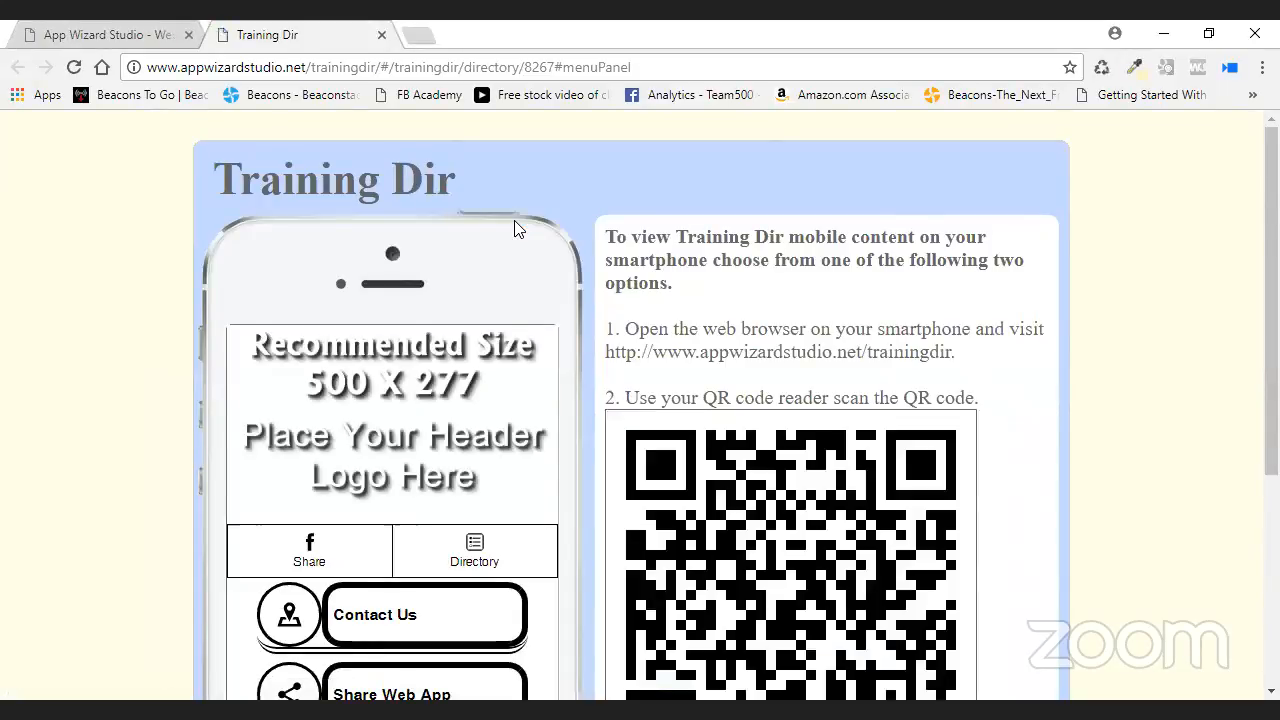
pyautogui.scroll(-1, 515, 228)
pyautogui.scroll(1, 515, 228)
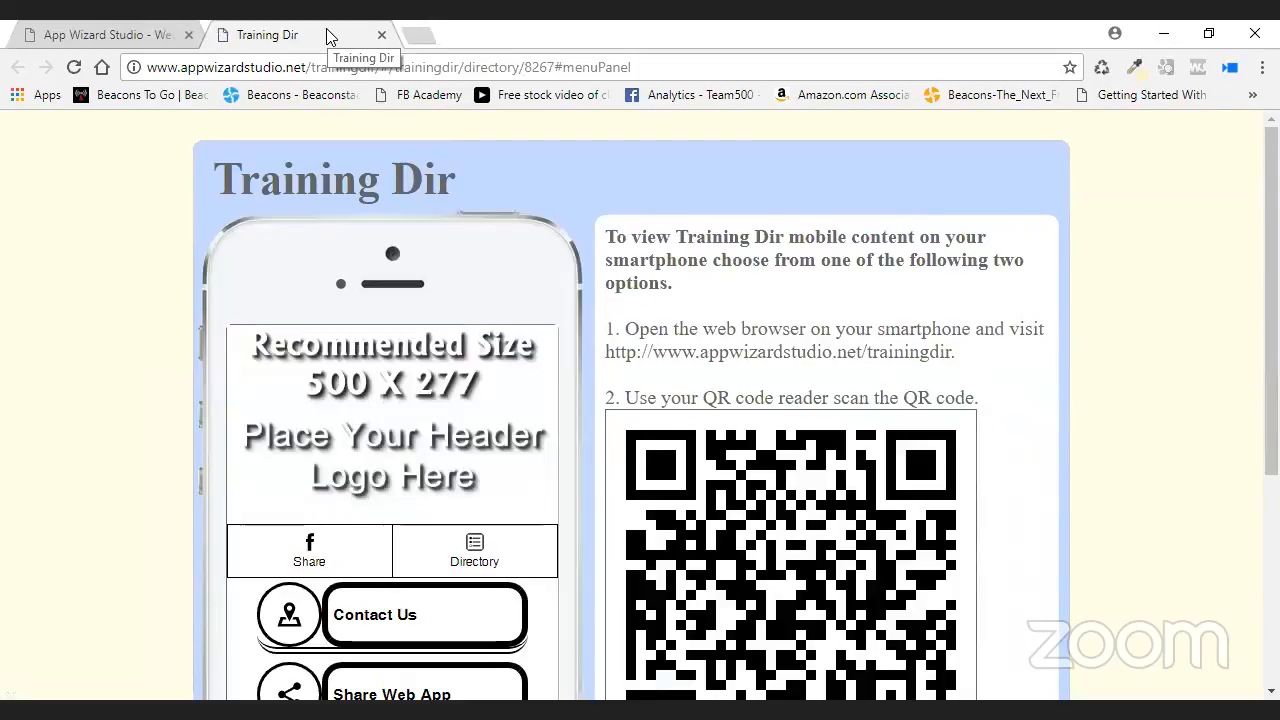
pyautogui.click(147, 38)
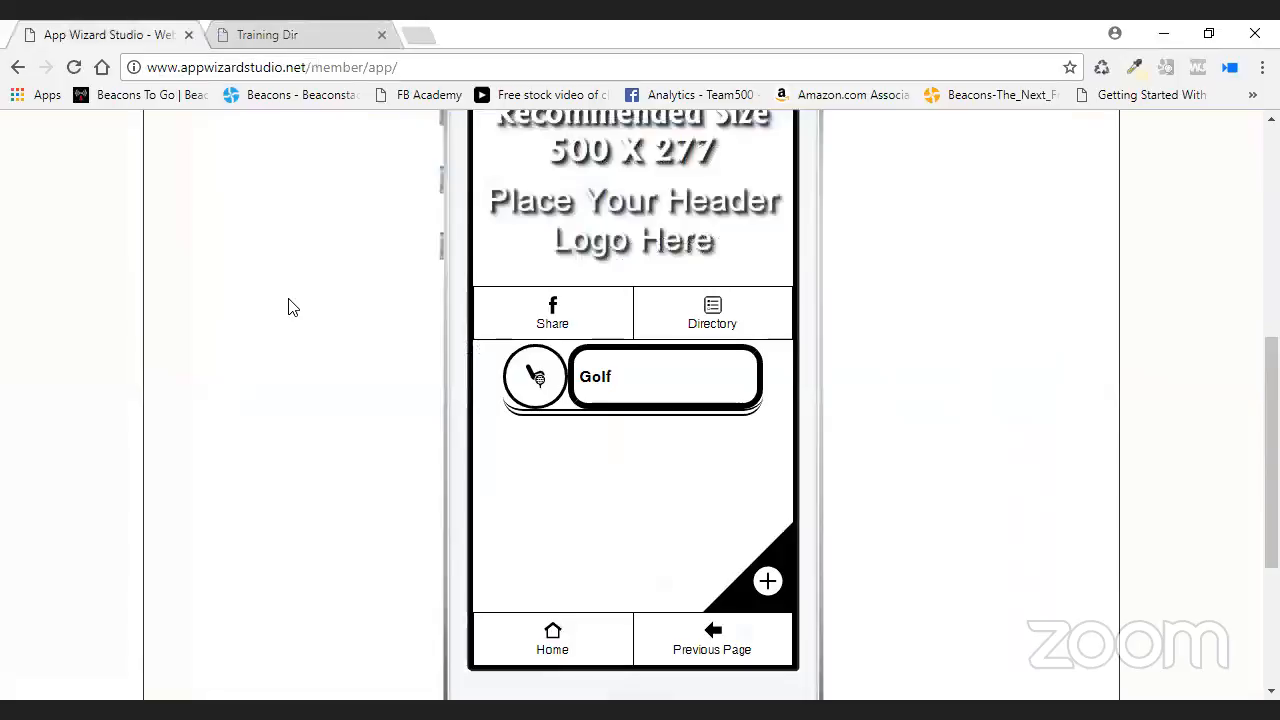
pyautogui.scroll(6, 286, 306)
# - Disable the desktop preview for the Golf Dir web app in the Administrator Control Panel
pyautogui.click(224, 268)
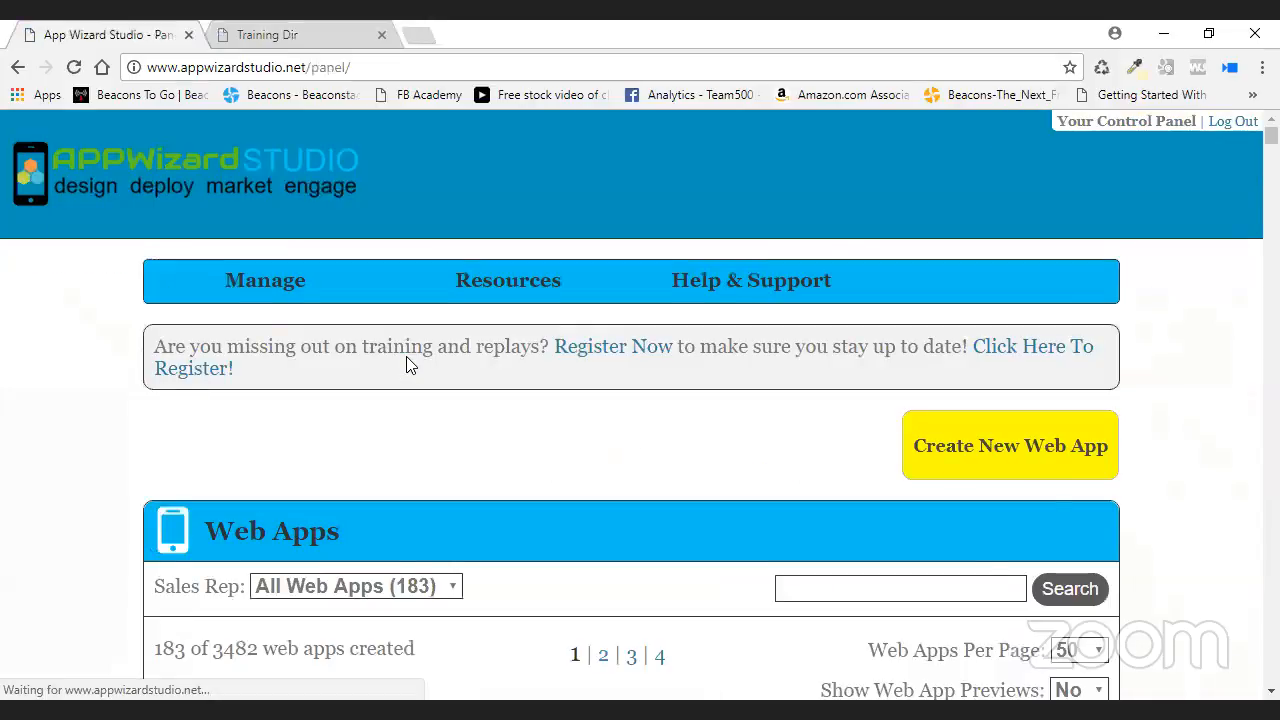
pyautogui.scroll(-4, 406, 356)
pyautogui.scroll(-6, 406, 356)
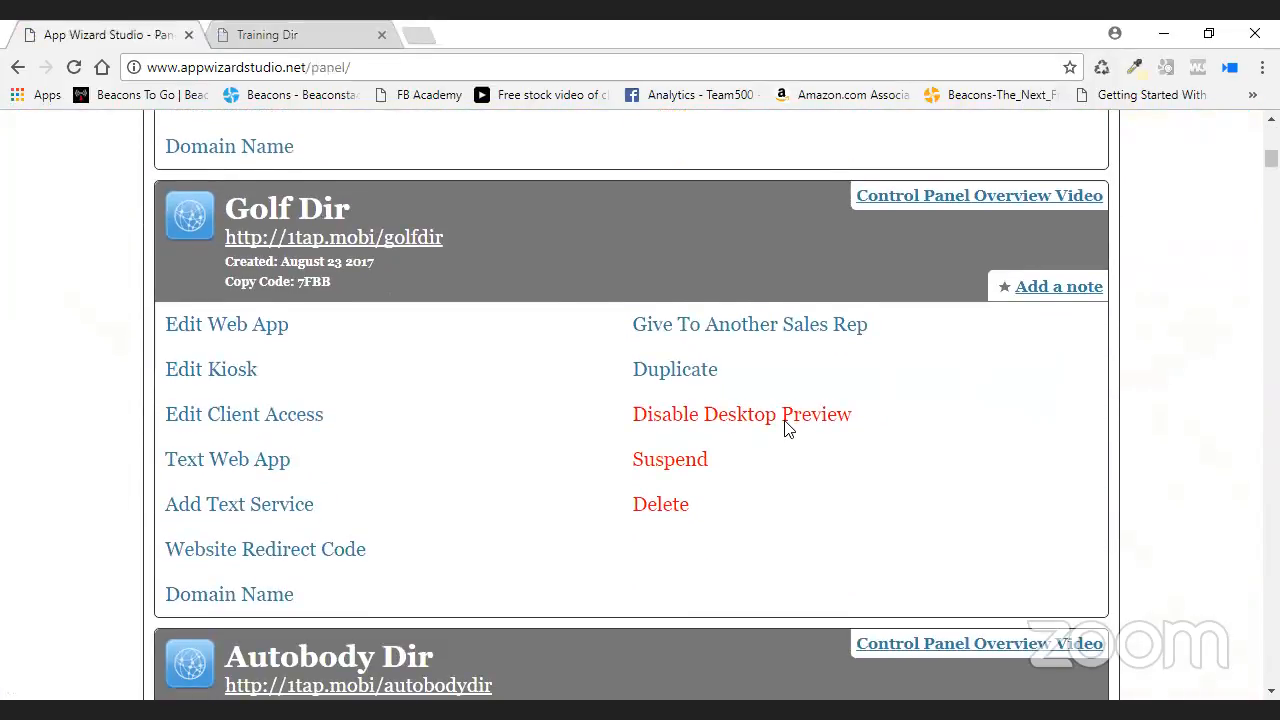
pyautogui.click(780, 420)
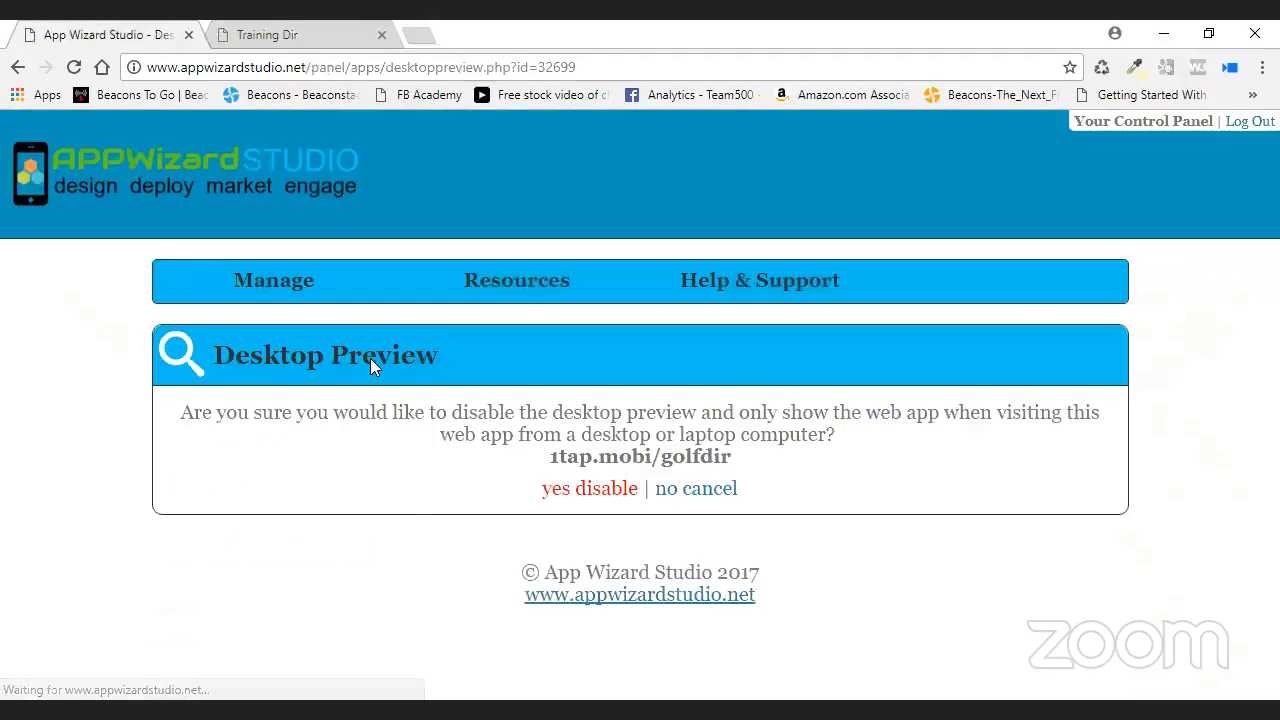
pyautogui.click(556, 487)
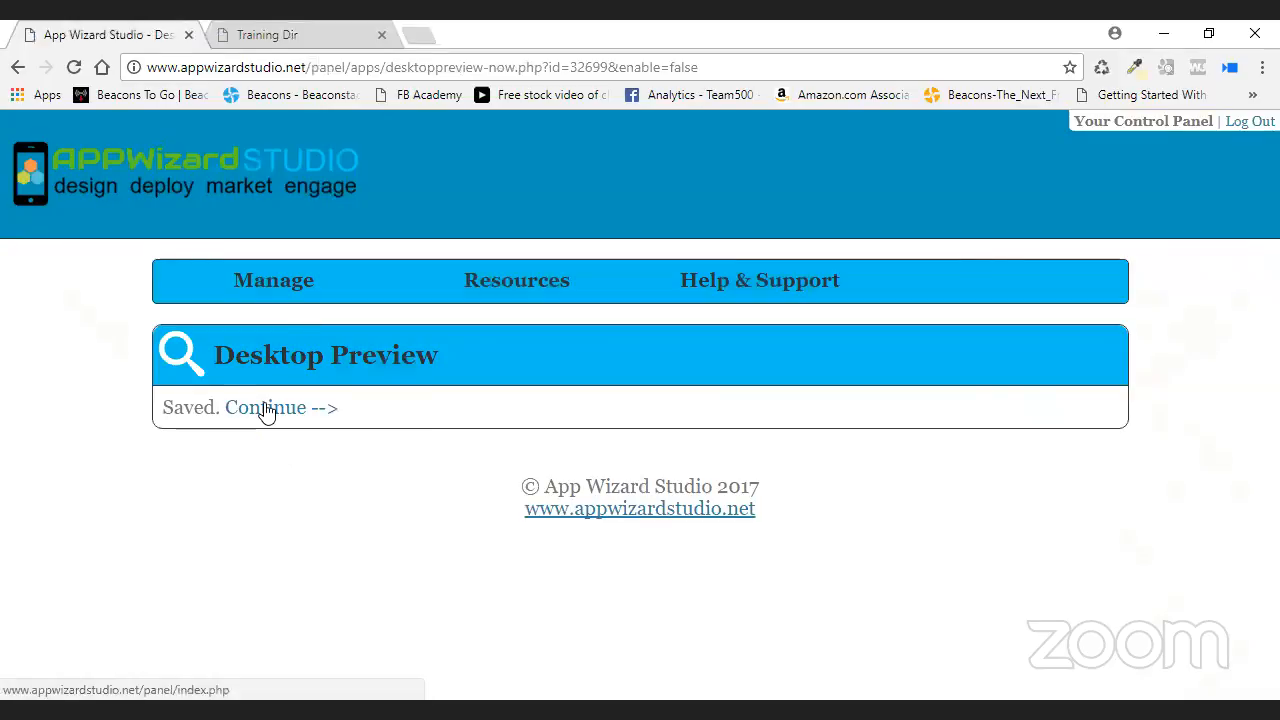
# - Go back to the web apps list and reopen Training Dir for editing
pyautogui.click(266, 408)
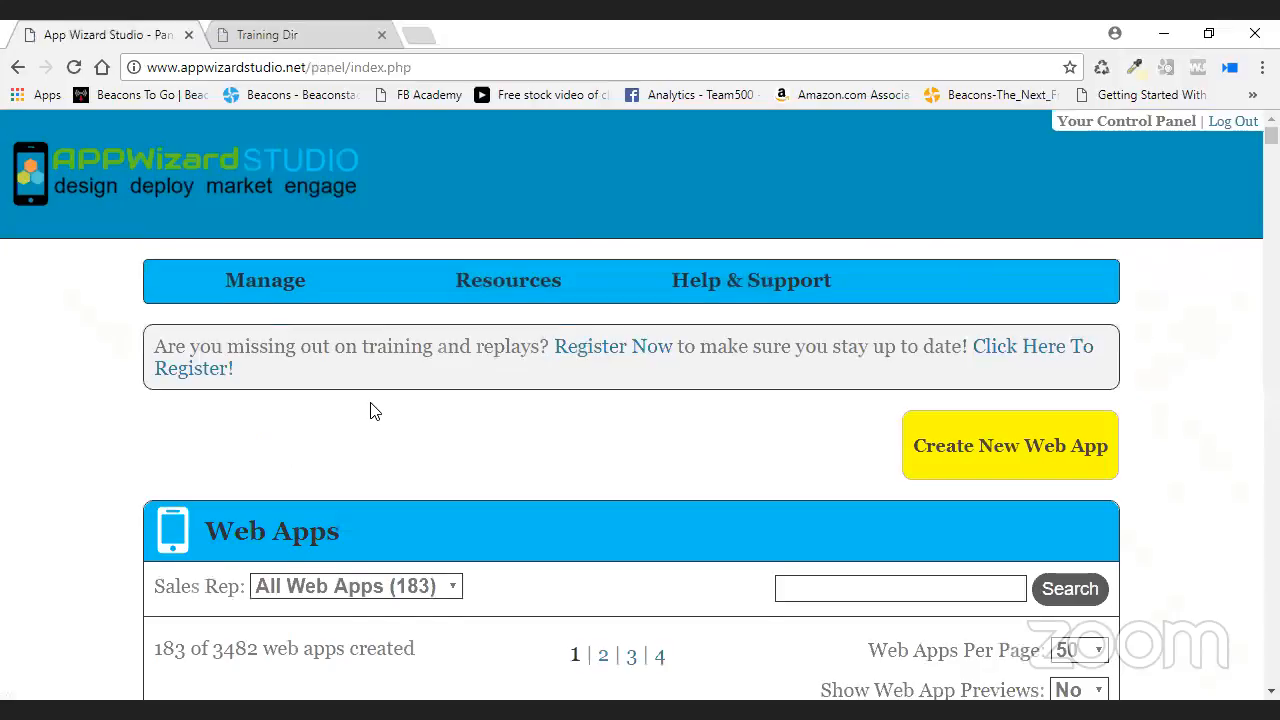
pyautogui.scroll(-3, 370, 410)
pyautogui.scroll(-2, 370, 410)
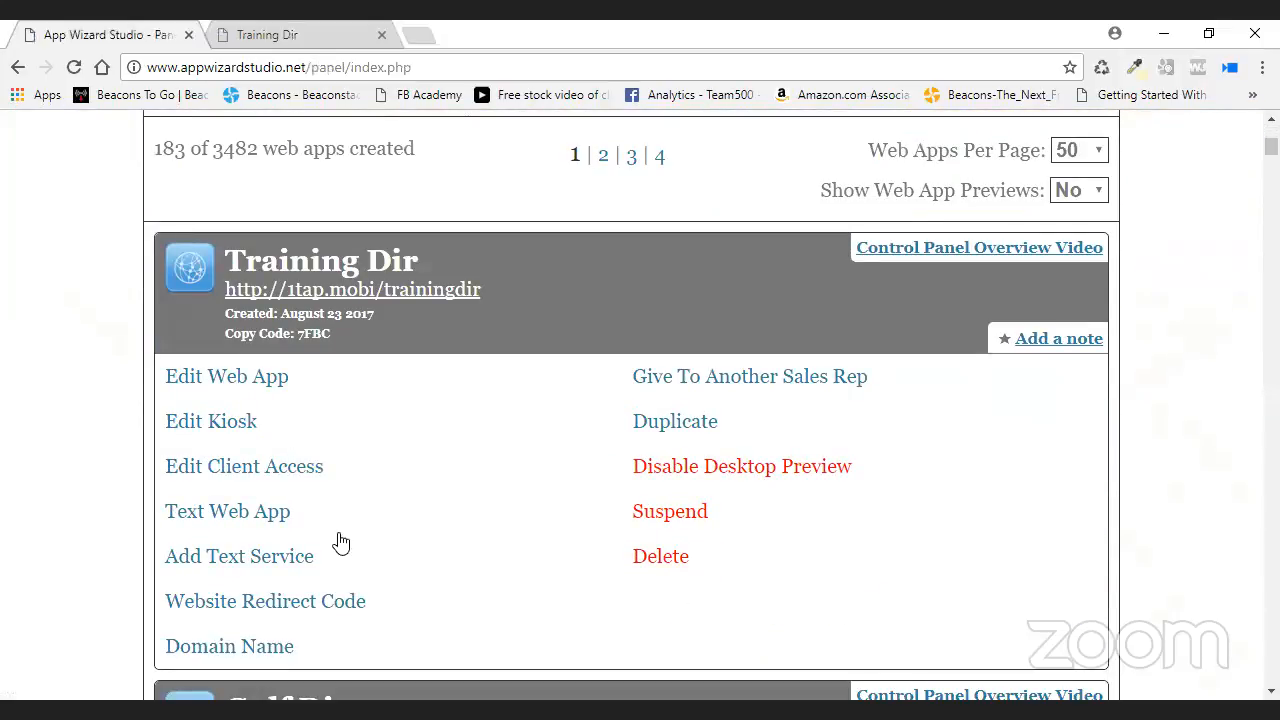
pyautogui.click(224, 388)
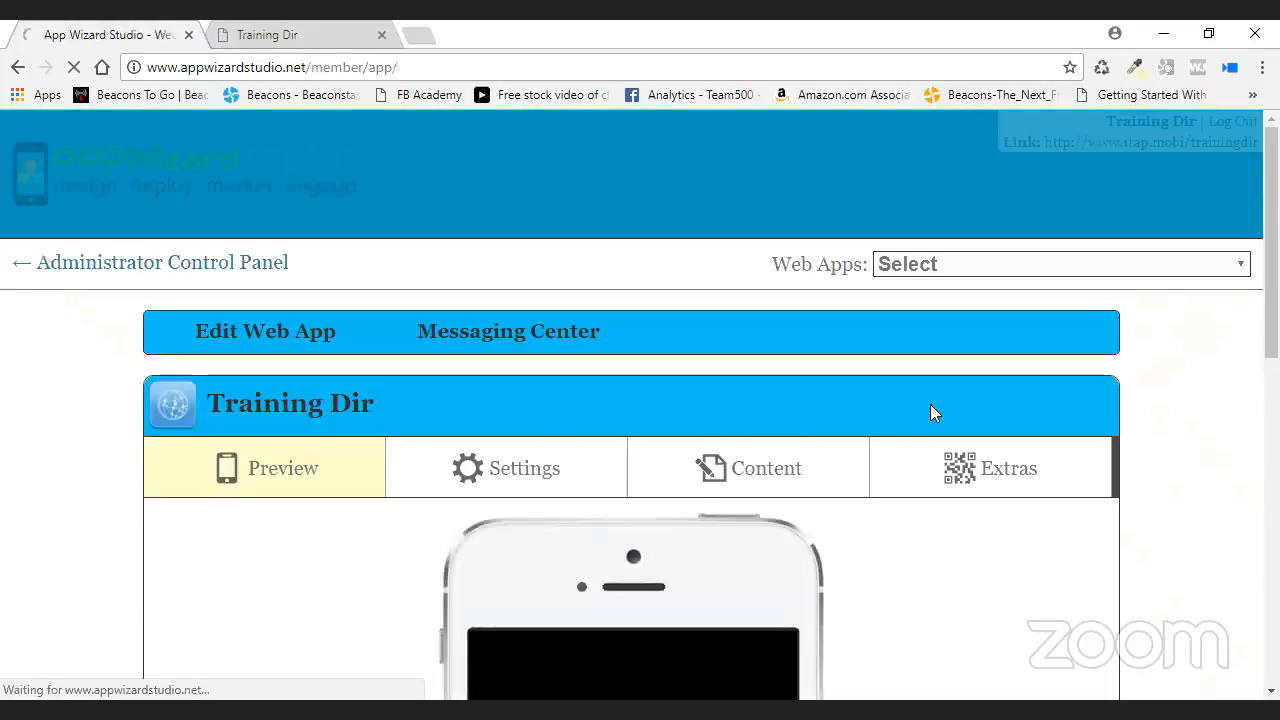
pyautogui.scroll(-4, 871, 420)
# - Open the Golf entry via the Directory menu and scroll to its 1tap.mobi/golfdir link
pyautogui.scroll(-2, 871, 420)
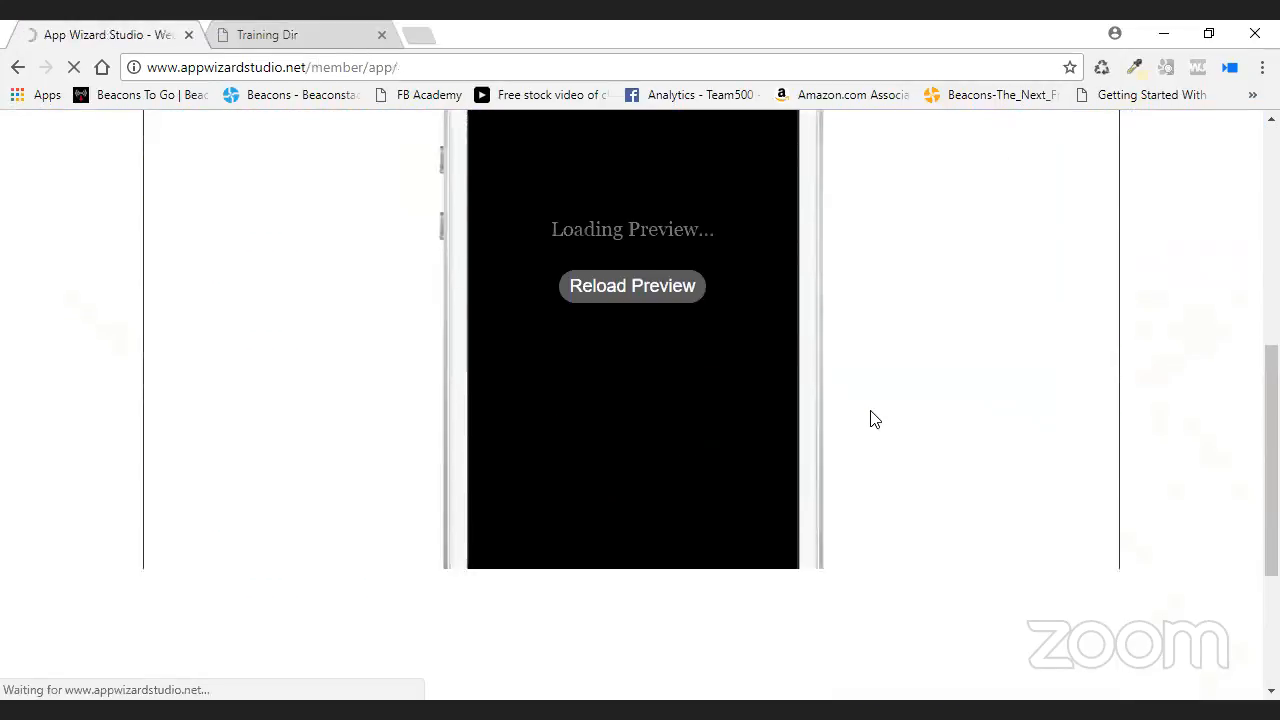
pyautogui.scroll(1, 871, 420)
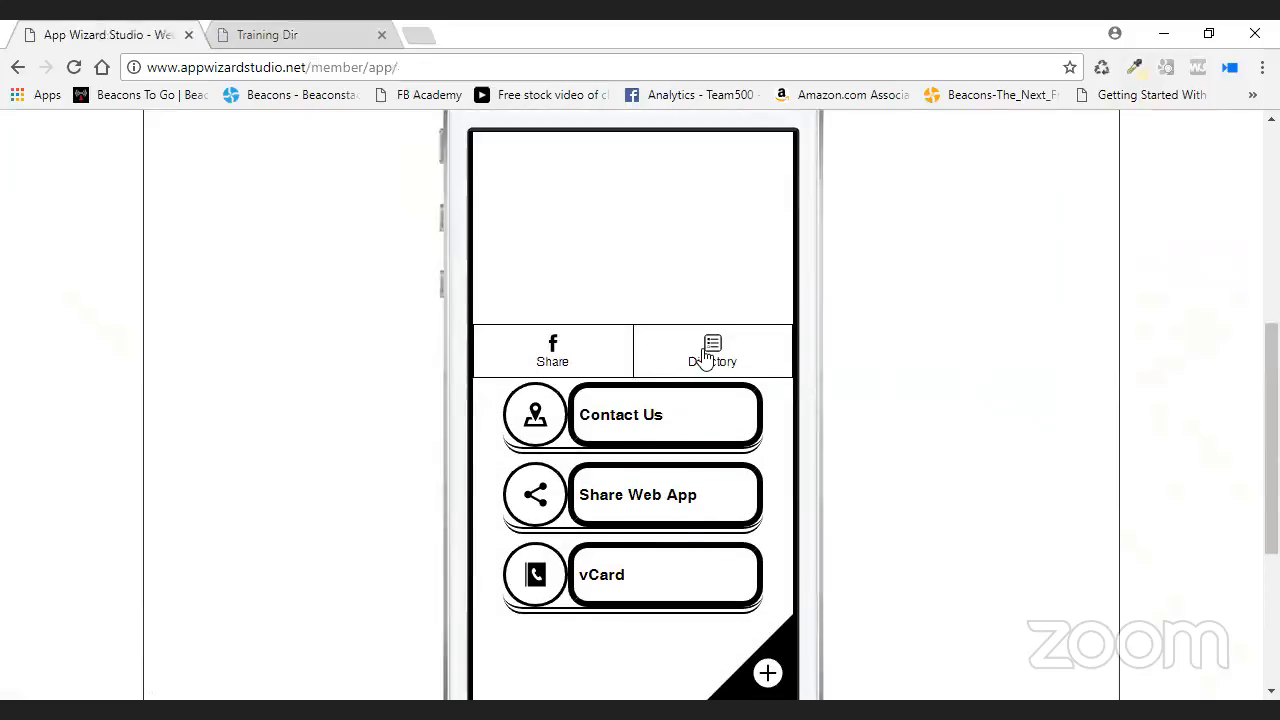
pyautogui.click(703, 347)
pyautogui.click(603, 431)
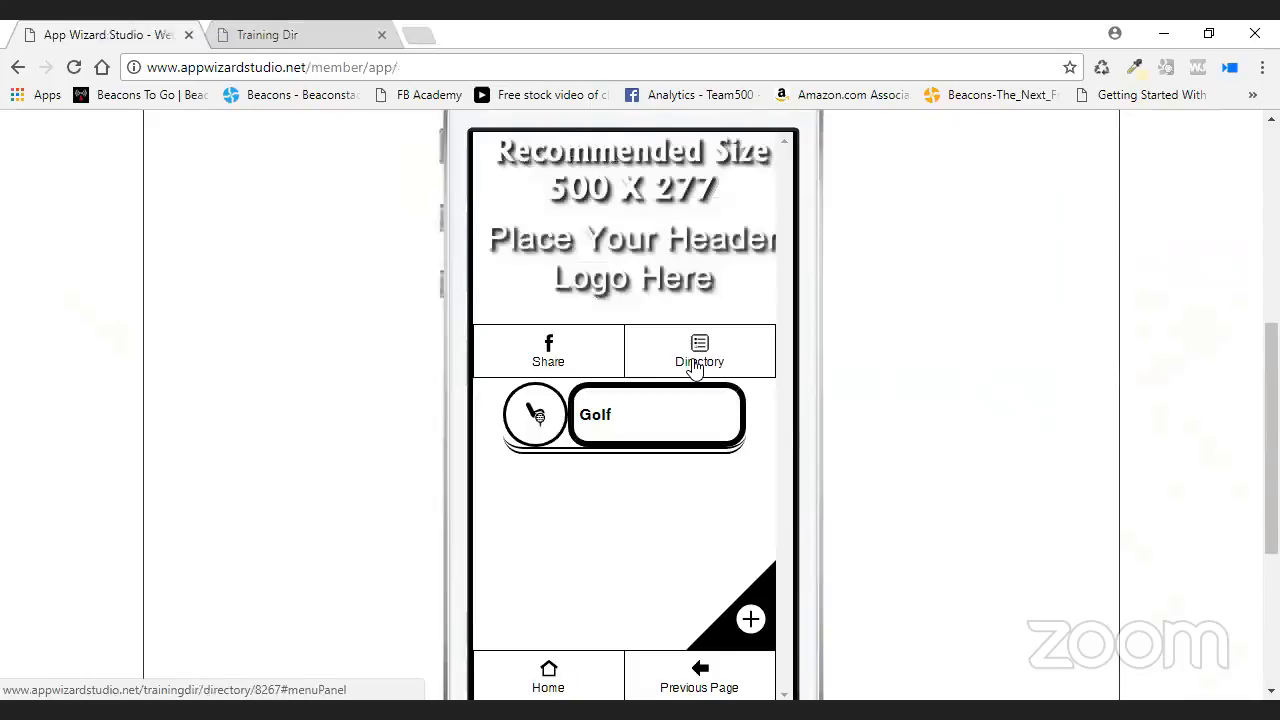
pyautogui.rightClick(705, 348)
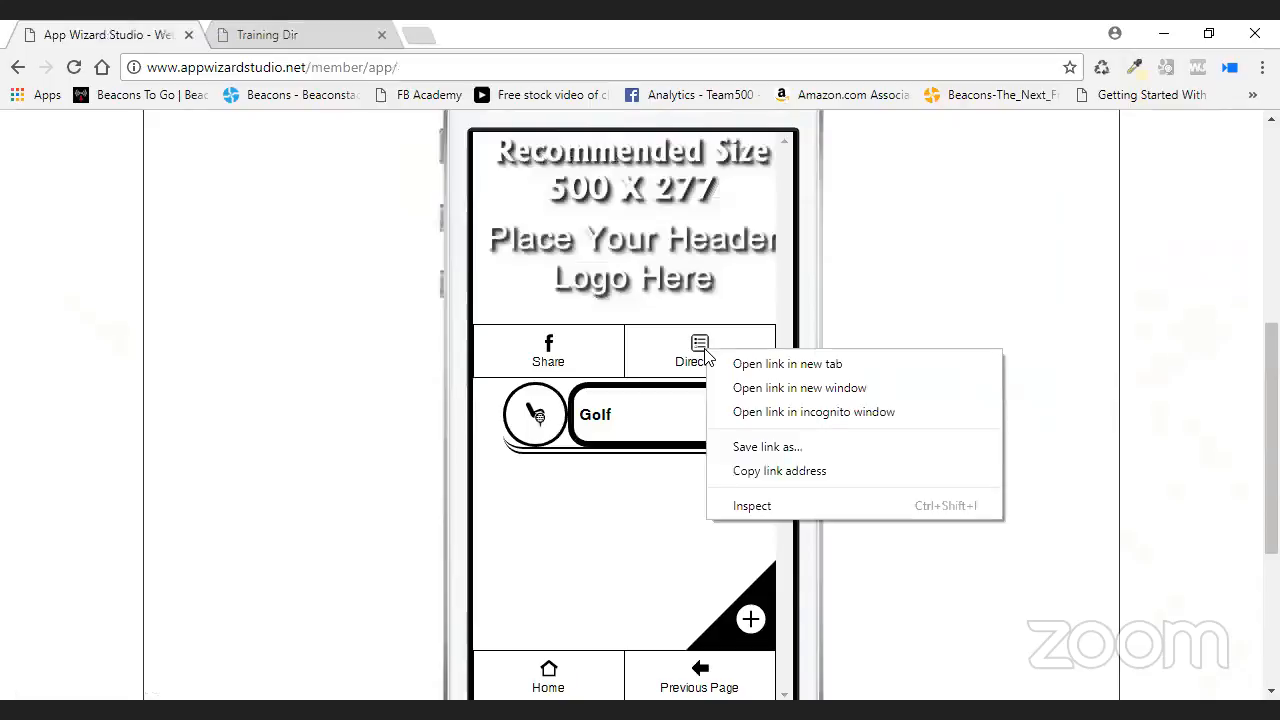
pyautogui.click(634, 418)
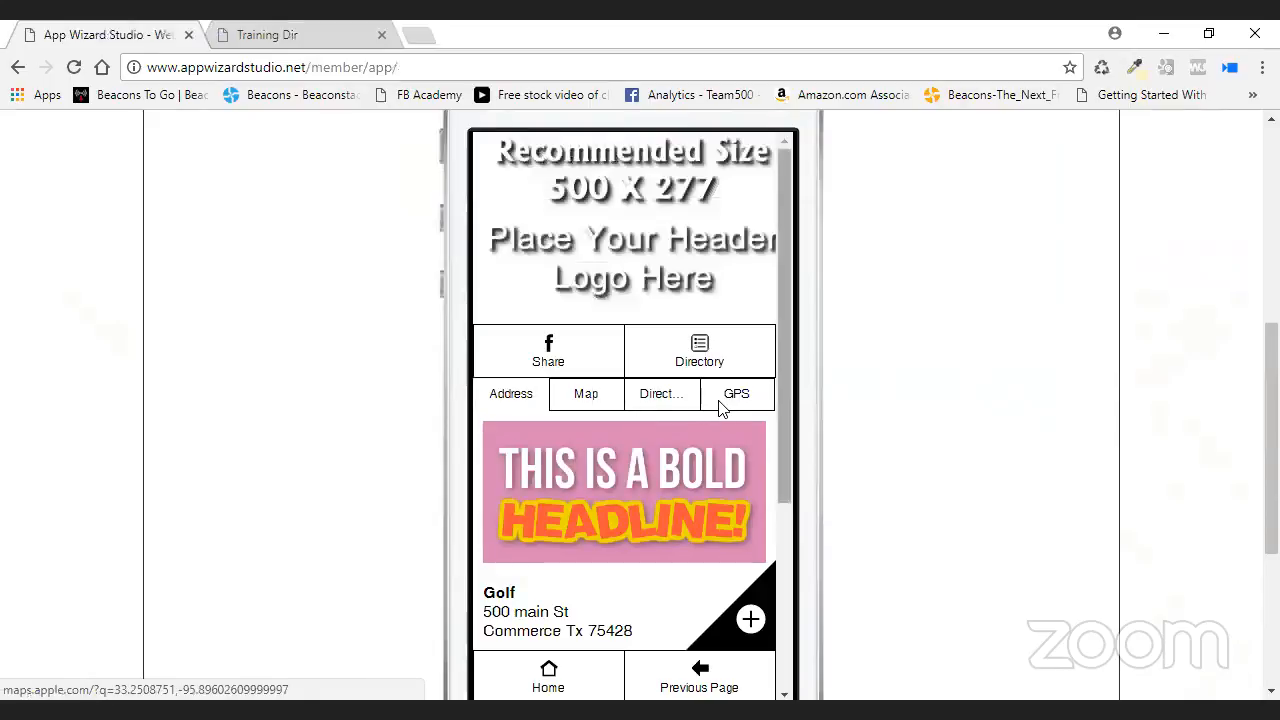
pyautogui.moveTo(788, 500); pyautogui.dragTo(786, 552)
pyautogui.scroll(-3, 786, 565)
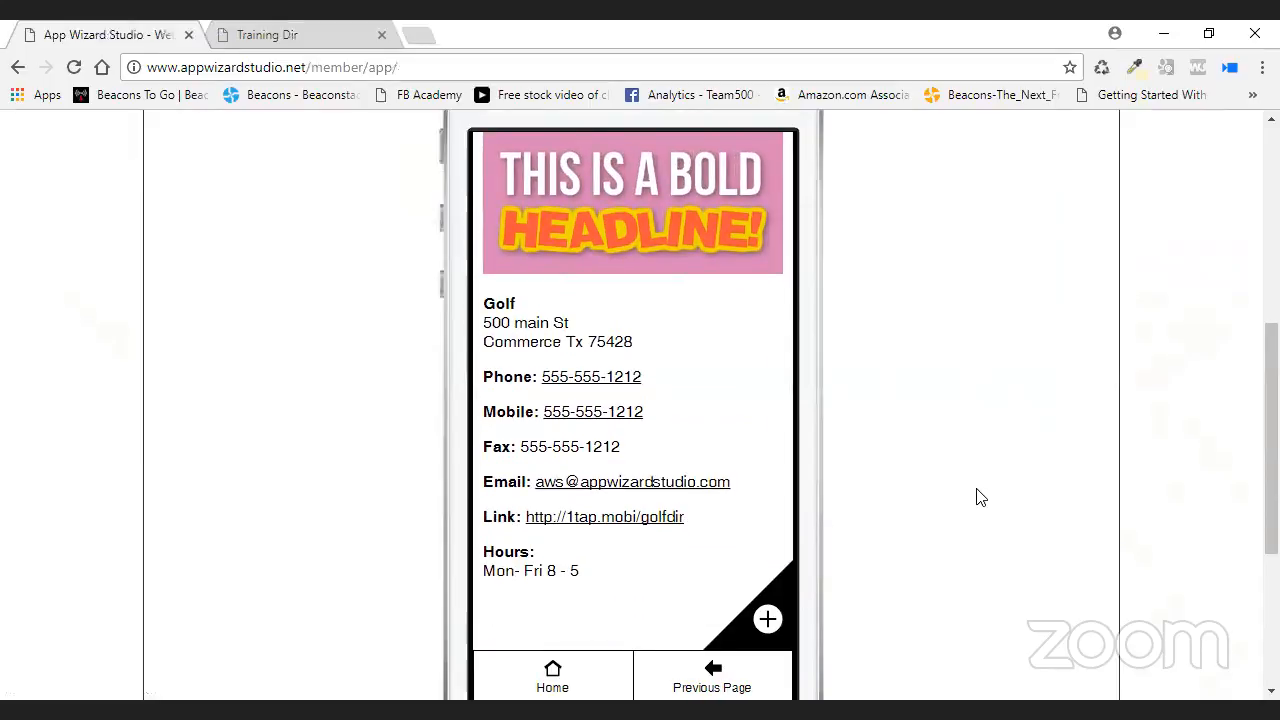
# - Follow the golfdir link, look over the top of the Golf Dir web app, then go back
pyautogui.click(605, 512)
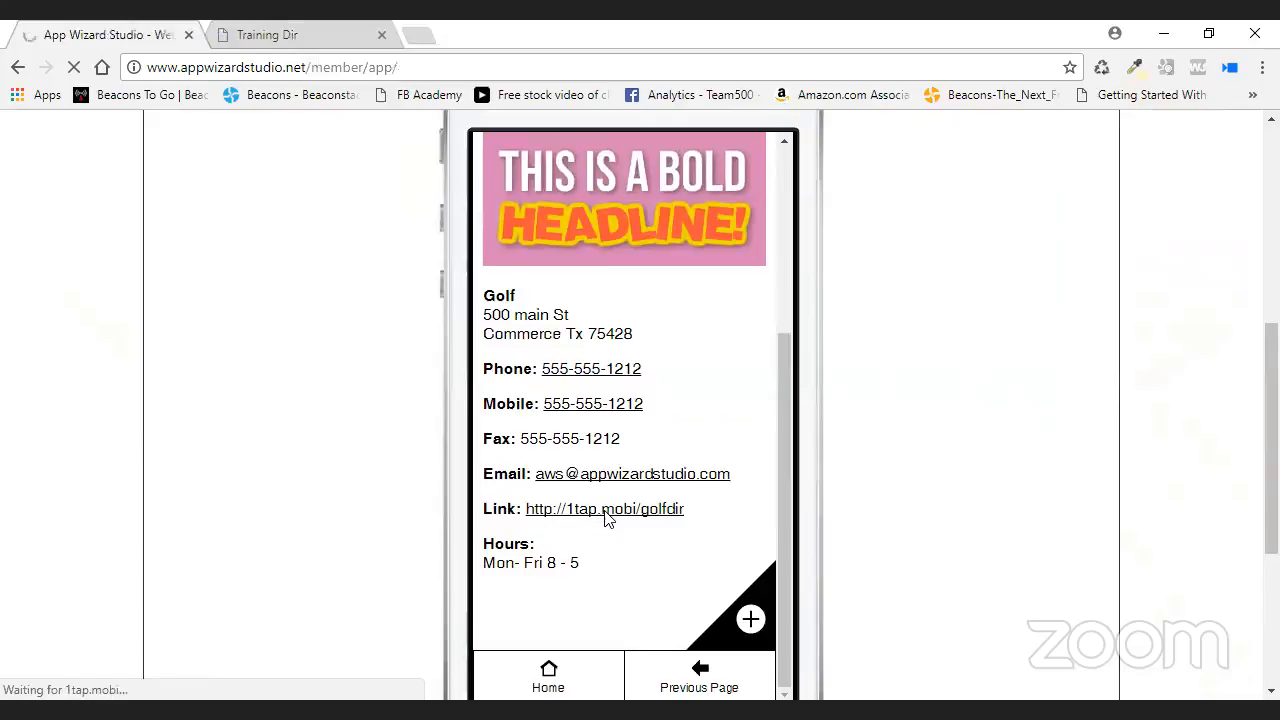
pyautogui.rightClick(611, 514)
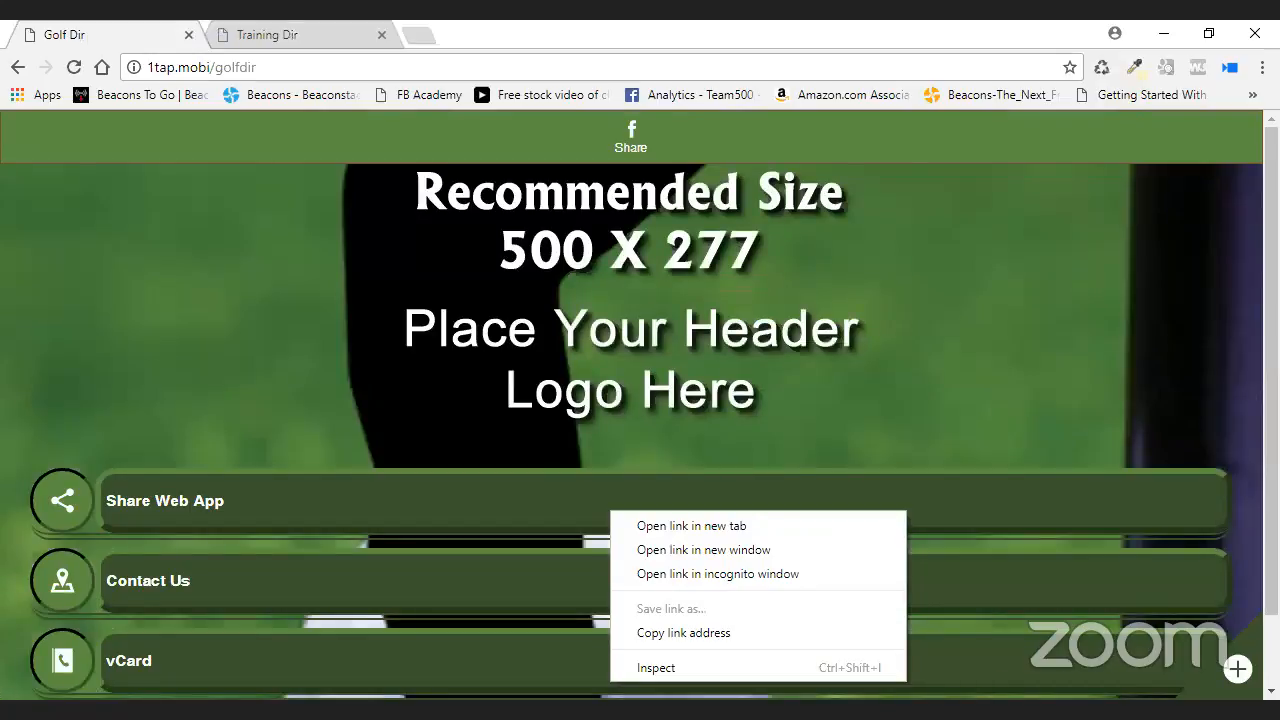
pyautogui.click(1254, 300)
pyautogui.moveTo(1271, 302); pyautogui.dragTo(1271, 371)
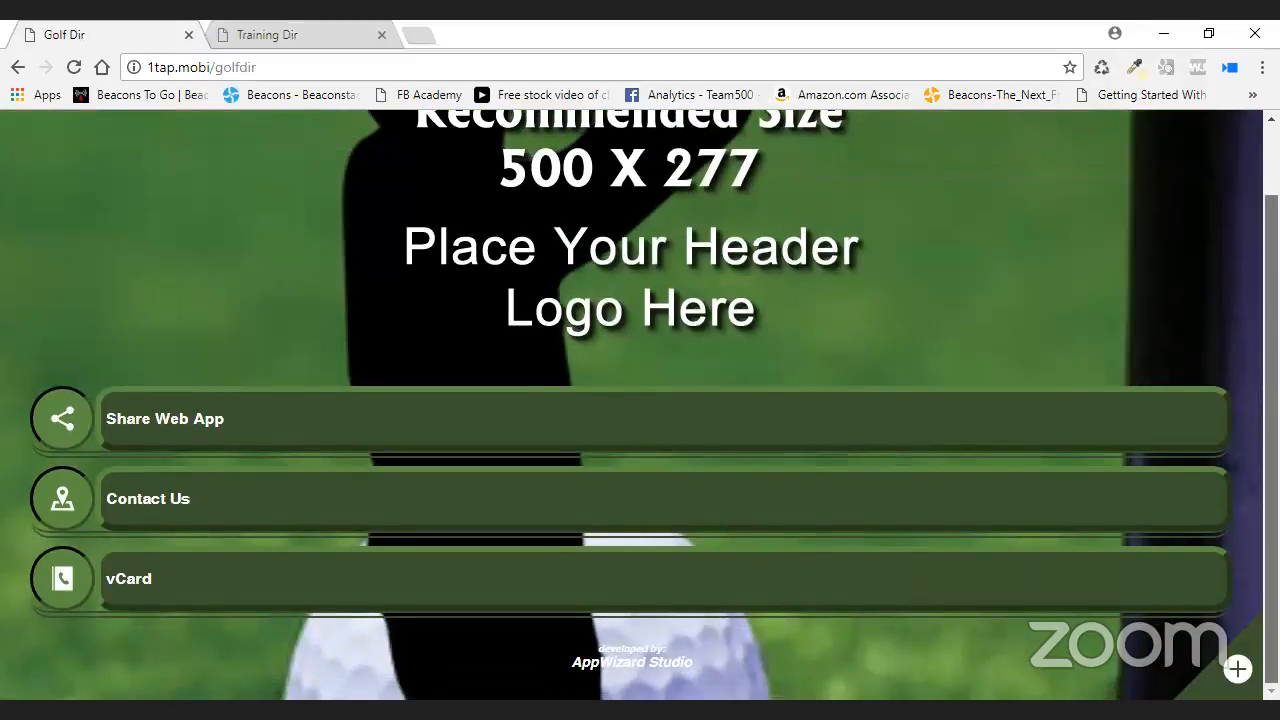
pyautogui.moveTo(1271, 371); pyautogui.dragTo(1252, 36)
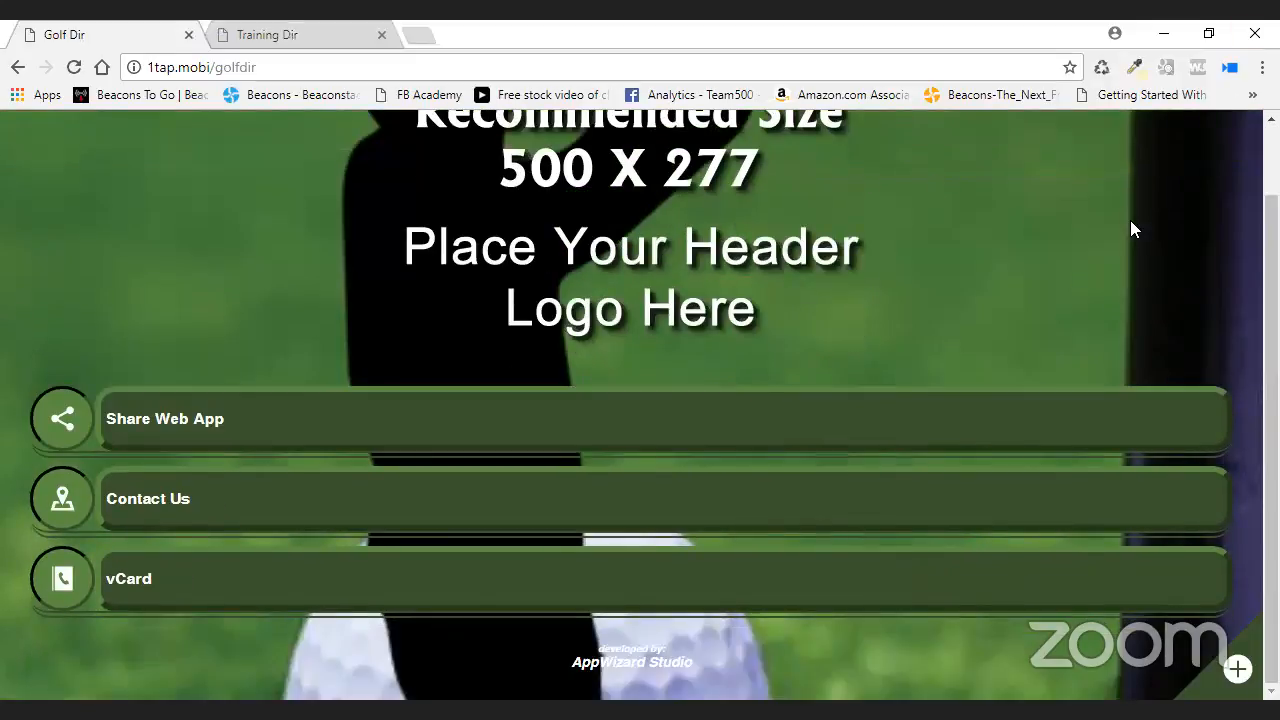
pyautogui.moveTo(1271, 290); pyautogui.dragTo(1271, 215)
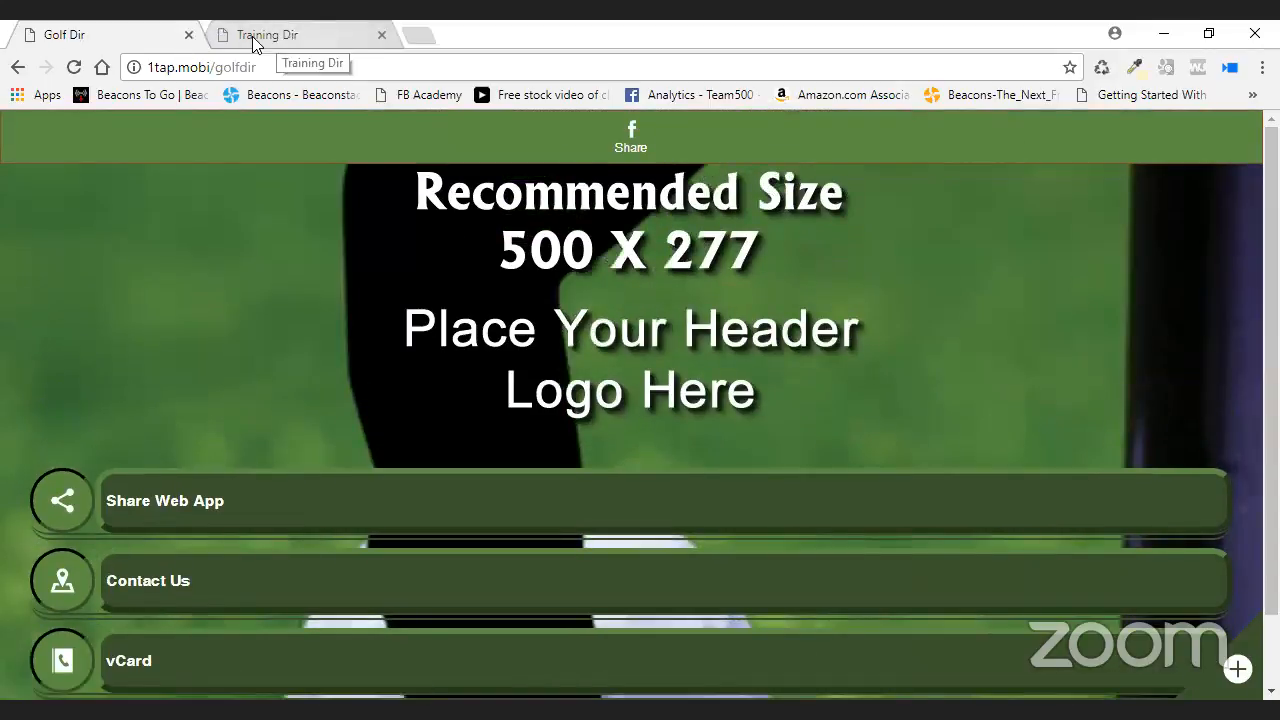
pyautogui.click(18, 72)
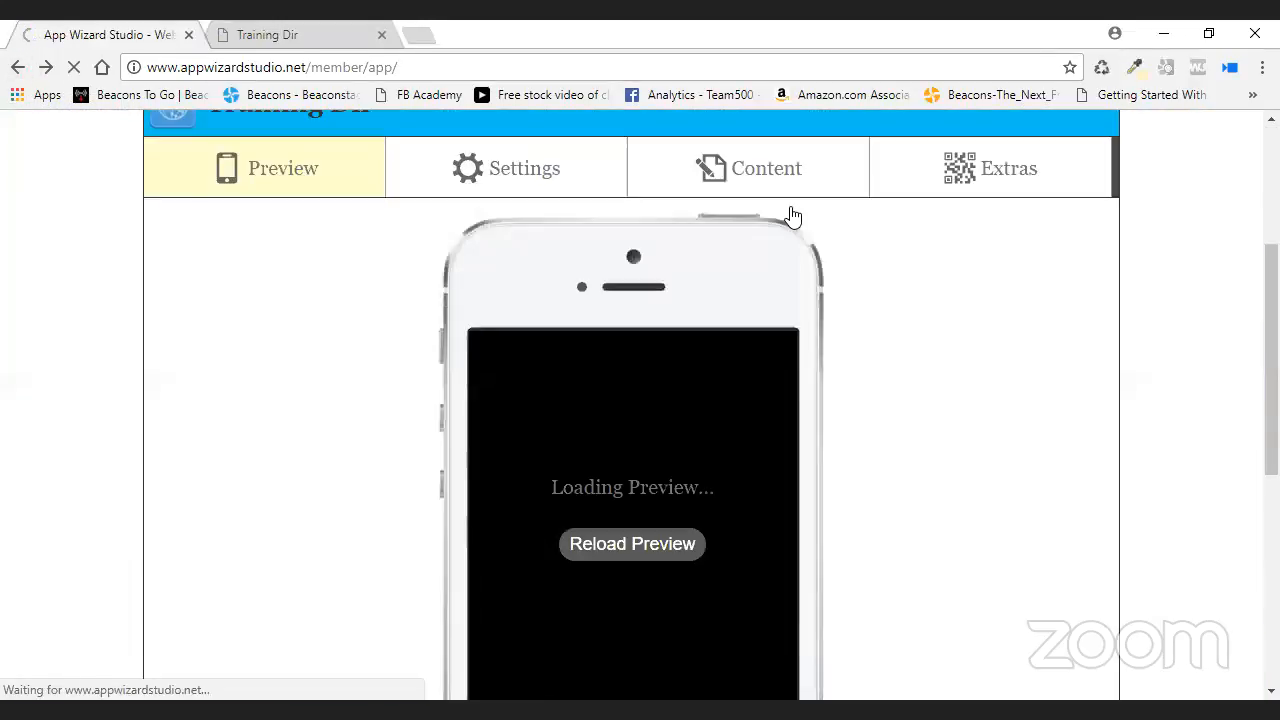
# - In the Content sections, expand Addresses & Google Maps to show the Coffee1 entry and start a new address
pyautogui.click(770, 176)
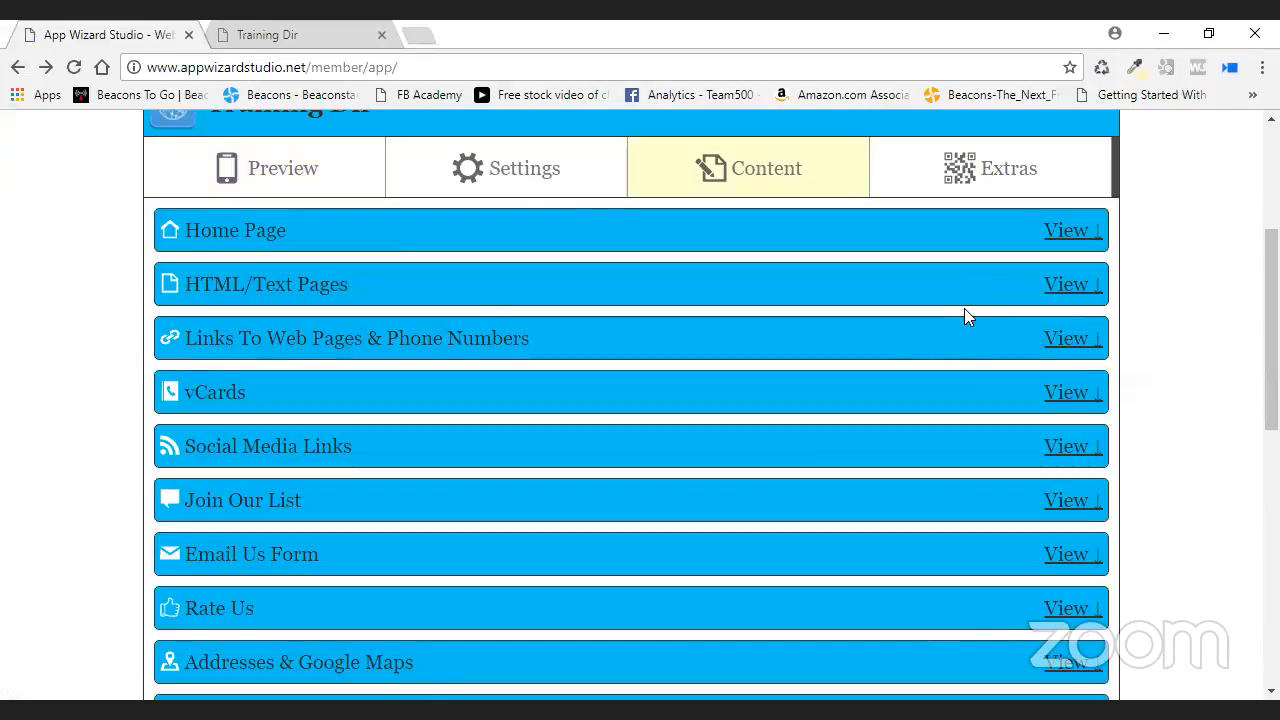
pyautogui.scroll(-3, 906, 394)
pyautogui.scroll(-2, 903, 395)
pyautogui.click(1062, 366)
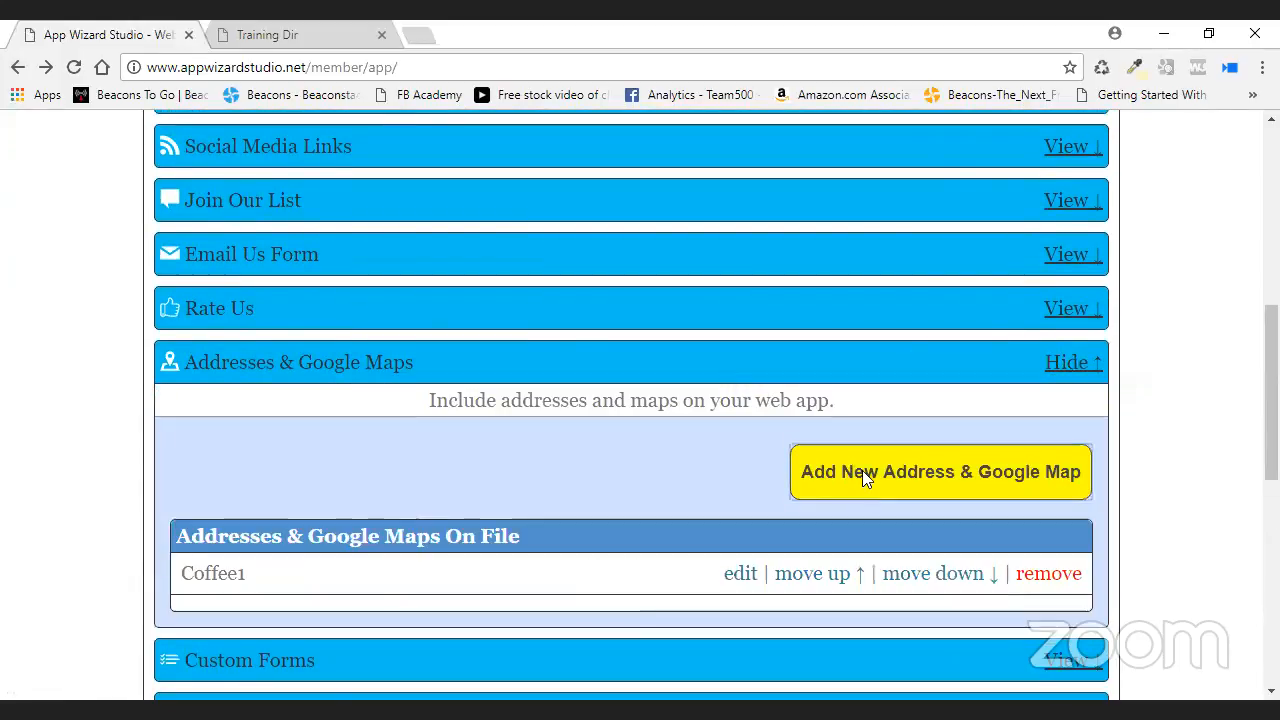
pyautogui.click(862, 475)
pyautogui.click(472, 505)
pyautogui.write('Golf')
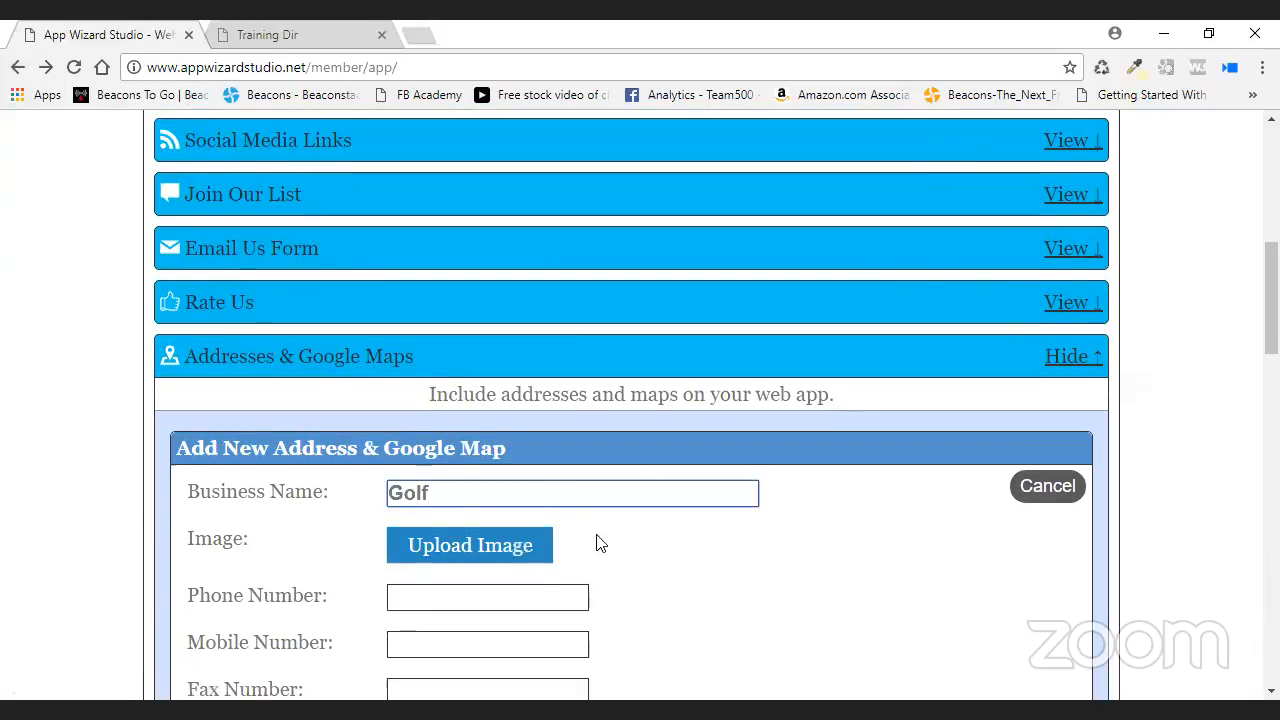
pyautogui.scroll(-1, 594, 543)
pyautogui.scroll(-4, 638, 552)
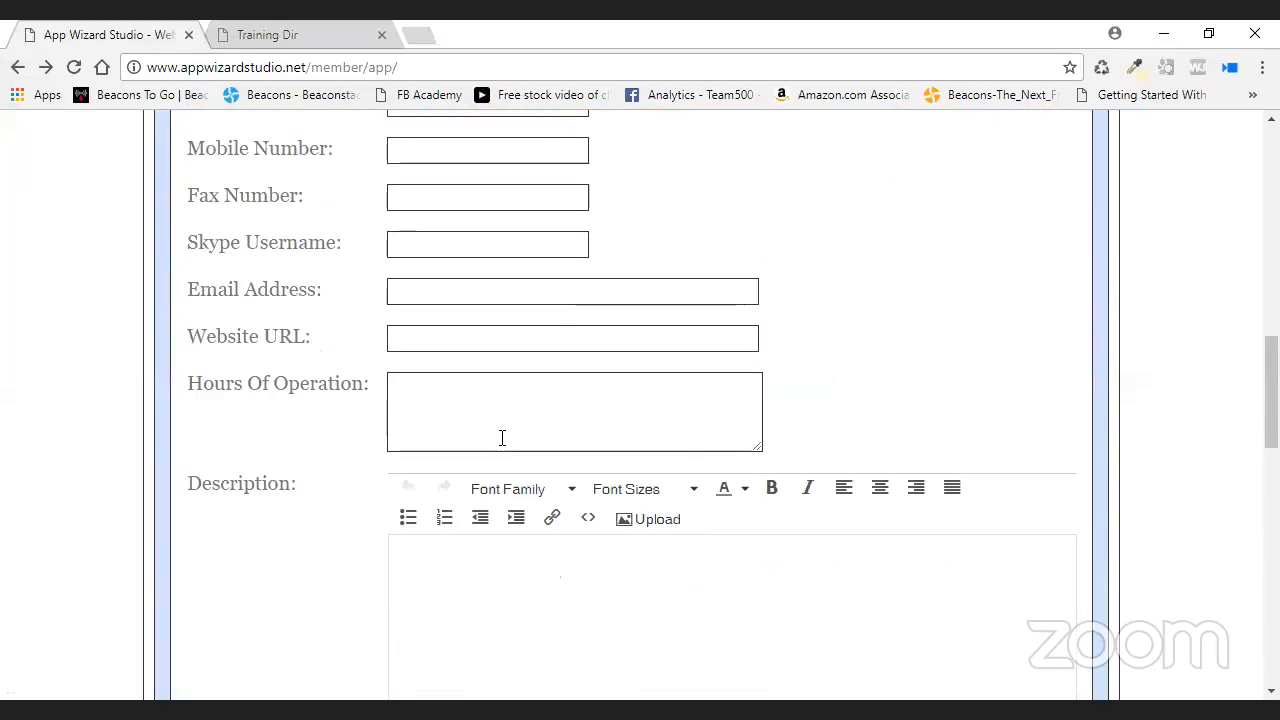
pyautogui.scroll(-3, 500, 437)
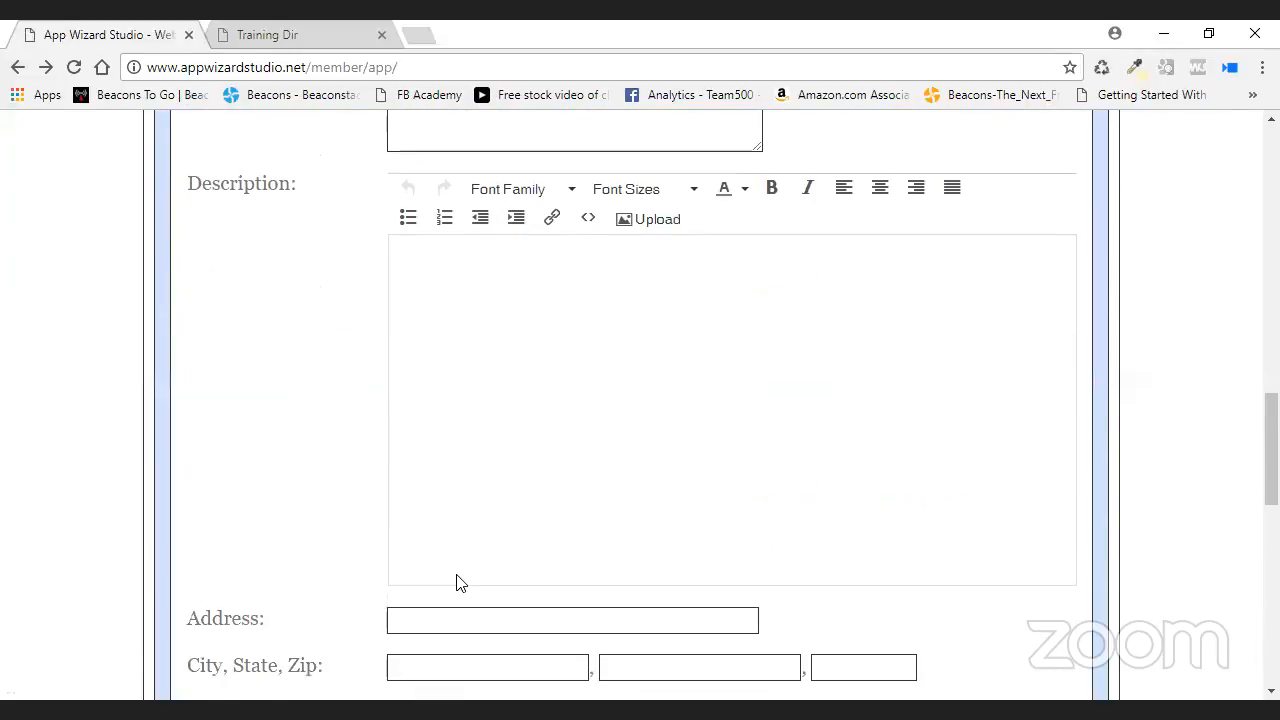
pyautogui.click(458, 620)
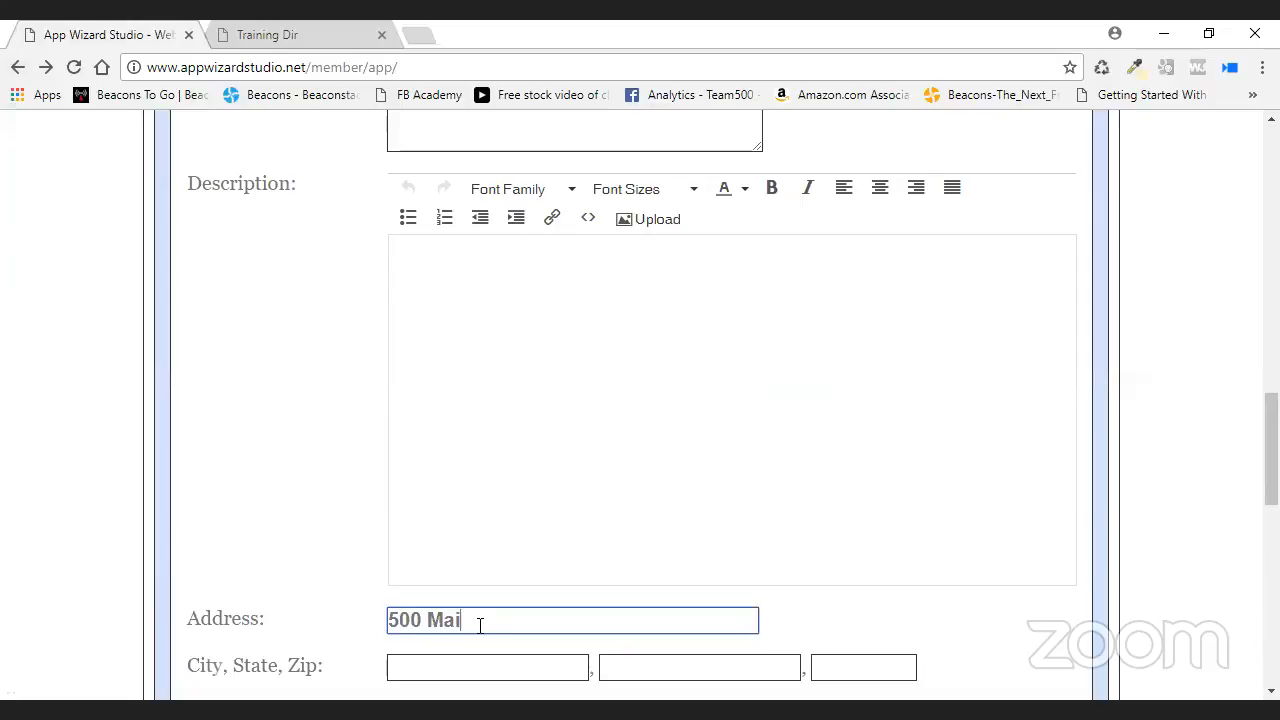
pyautogui.press('Tab')
pyautogui.write('Com')
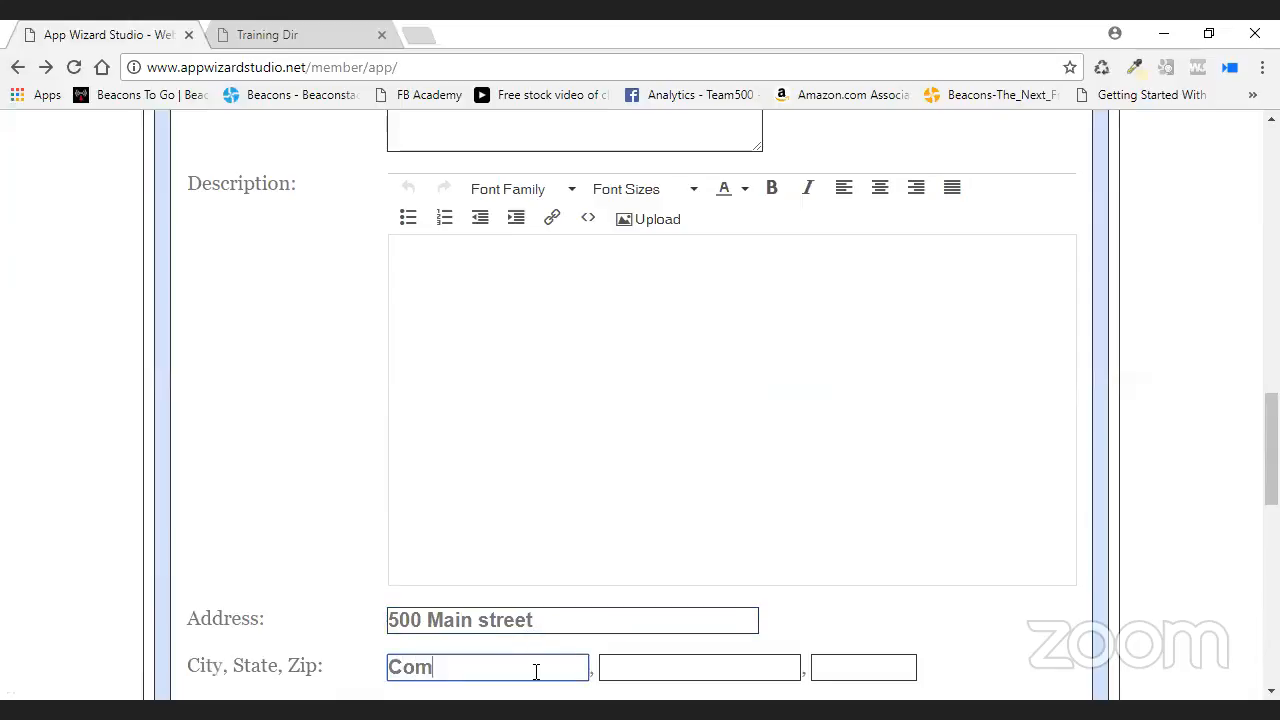
pyautogui.write('merce')
pyautogui.press('Tab')
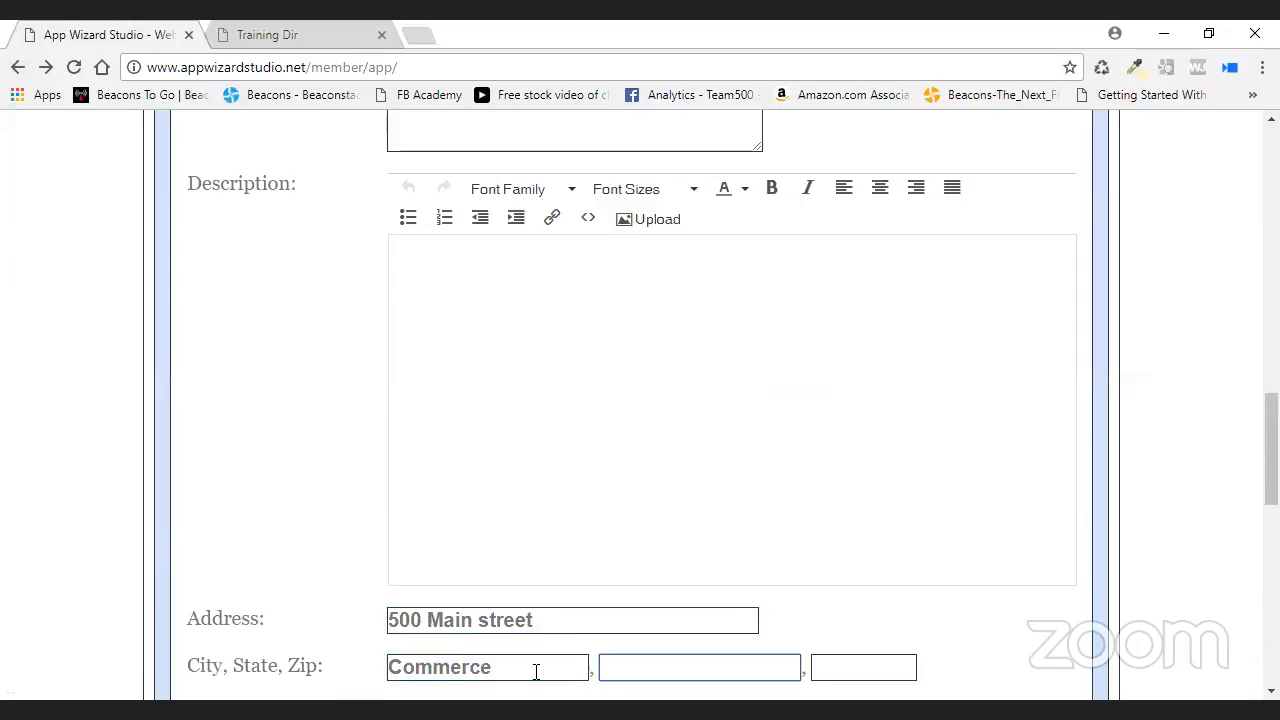
pyautogui.write('Tx')
# - Enter zip 75428, check the address on Google Maps, and add the Golf entry
pyautogui.click(840, 662)
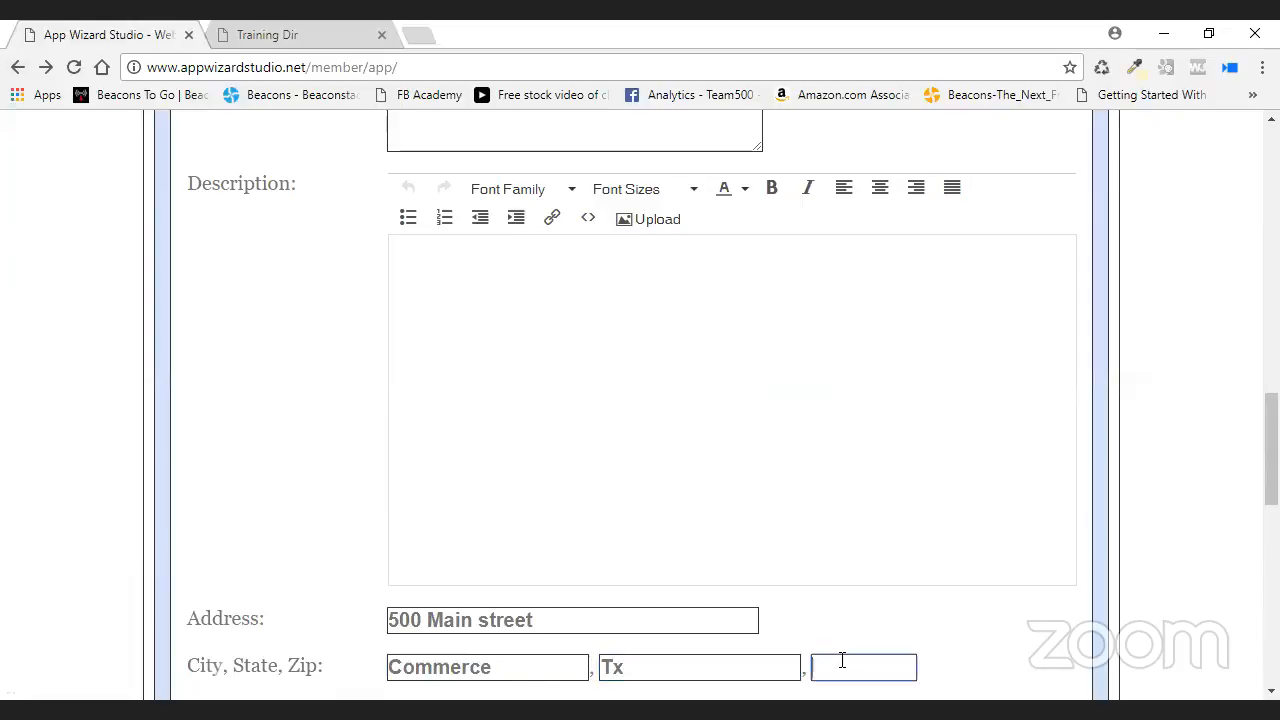
pyautogui.press('Tab')
pyautogui.click(897, 346)
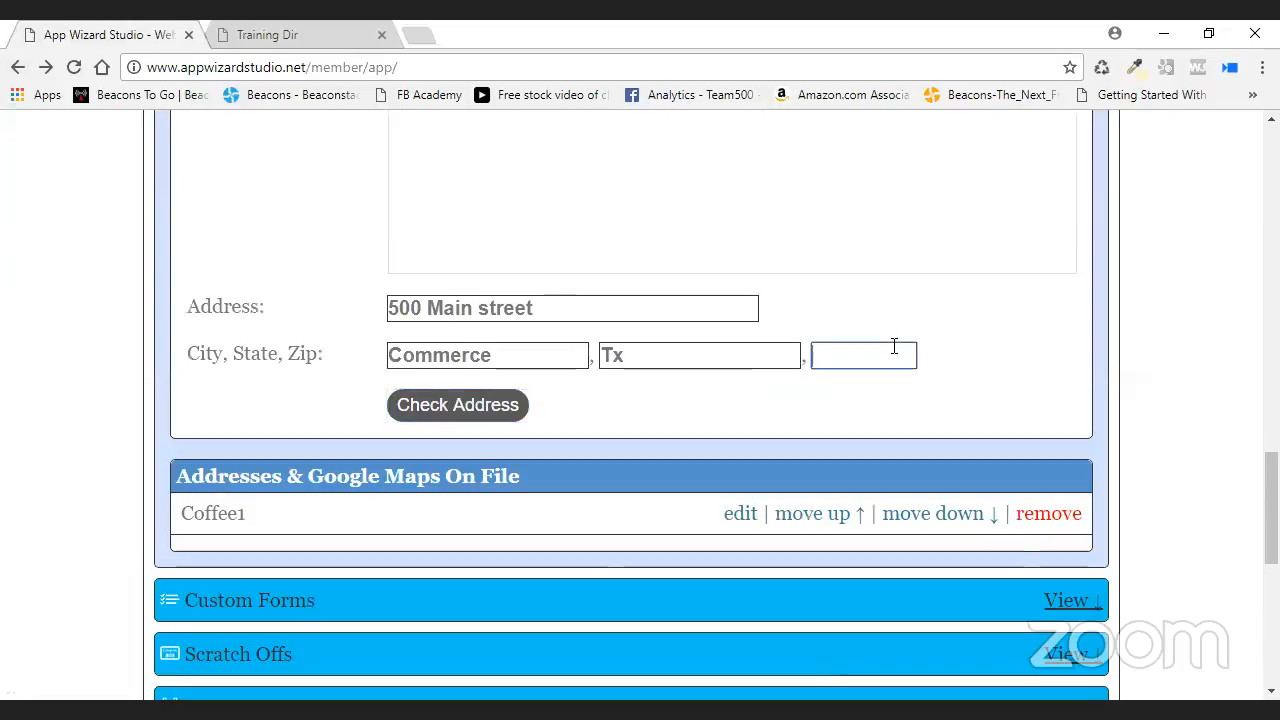
pyautogui.write('75428')
pyautogui.click(459, 406)
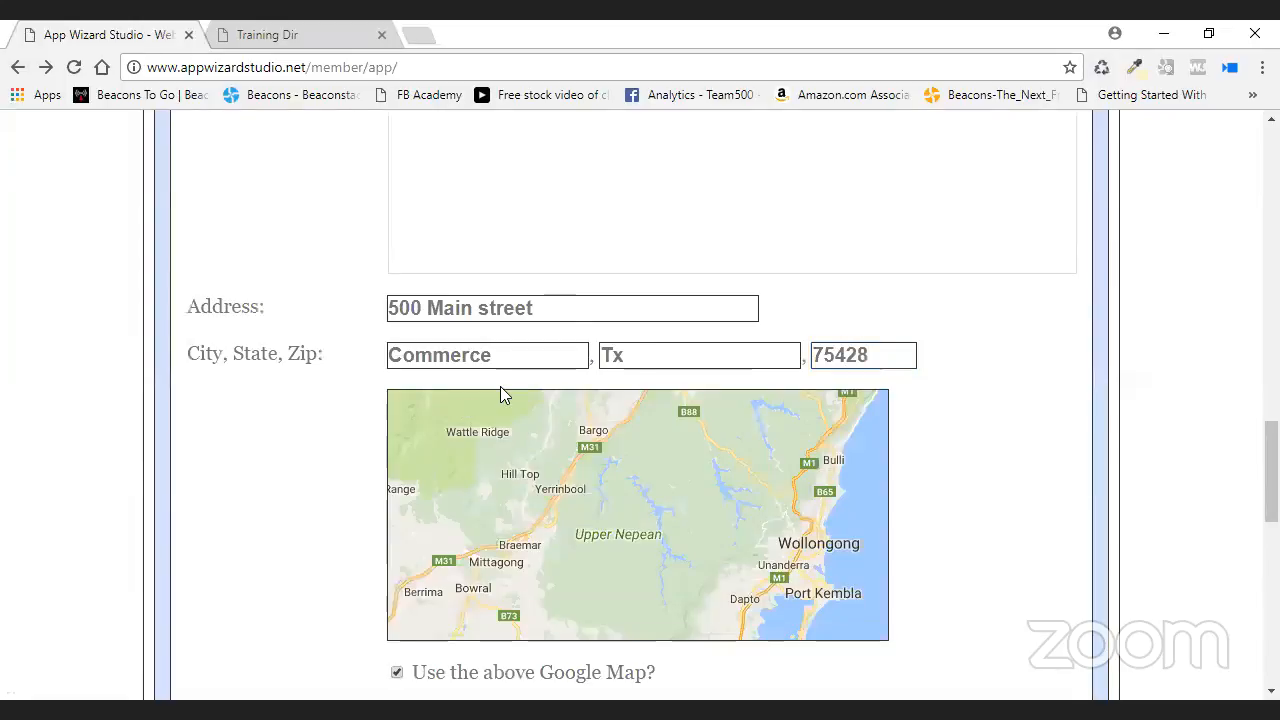
pyautogui.scroll(-2, 988, 472)
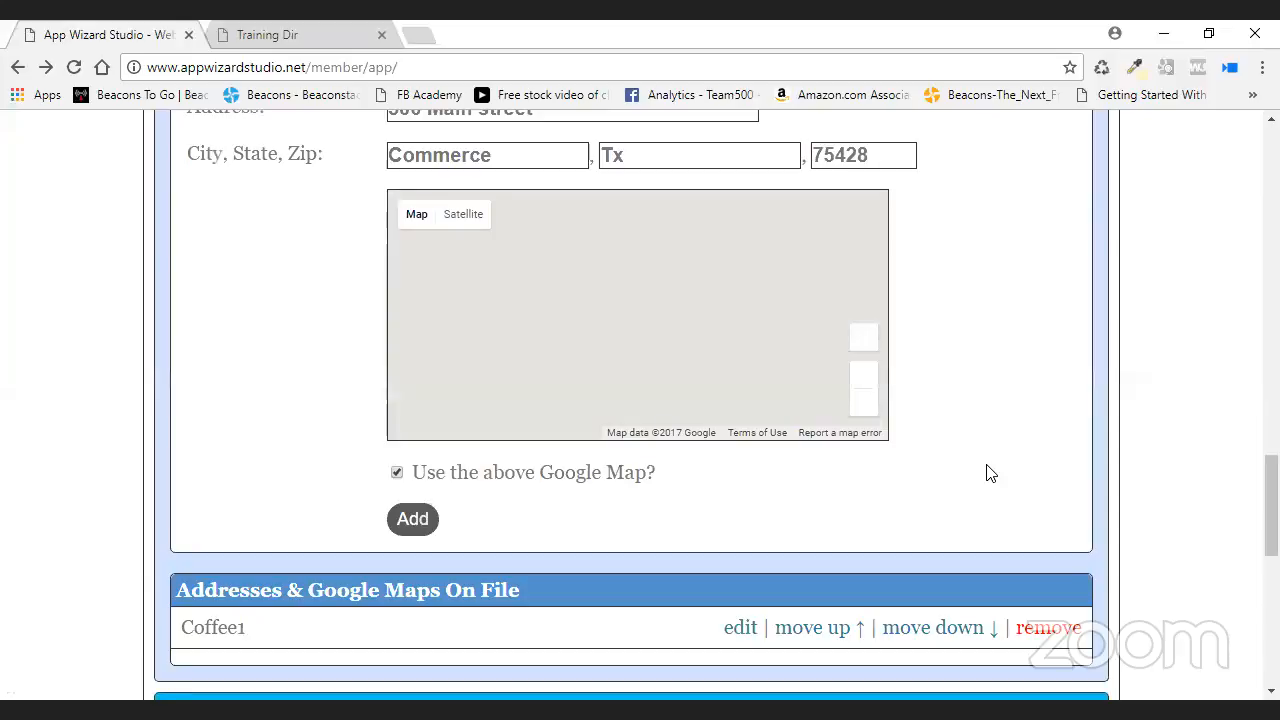
pyautogui.click(414, 519)
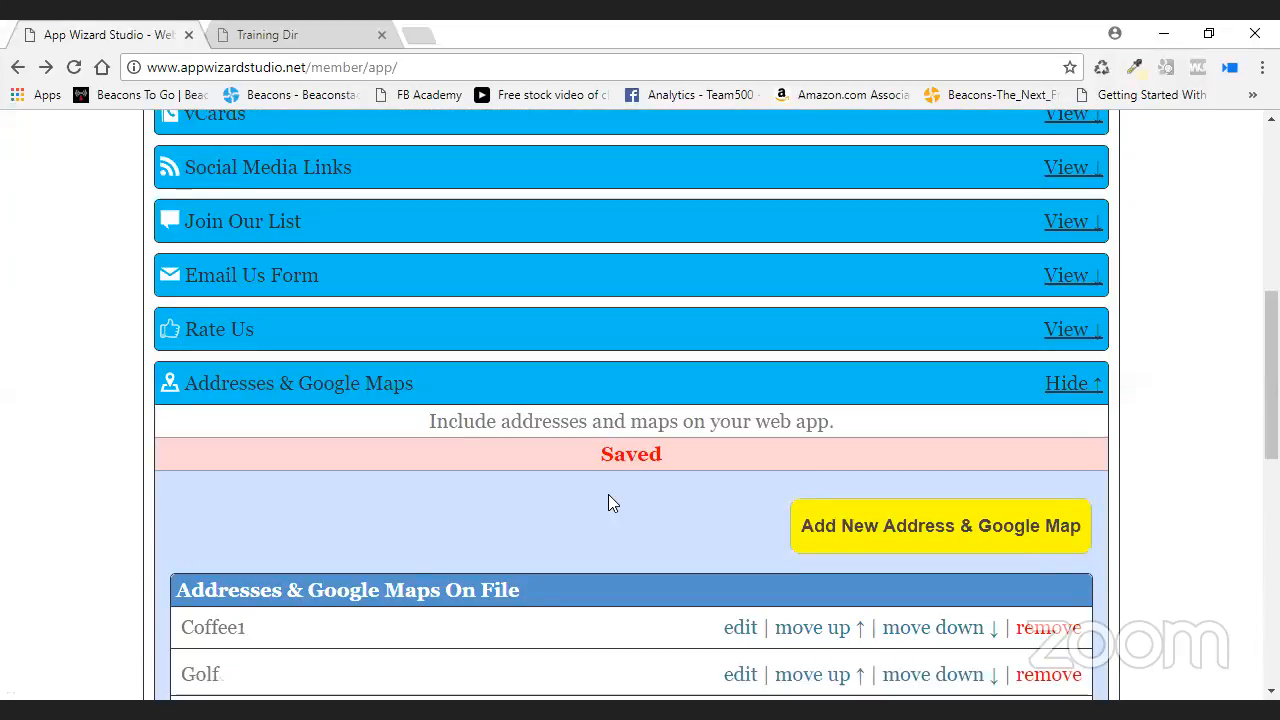
# - Delete the Coffee1 address entry, leaving only Golf, and return to the Preview
pyautogui.scroll(-2, 608, 494)
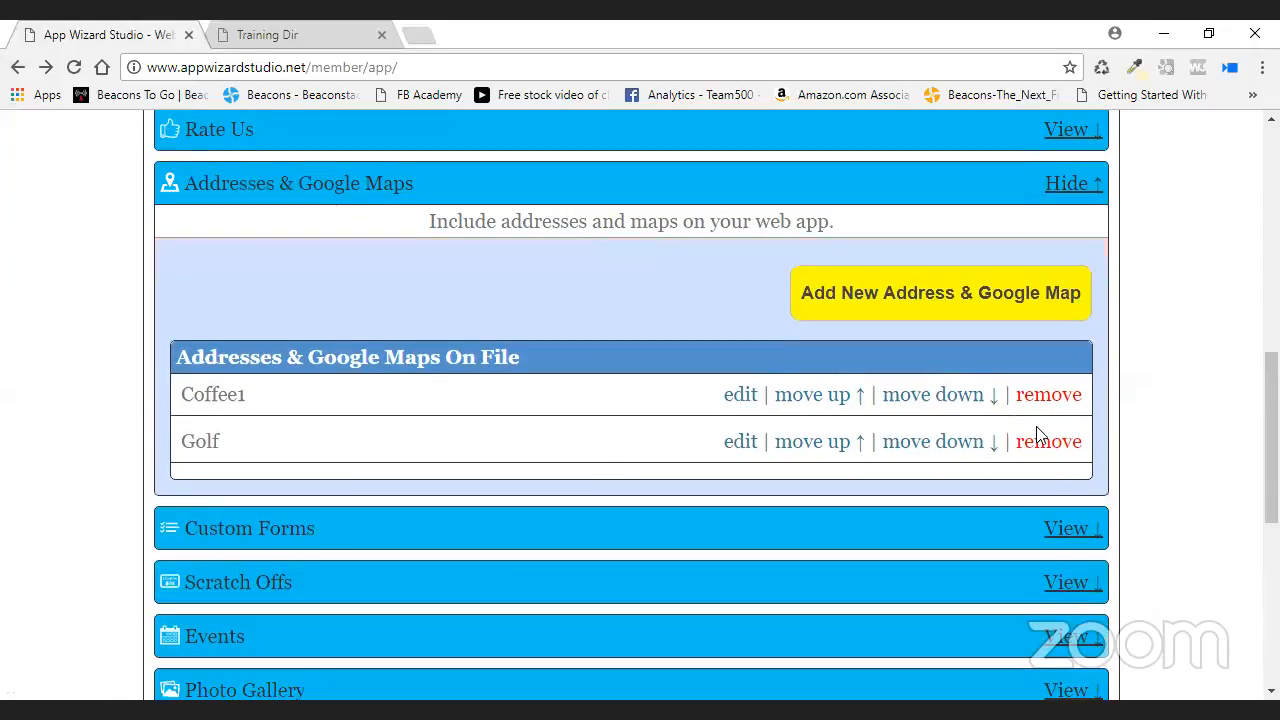
pyautogui.click(1039, 438)
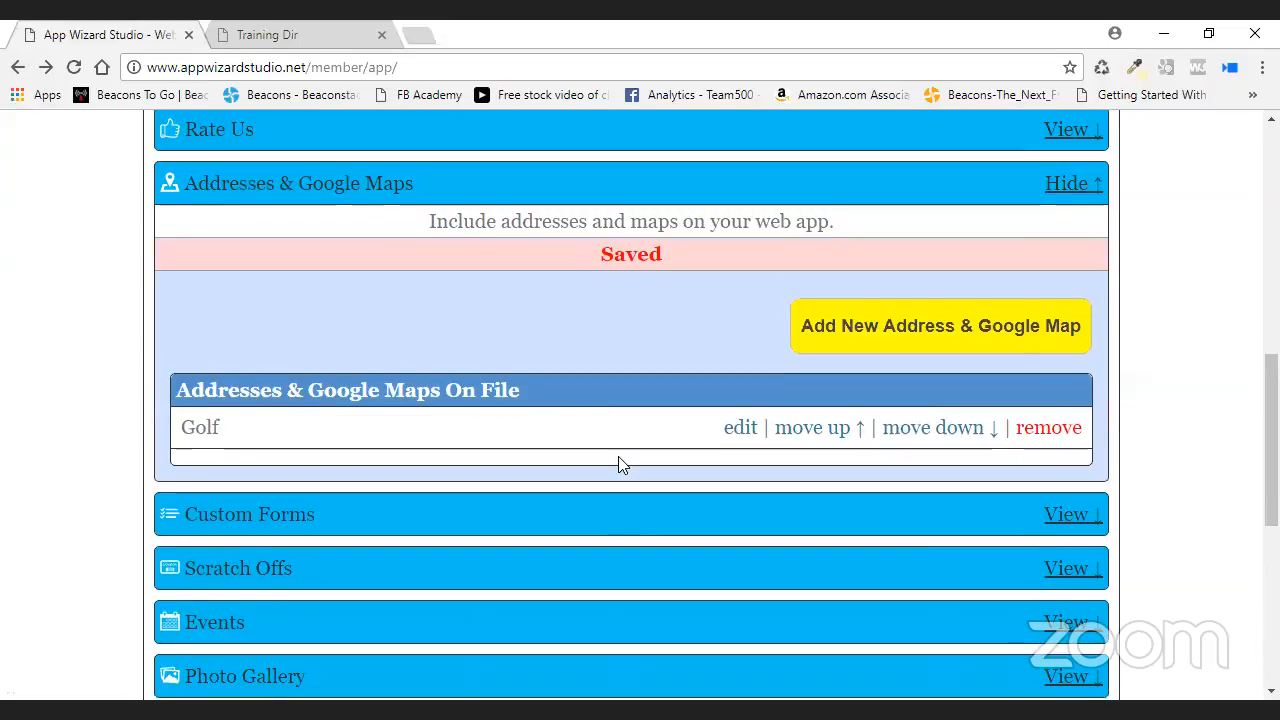
pyautogui.scroll(6, 423, 366)
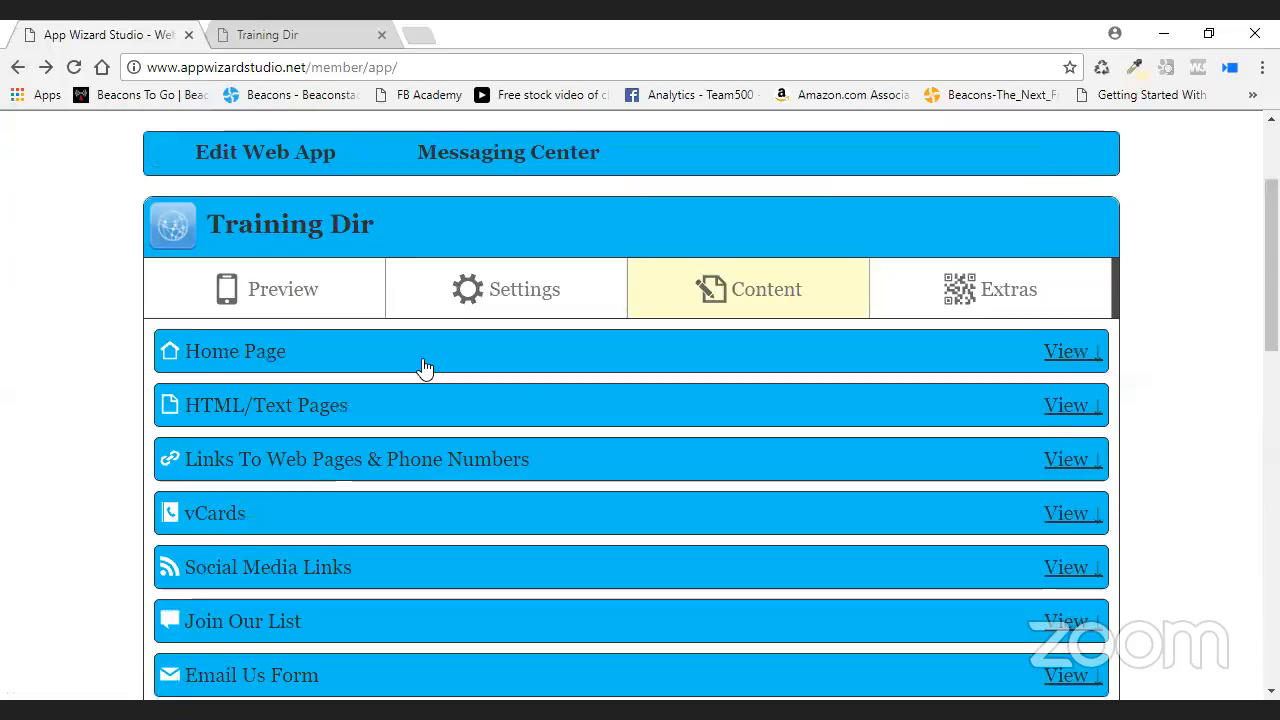
pyautogui.click(284, 298)
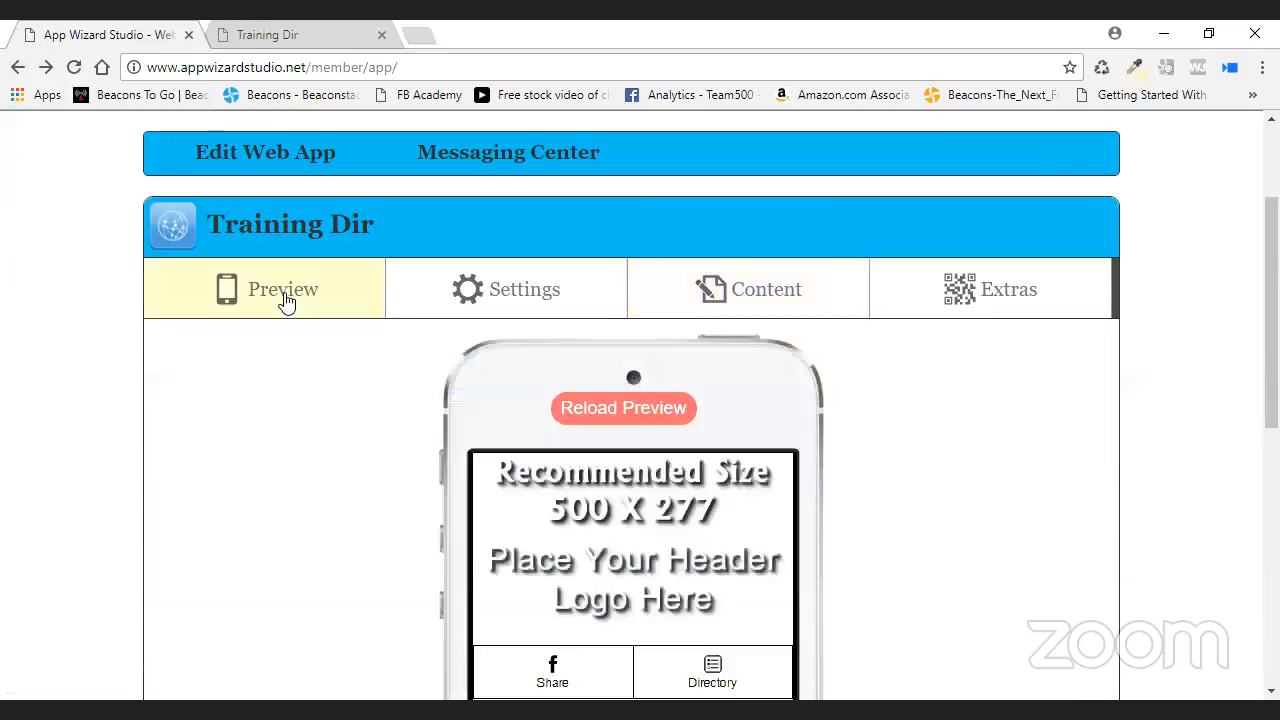
# - Reload the preview and check the Golf address on the Contact Us page
pyautogui.click(566, 410)
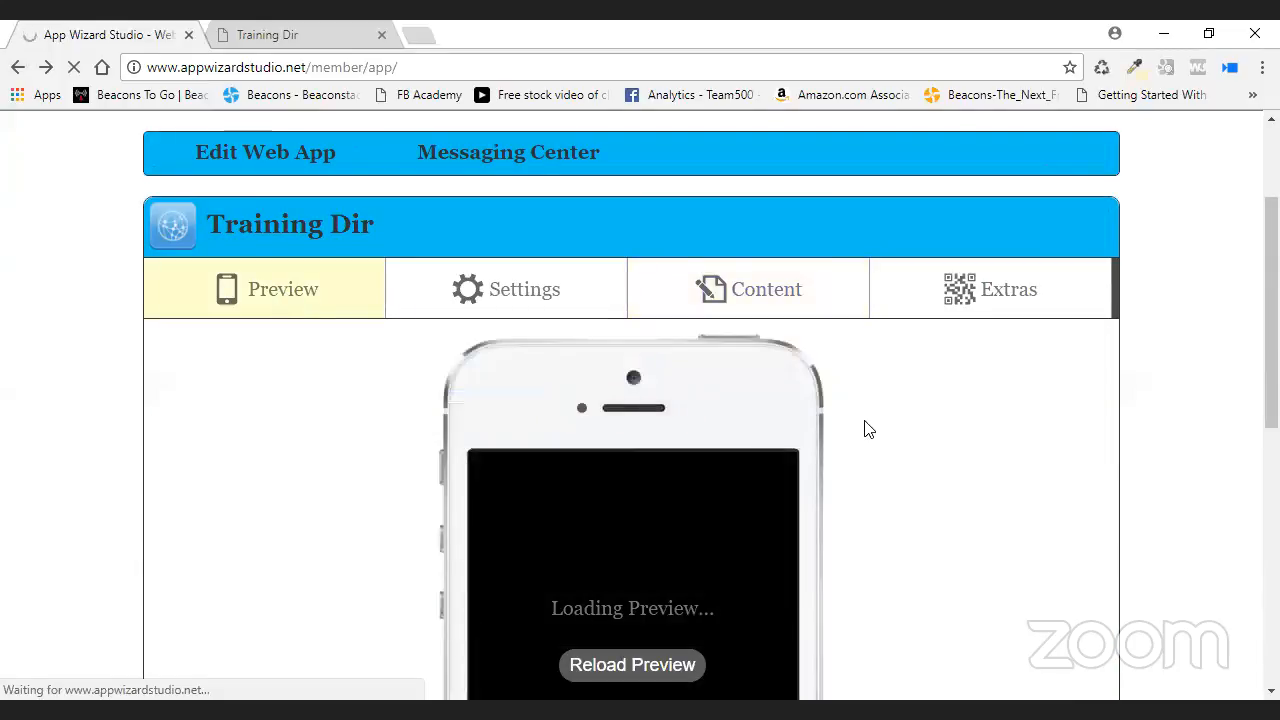
pyautogui.scroll(-2, 868, 428)
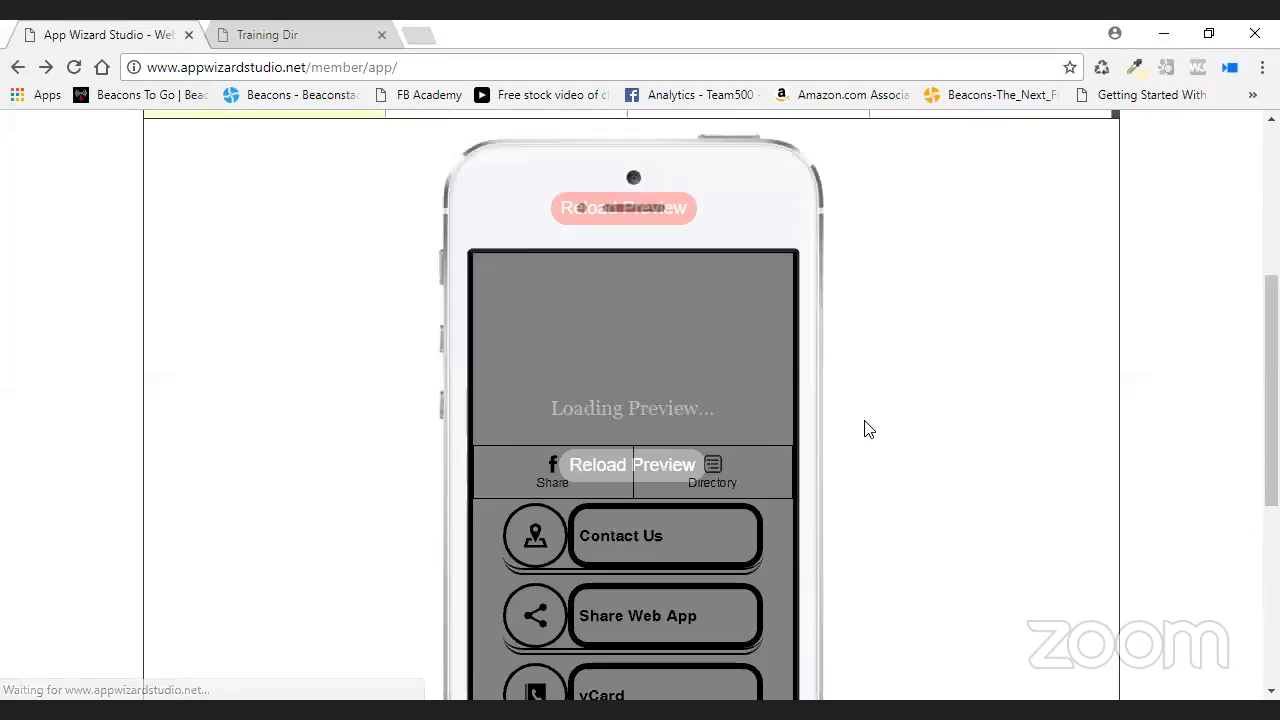
pyautogui.scroll(-1, 867, 430)
pyautogui.scroll(-2, 867, 430)
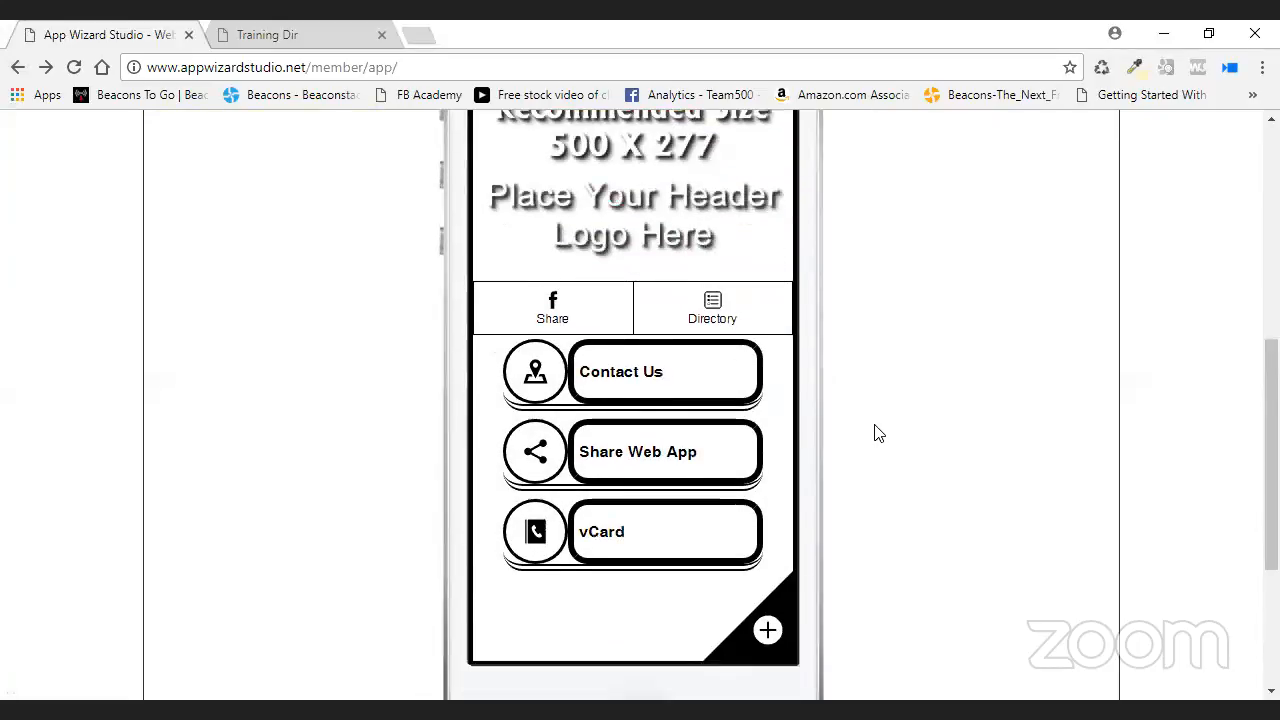
pyautogui.click(789, 366)
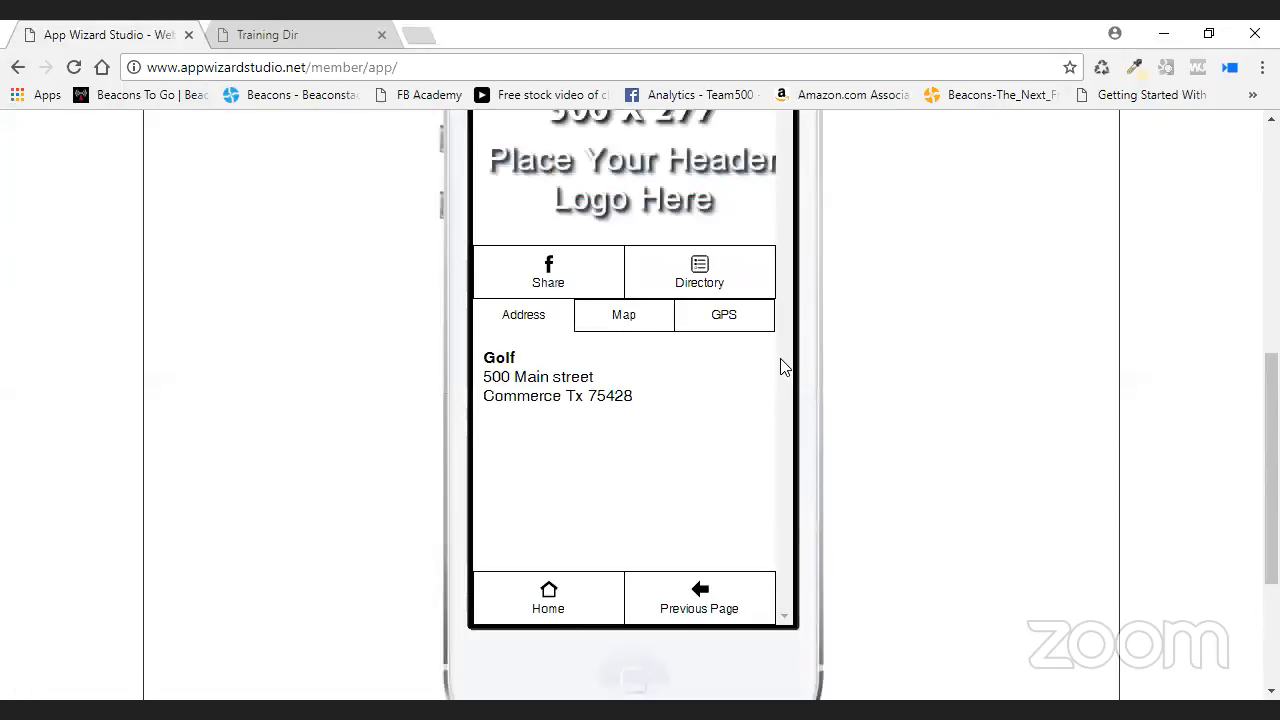
pyautogui.moveTo(588, 512); pyautogui.dragTo(552, 530)
pyautogui.click(664, 518)
pyautogui.scroll(1, 757, 434)
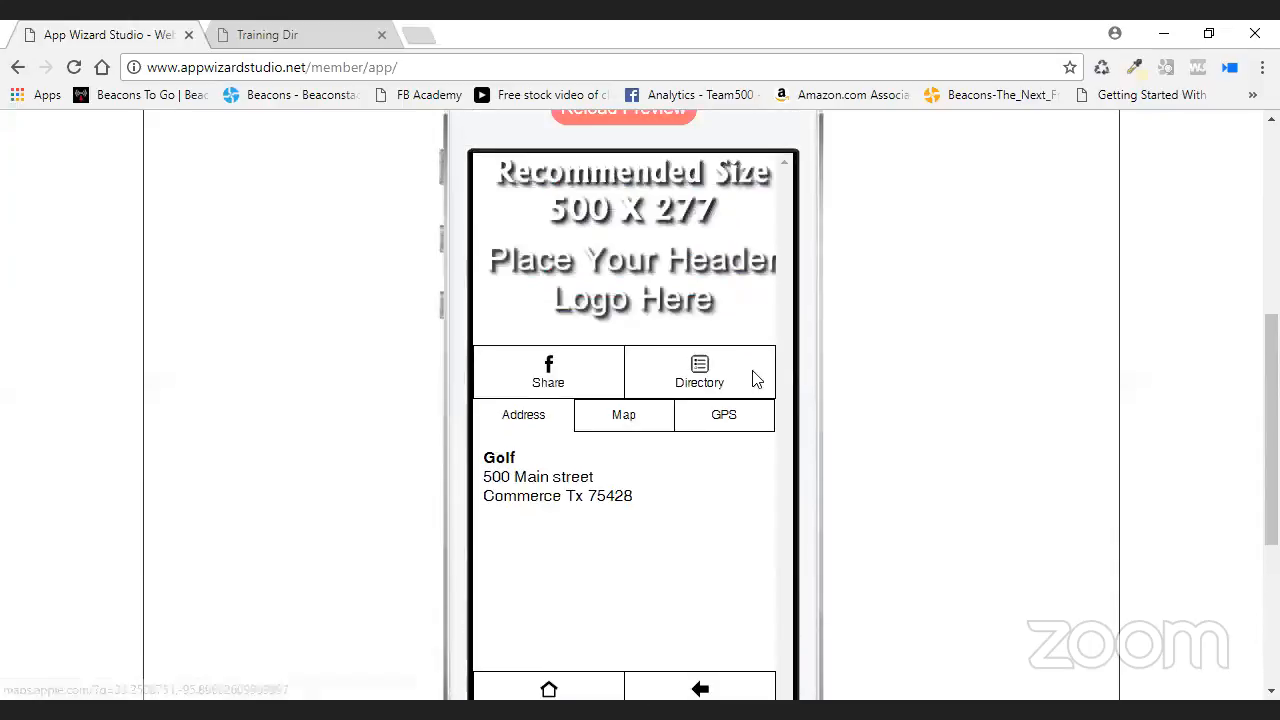
# - Open the Golf directory listing's details and follow its 1tap.mobi/golfdir link
pyautogui.click(785, 380)
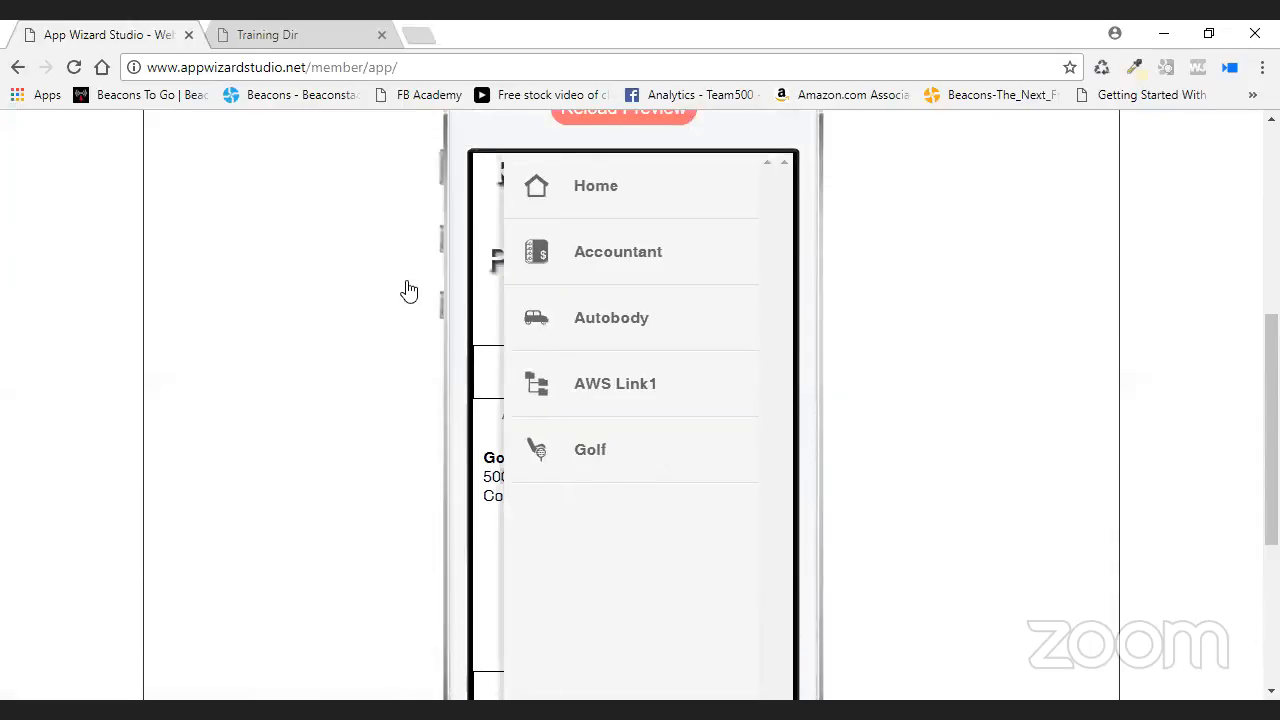
pyautogui.click(592, 451)
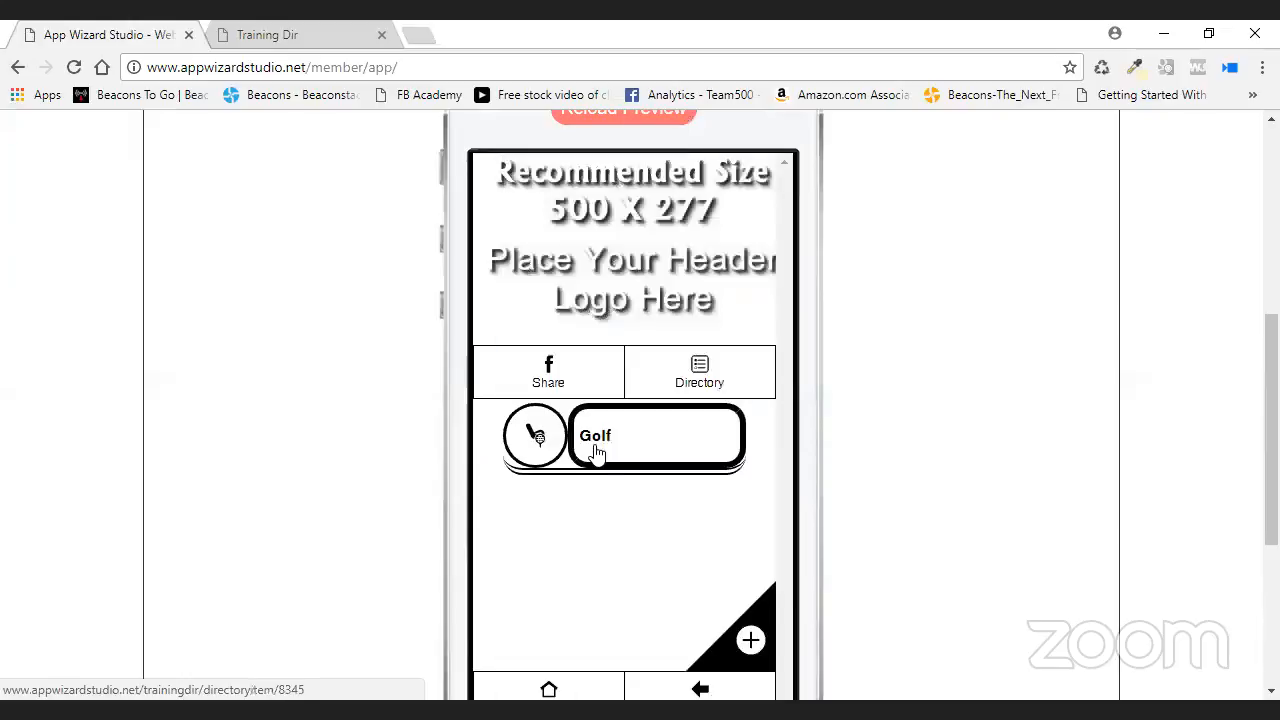
pyautogui.click(622, 440)
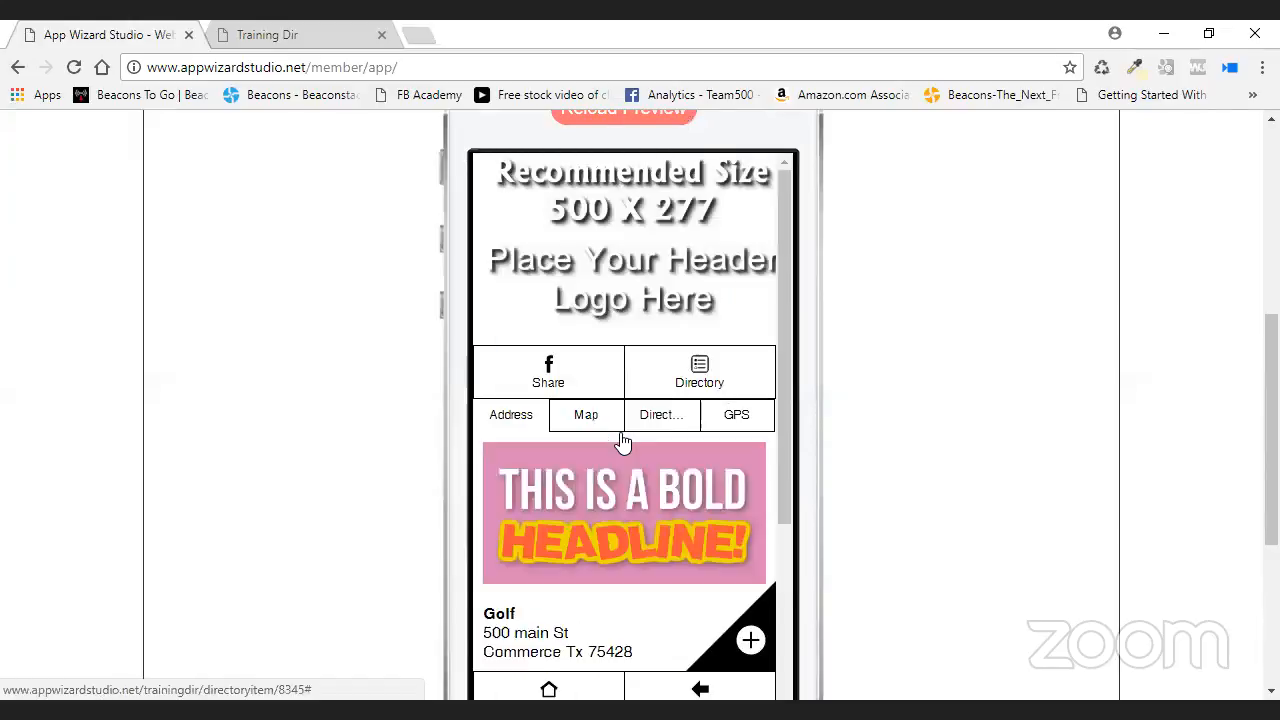
pyautogui.scroll(-4, 663, 425)
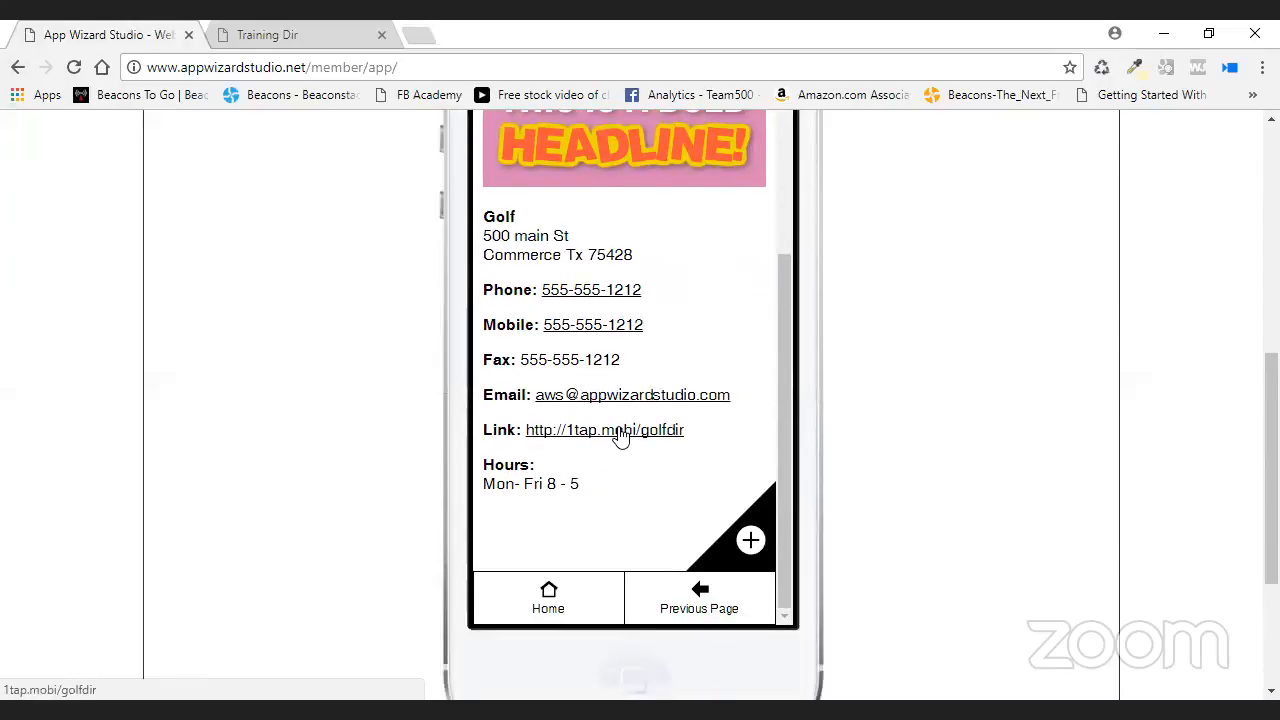
pyautogui.click(620, 432)
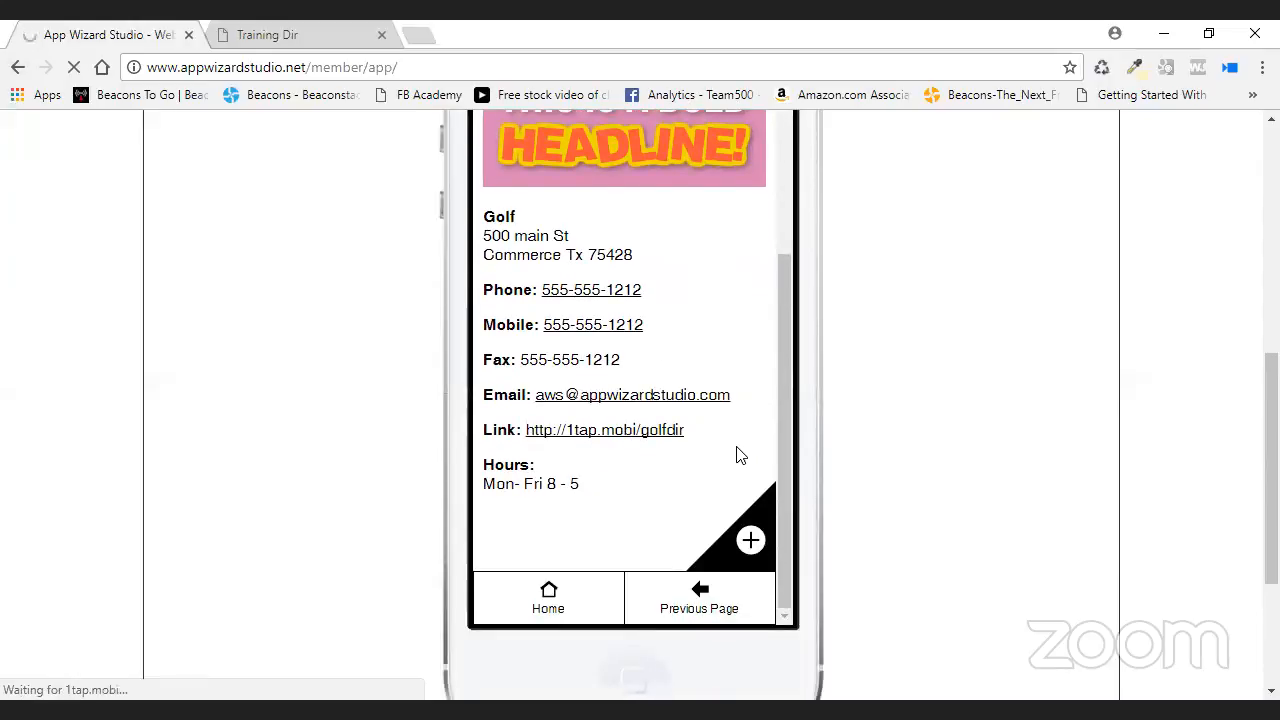
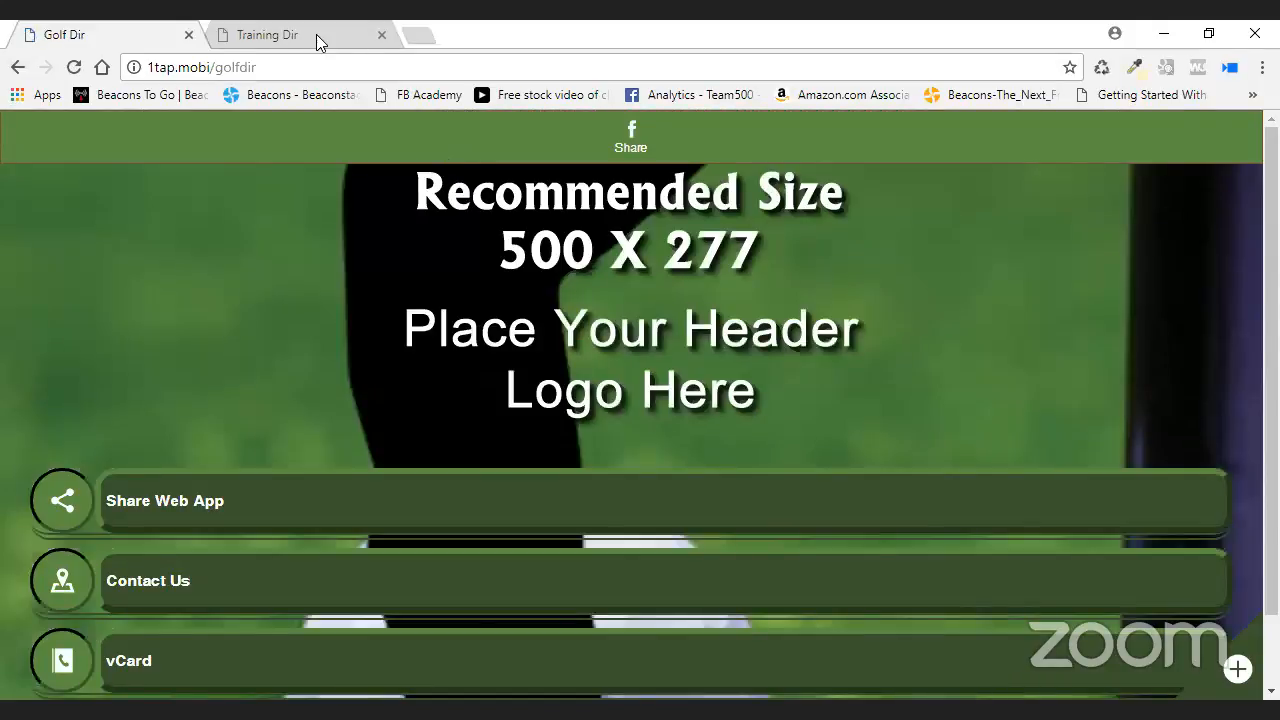
# - Go back to the Training Dir editor and reload its phone preview
pyautogui.click(18, 67)
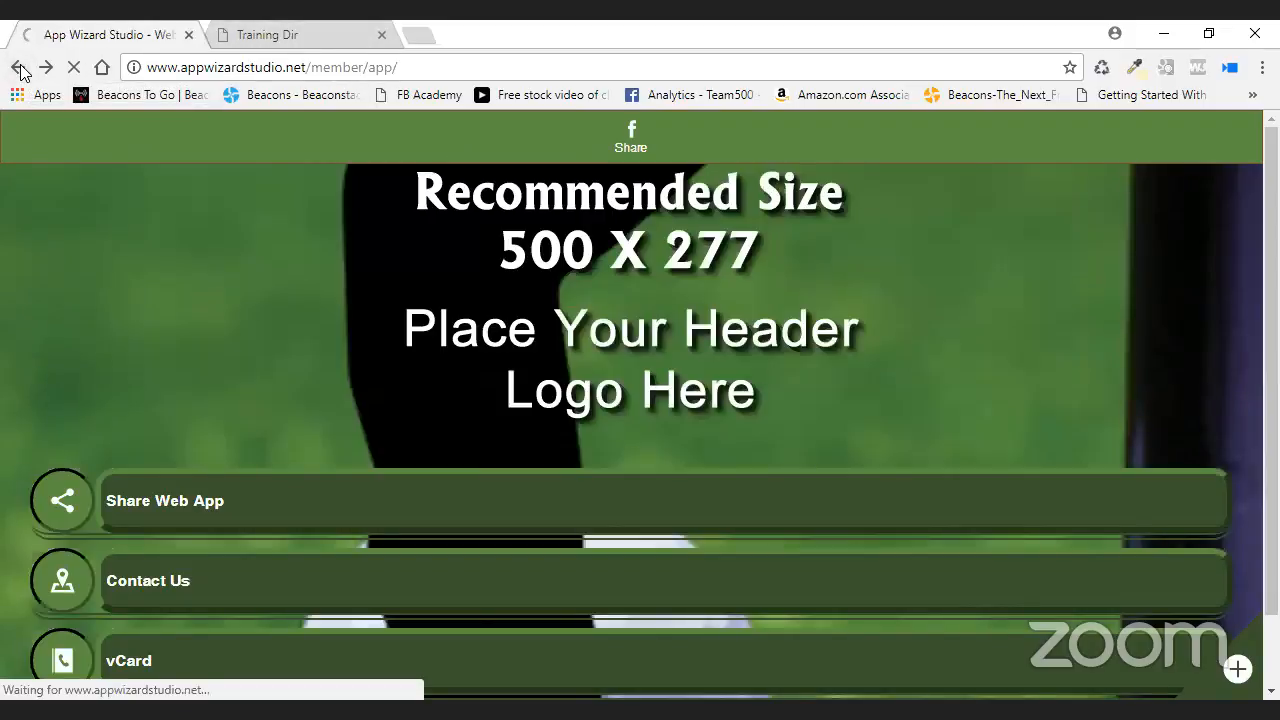
pyautogui.scroll(3, 906, 254)
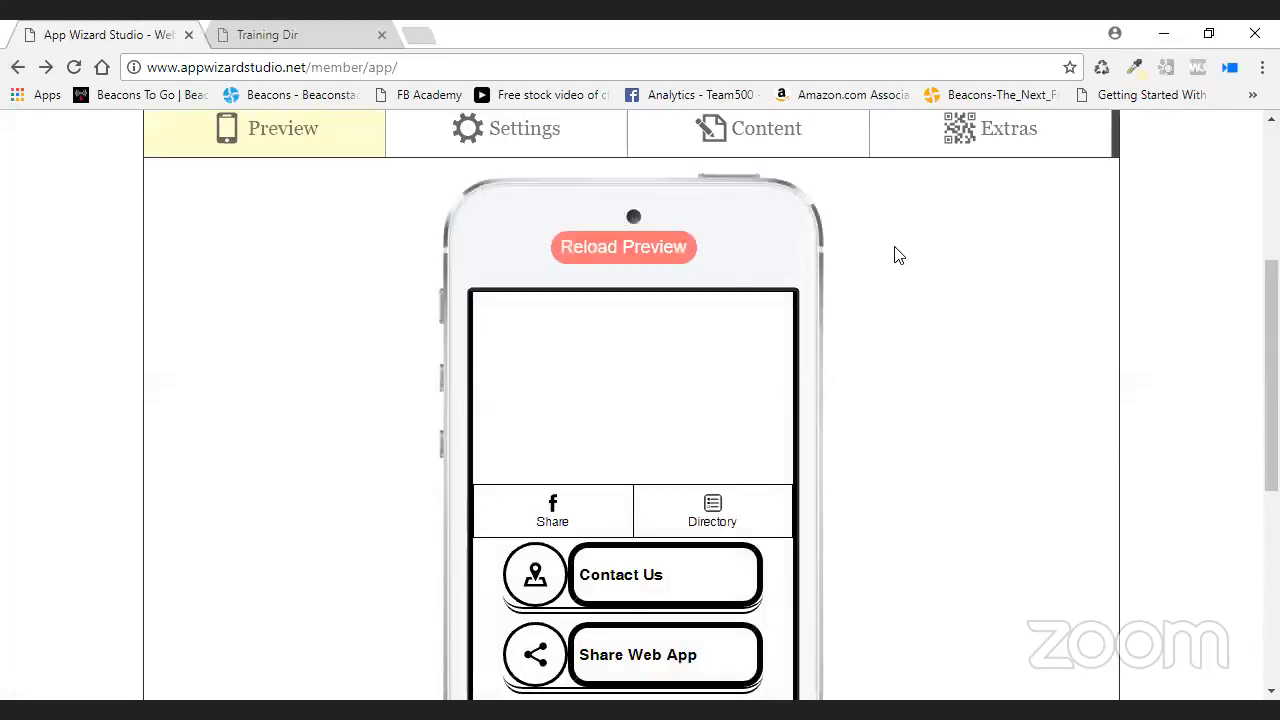
pyautogui.click(634, 258)
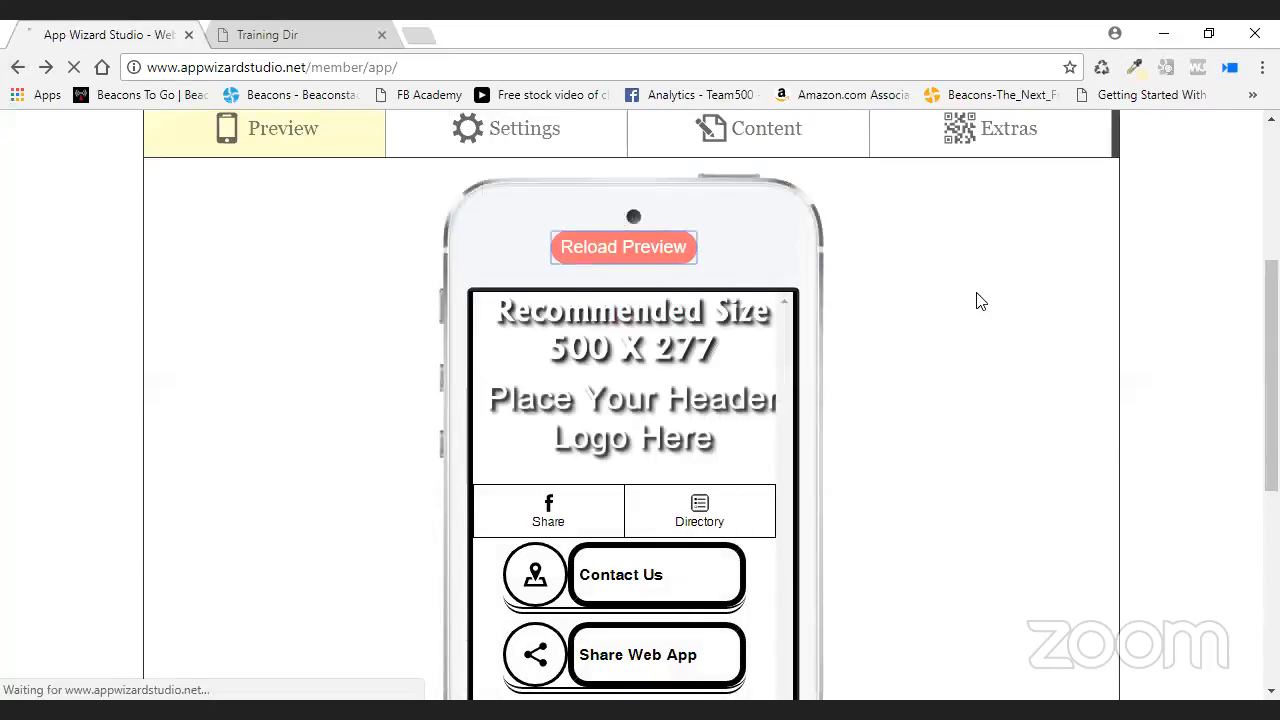
pyautogui.scroll(-2, 952, 301)
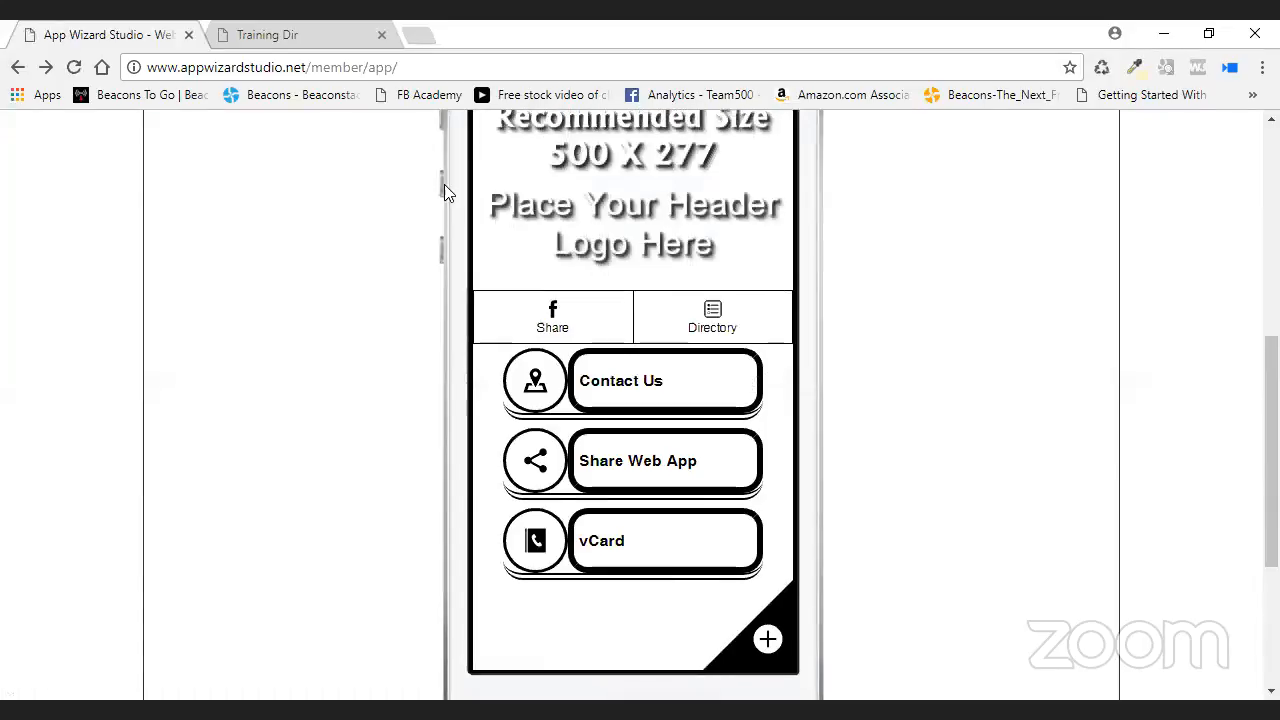
pyautogui.scroll(1, 917, 294)
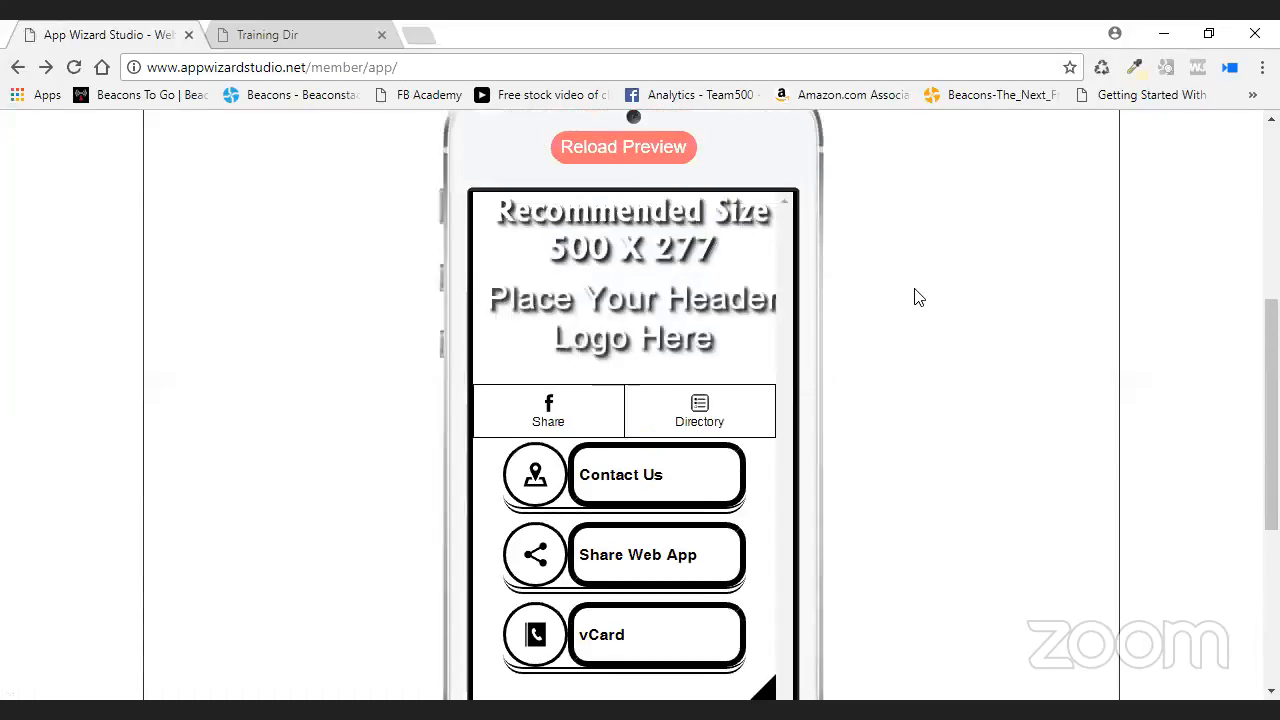
# - Open Directory in the Training Dir preview, follow the Golf entry, then head to the Administrator Control Panel
pyautogui.click(714, 417)
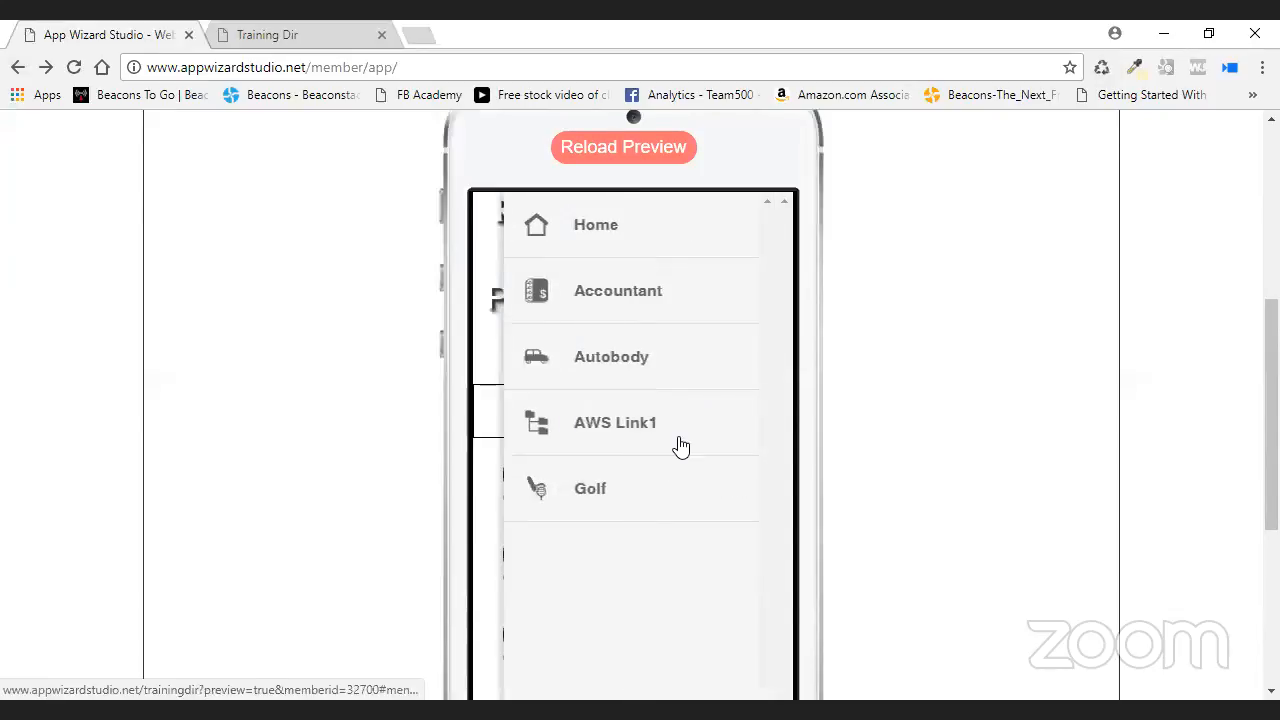
pyautogui.click(611, 497)
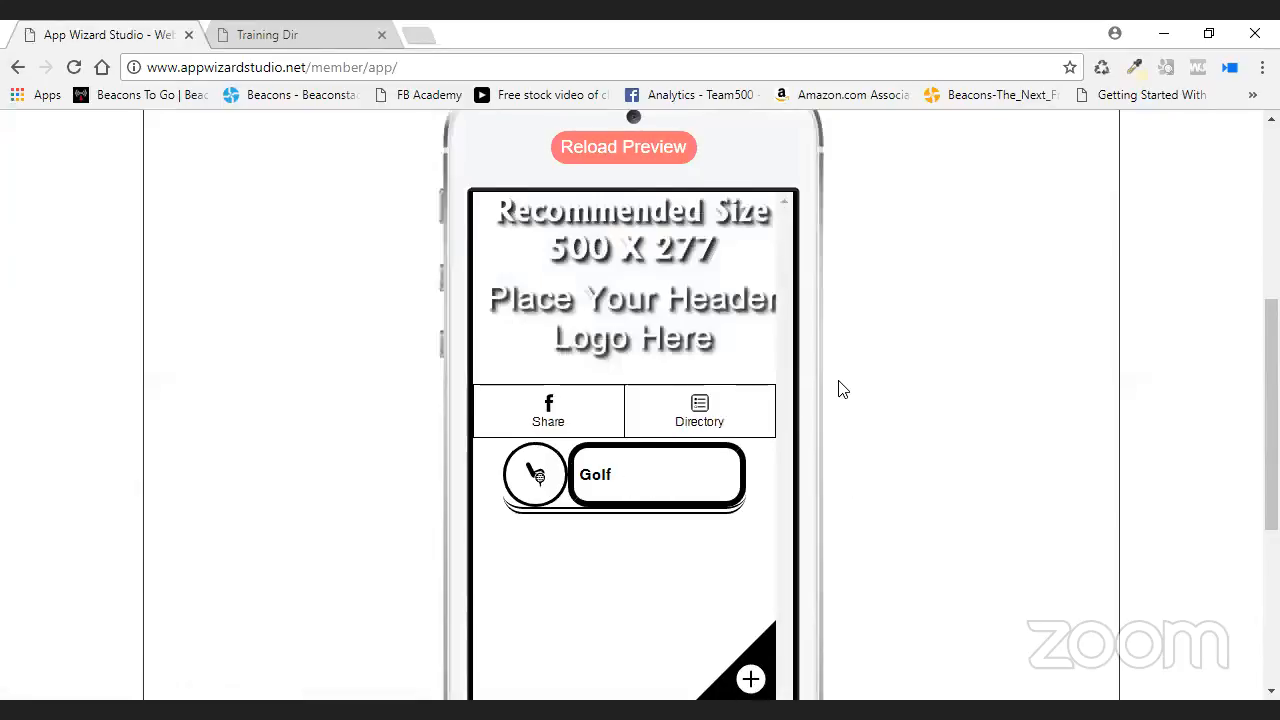
pyautogui.scroll(4, 257, 286)
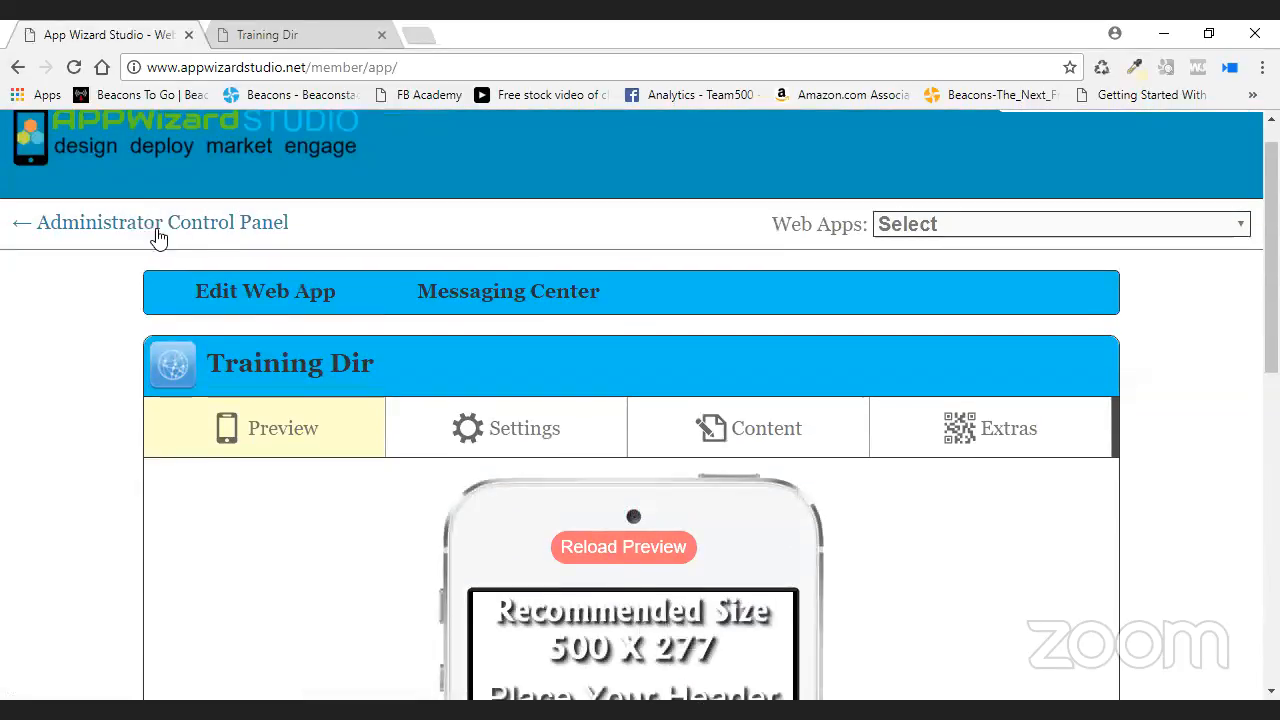
pyautogui.click(240, 236)
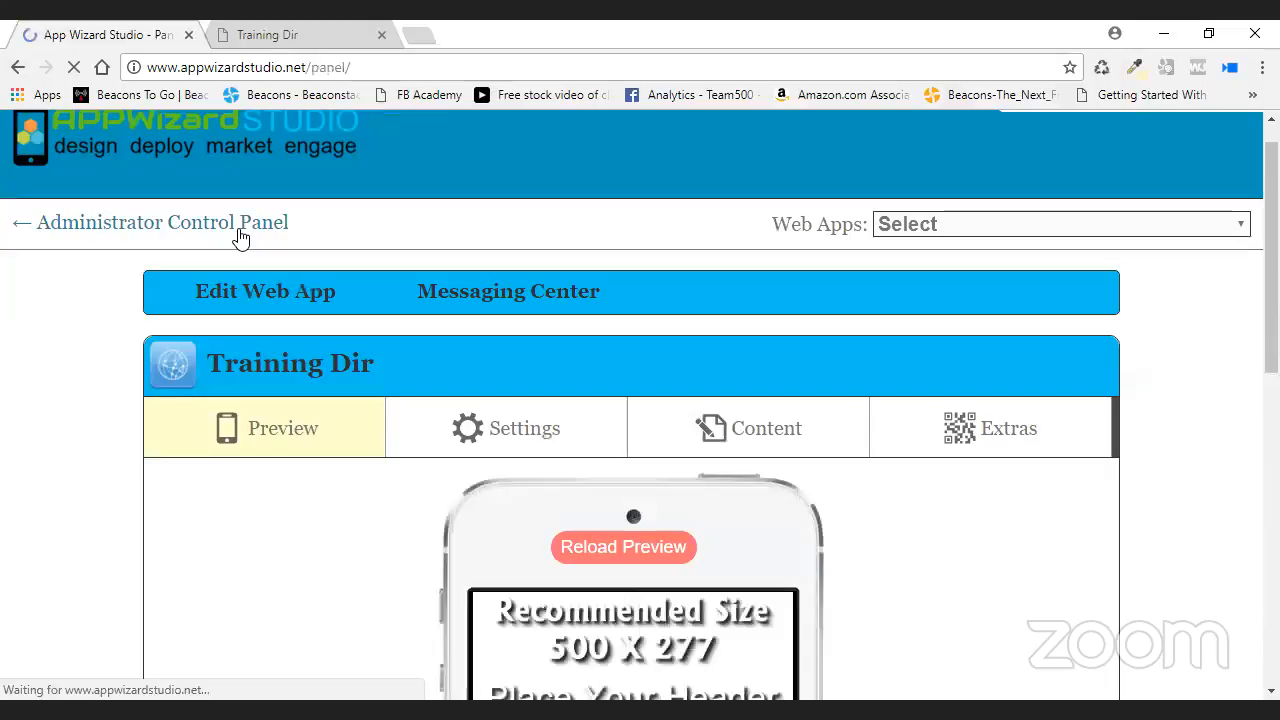
# - Edit the Golf Dir web app and view Addresses & Google Maps under Content
pyautogui.scroll(-5, 408, 255)
pyautogui.scroll(-5, 408, 255)
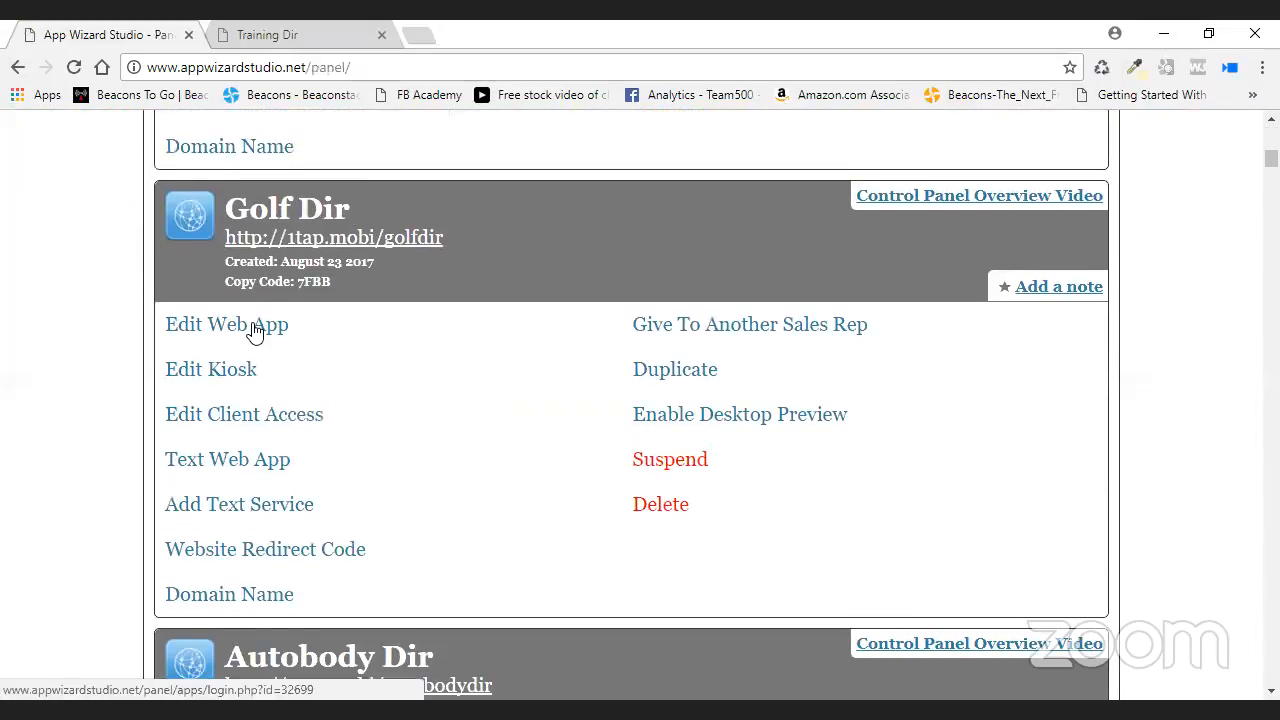
pyautogui.click(255, 333)
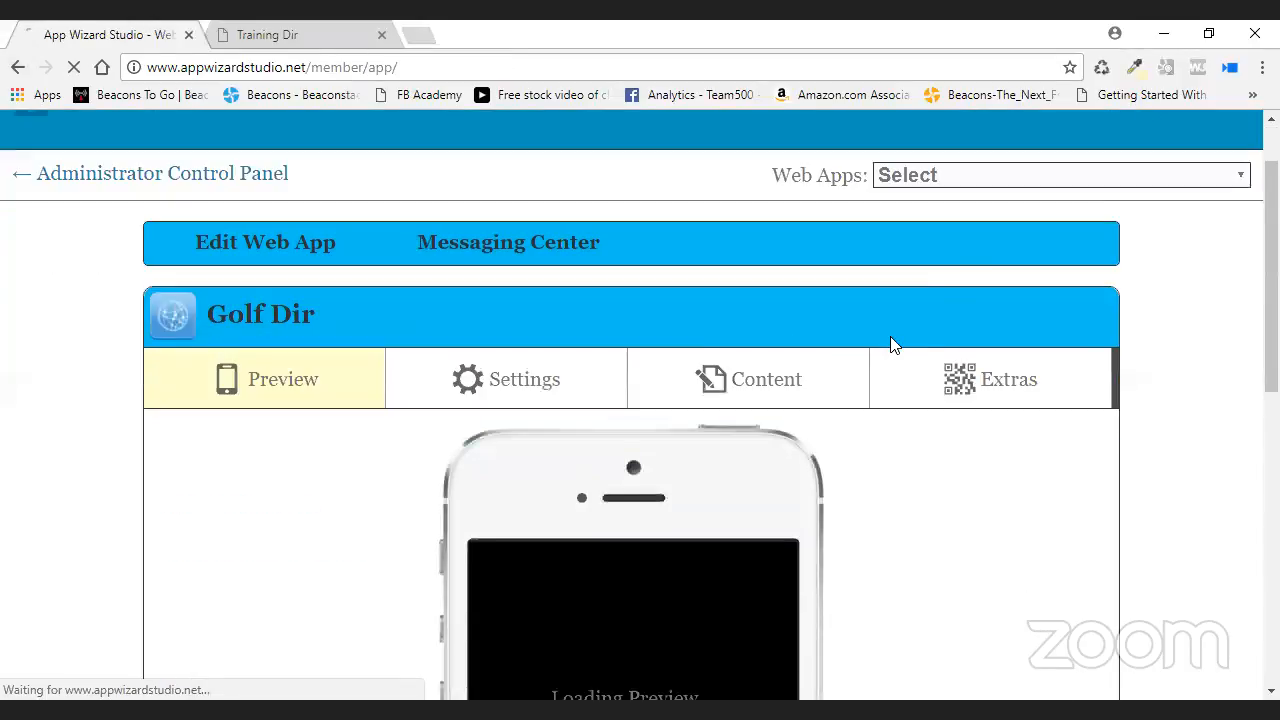
pyautogui.scroll(-2, 893, 343)
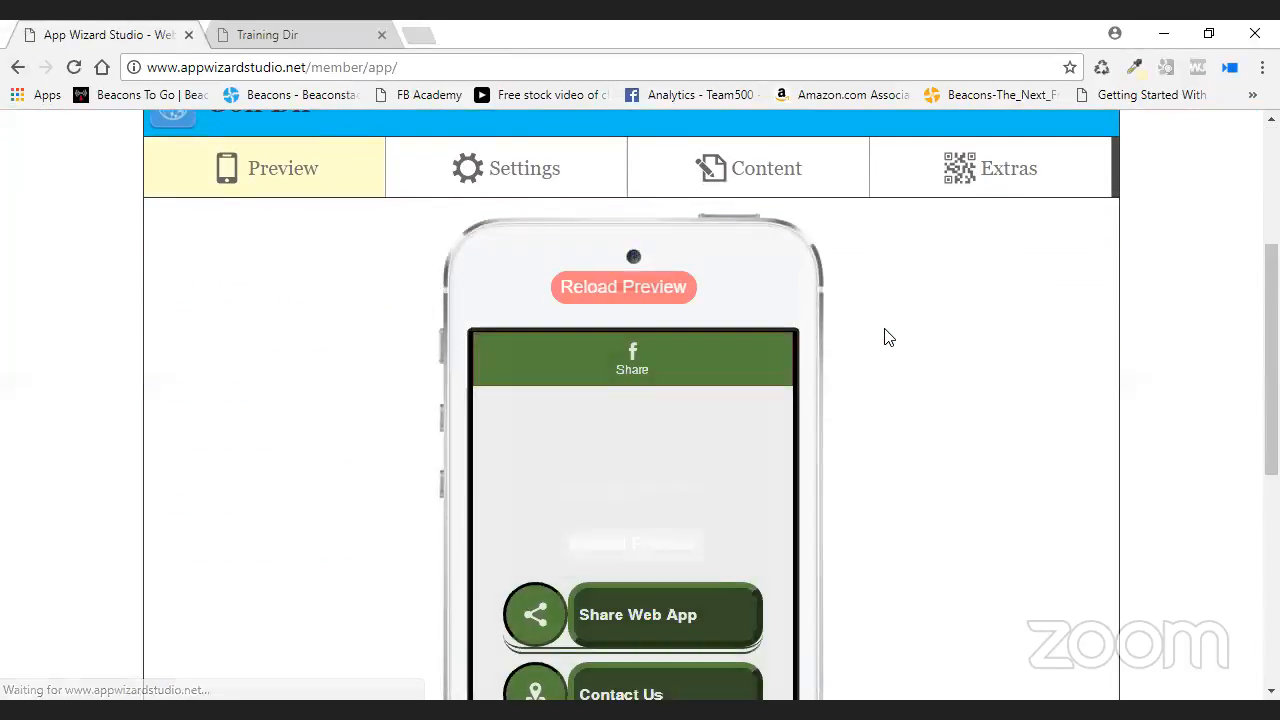
pyautogui.scroll(-1, 850, 323)
pyautogui.scroll(2, 850, 323)
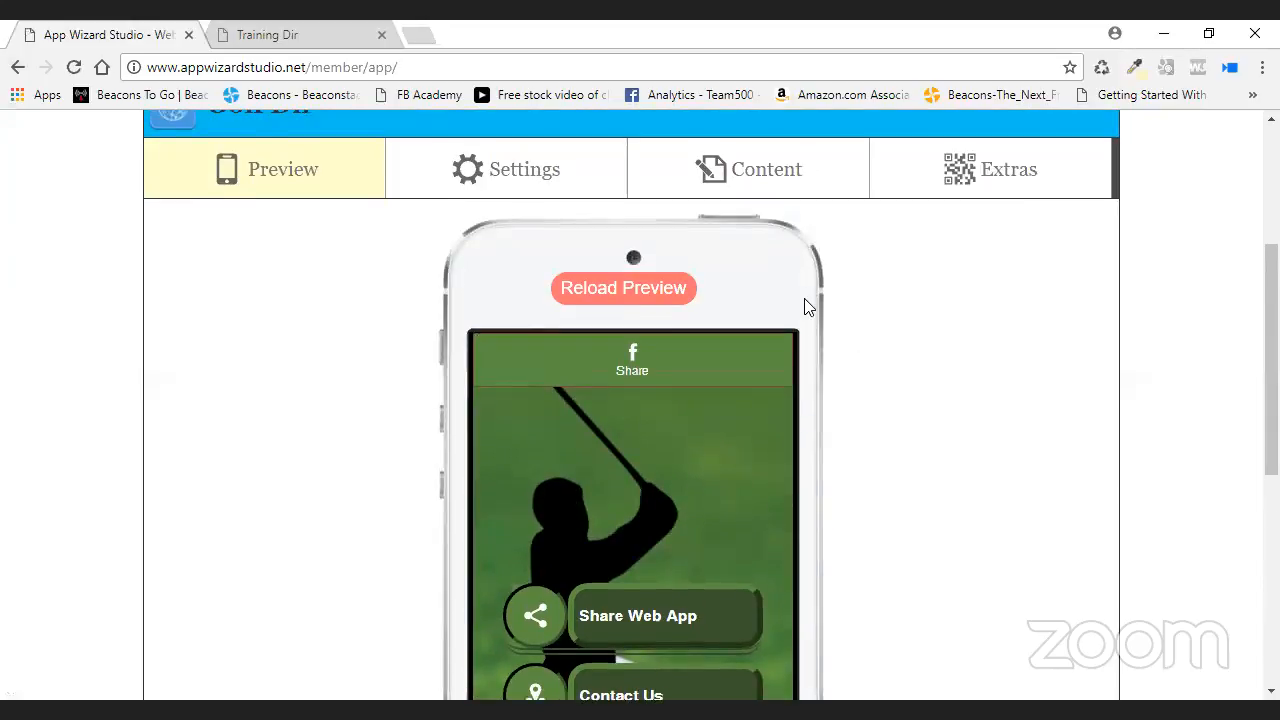
pyautogui.click(805, 292)
pyautogui.scroll(-8, 791, 366)
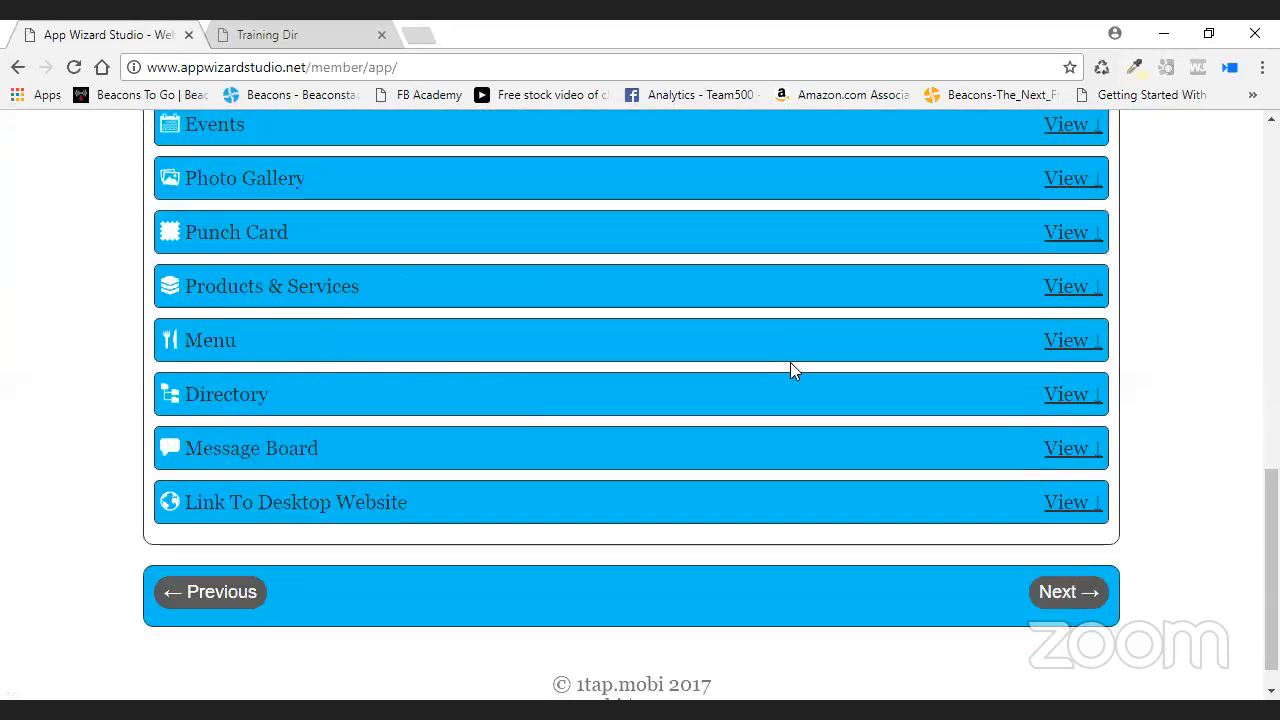
pyautogui.scroll(-1, 1206, 386)
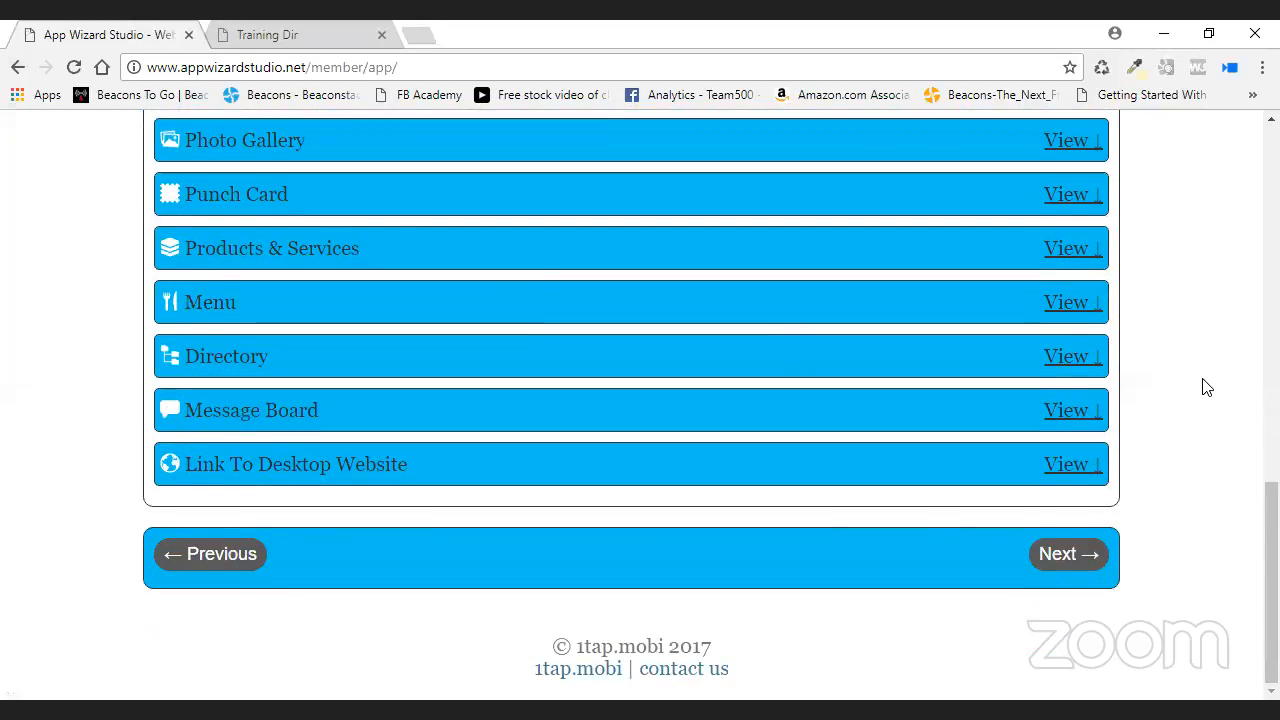
pyautogui.scroll(1, 1206, 386)
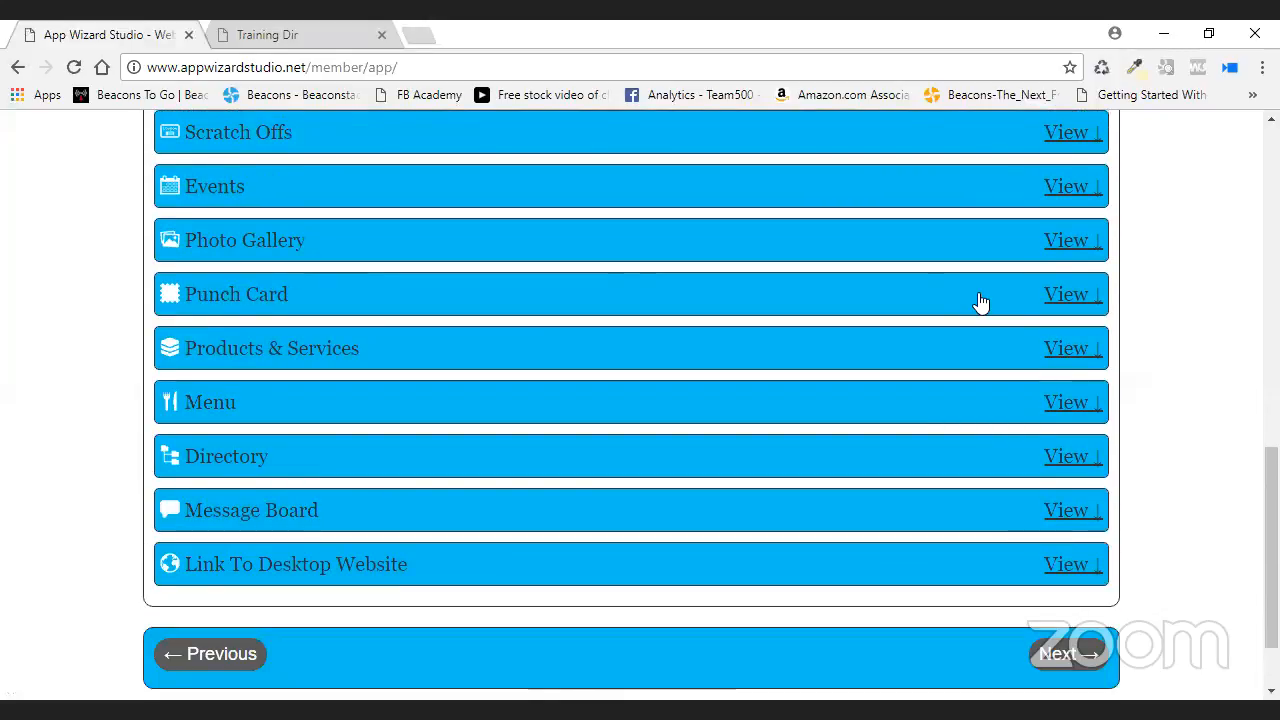
pyautogui.scroll(2, 914, 429)
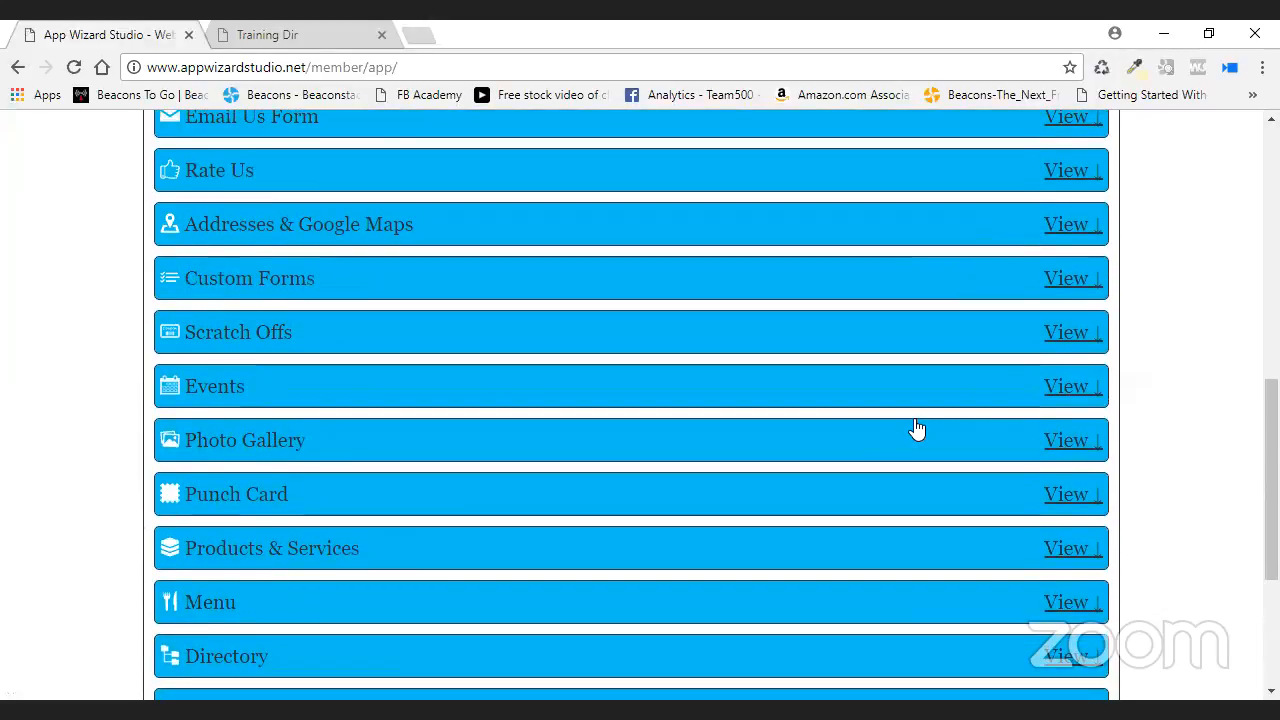
pyautogui.click(1066, 225)
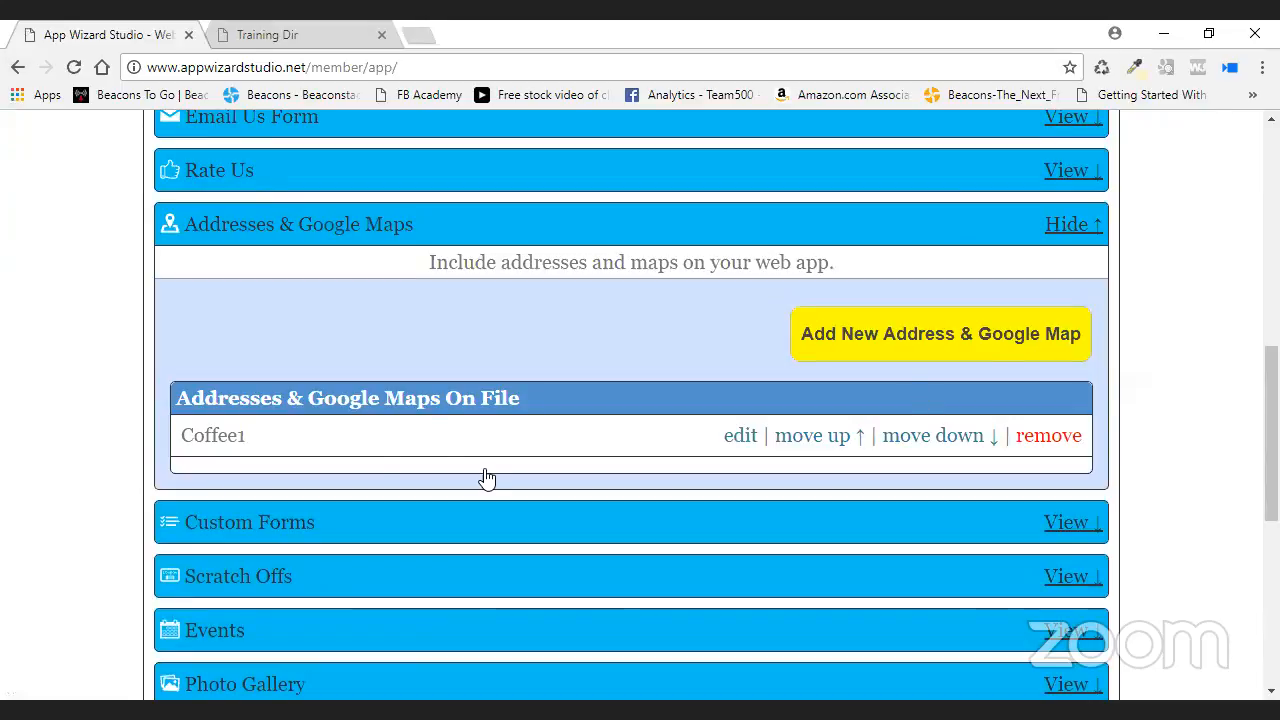
# - Rename the Coffee1 address entry to Golf and enter its business phone and street
pyautogui.click(740, 435)
pyautogui.click(325, 450)
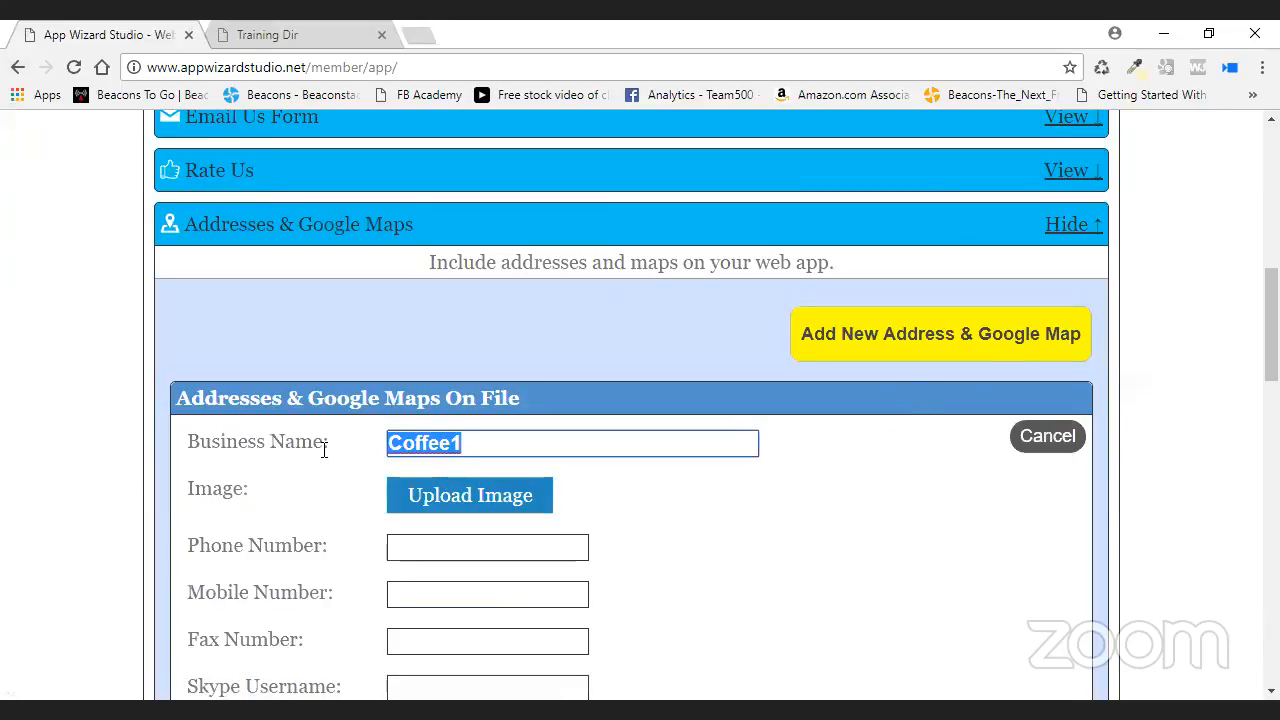
pyautogui.write('Golf')
pyautogui.click(452, 546)
pyautogui.write('55')
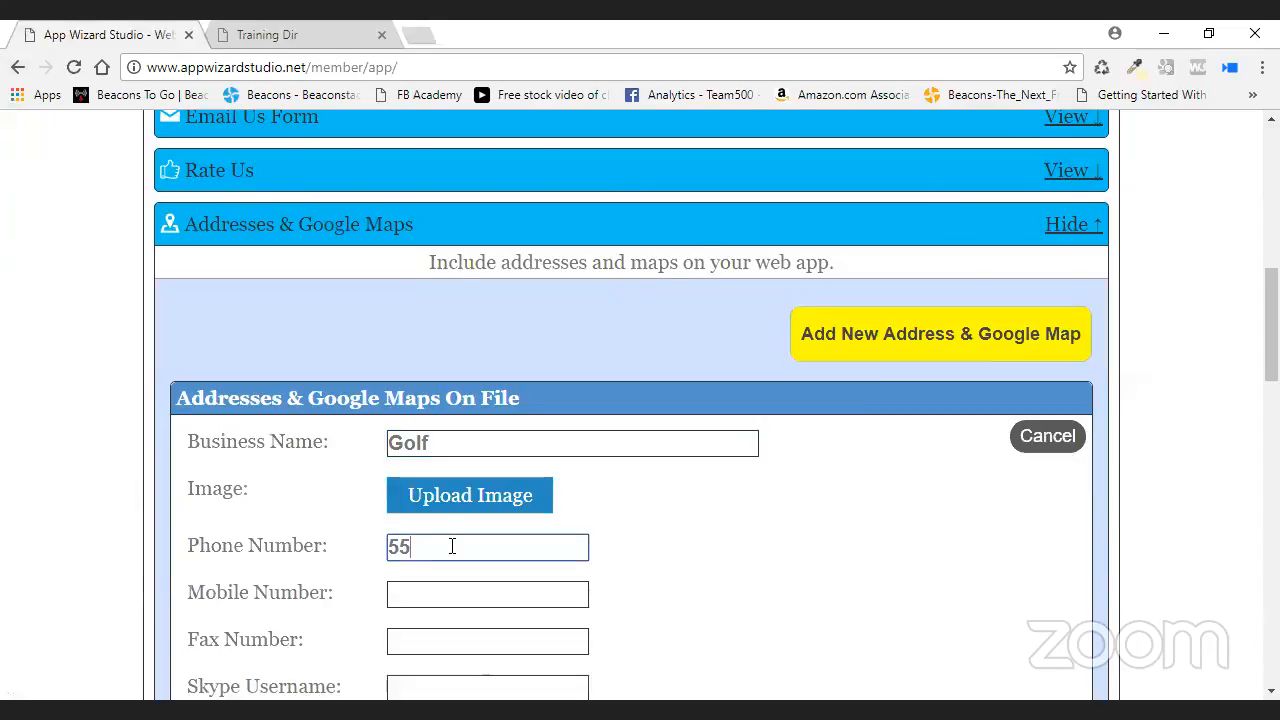
pyautogui.write('5-555-1212')
pyautogui.scroll(-4, 740, 571)
pyautogui.scroll(-4, 544, 488)
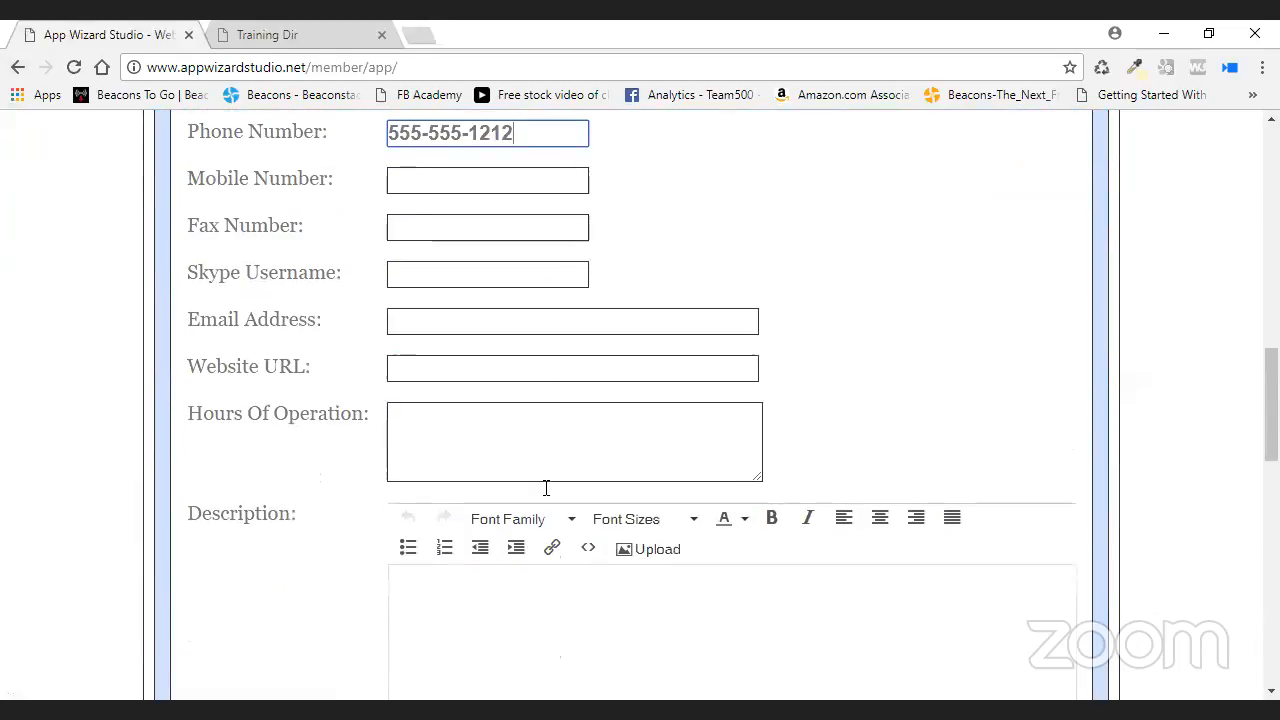
pyautogui.click(516, 557)
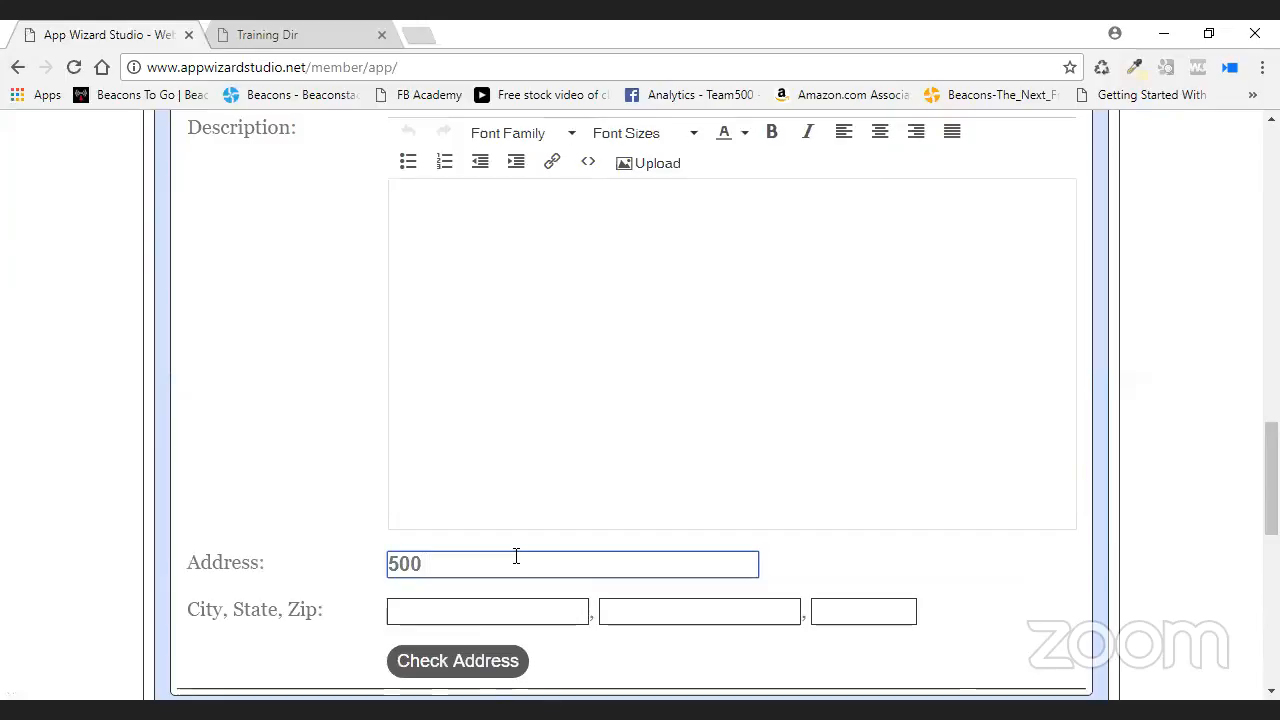
# - Fill in the city, state and zip code, look up the address and enable its Google Map
pyautogui.click(519, 612)
pyautogui.write('Comm erce')
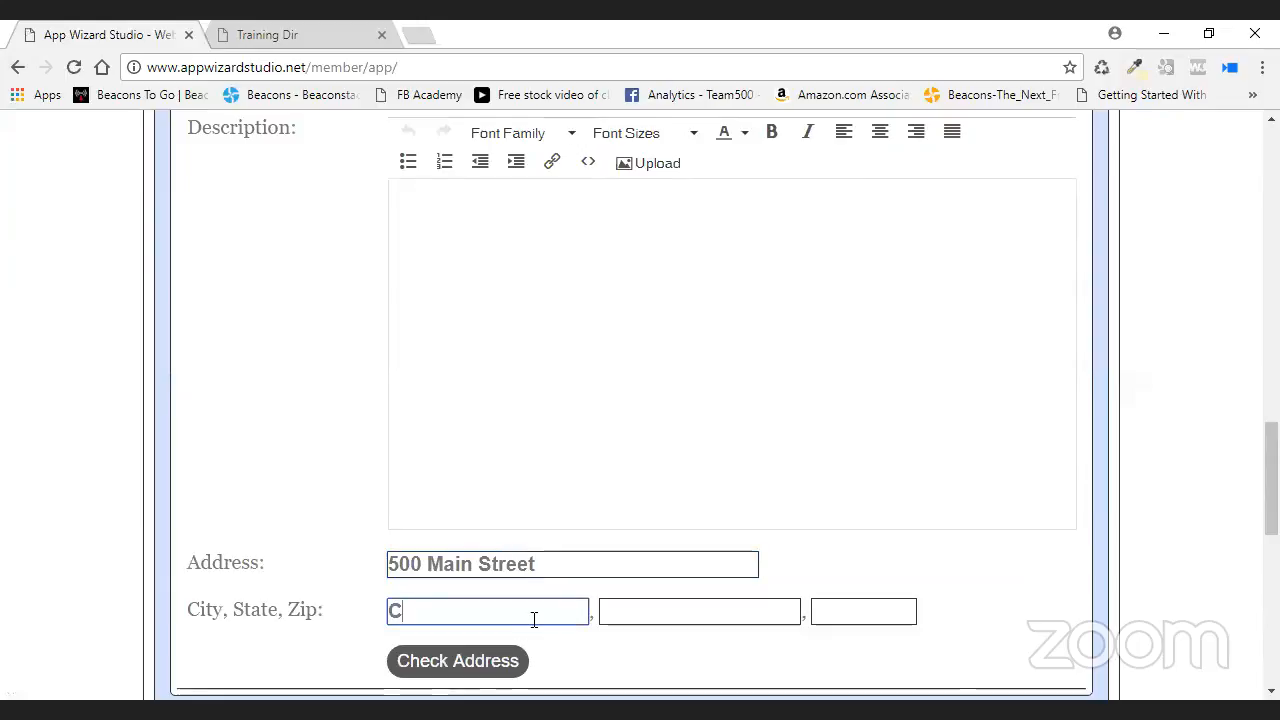
pyautogui.press('BackSpace')
pyautogui.press('BackSpace')
pyautogui.press('BackSpace')
pyautogui.press('BackSpace')
pyautogui.press('BackSpace')
pyautogui.write('erce')
pyautogui.press('Tab')
pyautogui.write('Texas')
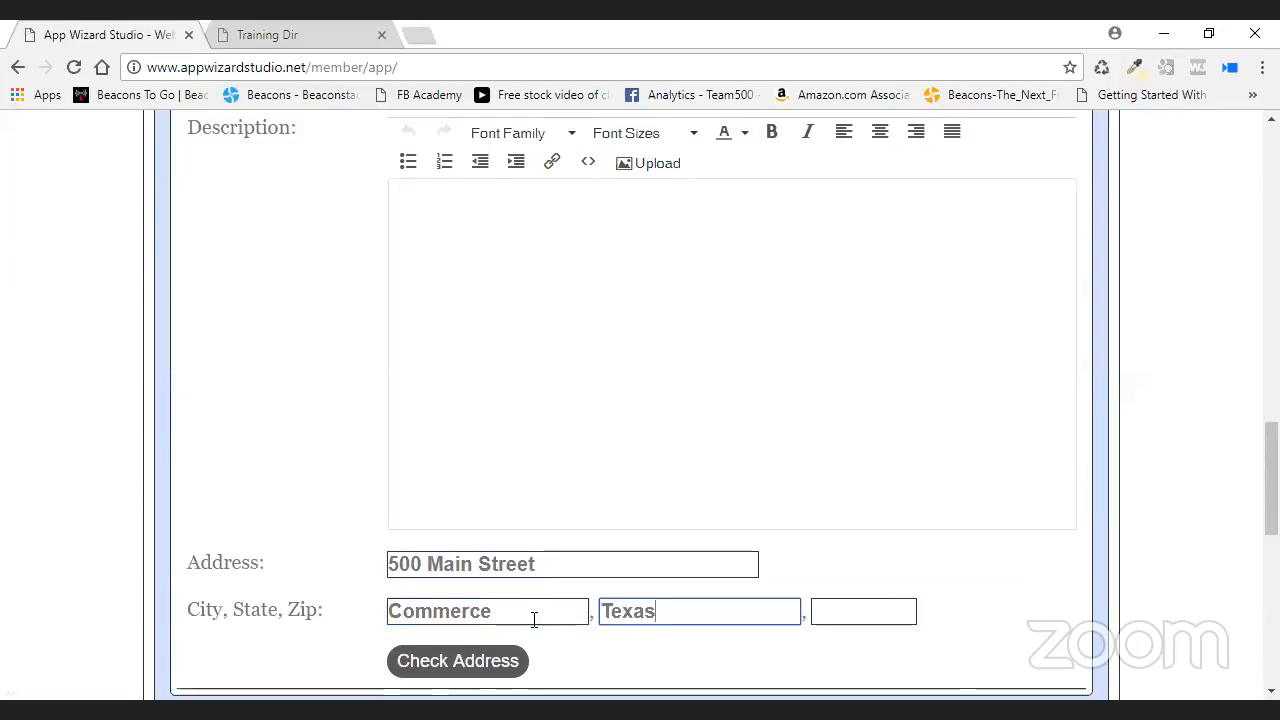
pyautogui.press('Tab')
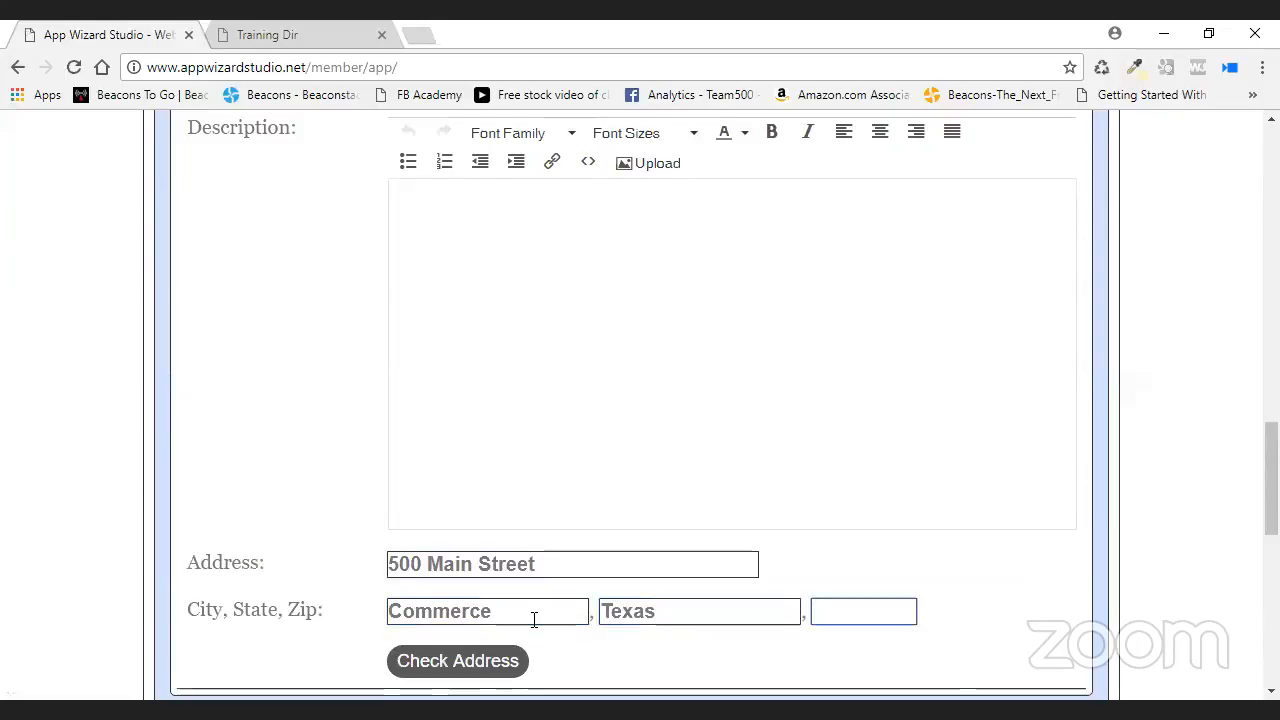
pyautogui.write('75428')
pyautogui.click(486, 662)
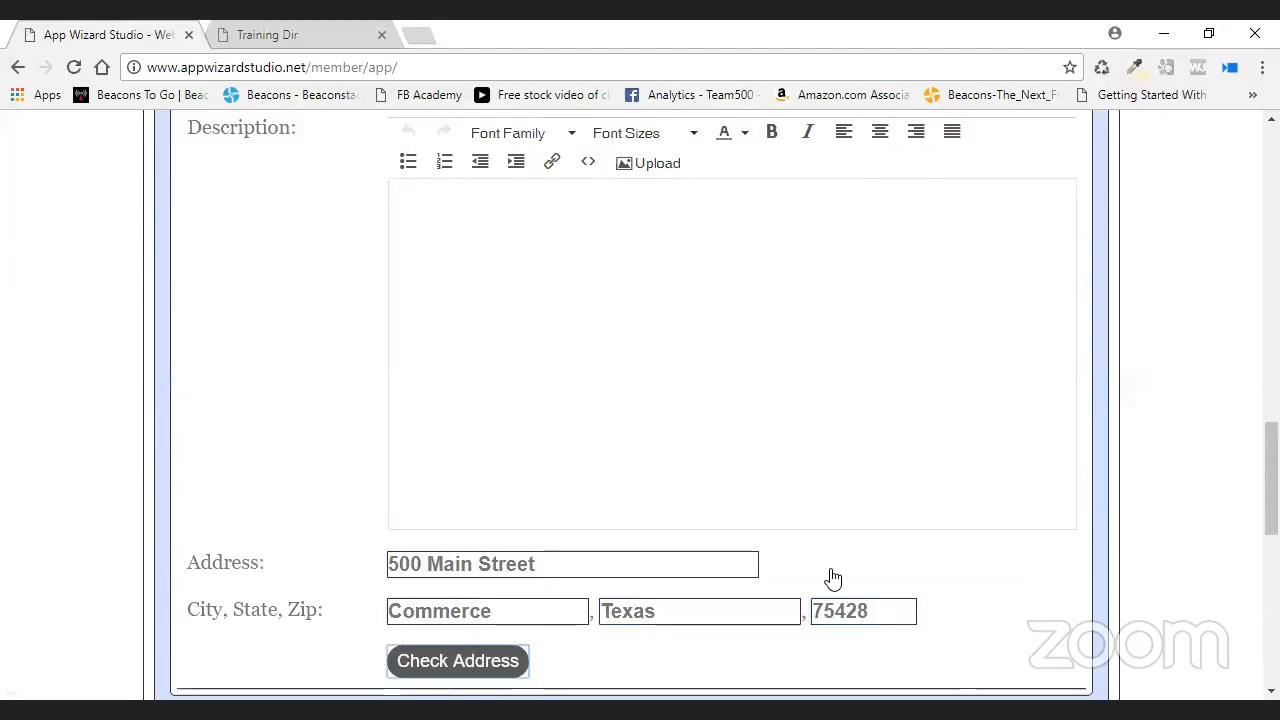
pyautogui.scroll(-3, 1128, 440)
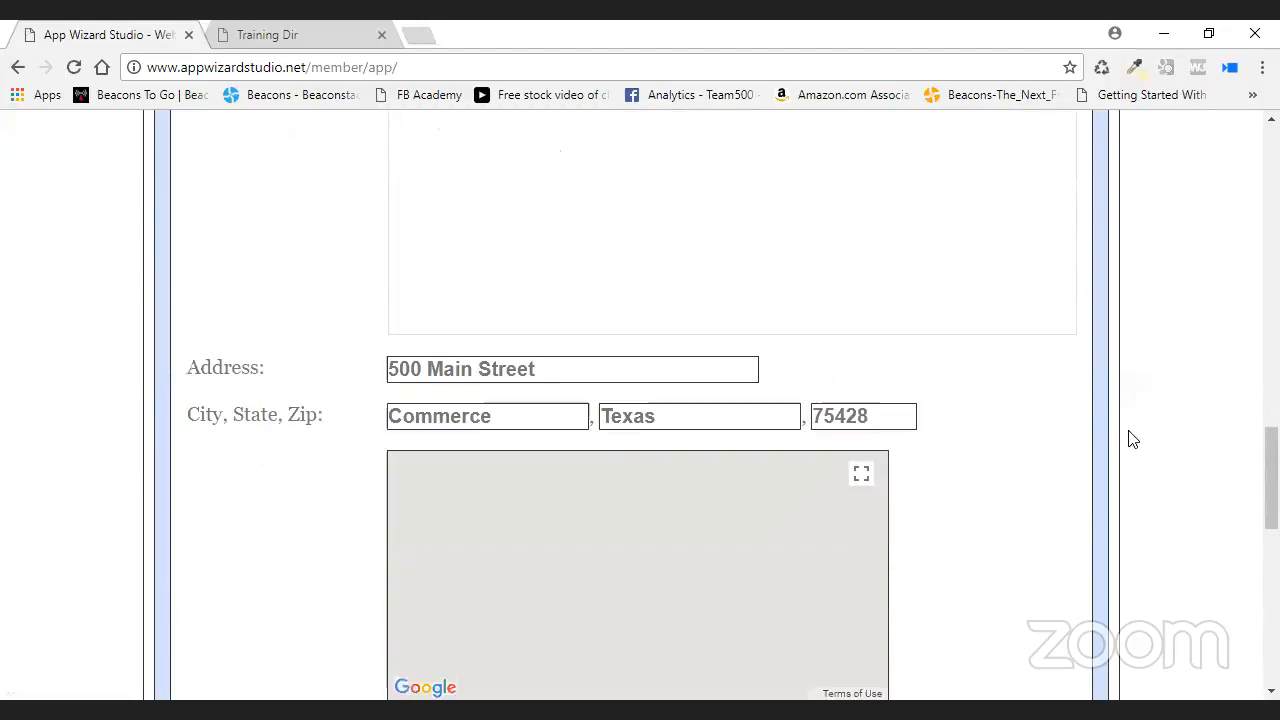
pyautogui.scroll(-1, 1137, 431)
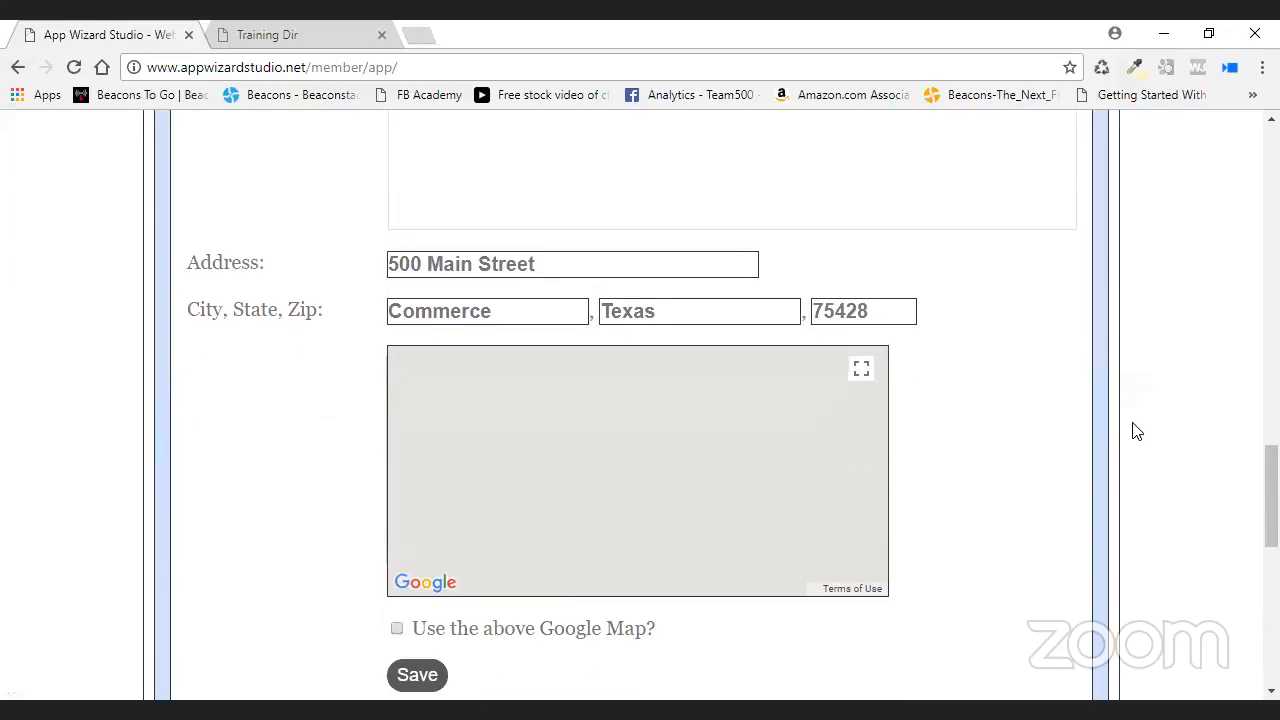
pyautogui.click(397, 629)
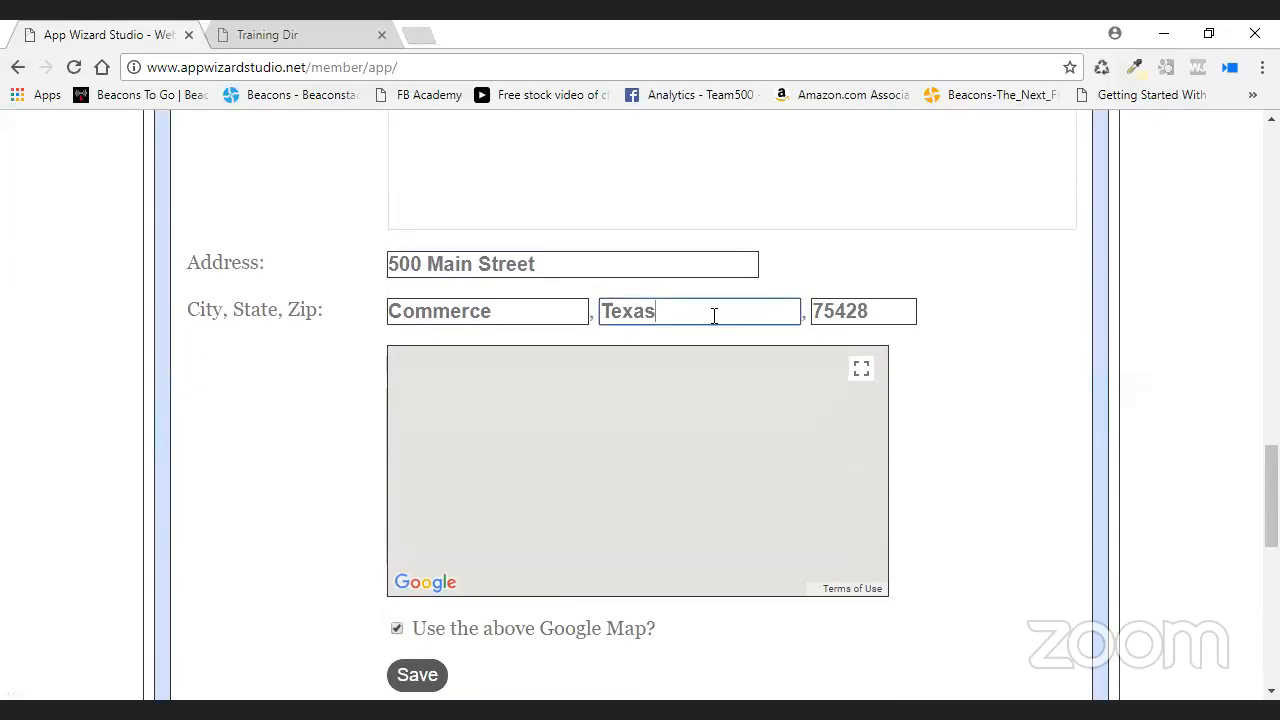
# - Restore Texas in the State field and save the Golf address
pyautogui.click(891, 317)
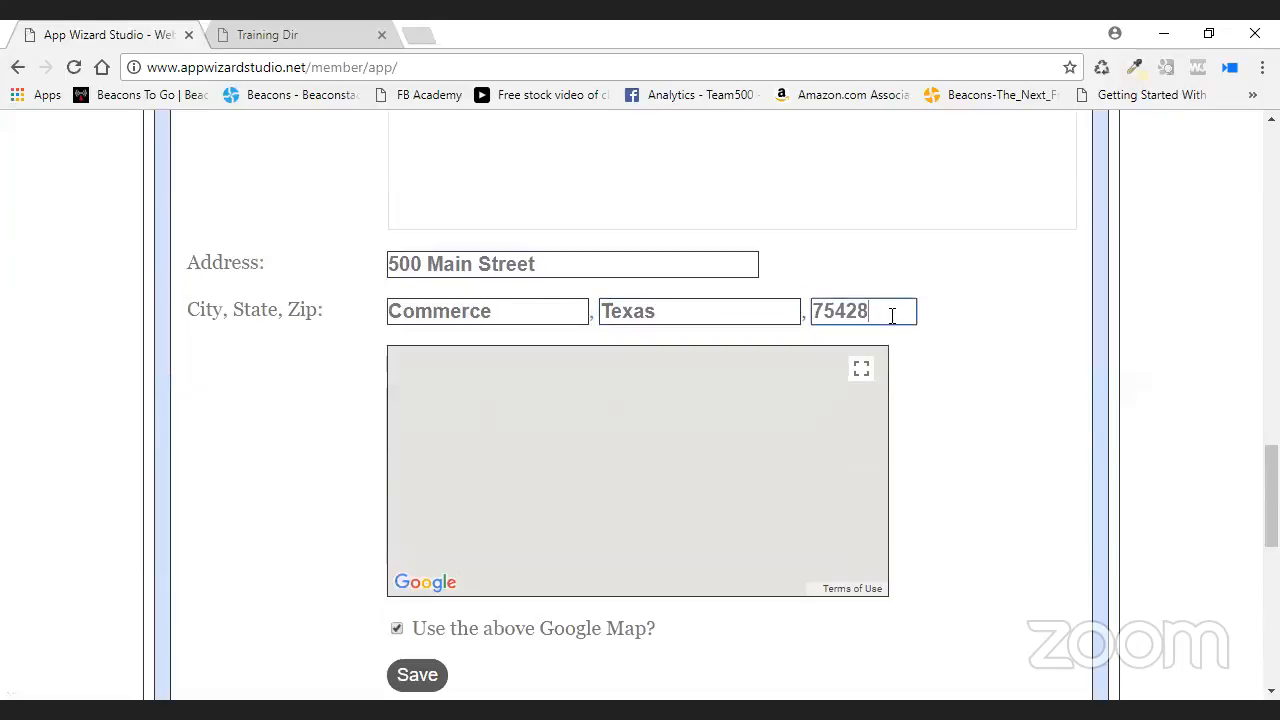
pyautogui.doubleClick(612, 311)
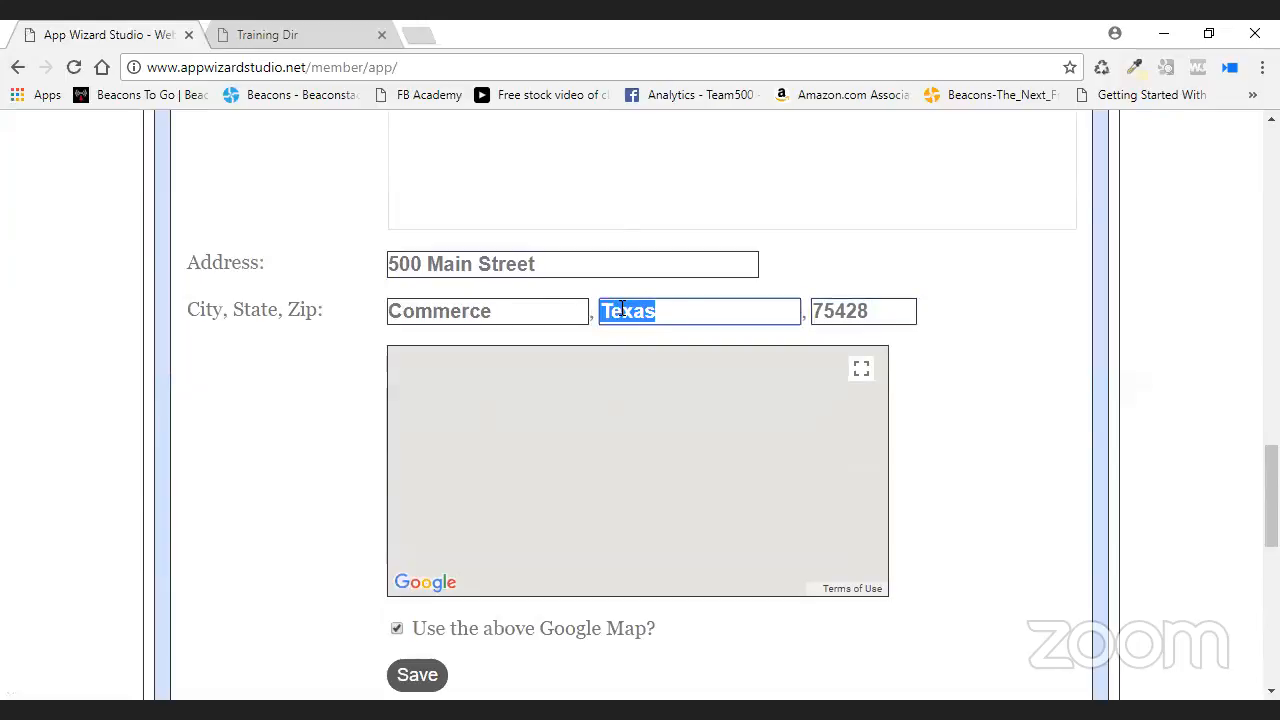
pyautogui.rightClick(621, 309)
pyautogui.click(666, 324)
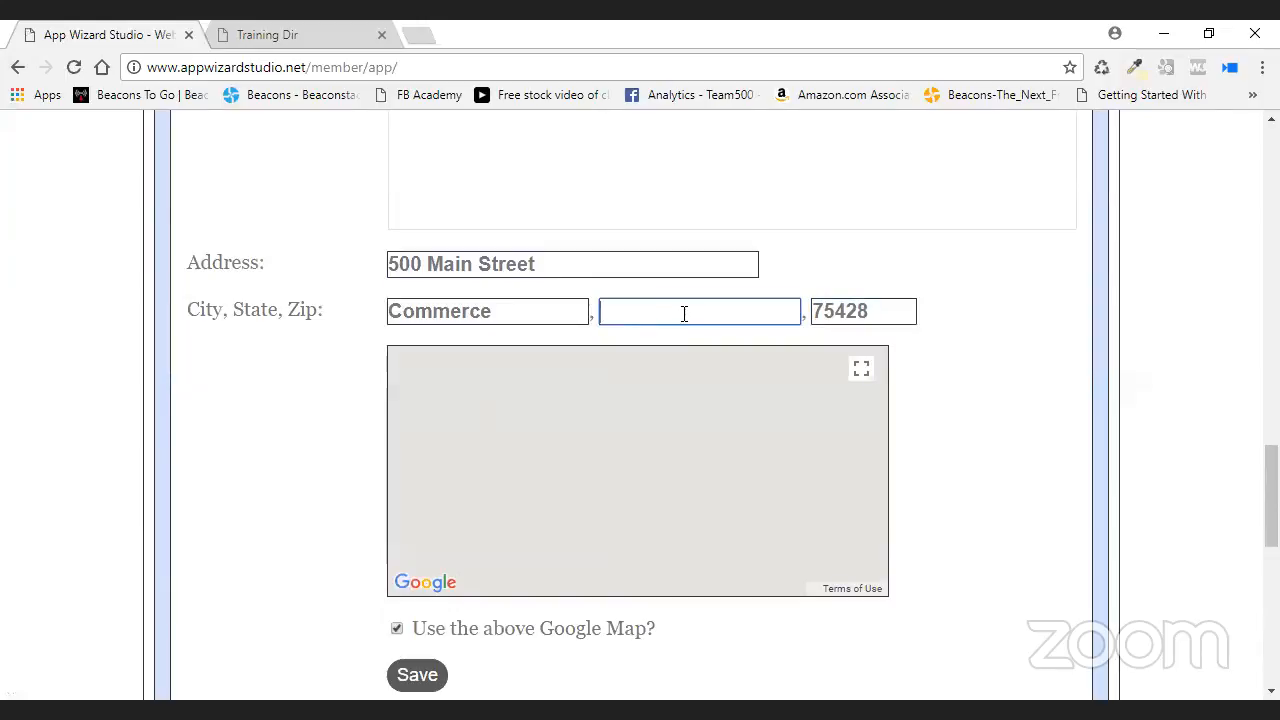
pyautogui.hotkey('ctrl', 'v')
pyautogui.click(417, 675)
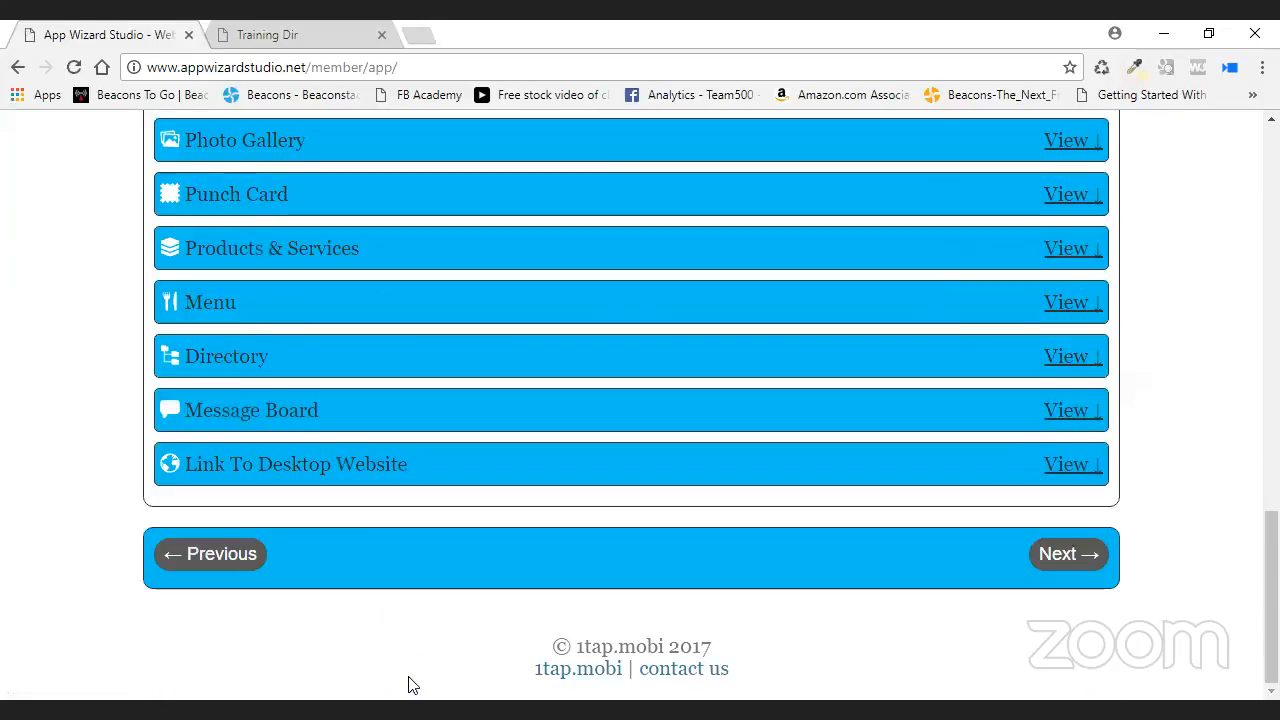
# - Reopen the Golf entry, let its map load, and save it again
pyautogui.scroll(4, 893, 536)
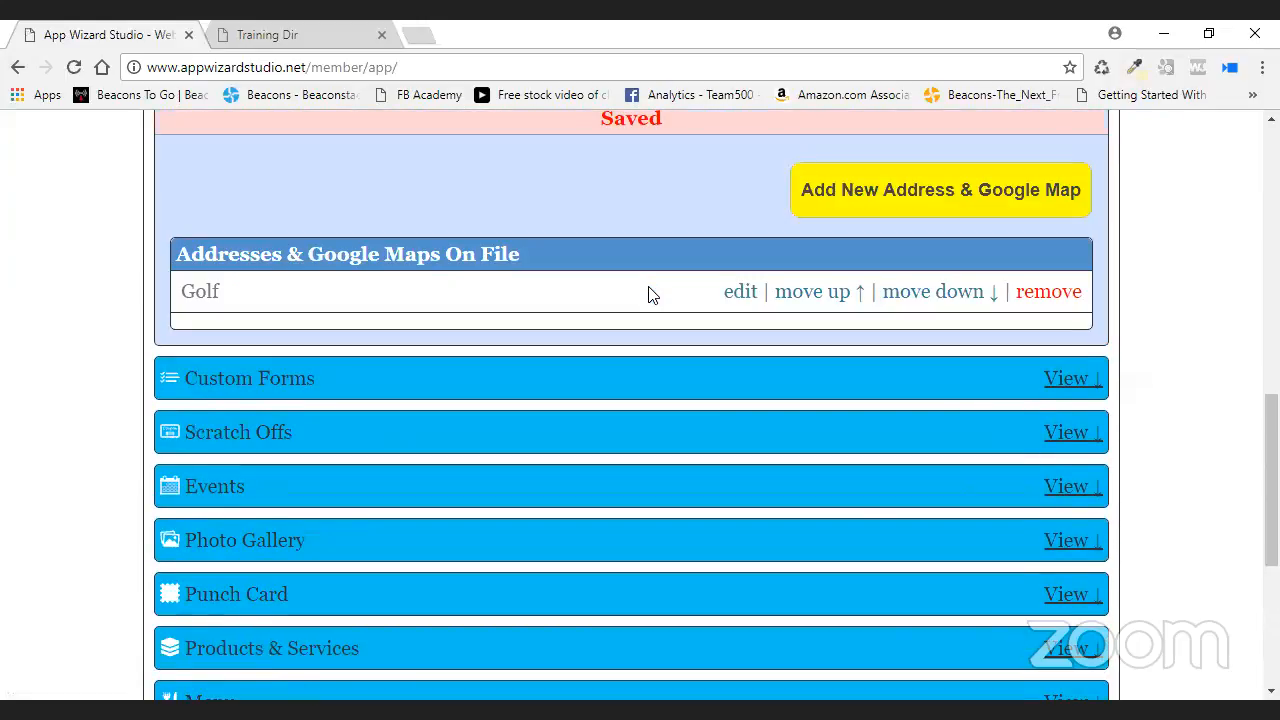
pyautogui.scroll(1, 752, 428)
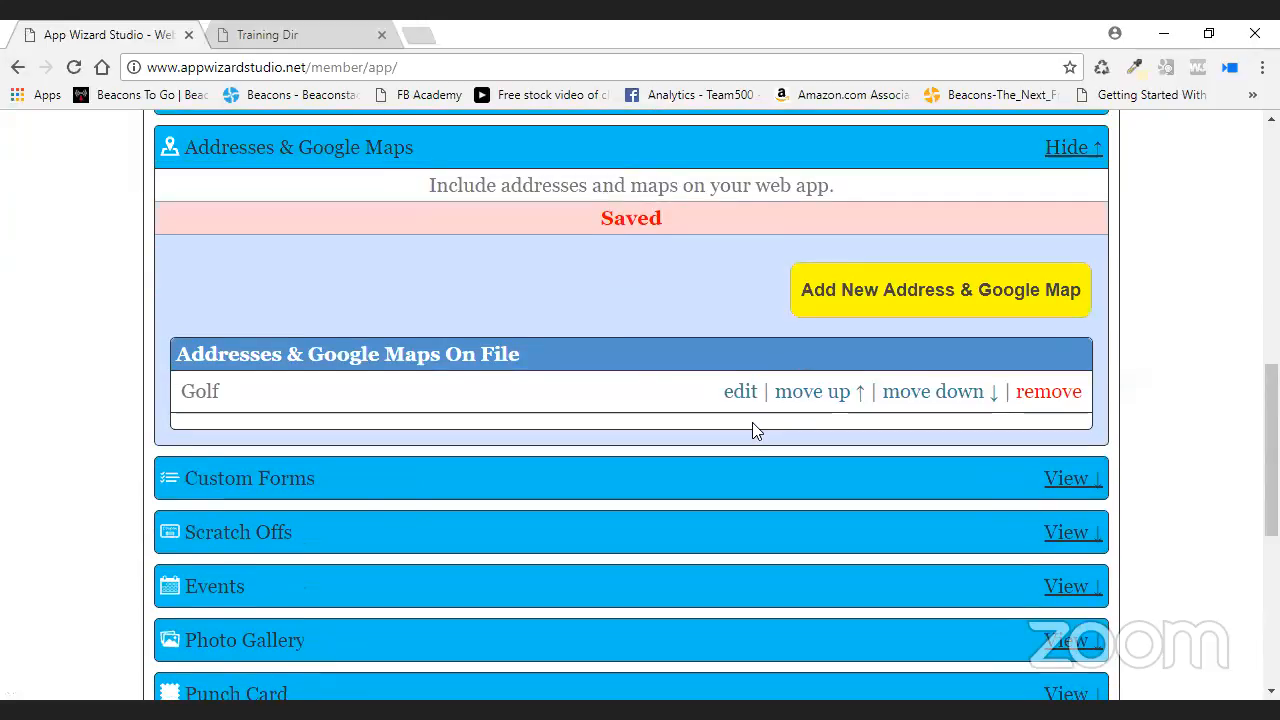
pyautogui.click(740, 358)
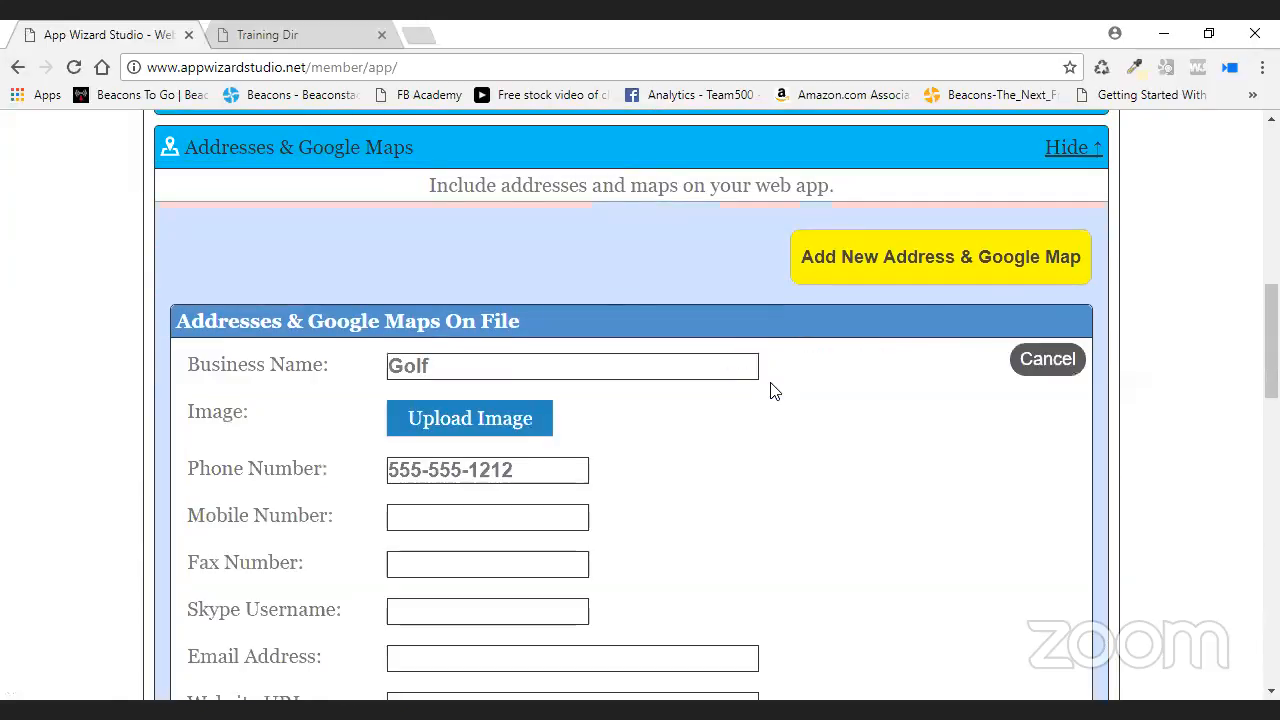
pyautogui.scroll(-5, 934, 463)
pyautogui.scroll(-2, 1008, 458)
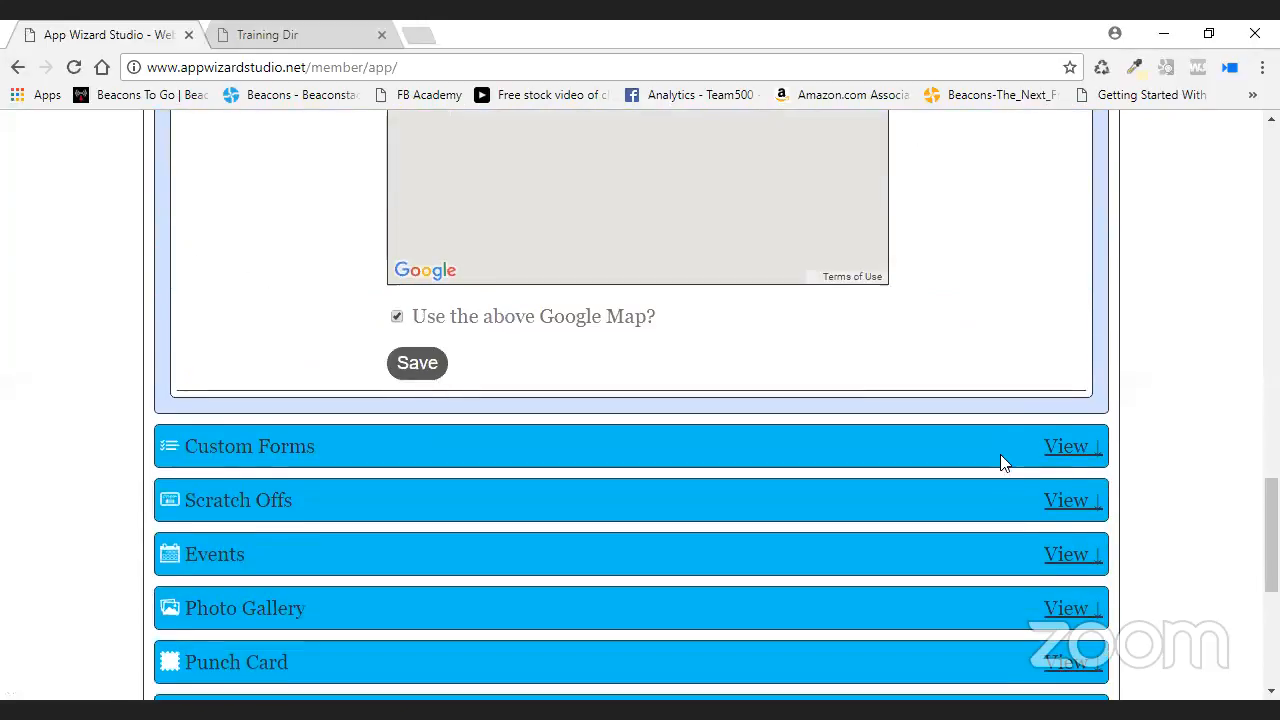
pyautogui.scroll(3, 1003, 460)
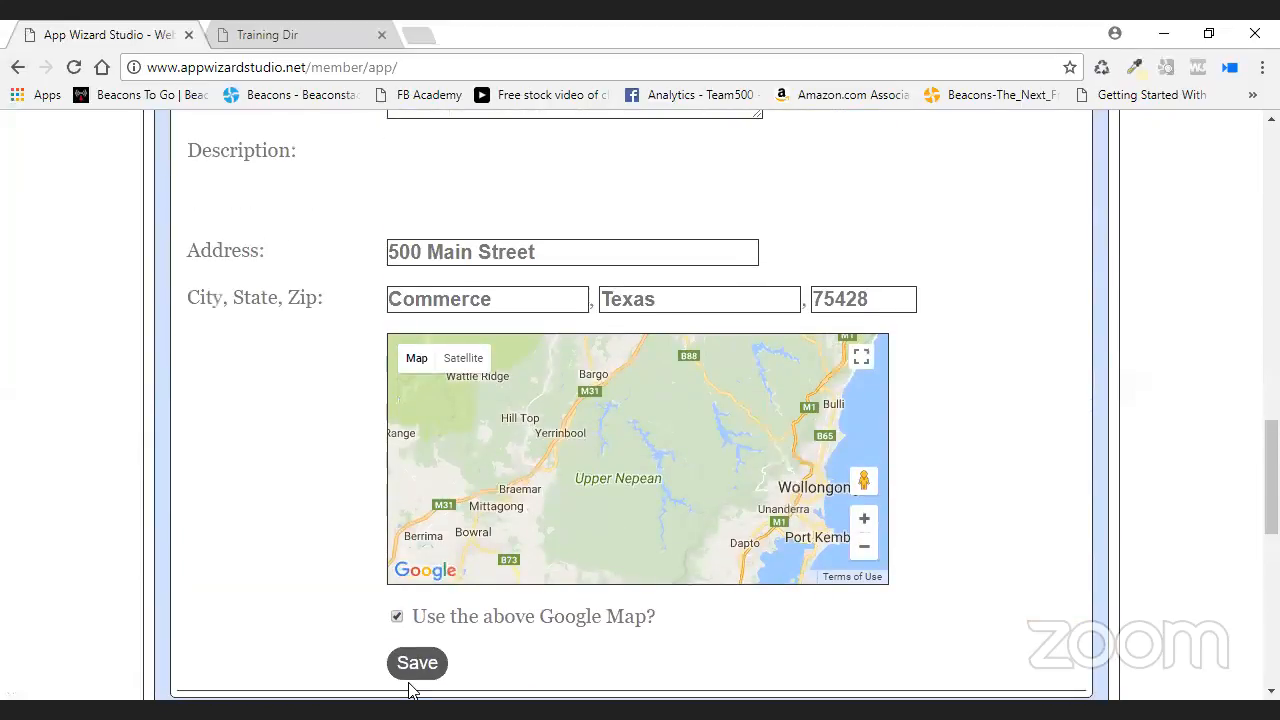
pyautogui.click(421, 663)
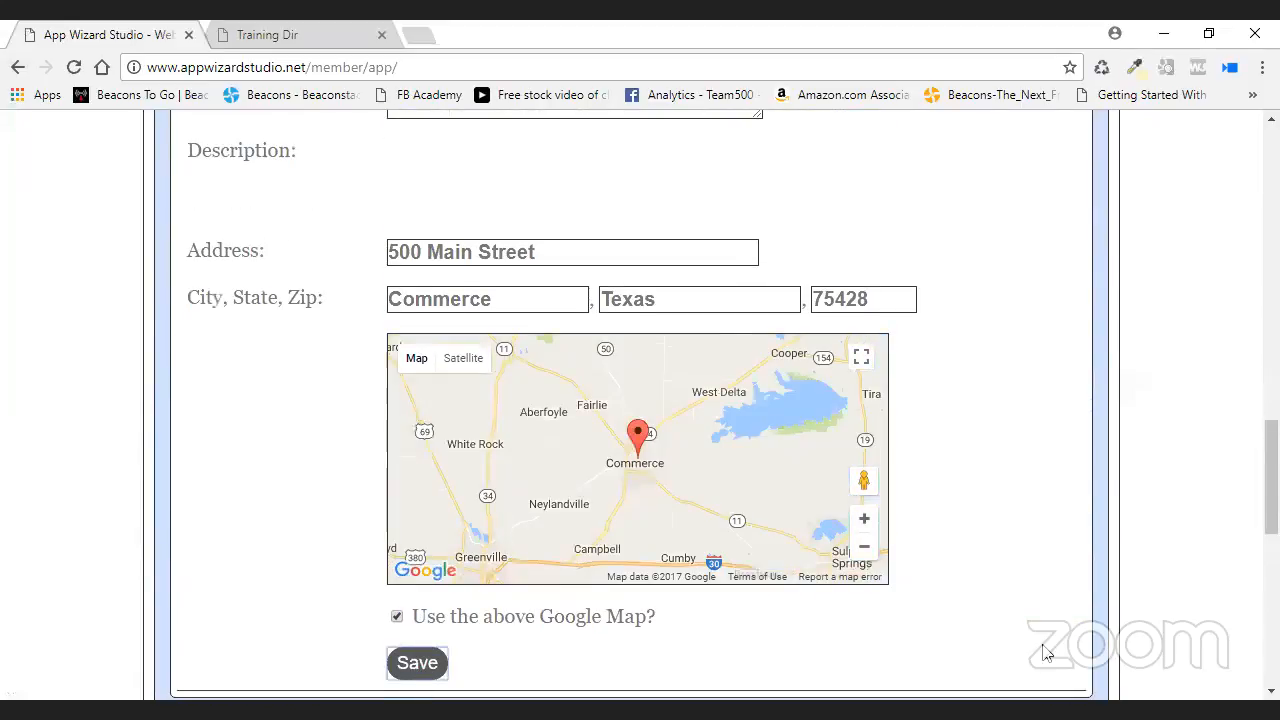
pyautogui.scroll(10, 575, 341)
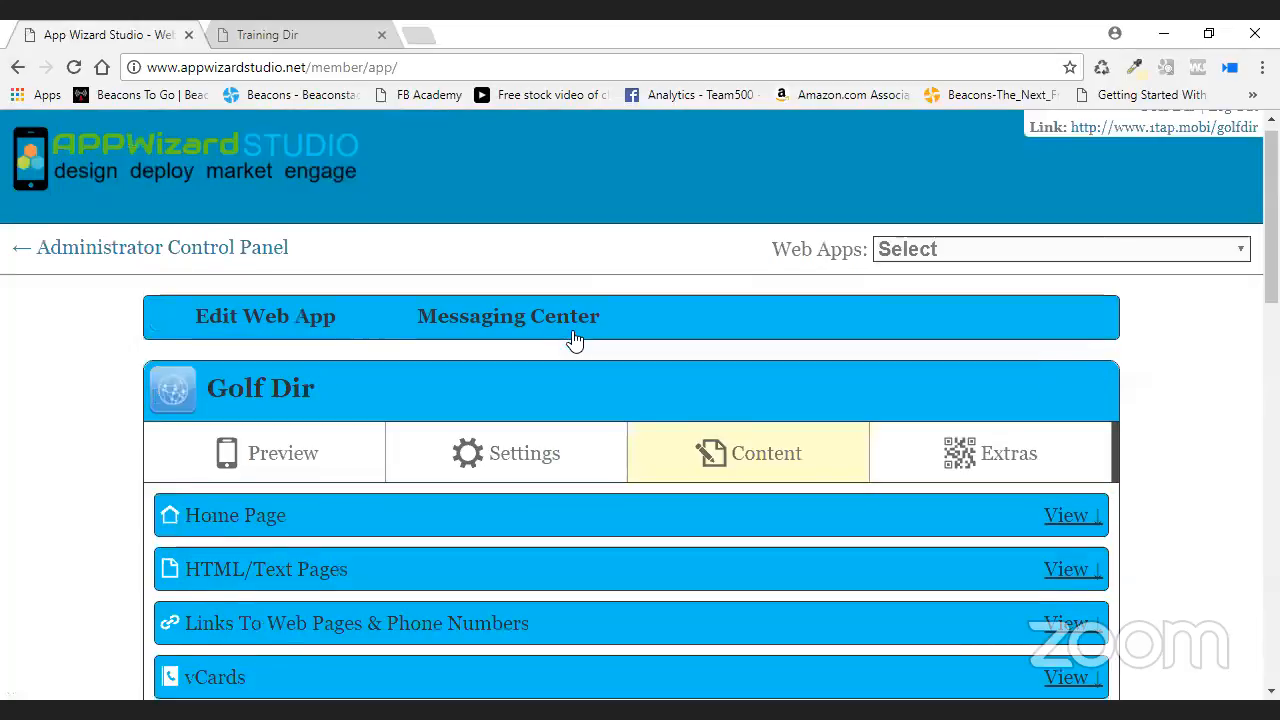
# - Reopen Golf Dir for editing and reload its preview to show the Golf address page
pyautogui.click(195, 255)
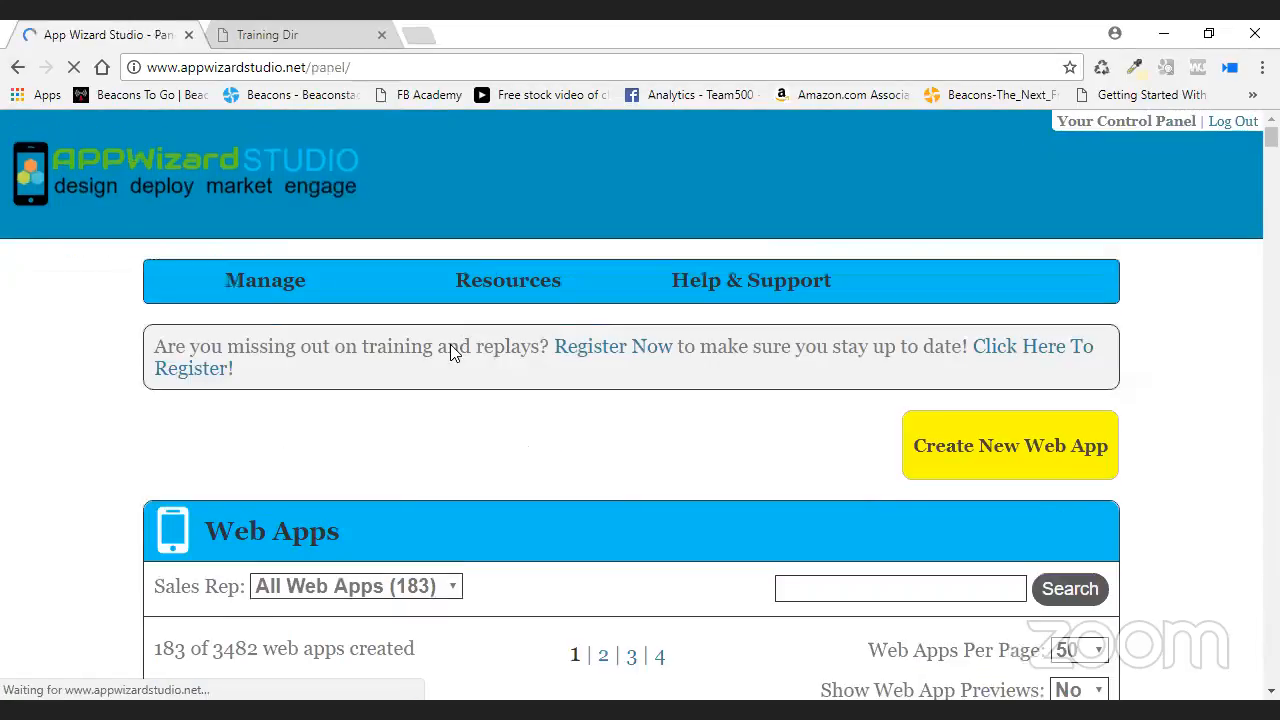
pyautogui.scroll(-10, 594, 549)
pyautogui.scroll(-1, 277, 390)
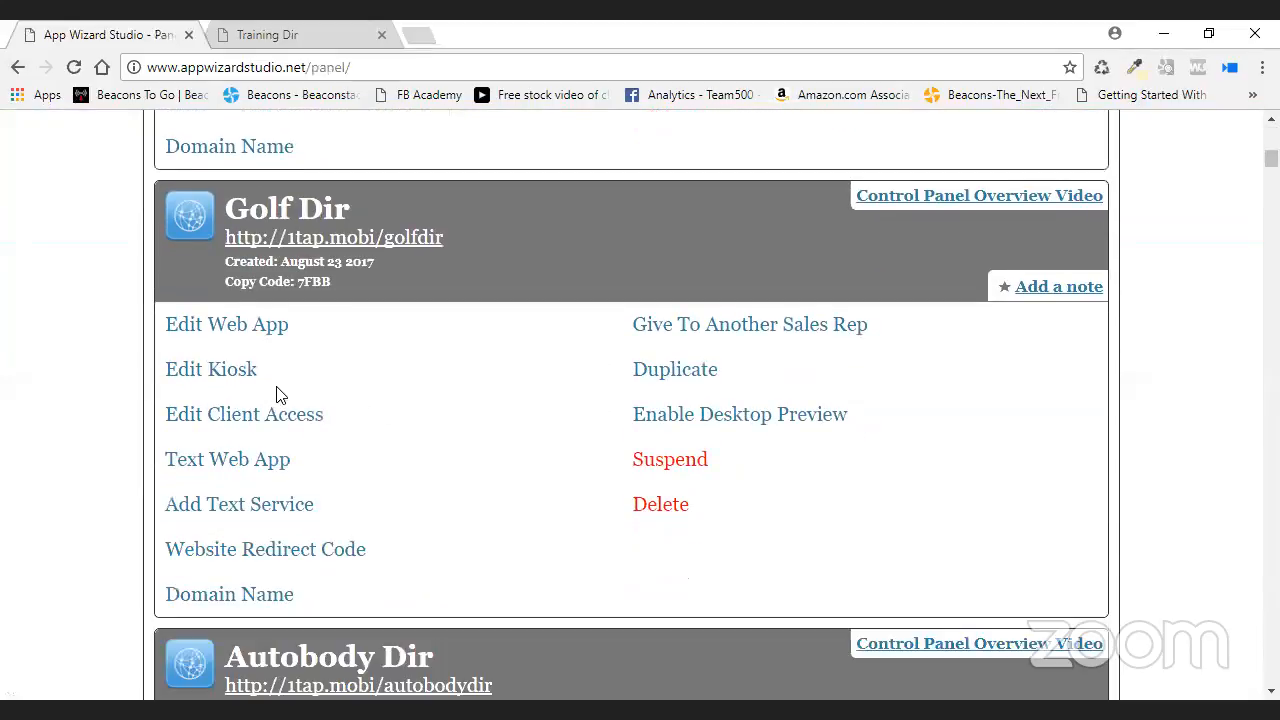
pyautogui.click(251, 327)
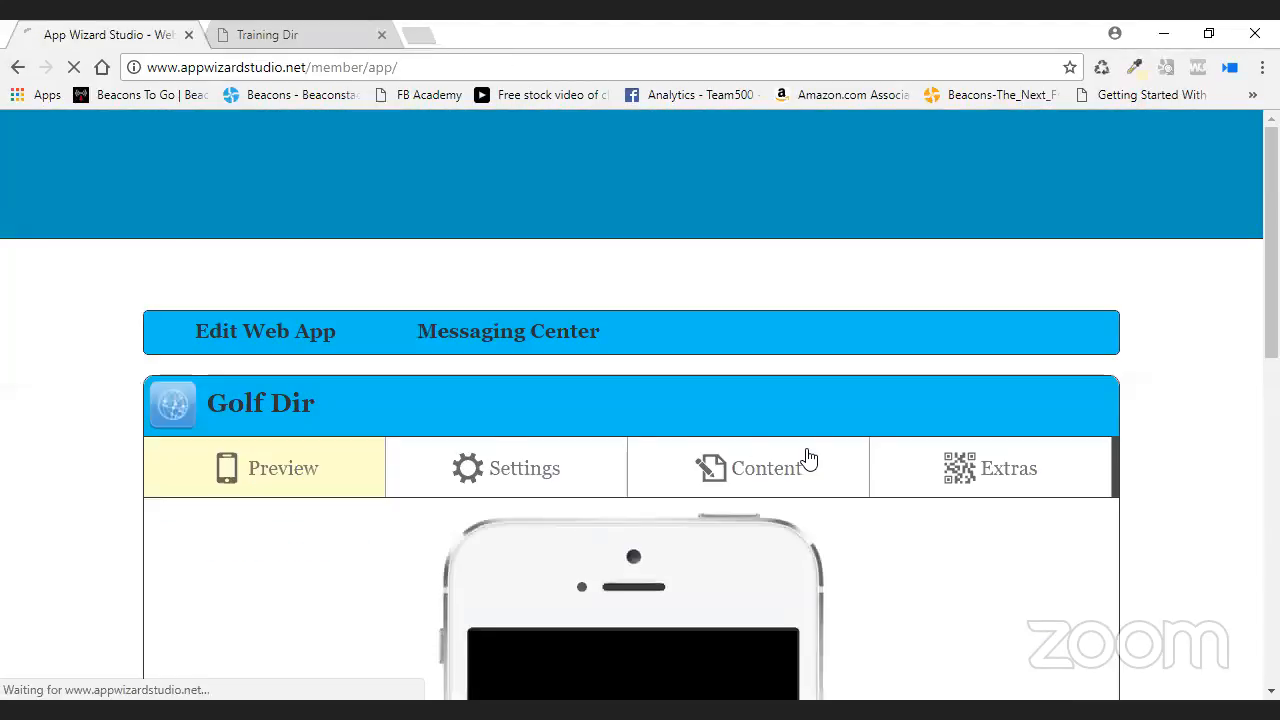
pyautogui.scroll(-2, 852, 475)
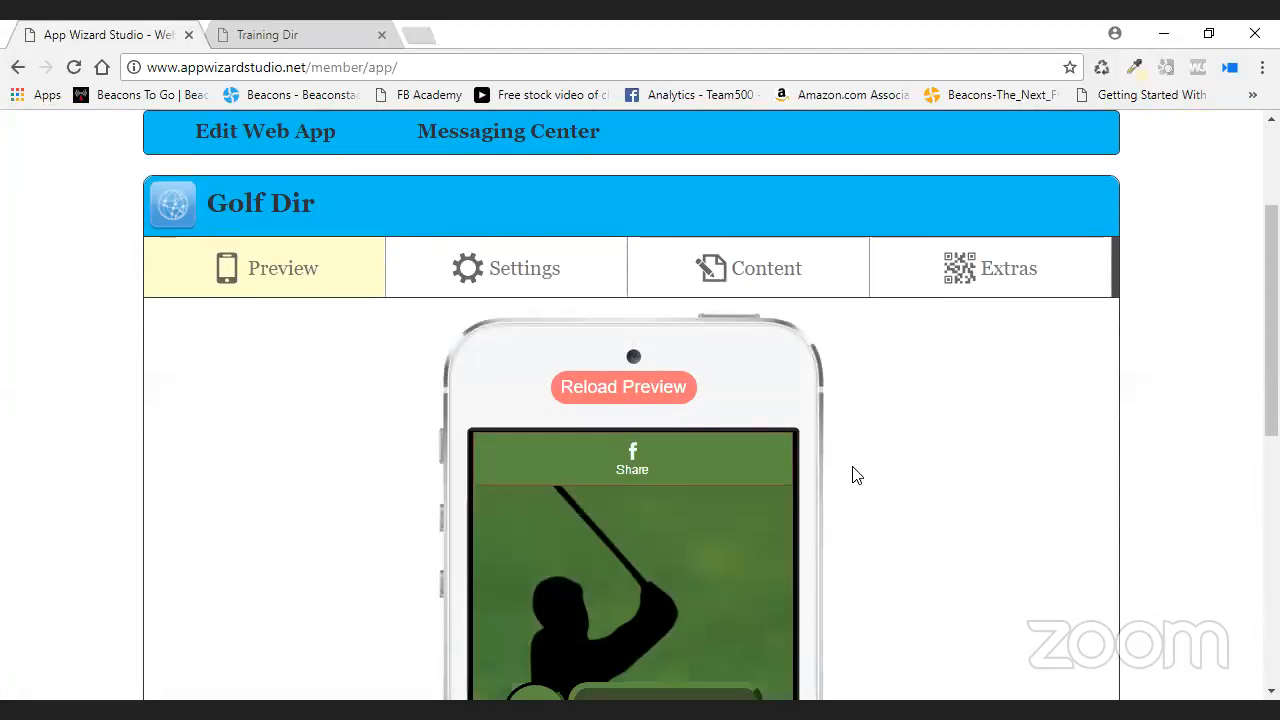
pyautogui.click(646, 390)
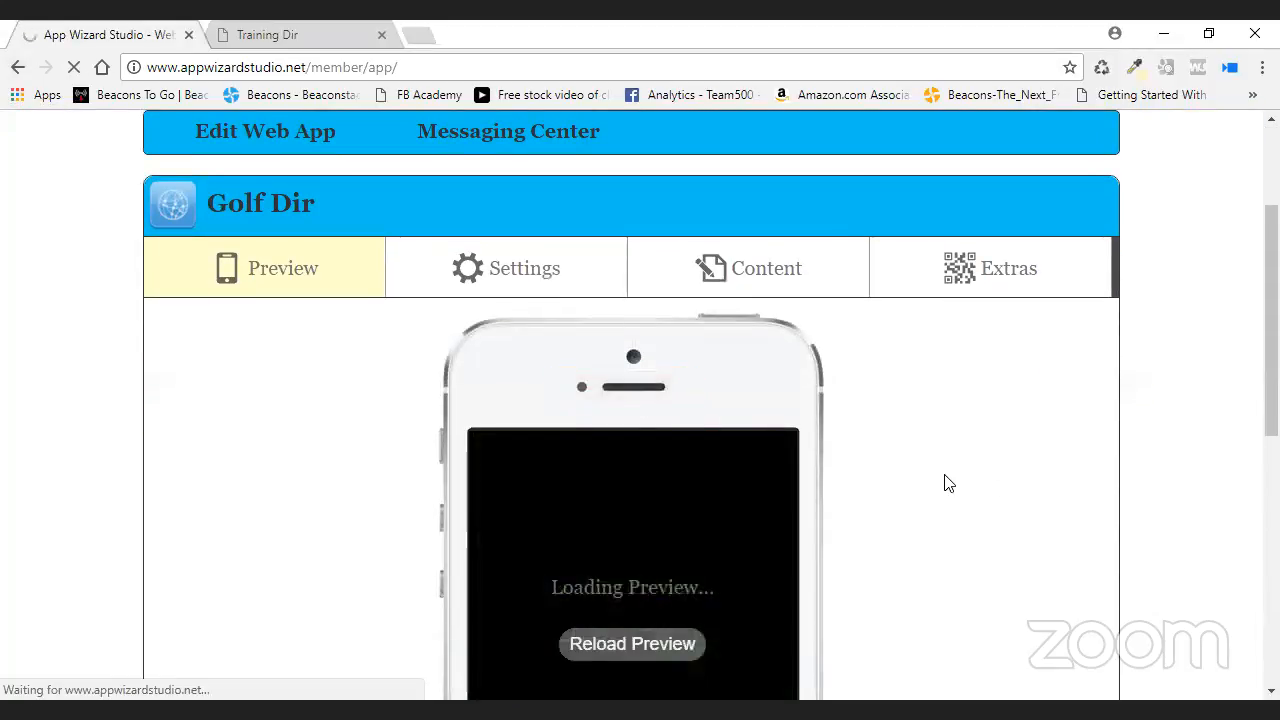
pyautogui.scroll(-2, 949, 484)
pyautogui.scroll(-1, 871, 486)
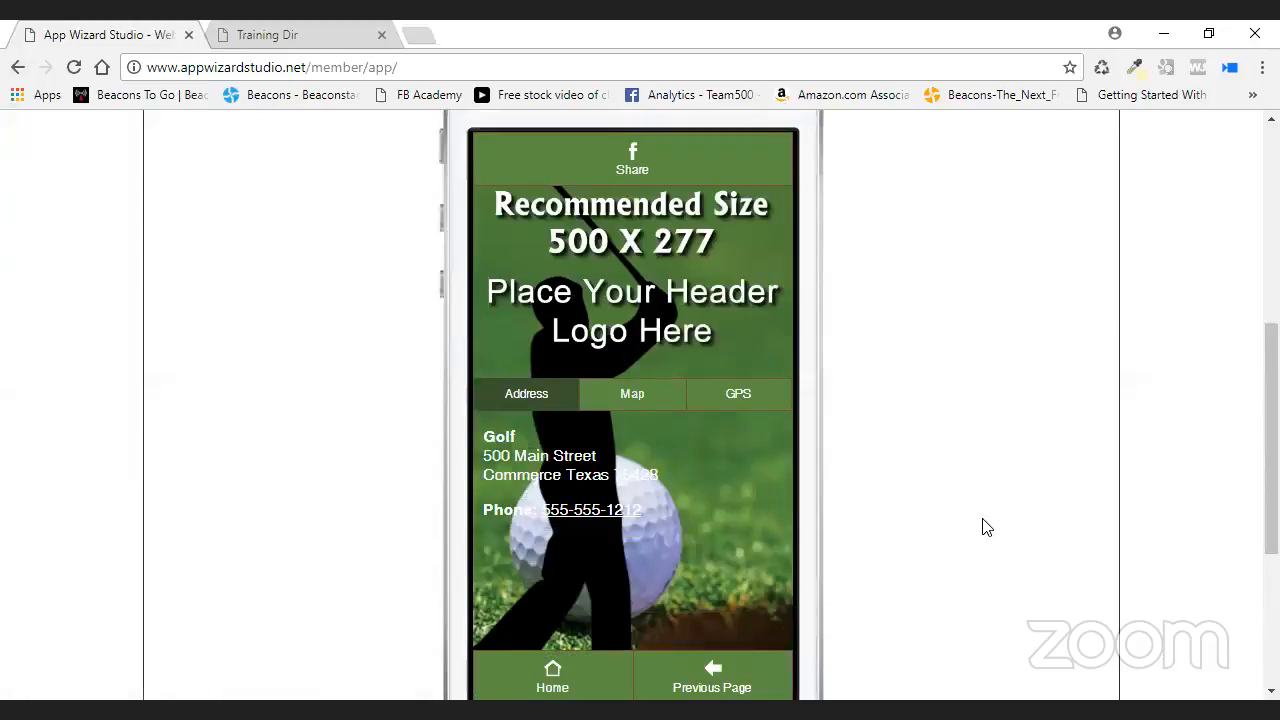
pyautogui.scroll(-1, 943, 514)
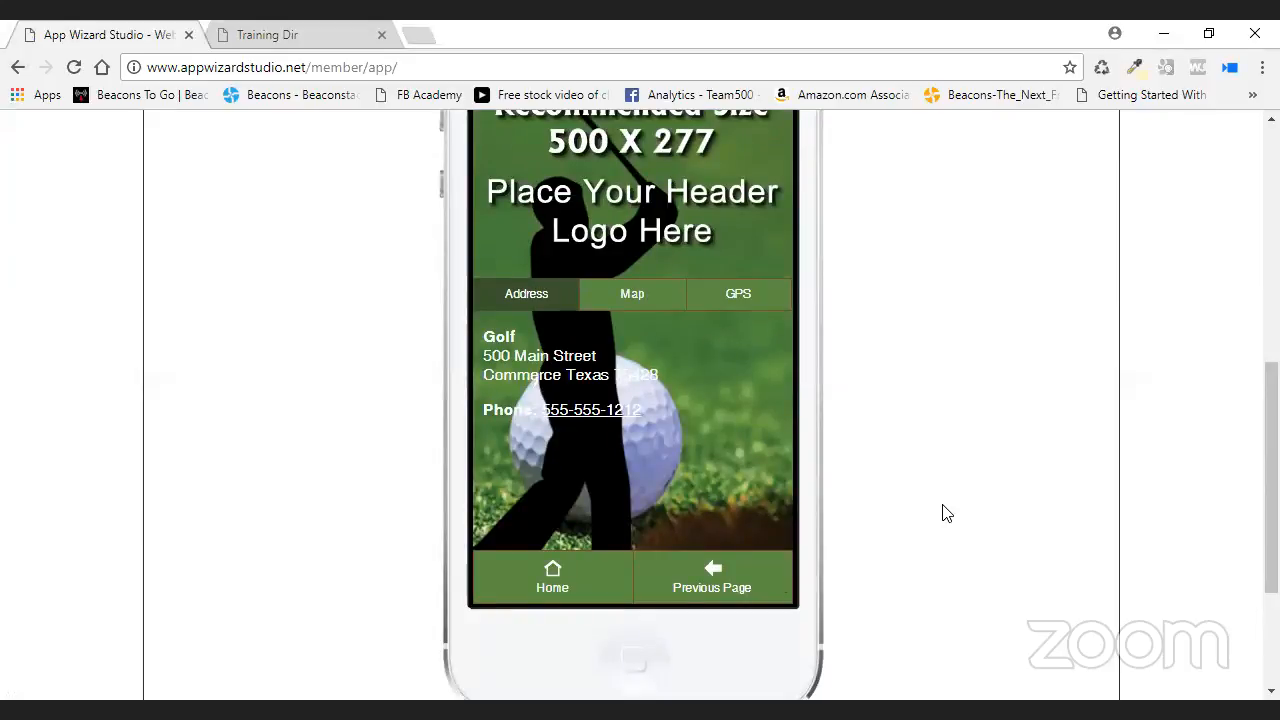
# - Copy the preview's Contact Us link and open it in the Training Dir tab
pyautogui.click(776, 586)
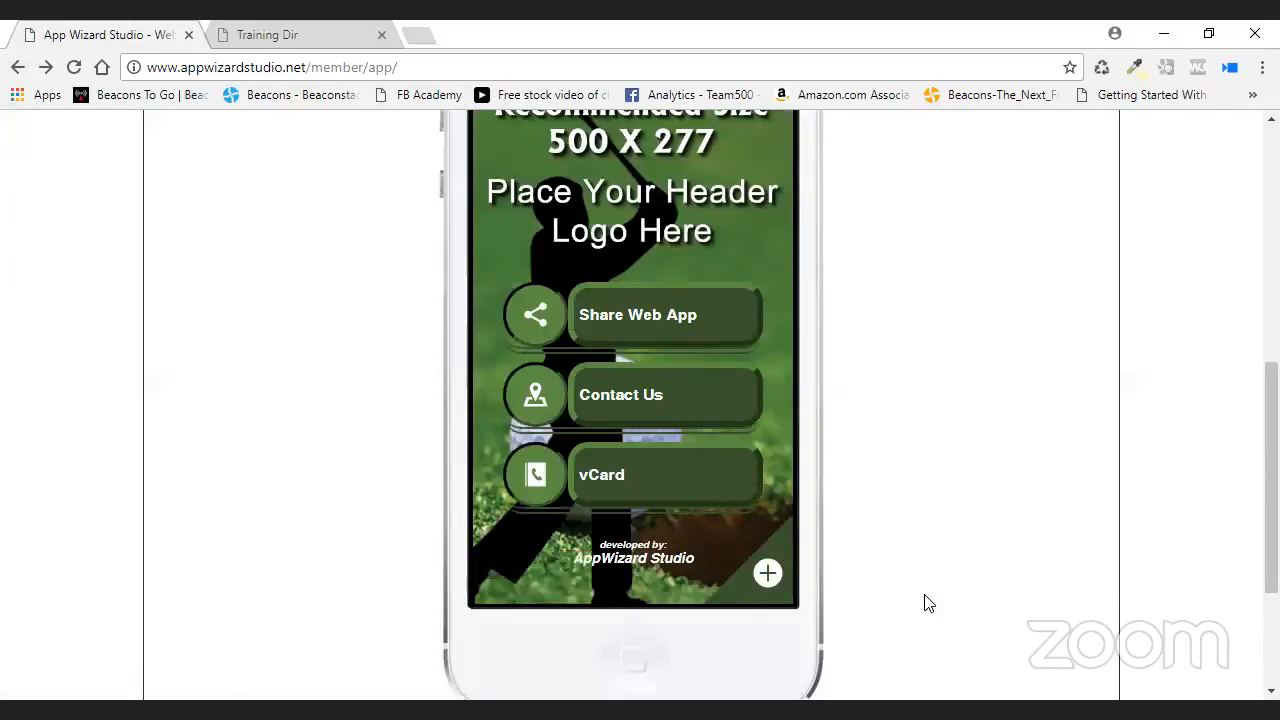
pyautogui.rightClick(618, 388)
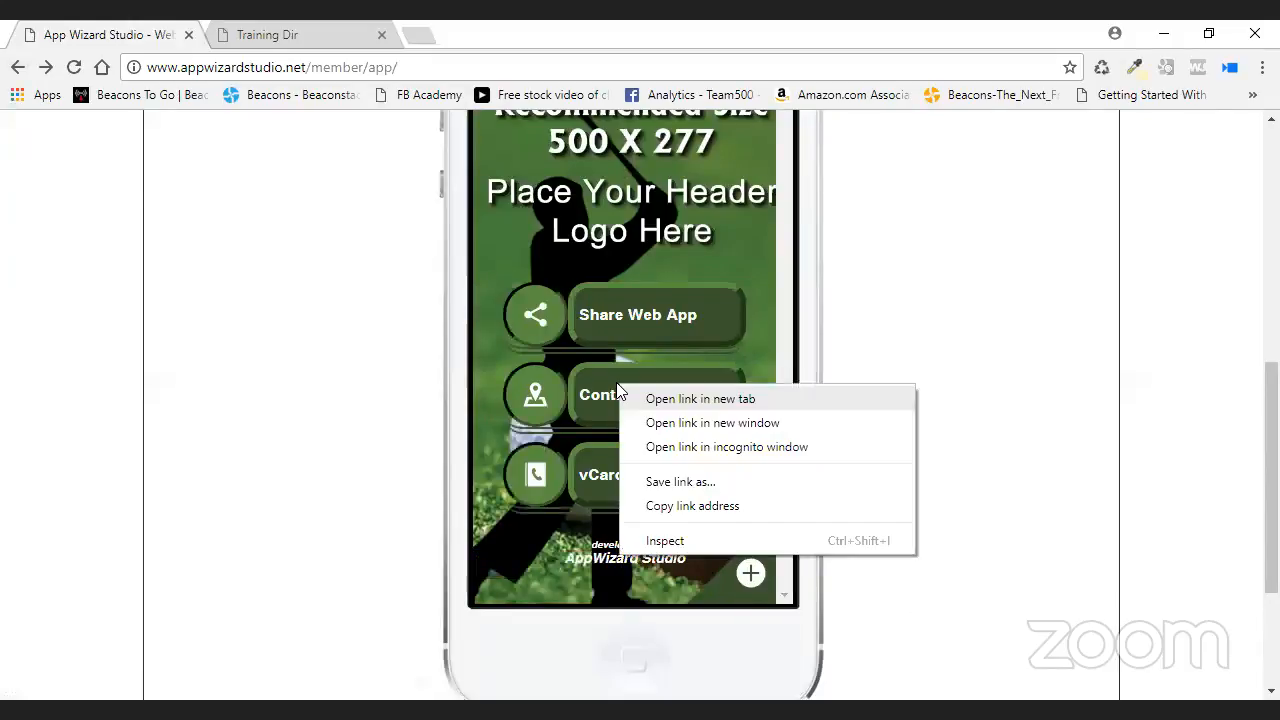
pyautogui.click(708, 508)
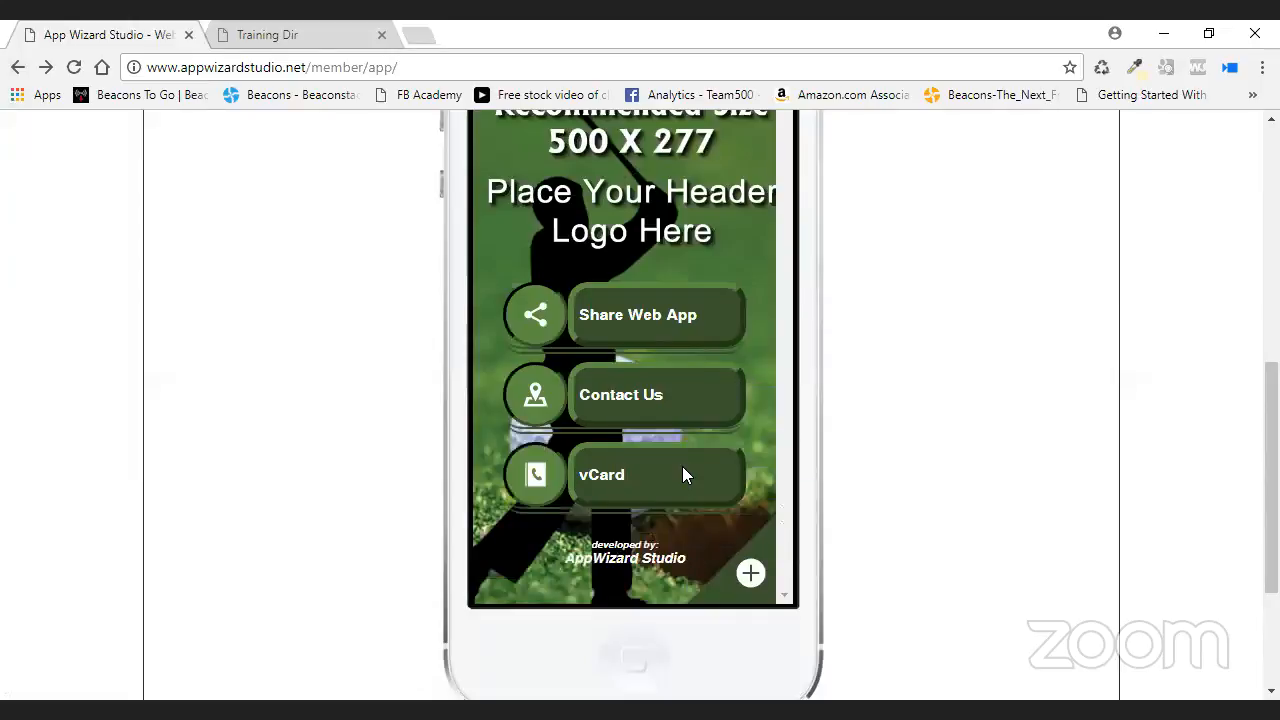
pyautogui.click(296, 34)
pyautogui.rightClick(330, 67)
pyautogui.click(432, 190)
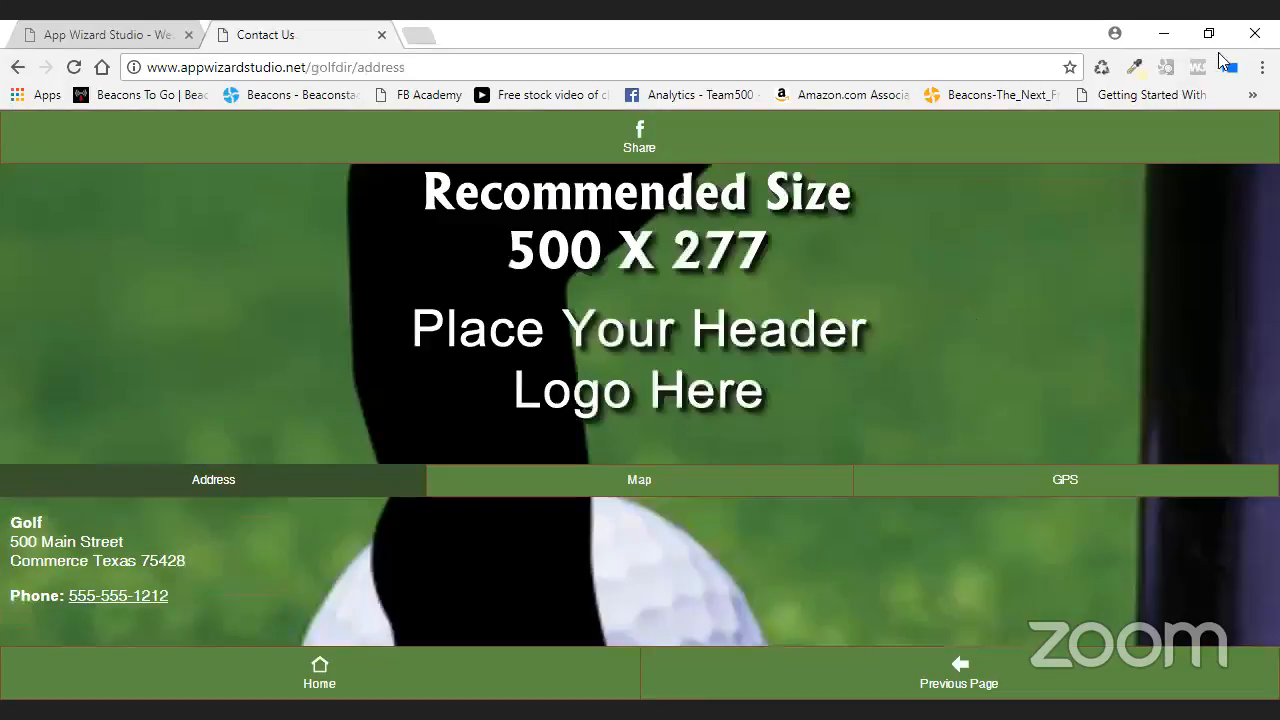
pyautogui.click(1214, 42)
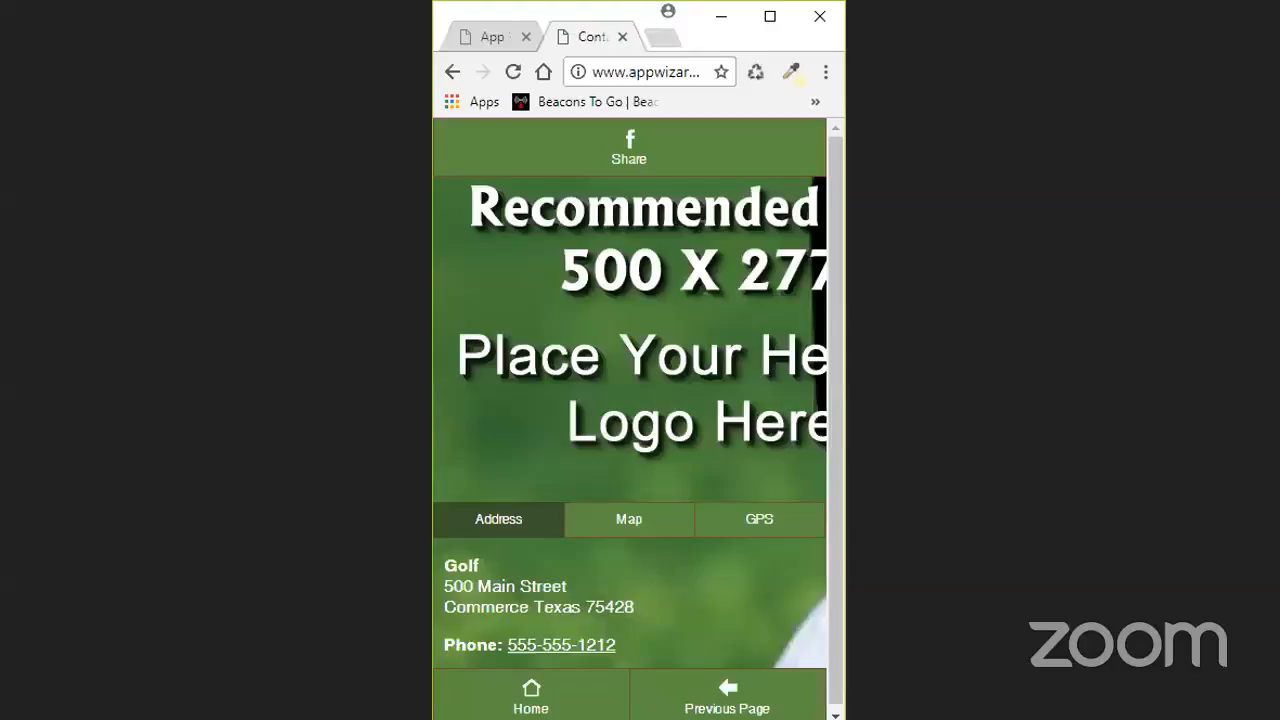
pyautogui.click(770, 18)
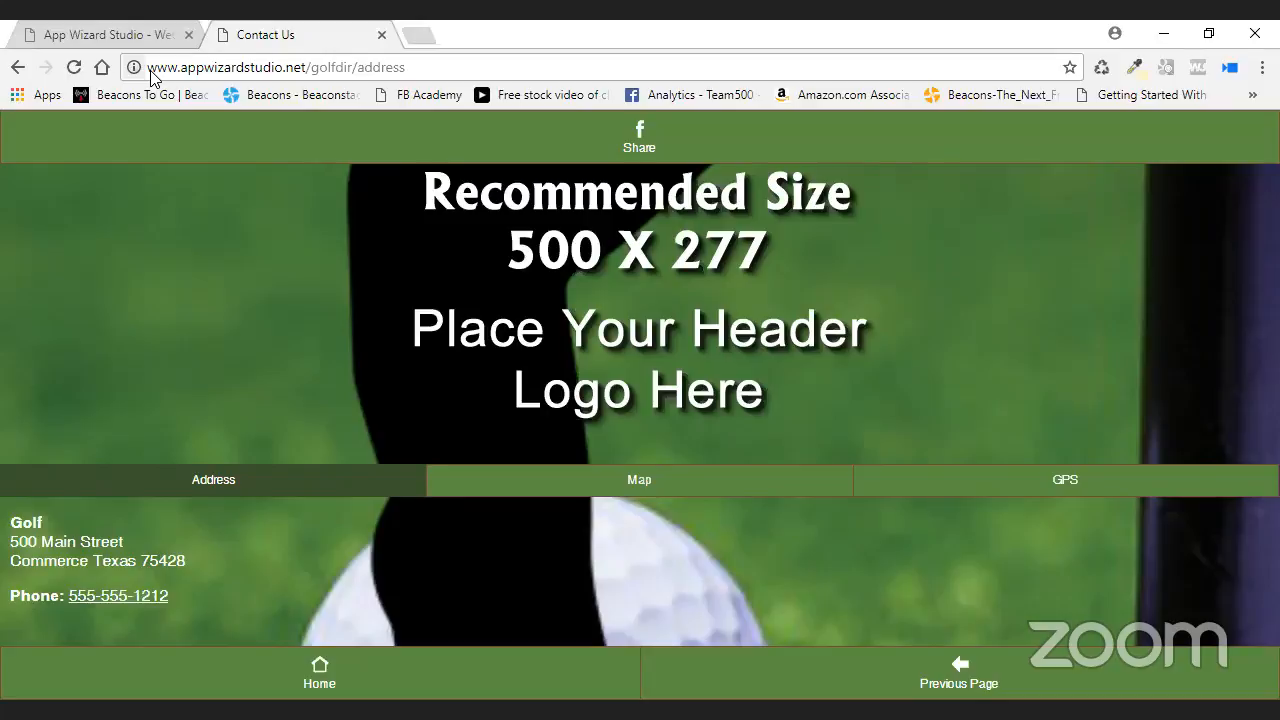
pyautogui.moveTo(136, 68); pyautogui.dragTo(704, 32)
pyautogui.moveTo(151, 73); pyautogui.dragTo(692, 35)
# - Switch back to the App Wizard Studio tab and return to the Administrator Control Panel
pyautogui.click(118, 37)
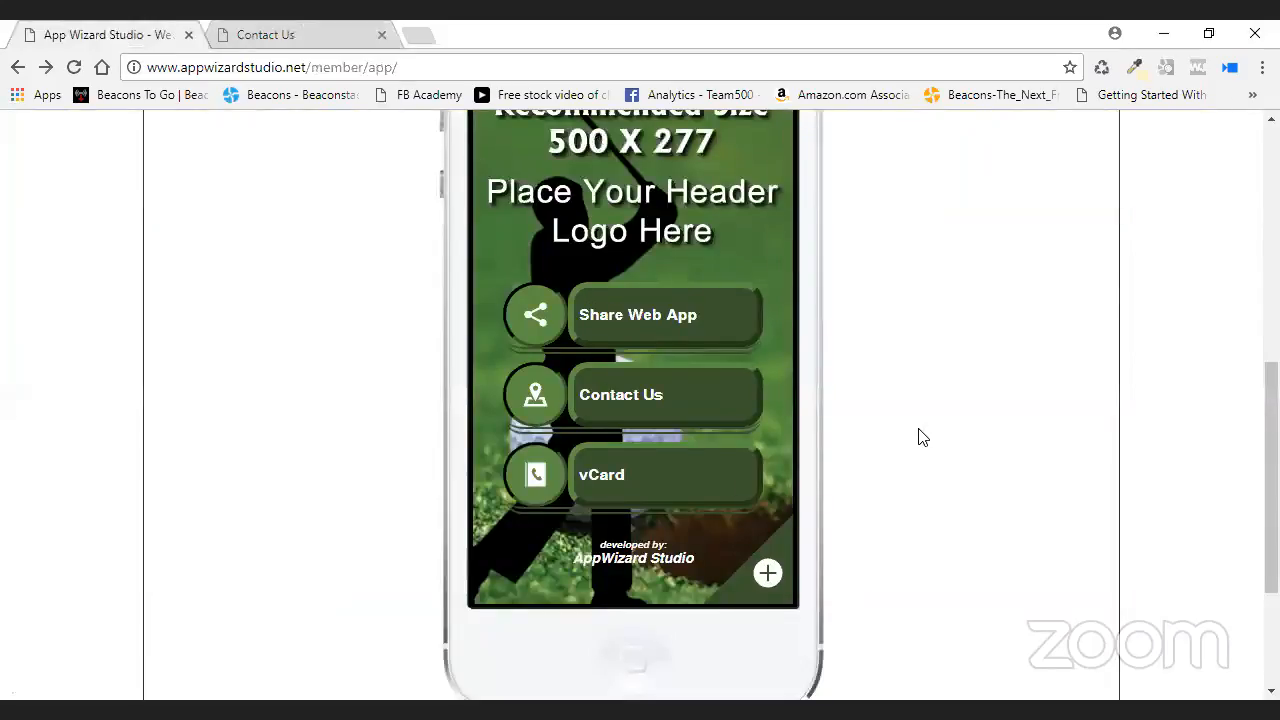
pyautogui.scroll(1, 910, 434)
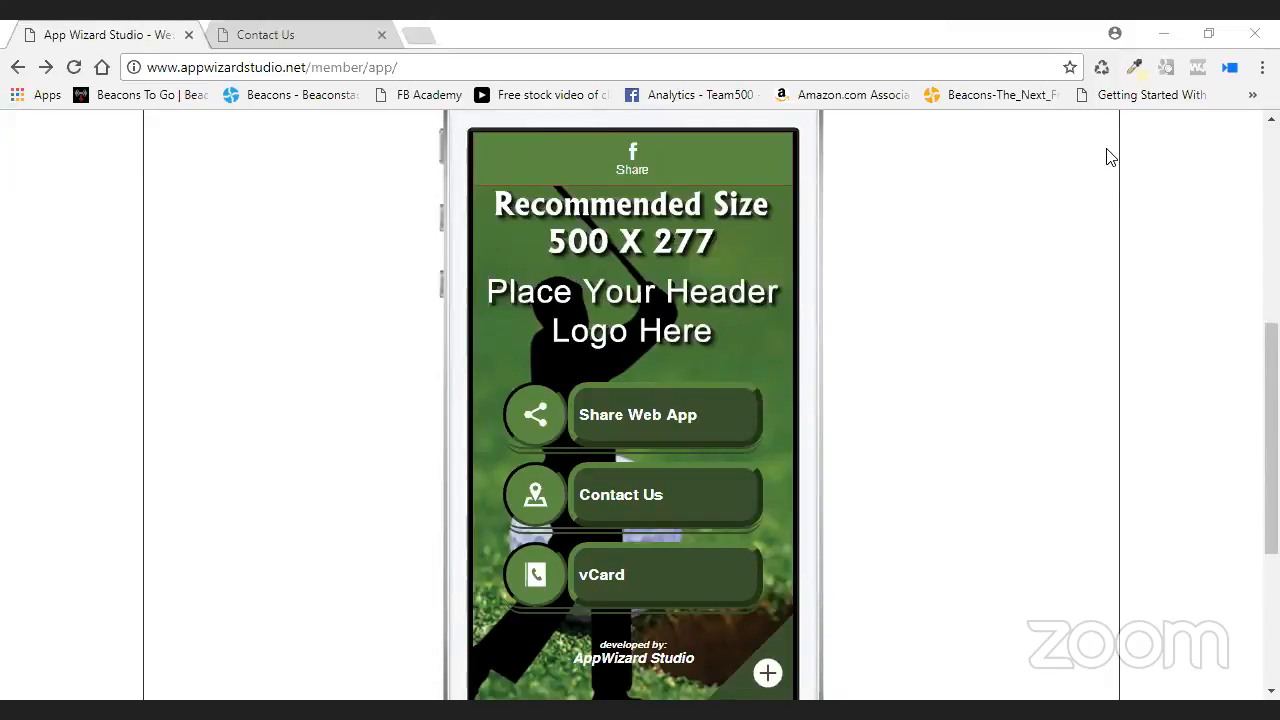
pyautogui.scroll(3, 1000, 354)
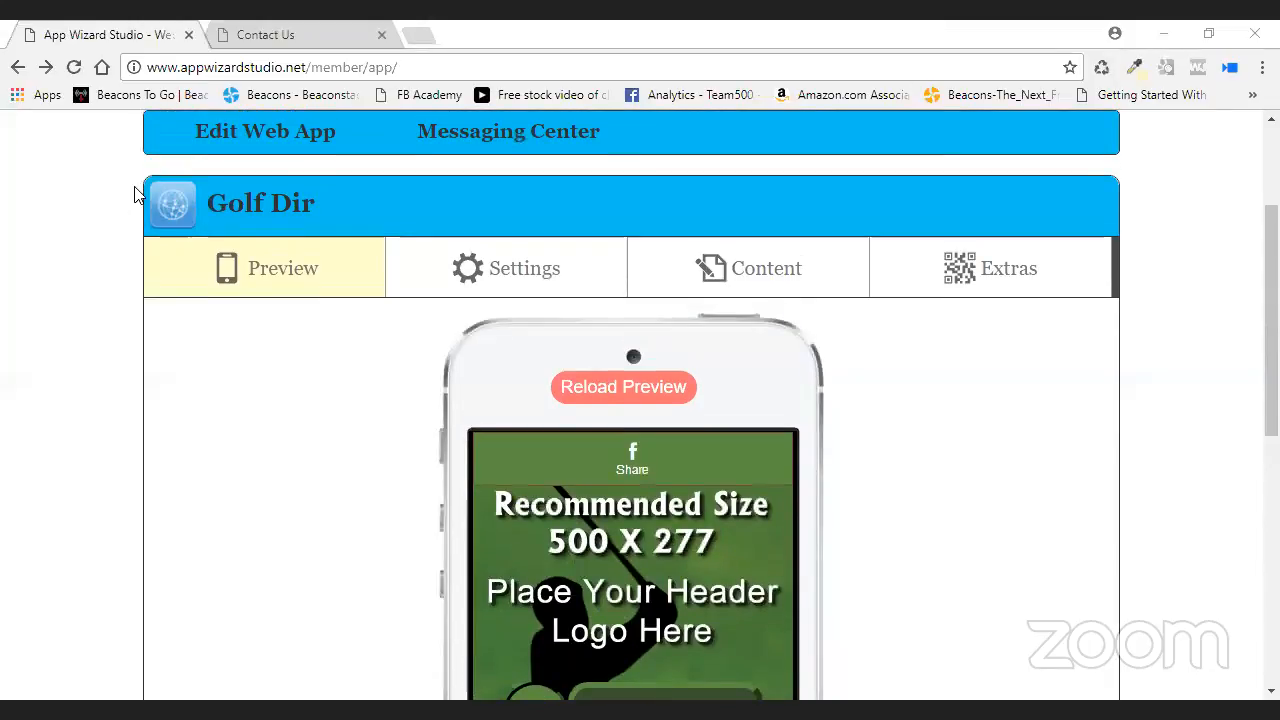
pyautogui.scroll(2, 143, 197)
pyautogui.scroll(1, 143, 197)
pyautogui.click(220, 275)
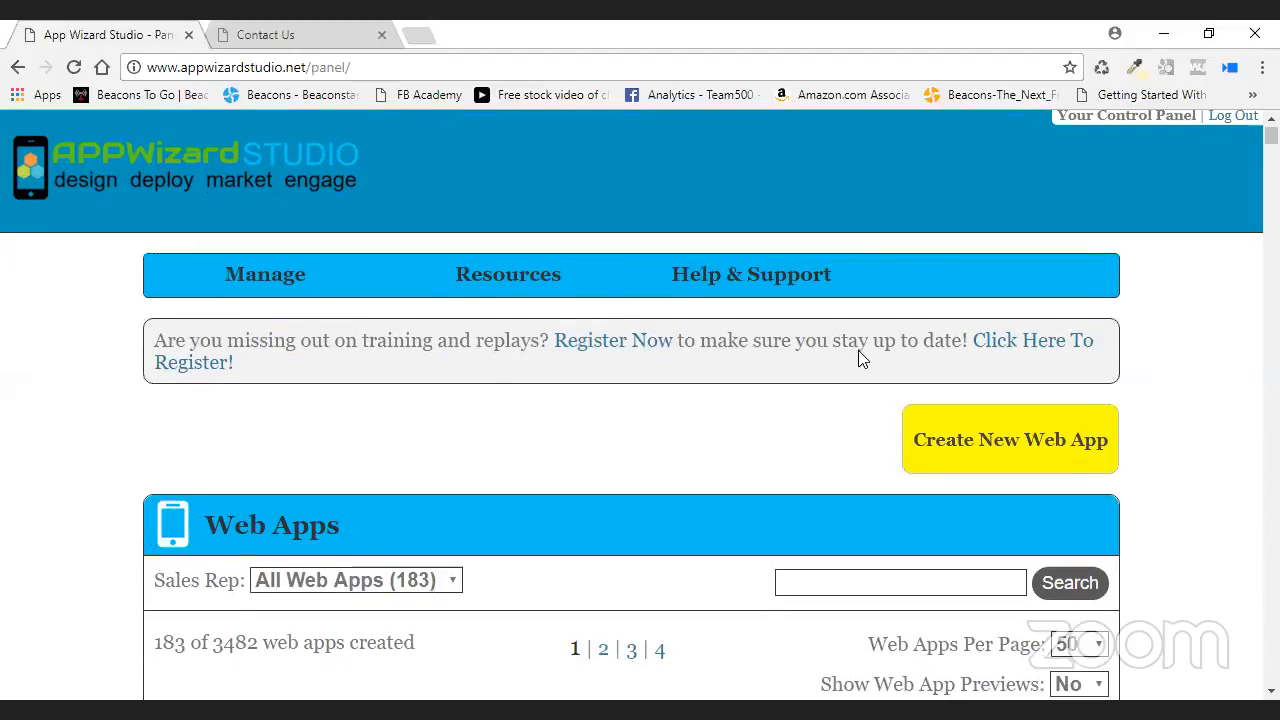
# - Edit the Training Dir web app and open Directory > AWS Link1 in its preview
pyautogui.scroll(-3, 859, 352)
pyautogui.scroll(-2, 858, 352)
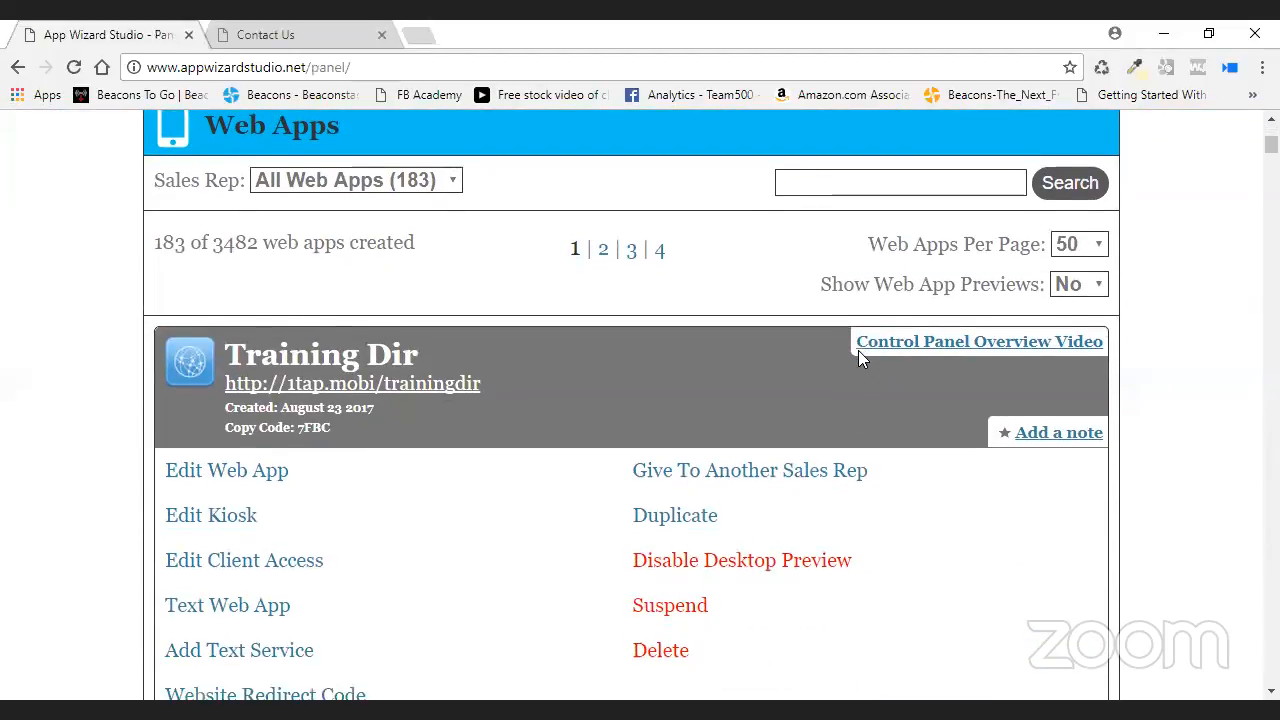
pyautogui.click(265, 378)
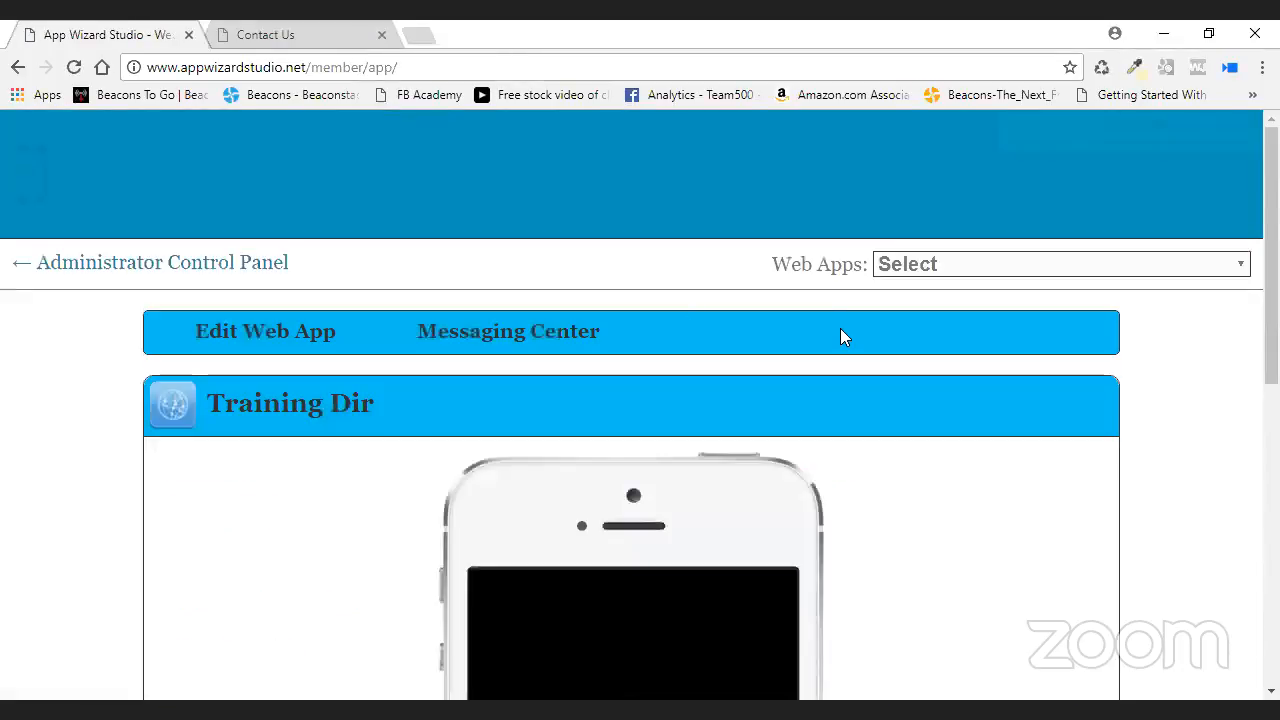
pyautogui.scroll(-3, 838, 338)
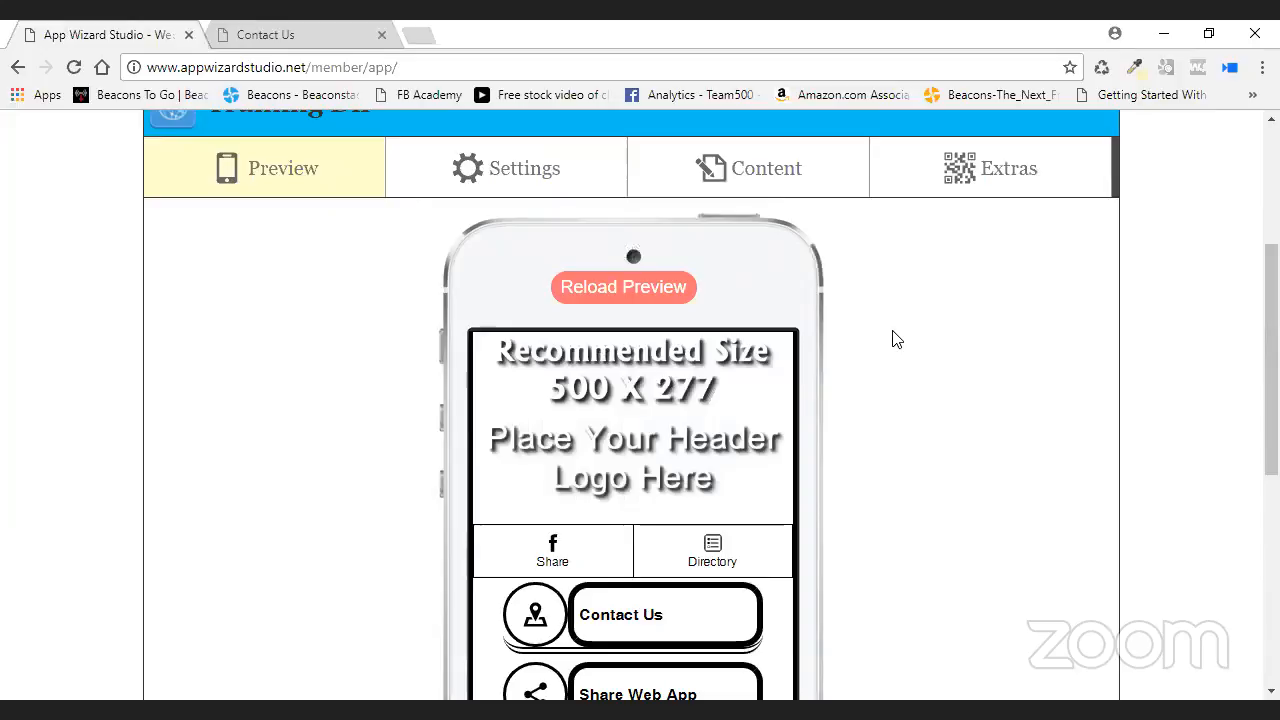
pyautogui.scroll(-2, 880, 312)
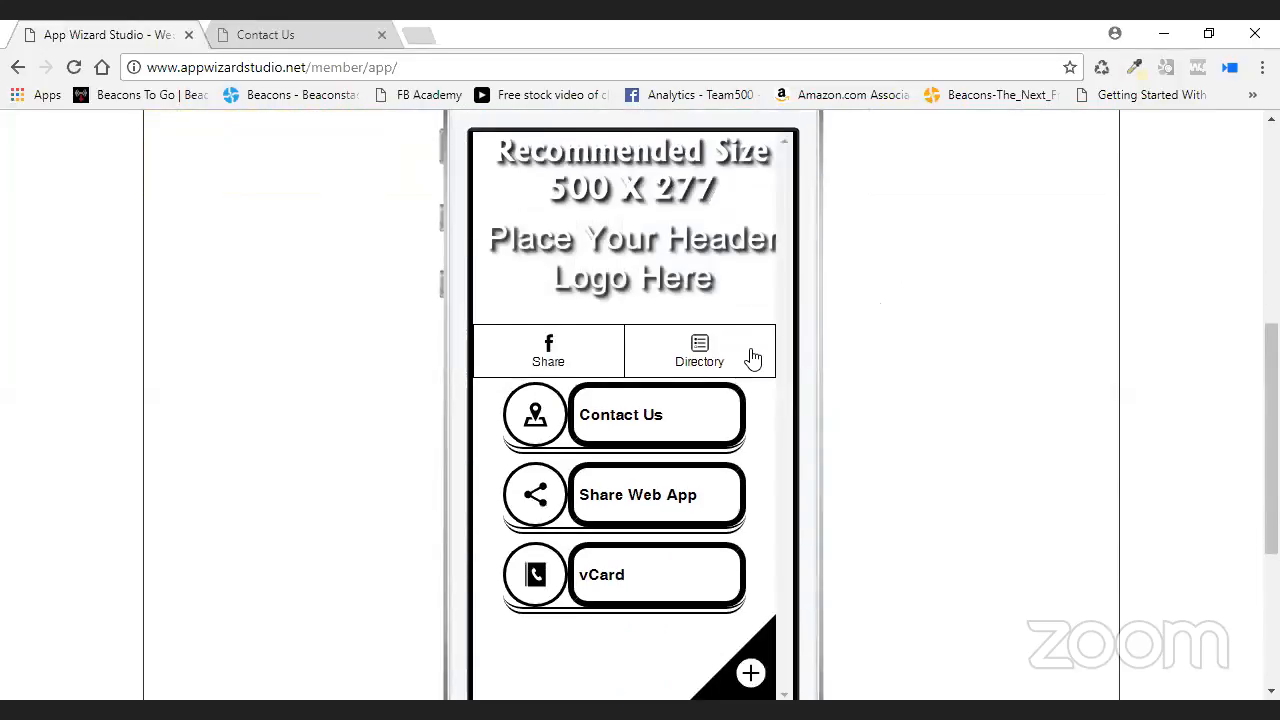
pyautogui.click(722, 355)
pyautogui.click(622, 366)
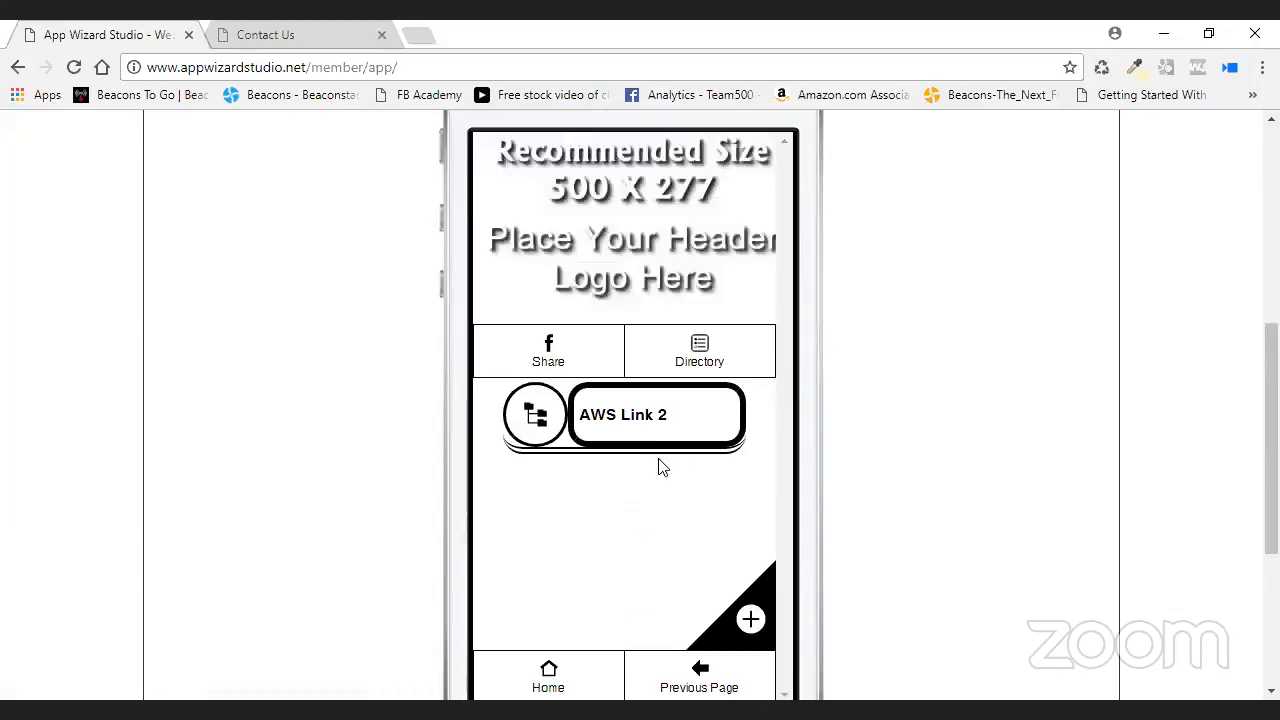